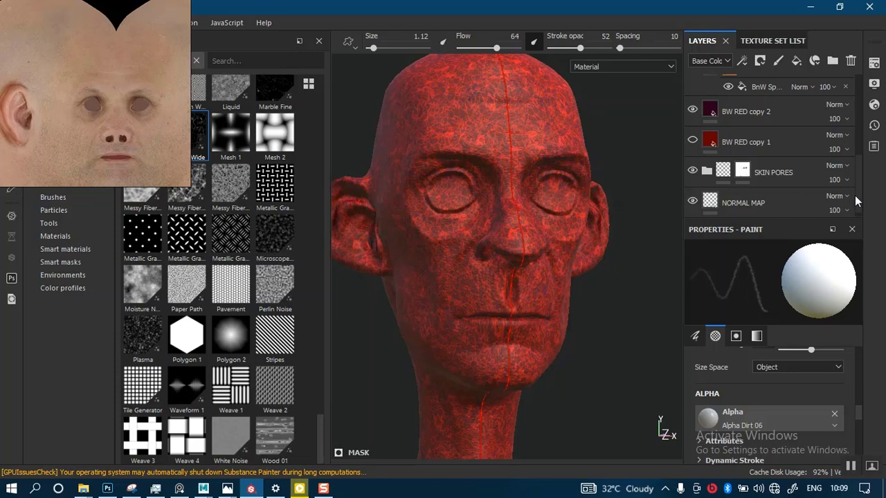
Step: Group the layers from CRACK VEINS copy 1 down to BW RED copy 1 into a new folder
shift+click(766, 141)
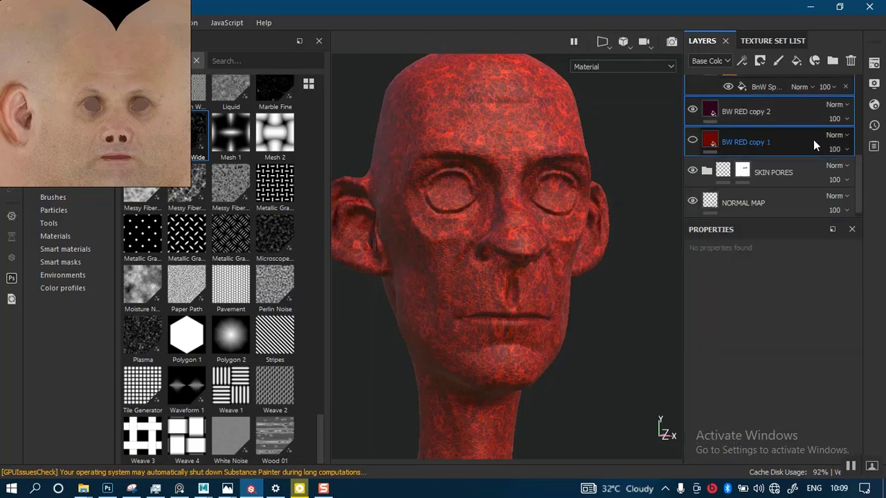
scroll(860, 154, up, 3)
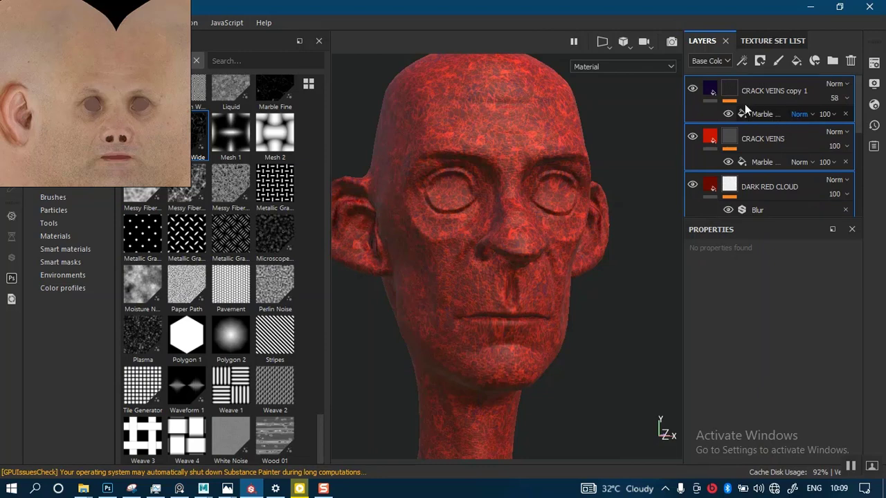
key(ctrl+g)
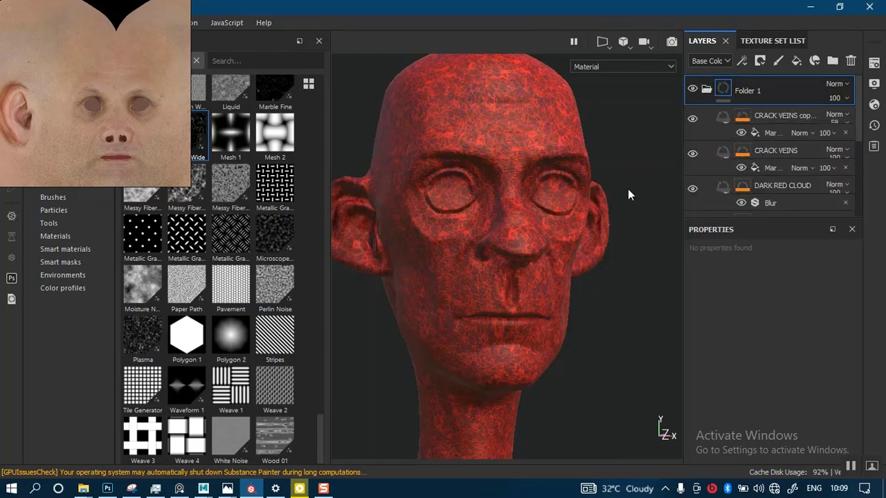
Step: Rename the new layer folder as UNDERTONE and collapse it
double_click(746, 93)
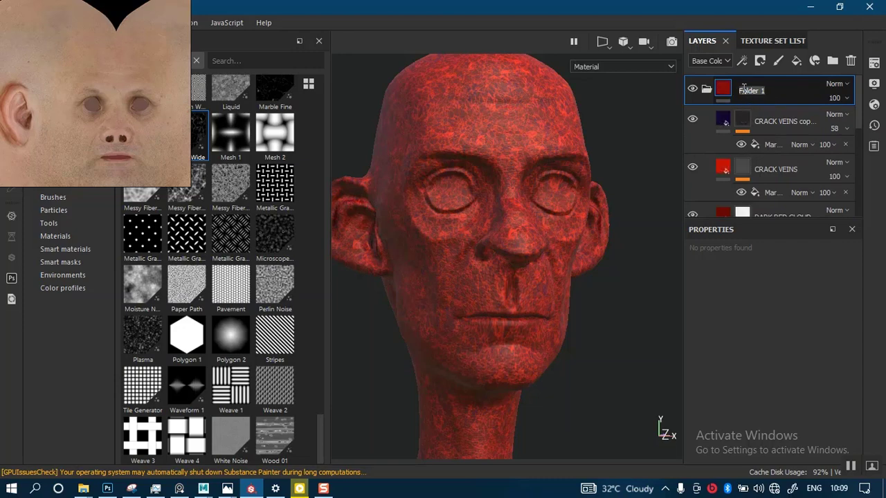
text(UNDERTON)
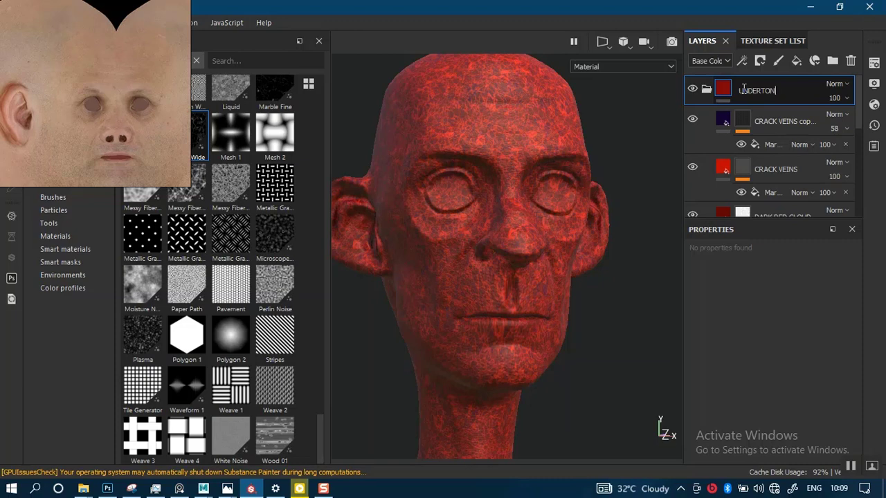
text(E)
key(Return)
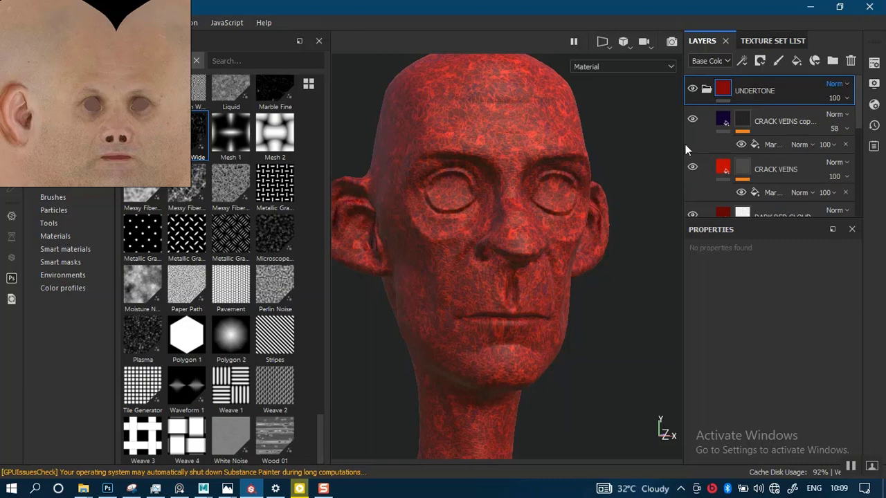
click(704, 88)
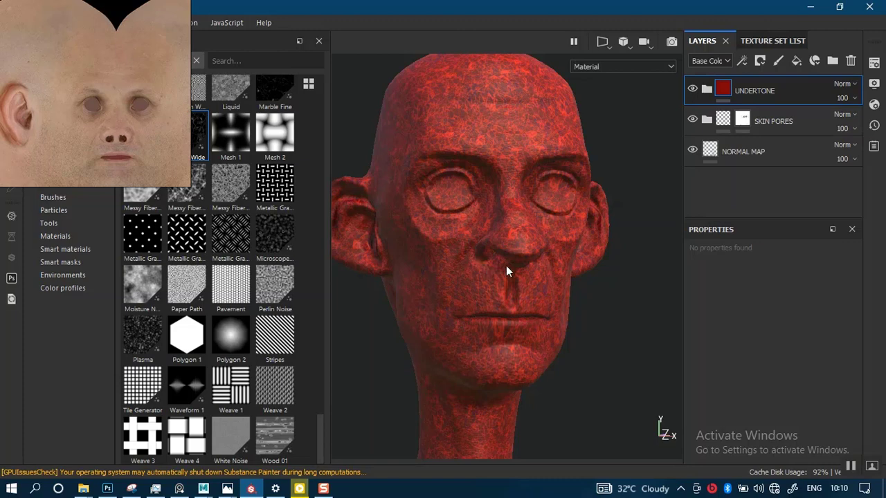
Step: Inspect the red vein texture on the head from the front and close up, and expand the UNDERTONE folder
alt+drag(506, 266, 501, 312)
alt+drag(495, 276, 508, 317)
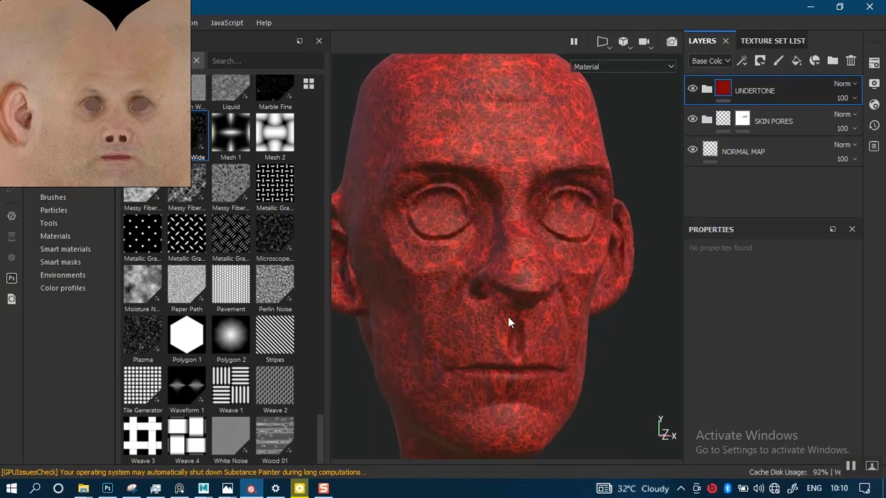
alt+right_drag(507, 317, 558, 256)
alt+middle_drag(558, 256, 559, 311)
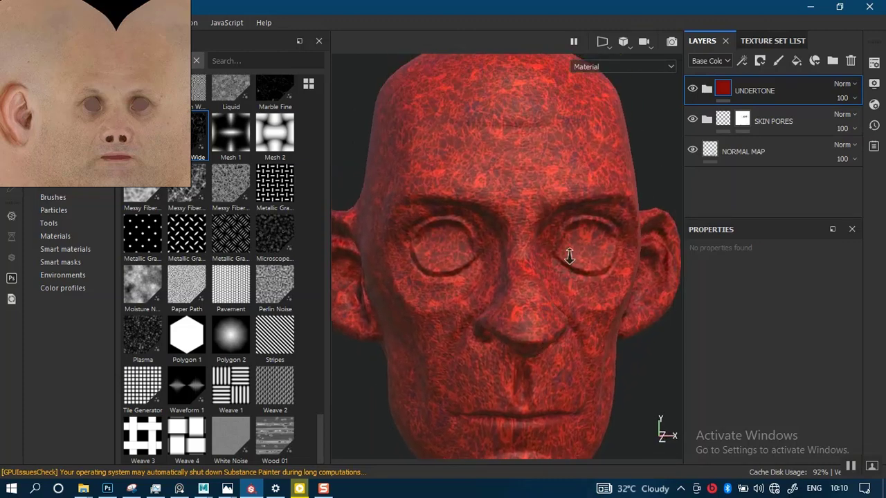
alt+right_drag(570, 257, 557, 277)
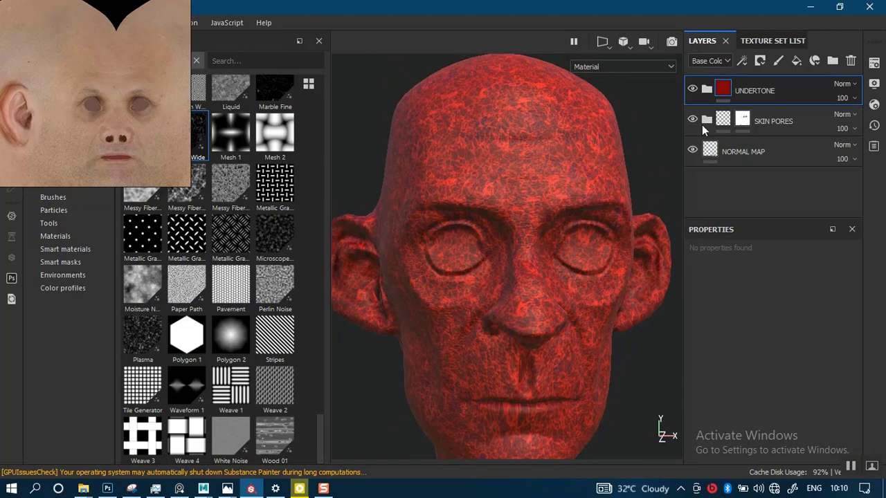
click(705, 90)
alt+right_drag(542, 237, 557, 263)
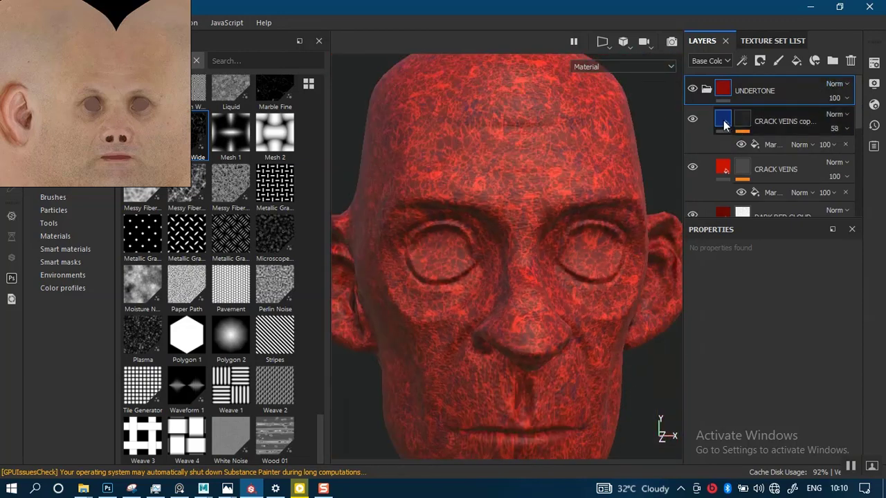
Step: Add a fill layer above the collapsed UNDERTONE folder and name it FIRST BROWN TOP
click(706, 90)
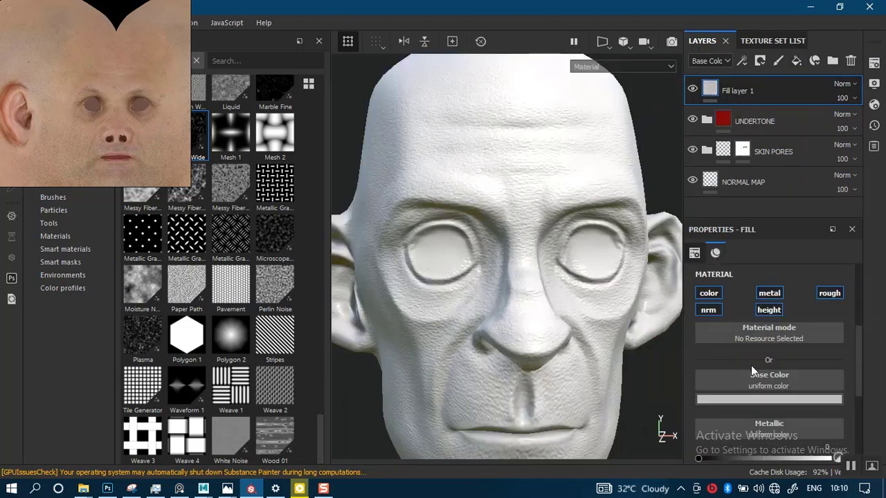
double_click(741, 91)
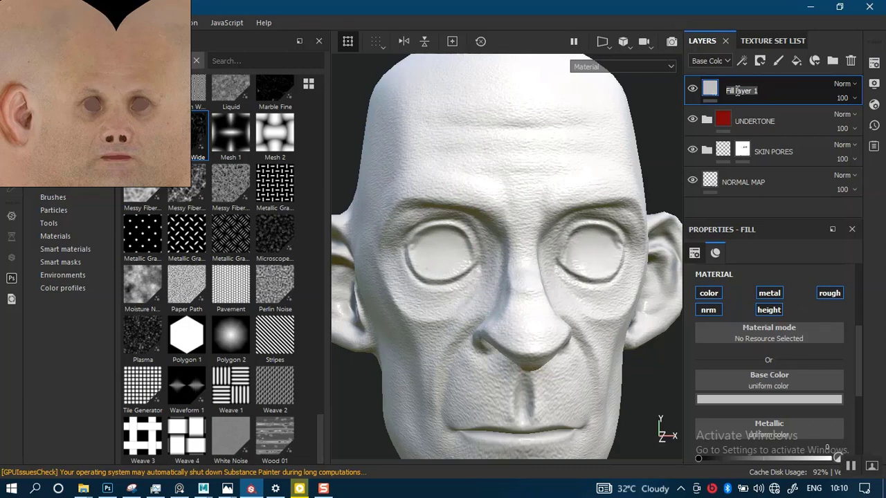
text(FIRST BROWN TOP)
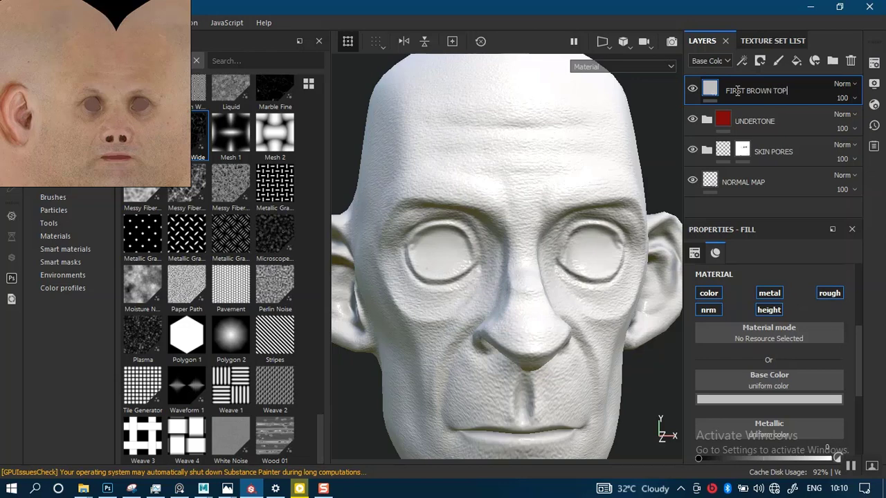
key(Return)
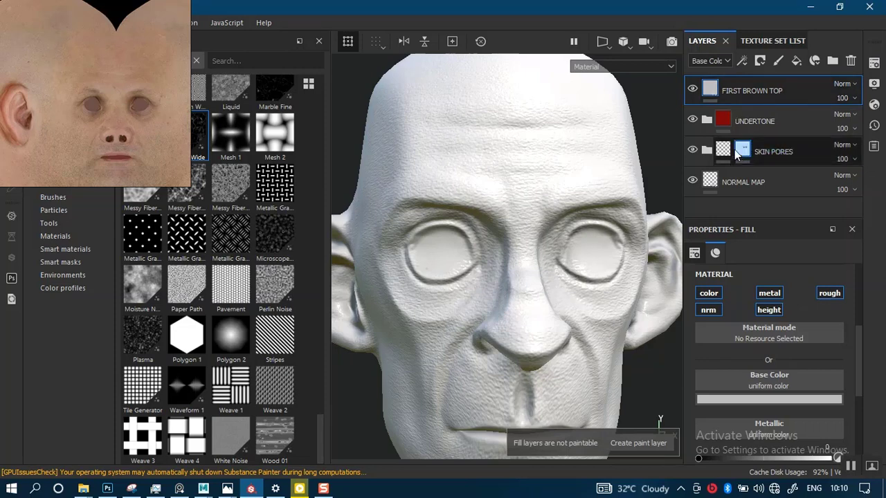
Step: Set the roughness of the FIRST BROWN TOP fill layer to 0.6058
scroll(844, 348, down, 4)
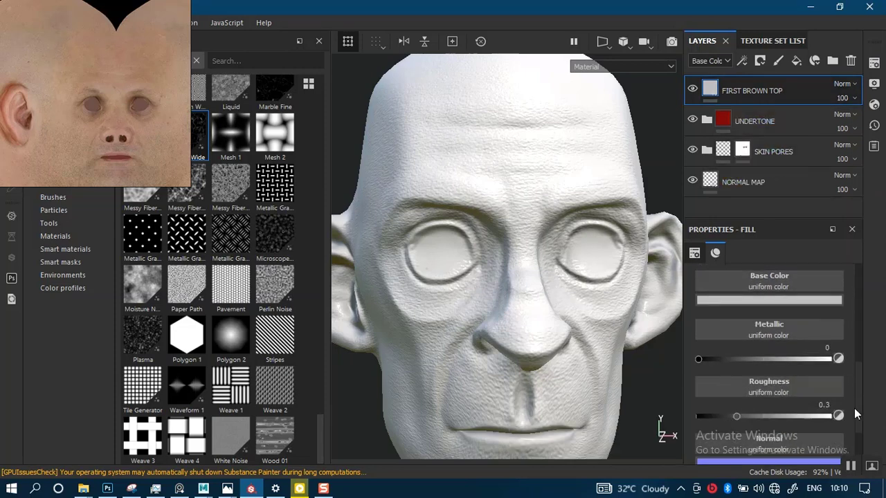
click(756, 383)
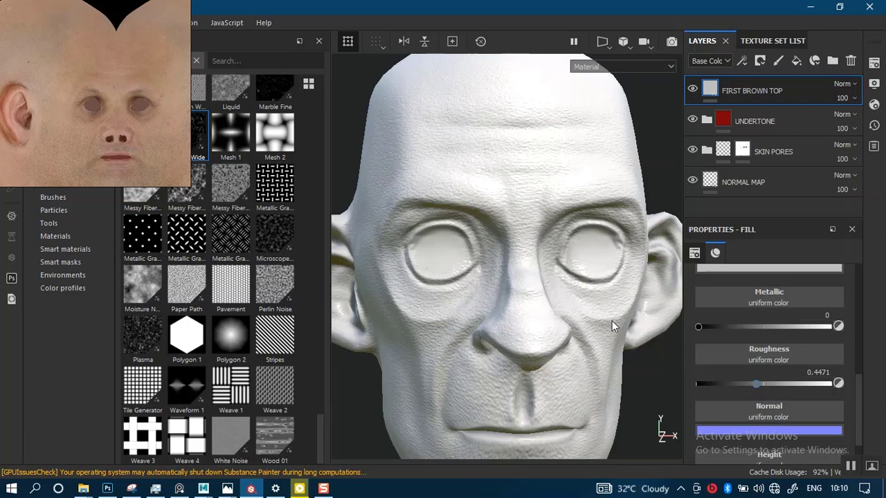
drag(755, 383, 778, 383)
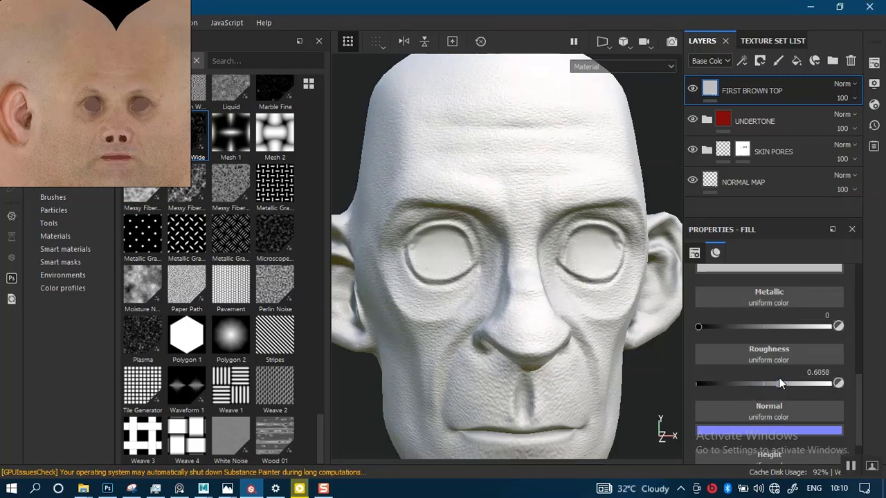
Step: Disable the metal, height and nrm channels of the fill layer, keeping only color and rough
drag(859, 415, 852, 312)
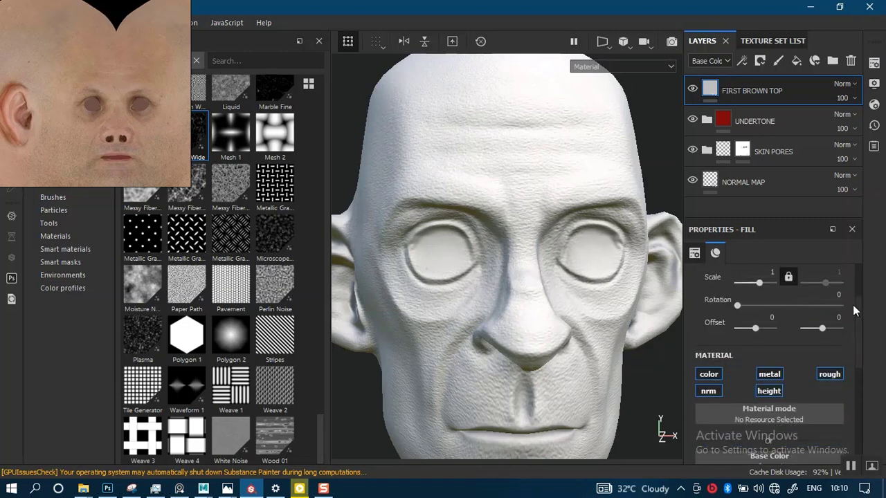
click(769, 382)
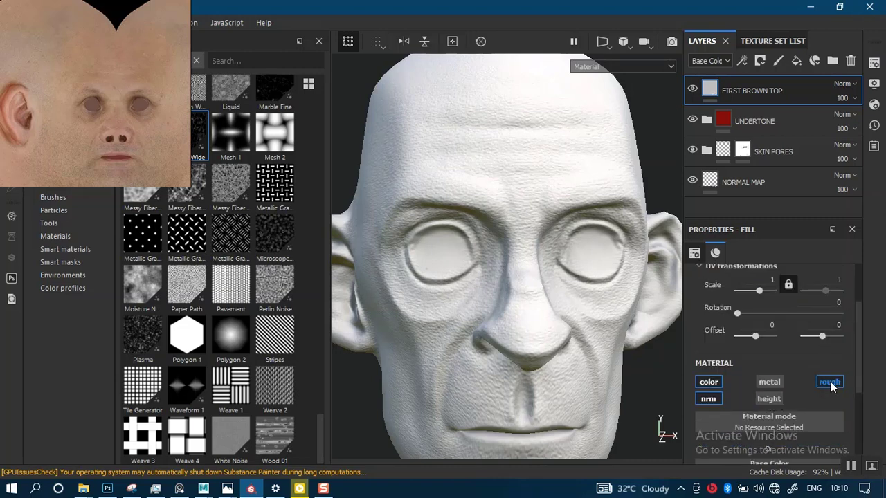
click(712, 401)
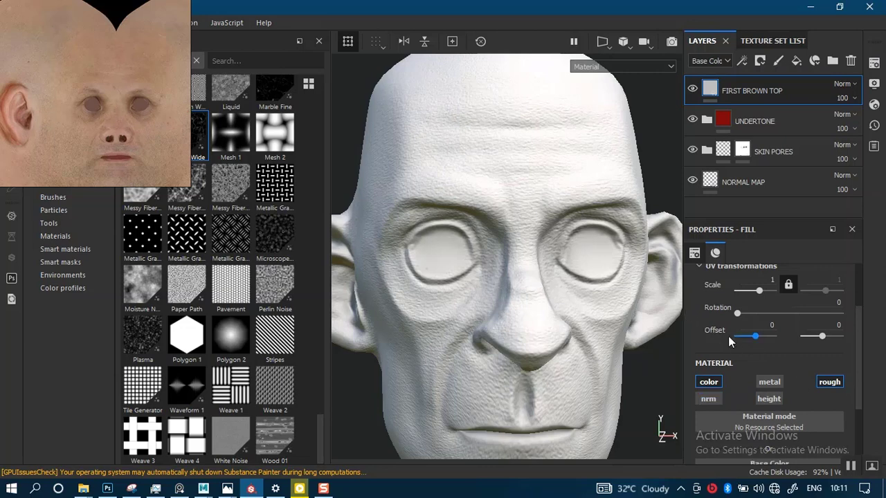
Step: Examine the skin tones around the eyes, nose and mouth in the face reference image
alt+right_drag(590, 359, 595, 242)
alt+middle_drag(583, 317, 567, 277)
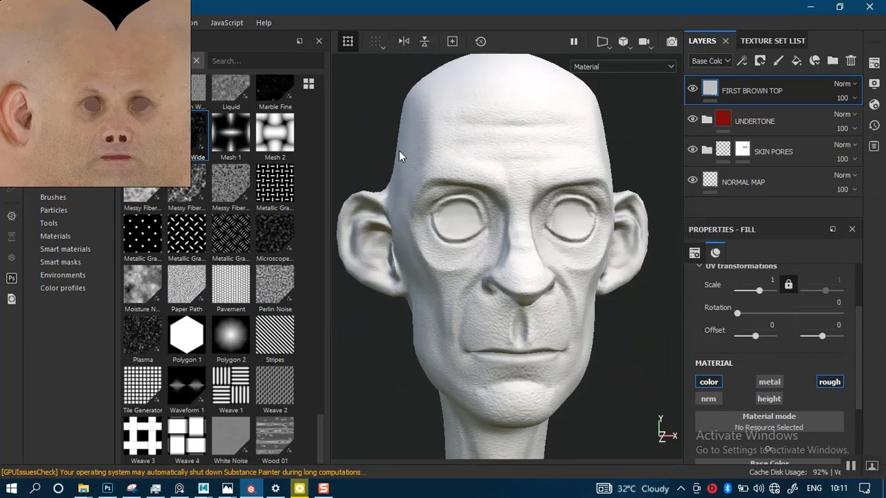
scroll(86, 91, down, 3)
mouse_move(83, 90)
middle_down()
mouse_move(113, 108)
mouse_move(79, 80)
middle_up()
mouse_move(79, 81)
right_down()
mouse_move(160, 196)
mouse_move(207, 224)
right_up()
middle_drag(210, 215, 182, 124)
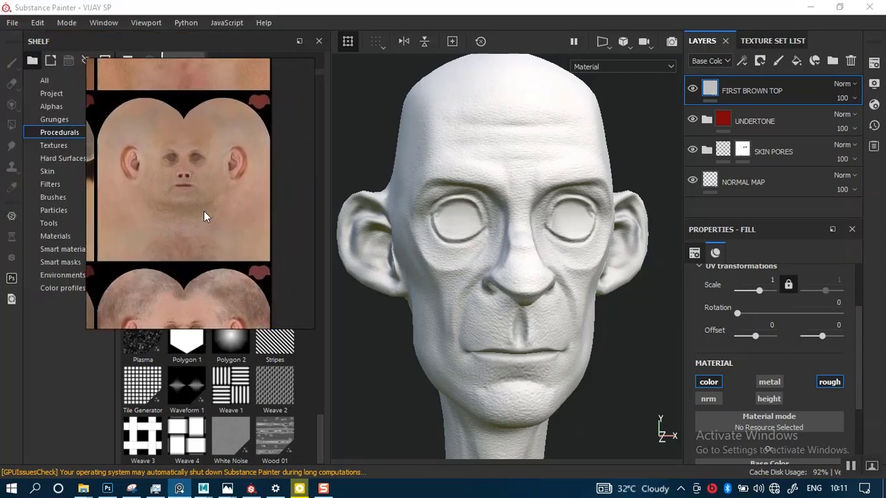
middle_drag(215, 236, 223, 238)
scroll(202, 188, up, 5)
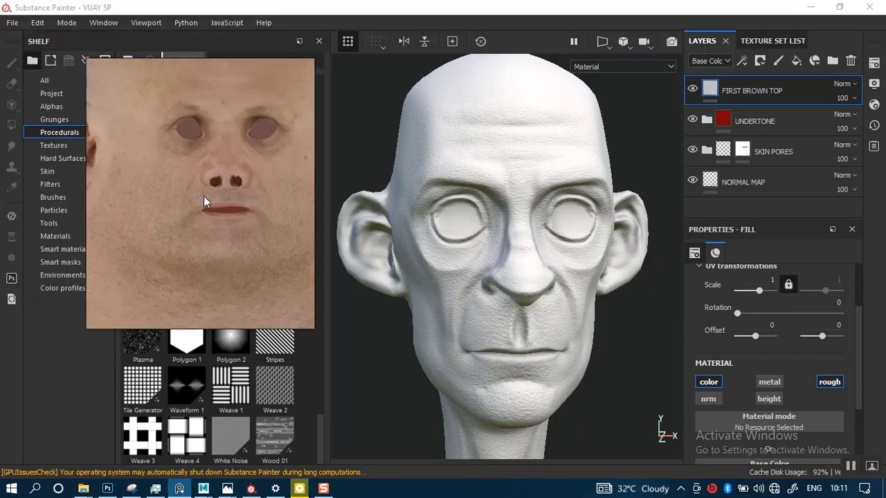
middle_drag(203, 196, 193, 281)
scroll(193, 282, down, 1)
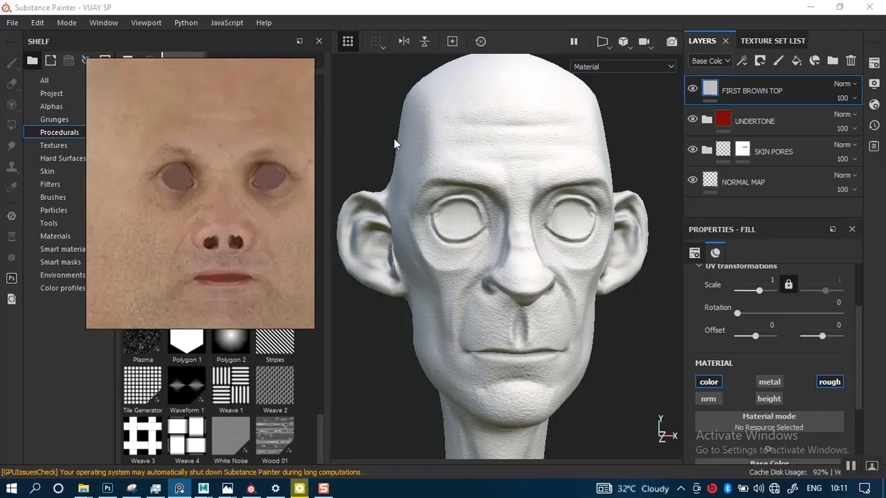
scroll(188, 216, up, 4)
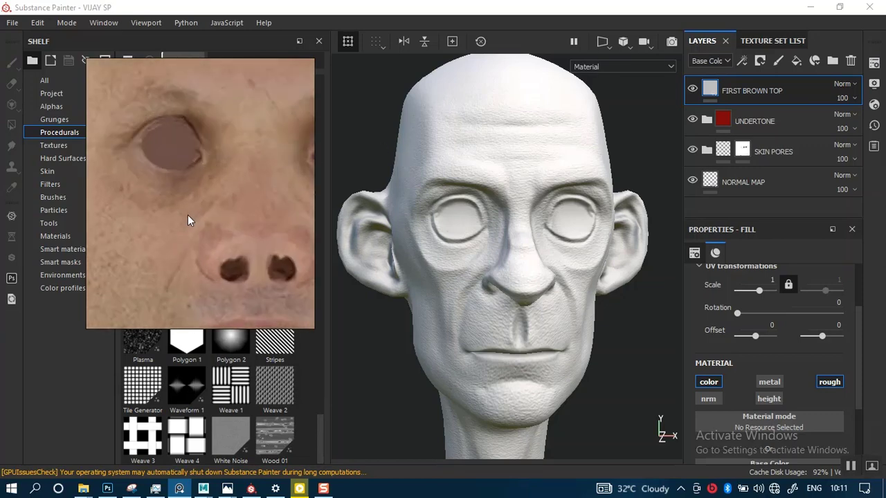
Step: Examine the skin colour variation around the ear and cheek in the face reference image
scroll(199, 203, down, 3)
middle_drag(198, 203, 271, 268)
scroll(187, 216, down, 3)
scroll(228, 201, up, 3)
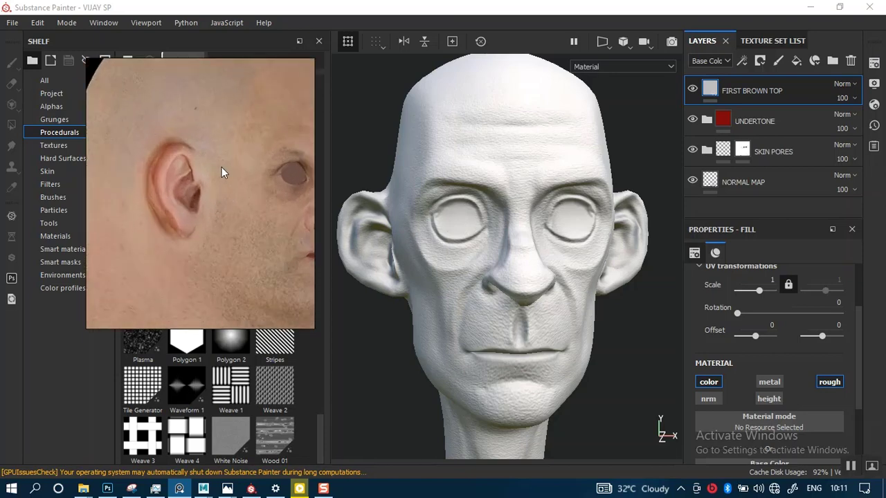
middle_drag(221, 167, 267, 143)
scroll(198, 162, up, 3)
mouse_move(199, 198)
middle_down()
mouse_move(215, 187)
mouse_move(199, 188)
middle_up()
scroll(215, 188, down, 2)
scroll(189, 187, up, 2)
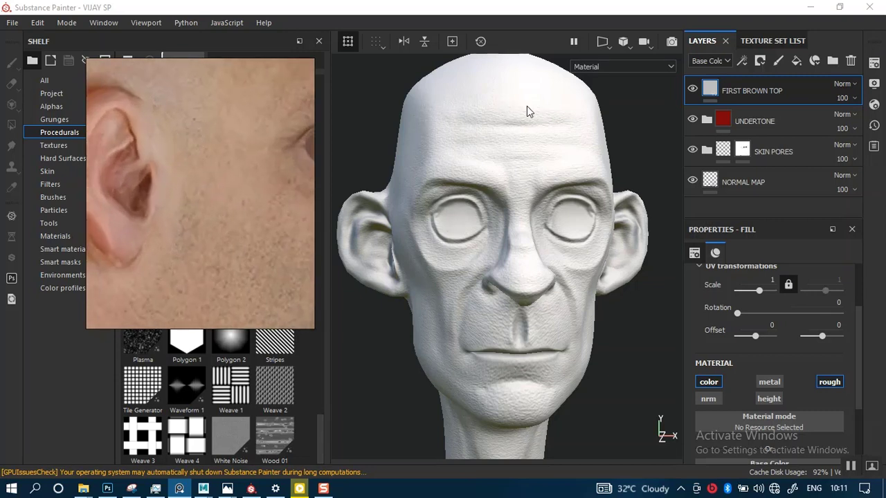
Step: Rename the top fill layer as WHITE TONE
double_click(740, 89)
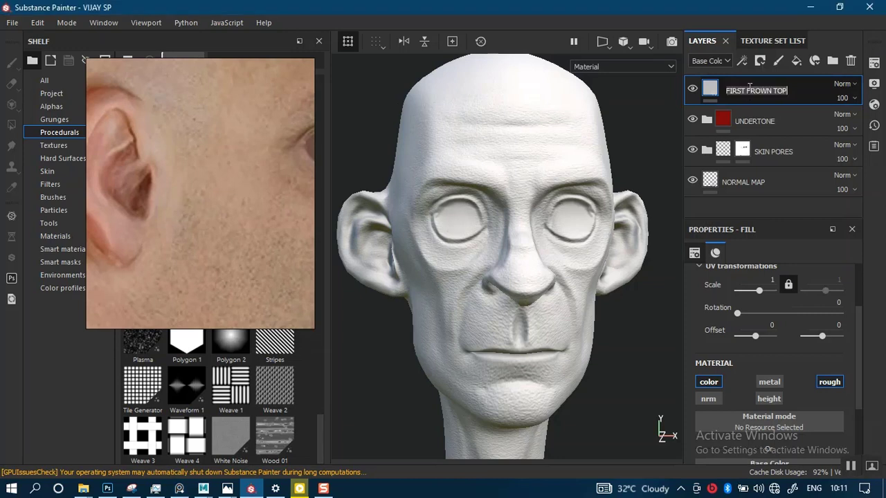
click(773, 91)
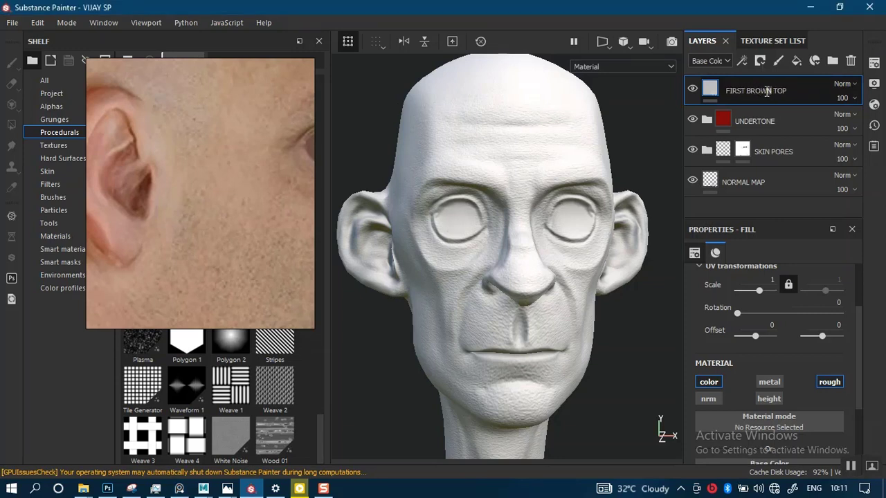
drag(772, 92, 723, 92)
text(WHI)
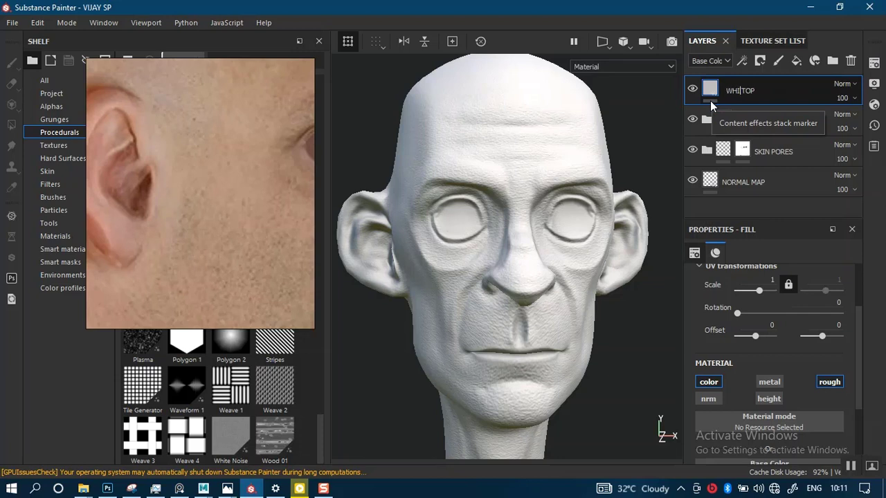
text(TE)
key(BackSpace)
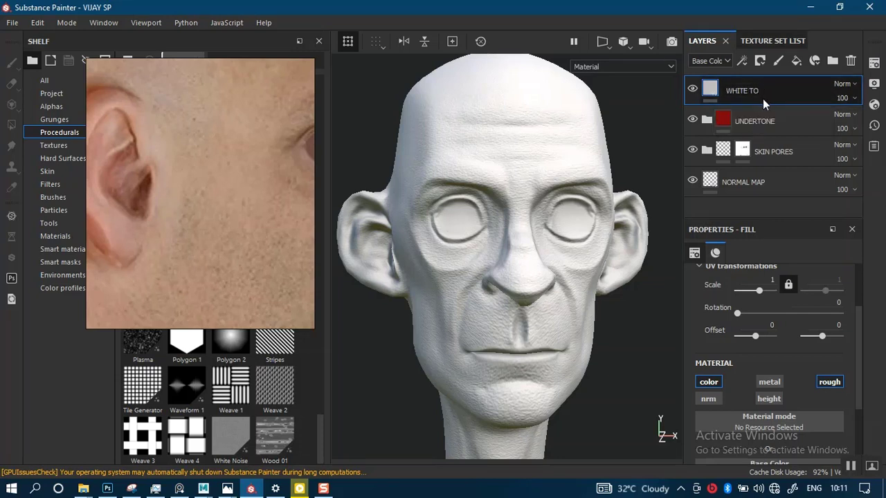
text(NE)
key(Return)
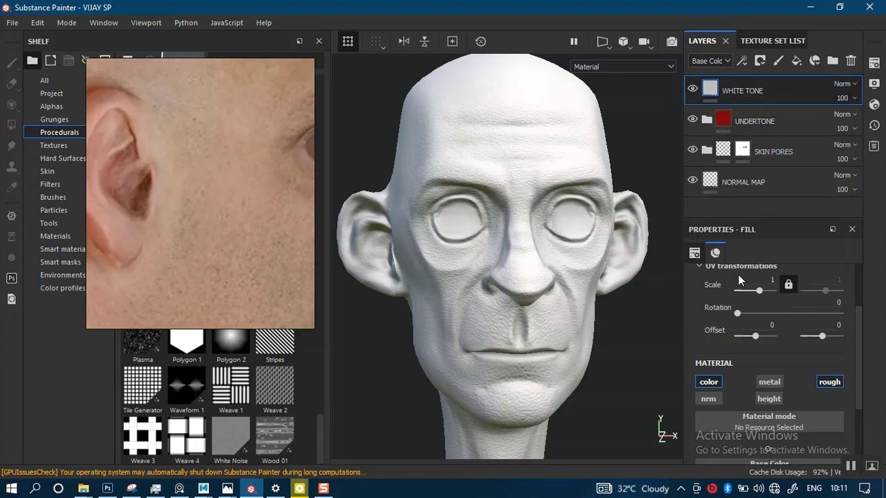
Step: Set the WHITE TONE layer's base color to a light pinkish skin tone sampled beside the ear in the face reference image
scroll(858, 387, down, 3)
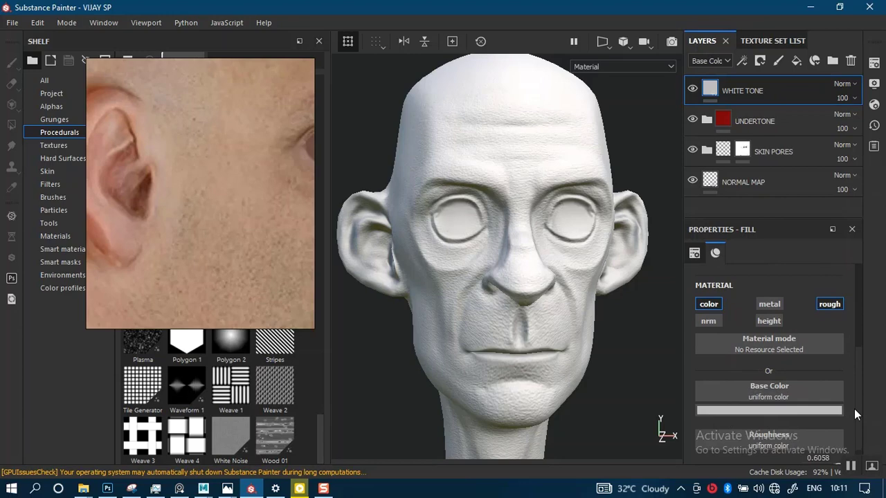
click(791, 411)
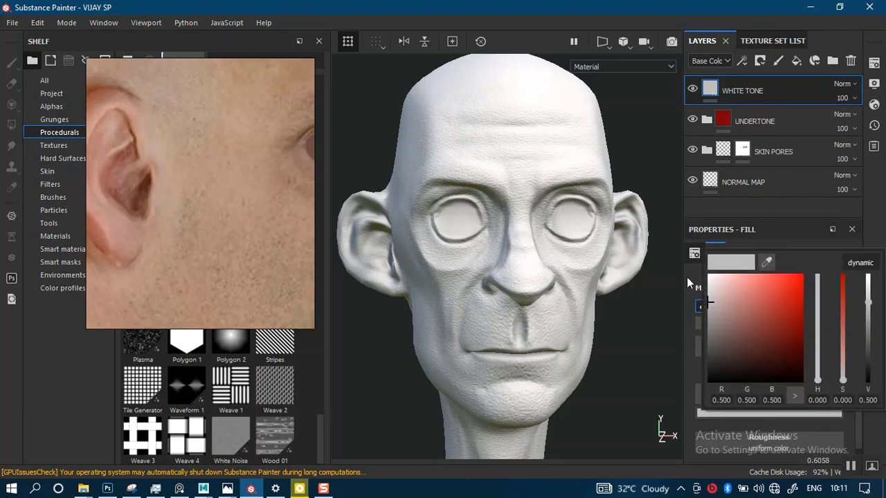
click(766, 264)
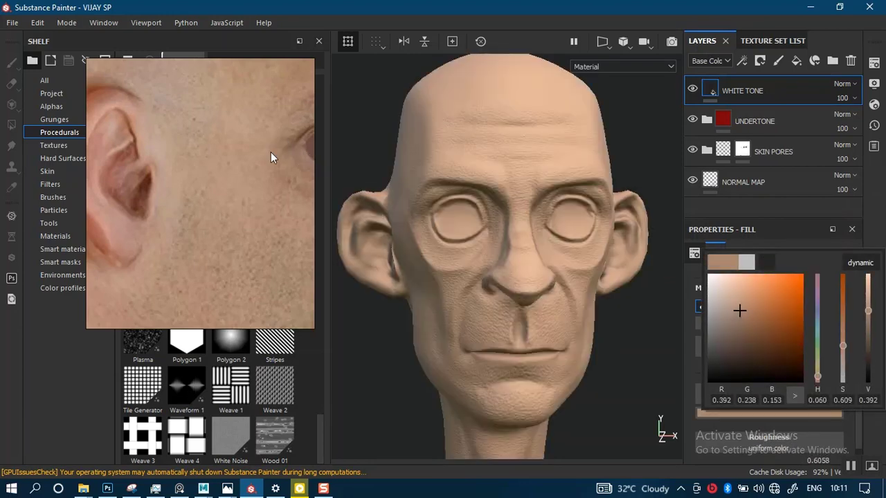
click(271, 153)
click(767, 264)
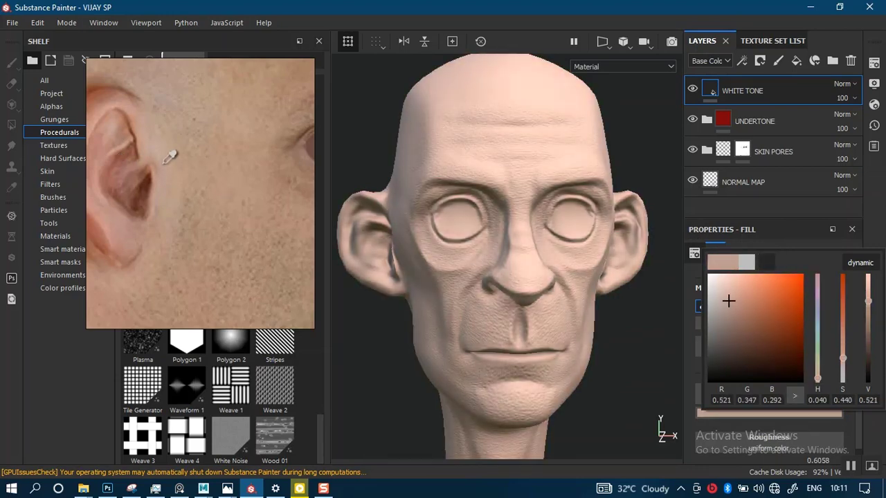
click(163, 165)
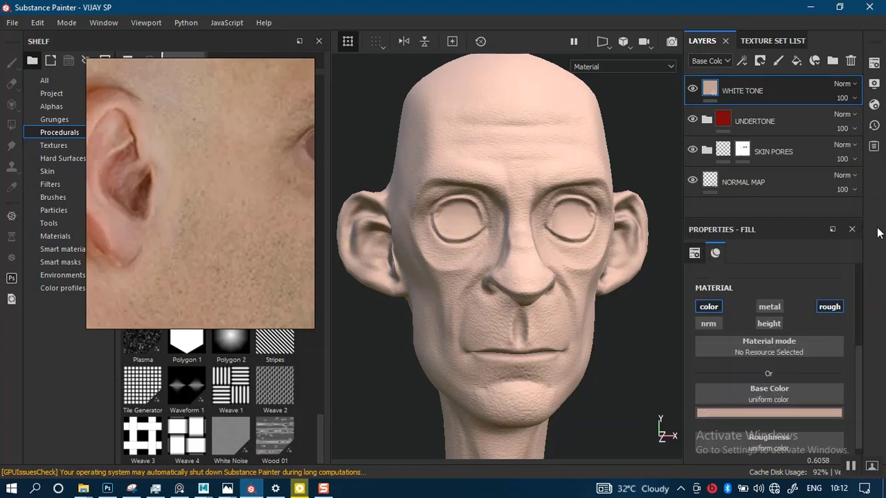
Step: Add a black mask to the WHITE TONE layer
alt+right_drag(562, 281, 539, 221)
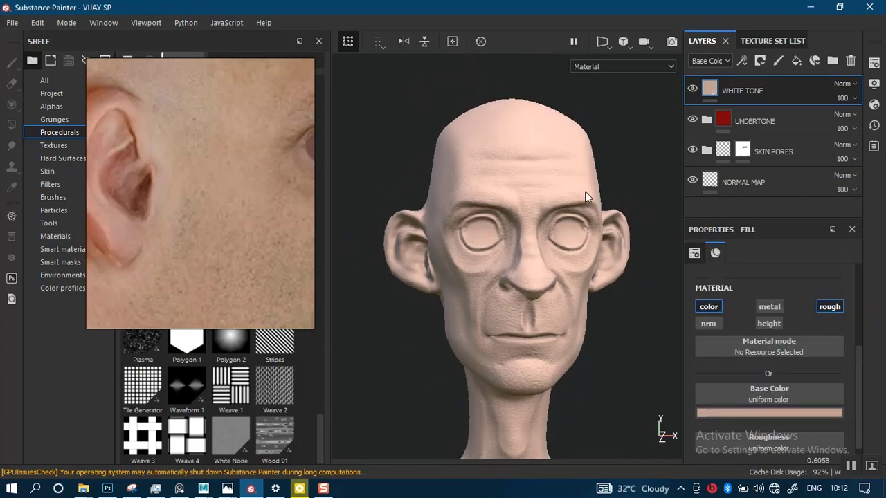
alt+drag(584, 192, 571, 201)
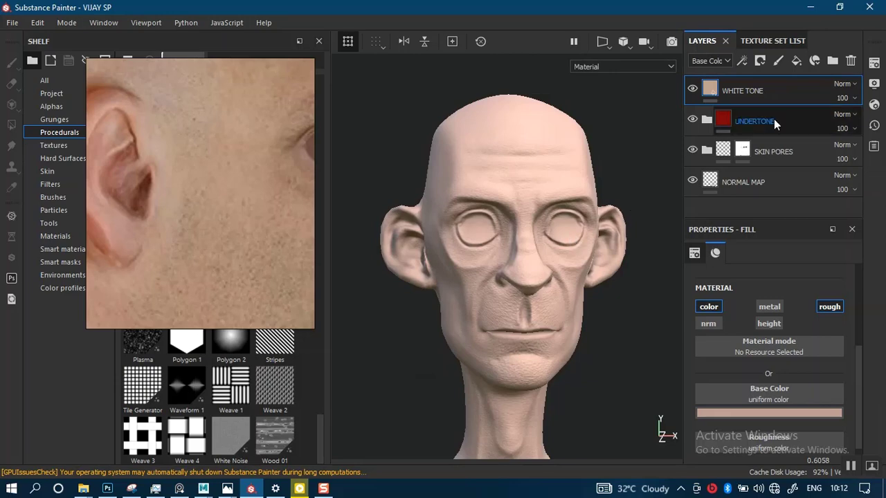
right_click(739, 86)
click(739, 109)
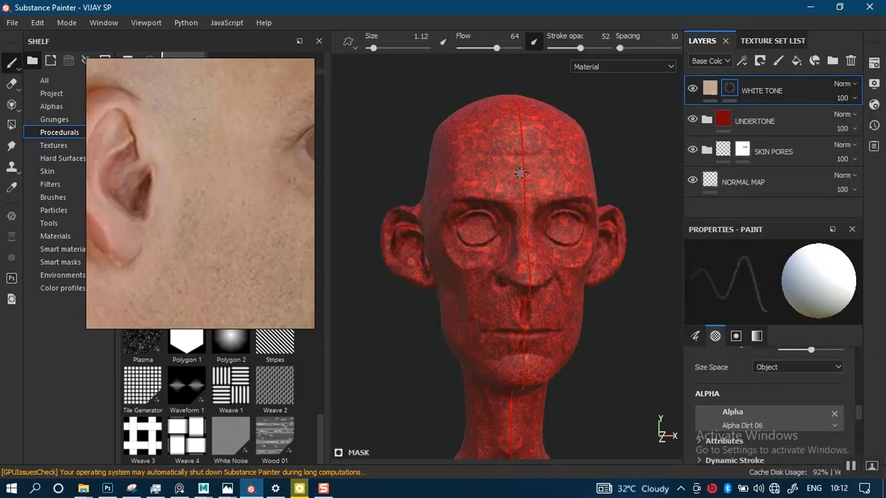
Step: Reposition the face reference image and examine its cheek and eye area alongside the head's red undertone
right_drag(199, 236, 242, 207)
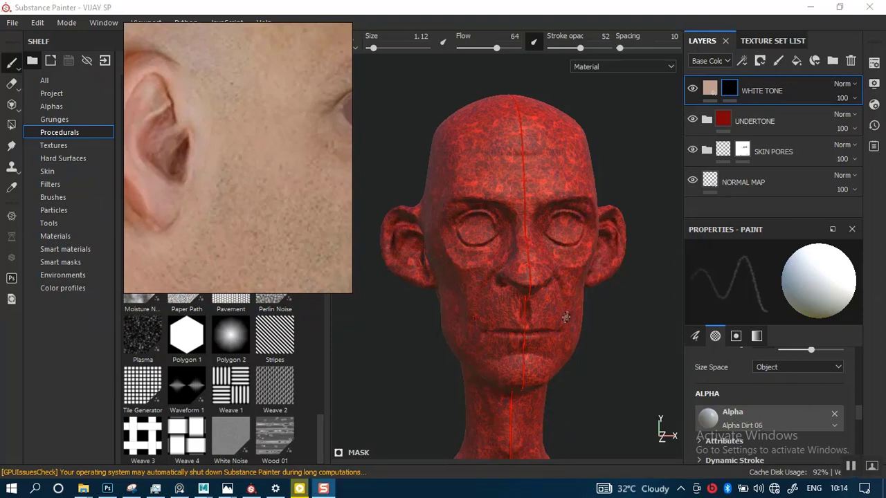
alt+right_drag(566, 317, 556, 362)
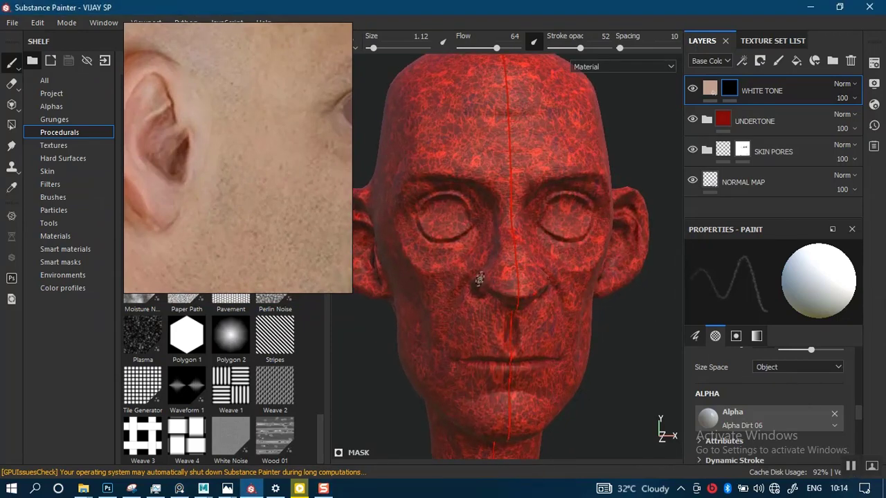
alt+drag(523, 251, 514, 267)
mouse_move(514, 252)
alt+right_down()
mouse_move(514, 268)
mouse_move(514, 242)
alt+right_up()
alt+middle_drag(514, 243, 513, 257)
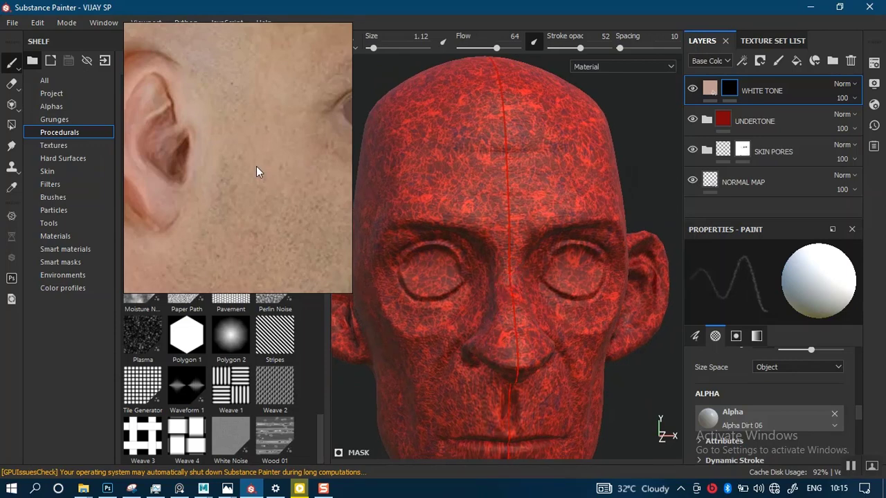
middle_drag(256, 166, 237, 170)
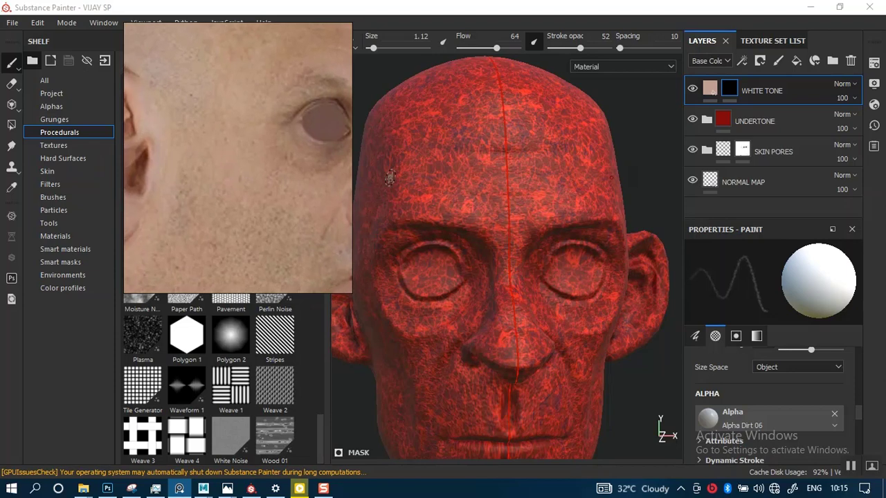
scroll(476, 205, down, 4)
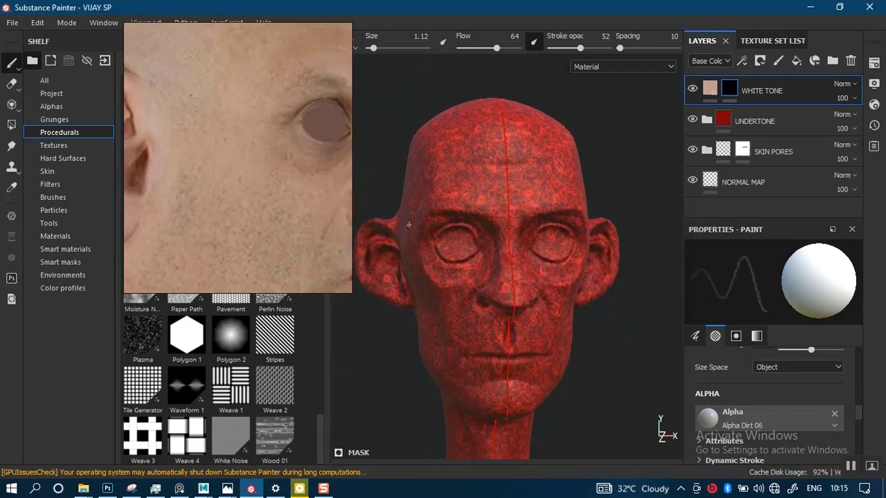
Step: Set the mask brush's size to 10.58 and its flow to 54
key(bracketright)
key(bracketright)
key(bracketright)
key(bracketright)
key(bracketright)
key(bracketright)
key(bracketright)
key(bracketright)
key(bracketright)
key(bracketright)
key(bracketright)
key(bracketright)
key(bracketright)
key(bracketright)
key(bracketright)
key(bracketright)
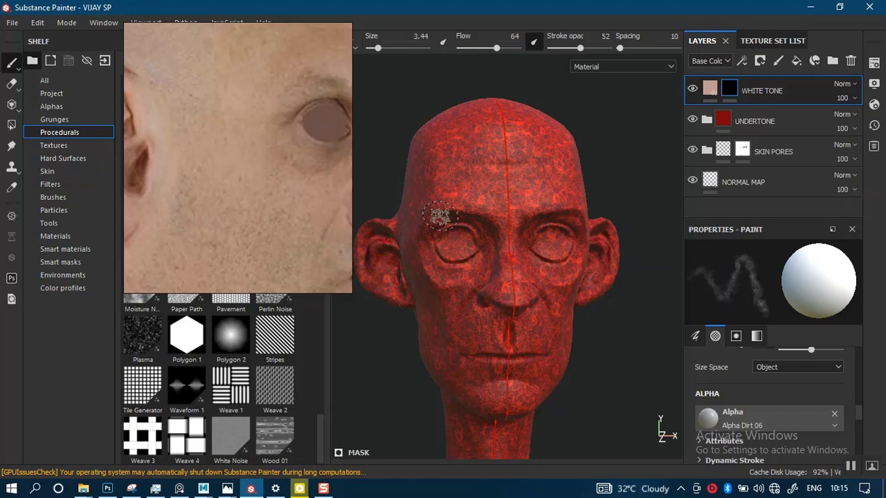
key(bracketright)
key(bracketright)
key(bracketright)
key(bracketright)
key(bracketright)
key(bracketright)
key(bracketright)
key(bracketright)
key(bracketright)
key(bracketright)
key(bracketright)
key(bracketright)
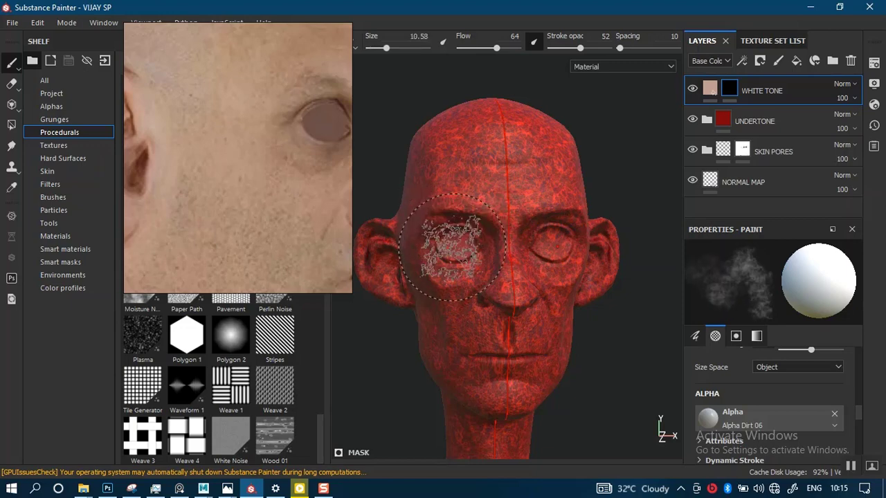
alt+middle_drag(476, 216, 477, 257)
scroll(487, 239, up, 1)
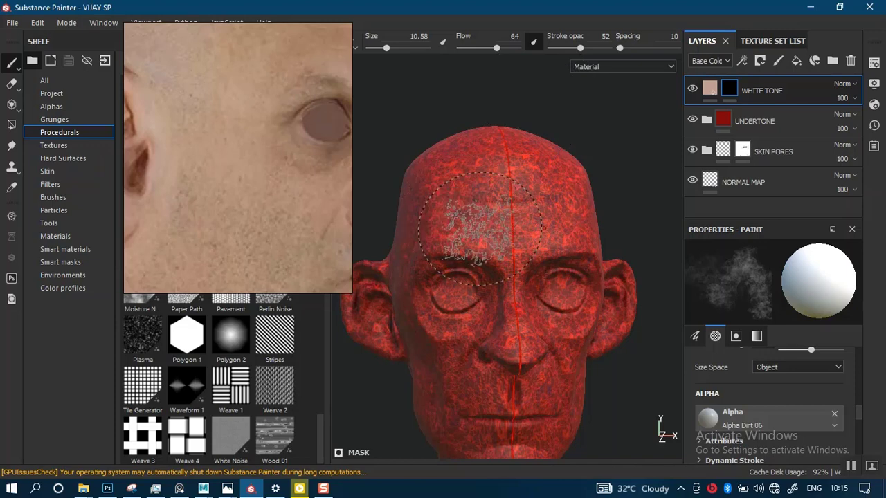
drag(493, 43, 490, 44)
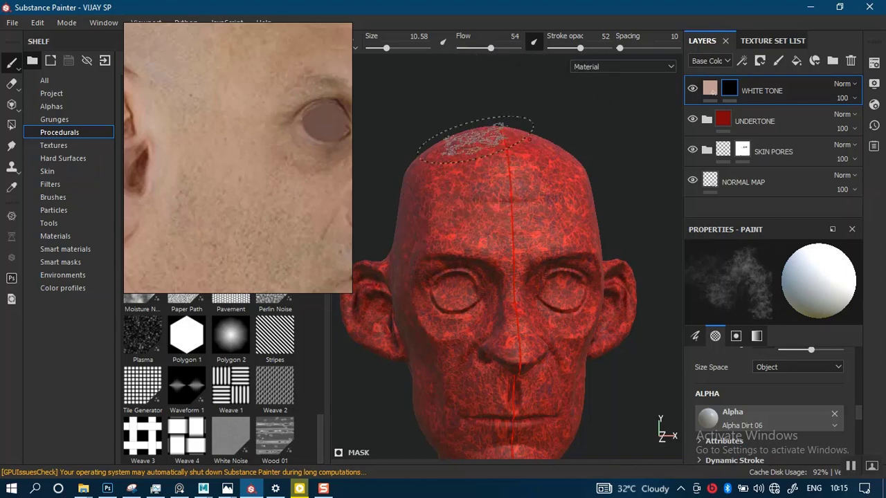
Step: Paint the WHITE TONE mask over the forehead, nose, cheeks, mouth area and chin with the Alpha Dirt 06 brush
mouse_move(490, 214)
mouse_down()
mouse_move(461, 236)
mouse_move(452, 198)
mouse_move(462, 176)
mouse_move(413, 228)
mouse_move(485, 154)
mouse_move(507, 227)
mouse_up()
alt+middle_drag(484, 241, 484, 200)
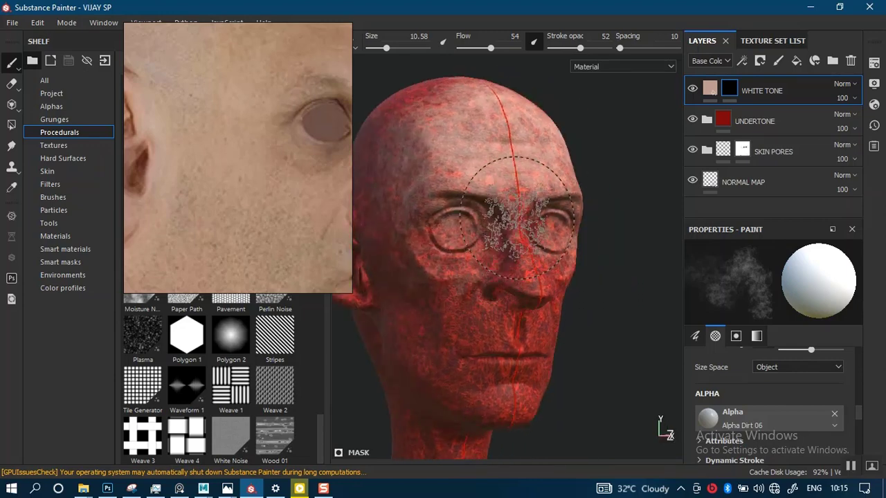
mouse_move(491, 263)
mouse_down()
mouse_move(427, 201)
mouse_move(411, 144)
mouse_move(415, 334)
mouse_move(530, 281)
mouse_move(490, 259)
mouse_move(469, 283)
mouse_up()
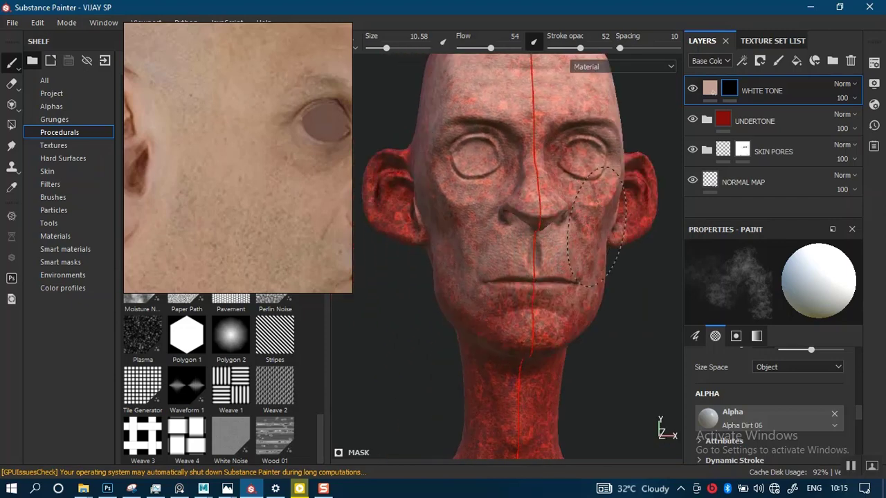
mouse_move(489, 321)
mouse_down()
mouse_move(425, 382)
mouse_move(574, 247)
mouse_move(463, 204)
mouse_up()
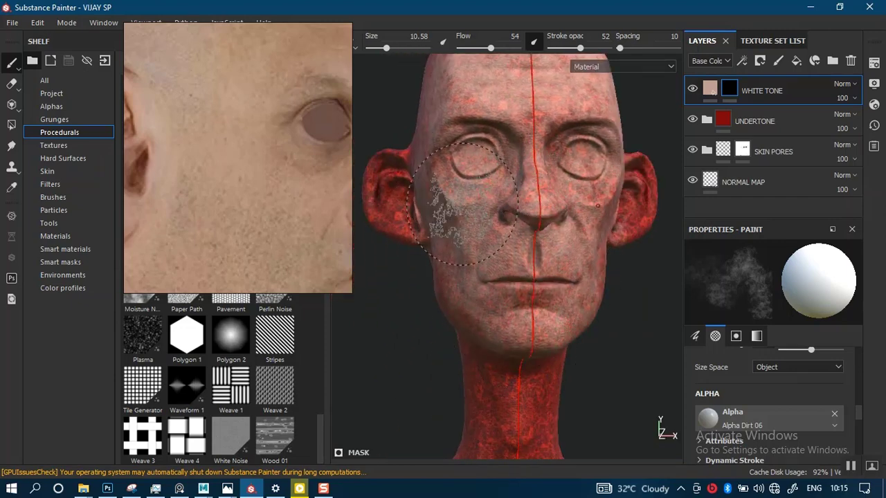
Step: Paint the WHITE TONE mask over the neck and the side of the face up to the ear
alt+drag(482, 322, 474, 290)
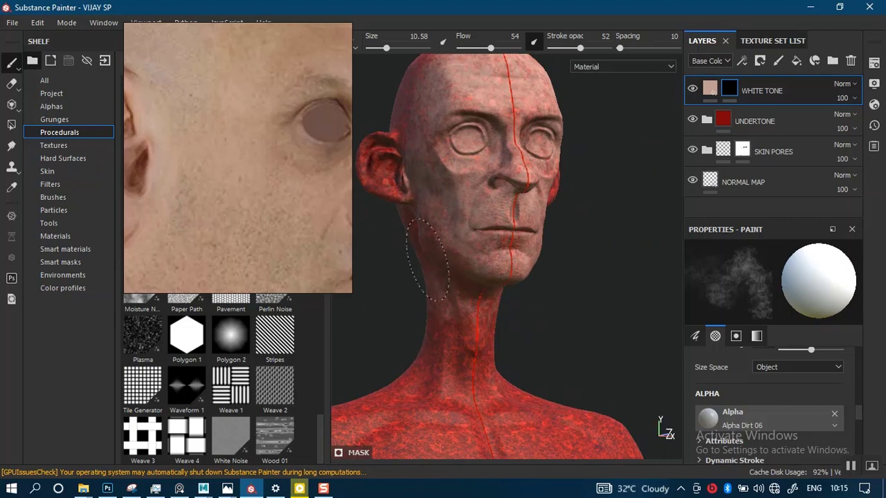
drag(427, 260, 436, 360)
mouse_move(449, 213)
alt+mouse_down()
mouse_move(480, 277)
mouse_move(524, 311)
mouse_move(519, 366)
mouse_move(499, 285)
alt+mouse_up()
shift+right_drag(499, 285, 463, 281)
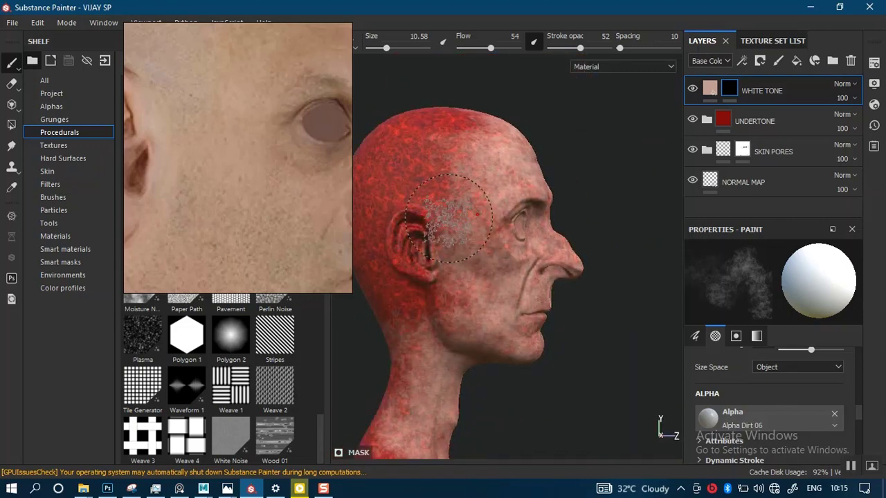
Step: Paint the WHITE TONE mask over the side, crown and back of the head, continuing down the nape
alt+drag(442, 126, 510, 185)
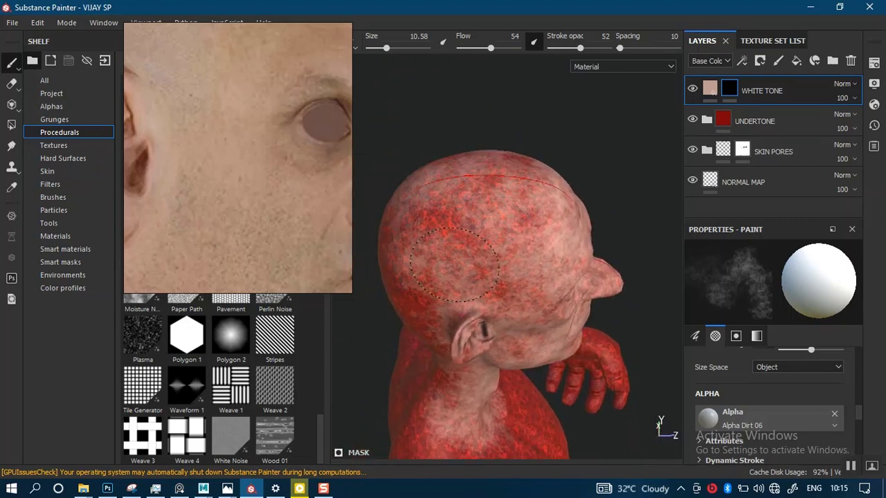
alt+drag(400, 285, 429, 251)
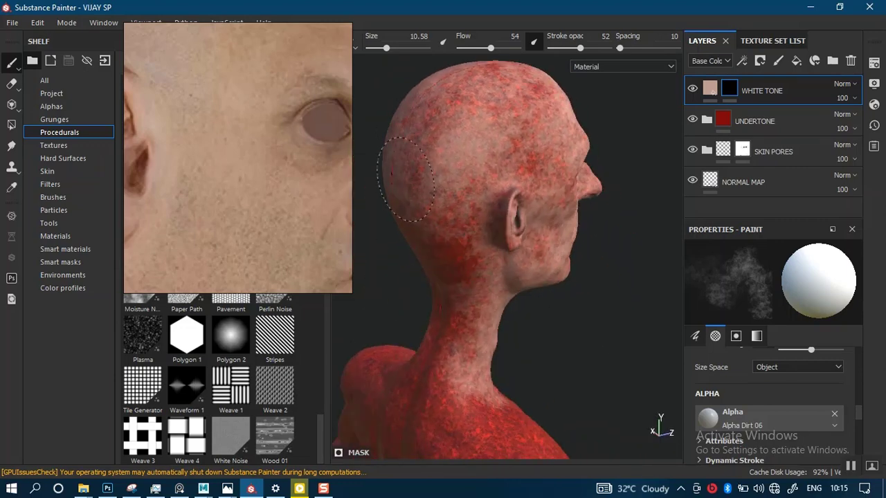
alt+drag(454, 315, 458, 188)
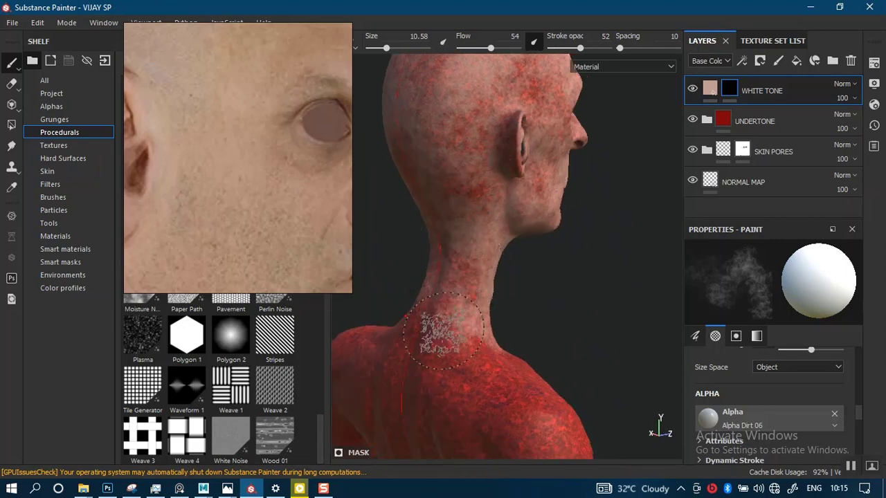
alt+middle_drag(431, 277, 436, 386)
alt+drag(416, 138, 447, 214)
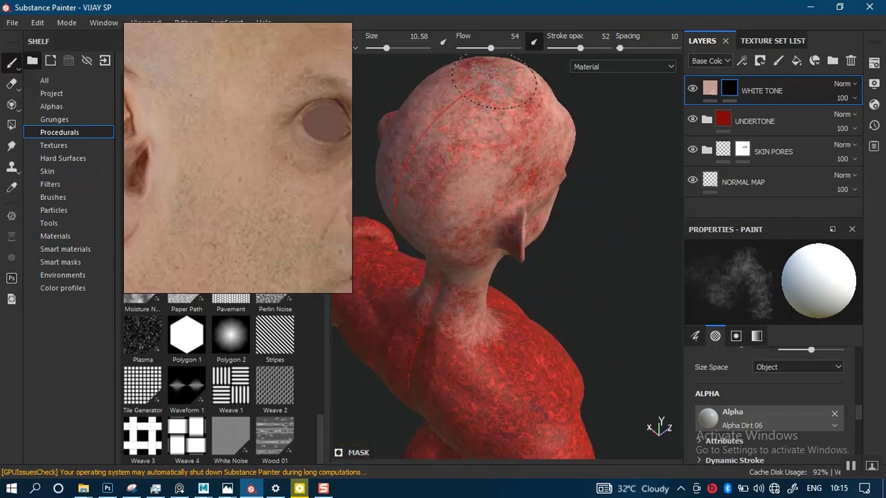
drag(490, 76, 450, 167)
Step: Paint the WHITE TONE mask across the back of the shoulders and down the upper and middle back
mouse_move(505, 297)
alt+mouse_down()
mouse_move(512, 264)
mouse_move(458, 160)
alt+mouse_up()
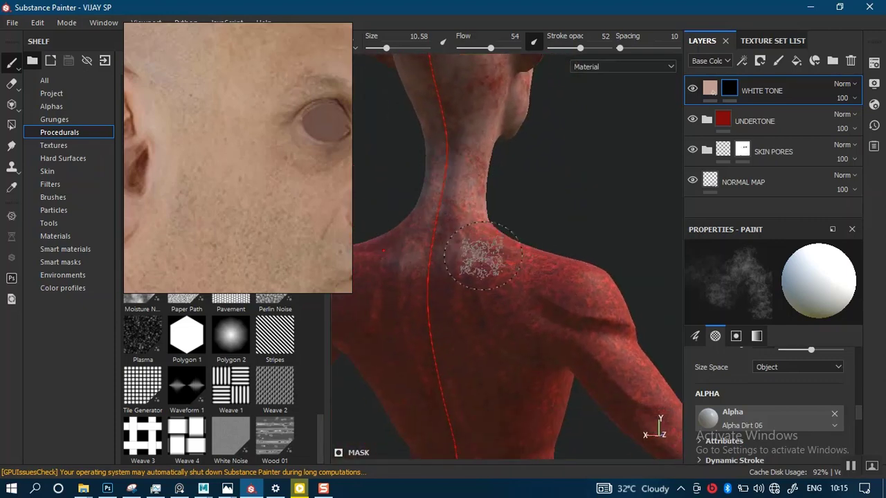
mouse_move(534, 285)
mouse_down()
mouse_move(563, 280)
mouse_move(594, 297)
mouse_move(499, 323)
mouse_move(506, 333)
mouse_up()
mouse_move(446, 365)
alt+mouse_down()
mouse_move(514, 210)
mouse_move(501, 277)
mouse_move(485, 195)
alt+mouse_up()
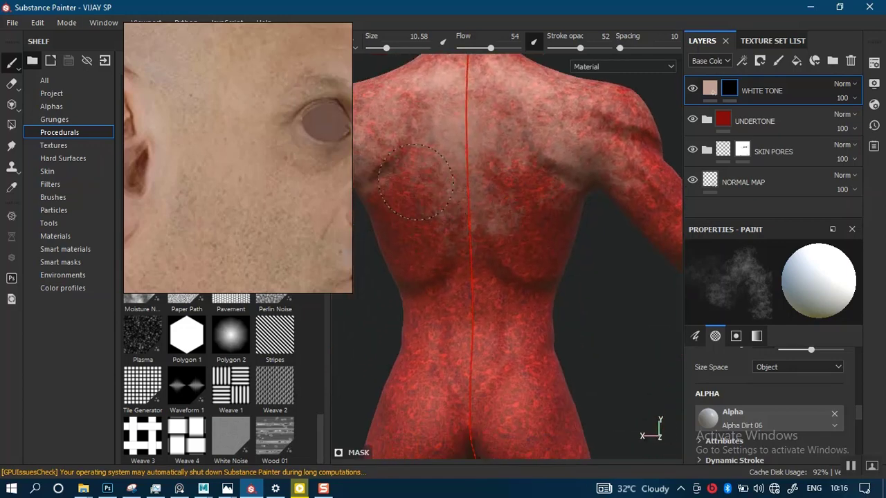
drag(416, 181, 453, 220)
Step: Paint the WHITE TONE mask over the lower back and buttocks
alt+drag(441, 354, 438, 193)
drag(389, 306, 408, 254)
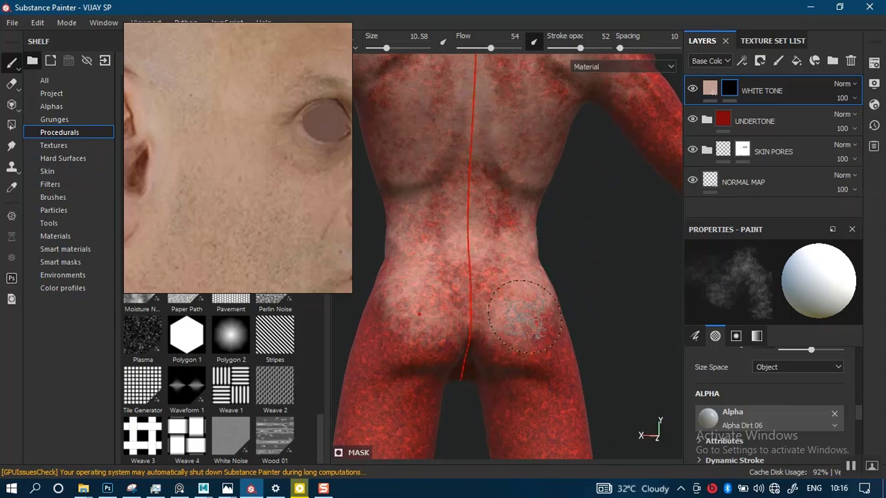
mouse_move(528, 325)
mouse_down()
mouse_move(539, 346)
mouse_move(528, 365)
mouse_up()
alt+drag(505, 332, 478, 257)
alt+middle_drag(477, 257, 502, 192)
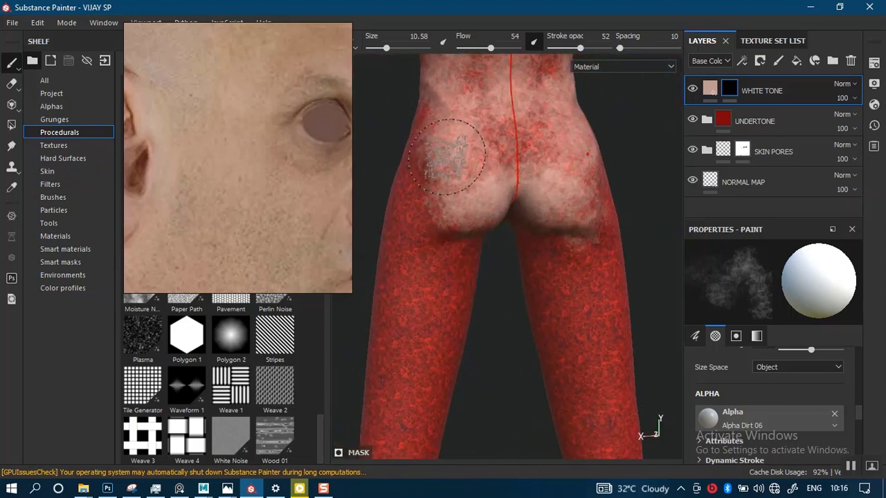
mouse_move(447, 156)
mouse_down()
mouse_move(474, 158)
mouse_move(412, 242)
mouse_move(468, 336)
mouse_move(418, 351)
mouse_move(451, 212)
mouse_up()
Step: Paint the WHITE TONE mask down the backs of the thighs
alt+middle_drag(486, 206, 452, 311)
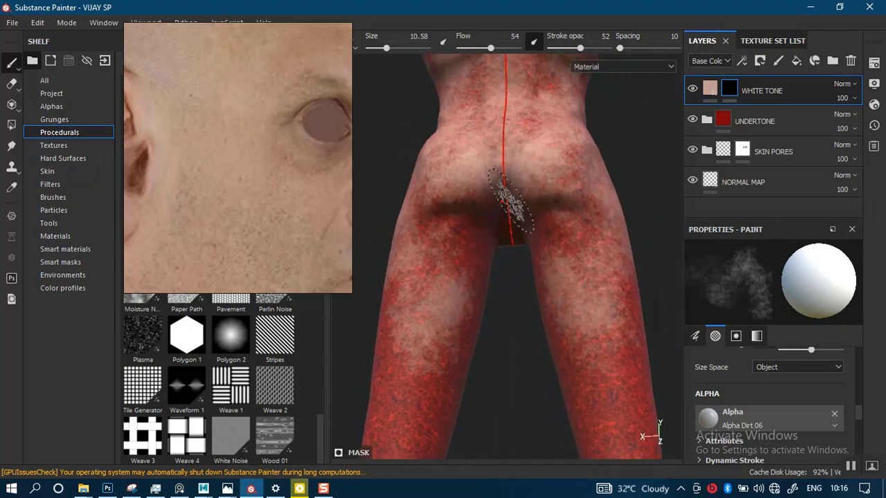
mouse_move(458, 228)
mouse_down()
mouse_move(405, 270)
mouse_move(449, 352)
mouse_move(434, 378)
mouse_up()
alt+middle_drag(438, 274, 453, 149)
mouse_move(478, 270)
alt+mouse_down()
mouse_move(493, 325)
mouse_move(532, 259)
mouse_move(488, 181)
alt+mouse_up()
mouse_move(420, 192)
mouse_down()
mouse_move(436, 166)
mouse_move(445, 364)
mouse_move(470, 277)
mouse_move(453, 291)
mouse_up()
alt+middle_drag(453, 291, 438, 228)
Step: Paint the WHITE TONE mask over the knees, lower legs, heels and feet
alt+drag(439, 228, 519, 296)
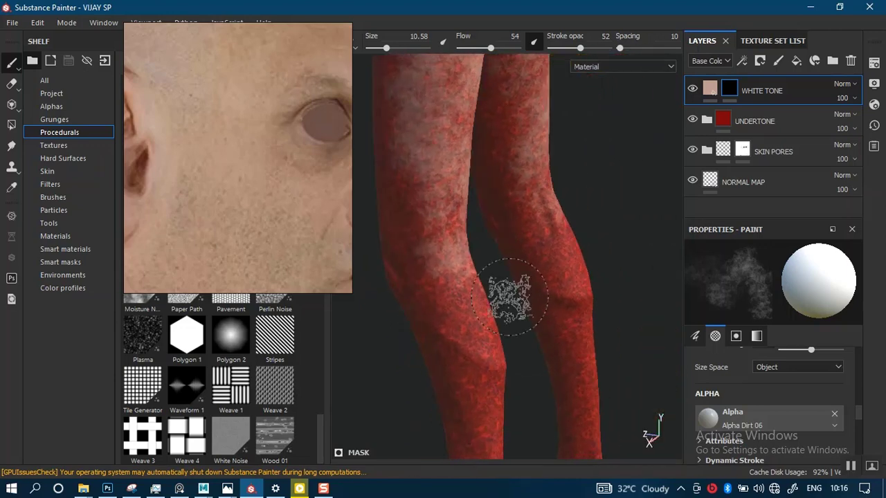
mouse_move(494, 355)
alt+mouse_down()
mouse_move(459, 258)
mouse_move(491, 287)
alt+mouse_up()
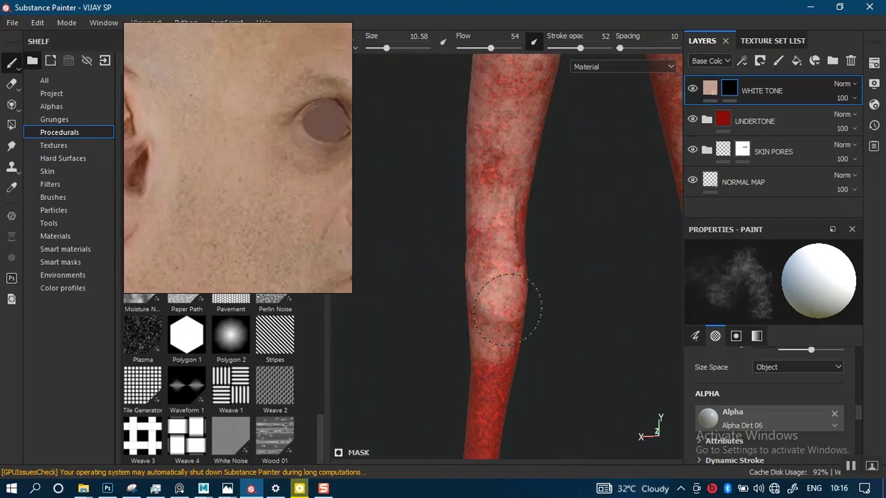
mouse_move(484, 333)
alt+mouse_down()
mouse_move(458, 270)
mouse_move(449, 341)
mouse_move(474, 291)
mouse_move(418, 363)
alt+mouse_up()
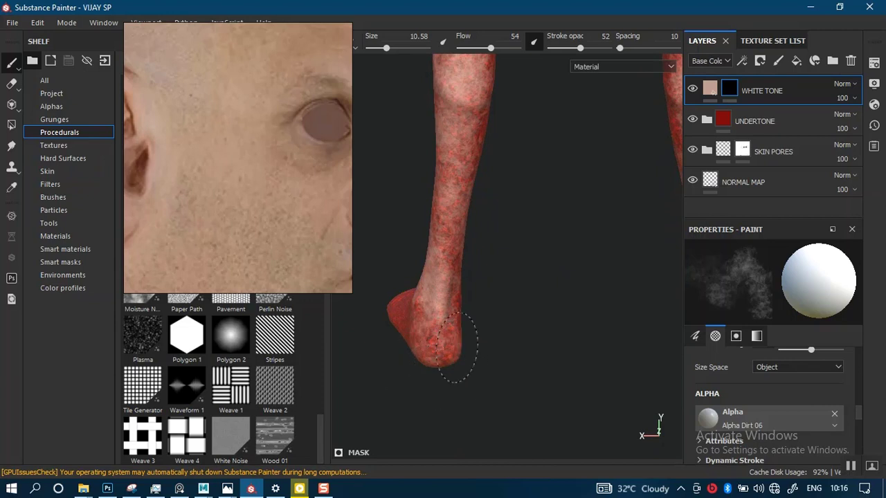
mouse_move(475, 324)
alt+mouse_down()
mouse_move(567, 300)
mouse_move(514, 330)
mouse_move(500, 355)
mouse_move(442, 348)
alt+mouse_up()
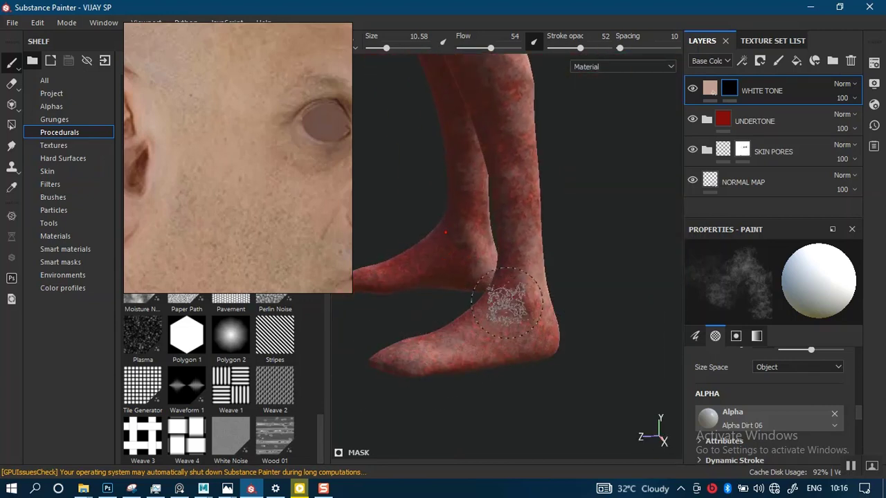
Step: Paint the WHITE TONE mask over the front of the shin, the knee and the lower thigh
alt+drag(526, 222, 574, 267)
alt+middle_drag(557, 273, 512, 391)
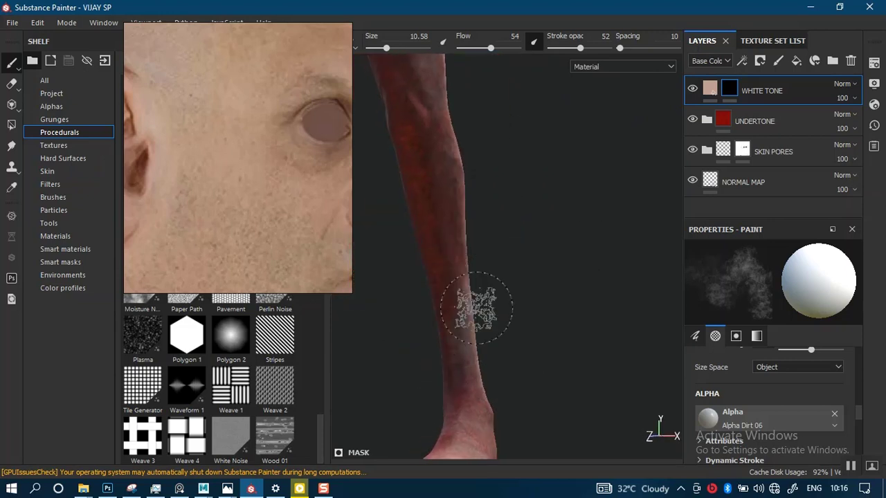
shift+right_drag(550, 315, 491, 305)
alt+drag(490, 306, 479, 275)
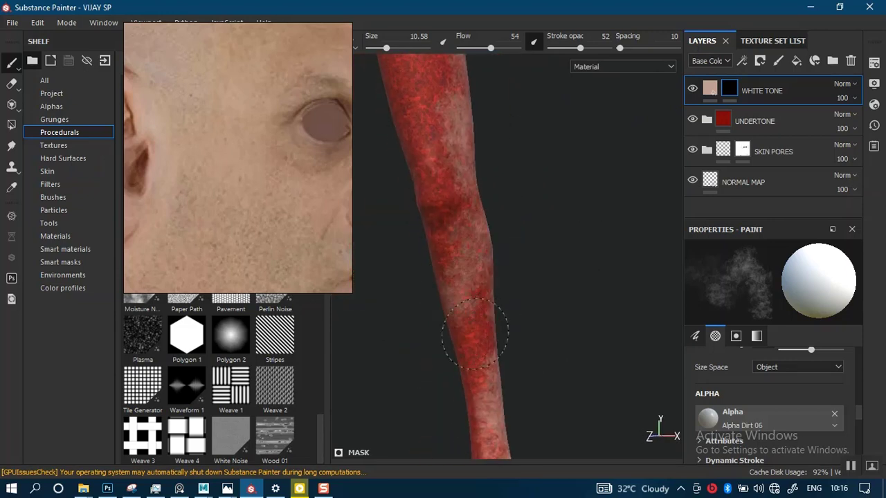
alt+drag(483, 361, 479, 315)
drag(452, 124, 454, 149)
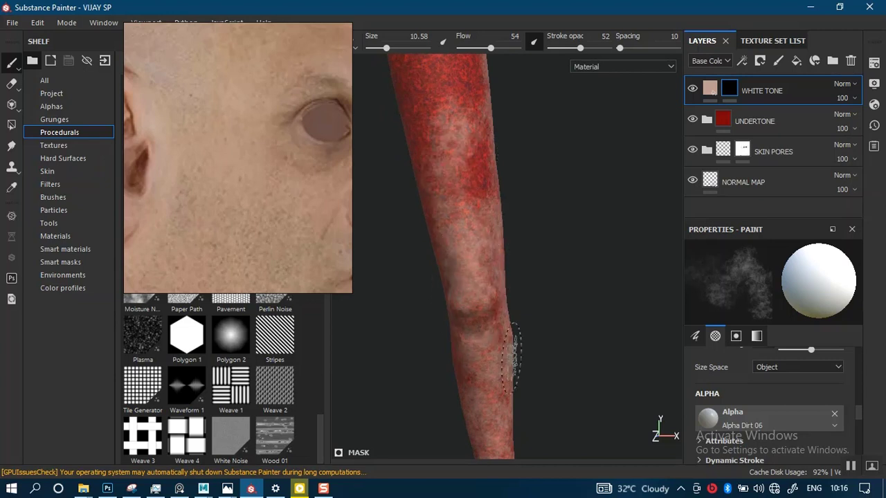
Step: Paint the WHITE TONE mask along the sides of the lower leg, the ankle and the top of the foot
alt+middle_drag(514, 352, 480, 253)
mouse_move(481, 254)
alt+mouse_down()
mouse_move(532, 281)
mouse_move(557, 259)
alt+mouse_up()
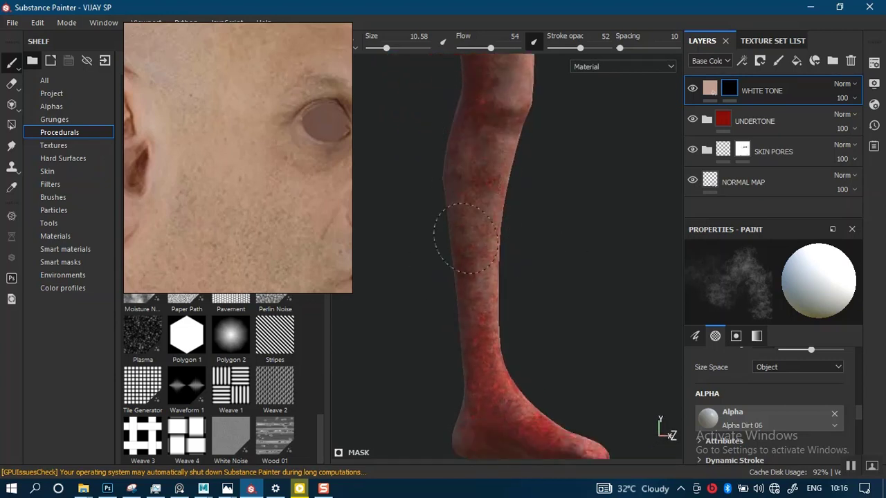
drag(475, 374, 522, 388)
alt+middle_drag(522, 388, 530, 273)
alt+drag(530, 274, 499, 276)
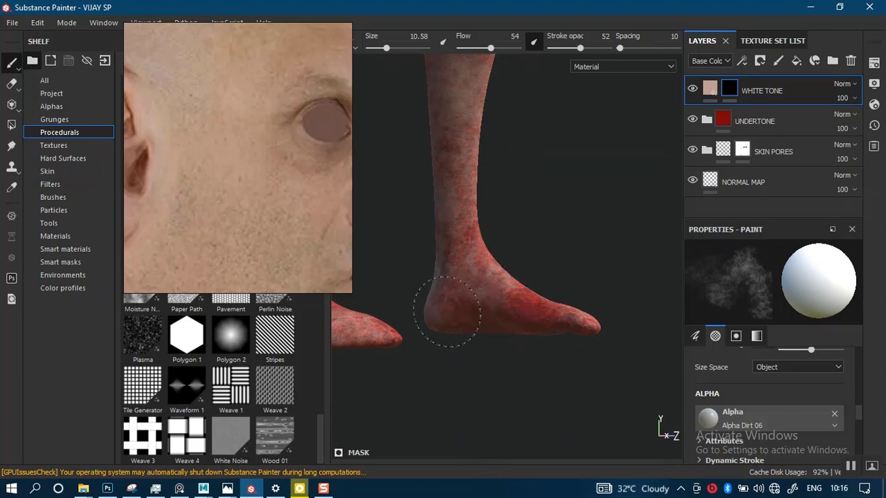
alt+middle_drag(553, 259, 534, 346)
alt+drag(534, 346, 508, 323)
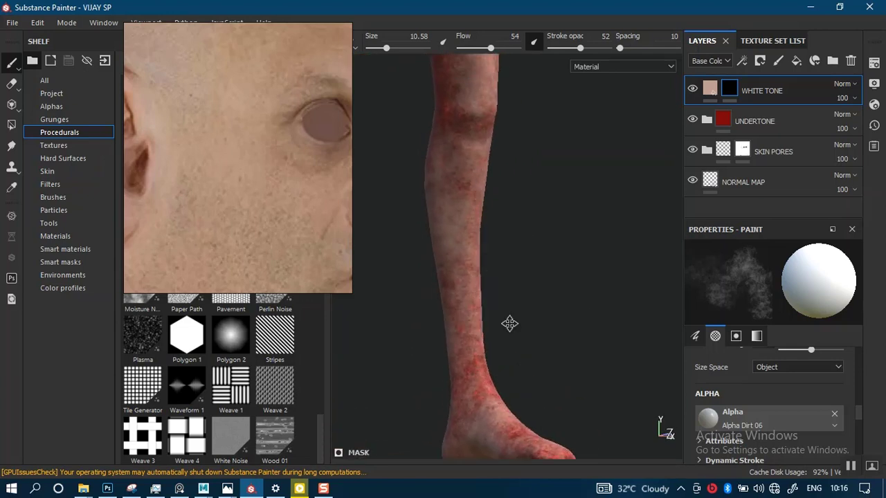
Step: Paint the WHITE TONE mask up the front and outer side of the thigh to the hip
alt+middle_drag(508, 322, 512, 453)
drag(477, 118, 471, 135)
alt+middle_drag(532, 260, 527, 380)
alt+drag(527, 381, 495, 377)
alt+middle_drag(512, 242, 559, 345)
mouse_move(462, 208)
mouse_down()
mouse_move(457, 163)
mouse_move(479, 335)
mouse_move(467, 227)
mouse_up()
Step: Paint the WHITE TONE mask across the pelvis, waist and abdomen
alt+drag(574, 257, 477, 335)
alt+drag(427, 266, 454, 315)
mouse_move(449, 168)
mouse_down()
mouse_move(509, 230)
mouse_move(451, 119)
mouse_move(519, 220)
mouse_move(527, 251)
mouse_up()
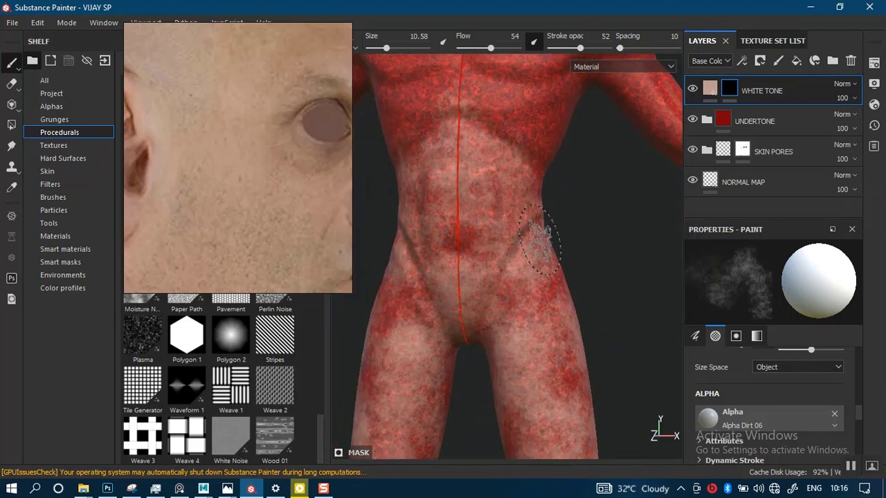
alt+middle_drag(503, 221, 492, 283)
alt+middle_drag(498, 324, 542, 237)
Step: Paint the WHITE TONE mask over the ribs, chest, collarbones and front of the shoulders
alt+middle_drag(534, 173, 586, 379)
drag(494, 328, 492, 275)
drag(461, 231, 472, 229)
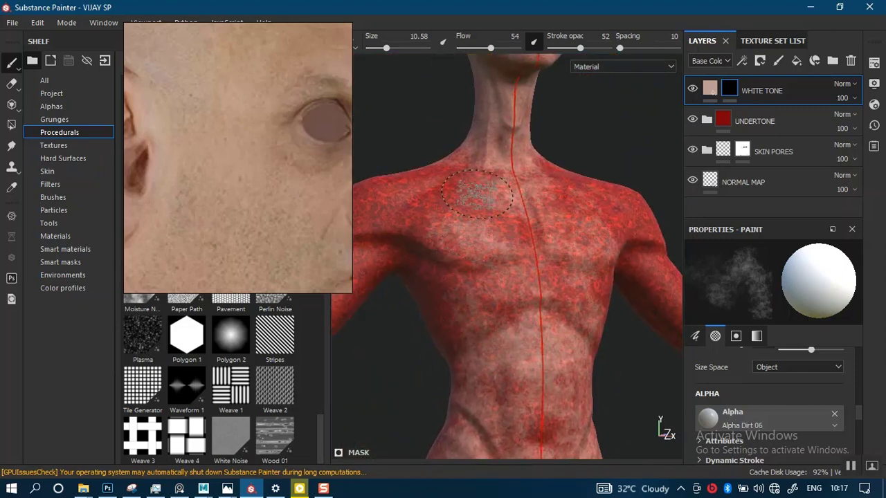
mouse_move(476, 194)
mouse_down()
mouse_move(468, 277)
mouse_move(439, 316)
mouse_move(482, 216)
mouse_up()
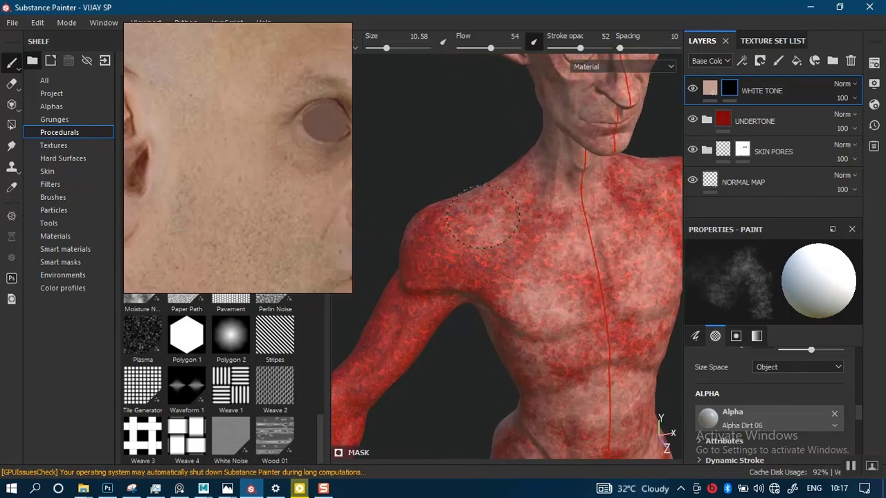
Step: Paint the WHITE TONE mask from the shoulder down the upper arm and outer forearm to the wrist
mouse_move(411, 319)
alt+mouse_down()
mouse_move(481, 285)
mouse_move(425, 279)
mouse_move(518, 300)
mouse_move(572, 296)
mouse_move(489, 235)
alt+mouse_up()
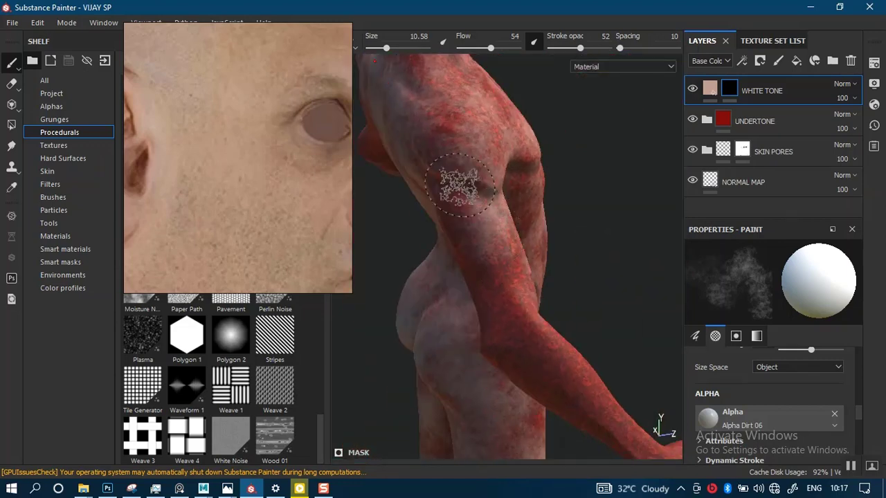
alt+drag(553, 344, 539, 224)
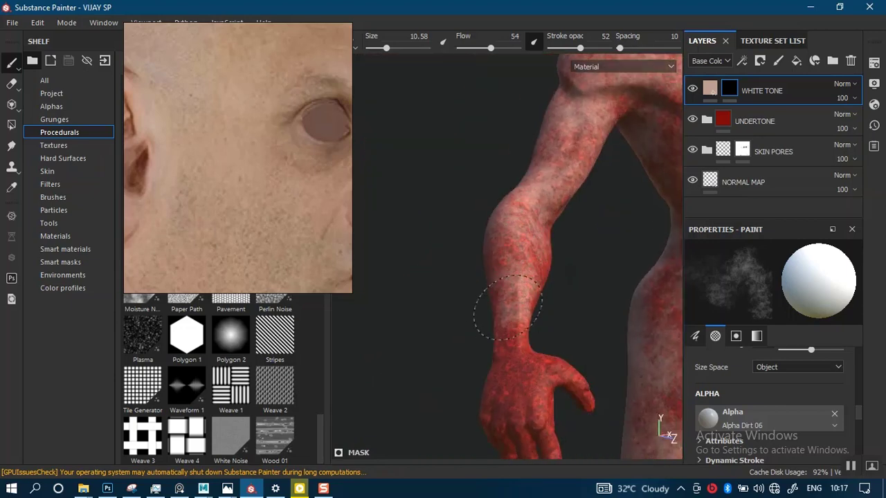
alt+drag(507, 308, 588, 242)
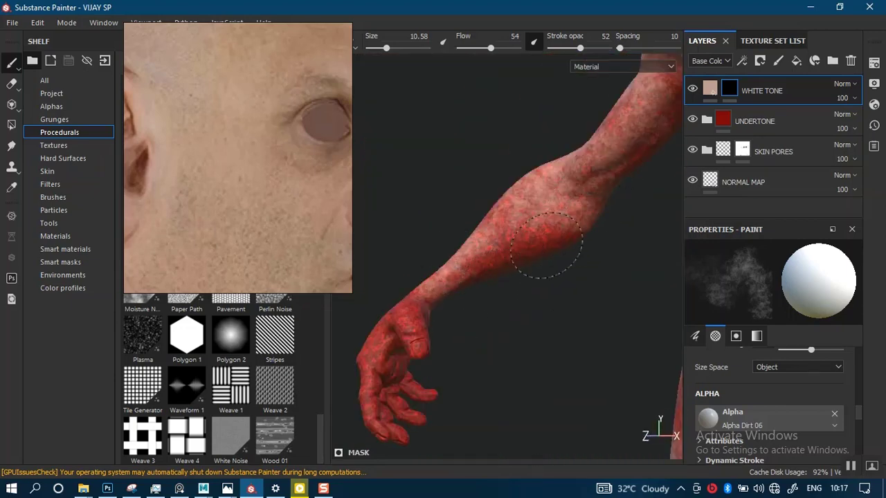
Step: Paint the WHITE TONE mask over the inner forearm, thumb, palm and fingers
mouse_move(385, 316)
alt+mouse_down()
mouse_move(459, 330)
mouse_move(538, 326)
mouse_move(481, 305)
mouse_move(460, 316)
alt+mouse_up()
mouse_move(518, 336)
mouse_down()
mouse_move(459, 303)
mouse_move(481, 386)
mouse_move(474, 277)
mouse_move(461, 286)
mouse_up()
mouse_move(550, 312)
alt+mouse_down()
mouse_move(439, 376)
mouse_move(429, 362)
alt+mouse_up()
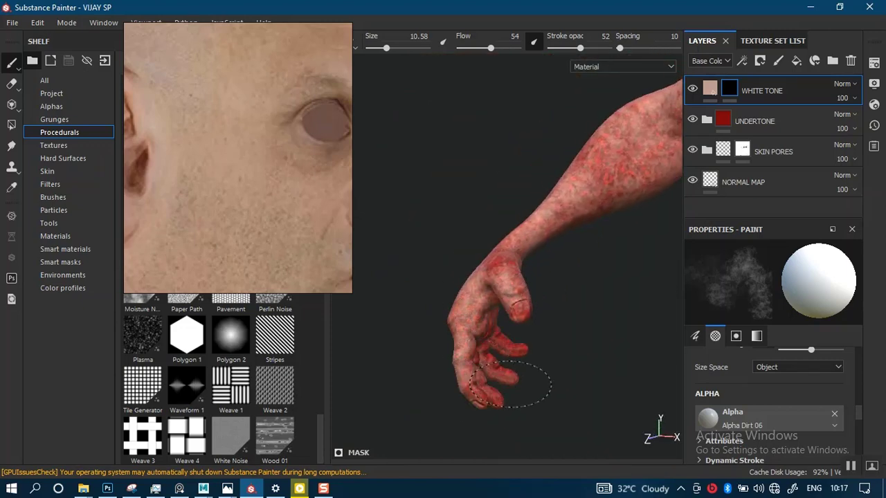
mouse_move(524, 375)
alt+mouse_down()
mouse_move(461, 372)
mouse_move(518, 316)
alt+mouse_up()
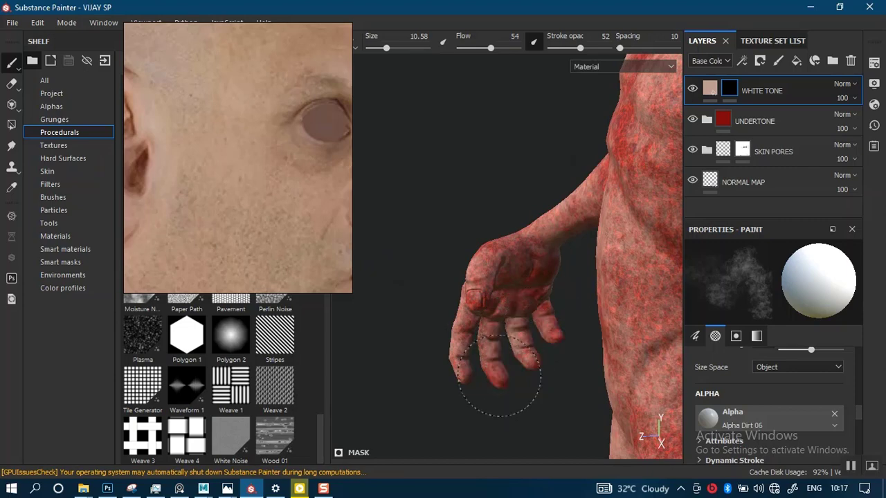
alt+drag(512, 271, 494, 316)
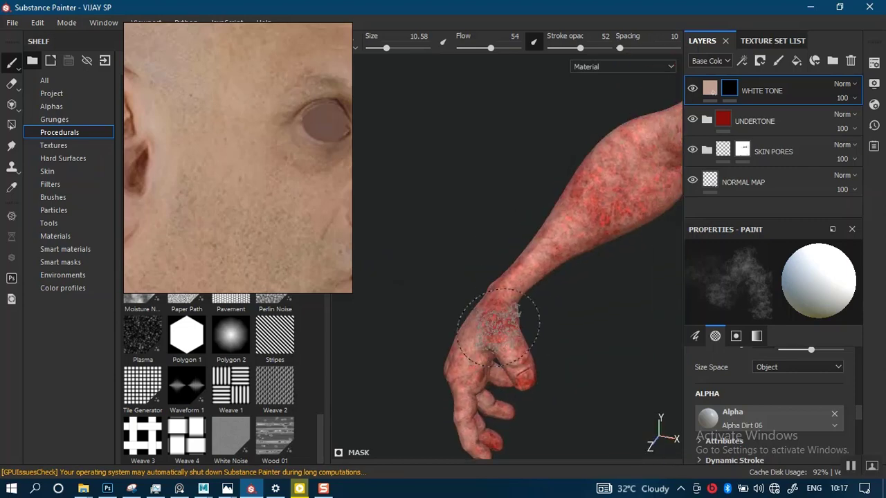
Step: Paint the WHITE TONE mask over the back of the upper arm, the elbow and the underside of the forearm
alt+drag(518, 277, 581, 251)
right_click(582, 250)
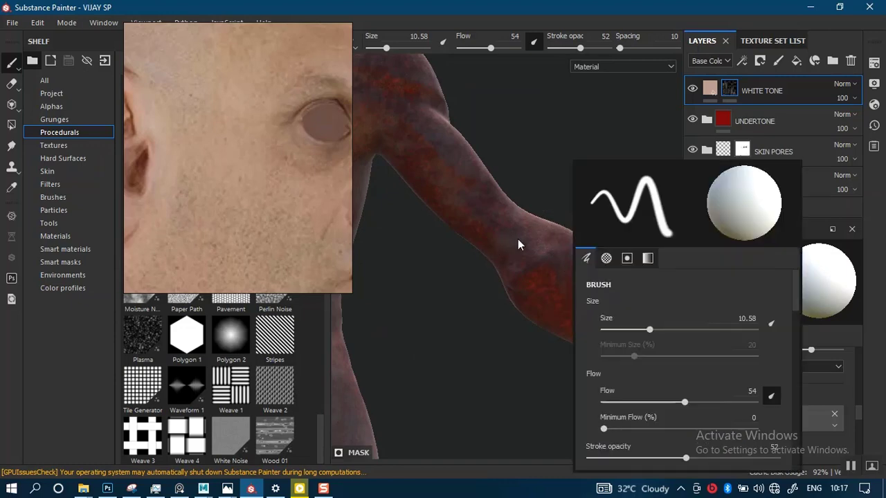
mouse_move(624, 140)
alt+mouse_down()
mouse_move(595, 139)
mouse_move(580, 69)
mouse_move(533, 193)
mouse_move(513, 200)
alt+mouse_up()
shift+right_drag(513, 200, 521, 277)
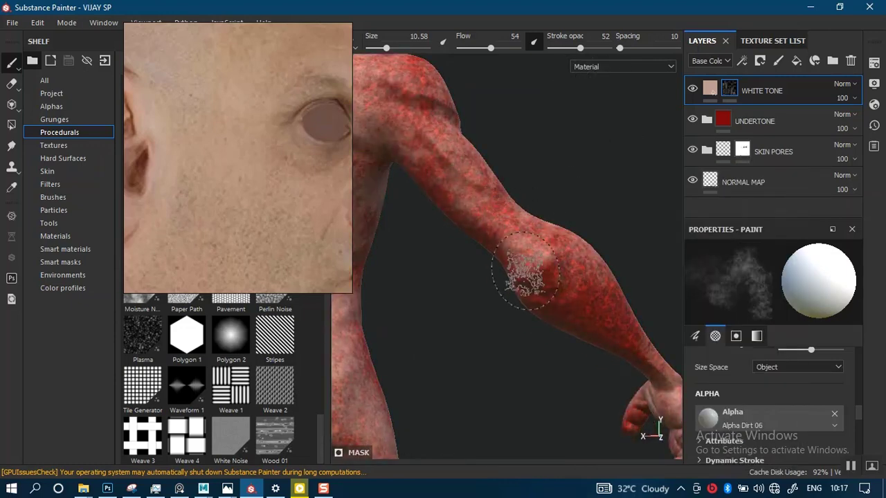
mouse_move(522, 277)
alt+mouse_down()
mouse_move(522, 285)
mouse_move(520, 181)
alt+mouse_up()
drag(442, 151, 435, 154)
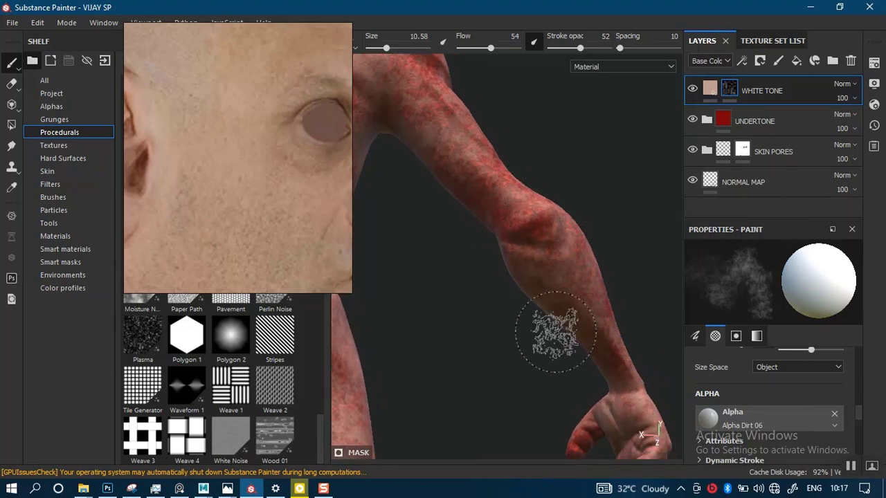
mouse_move(554, 332)
alt+mouse_down()
mouse_move(447, 285)
mouse_move(518, 283)
alt+mouse_up()
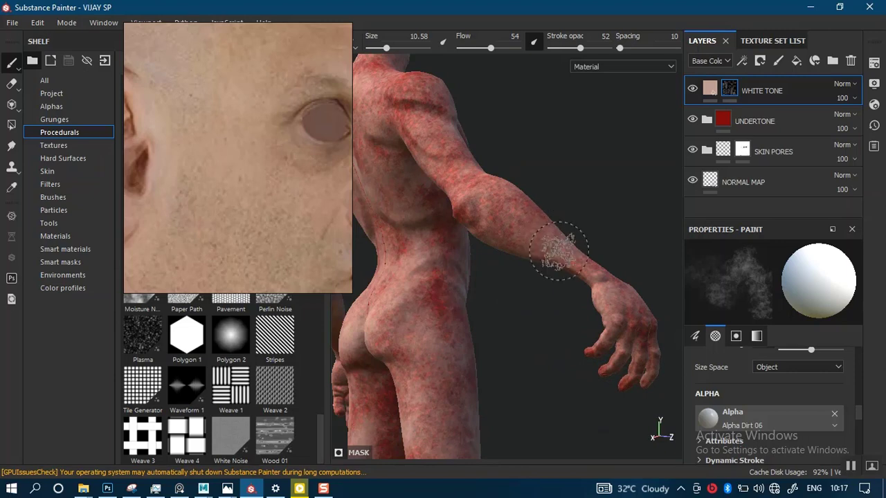
mouse_move(560, 247)
alt+mouse_down()
mouse_move(437, 272)
mouse_move(533, 341)
mouse_move(510, 178)
mouse_move(518, 275)
mouse_move(475, 263)
mouse_move(518, 374)
mouse_move(519, 237)
mouse_move(530, 371)
mouse_move(476, 231)
alt+mouse_up()
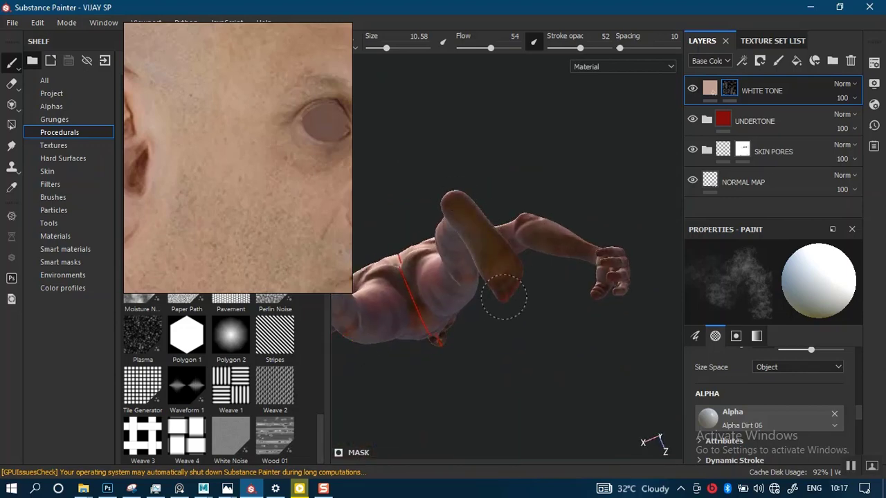
mouse_move(514, 295)
alt+mouse_down()
mouse_move(496, 371)
mouse_move(484, 332)
mouse_move(487, 285)
mouse_move(524, 281)
mouse_move(451, 312)
mouse_move(513, 290)
alt+mouse_up()
shift+right_drag(513, 290, 489, 276)
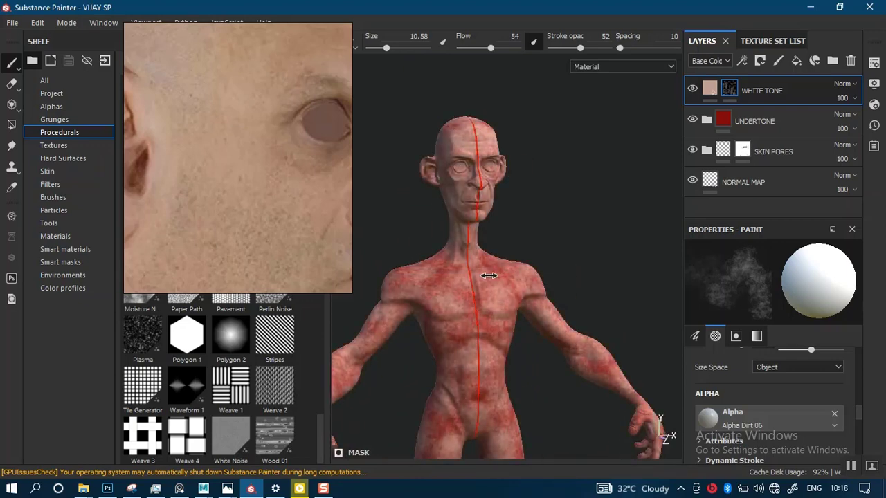
Step: Switch the mask brush to black at size 7.04 and bring back patches of red undertone on the face and head
alt+middle_drag(493, 250, 502, 338)
scroll(510, 257, up, 3)
scroll(505, 320, up, 3)
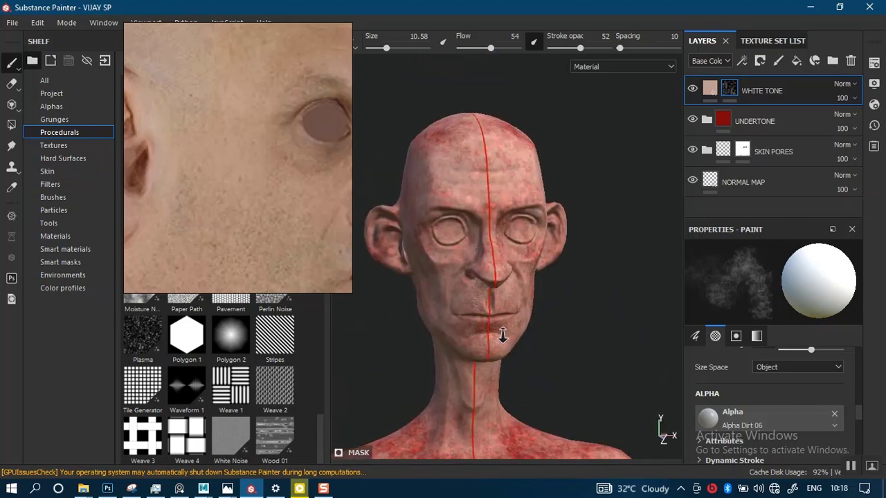
scroll(502, 336, up, 2)
scroll(512, 313, up, 2)
key(x)
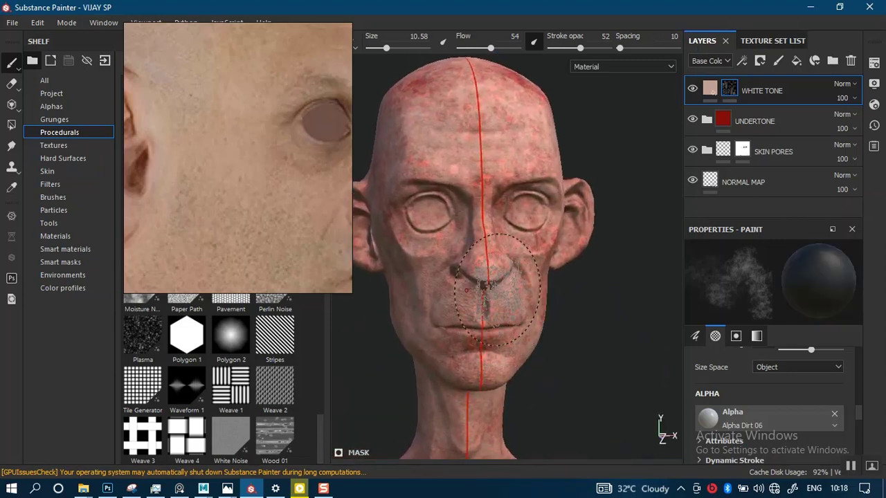
key(bracketleft)
key(bracketleft)
key(bracketleft)
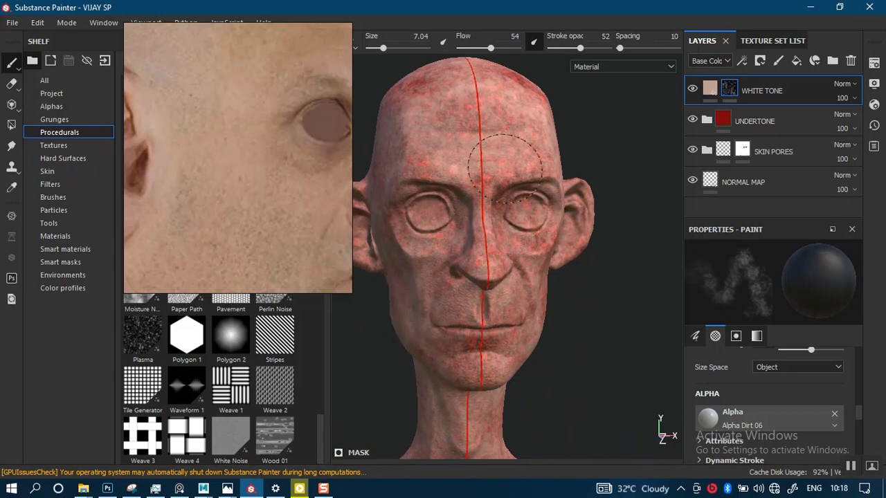
alt+drag(506, 166, 485, 138)
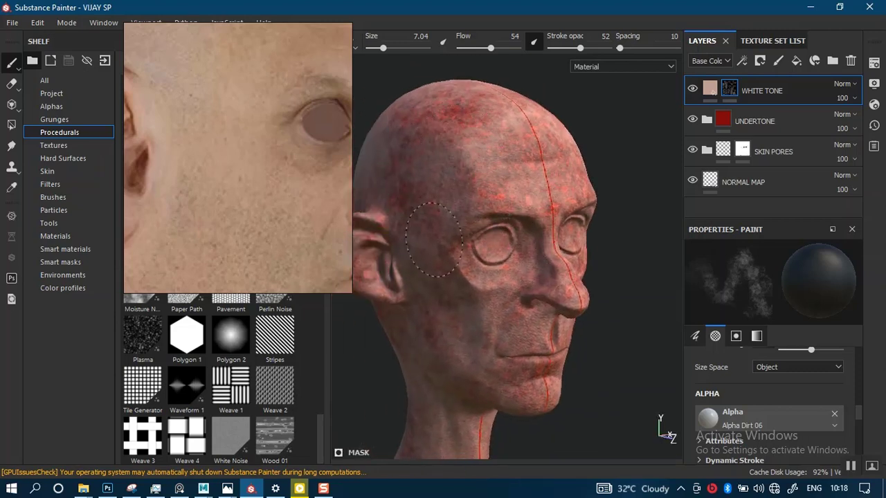
alt+drag(476, 296, 512, 263)
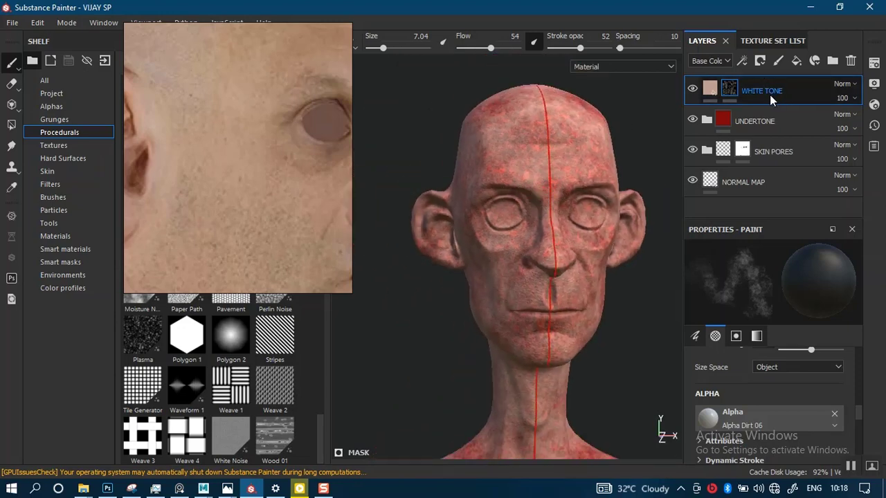
Step: Duplicate the WHITE TONE layer, clear the copy's mask to black and hide the original layer
key(ctrl+d)
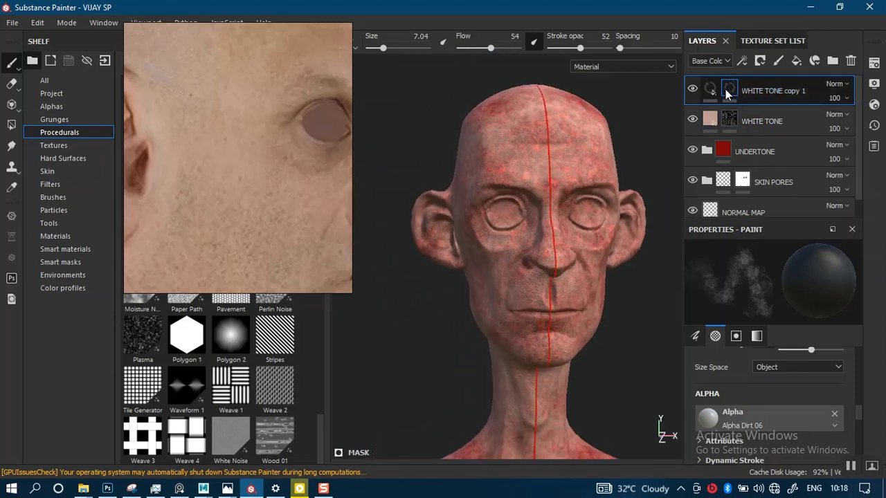
right_click(730, 89)
click(739, 106)
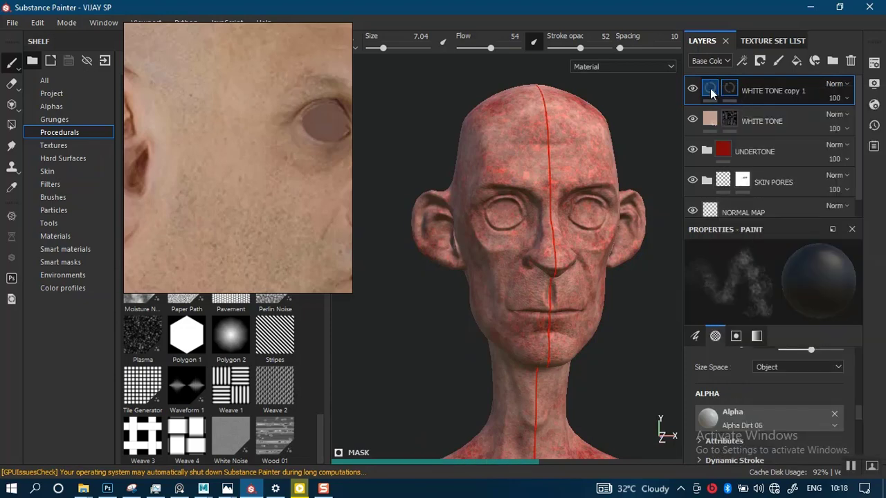
click(710, 87)
click(692, 118)
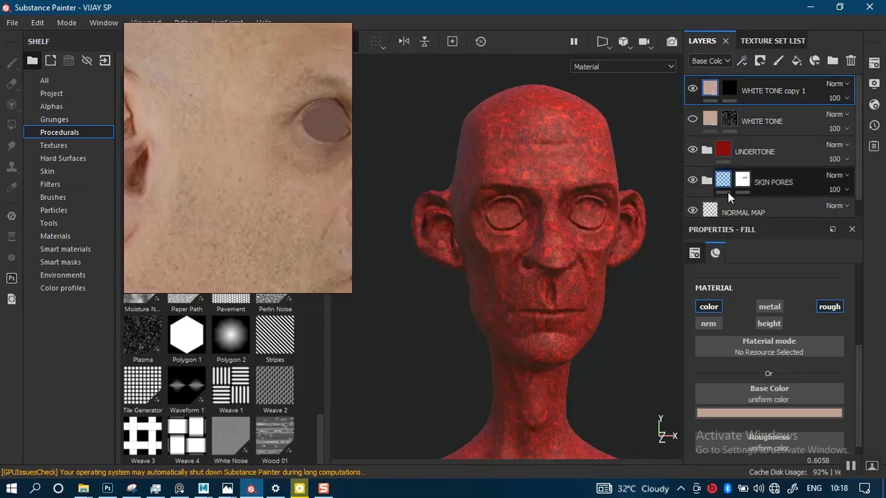
Step: Sample a lighter tan skin tone from the face reference photo as the base color of WHITE TONE copy 1
click(748, 414)
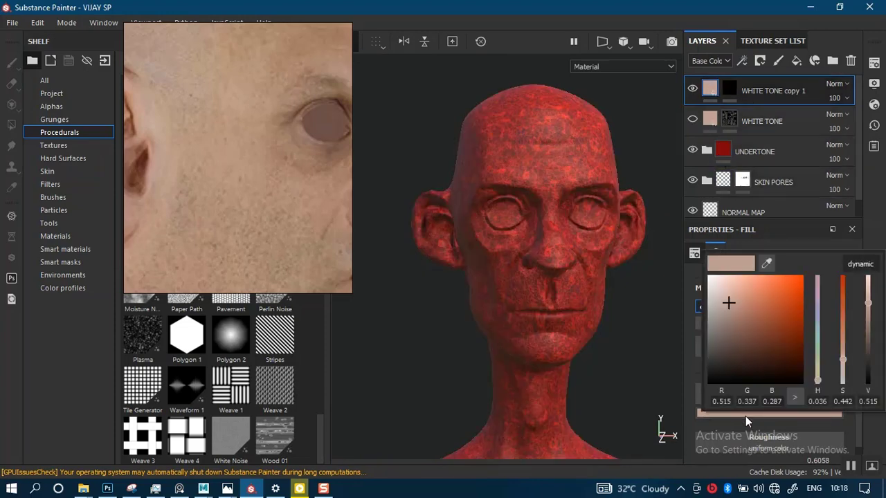
scroll(212, 157, down, 4)
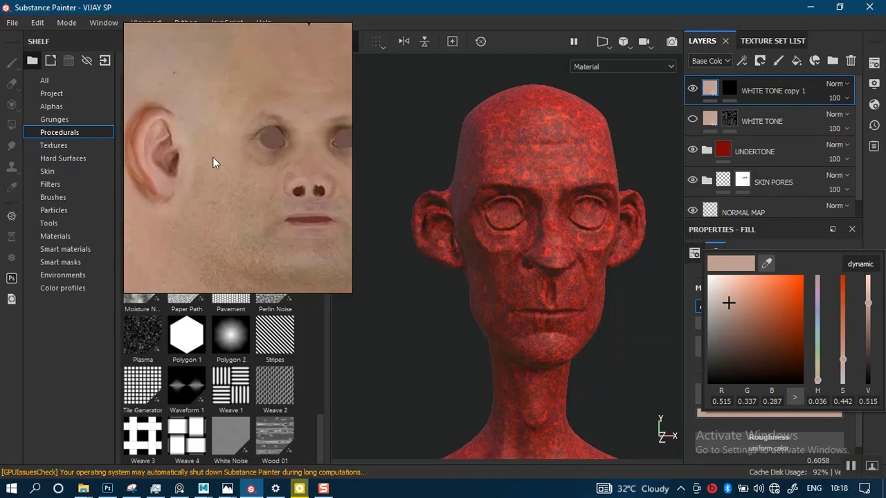
middle_drag(269, 162, 249, 162)
scroll(239, 183, up, 2)
scroll(234, 184, up, 5)
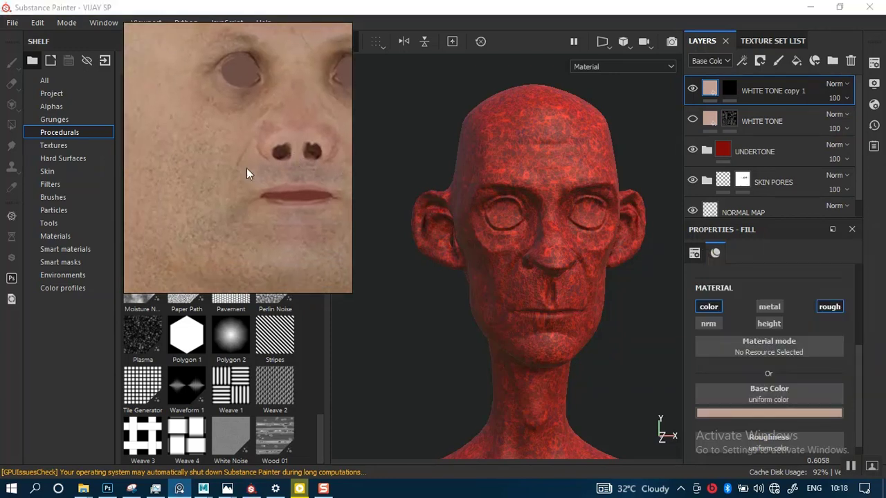
middle_drag(233, 191, 246, 258)
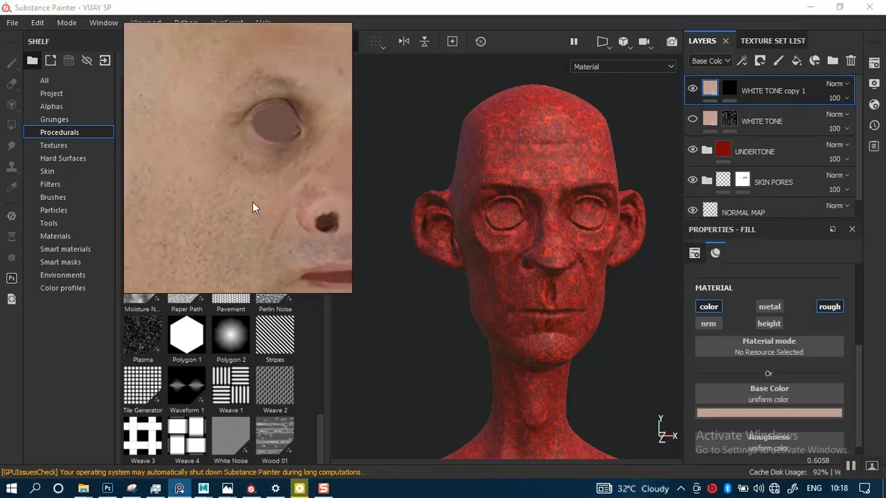
middle_drag(252, 202, 263, 236)
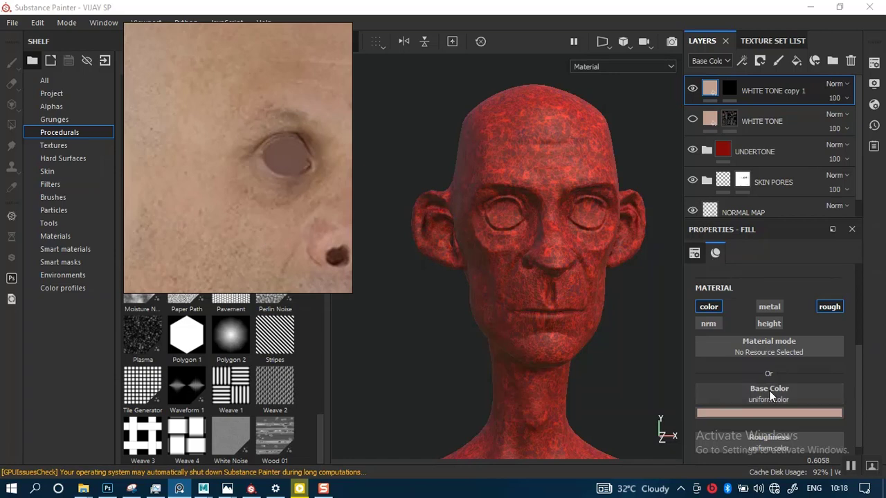
click(761, 412)
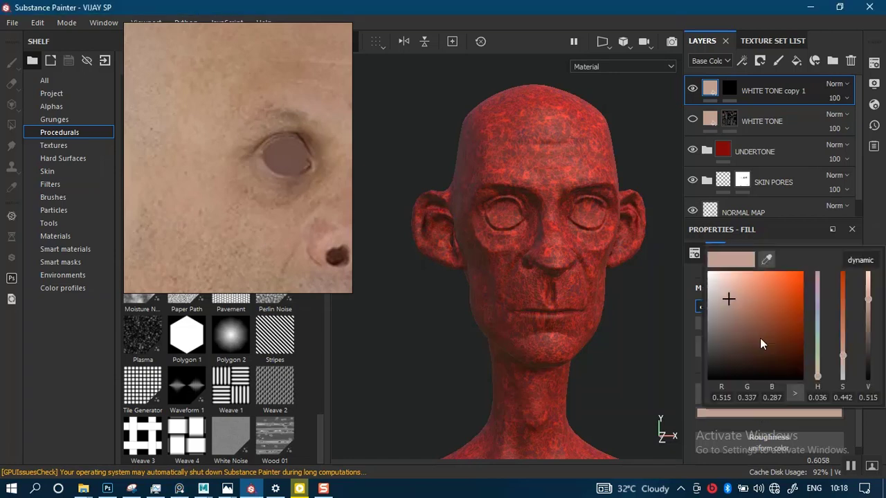
click(767, 261)
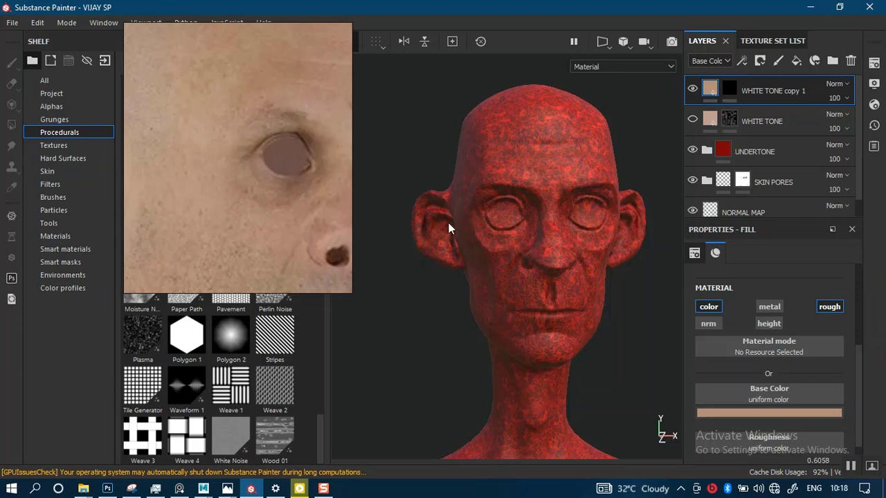
click(748, 413)
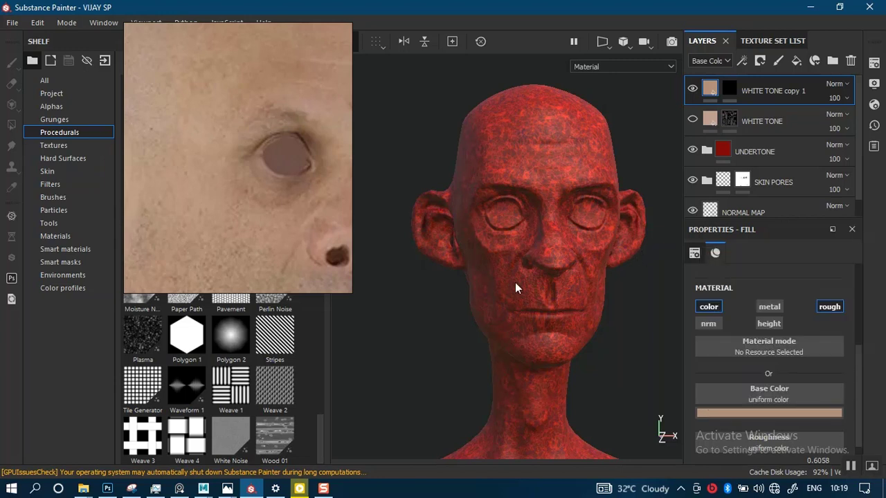
Step: Activate painting on the black mask of WHITE TONE copy 1 and show the original WHITE TONE layer again
alt+middle_drag(546, 302, 537, 325)
scroll(557, 293, up, 1)
alt+drag(558, 292, 537, 293)
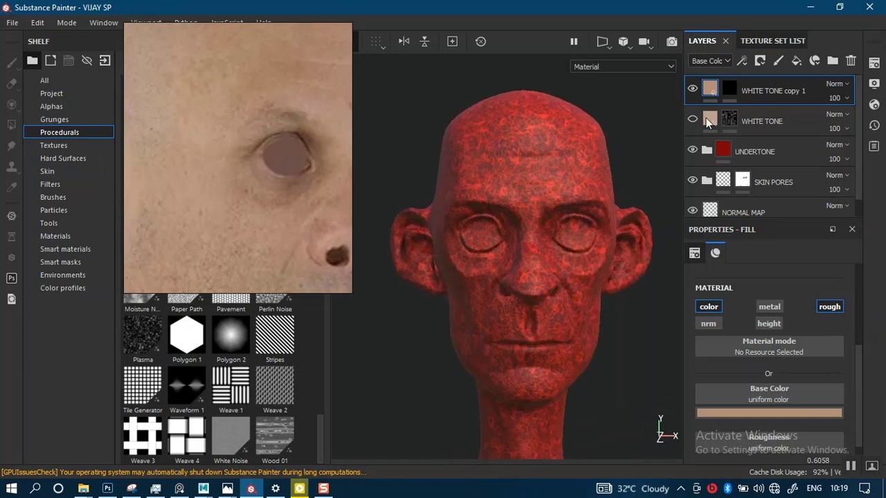
key(1)
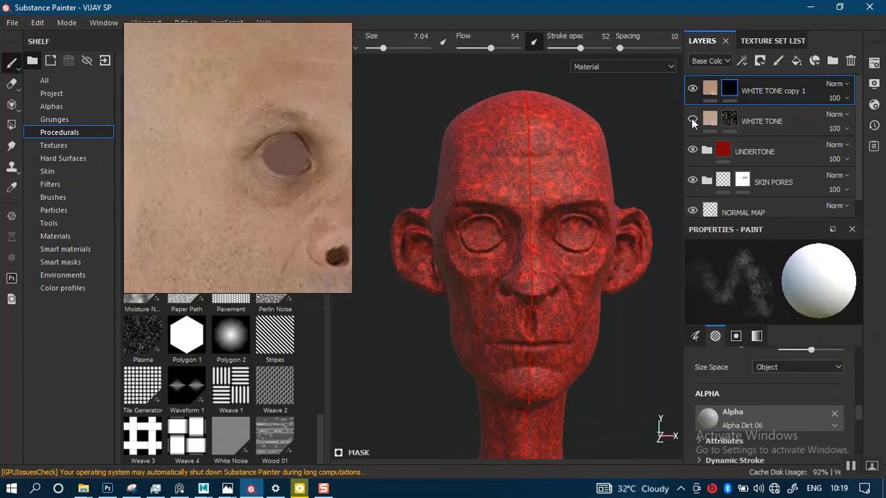
click(692, 122)
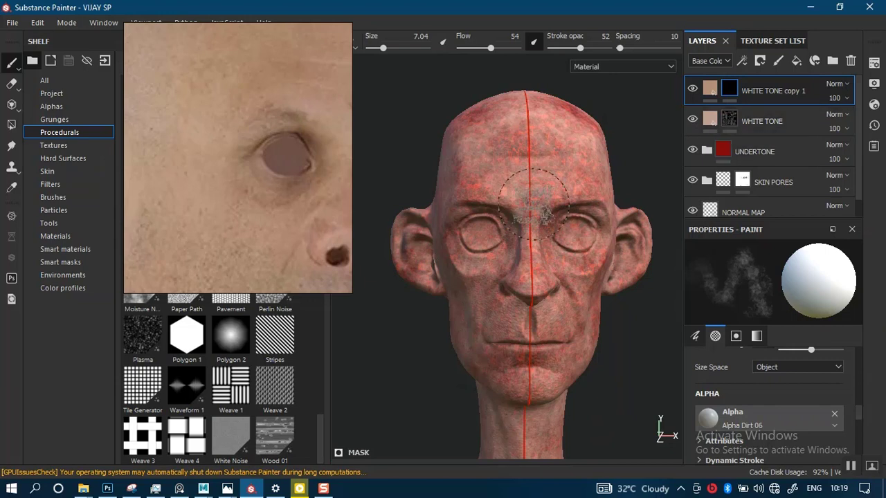
alt+middle_drag(532, 204, 536, 246)
scroll(574, 198, up, 1)
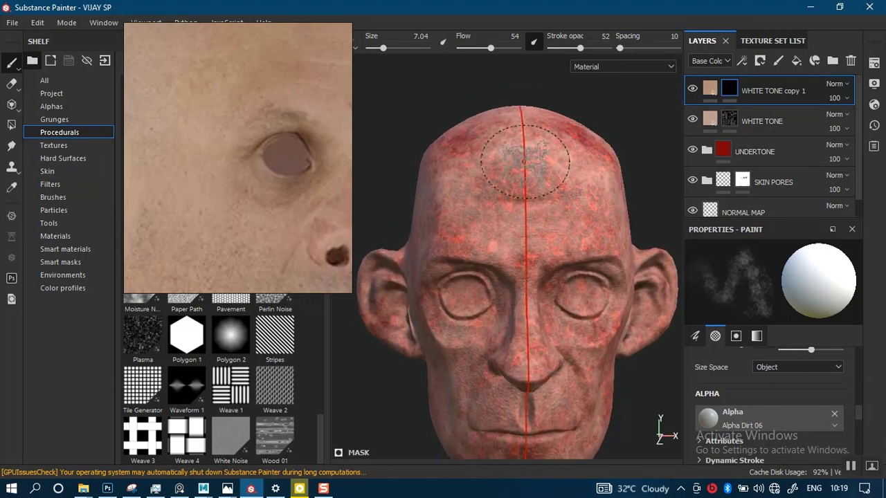
Step: Reduce the mask brush to size 4.22 and paint the second tone over the forehead and top of the head
key(bracketleft)
key(bracketleft)
key(bracketleft)
key(bracketleft)
key(bracketleft)
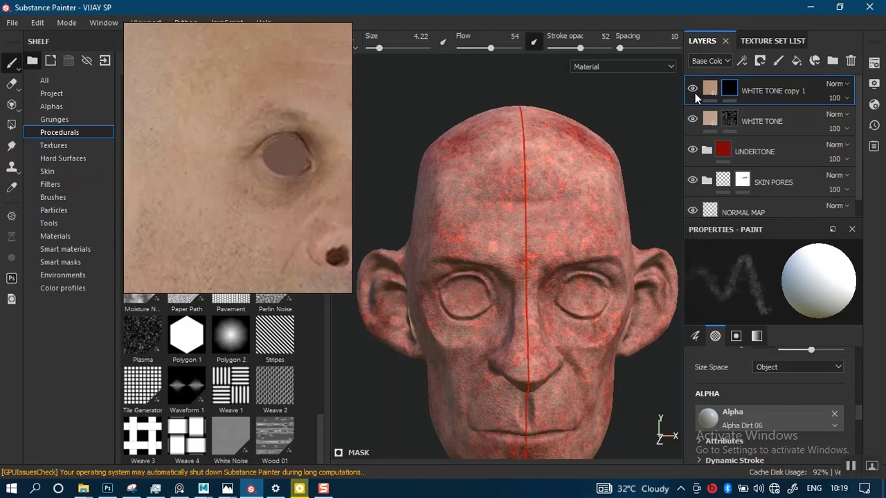
scroll(528, 212, up, 1)
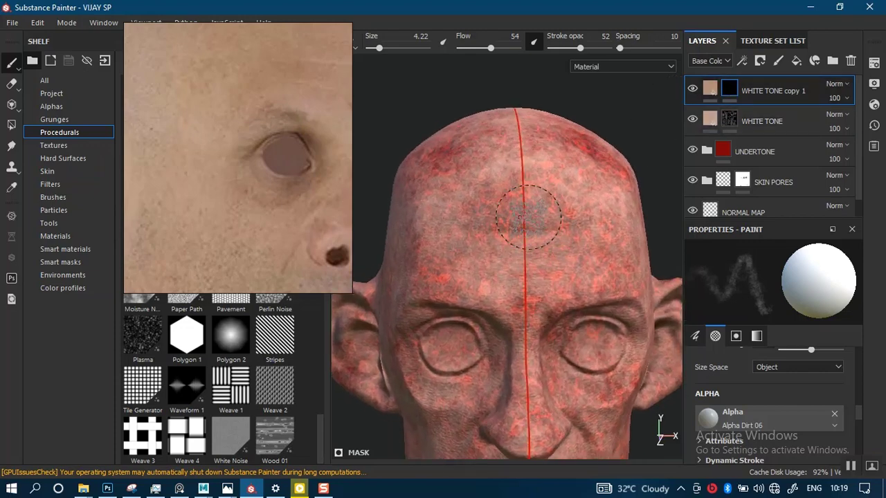
drag(562, 201, 474, 202)
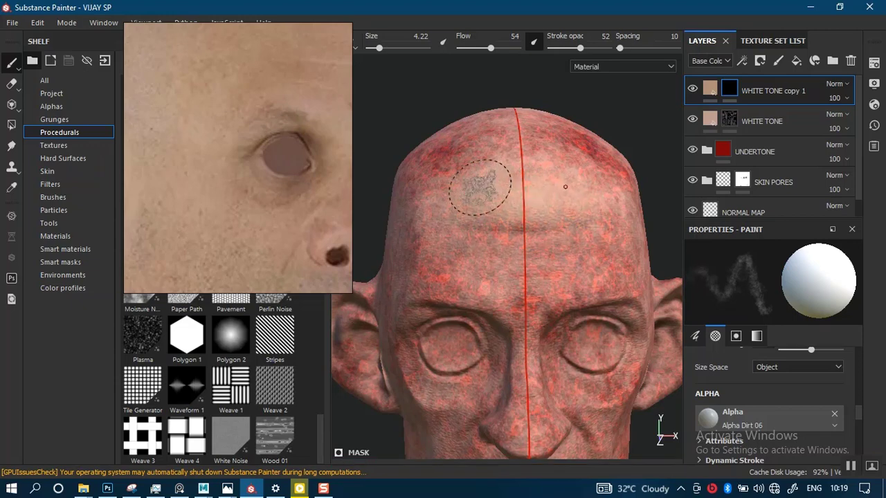
mouse_move(481, 188)
mouse_down()
mouse_move(535, 249)
mouse_move(428, 275)
mouse_move(540, 284)
mouse_up()
mouse_move(473, 247)
alt+mouse_down()
mouse_move(474, 235)
mouse_move(523, 203)
mouse_move(500, 218)
alt+mouse_up()
mouse_move(496, 145)
mouse_down()
mouse_move(424, 178)
mouse_move(536, 96)
mouse_move(408, 144)
mouse_move(514, 78)
mouse_move(526, 83)
mouse_up()
alt+middle_drag(568, 203, 563, 173)
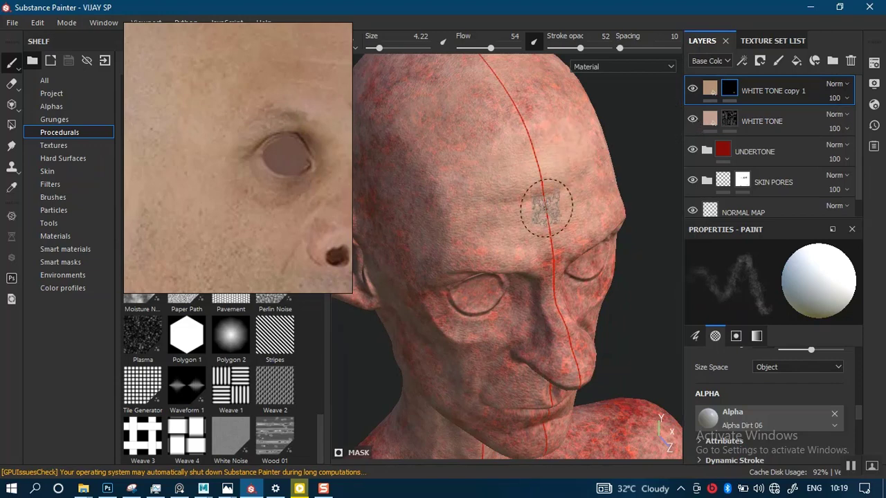
Step: Enlarge the mask brush to size 6.02 and paint the second tone over the temples, eye area, cheeks, mouth and chin
mouse_move(546, 208)
alt+mouse_down()
mouse_move(559, 192)
mouse_move(466, 174)
alt+mouse_up()
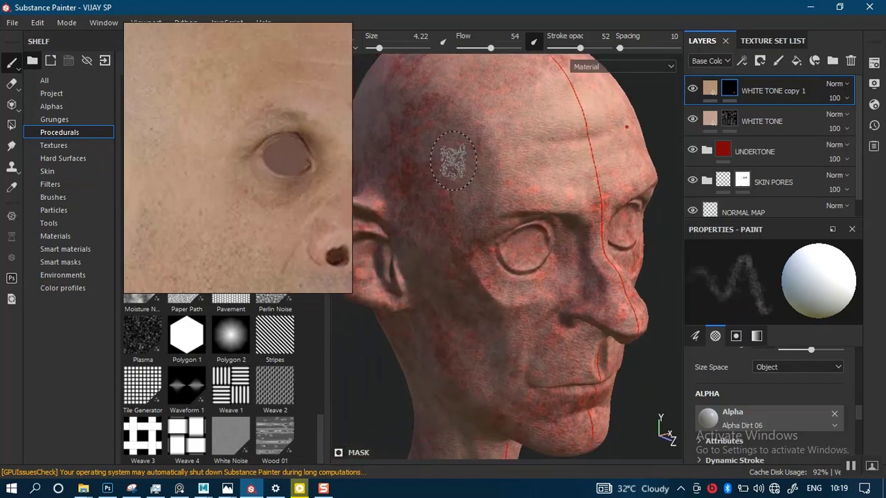
ctrl+right_drag(453, 160, 468, 160)
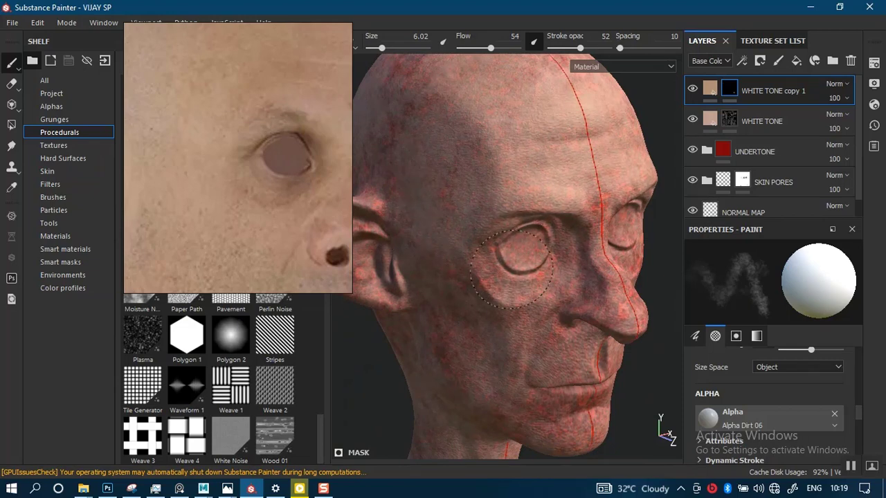
mouse_move(511, 250)
alt+mouse_down()
mouse_move(497, 180)
mouse_move(557, 177)
mouse_move(554, 170)
alt+mouse_up()
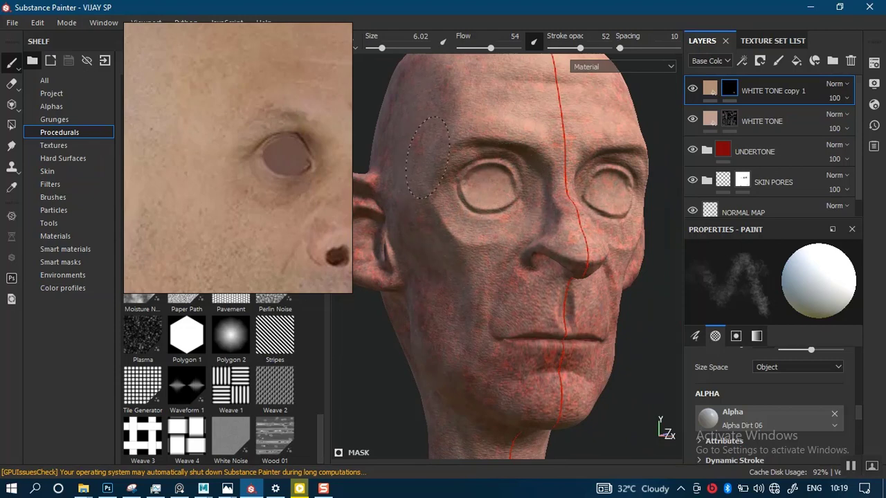
alt+drag(428, 157, 494, 89)
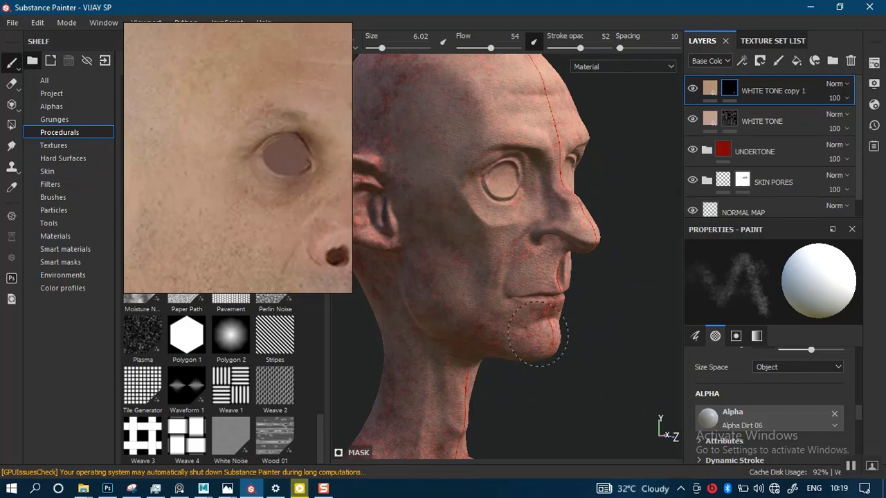
mouse_move(445, 300)
alt+mouse_down()
mouse_move(435, 251)
mouse_move(494, 228)
mouse_move(416, 256)
alt+mouse_up()
mouse_move(450, 207)
alt+mouse_down()
mouse_move(445, 233)
mouse_move(523, 177)
alt+mouse_up()
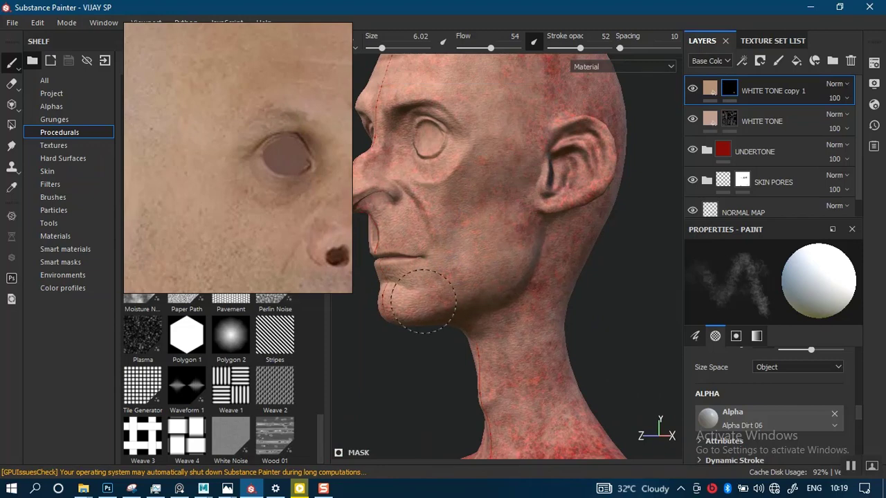
Step: Paint the second tone's mask over the crown, the back of the head and the area behind the ears
mouse_move(523, 155)
alt+mouse_down()
mouse_move(474, 306)
mouse_move(512, 159)
mouse_move(422, 212)
alt+mouse_up()
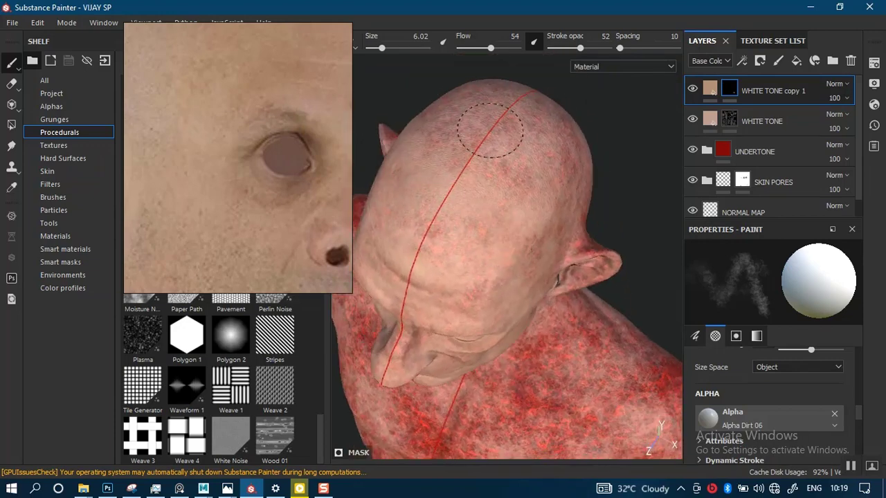
mouse_move(555, 154)
alt+mouse_down()
mouse_move(510, 203)
mouse_move(510, 148)
mouse_move(477, 147)
alt+mouse_up()
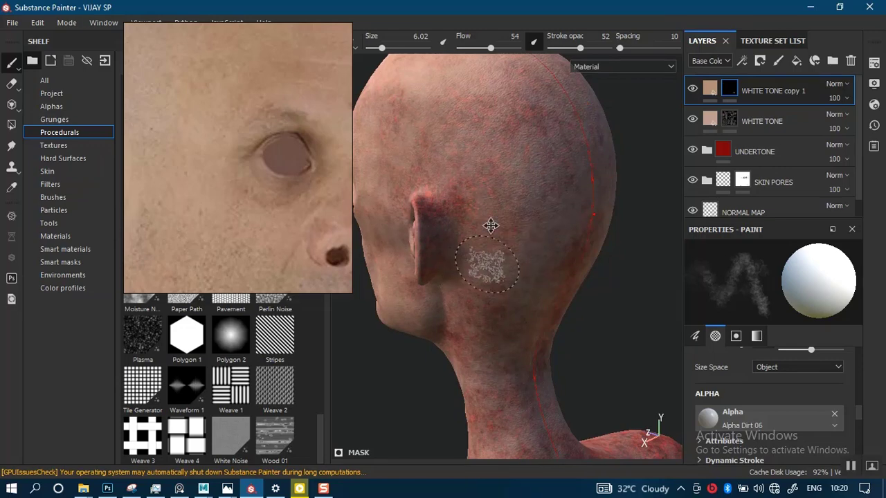
alt+drag(490, 225, 504, 190)
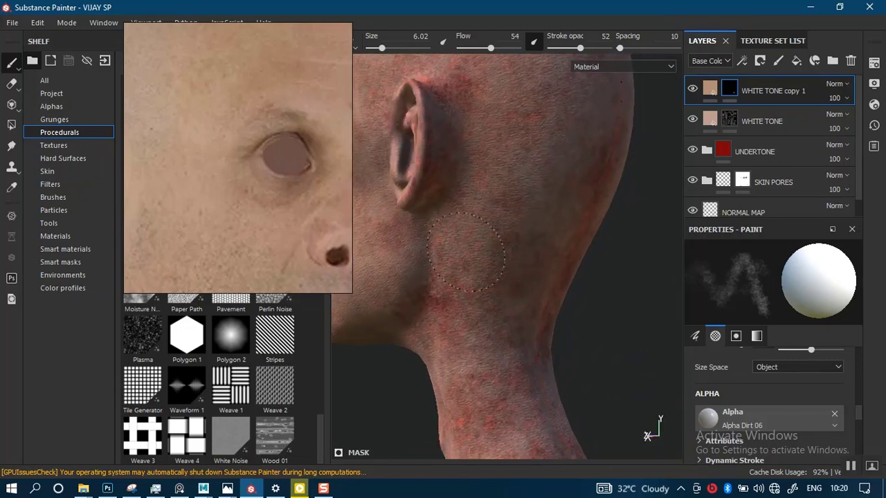
mouse_move(465, 251)
alt+mouse_down()
mouse_move(491, 292)
mouse_move(492, 218)
mouse_move(458, 263)
mouse_move(462, 225)
alt+mouse_up()
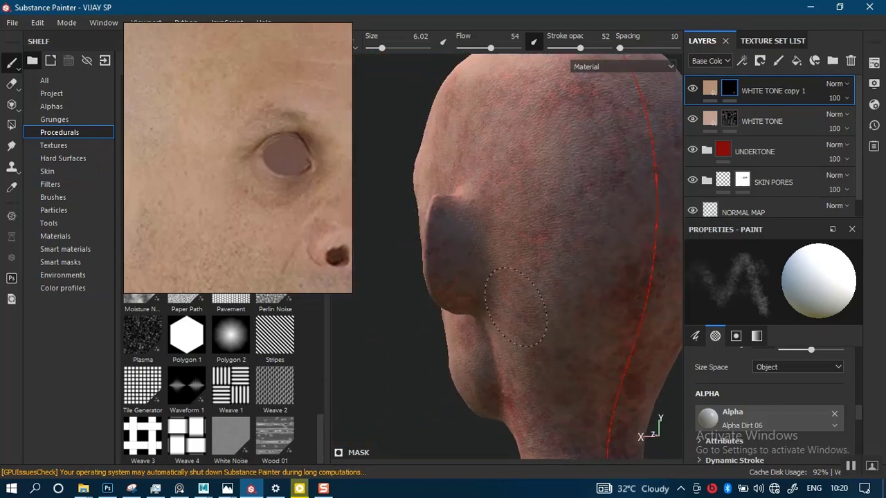
mouse_move(516, 306)
alt+mouse_down()
mouse_move(524, 247)
mouse_move(603, 259)
mouse_move(524, 299)
mouse_move(512, 240)
alt+mouse_up()
Step: Paint the second tone's mask along the jawline and over the side and front of the neck
alt+right_drag(513, 239, 546, 281)
alt+drag(546, 280, 569, 231)
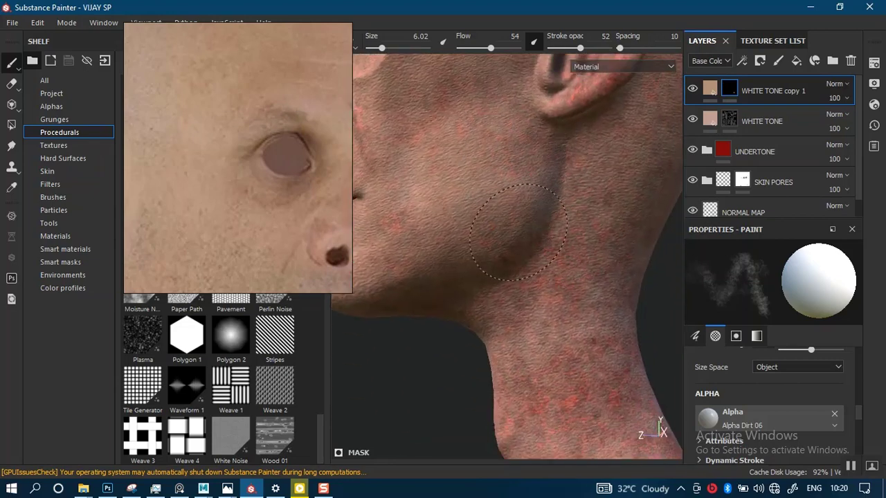
alt+drag(547, 292, 537, 278)
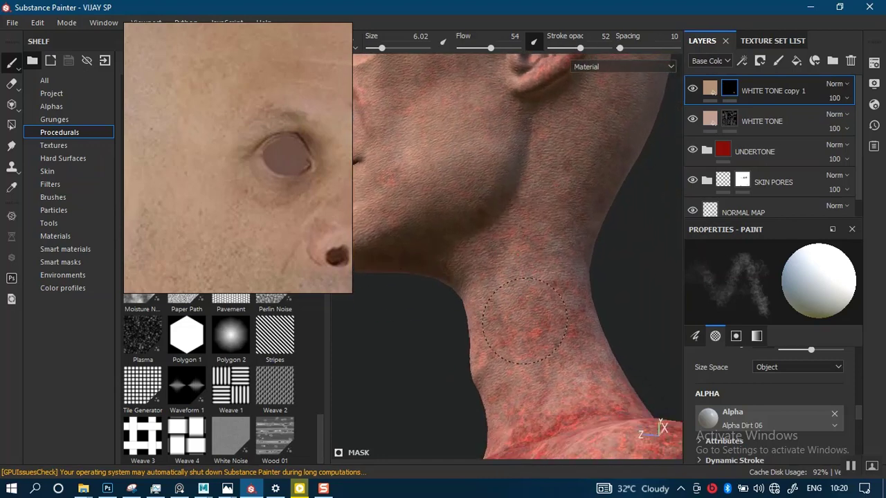
alt+drag(518, 311, 494, 304)
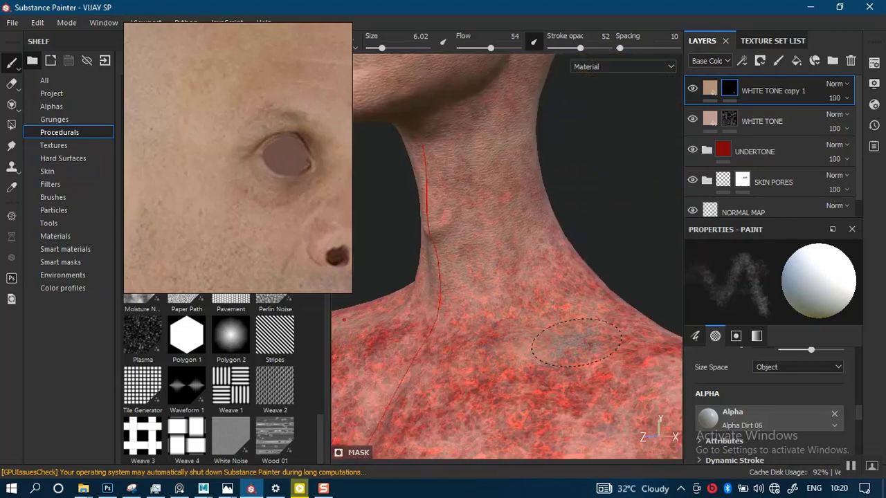
Step: Paint the second tone's mask over the shoulders and upper back
mouse_move(505, 353)
alt+mouse_down()
mouse_move(506, 340)
mouse_move(449, 267)
mouse_move(416, 261)
alt+mouse_up()
mouse_move(401, 317)
mouse_down()
mouse_move(556, 288)
mouse_move(453, 287)
mouse_up()
mouse_move(534, 235)
mouse_down()
mouse_move(559, 166)
mouse_move(566, 232)
mouse_up()
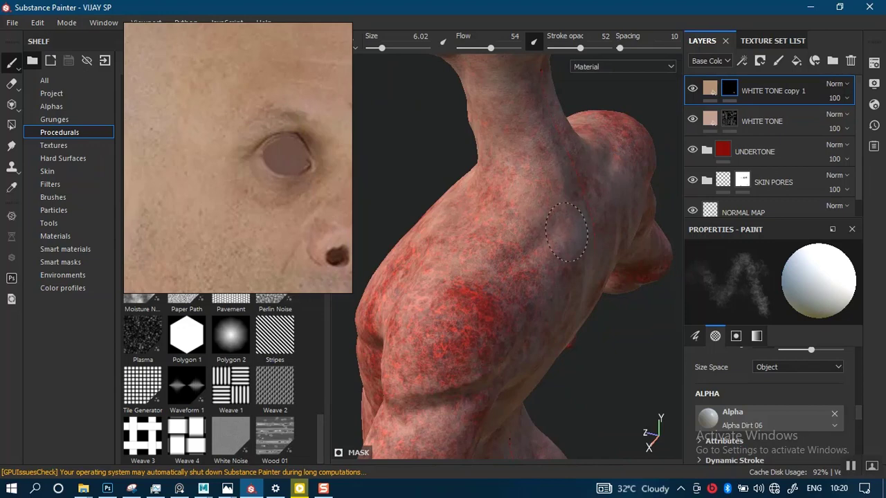
mouse_move(478, 290)
mouse_down()
mouse_move(436, 318)
mouse_move(470, 357)
mouse_move(463, 315)
mouse_move(484, 326)
mouse_move(532, 263)
mouse_up()
Step: Paint the second tone's mask across the collarbone area, the chest and the front of the shoulder
scroll(484, 305, down, 1)
alt+middle_drag(532, 263, 543, 231)
alt+middle_drag(435, 230, 526, 231)
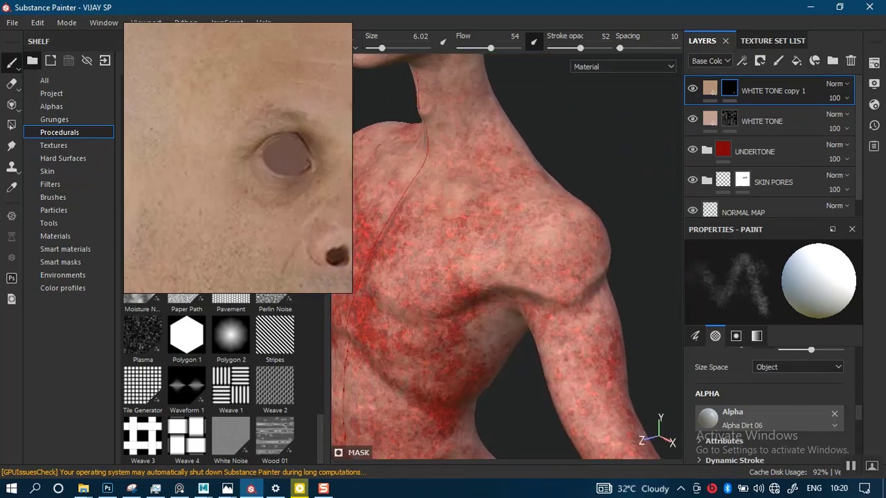
mouse_move(514, 202)
mouse_down()
mouse_move(413, 227)
mouse_move(418, 236)
mouse_up()
alt+drag(418, 236, 503, 241)
alt+middle_drag(391, 256, 472, 253)
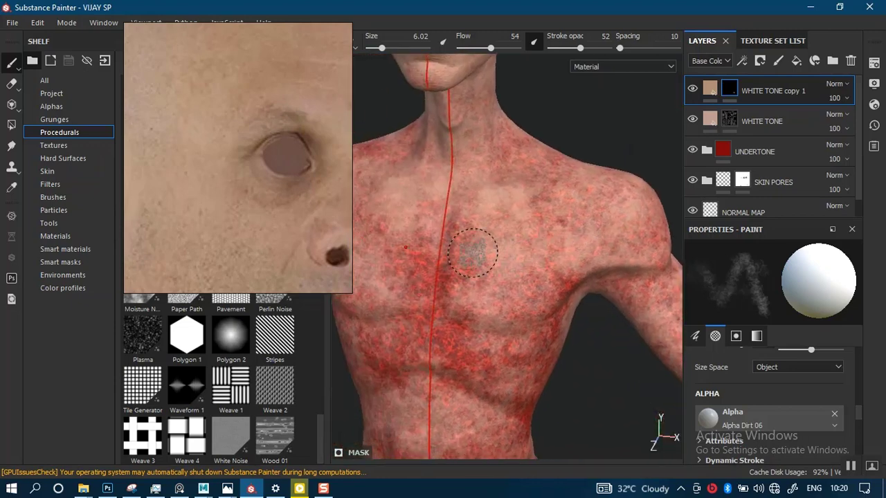
mouse_move(472, 252)
mouse_down()
mouse_move(420, 247)
mouse_move(453, 285)
mouse_move(437, 214)
mouse_move(595, 201)
mouse_up()
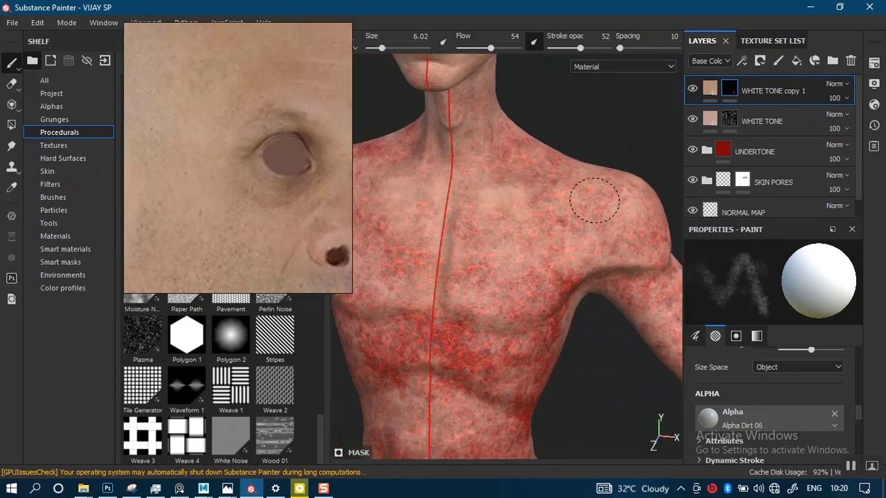
mouse_move(580, 262)
mouse_down()
mouse_move(554, 292)
mouse_move(571, 290)
mouse_move(512, 304)
mouse_up()
Step: Paint the second tone's mask over the lower ribs, the abdomen and the side of the waist
alt+middle_drag(506, 309, 530, 242)
alt+drag(529, 243, 550, 243)
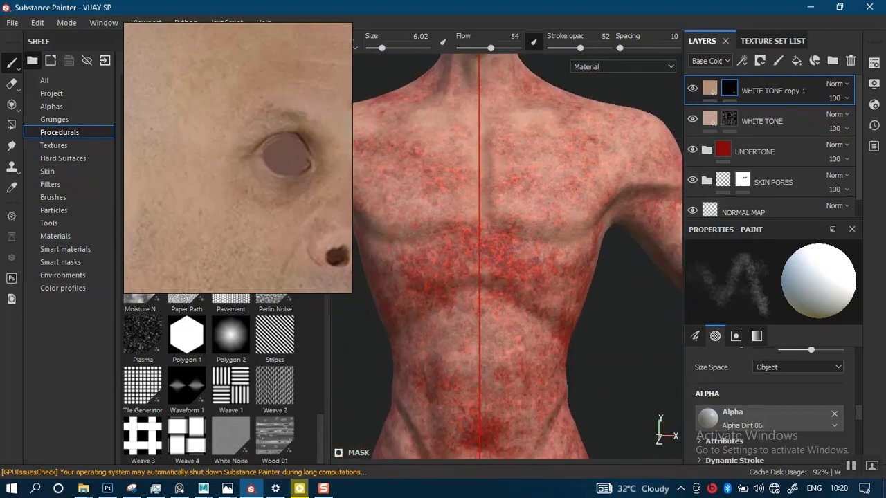
mouse_move(488, 242)
mouse_down()
mouse_move(469, 257)
mouse_move(384, 262)
mouse_up()
mouse_move(422, 159)
mouse_down()
mouse_move(404, 301)
mouse_move(455, 251)
mouse_move(519, 350)
mouse_up()
alt+middle_drag(489, 364, 489, 261)
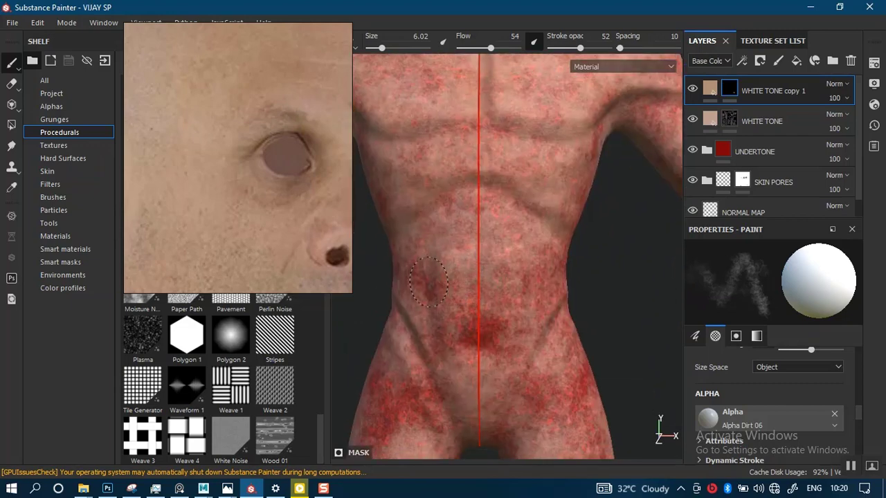
mouse_move(429, 282)
mouse_down()
mouse_move(431, 193)
mouse_move(442, 262)
mouse_move(419, 315)
mouse_move(475, 346)
mouse_move(458, 311)
mouse_up()
mouse_move(554, 307)
alt+mouse_down()
mouse_move(451, 372)
mouse_move(484, 283)
alt+mouse_up()
mouse_move(538, 271)
mouse_down()
mouse_move(515, 333)
mouse_move(512, 378)
mouse_up()
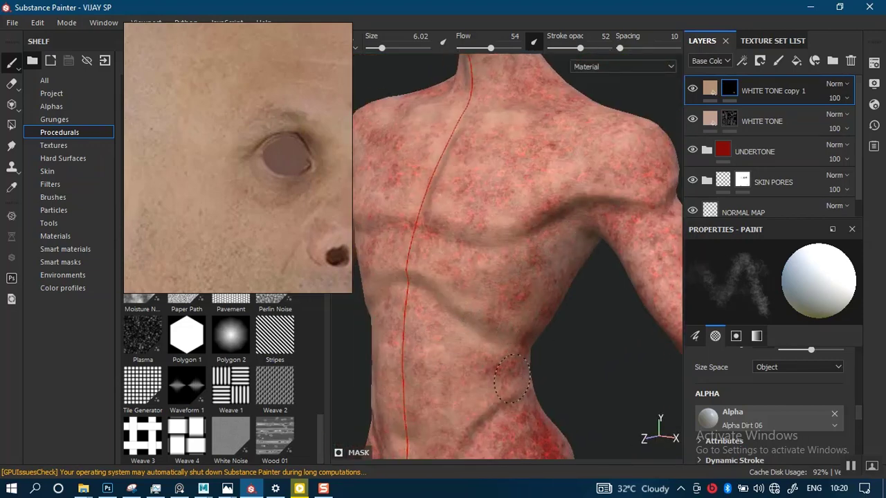
Step: Paint the second tone's mask over the side of the waist, the outer shoulder and the side of the chest
mouse_move(467, 291)
mouse_down()
mouse_move(411, 253)
mouse_move(382, 184)
mouse_move(544, 129)
mouse_move(497, 166)
mouse_move(455, 320)
mouse_move(510, 323)
mouse_move(558, 272)
mouse_move(488, 266)
mouse_up()
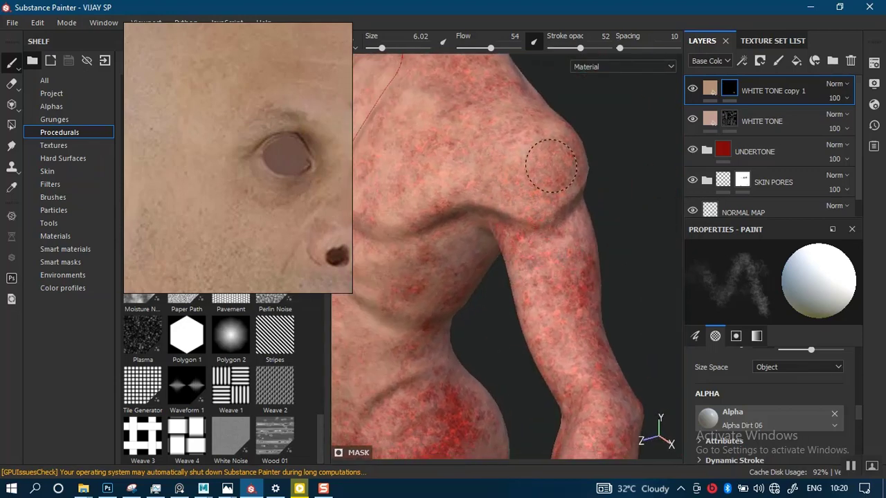
mouse_move(526, 148)
alt+mouse_down()
mouse_move(530, 238)
mouse_move(508, 180)
mouse_move(510, 150)
alt+mouse_up()
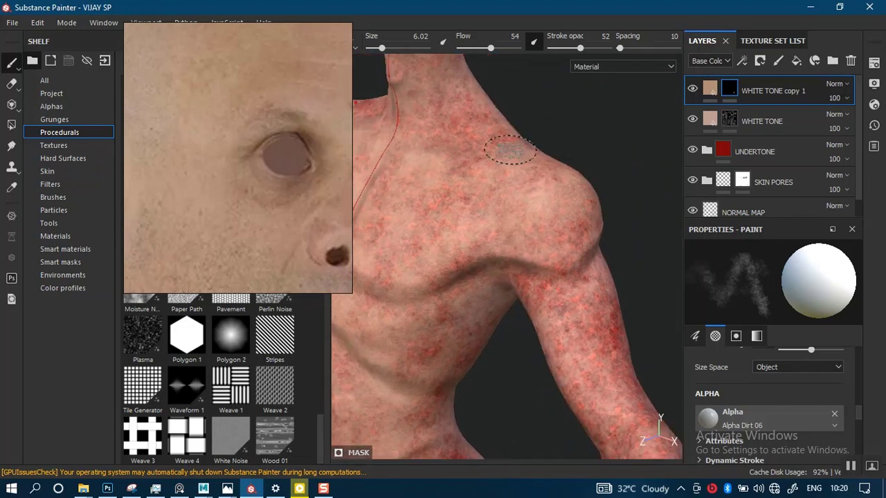
mouse_move(452, 199)
alt+mouse_down()
mouse_move(459, 337)
mouse_move(472, 176)
alt+mouse_up()
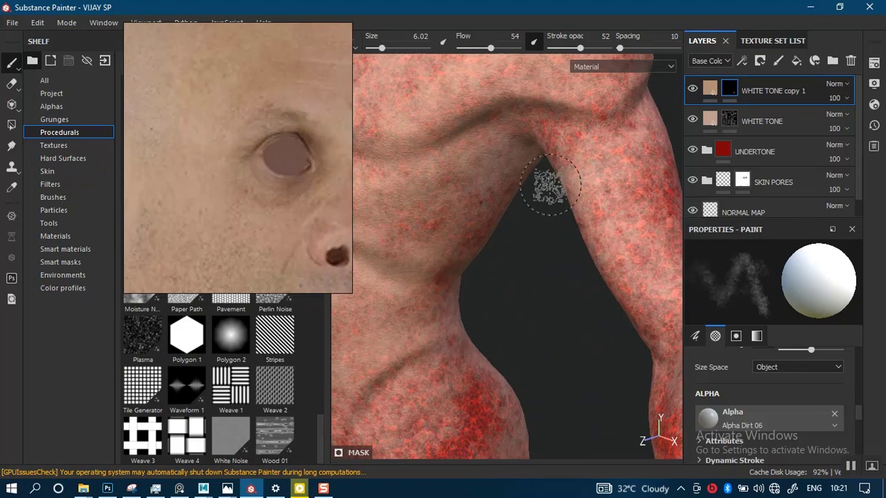
Step: Paint the second tone's mask along the outer side of the upper arm down to the elbow
alt+drag(540, 184, 467, 261)
mouse_move(466, 260)
alt+right_down()
mouse_move(518, 291)
mouse_move(505, 396)
mouse_move(506, 344)
alt+right_up()
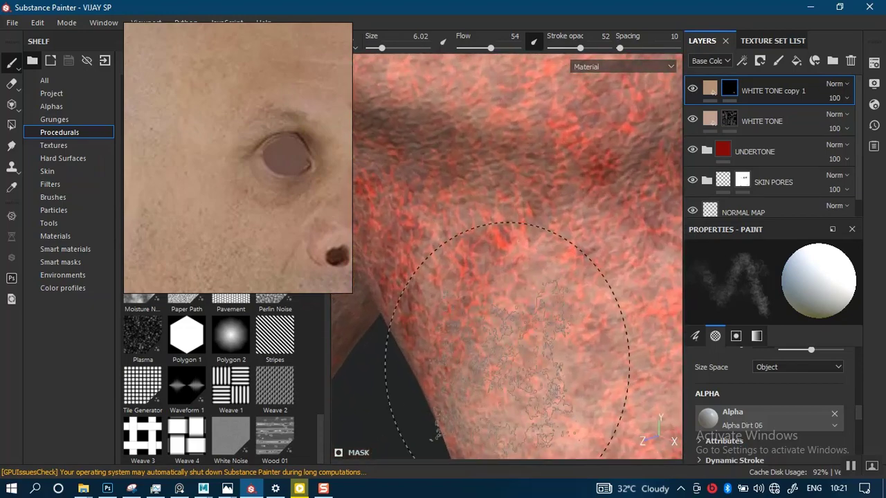
alt+right_drag(543, 218, 519, 273)
mouse_move(520, 272)
alt+mouse_down()
mouse_move(513, 165)
mouse_move(536, 158)
mouse_move(518, 136)
mouse_move(522, 210)
mouse_move(508, 237)
mouse_move(512, 190)
alt+mouse_up()
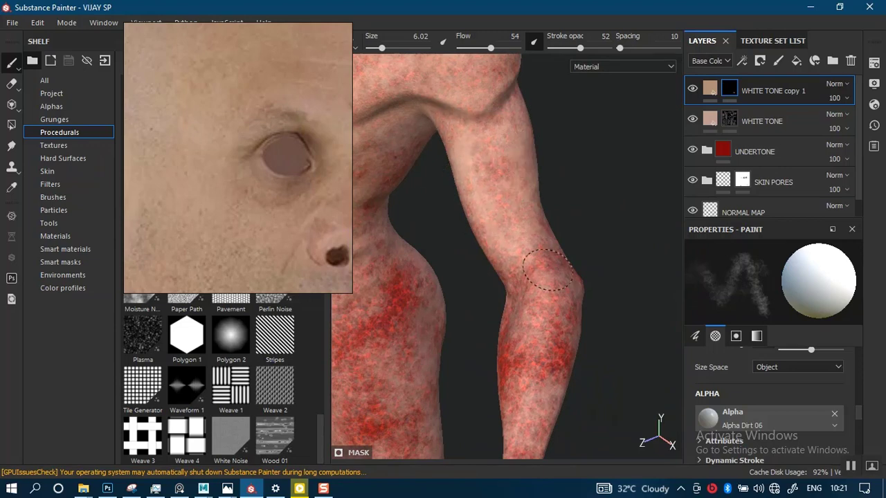
alt+drag(548, 269, 566, 193)
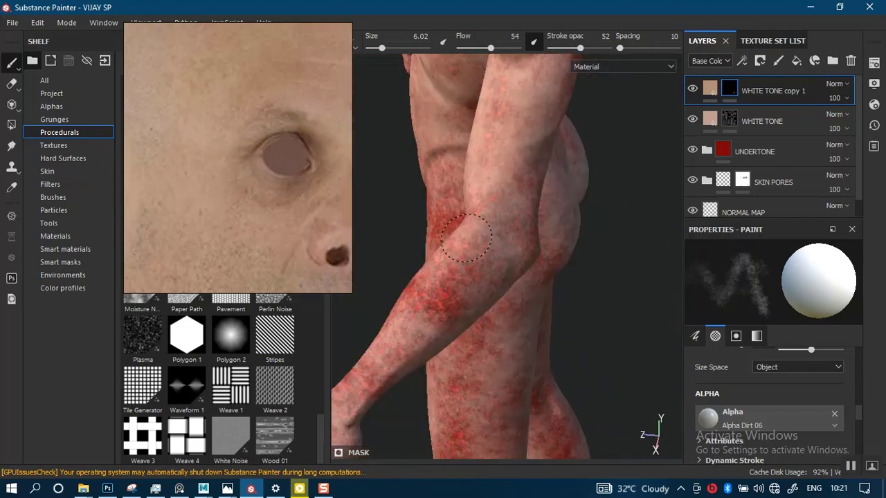
Step: Paint the second tone's mask around the forearm and over the wrist and the back of the hand
mouse_move(465, 237)
mouse_down()
mouse_move(443, 296)
mouse_move(406, 326)
mouse_move(499, 218)
mouse_up()
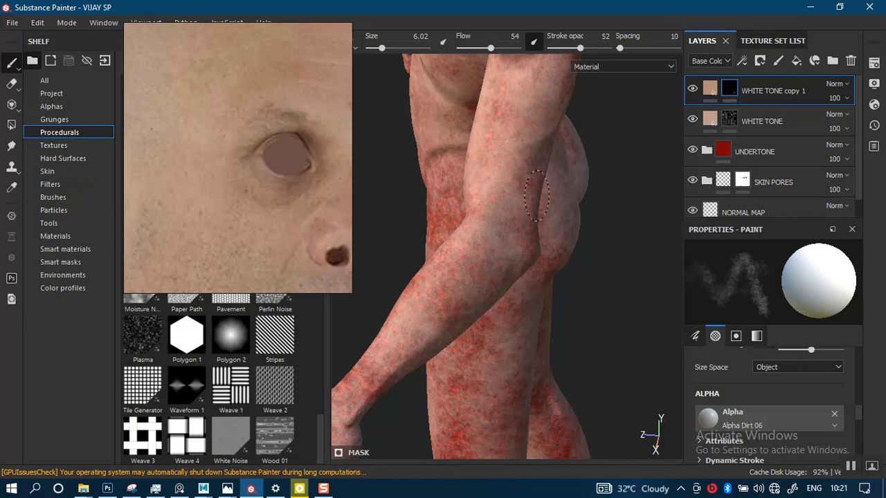
alt+drag(537, 195, 458, 237)
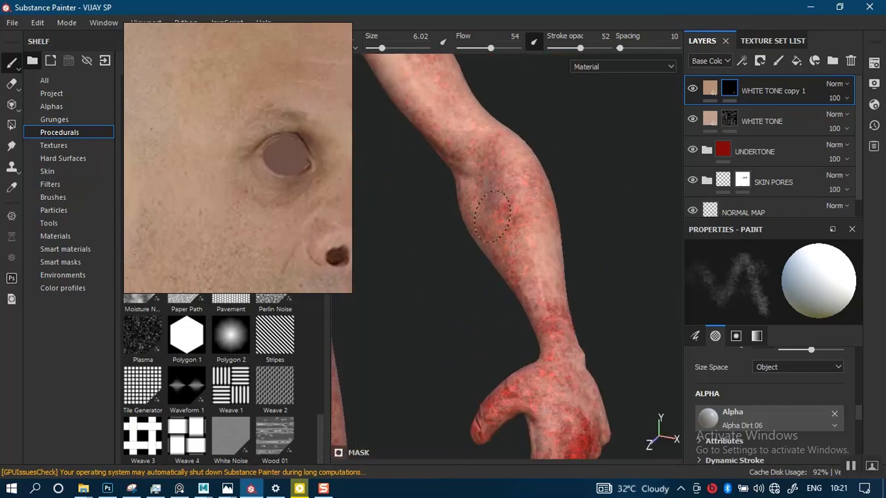
drag(562, 313, 525, 278)
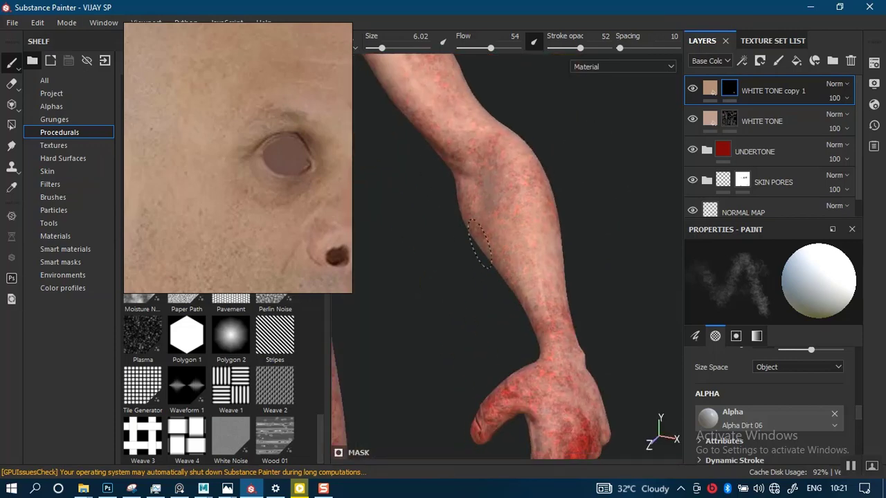
mouse_move(582, 315)
alt+mouse_down()
mouse_move(518, 311)
mouse_move(484, 256)
mouse_move(562, 121)
mouse_move(530, 347)
mouse_move(462, 236)
alt+mouse_up()
mouse_move(386, 349)
alt+mouse_down()
mouse_move(558, 257)
mouse_move(505, 248)
alt+mouse_up()
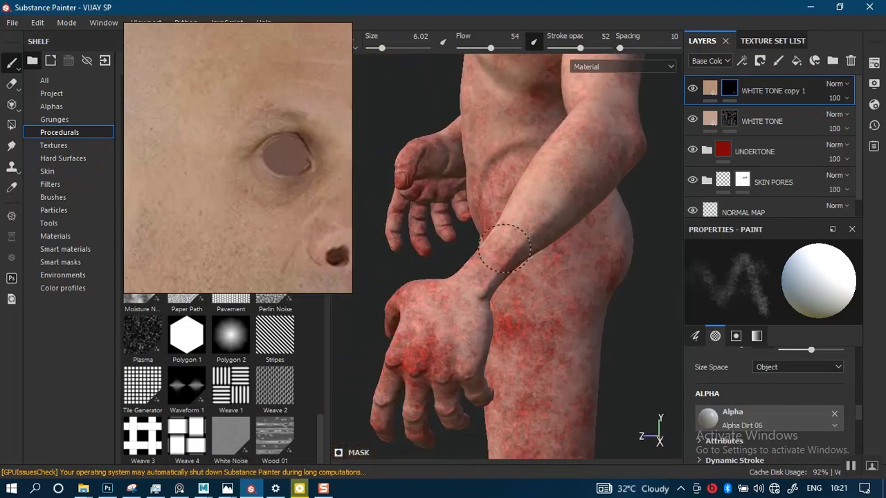
mouse_move(399, 344)
mouse_down()
mouse_move(391, 305)
mouse_move(423, 364)
mouse_move(479, 360)
mouse_move(575, 316)
mouse_move(475, 270)
mouse_move(514, 312)
mouse_move(507, 227)
mouse_up()
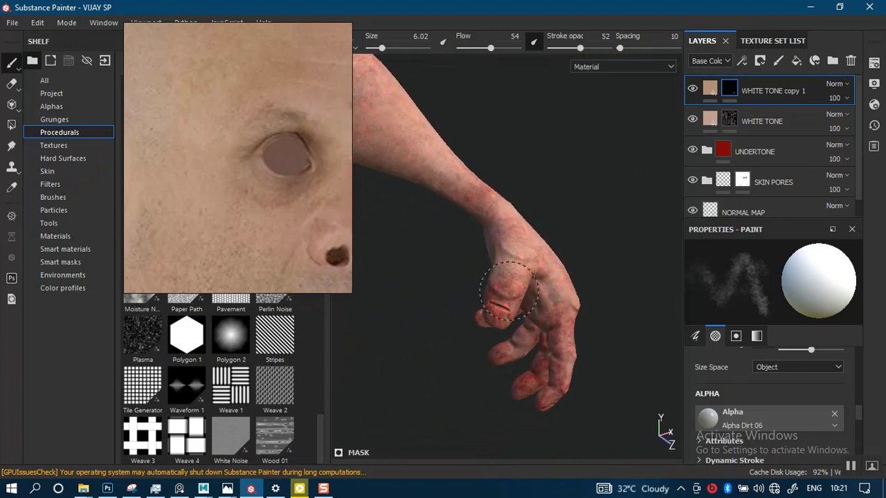
Step: Paint the second tone's mask along the inner upper arm, across the elbow crease and over the inner forearm
mouse_move(537, 235)
alt+mouse_down()
mouse_move(589, 203)
mouse_move(475, 214)
alt+mouse_up()
alt+middle_drag(475, 214, 545, 271)
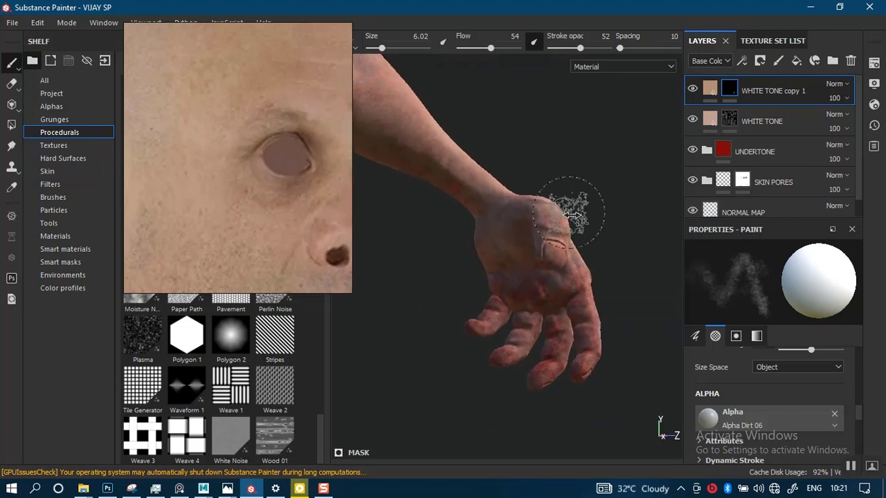
shift+right_drag(570, 207, 497, 205)
alt+middle_drag(497, 204, 582, 287)
shift+right_drag(582, 286, 584, 257)
alt+drag(565, 274, 537, 267)
alt+middle_drag(467, 223, 534, 281)
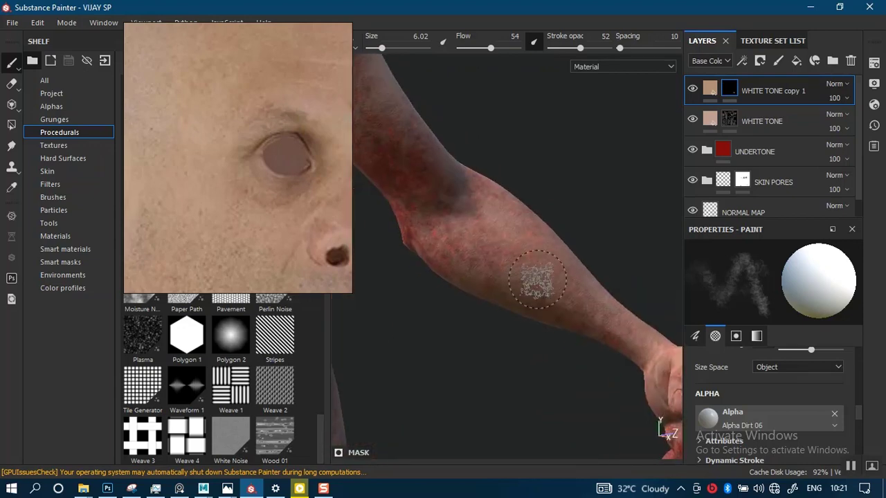
alt+middle_drag(457, 164, 554, 272)
alt+drag(553, 273, 494, 208)
shift+right_drag(565, 219, 484, 235)
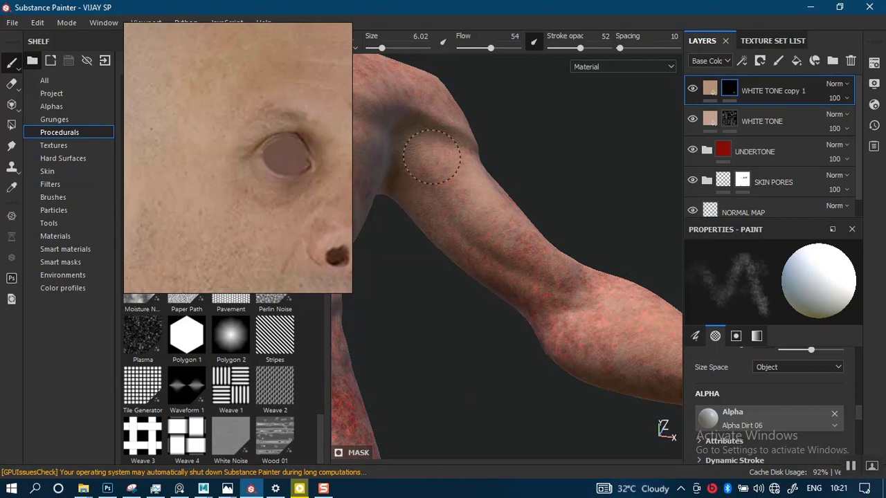
drag(575, 336, 499, 260)
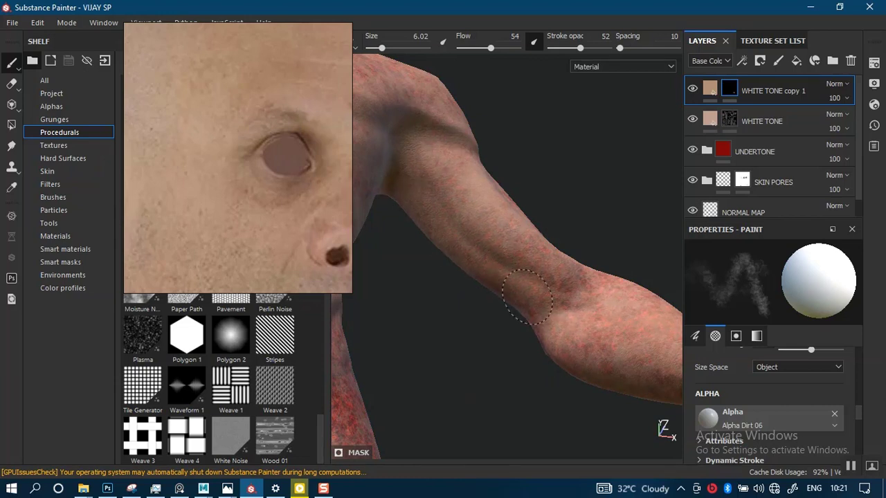
mouse_move(528, 296)
alt+mouse_down()
mouse_move(491, 148)
mouse_move(569, 242)
alt+mouse_up()
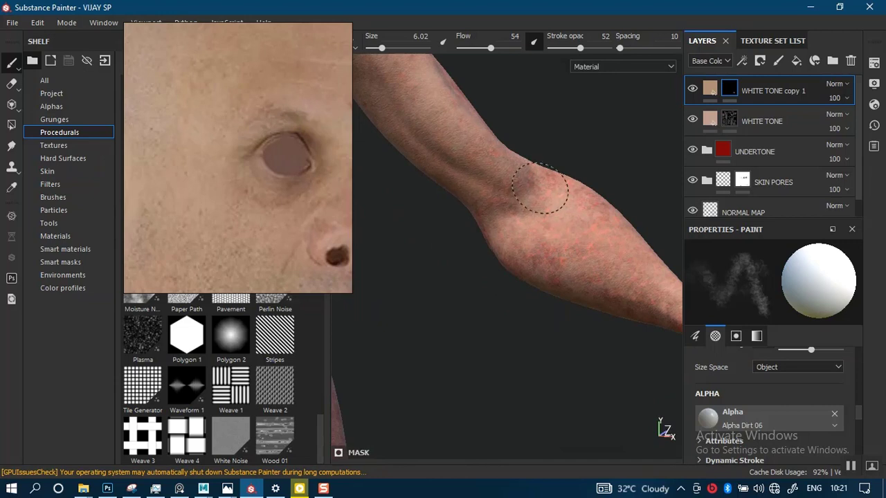
alt+middle_drag(518, 264, 369, 147)
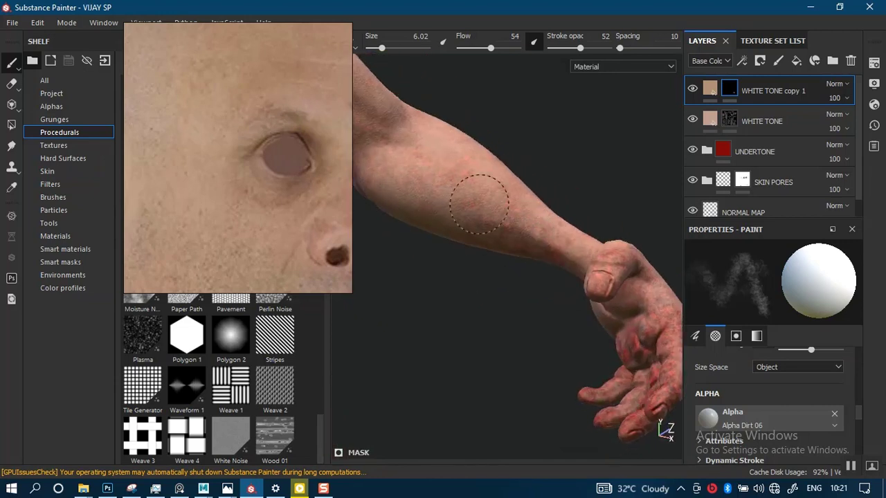
Step: Paint the second tone's mask over the inner wrist, the palm, the thumb and the undersides of the fingers
mouse_move(618, 314)
alt+mouse_down()
mouse_move(567, 245)
mouse_move(494, 204)
alt+mouse_up()
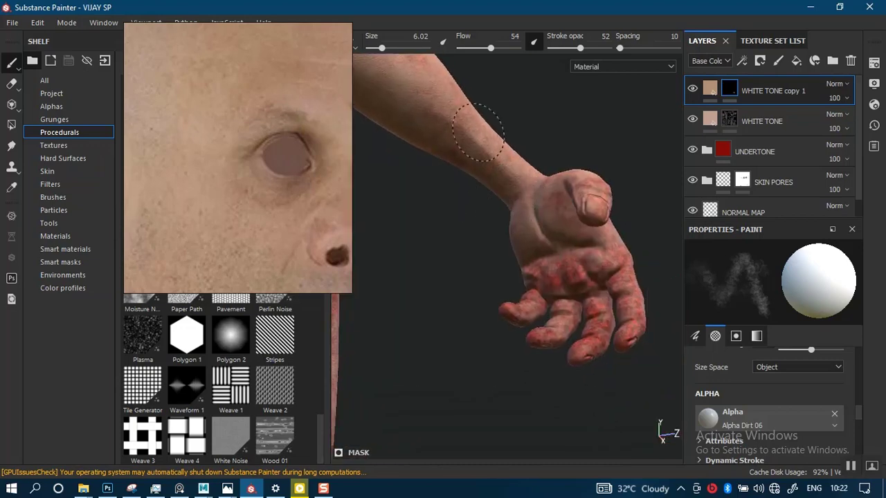
drag(585, 252, 551, 269)
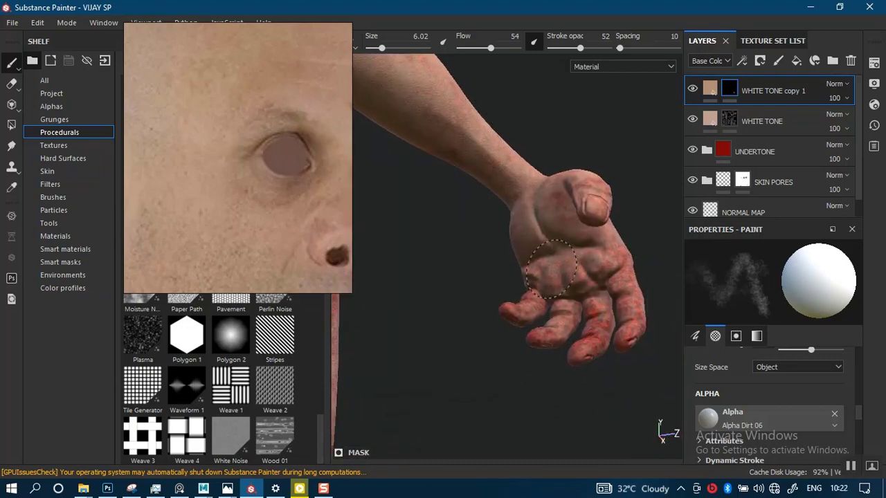
alt+middle_drag(569, 283, 492, 209)
mouse_move(492, 209)
alt+mouse_down()
mouse_move(540, 312)
mouse_move(541, 298)
alt+mouse_up()
mouse_move(574, 188)
mouse_down()
mouse_move(543, 198)
mouse_move(567, 228)
mouse_move(475, 292)
mouse_move(543, 263)
mouse_move(460, 267)
mouse_move(418, 199)
mouse_move(407, 204)
mouse_up()
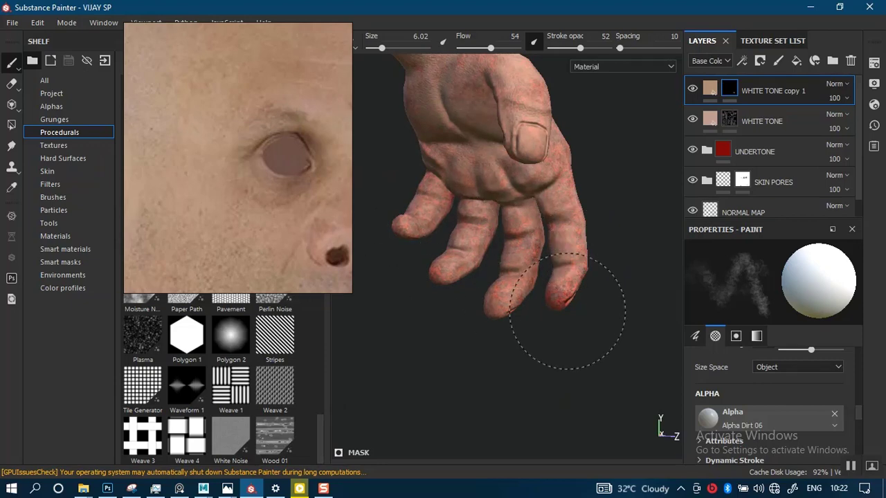
Step: Paint the second tone's mask over the knuckles and the backs of the fingers
mouse_move(513, 266)
alt+mouse_down()
mouse_move(346, 225)
mouse_move(290, 226)
alt+mouse_up()
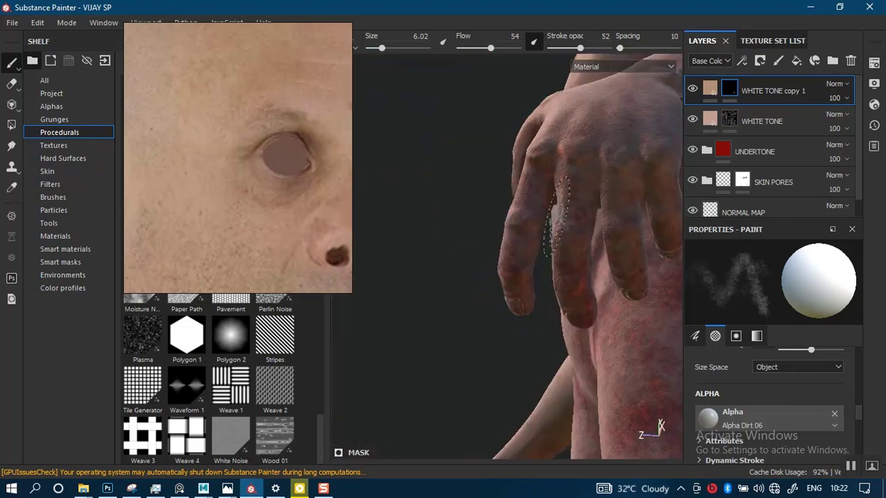
mouse_move(574, 215)
shift+right_down()
mouse_move(535, 214)
mouse_move(586, 194)
shift+right_up()
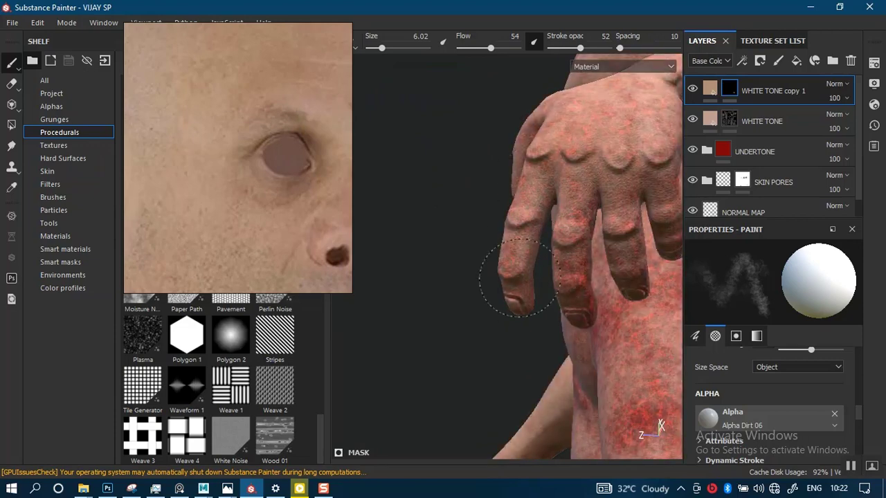
mouse_move(578, 208)
alt+middle_down()
mouse_move(447, 263)
mouse_move(487, 274)
alt+middle_up()
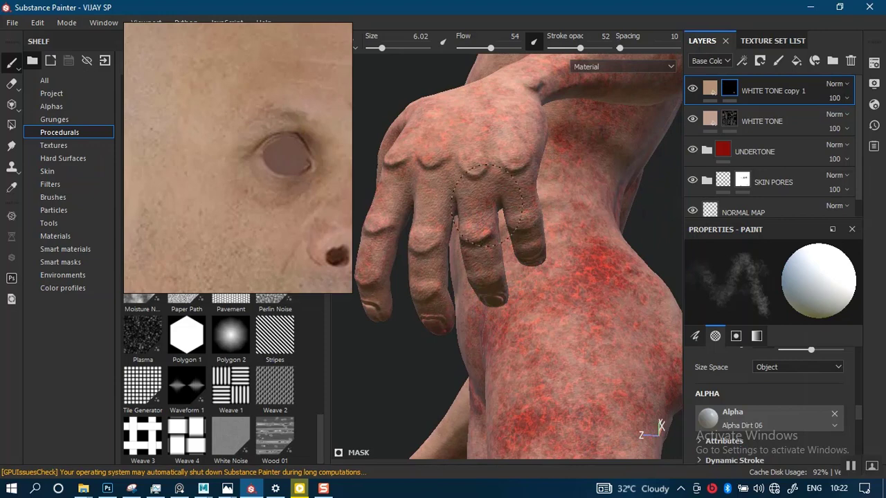
Step: Paint the second tone's mask over the outer forearm and around the back of the elbow
alt+right_drag(526, 191, 513, 22)
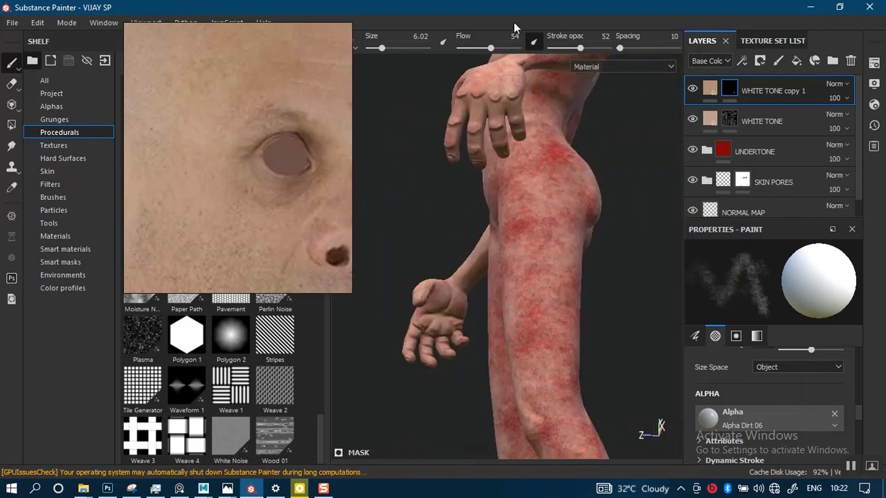
alt+drag(513, 58, 526, 90)
mouse_move(526, 90)
alt+middle_down()
mouse_move(544, 110)
mouse_move(524, 138)
alt+middle_up()
mouse_move(523, 139)
alt+mouse_down()
mouse_move(500, 218)
mouse_move(423, 285)
alt+mouse_up()
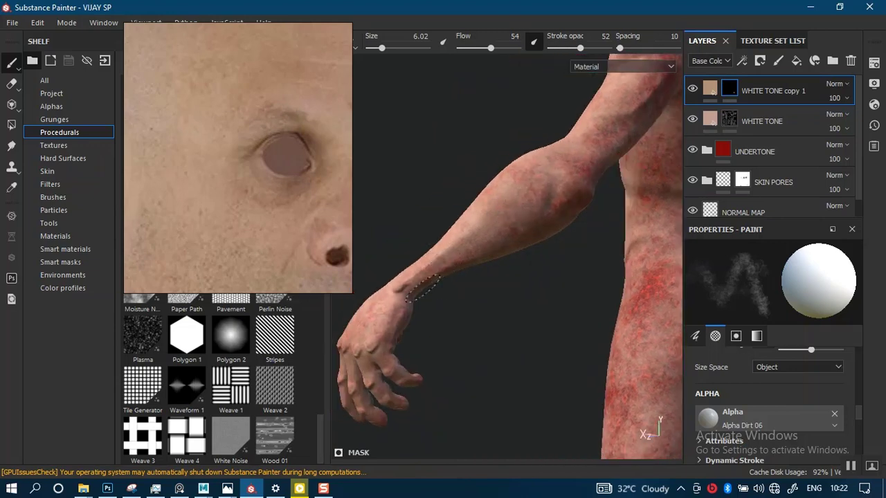
alt+drag(570, 201, 448, 246)
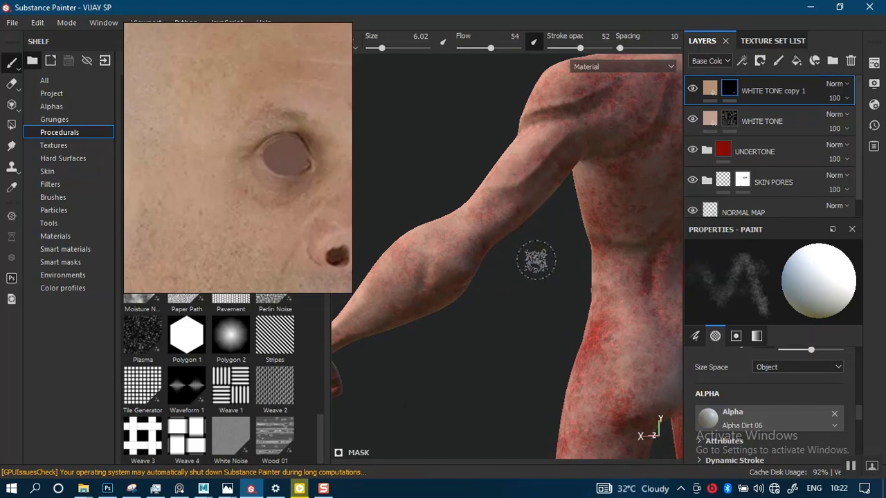
Step: Paint the second tone's mask over the back of the shoulder, the shoulder blade and the back of the upper arm
mouse_move(536, 260)
alt+mouse_down()
mouse_move(505, 270)
mouse_move(514, 189)
alt+mouse_up()
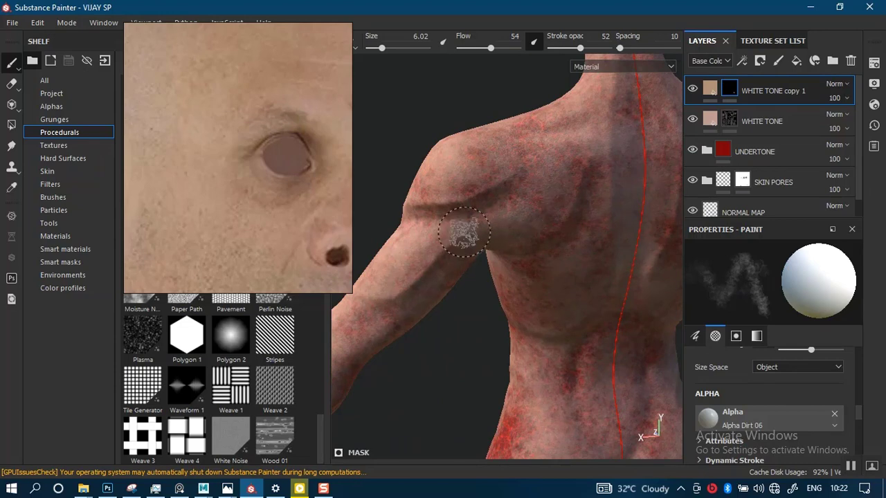
alt+drag(542, 222, 577, 187)
mouse_move(577, 187)
shift+right_down()
mouse_move(497, 197)
mouse_move(551, 176)
shift+right_up()
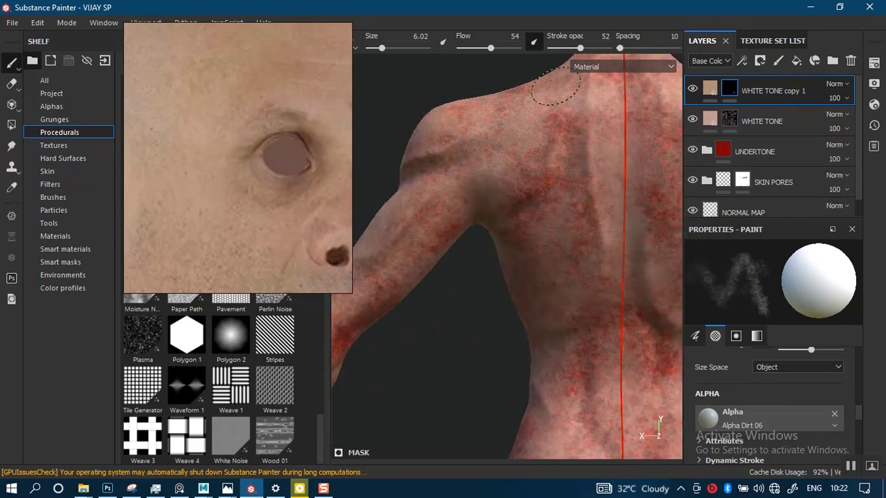
mouse_move(480, 211)
alt+mouse_down()
mouse_move(524, 188)
mouse_move(461, 257)
alt+mouse_up()
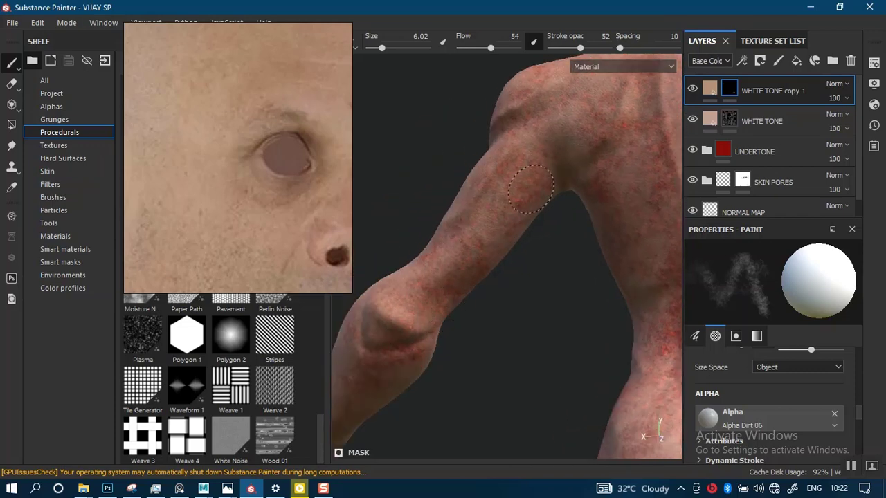
Step: Paint the second tone's mask over the top, back and side of the head
alt+drag(482, 199, 469, 248)
alt+middle_drag(471, 161, 509, 190)
mouse_move(509, 190)
alt+mouse_down()
mouse_move(522, 385)
mouse_move(502, 186)
alt+mouse_up()
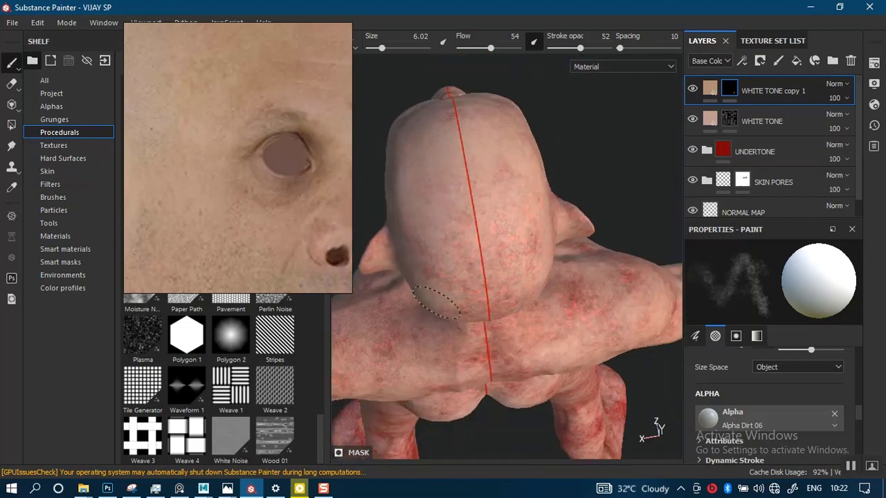
mouse_move(489, 253)
alt+mouse_down()
mouse_move(474, 247)
mouse_move(459, 315)
alt+mouse_up()
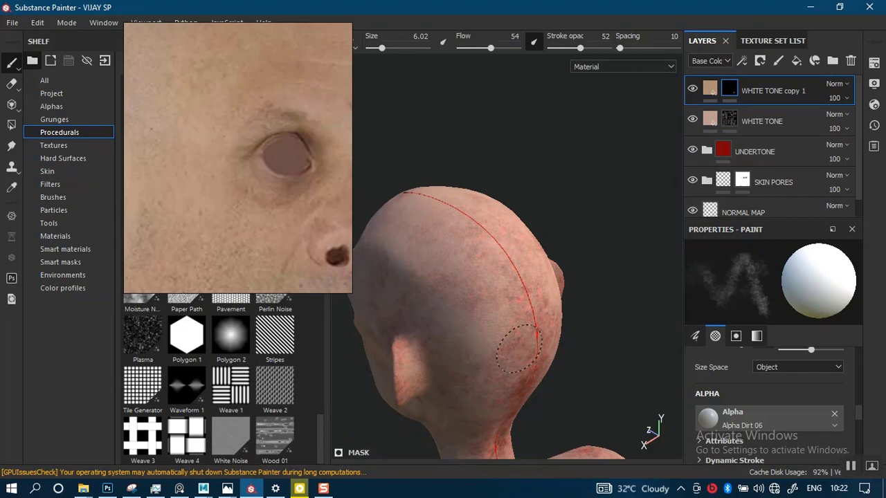
alt+drag(465, 397, 530, 256)
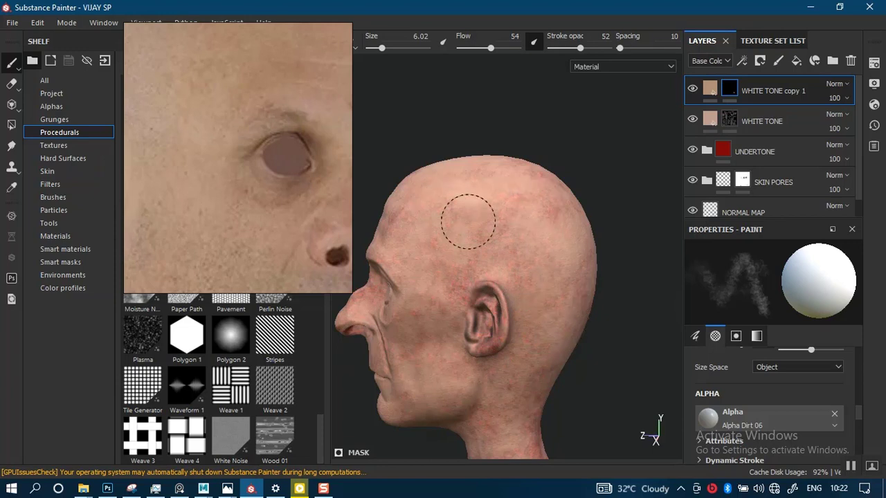
mouse_move(524, 307)
alt+mouse_down()
mouse_move(490, 241)
mouse_move(601, 171)
alt+mouse_up()
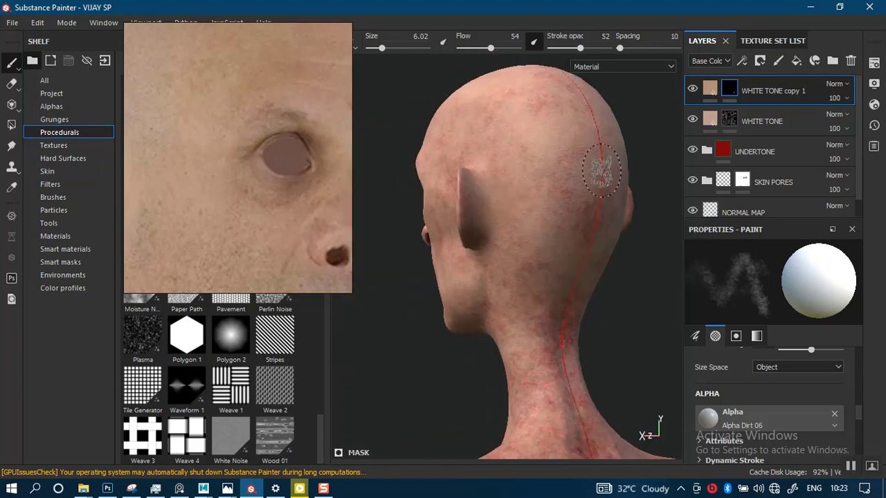
Step: Paint the second tone's mask down the back of the neck to the top of the shoulders
alt+drag(574, 297, 546, 257)
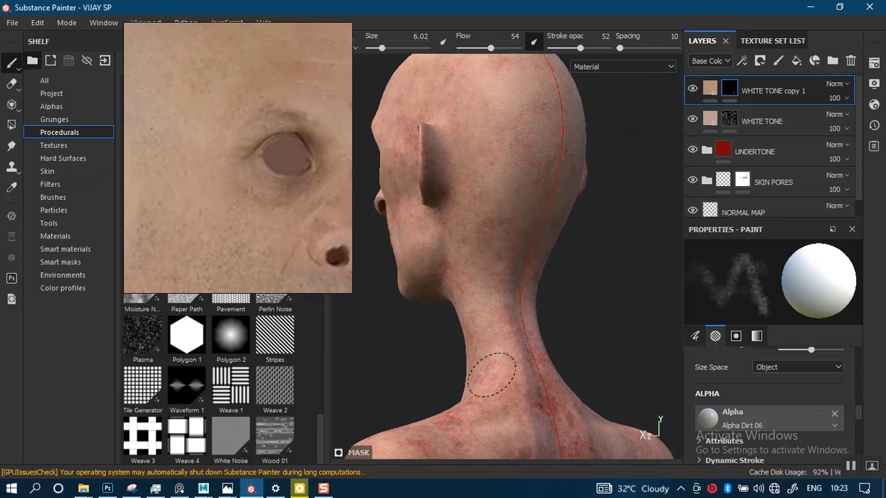
alt+middle_drag(501, 368, 517, 263)
alt+drag(517, 263, 506, 263)
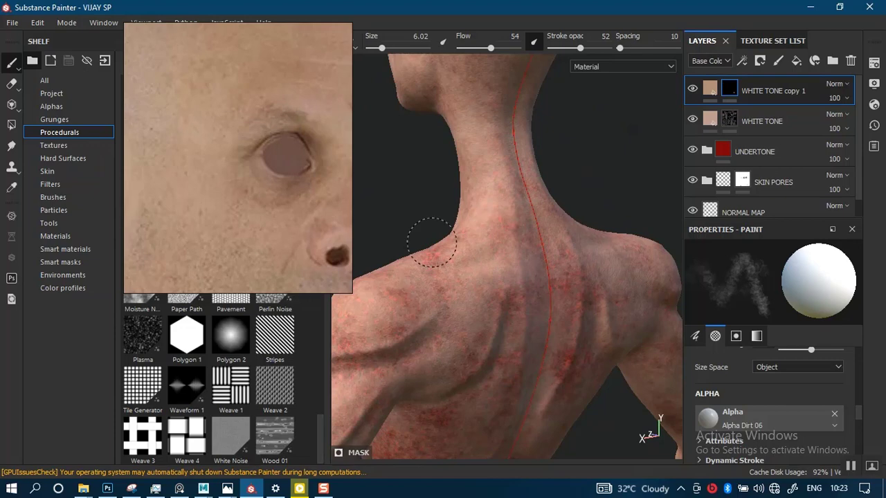
Step: Paint the second tone's mask over the shoulder blades, along the spine and down the middle of the back
mouse_move(447, 257)
alt+mouse_down()
mouse_move(542, 238)
mouse_move(530, 267)
alt+mouse_up()
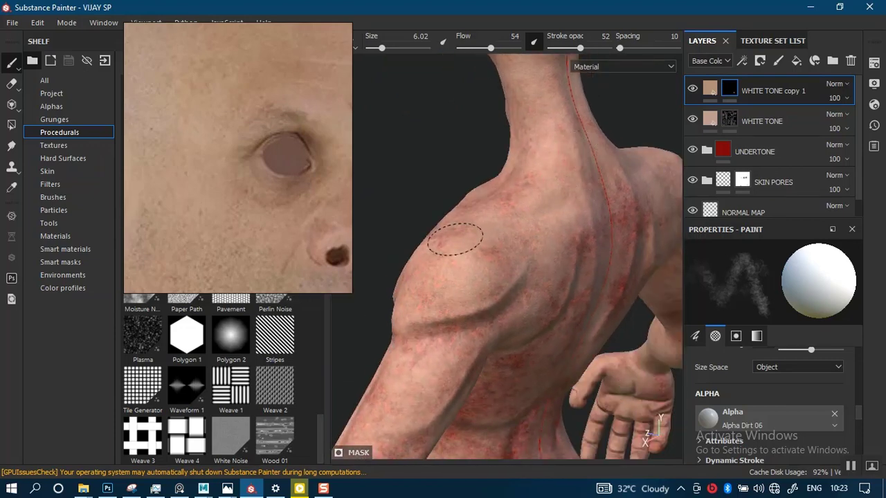
mouse_move(454, 239)
alt+mouse_down()
mouse_move(484, 235)
mouse_move(471, 188)
mouse_move(524, 157)
mouse_move(527, 246)
mouse_move(530, 225)
alt+mouse_up()
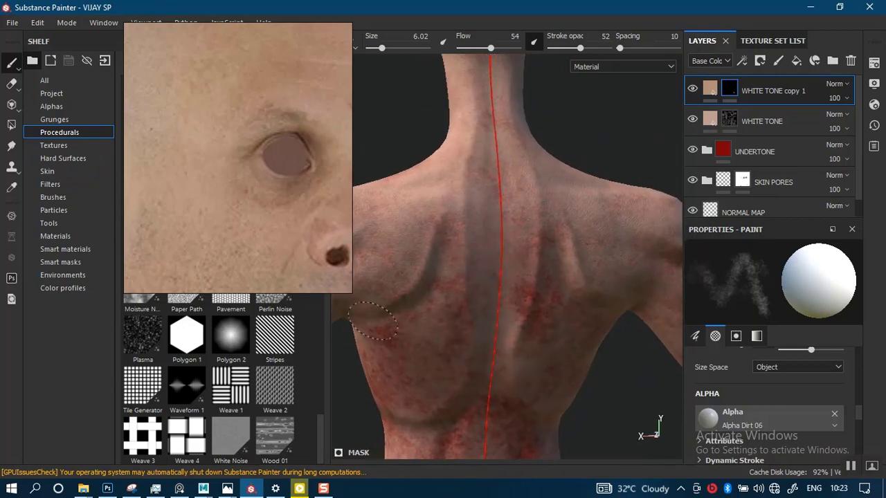
alt+drag(436, 314, 479, 220)
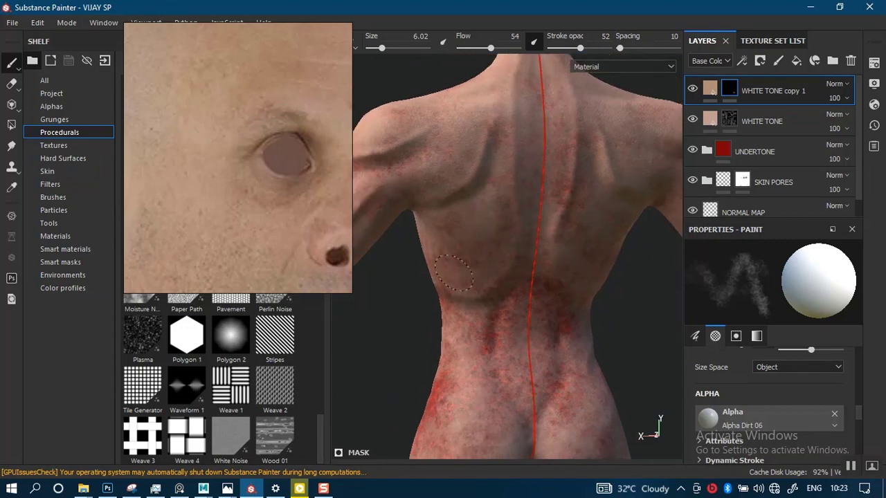
mouse_move(485, 247)
alt+mouse_down()
mouse_move(470, 267)
mouse_move(513, 168)
alt+mouse_up()
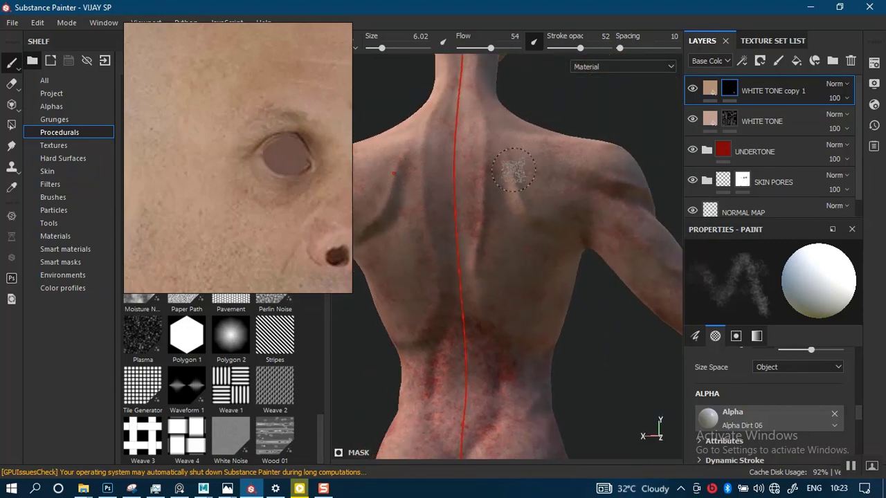
mouse_move(494, 311)
alt+mouse_down()
mouse_move(518, 222)
mouse_move(446, 293)
alt+mouse_up()
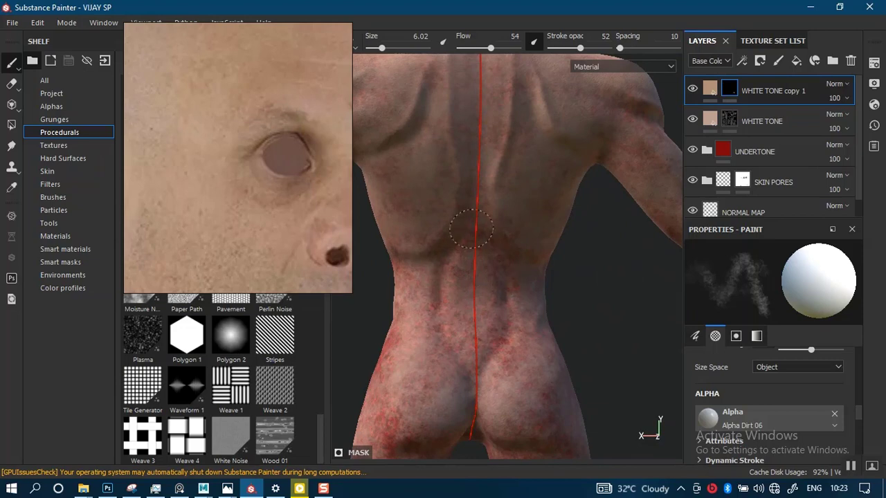
Step: Paint the second tone's mask over the lower back, the waist and the side of the hip
mouse_move(419, 320)
alt+mouse_down()
mouse_move(520, 233)
mouse_move(448, 253)
alt+mouse_up()
drag(395, 246, 379, 190)
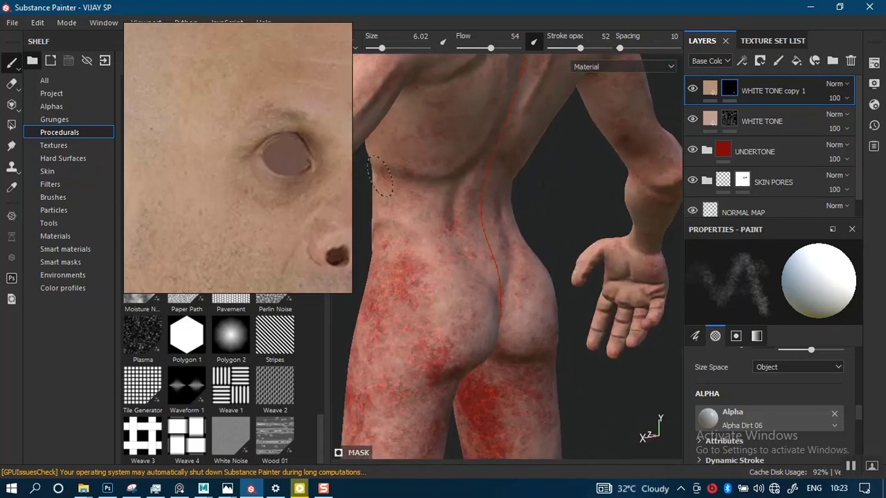
mouse_move(381, 263)
mouse_down()
mouse_move(389, 304)
mouse_move(418, 281)
mouse_move(480, 295)
mouse_move(461, 255)
mouse_up()
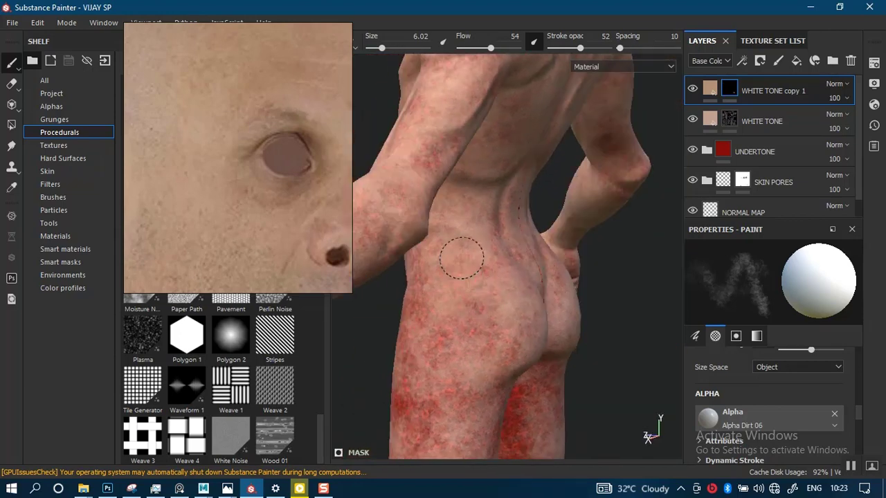
Step: Paint the second tone's mask over the buttocks and the top of the back of the thighs
mouse_move(504, 286)
alt+mouse_down()
mouse_move(563, 257)
mouse_move(616, 281)
mouse_move(508, 245)
mouse_move(514, 216)
alt+mouse_up()
alt+middle_drag(478, 284, 522, 226)
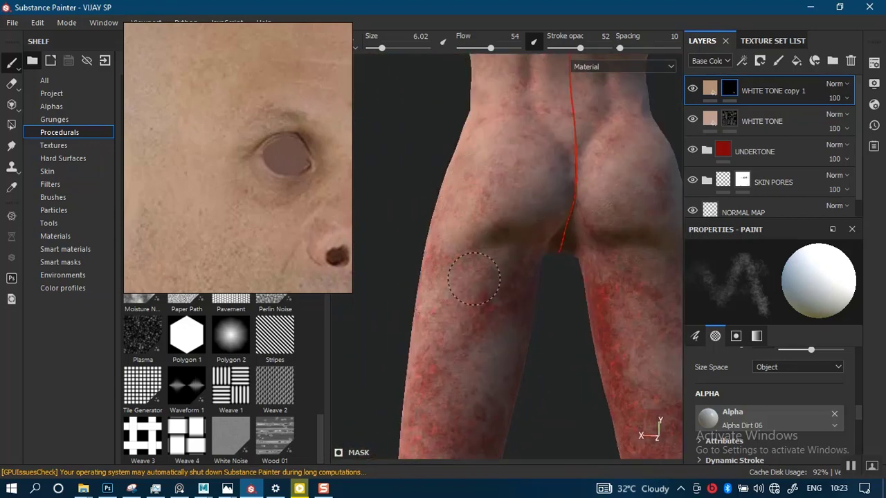
mouse_move(514, 286)
alt+mouse_down()
mouse_move(477, 326)
mouse_move(522, 203)
mouse_move(567, 265)
mouse_move(522, 204)
alt+mouse_up()
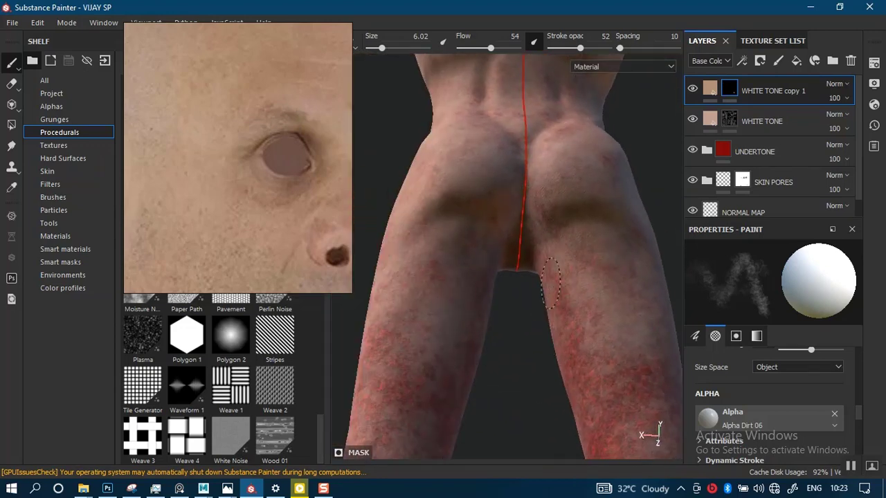
mouse_move(613, 374)
alt+mouse_down()
mouse_move(490, 344)
mouse_move(506, 322)
mouse_move(519, 258)
alt+mouse_up()
mouse_move(476, 158)
alt+mouse_down()
mouse_move(459, 154)
mouse_move(461, 99)
alt+mouse_up()
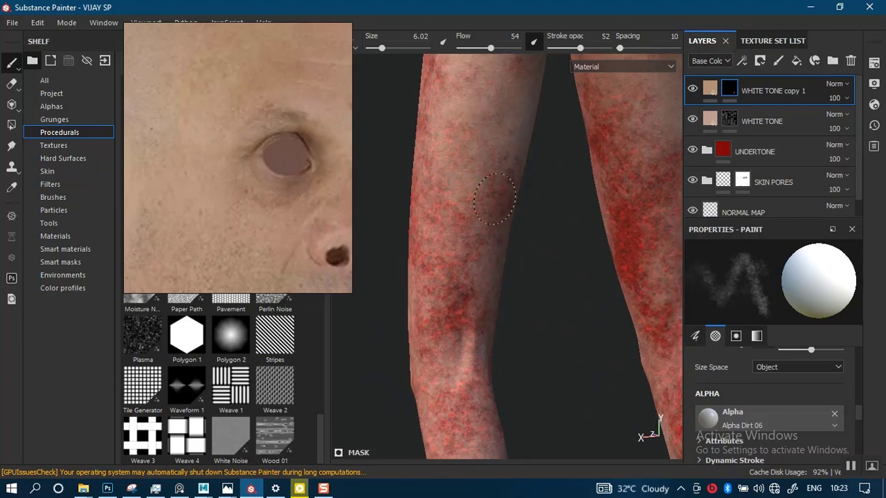
Step: Paint the second tone's mask down the back of the thigh, across the back of the knee and over the calf
mouse_move(468, 264)
mouse_down()
mouse_move(450, 318)
mouse_move(438, 184)
mouse_move(418, 207)
mouse_move(453, 293)
mouse_move(472, 227)
mouse_move(465, 118)
mouse_up()
drag(429, 276, 437, 279)
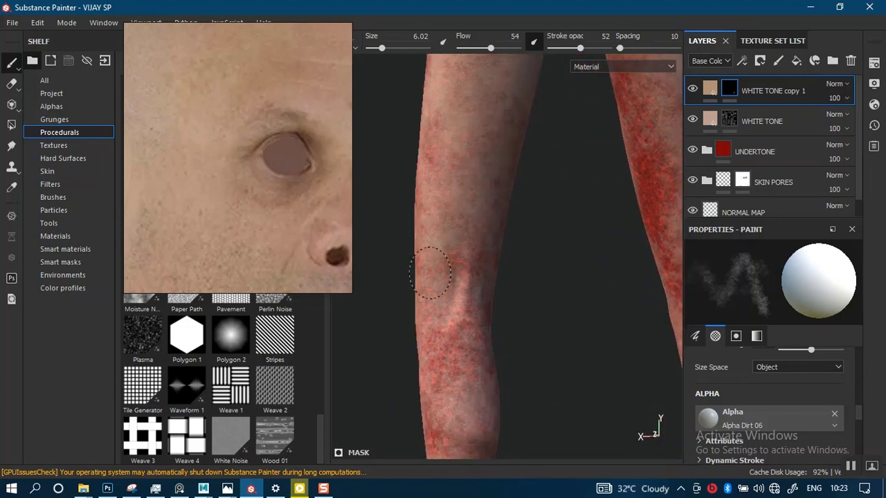
alt+middle_drag(463, 269, 454, 196)
mouse_move(475, 251)
alt+mouse_down()
mouse_move(461, 194)
mouse_move(464, 163)
mouse_move(432, 280)
mouse_move(472, 271)
alt+mouse_up()
alt+middle_drag(490, 280, 483, 197)
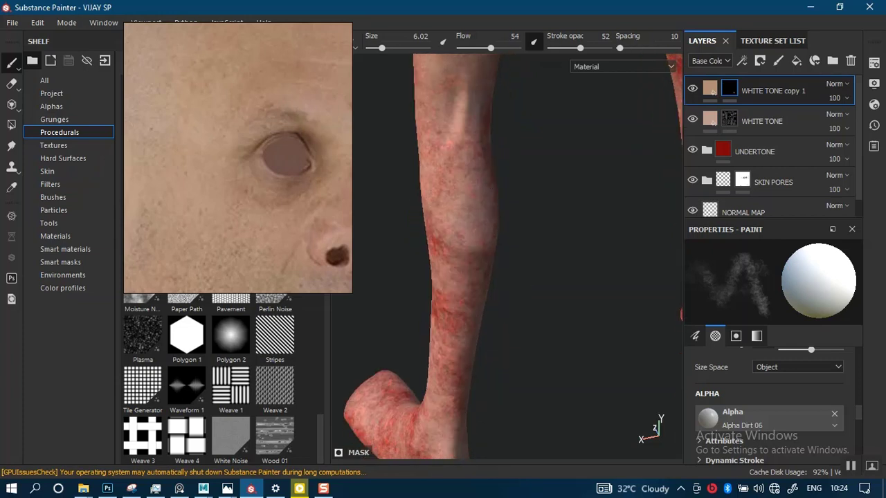
mouse_move(482, 198)
alt+mouse_down()
mouse_move(449, 222)
mouse_move(438, 291)
alt+mouse_up()
drag(448, 341, 435, 273)
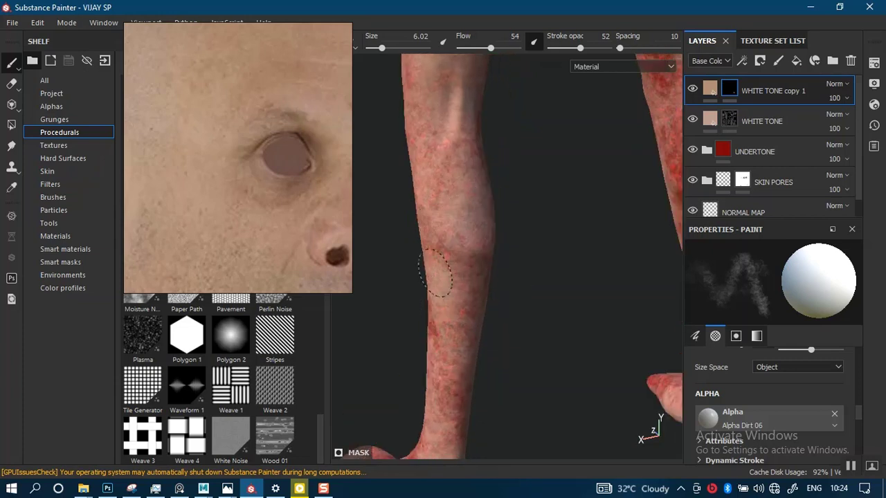
Step: Paint the second tone's mask over the red inner side of the thigh, from the upper thigh toward the knee
alt+drag(482, 310, 471, 243)
alt+middle_drag(471, 243, 450, 198)
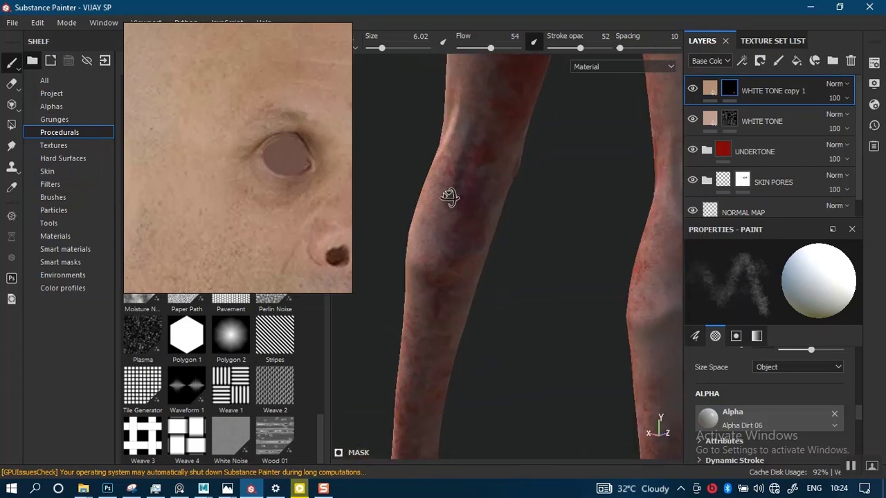
mouse_move(502, 174)
shift+right_down()
mouse_move(437, 168)
mouse_move(436, 176)
shift+right_up()
mouse_move(471, 145)
mouse_down()
mouse_move(441, 178)
mouse_move(469, 192)
mouse_move(489, 147)
mouse_up()
alt+middle_drag(489, 147, 492, 217)
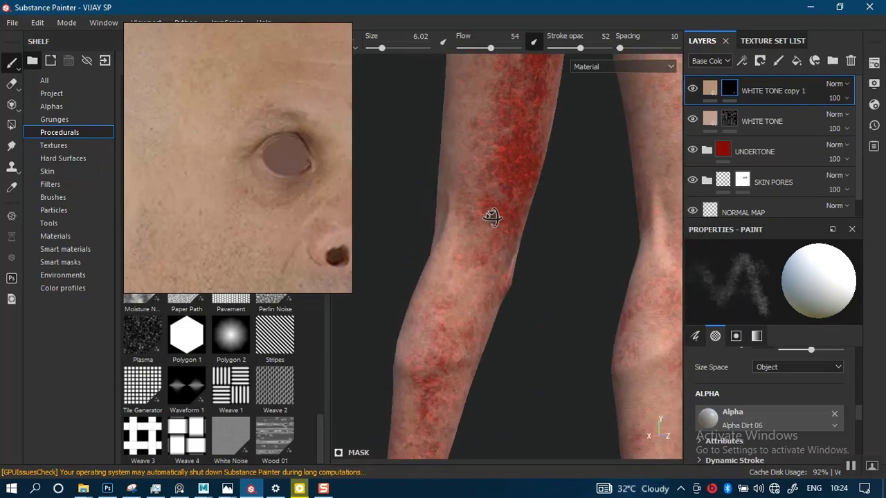
alt+drag(492, 217, 495, 289)
alt+middle_drag(495, 289, 487, 324)
drag(504, 174, 528, 133)
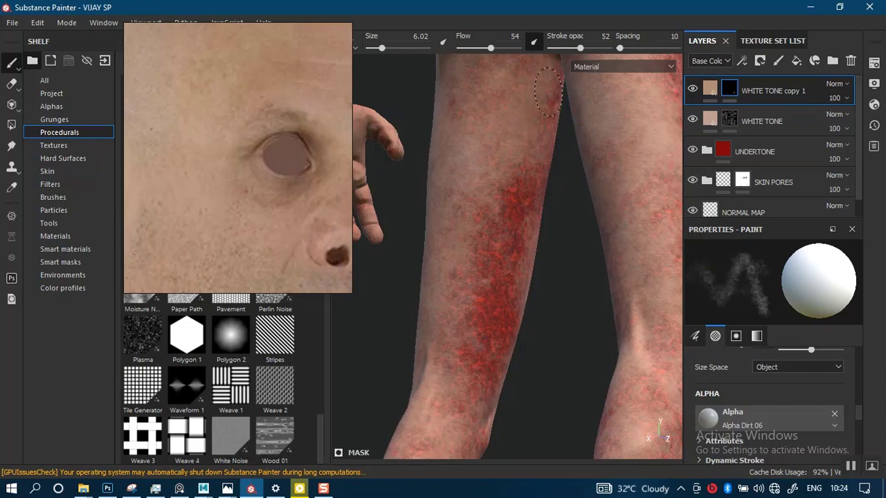
mouse_move(527, 163)
mouse_down()
mouse_move(505, 191)
mouse_move(512, 208)
mouse_move(489, 201)
mouse_up()
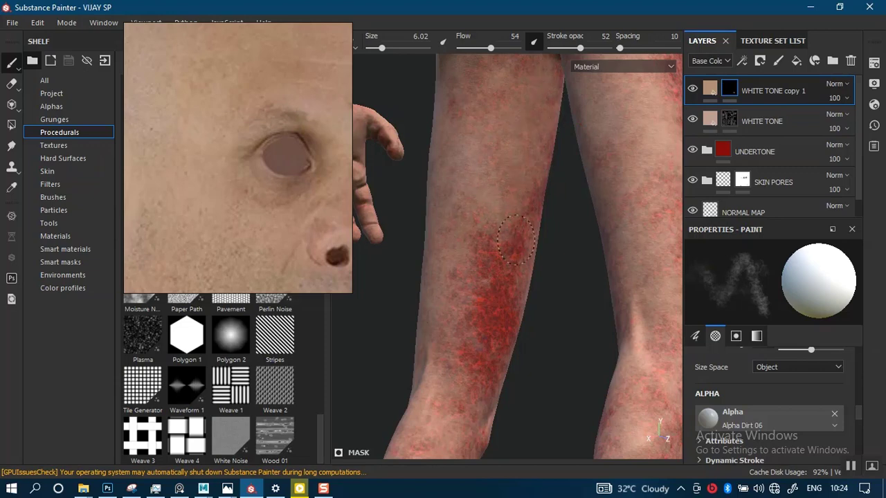
drag(515, 239, 540, 187)
Step: Paint the second tone's mask over the inner side of the knee and down the inner calf
alt+middle_drag(490, 279, 484, 202)
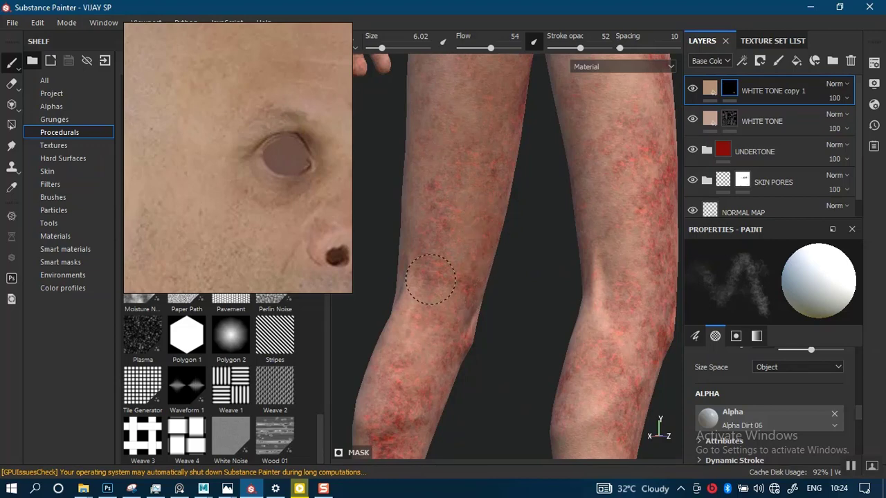
alt+middle_drag(472, 270, 494, 99)
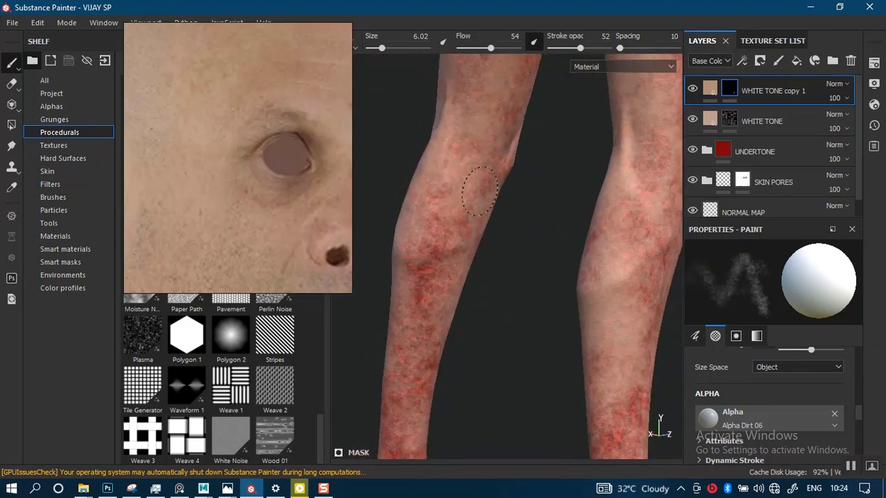
drag(437, 292, 411, 275)
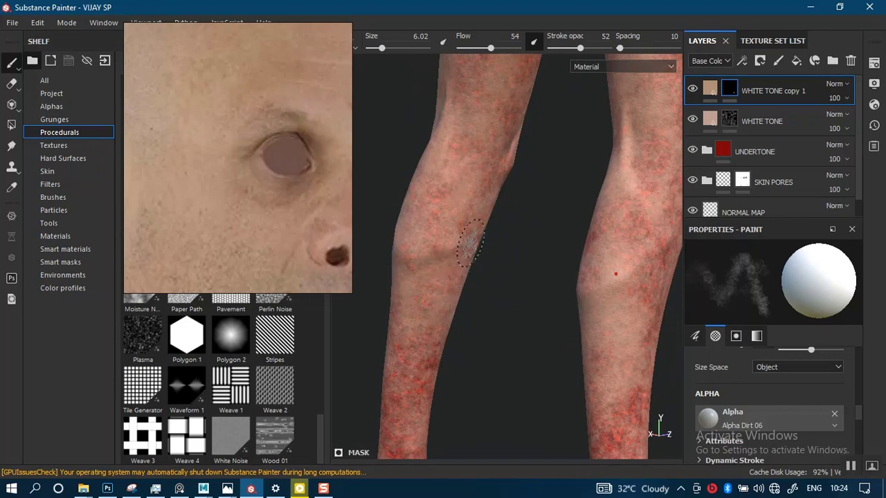
alt+middle_drag(470, 246, 470, 210)
drag(432, 311, 413, 304)
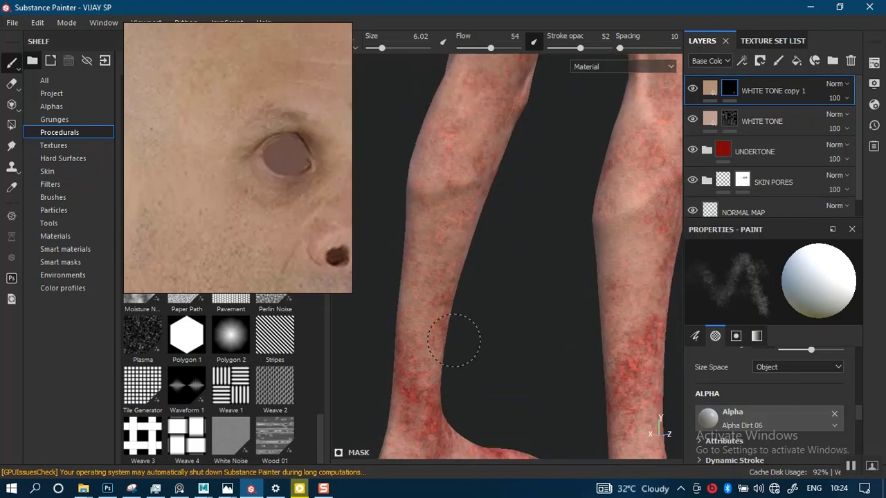
Step: Paint the second tone's mask over the inner lower leg, the ankle and the heel
alt+middle_drag(472, 277, 480, 188)
alt+drag(480, 188, 505, 220)
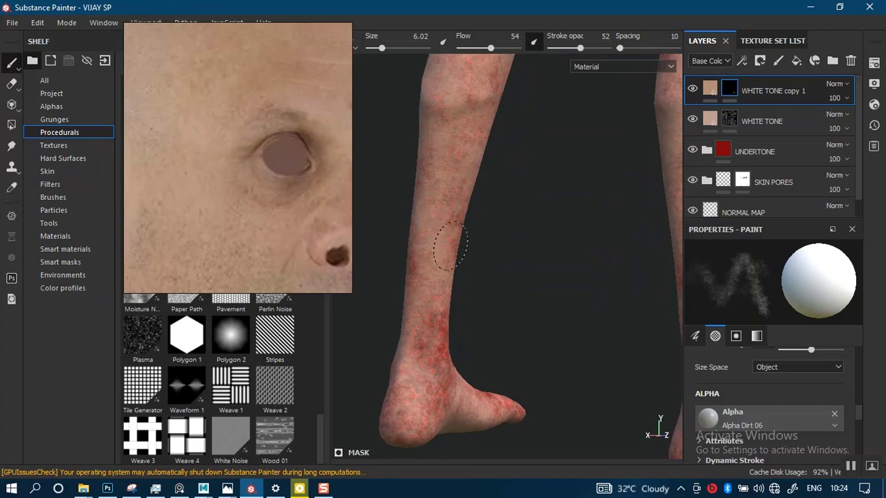
alt+middle_drag(459, 279, 484, 197)
mouse_move(431, 268)
alt+mouse_down()
mouse_move(473, 287)
mouse_move(459, 316)
mouse_move(444, 315)
alt+mouse_up()
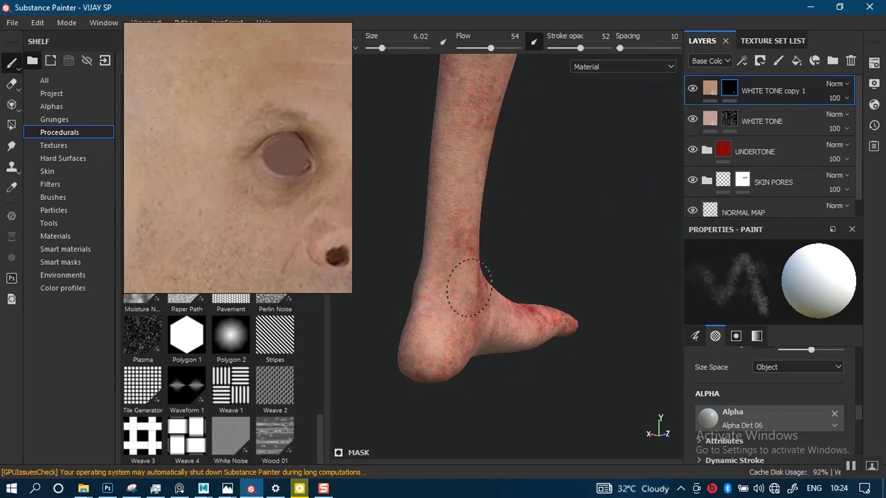
alt+drag(468, 287, 465, 251)
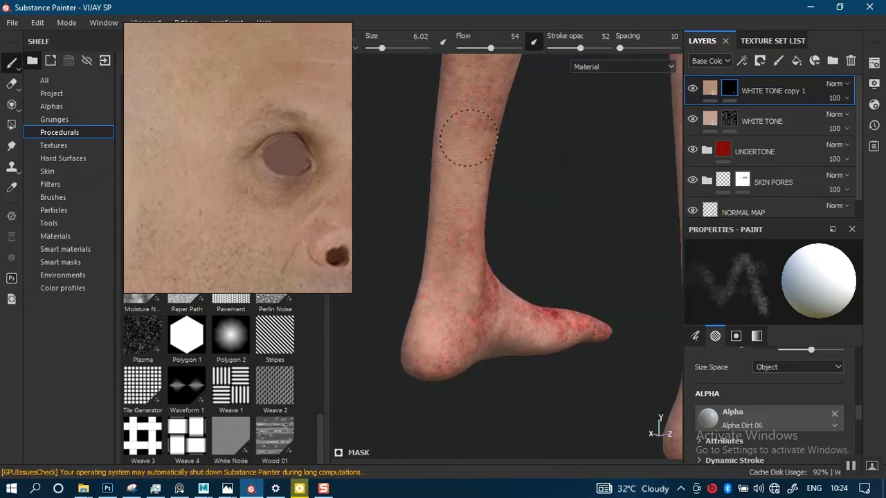
Step: Paint the second tone's mask over the front of the hips and the groin
mouse_move(465, 326)
alt+mouse_down()
mouse_move(402, 287)
mouse_move(524, 267)
mouse_move(535, 307)
mouse_move(491, 253)
mouse_move(455, 256)
mouse_move(528, 128)
mouse_move(526, 301)
alt+mouse_up()
alt+middle_drag(500, 281, 510, 314)
alt+middle_drag(489, 169, 526, 400)
alt+middle_drag(499, 247, 530, 309)
alt+right_drag(530, 308, 510, 225)
mouse_move(510, 226)
mouse_down()
mouse_move(445, 263)
mouse_move(460, 190)
mouse_up()
mouse_move(477, 249)
mouse_down()
mouse_move(515, 247)
mouse_move(542, 135)
mouse_move(456, 288)
mouse_move(463, 256)
mouse_move(542, 259)
mouse_move(521, 351)
mouse_up()
alt+middle_drag(500, 321, 493, 222)
Step: Paint the second tone's mask over the front and outer side of the upper thigh
alt+drag(493, 222, 526, 248)
right_click(526, 247)
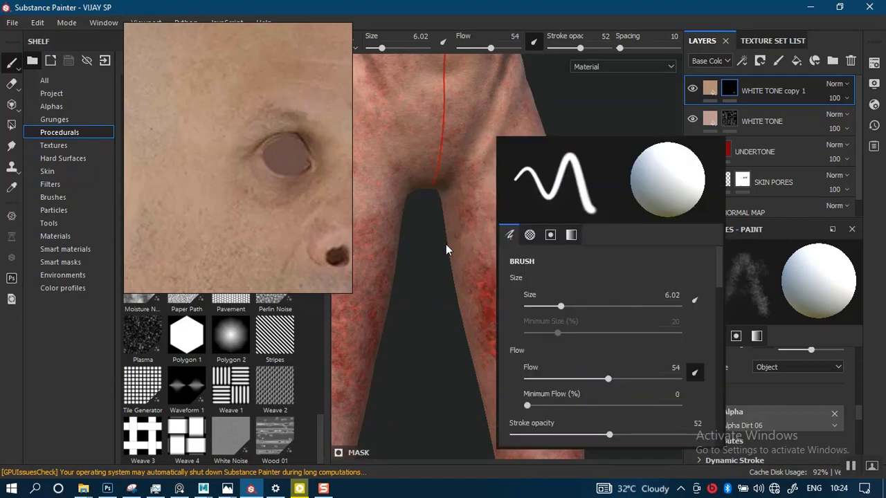
alt+right_drag(443, 290, 435, 358)
mouse_move(482, 305)
mouse_down()
mouse_move(483, 257)
mouse_move(520, 281)
mouse_up()
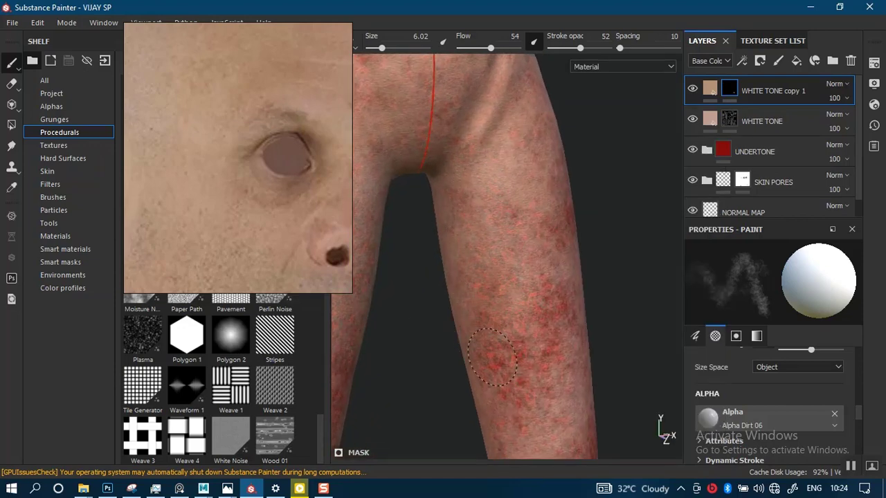
mouse_move(493, 357)
mouse_down()
mouse_move(529, 325)
mouse_move(562, 276)
mouse_move(498, 277)
mouse_up()
alt+middle_drag(499, 276, 443, 266)
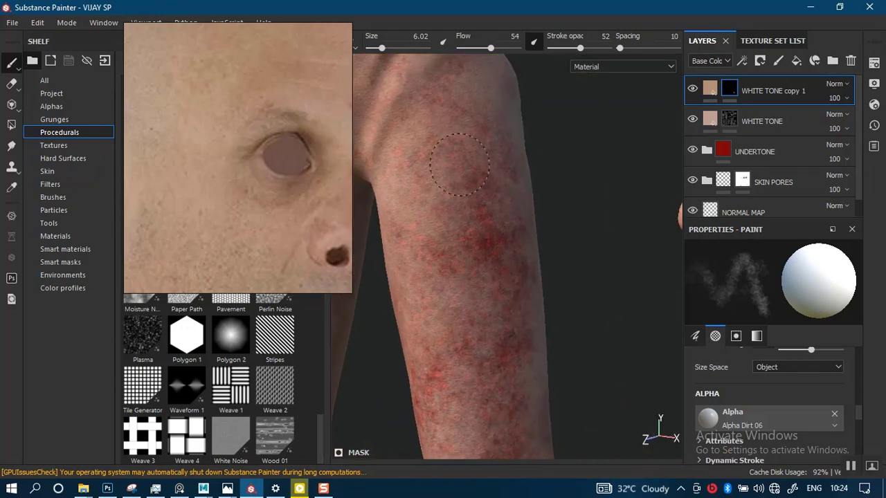
mouse_move(486, 175)
mouse_down()
mouse_move(470, 238)
mouse_move(488, 294)
mouse_move(545, 252)
mouse_move(510, 226)
mouse_move(559, 234)
mouse_move(527, 233)
mouse_up()
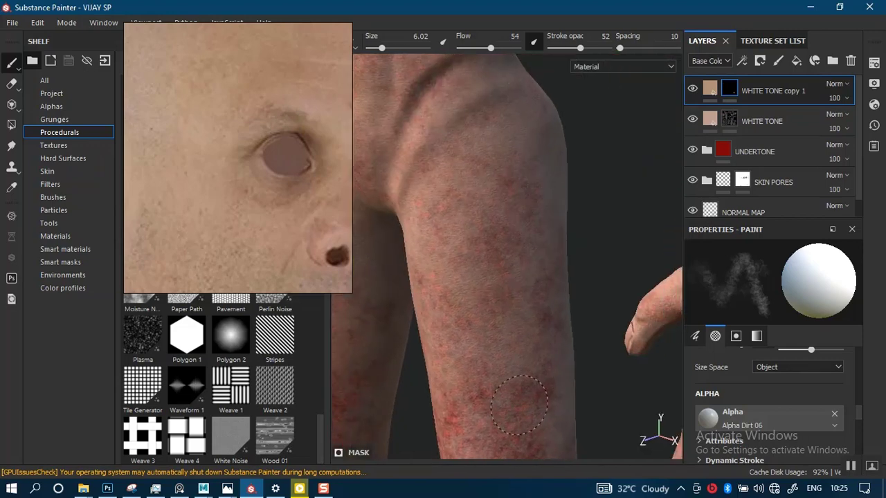
Step: Paint the second tone's mask down the middle and lower part of the front of the thigh
mouse_move(530, 353)
alt+mouse_down()
mouse_move(518, 361)
mouse_move(510, 258)
mouse_move(533, 256)
alt+mouse_up()
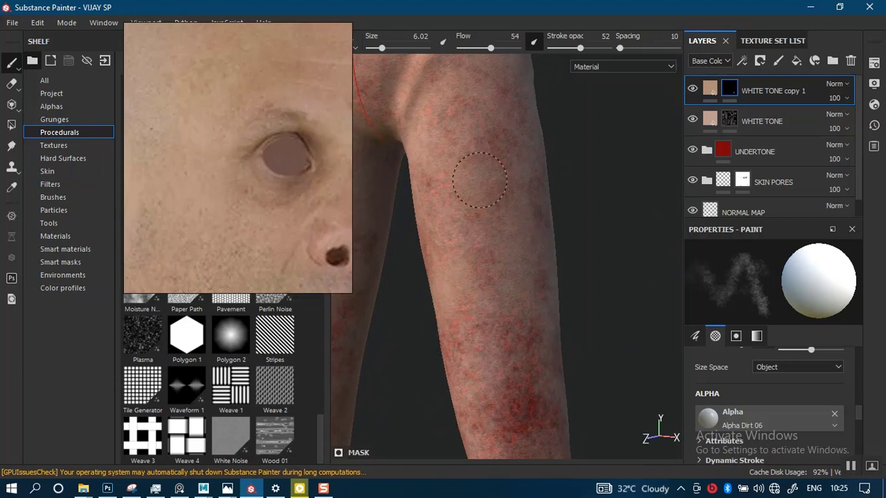
mouse_move(454, 154)
alt+mouse_down()
mouse_move(534, 260)
mouse_move(464, 196)
alt+mouse_up()
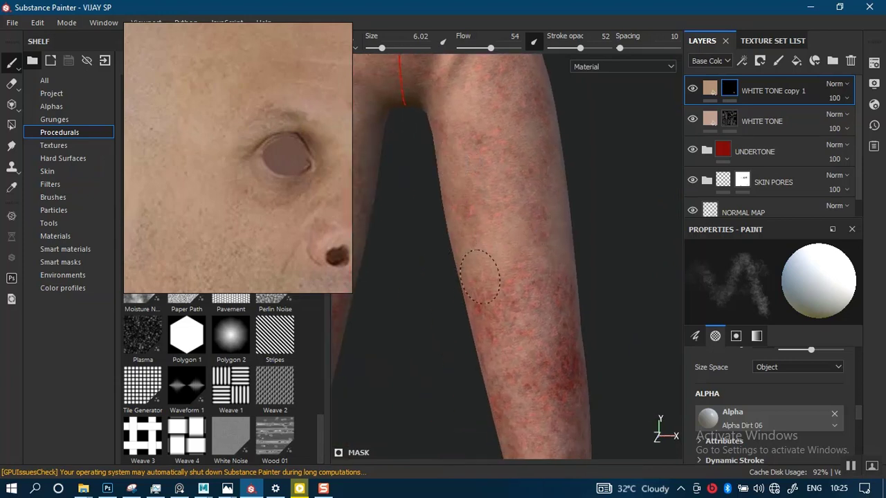
mouse_move(538, 318)
alt+mouse_down()
mouse_move(498, 233)
mouse_move(456, 231)
alt+mouse_up()
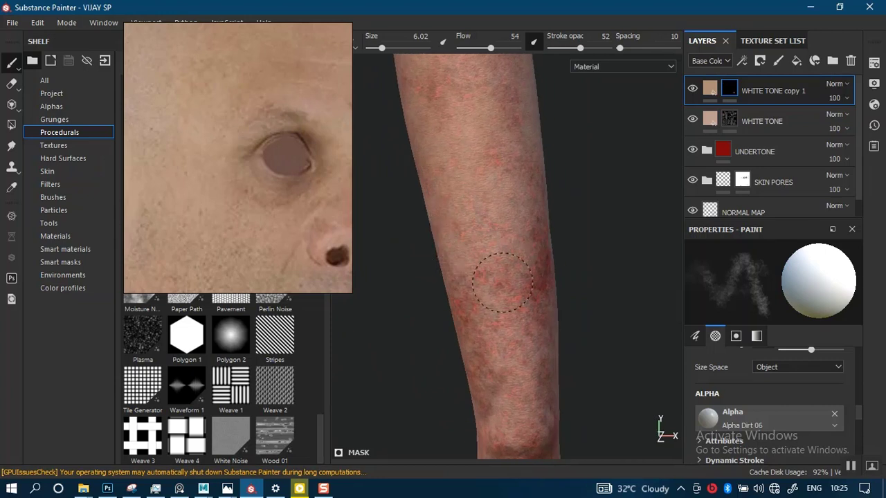
alt+drag(520, 263, 493, 214)
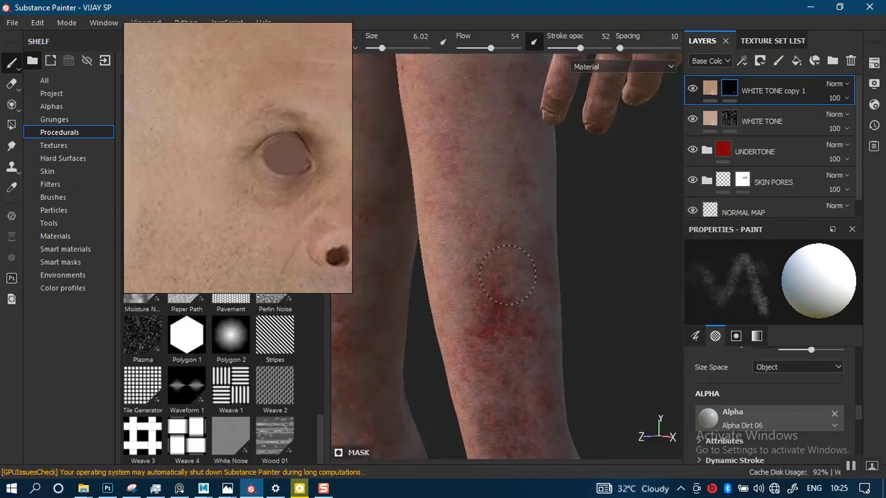
Step: Paint the second tone's mask over the lower thigh and the front and sides of the knee
mouse_move(530, 333)
alt+mouse_down()
mouse_move(505, 286)
mouse_move(508, 237)
mouse_move(525, 263)
mouse_move(440, 206)
alt+mouse_up()
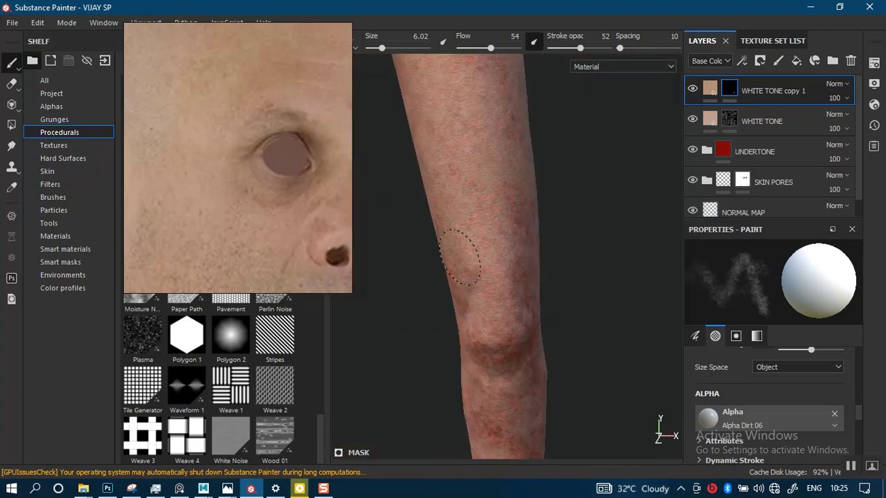
mouse_move(502, 273)
alt+mouse_down()
mouse_move(505, 320)
mouse_move(524, 267)
mouse_move(423, 214)
alt+mouse_up()
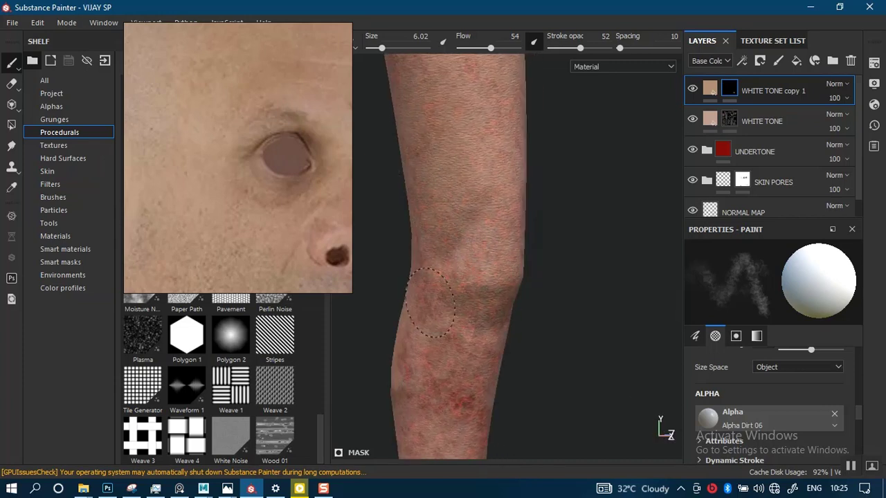
mouse_move(430, 303)
alt+mouse_down()
mouse_move(518, 271)
mouse_move(479, 272)
alt+mouse_up()
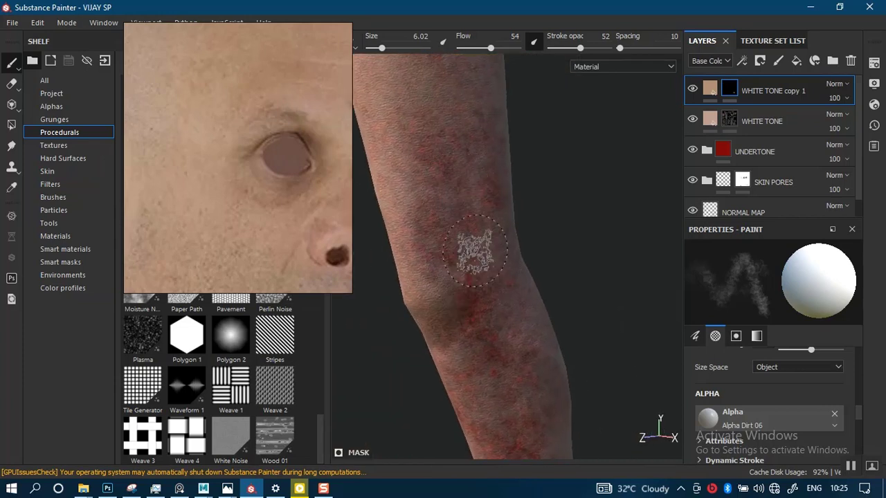
shift+right_drag(475, 187, 399, 199)
alt+drag(454, 145, 451, 114)
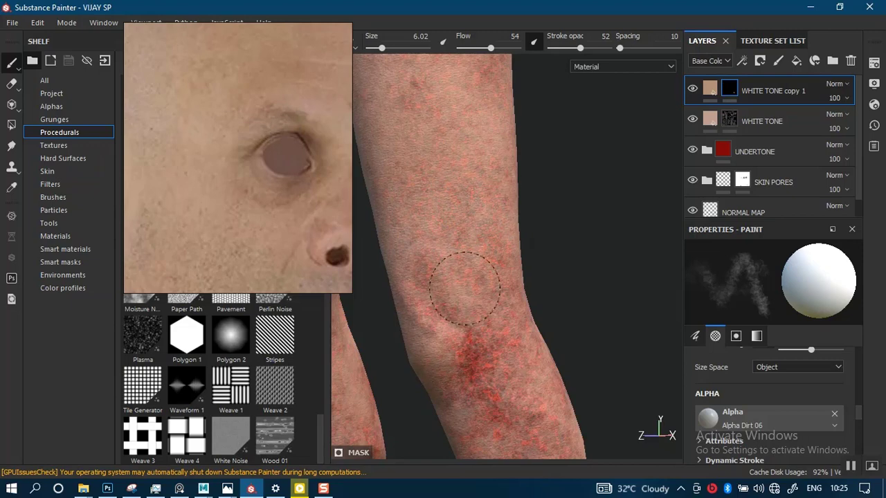
Step: Paint the second tone's mask over the outer side of the knee and the area just below it
drag(465, 289, 472, 344)
alt+middle_drag(466, 263, 447, 214)
mouse_move(447, 214)
mouse_down()
mouse_move(437, 216)
mouse_move(472, 218)
mouse_move(490, 181)
mouse_up()
scroll(487, 254, down, 2)
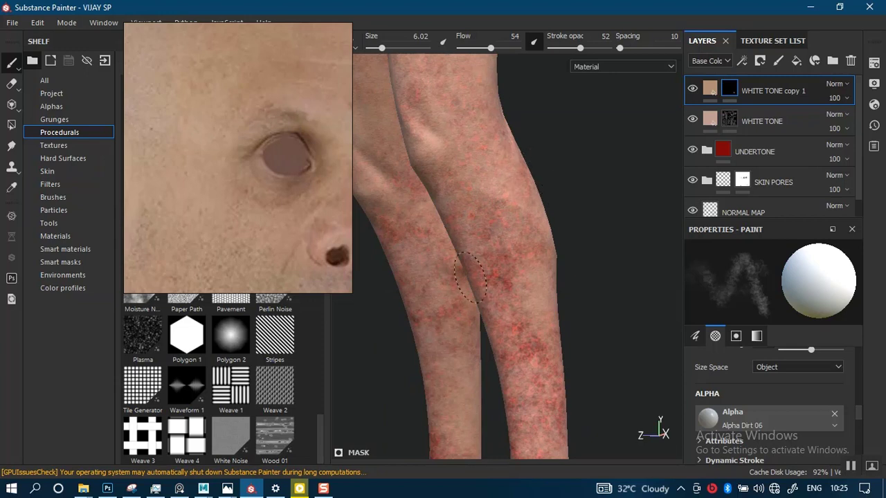
Step: Paint the second tone's mask over the shin and the outer side of the calf
alt+drag(507, 242, 562, 225)
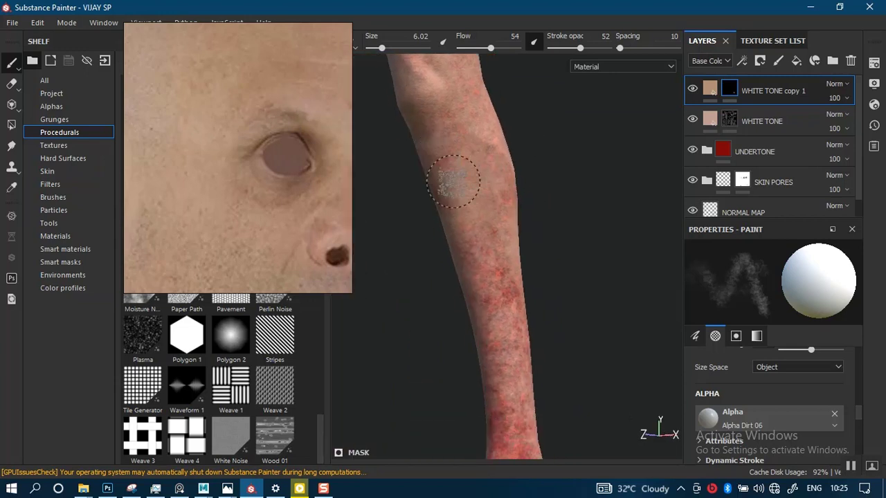
scroll(464, 179, up, 2)
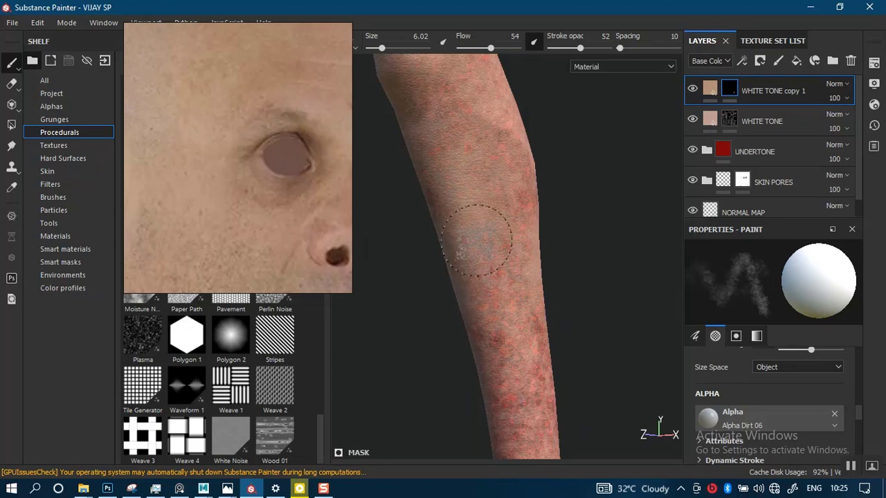
alt+right_drag(484, 253, 497, 291)
alt+middle_drag(497, 290, 518, 187)
mouse_move(516, 251)
mouse_down()
mouse_move(506, 292)
mouse_move(544, 224)
mouse_move(570, 311)
mouse_move(514, 311)
mouse_move(459, 260)
mouse_move(493, 307)
mouse_up()
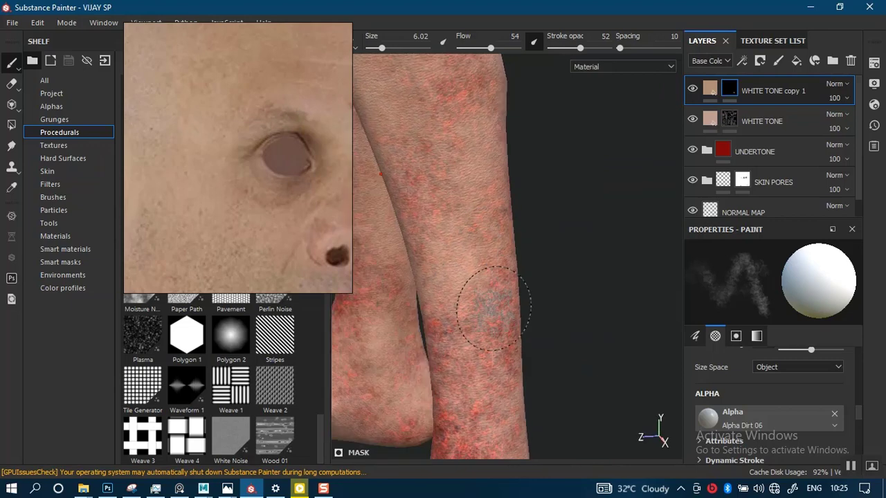
alt+middle_drag(494, 308, 496, 414)
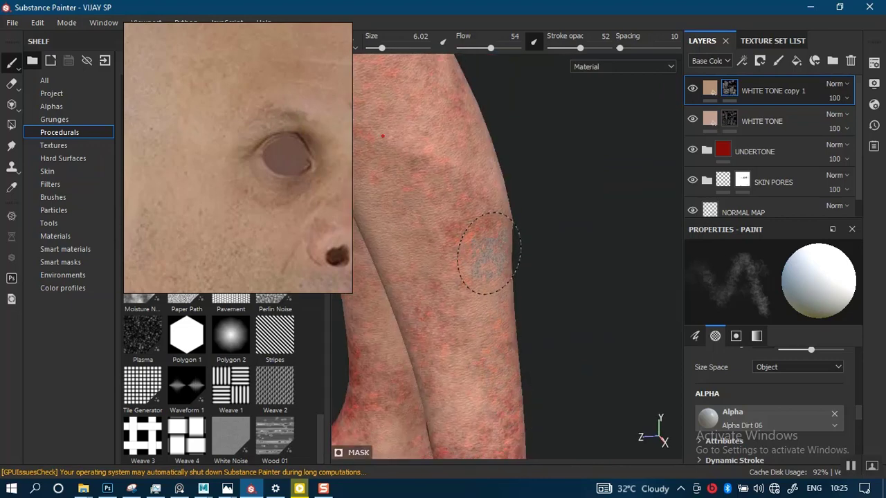
Step: Save the project and paint the second tone's mask down the outer lower leg to the ankle
key(ctrl+s)
scroll(464, 300, up, 1)
alt+middle_drag(464, 301, 501, 261)
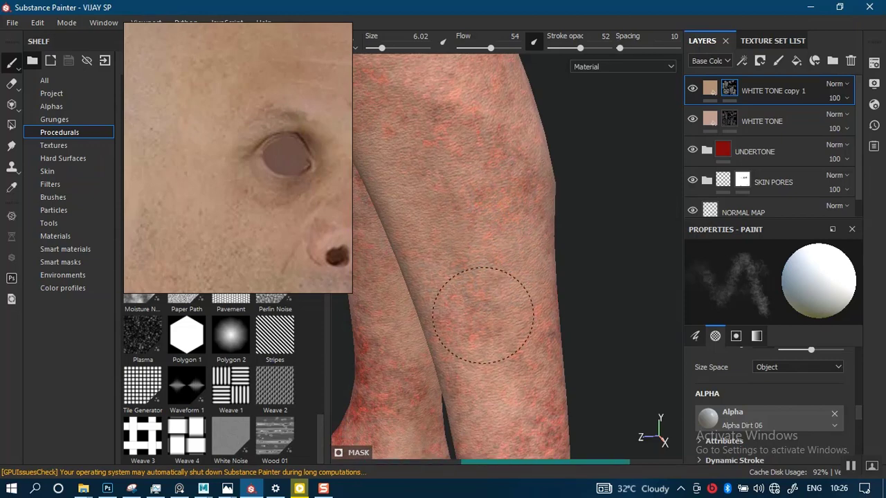
mouse_move(553, 339)
alt+middle_down()
mouse_move(566, 247)
mouse_move(558, 198)
alt+middle_up()
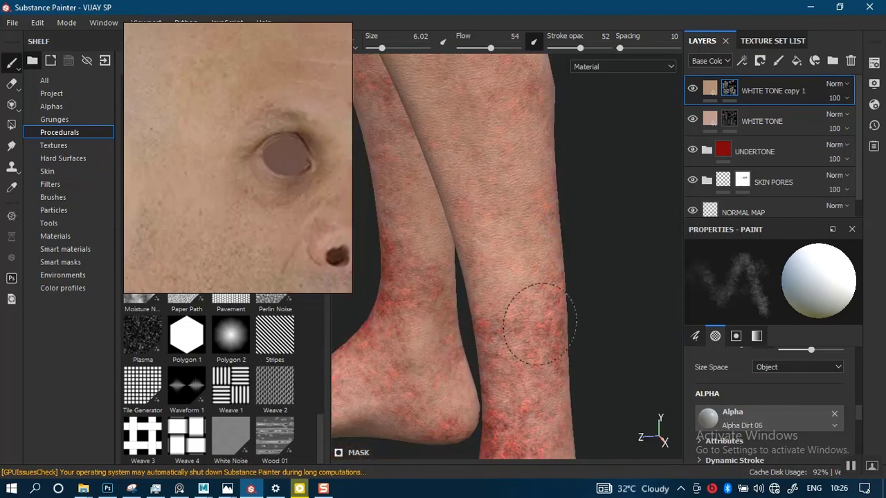
alt+middle_drag(510, 366, 524, 276)
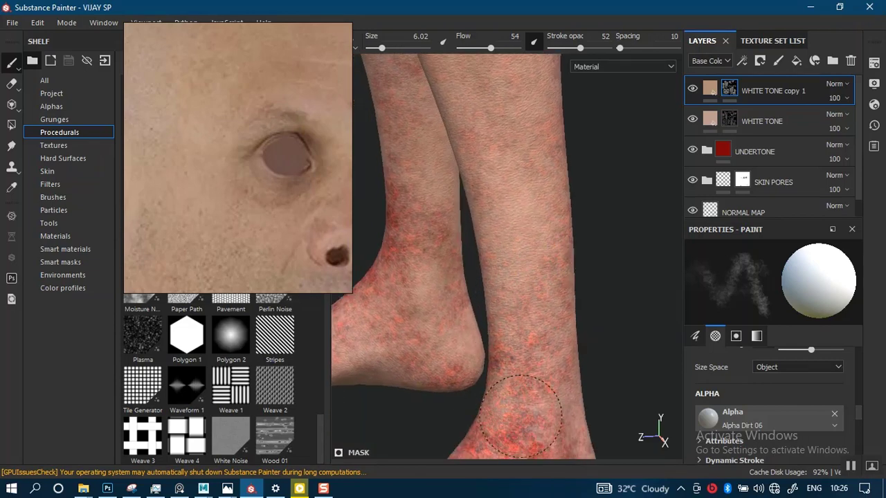
Step: Paint the second tone's mask over the outer ankle, the top of the foot and the toe area
mouse_move(557, 266)
alt+mouse_down()
mouse_move(573, 263)
mouse_move(553, 256)
alt+mouse_up()
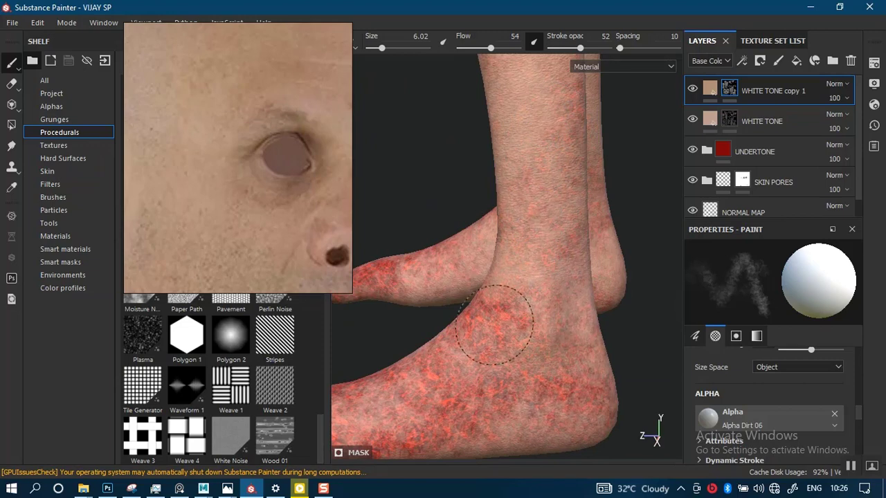
mouse_move(455, 351)
alt+mouse_down()
mouse_move(531, 239)
mouse_move(551, 286)
mouse_move(581, 316)
mouse_move(549, 174)
alt+mouse_up()
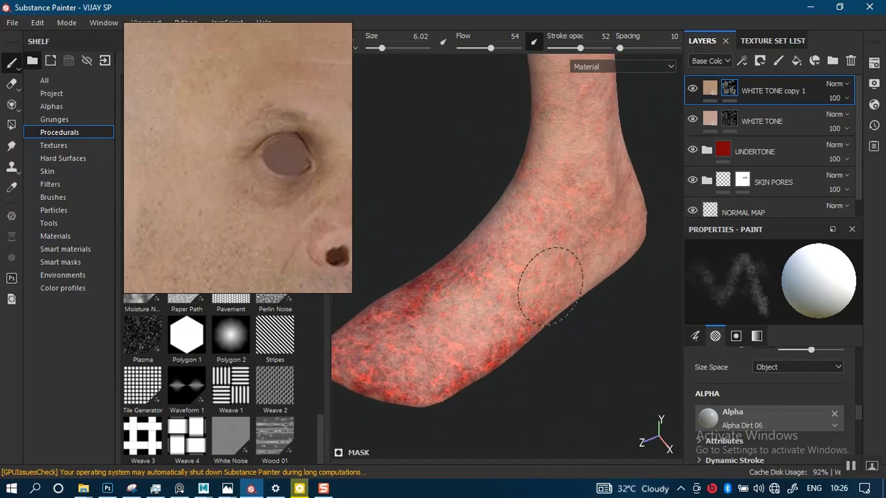
mouse_move(447, 336)
alt+mouse_down()
mouse_move(544, 330)
mouse_move(447, 216)
mouse_move(484, 188)
mouse_move(405, 316)
mouse_move(405, 352)
mouse_move(510, 344)
alt+mouse_up()
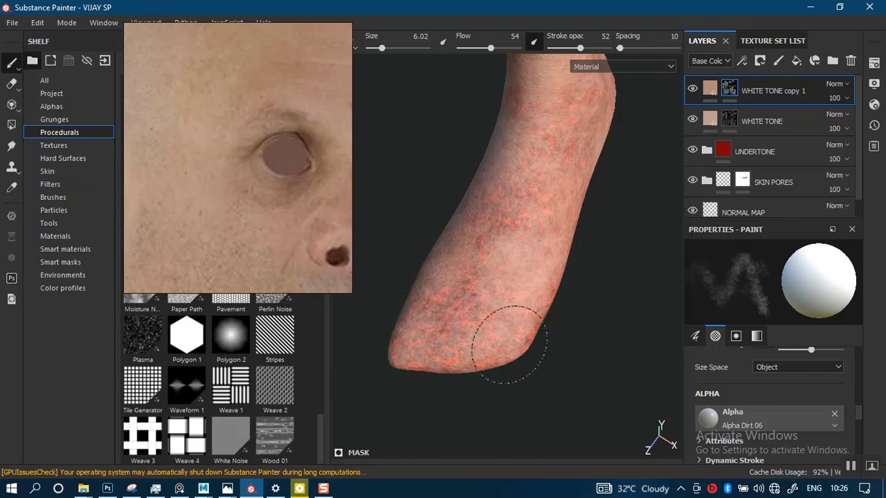
mouse_move(520, 213)
alt+mouse_down()
mouse_move(562, 220)
mouse_move(534, 214)
mouse_move(526, 232)
alt+mouse_up()
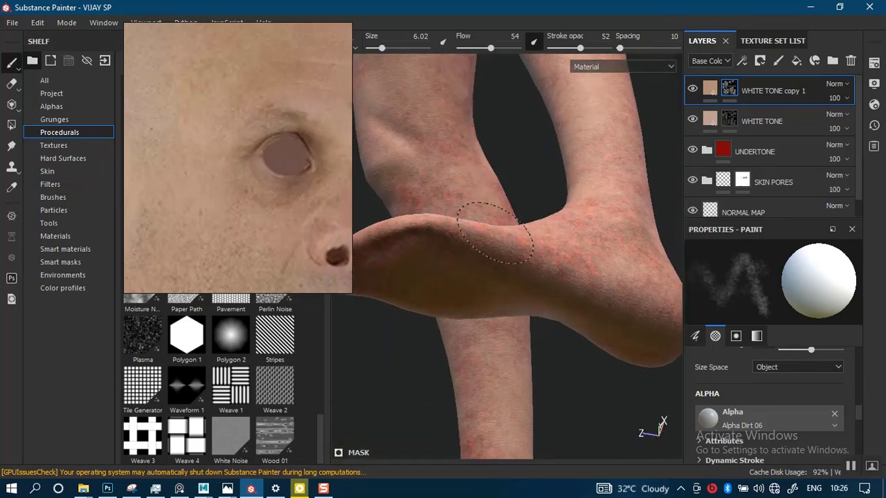
Step: Paint the second tone's mask along the opposite side of the foot and around its tip
alt+drag(380, 235, 530, 305)
alt+middle_drag(530, 305, 623, 336)
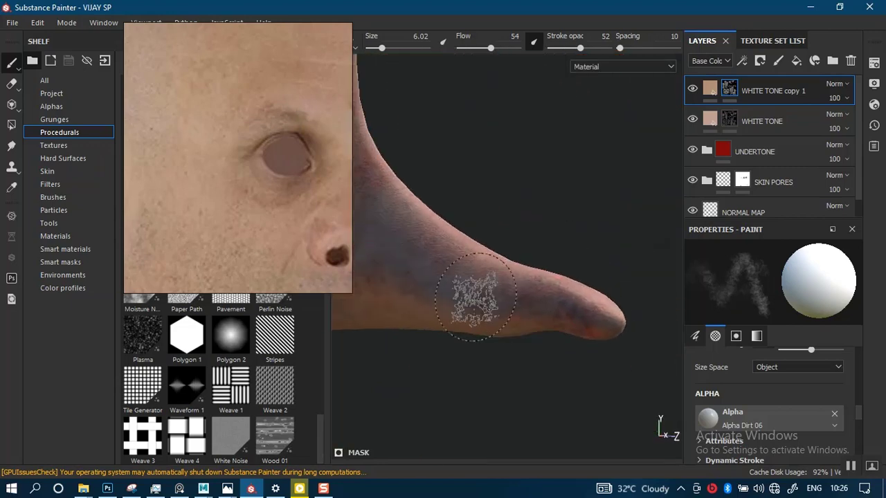
alt+drag(474, 300, 481, 341)
mouse_move(573, 311)
mouse_down()
mouse_move(511, 300)
mouse_move(553, 286)
mouse_move(539, 281)
mouse_up()
alt+middle_drag(475, 254, 556, 366)
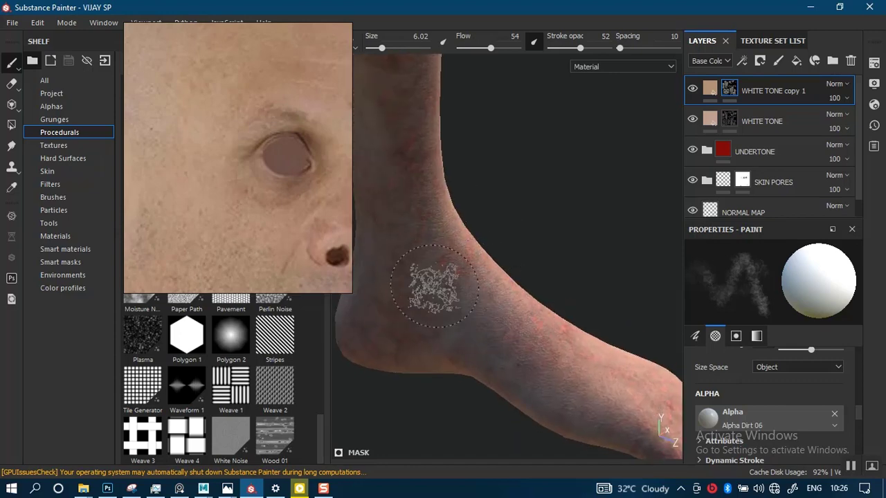
Step: Paint the second tone's mask over the remaining side of the ankle, the heel and the sole
scroll(435, 286, down, 2)
mouse_move(435, 286)
shift+right_down()
mouse_move(494, 206)
mouse_move(452, 204)
shift+right_up()
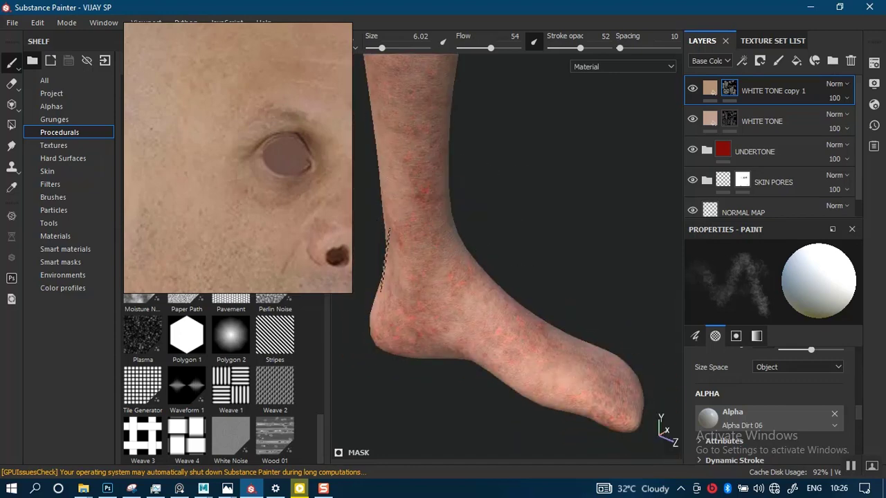
mouse_move(487, 204)
alt+mouse_down()
mouse_move(514, 241)
mouse_move(510, 214)
mouse_move(430, 299)
alt+mouse_up()
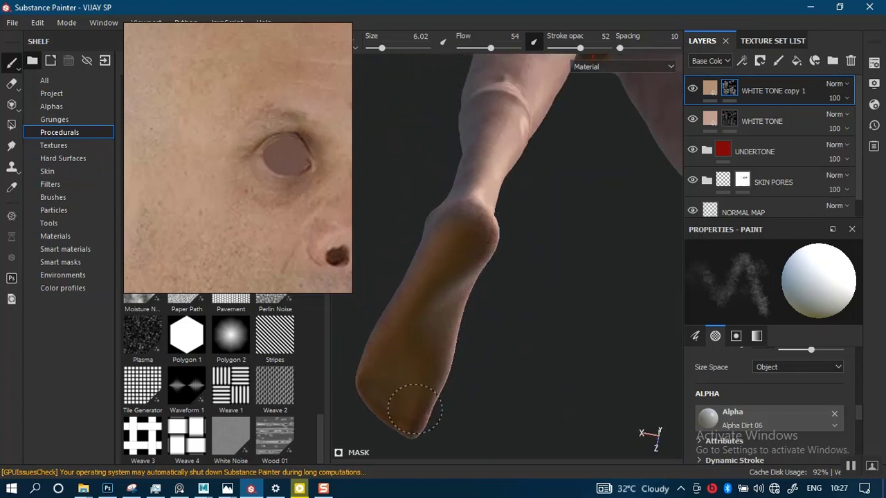
Step: Examine the painted skin from the feet up to the head and chest under rotated lighting
mouse_move(437, 262)
alt+right_down()
mouse_move(478, 259)
mouse_move(442, 253)
alt+right_up()
alt+drag(443, 253, 461, 285)
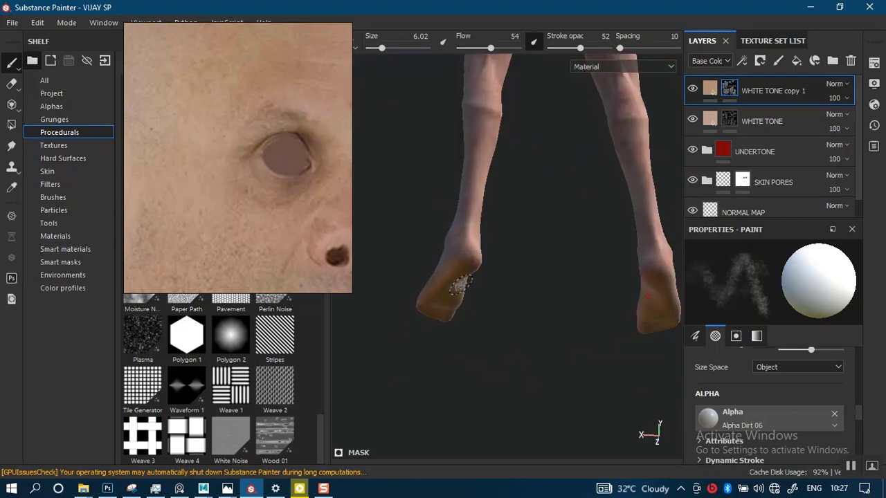
alt+right_drag(481, 298, 470, 266)
alt+middle_drag(469, 266, 465, 443)
alt+drag(453, 322, 554, 339)
alt+right_drag(554, 339, 512, 381)
alt+middle_drag(459, 158, 470, 388)
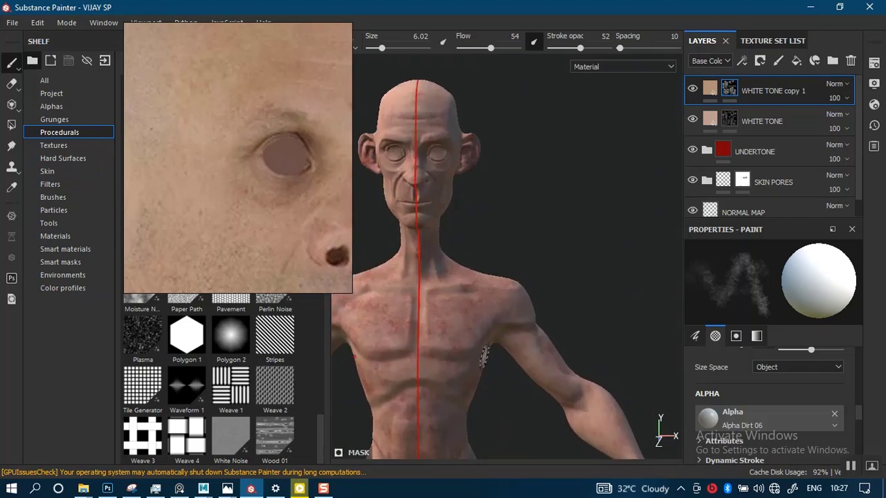
shift+right_drag(487, 284, 398, 281)
alt+middle_drag(465, 324, 550, 211)
alt+right_drag(550, 210, 493, 349)
alt+middle_drag(493, 349, 476, 414)
alt+drag(484, 346, 502, 326)
alt+middle_drag(502, 326, 479, 399)
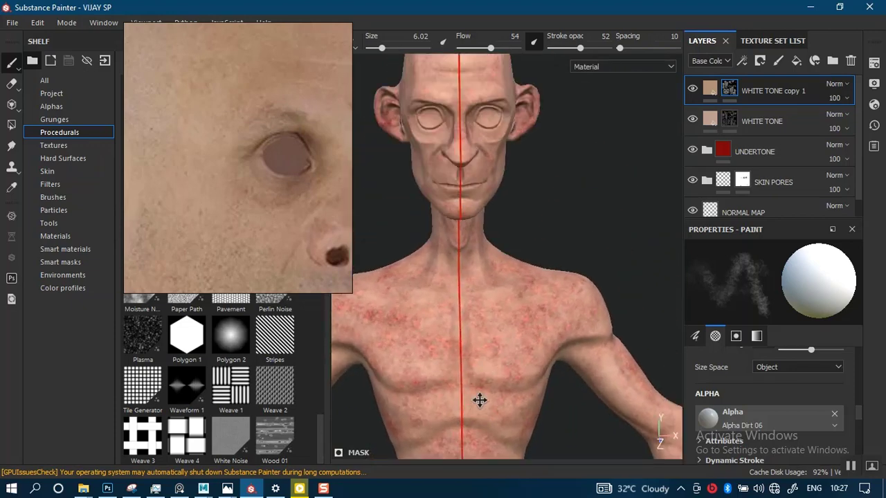
mouse_move(478, 399)
alt+mouse_down()
mouse_move(492, 325)
mouse_move(509, 337)
alt+mouse_up()
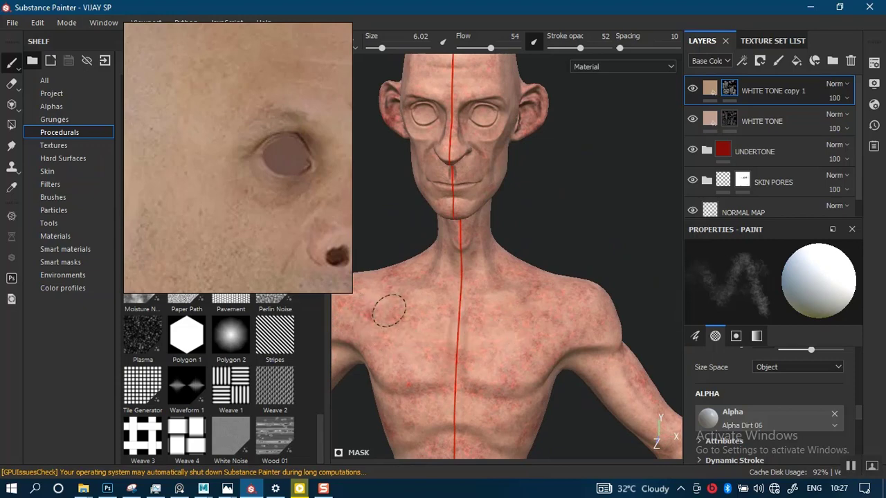
Step: Examine the skin tone along the shoulder and arm down to the hand
alt+right_drag(566, 337, 512, 229)
alt+middle_drag(531, 312, 437, 237)
alt+middle_drag(475, 301, 367, 146)
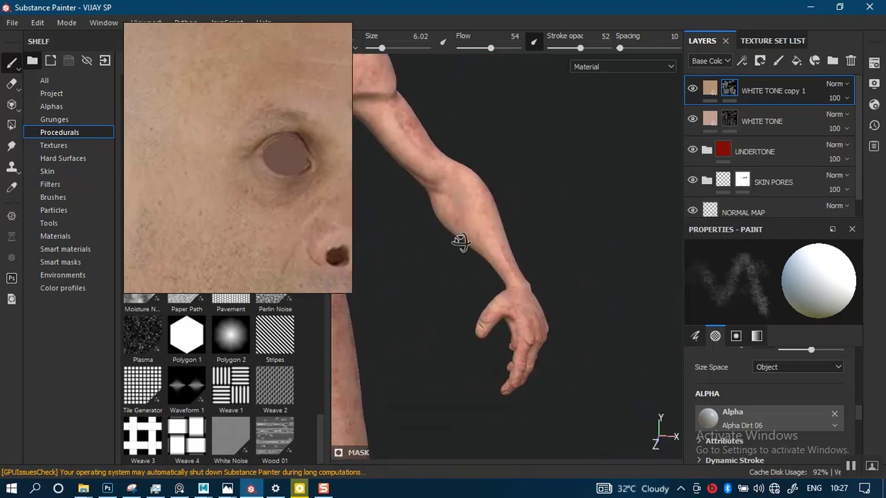
alt+drag(458, 243, 415, 236)
alt+middle_drag(441, 155, 459, 253)
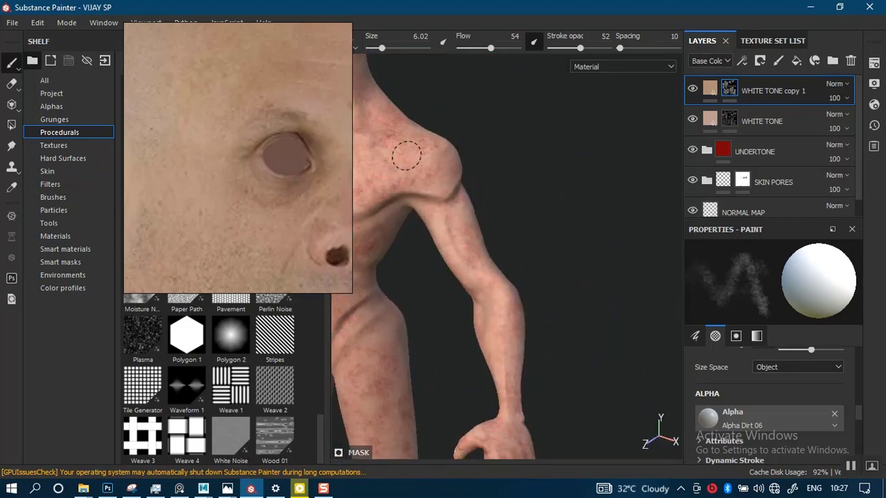
alt+middle_drag(504, 335, 500, 229)
alt+right_drag(501, 229, 505, 346)
alt+middle_drag(504, 346, 493, 260)
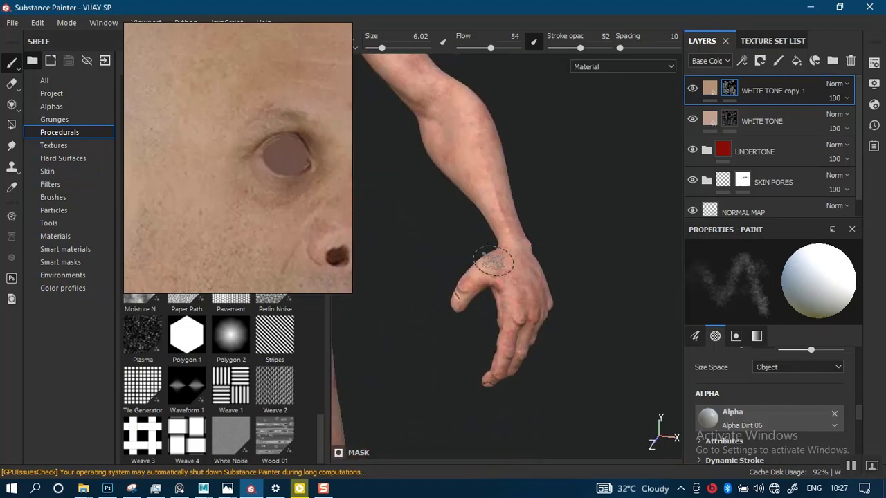
Step: Paint the second tone's mask over the palm, the thumb and the fingers of the hand
alt+drag(493, 261, 499, 310)
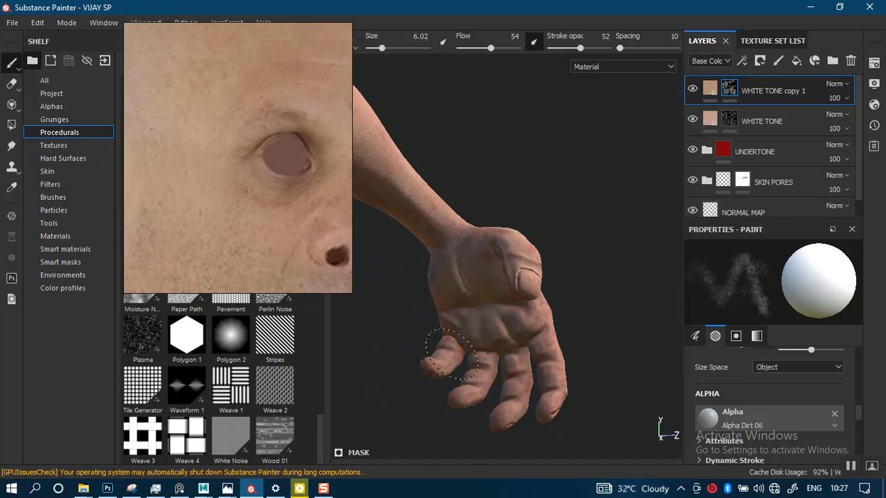
mouse_move(512, 328)
alt+mouse_down()
mouse_move(510, 297)
mouse_move(496, 275)
mouse_move(504, 268)
alt+mouse_up()
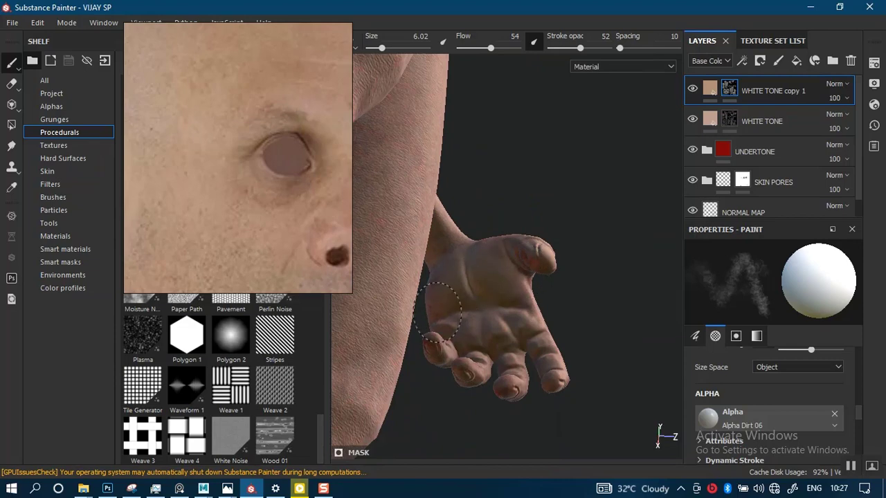
alt+right_drag(490, 337, 575, 148)
alt+drag(575, 148, 488, 261)
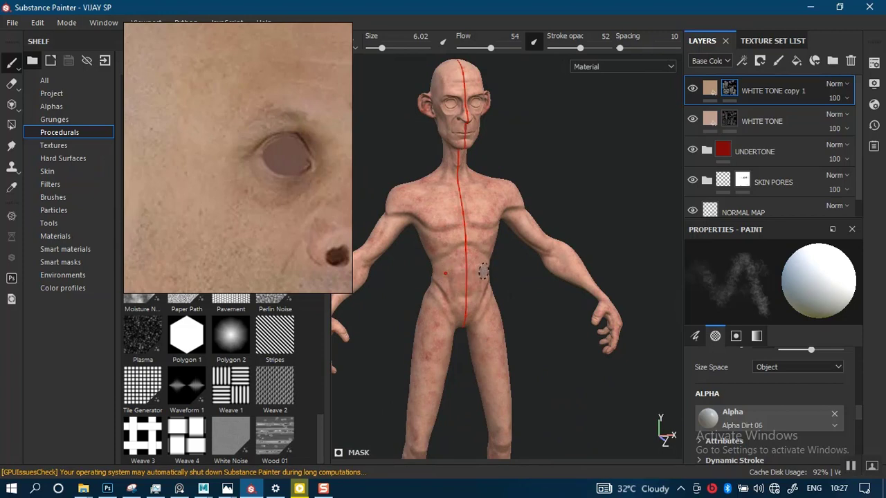
Step: Compare the nose and mouth area of the reference photo with the character's head and face
alt+right_drag(556, 266, 534, 338)
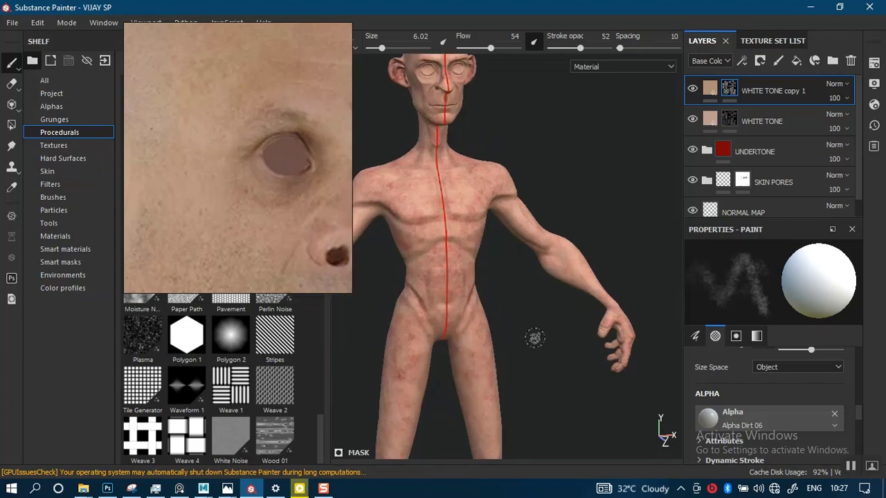
middle_drag(288, 189, 234, 224)
mouse_move(253, 274)
middle_down()
mouse_move(233, 179)
mouse_move(240, 175)
middle_up()
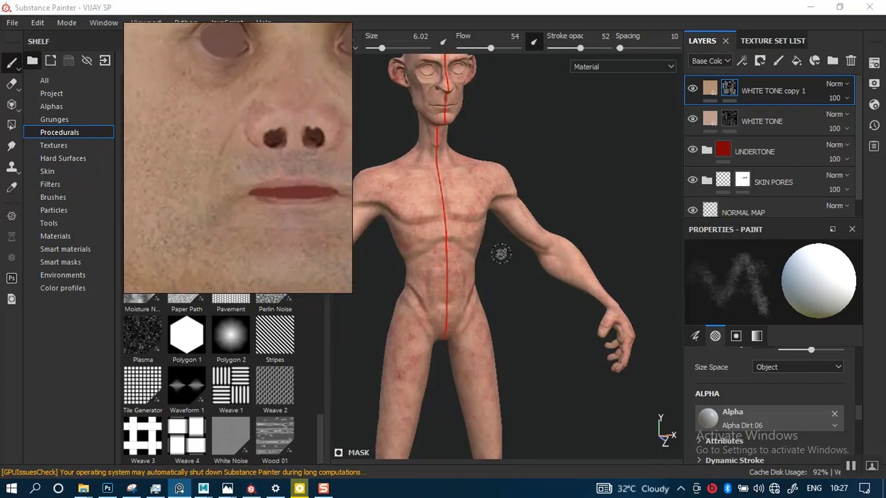
alt+middle_drag(511, 252, 527, 363)
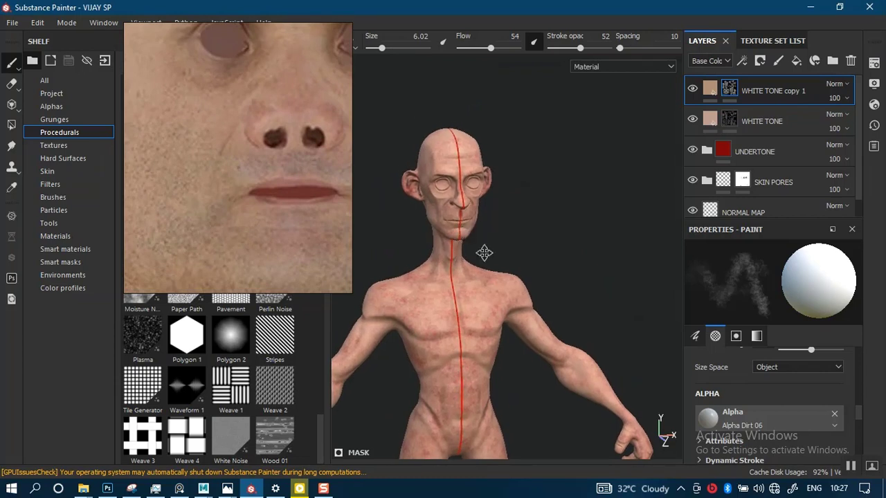
alt+middle_drag(484, 253, 519, 281)
scroll(514, 283, up, 1)
scroll(495, 251, up, 2)
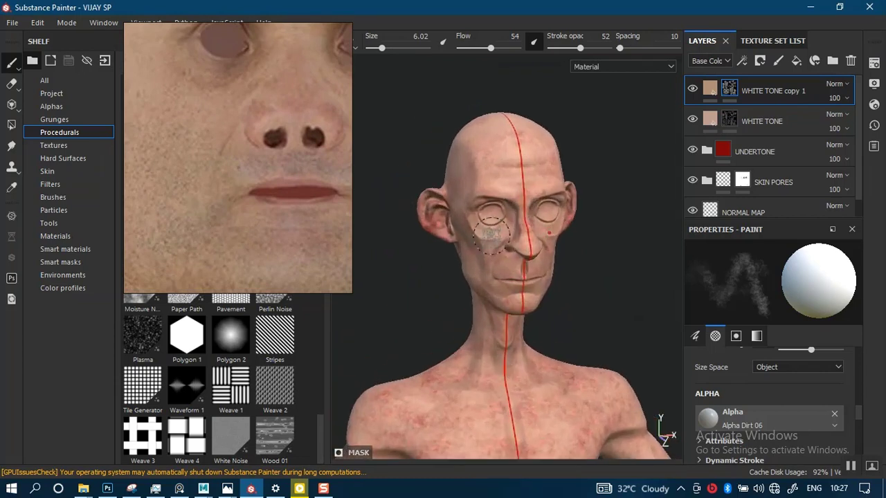
alt+middle_drag(539, 163, 505, 187)
scroll(504, 188, up, 2)
alt+middle_drag(412, 256, 457, 203)
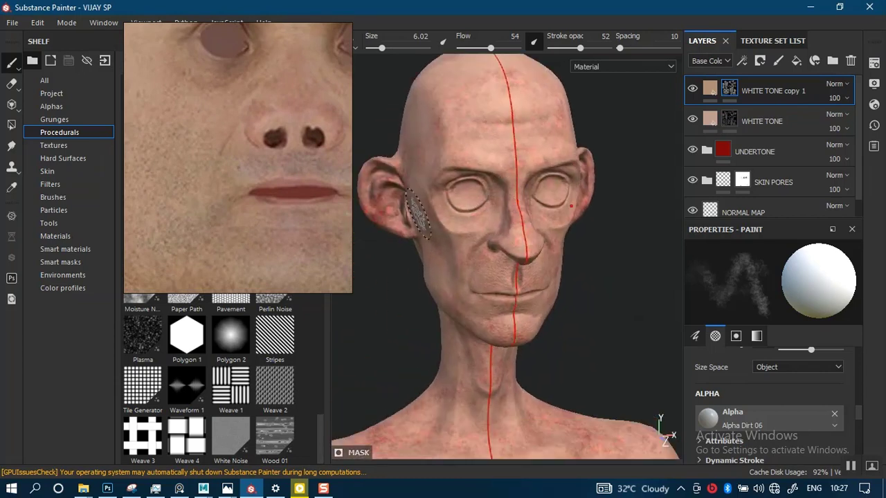
Step: Duplicate the WHITE TONE copy 1 layer and rename the original BRIGHT BROWN TONE
scroll(304, 184, down, 2)
alt+drag(513, 214, 514, 235)
mouse_move(522, 227)
alt+middle_down()
mouse_move(510, 233)
mouse_move(503, 211)
alt+middle_up()
alt+right_drag(503, 212, 506, 265)
alt+drag(506, 265, 521, 256)
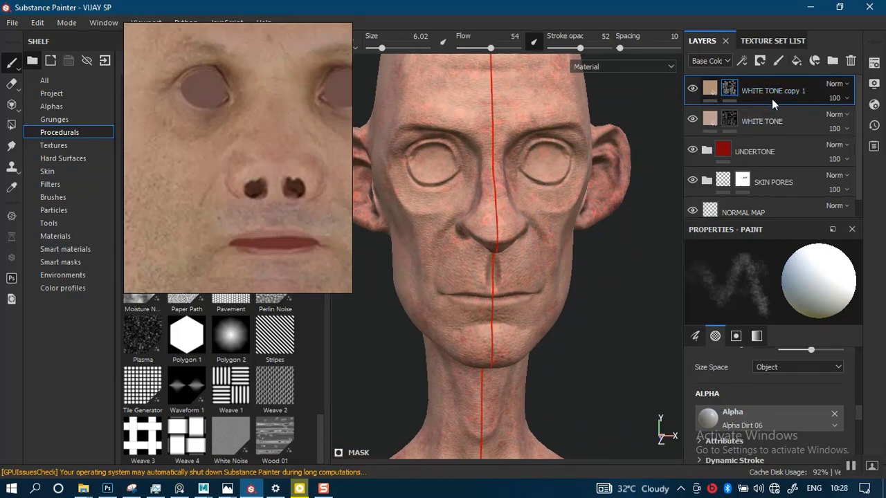
key(ctrl+d)
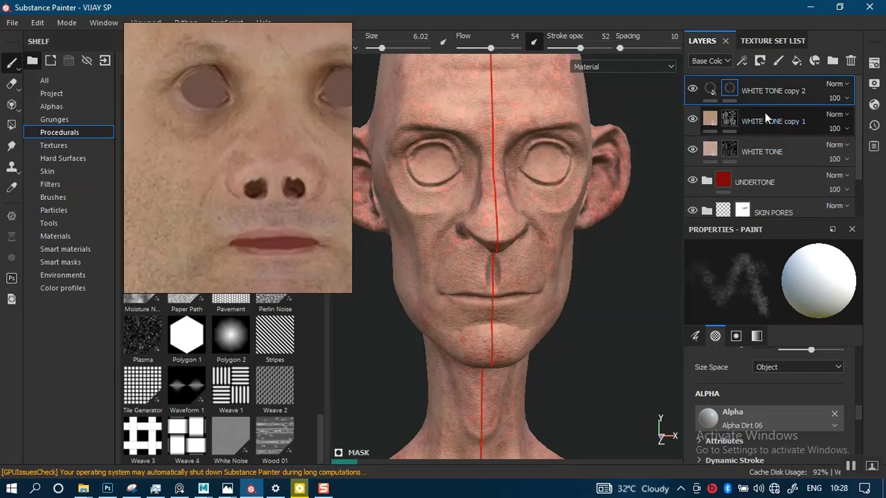
double_click(766, 121)
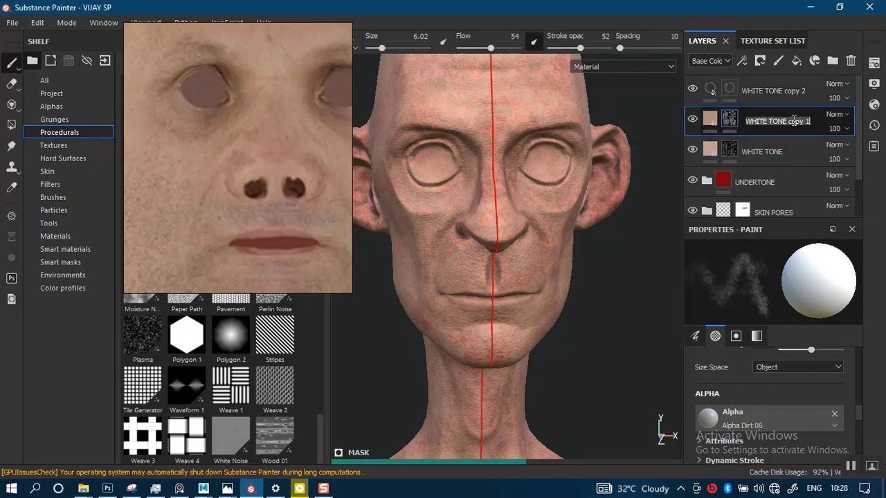
drag(788, 121, 825, 122)
key(BackSpace)
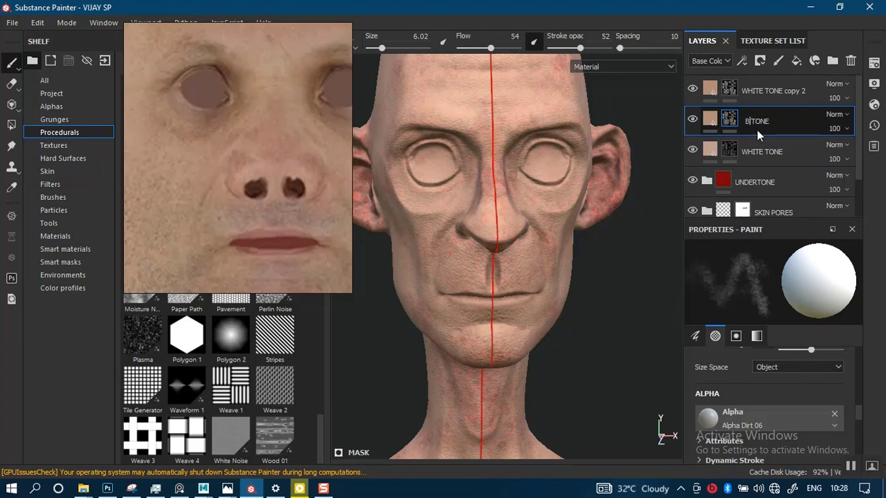
text(BRIGHT BROWN)
key(Return)
Step: Rename the duplicated tone layer BLUE TONE and reset its mask to plain black
double_click(766, 91)
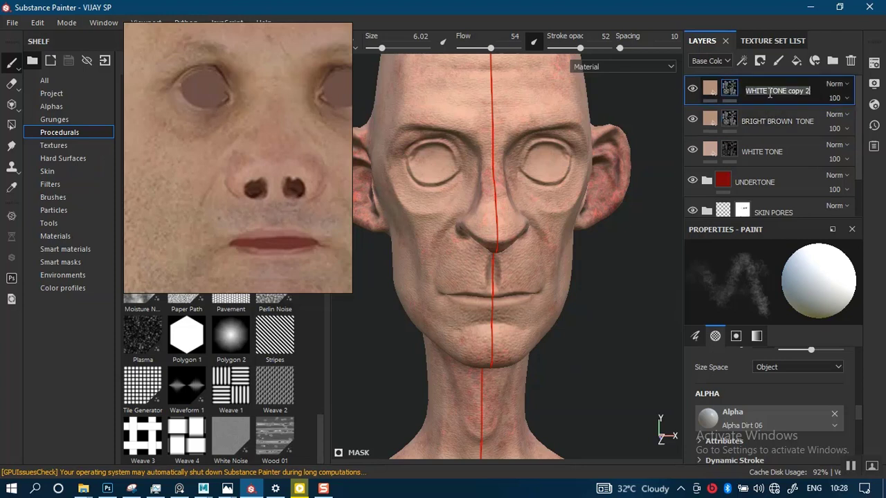
text(BLUE TONE)
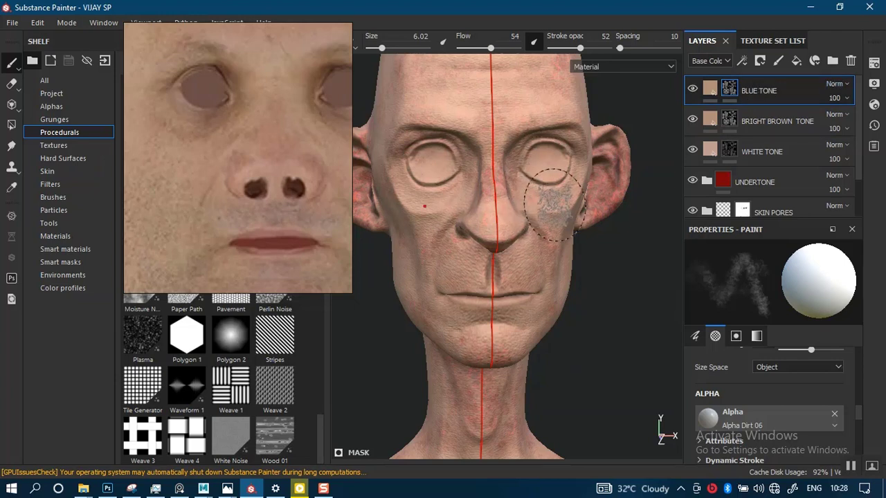
scroll(561, 207, up, 1)
right_click(729, 88)
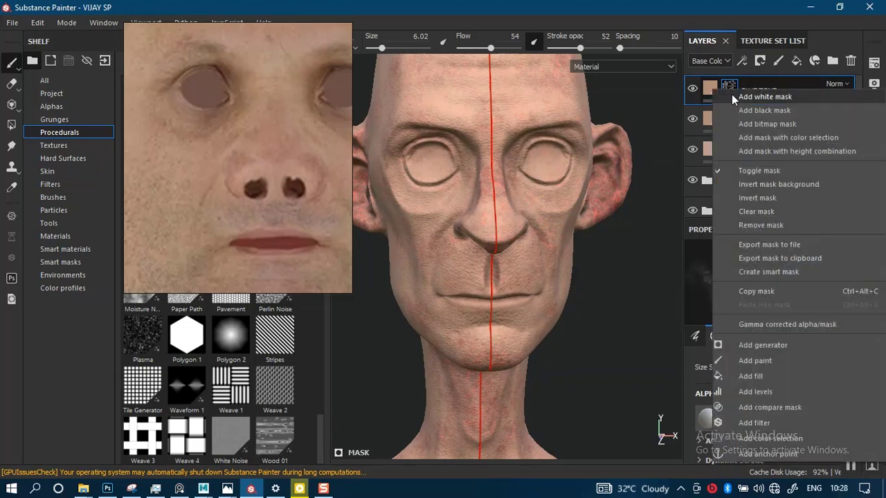
key(Escape)
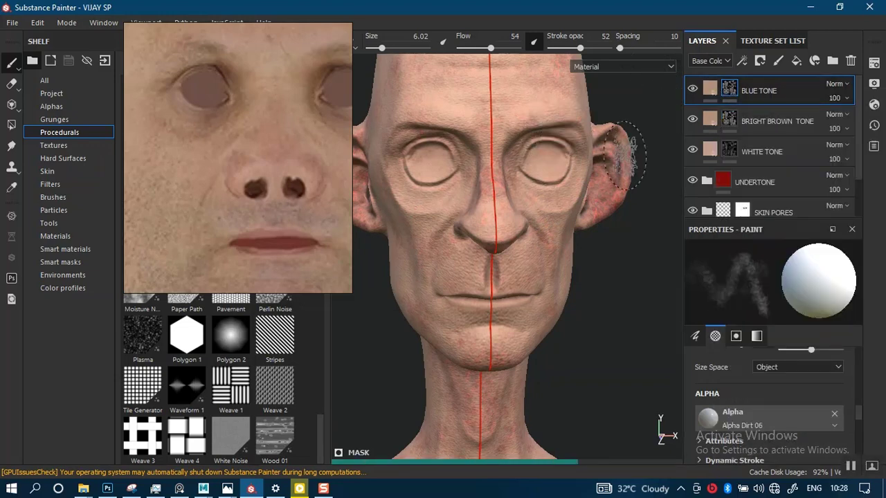
right_click(731, 89)
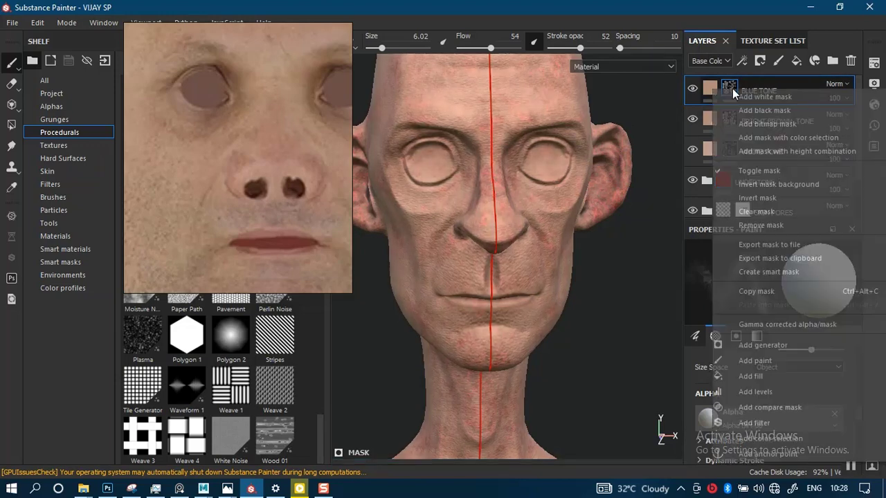
click(731, 7)
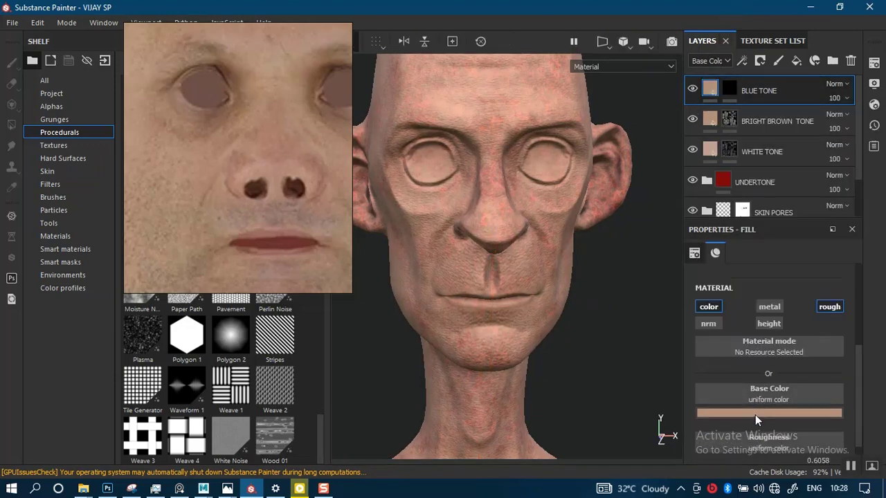
Step: Set the BLUE TONE fill's base color to pure red with saturation and value at 1.000
click(754, 414)
drag(822, 295, 819, 272)
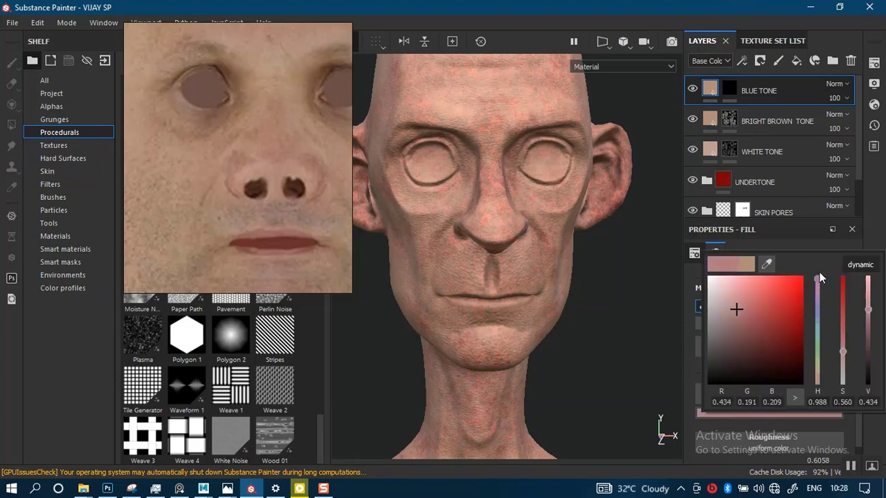
drag(841, 320, 847, 272)
drag(869, 305, 870, 276)
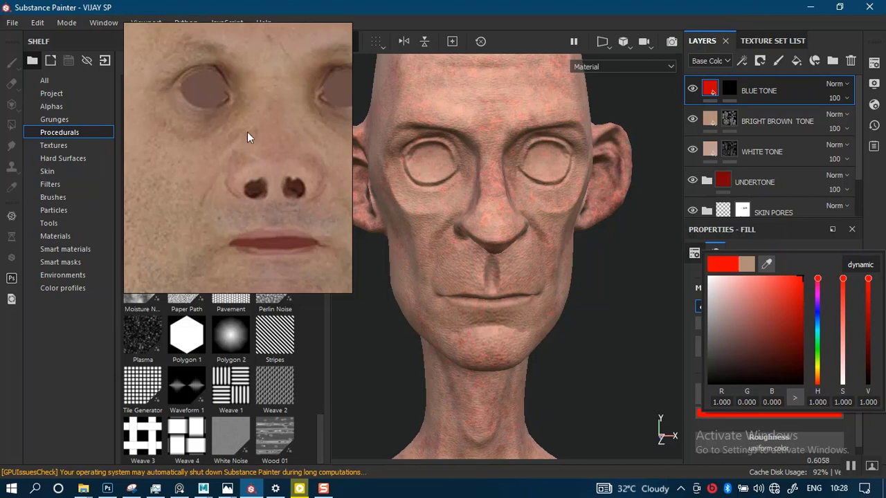
Step: Examine the mouth, chin, nose and eye areas of the blond-haired older man's face in the reference sheet
scroll(249, 136, down, 5)
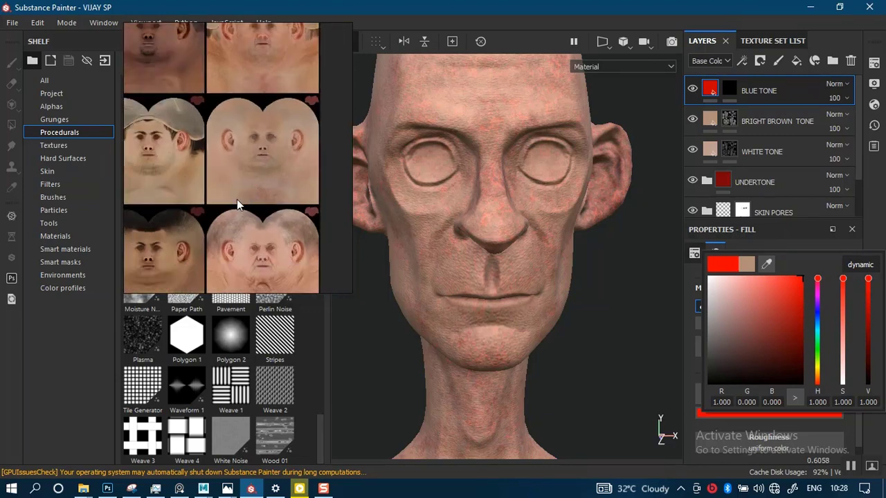
scroll(237, 199, down, 3)
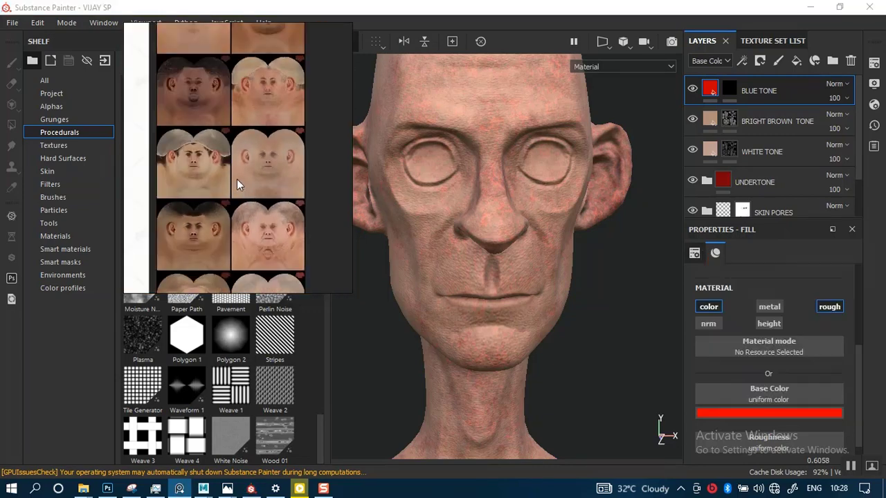
drag(237, 179, 226, 214)
scroll(274, 211, up, 5)
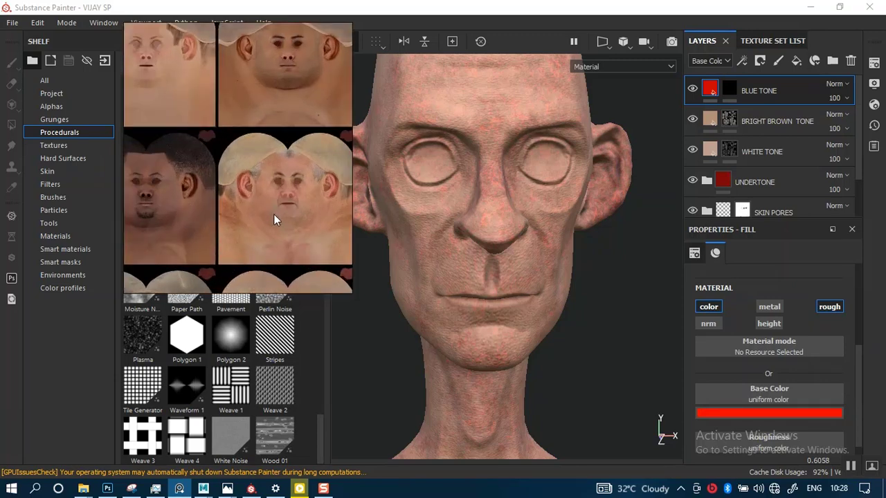
middle_drag(274, 208, 285, 184)
scroll(230, 195, up, 3)
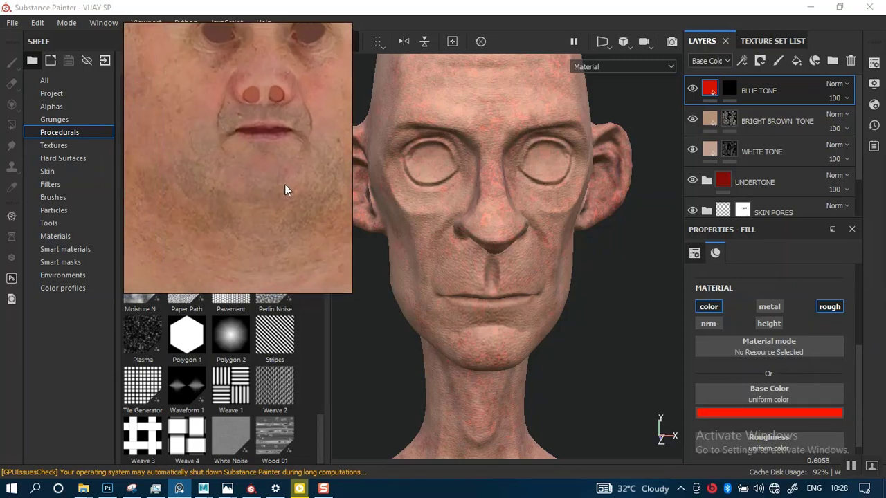
scroll(284, 185, up, 2)
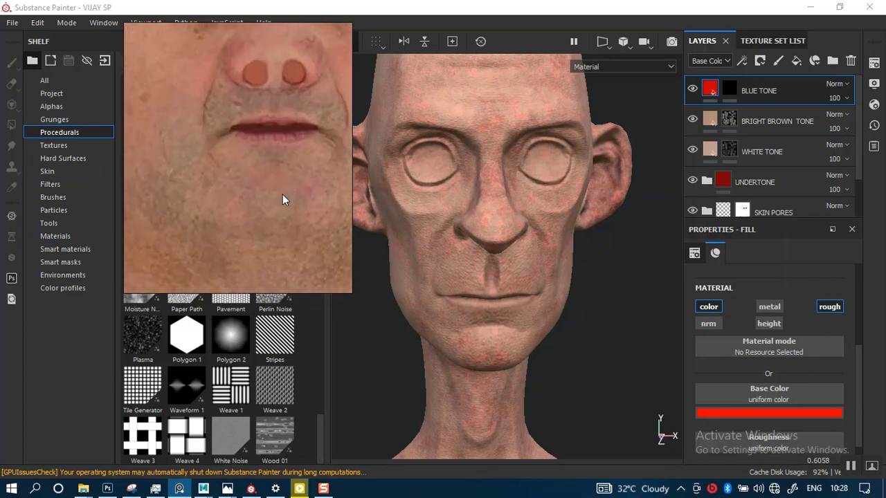
middle_drag(219, 194, 230, 190)
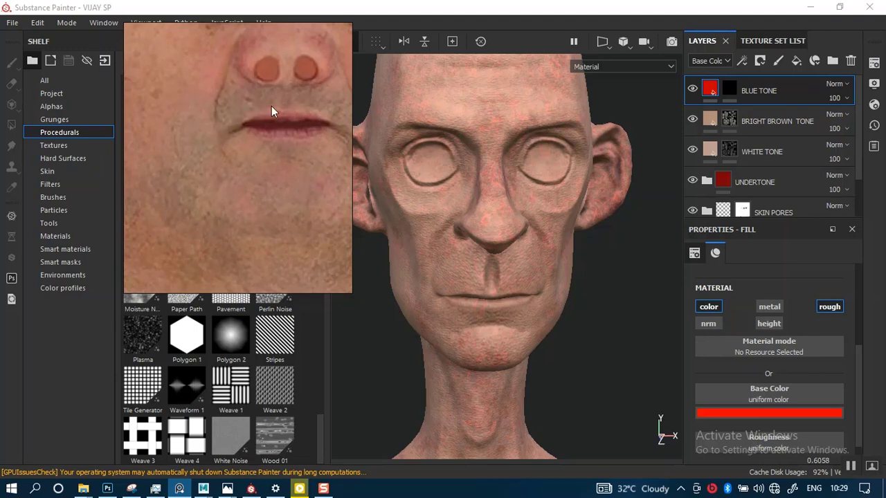
middle_drag(273, 162, 249, 145)
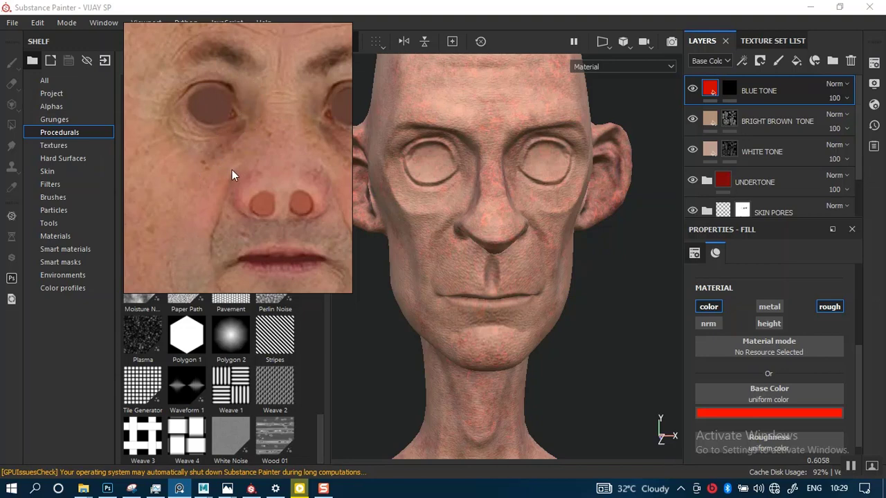
Step: Look over the other faces in the reference sheet and frame the even-toned face from forehead to neck
scroll(237, 161, down, 5)
middle_drag(237, 161, 230, 103)
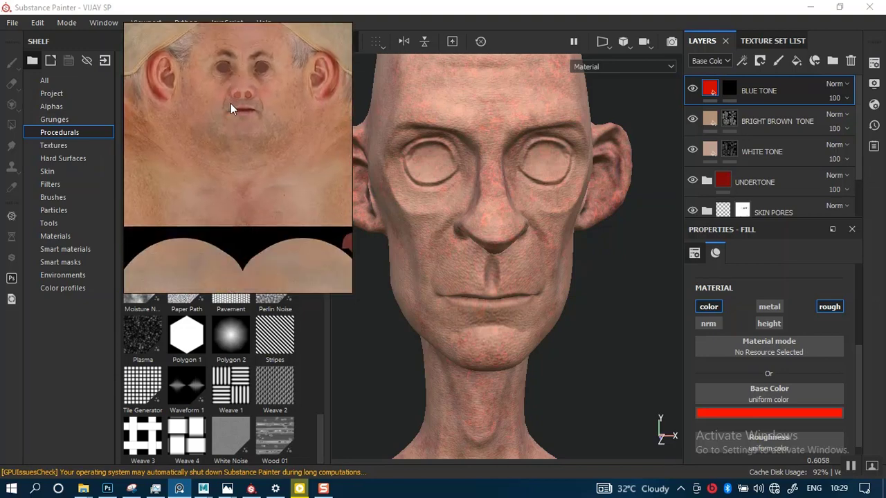
scroll(242, 166, down, 4)
middle_drag(252, 267, 237, 151)
scroll(211, 194, up, 2)
middle_drag(212, 193, 276, 188)
scroll(276, 187, up, 5)
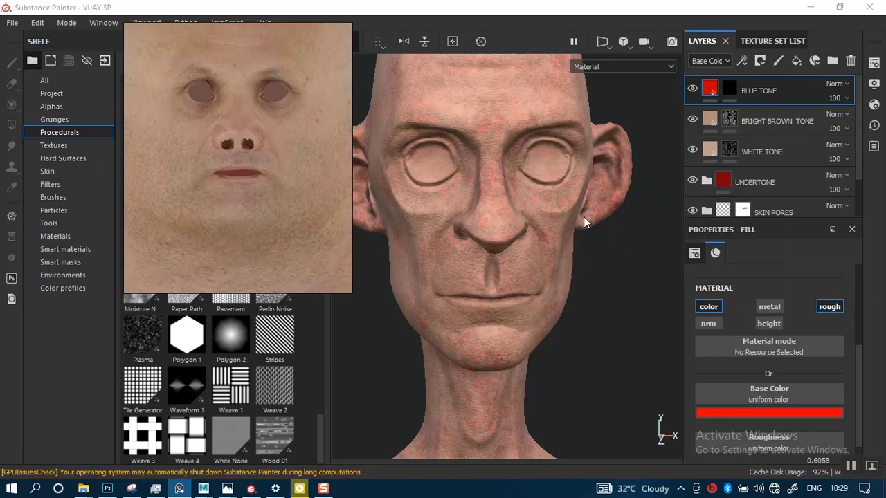
Step: Change the BLUE TONE base color to a dark violet with hue 0.713 and full saturation
alt+drag(583, 217, 581, 245)
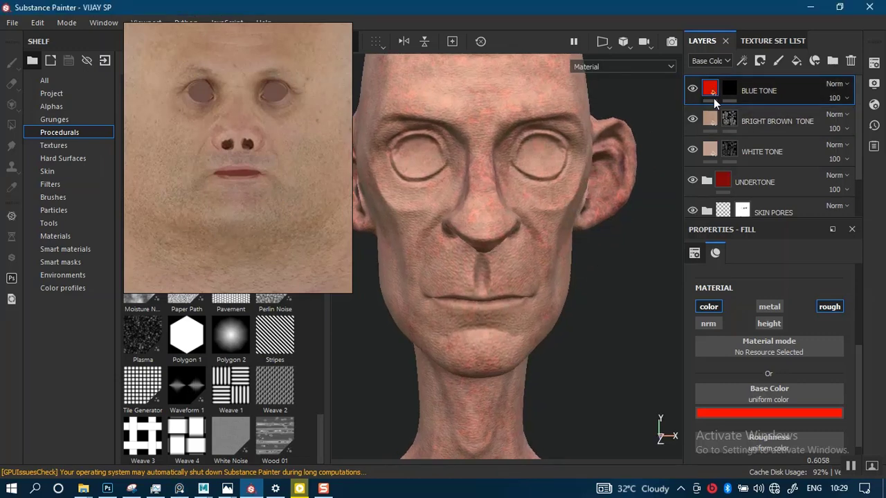
click(745, 413)
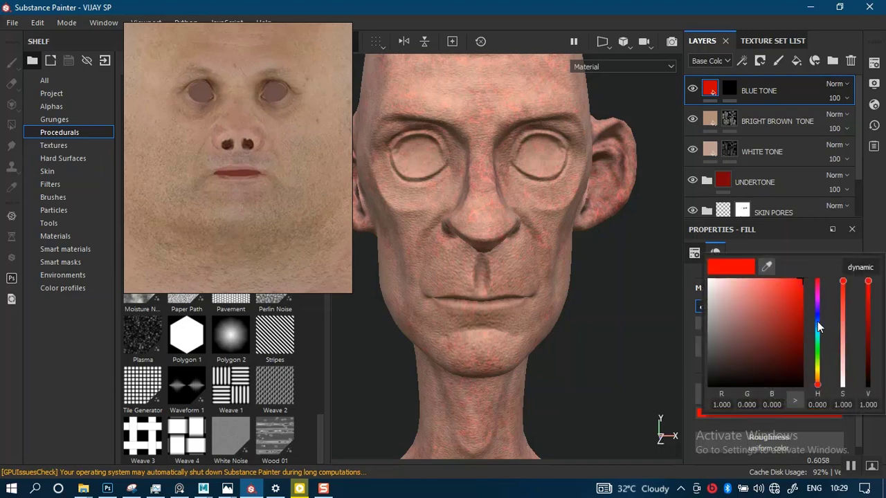
drag(817, 322, 817, 311)
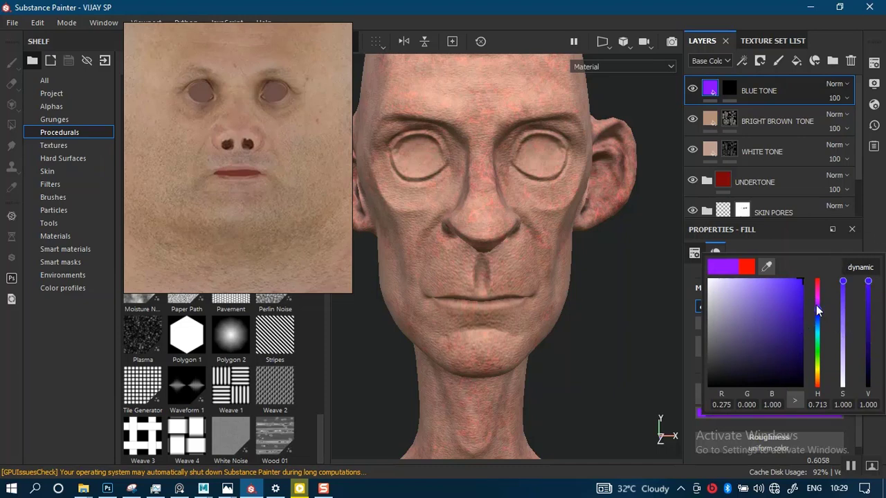
click(754, 411)
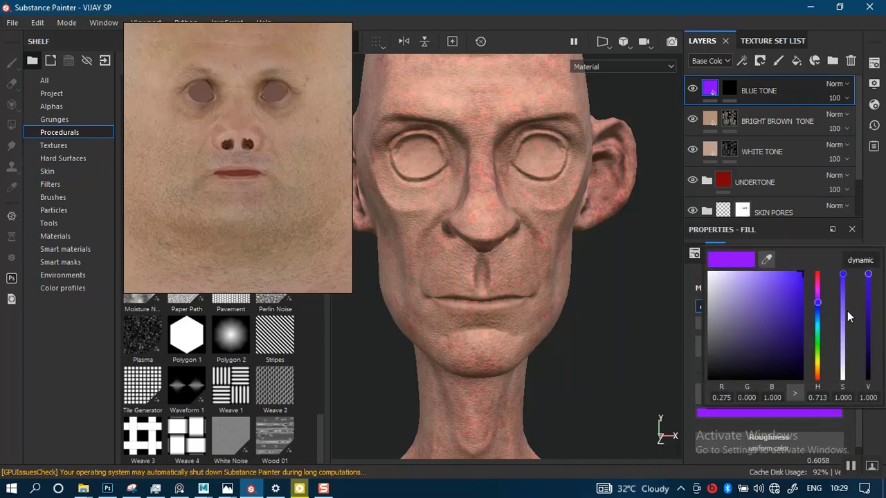
drag(867, 292, 870, 356)
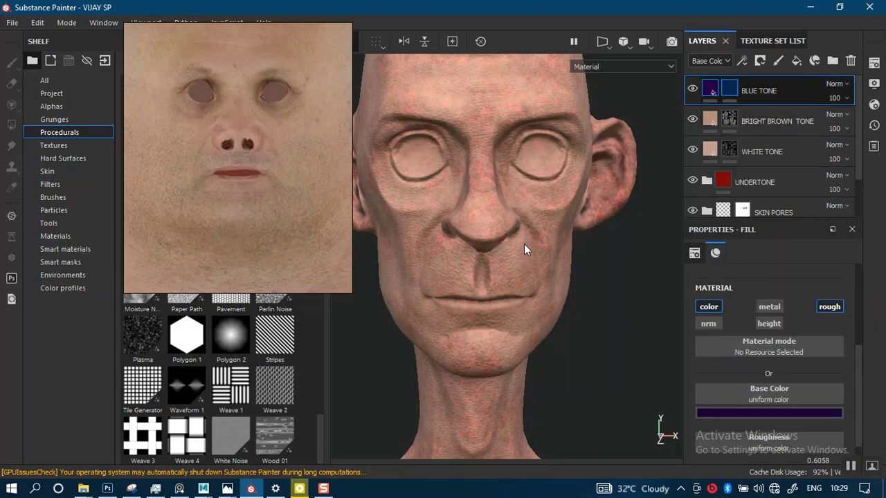
Step: Paint the BLUE TONE mask over the upper lip, chin and lower cheeks with brush size 5.08
click(731, 88)
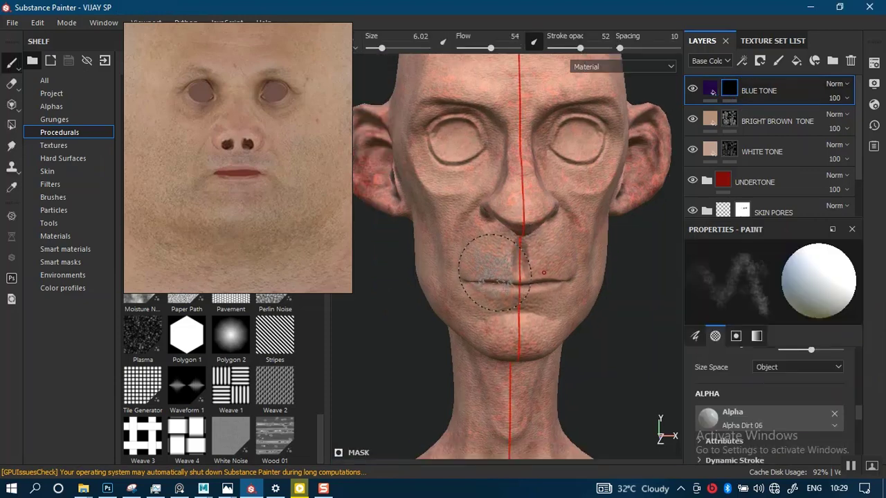
key(bracketleft)
alt+middle_drag(489, 290, 510, 250)
alt+right_drag(510, 249, 503, 383)
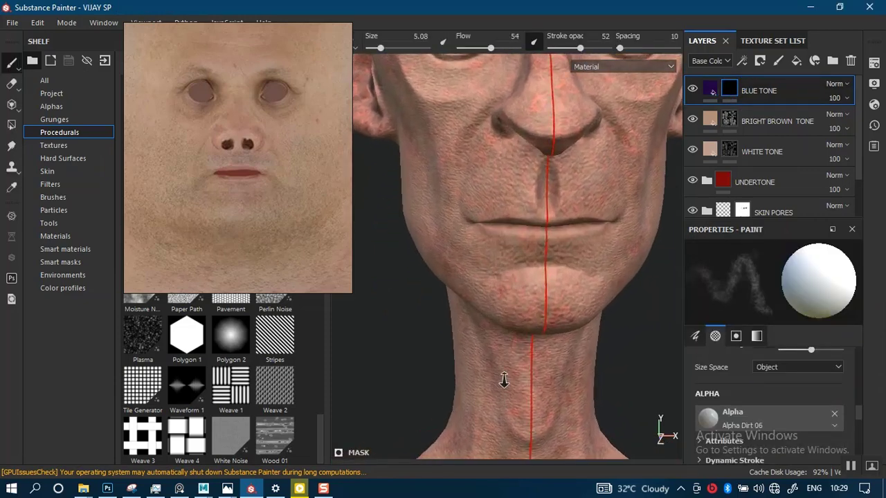
alt+drag(504, 384, 536, 377)
alt+middle_drag(485, 242, 491, 291)
alt+drag(491, 290, 471, 273)
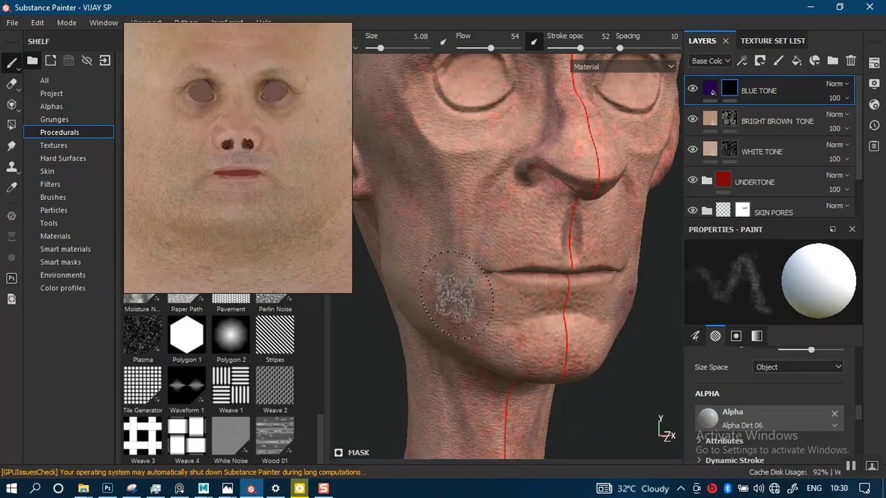
alt+middle_drag(457, 295, 461, 262)
alt+drag(461, 262, 475, 311)
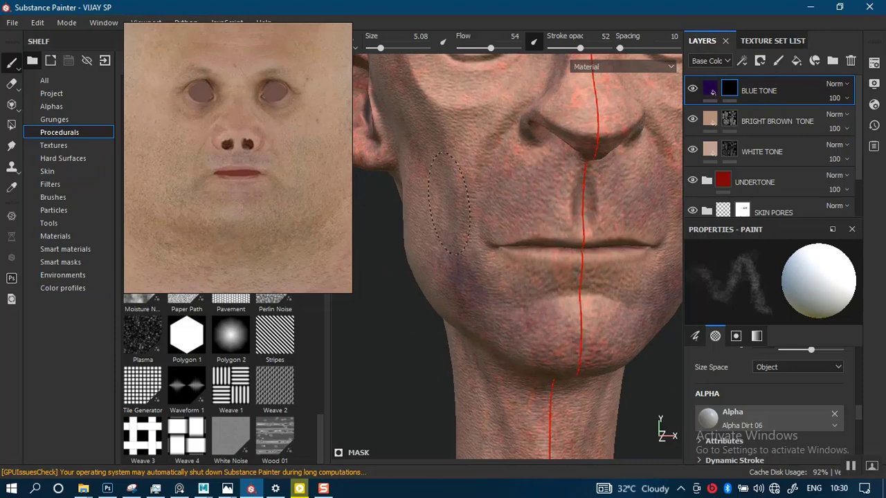
Step: Extend the BLUE TONE mask along the side of the jaw and cheek towards the ear
mouse_move(510, 317)
alt+mouse_down()
mouse_move(451, 241)
mouse_move(439, 272)
mouse_move(518, 267)
mouse_move(502, 281)
alt+mouse_up()
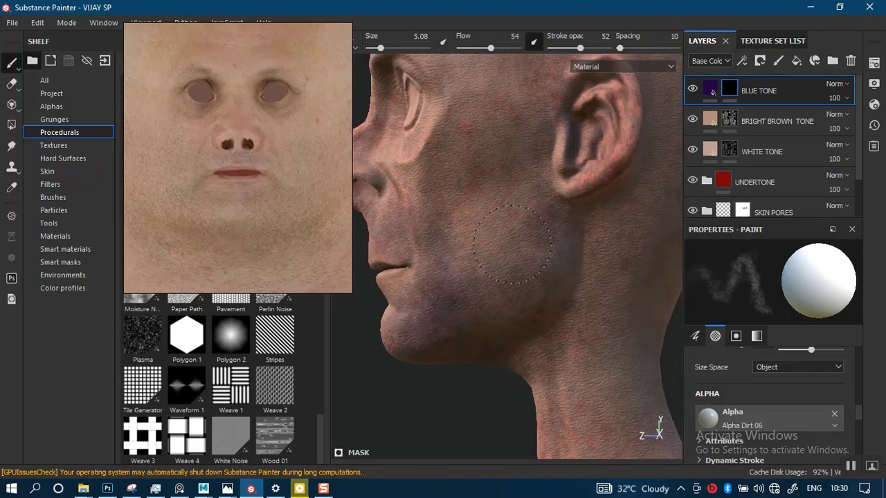
alt+drag(531, 300, 519, 318)
click(412, 232)
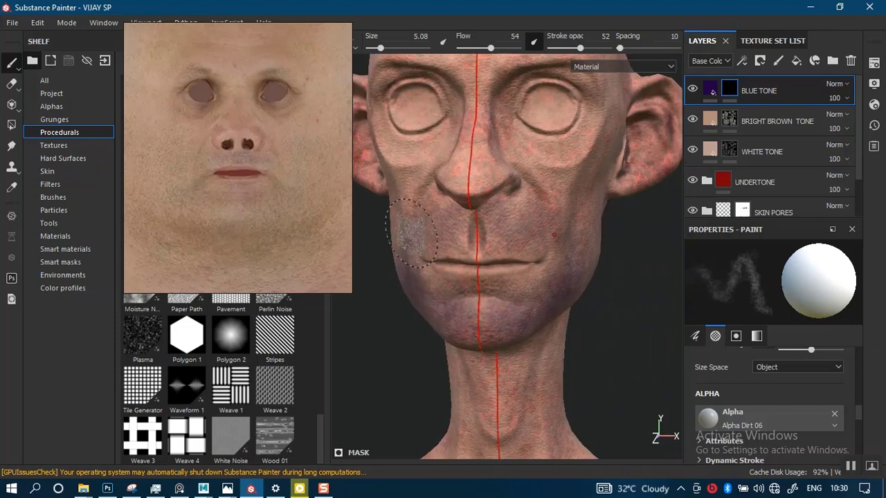
Step: Extend the BLUE TONE mask under the jaw and down the sides and front of the neck with brush size 3.44
key(bracketleft)
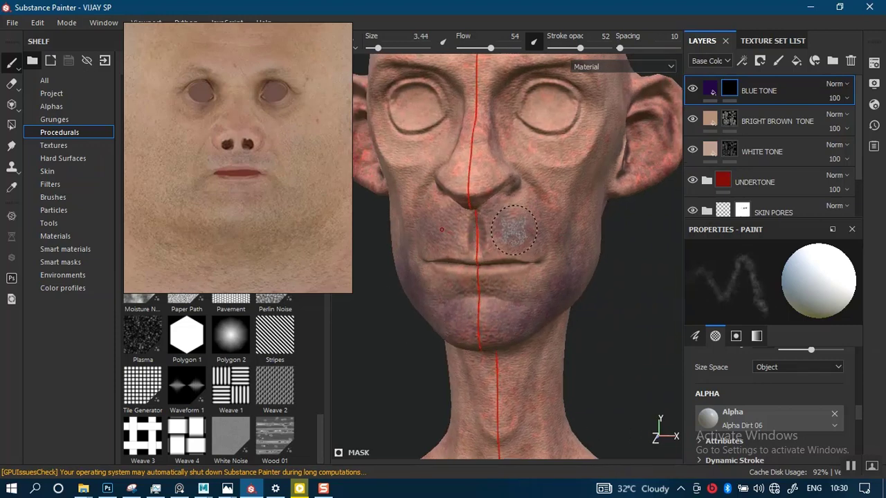
mouse_move(522, 247)
alt+mouse_down()
mouse_move(505, 273)
mouse_move(466, 295)
mouse_move(491, 259)
mouse_move(486, 244)
mouse_move(530, 261)
mouse_move(508, 263)
mouse_move(554, 265)
alt+mouse_up()
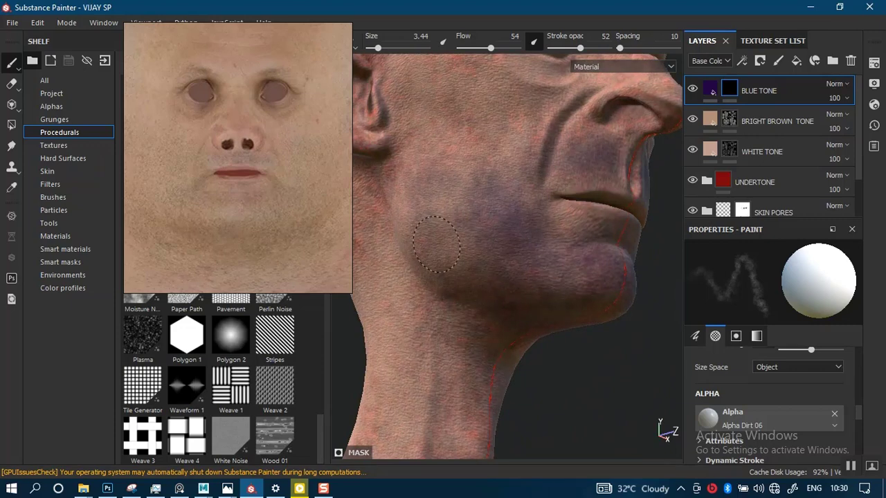
mouse_move(450, 256)
mouse_down()
mouse_move(419, 353)
mouse_move(408, 290)
mouse_move(450, 384)
mouse_move(465, 381)
mouse_move(496, 311)
mouse_move(475, 276)
mouse_up()
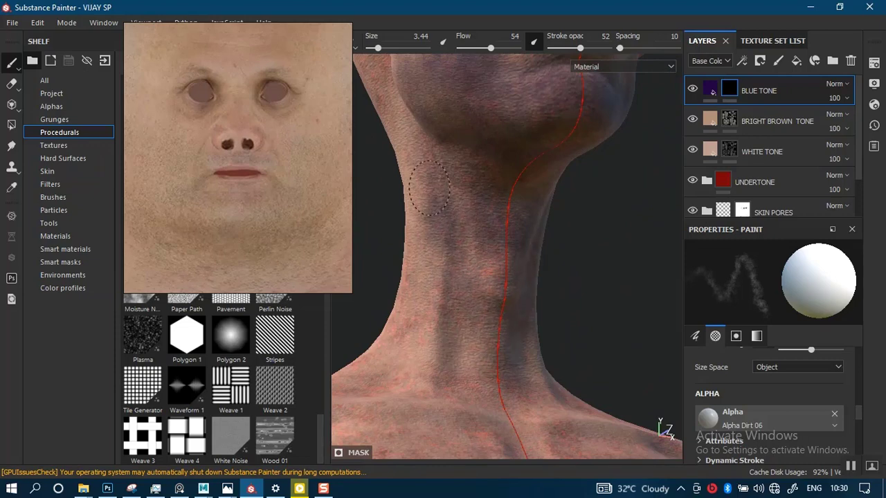
alt+drag(494, 284, 490, 317)
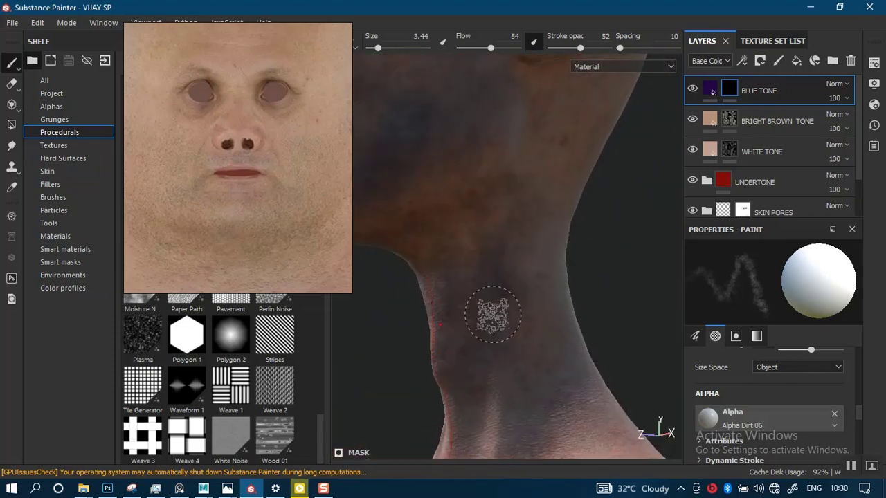
mouse_move(538, 233)
alt+mouse_down()
mouse_move(455, 233)
mouse_move(484, 231)
mouse_move(539, 257)
mouse_move(480, 191)
alt+mouse_up()
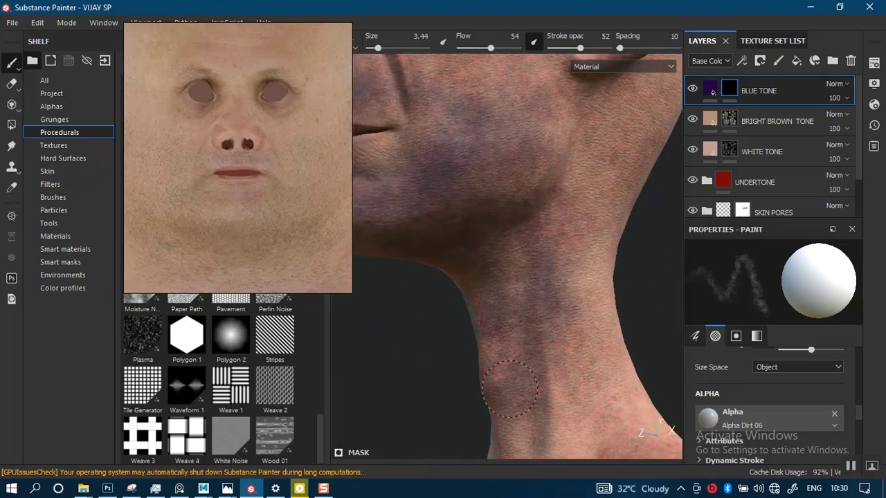
scroll(542, 188, down, 5)
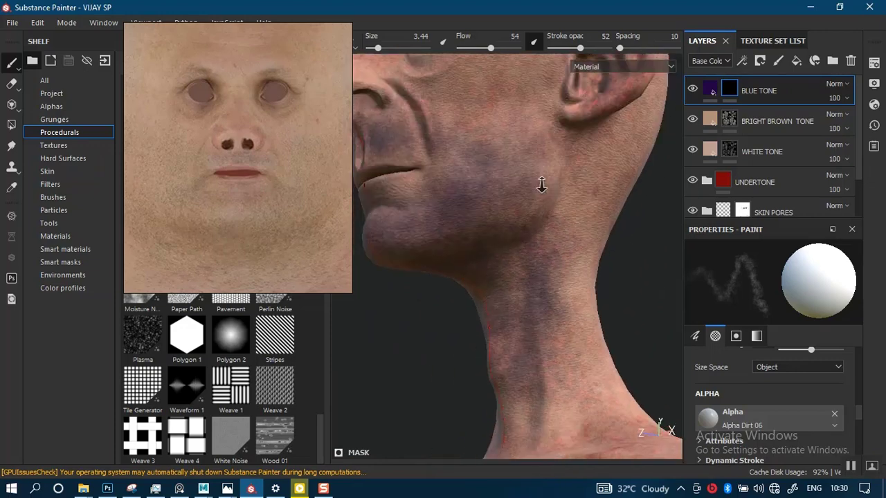
mouse_move(526, 291)
alt+mouse_down()
mouse_move(571, 301)
mouse_move(538, 286)
mouse_move(567, 292)
mouse_move(560, 281)
mouse_move(549, 285)
alt+mouse_up()
scroll(549, 286, up, 1)
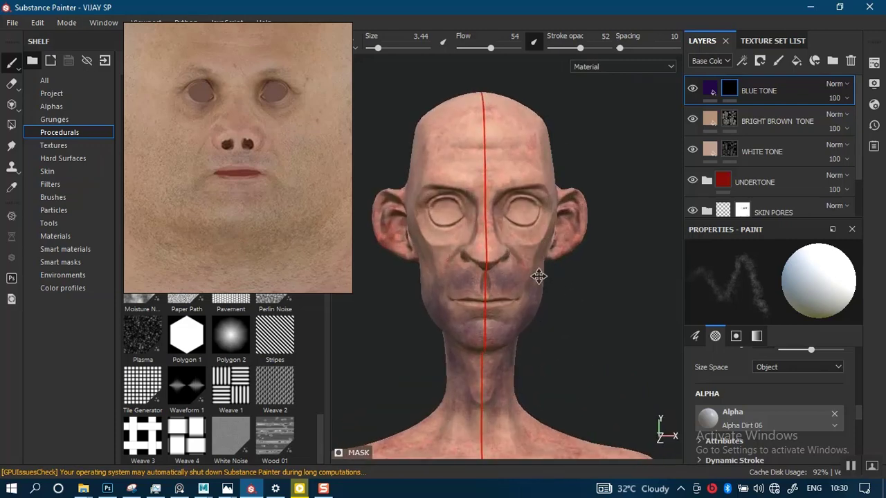
scroll(538, 277, up, 3)
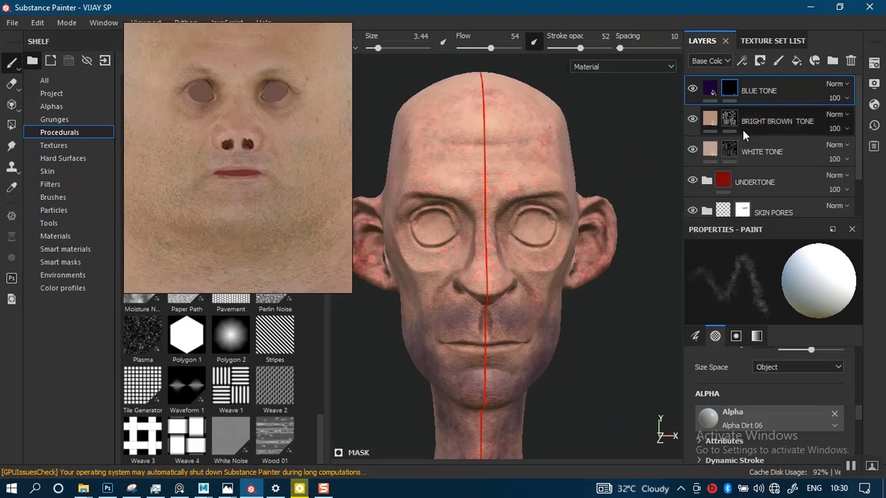
Step: Duplicate the BLUE TONE layer and replace the copy's painted mask with an empty black mask
key(ctrl+d)
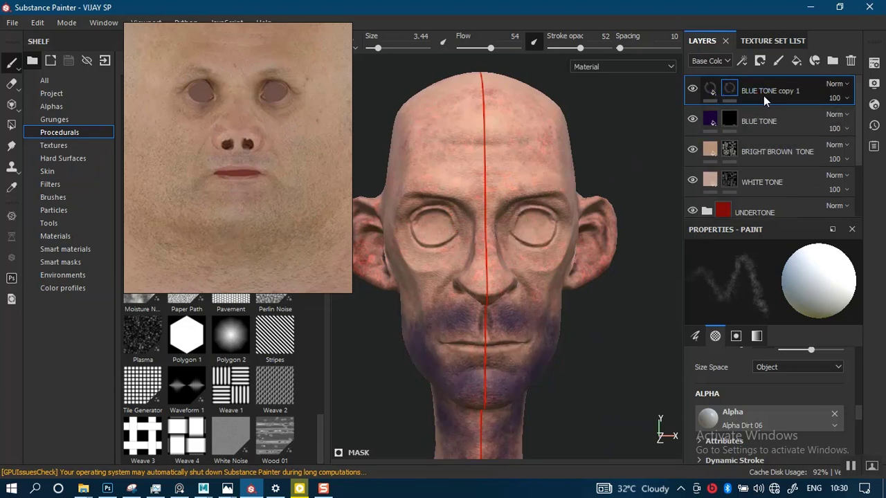
click(758, 120)
click(758, 91)
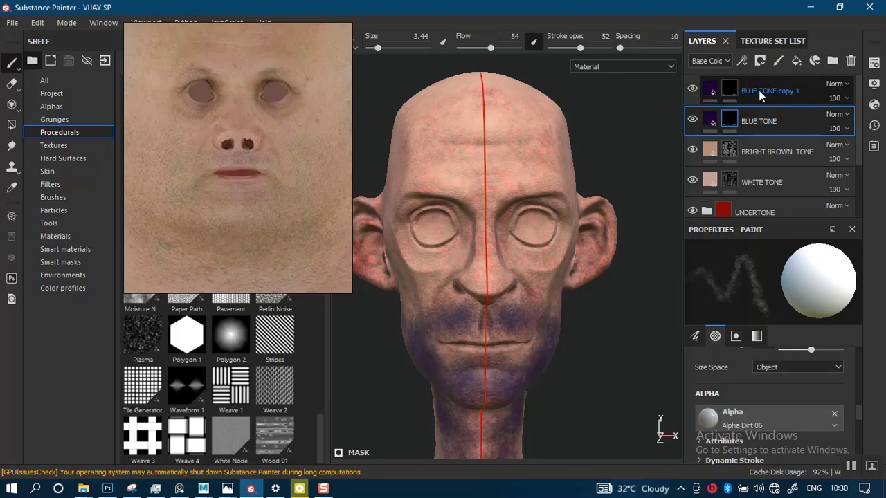
right_click(749, 91)
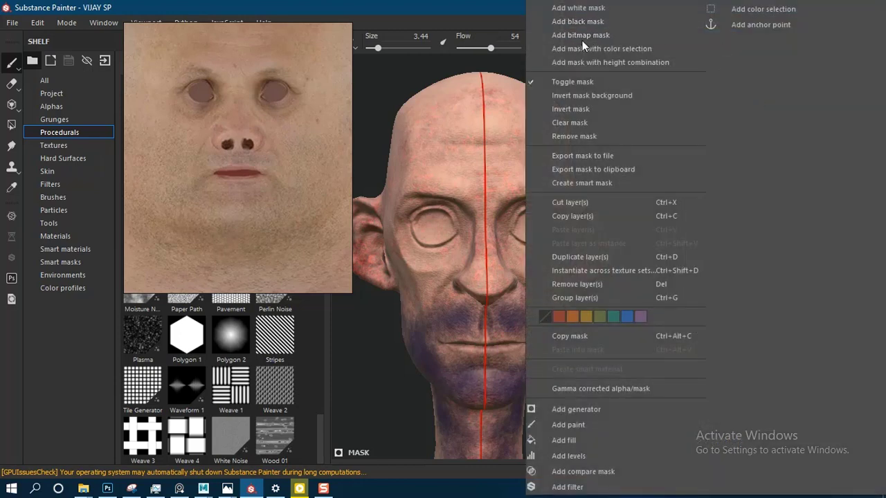
click(582, 22)
Step: Set the BLUE TONE copy 1 base color to a brown sampled beside the elderly reference face's eye, darkened to value 0.036
click(711, 87)
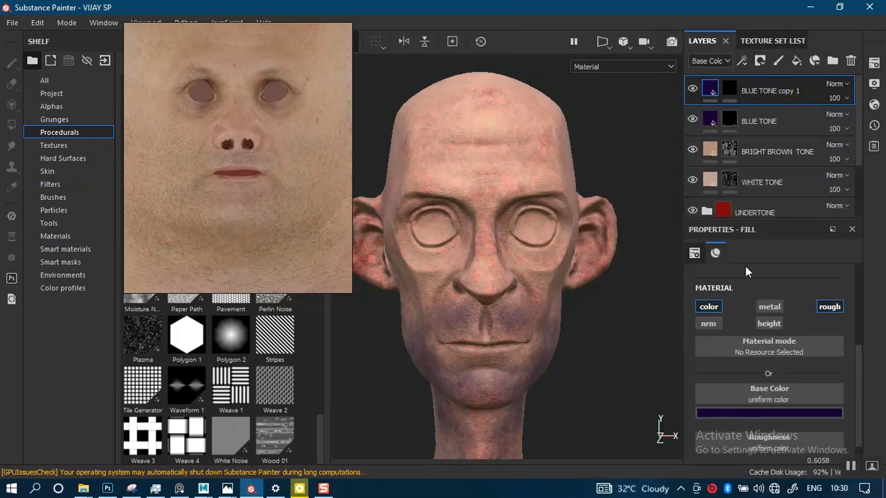
click(752, 413)
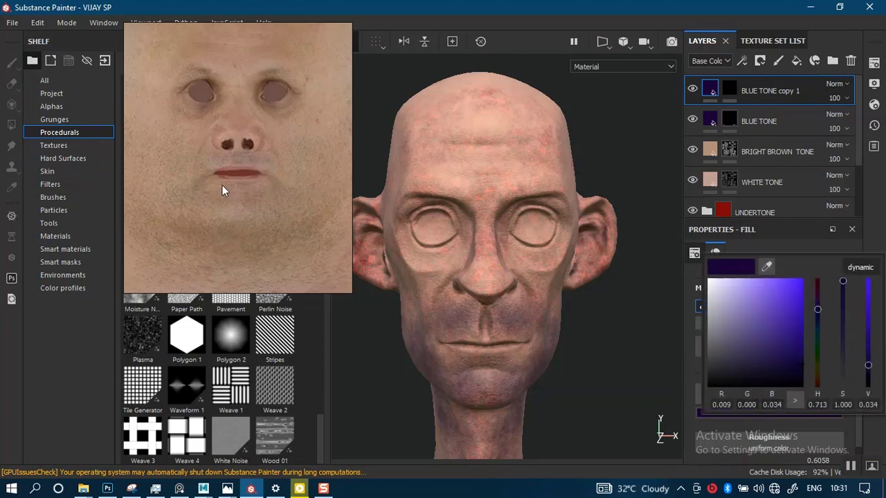
scroll(222, 184, down, 6)
middle_drag(230, 183, 291, 223)
middle_drag(198, 182, 226, 197)
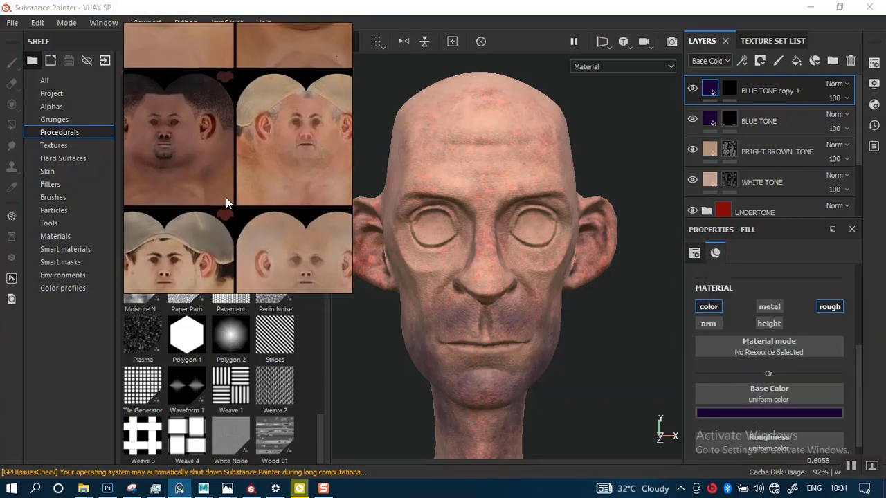
middle_drag(295, 142, 194, 190)
scroll(267, 241, up, 8)
click(792, 413)
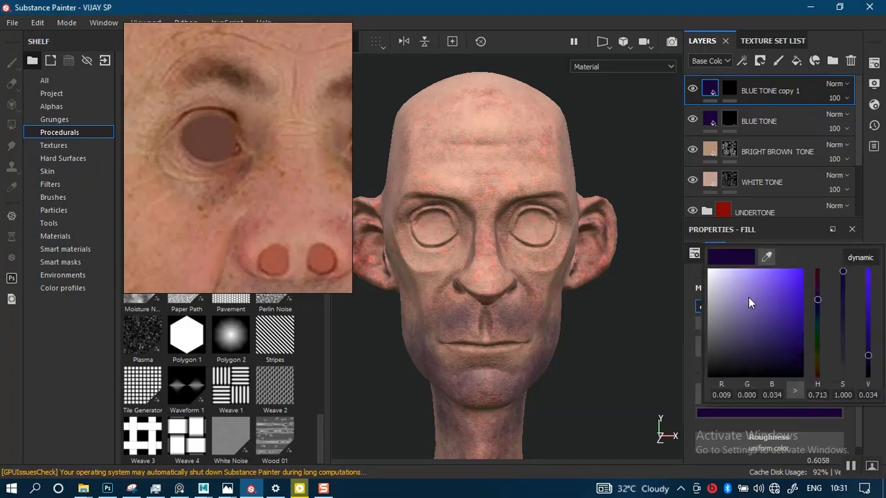
click(765, 256)
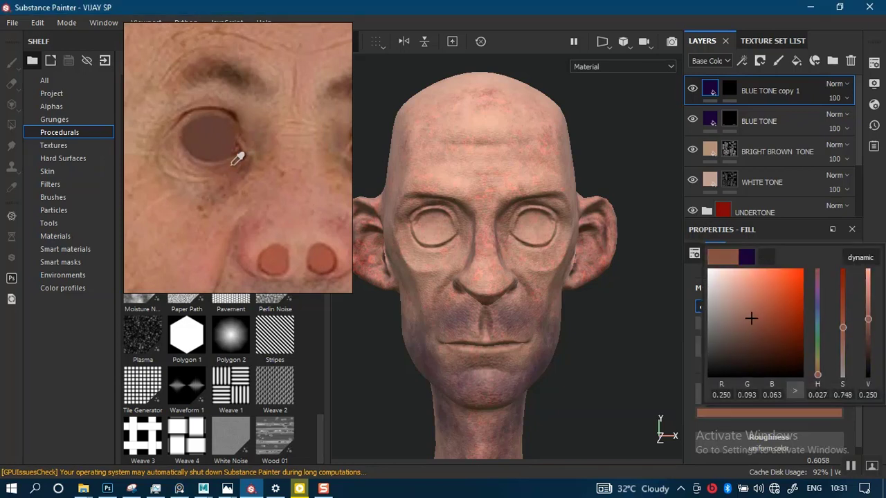
click(254, 157)
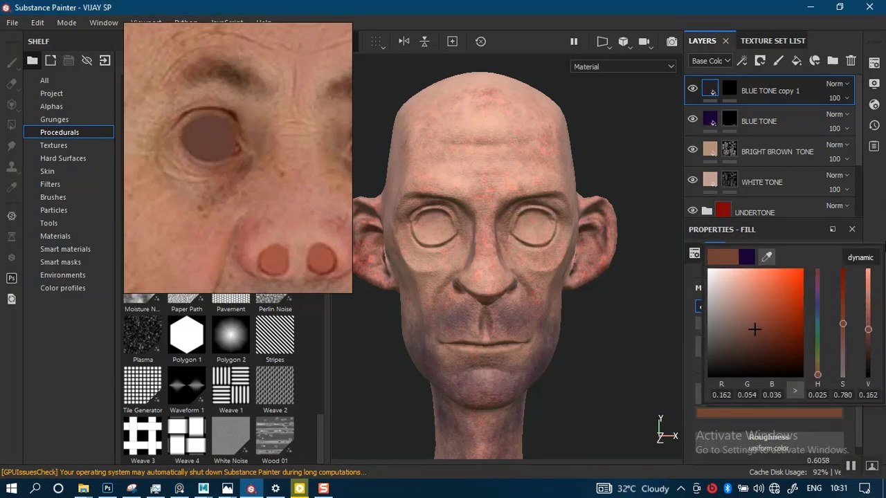
drag(865, 346, 869, 359)
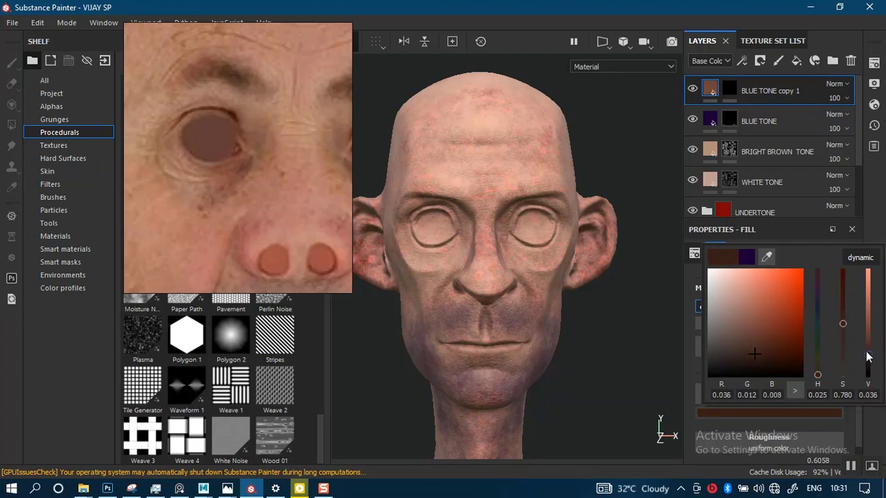
click(880, 191)
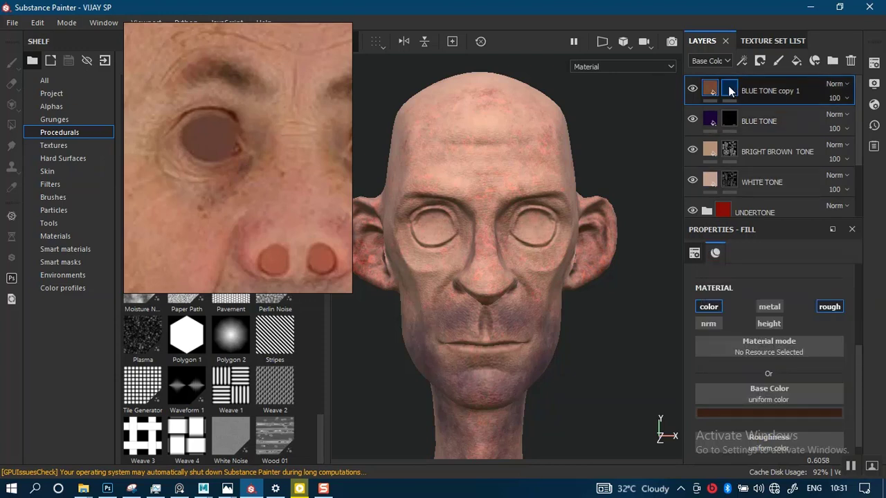
Step: Paint the BLUE TONE copy 1 mask around the eye sockets and inner eye corners with brush size 2.12
key(1)
mouse_move(510, 273)
alt+right_down()
mouse_move(502, 270)
mouse_move(525, 252)
mouse_move(512, 224)
mouse_move(484, 237)
alt+right_up()
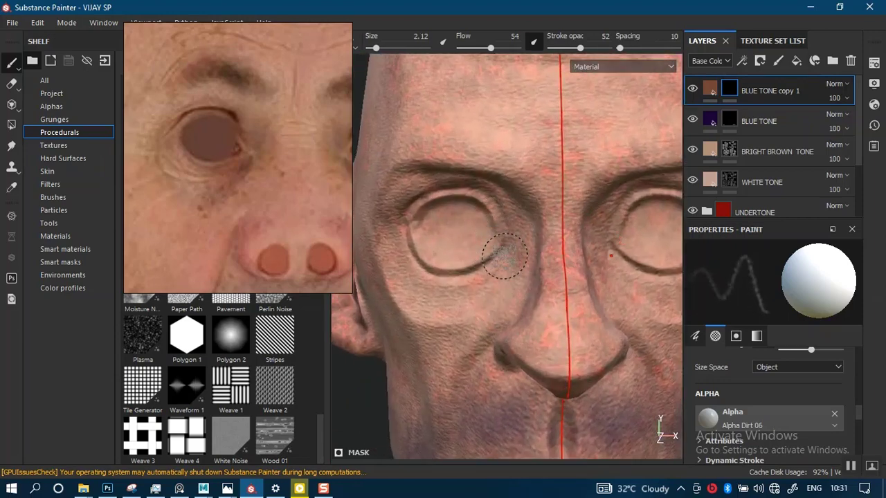
alt+middle_drag(484, 260, 499, 255)
alt+right_drag(485, 244, 500, 312)
alt+middle_drag(500, 206, 510, 255)
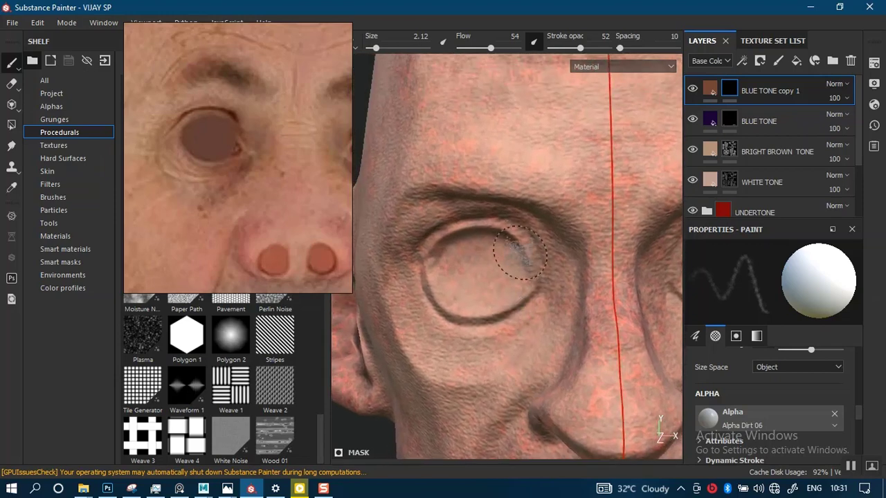
alt+right_drag(510, 255, 518, 301)
alt+drag(548, 282, 559, 265)
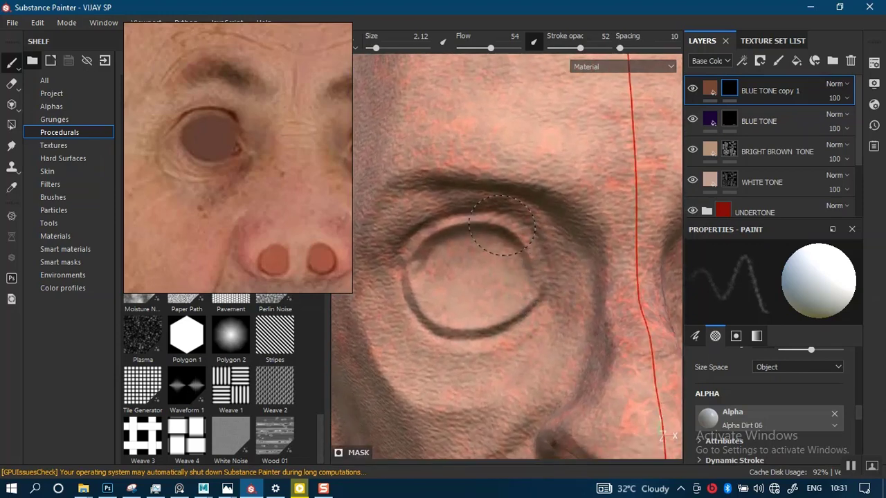
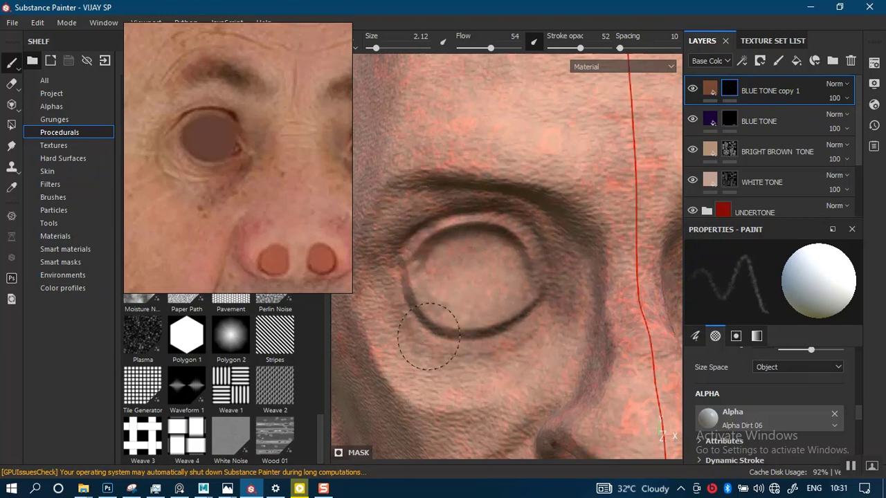
alt+right_drag(562, 263, 533, 95)
alt+middle_drag(577, 173, 520, 168)
mouse_move(519, 169)
alt+right_down()
mouse_move(526, 233)
mouse_move(447, 237)
alt+right_up()
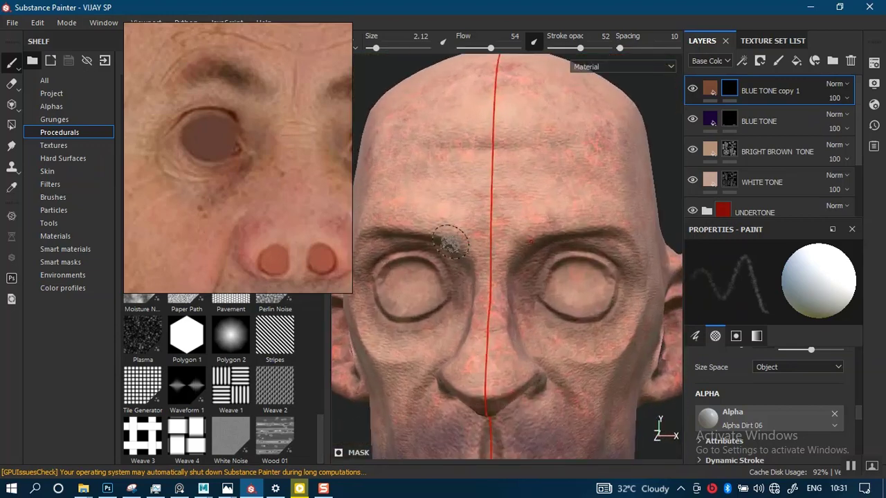
Step: Deepen the BLUE TONE copy 1 mask over the upper eyelids and towards the outer corners of the eyes
alt+middle_drag(447, 238, 466, 204)
alt+drag(466, 203, 487, 206)
alt+right_drag(487, 206, 489, 263)
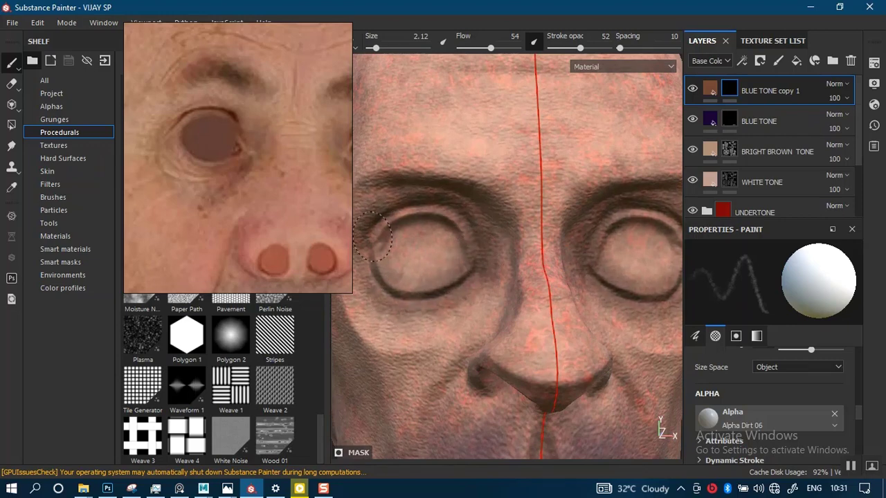
alt+right_drag(528, 280, 513, 120)
alt+middle_drag(518, 196, 485, 149)
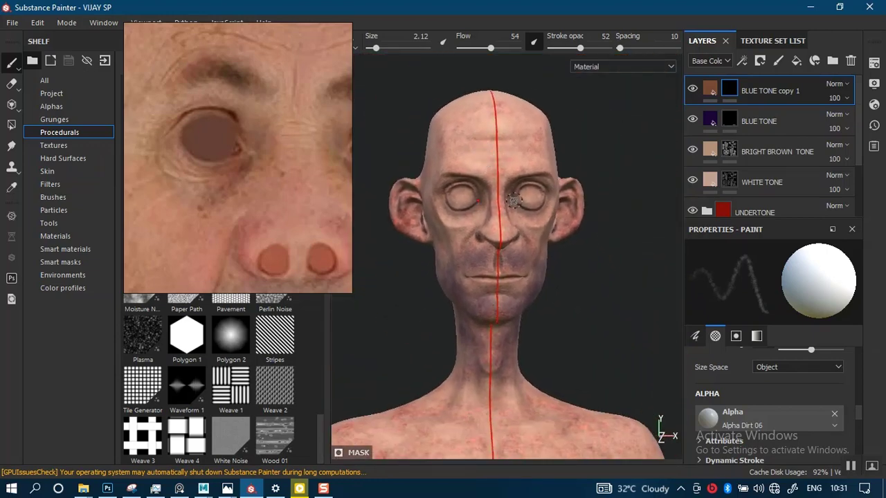
Step: Paint the BLUE TONE copy 1 mask along the eyebrow ridges with brush size 1.12
alt+right_drag(556, 220, 568, 314)
alt+middle_drag(553, 219, 586, 259)
alt+middle_drag(553, 214, 562, 224)
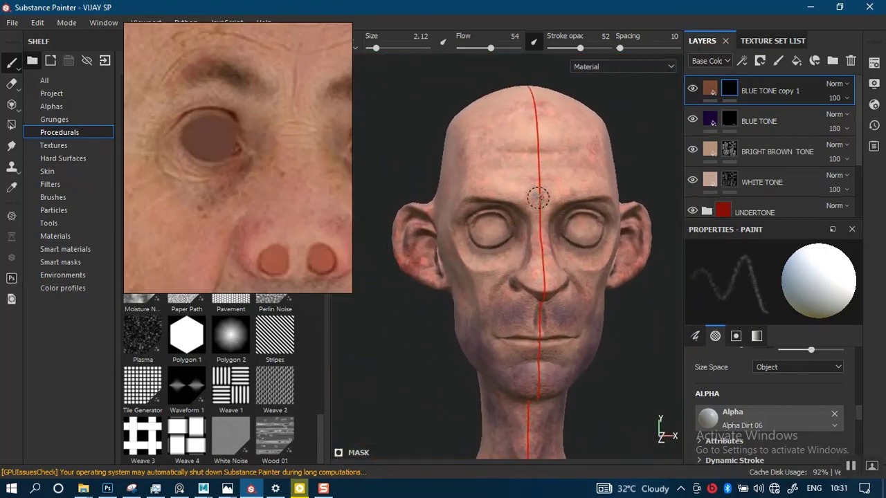
alt+middle_drag(539, 198, 545, 233)
alt+right_drag(545, 233, 554, 386)
alt+middle_drag(541, 213, 586, 338)
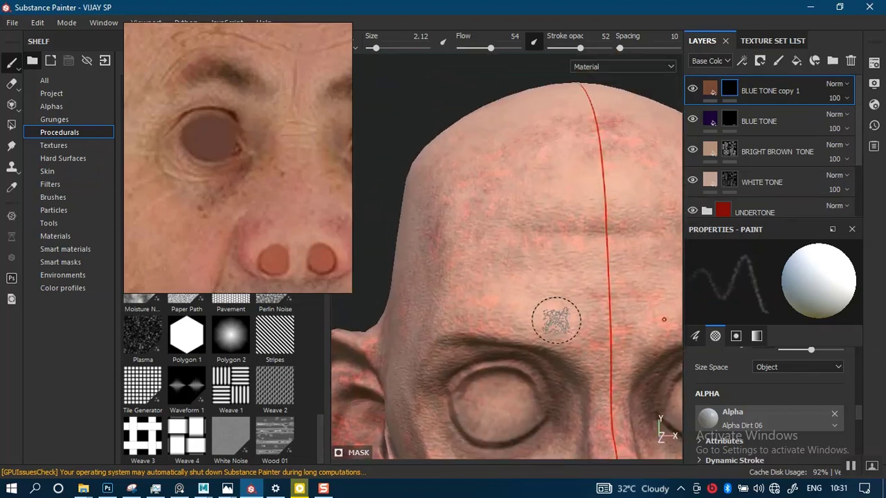
key(bracketleft)
key(bracketleft)
key(bracketleft)
key(bracketleft)
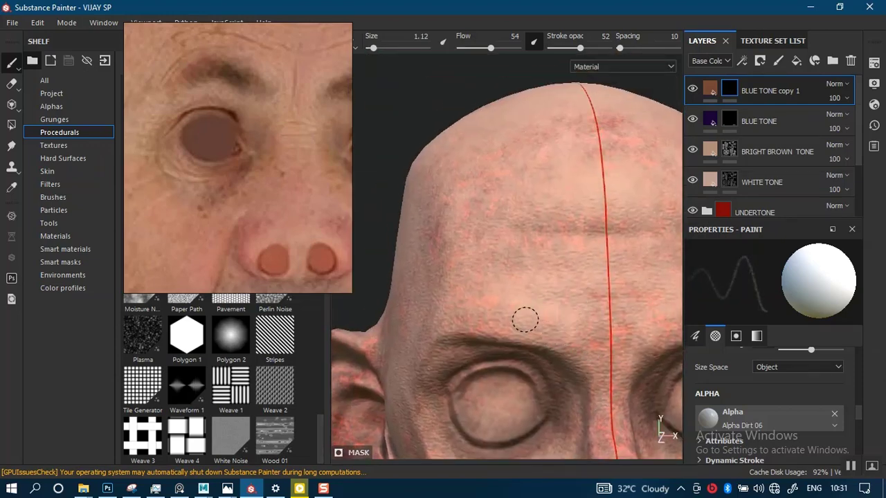
mouse_move(485, 319)
mouse_down()
mouse_move(569, 332)
mouse_move(558, 316)
mouse_move(495, 310)
mouse_move(584, 338)
mouse_up()
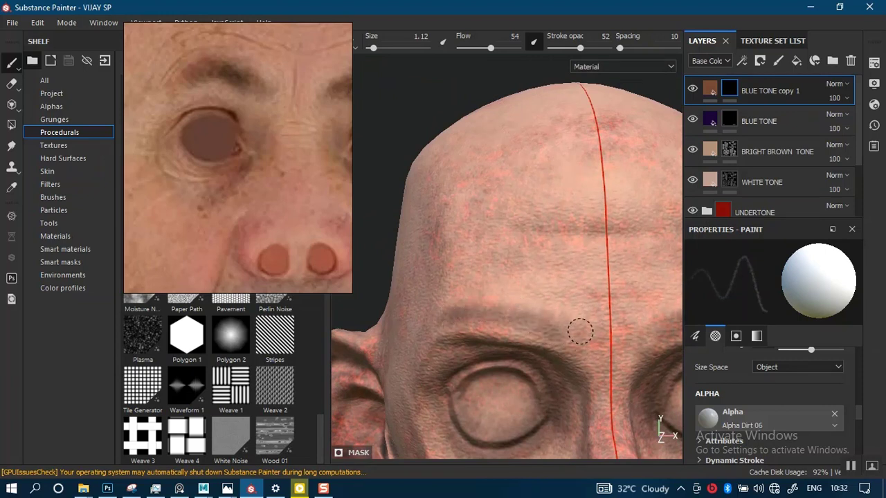
drag(584, 312, 526, 303)
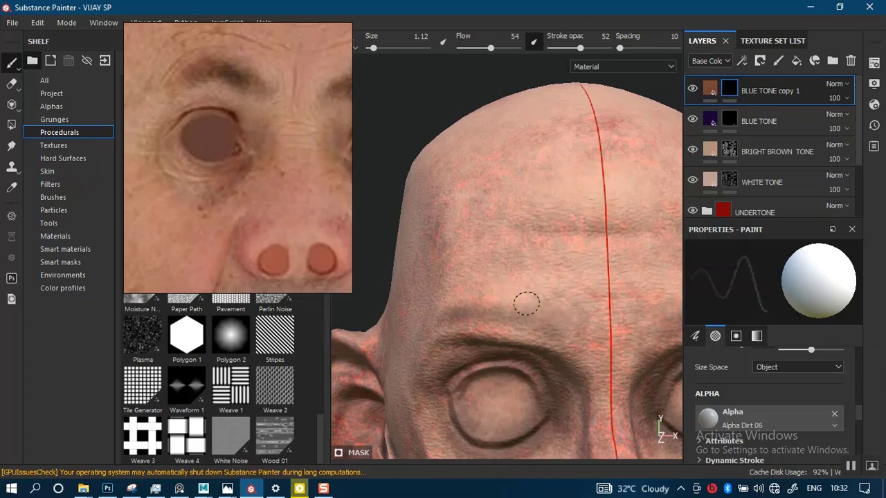
alt+right_drag(541, 299, 525, 263)
alt+middle_drag(534, 283, 475, 215)
alt+right_drag(536, 304, 558, 327)
alt+middle_drag(557, 327, 539, 251)
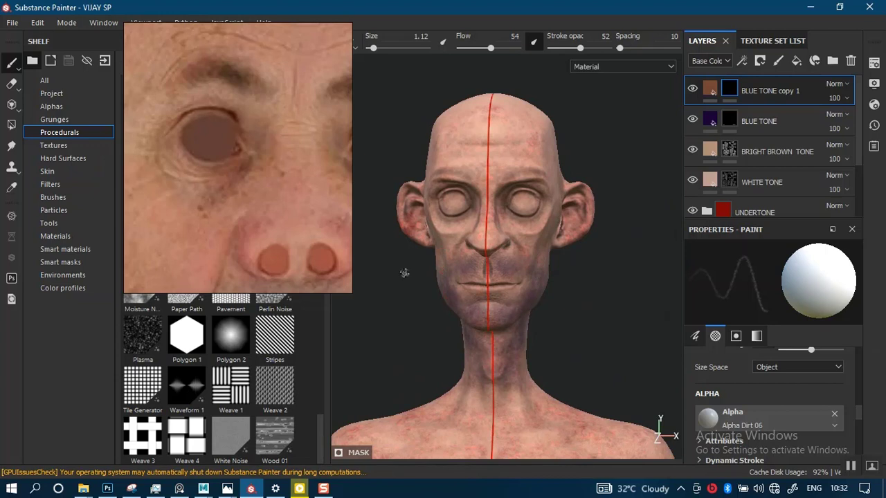
Step: Paint the BRIGHT BROWN TONE mask over the front of the ear with brush size 3.44 to cover the red
scroll(220, 178, down, 3)
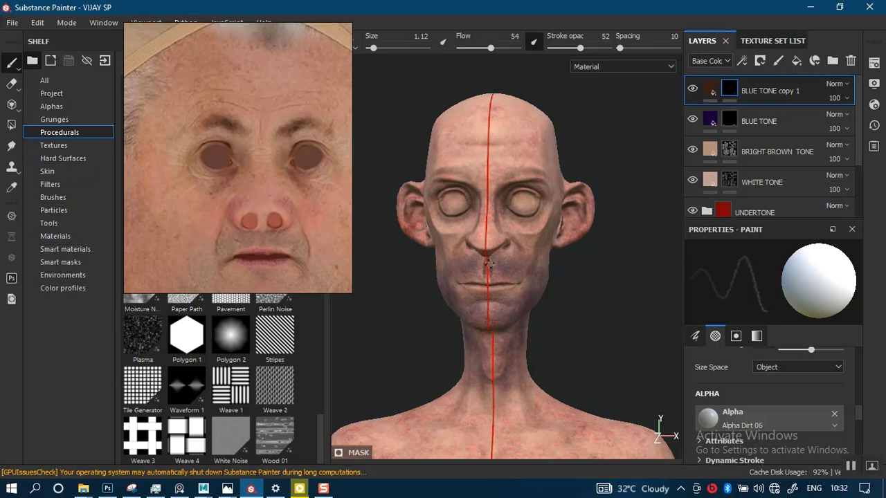
scroll(527, 213, up, 2)
alt+drag(527, 213, 756, 171)
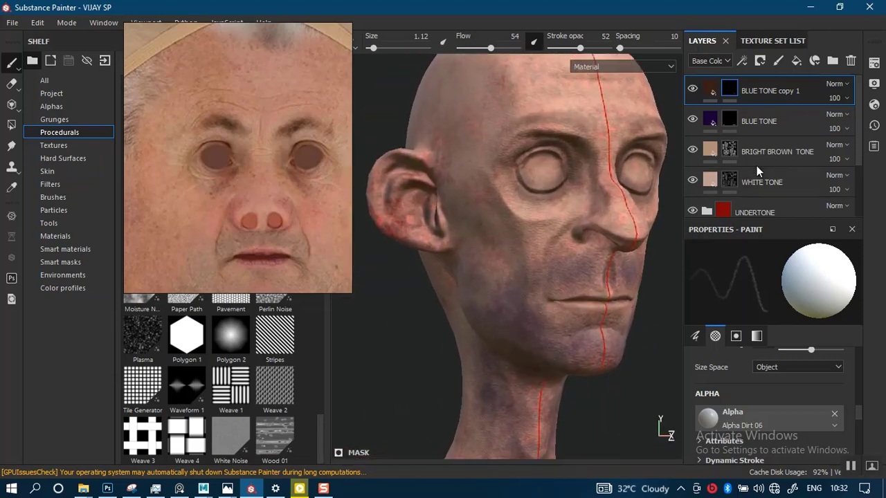
click(757, 156)
scroll(503, 206, up, 1)
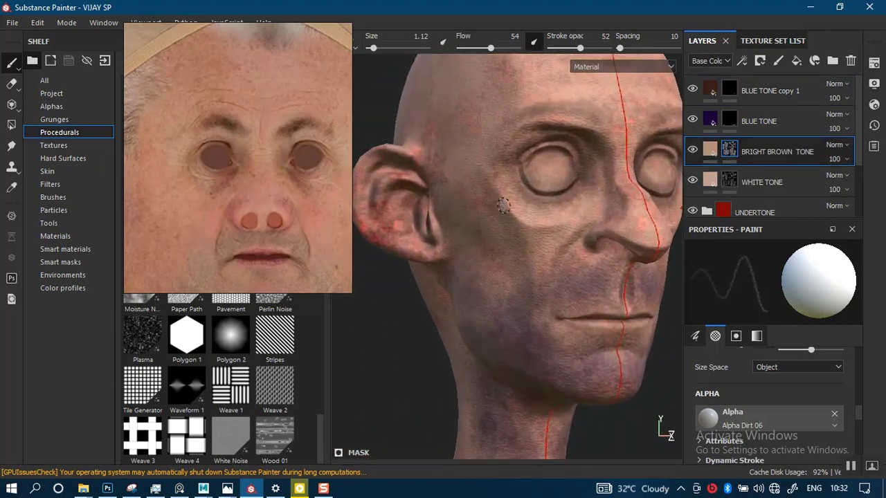
alt+middle_drag(503, 206, 531, 235)
key(bracketright)
key(bracketright)
key(bracketright)
key(bracketright)
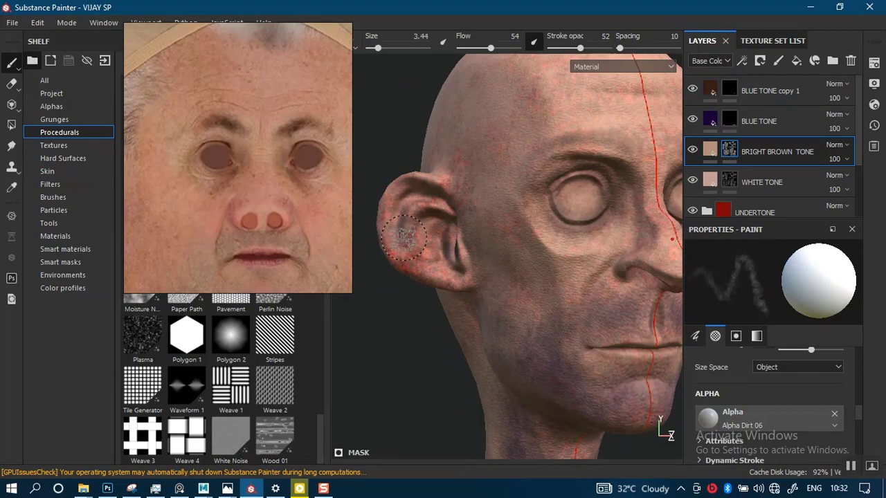
alt+middle_drag(458, 219, 514, 248)
scroll(498, 256, up, 1)
alt+drag(488, 273, 466, 298)
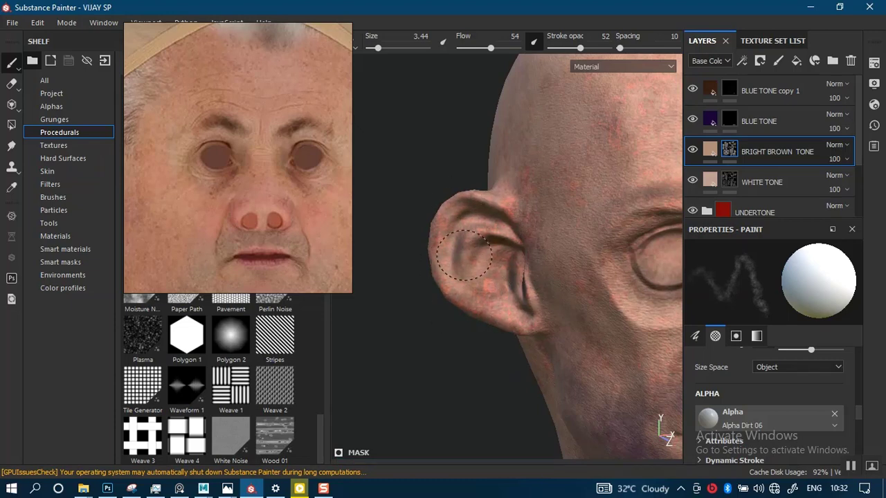
Step: Continue painting the BRIGHT BROWN TONE mask over the back of the ear and down towards the lobe
alt+drag(512, 304, 553, 263)
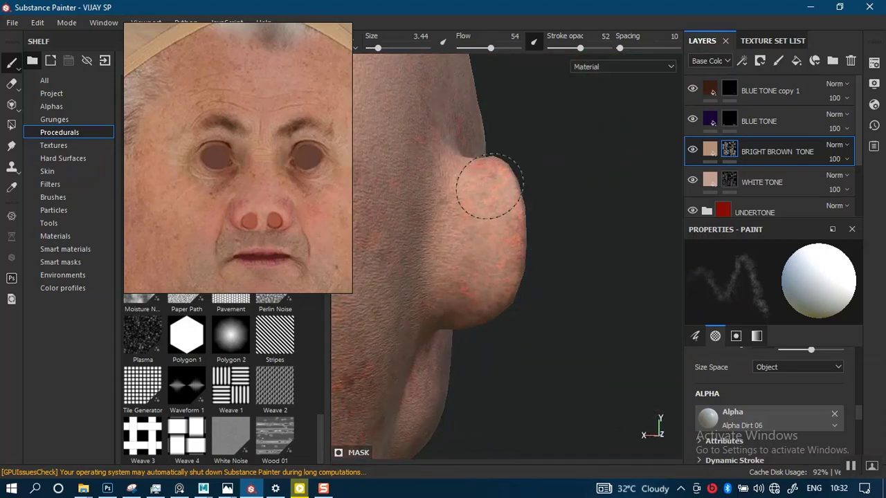
alt+drag(489, 185, 495, 233)
mouse_move(510, 297)
alt+mouse_down()
mouse_move(540, 277)
mouse_move(492, 263)
mouse_move(494, 231)
alt+mouse_up()
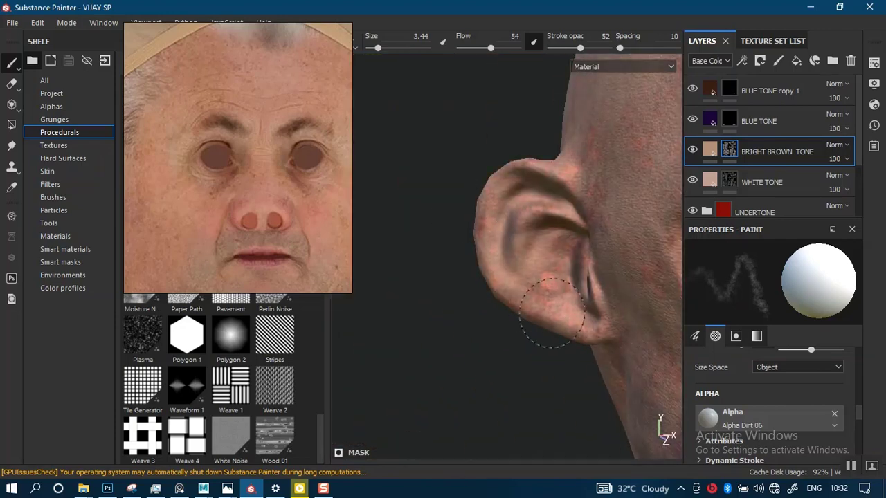
alt+right_drag(527, 265, 464, 263)
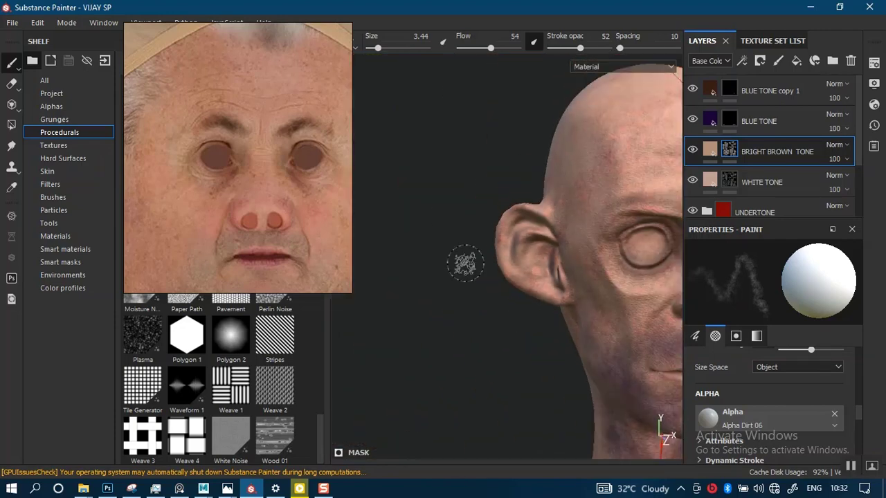
Step: Examine the whole head from the front and compare its skin tones with the bald reference face
alt+right_drag(497, 113, 514, 210)
alt+middle_drag(514, 210, 420, 209)
alt+right_drag(420, 209, 517, 279)
alt+shift+drag(517, 279, 513, 292)
alt+middle_drag(524, 289, 505, 247)
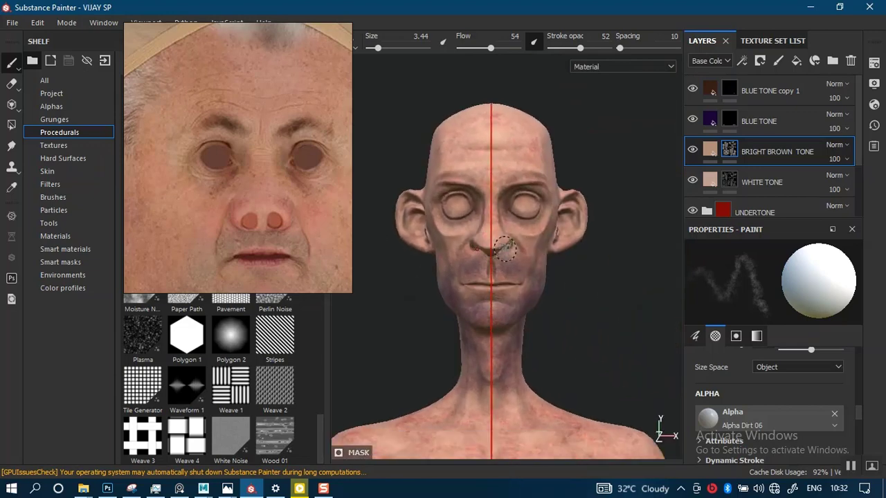
alt+right_drag(508, 284, 514, 336)
mouse_move(514, 336)
alt+middle_down()
mouse_move(540, 144)
mouse_move(525, 195)
mouse_move(512, 332)
alt+middle_up()
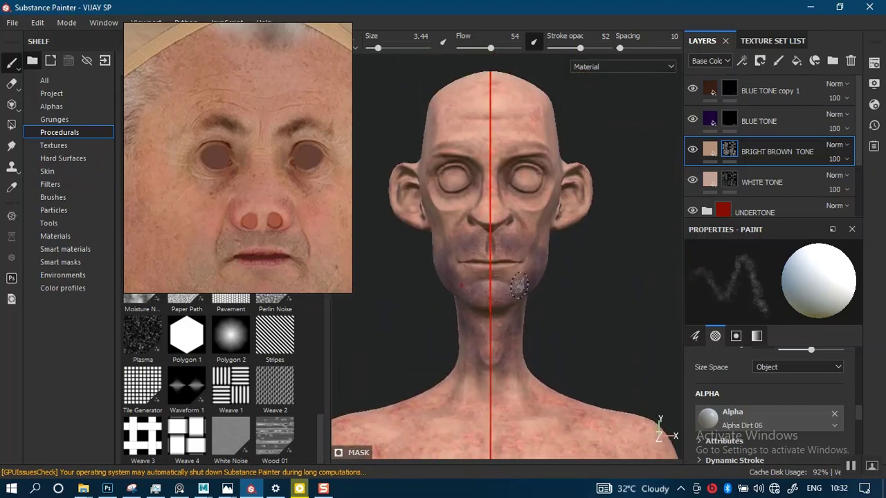
scroll(246, 176, down, 6)
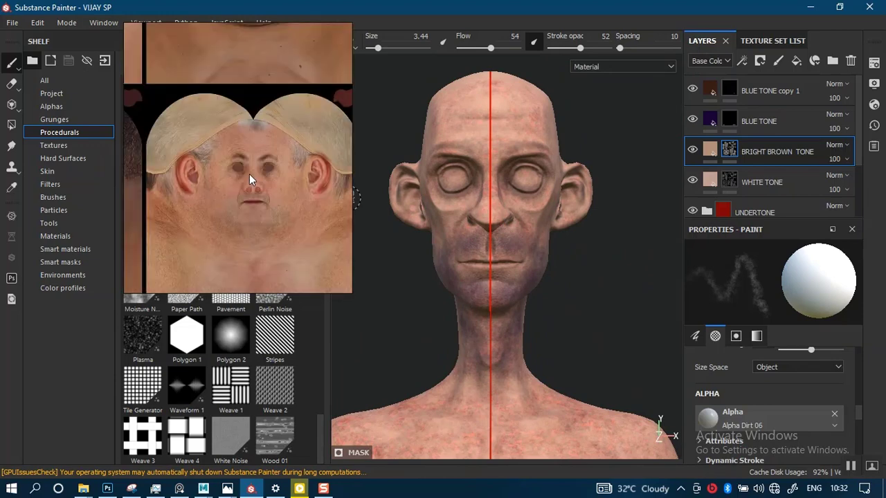
middle_drag(267, 210, 263, 164)
scroll(253, 200, up, 5)
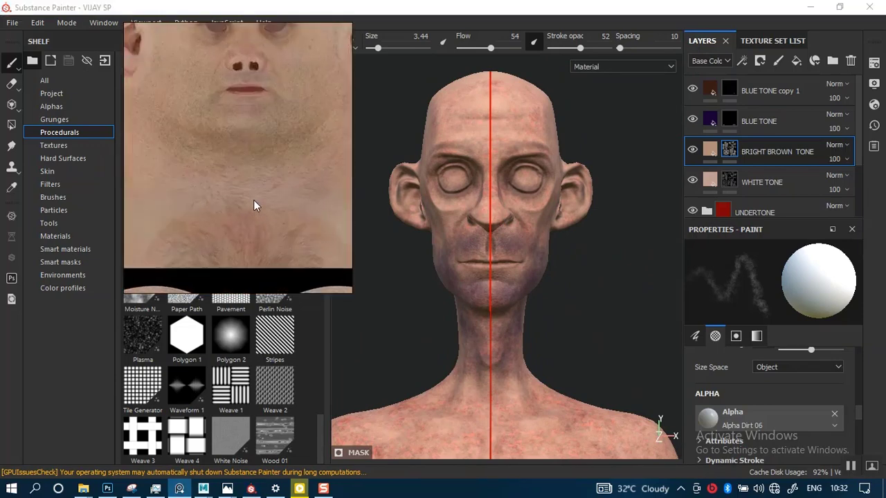
middle_drag(253, 200, 247, 241)
scroll(245, 229, up, 3)
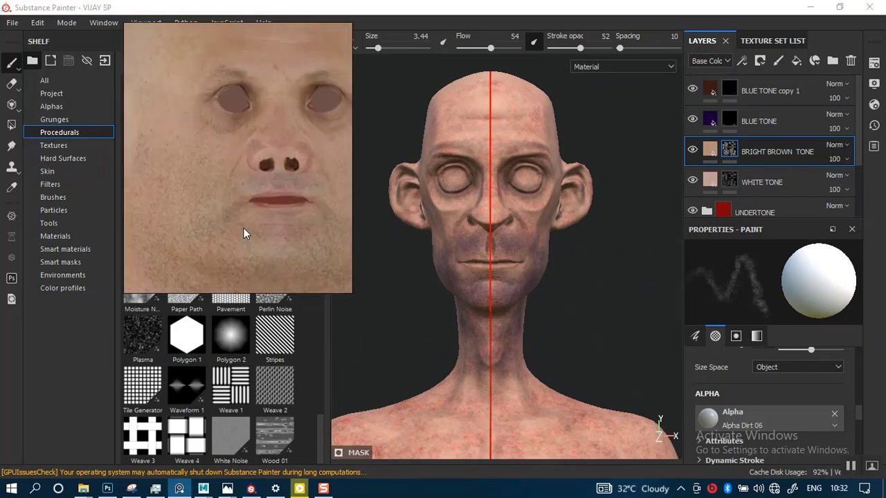
middle_drag(248, 198, 256, 237)
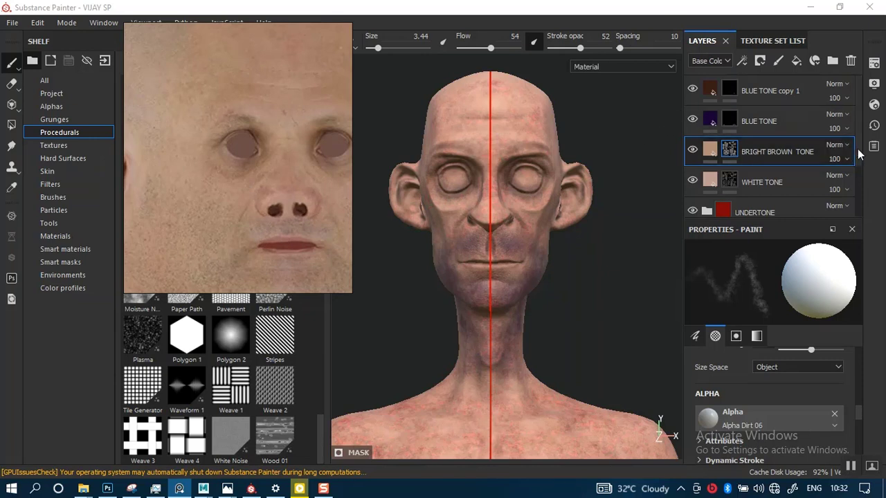
Step: Duplicate the BLUE TONE copy 1 layer and rename the original DARK BROWN EYES
click(771, 91)
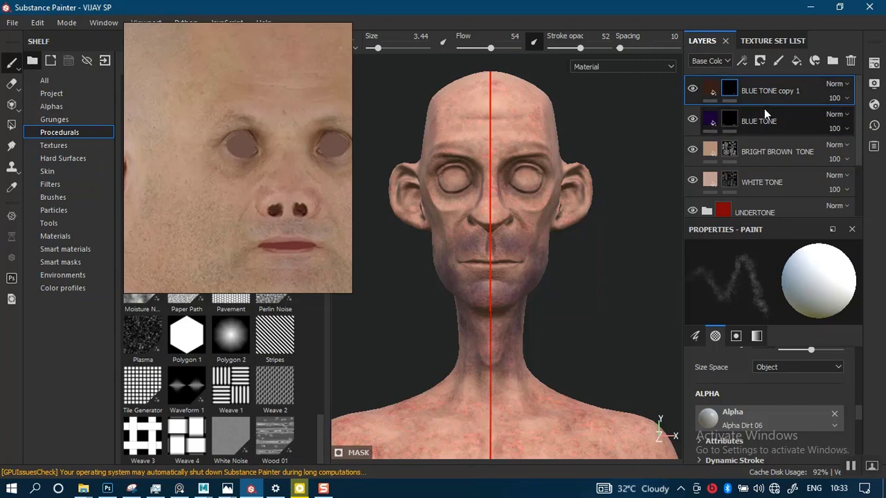
key(ctrl+d)
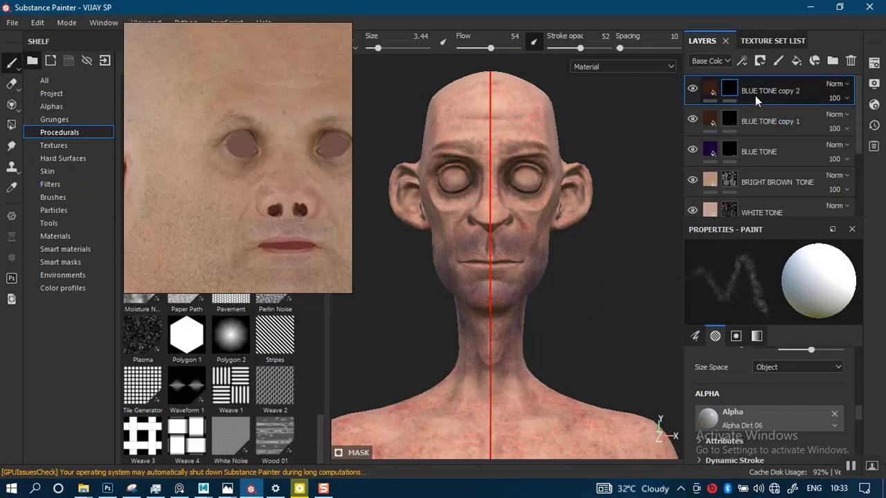
double_click(765, 118)
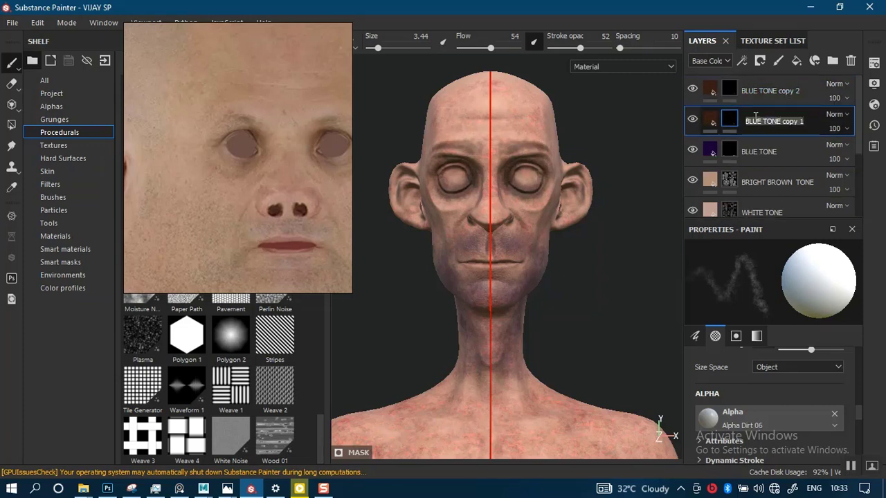
text(DARK BROWN EYES)
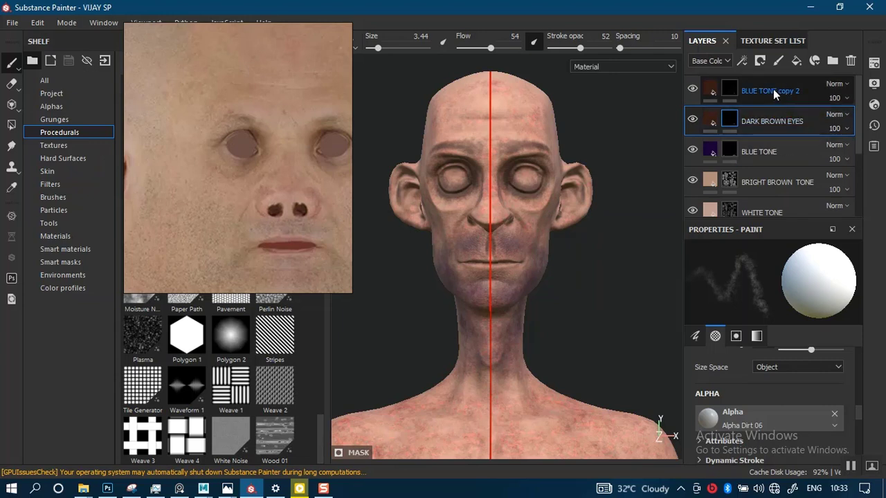
Step: Rename the BLUE TONE copy 2 layer YELLOW TONE and clear its mask
double_click(772, 90)
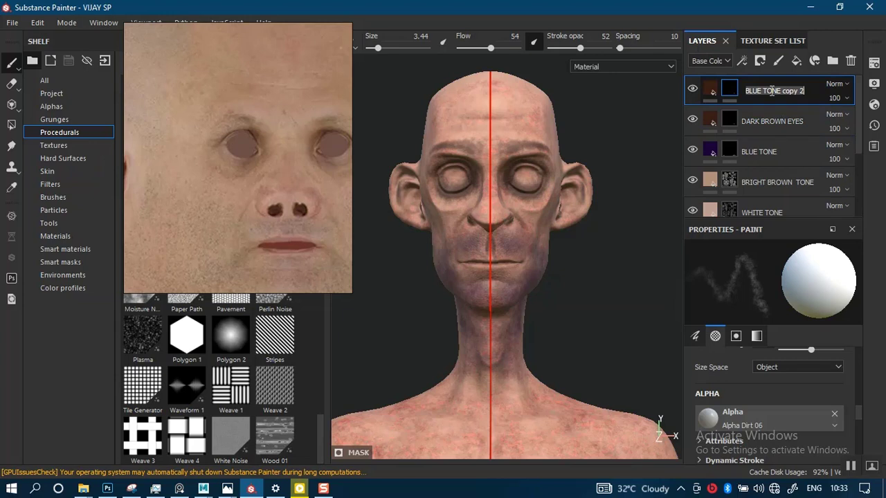
text(YELLOW TONE)
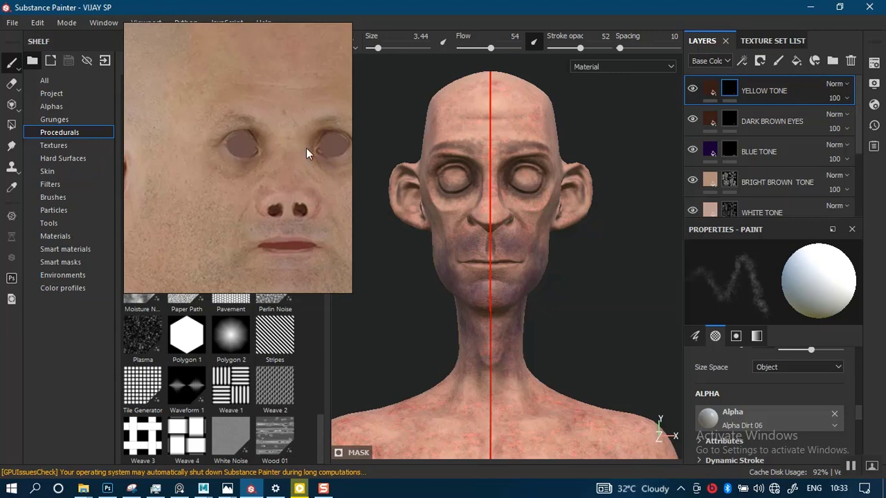
right_click(729, 90)
click(741, 110)
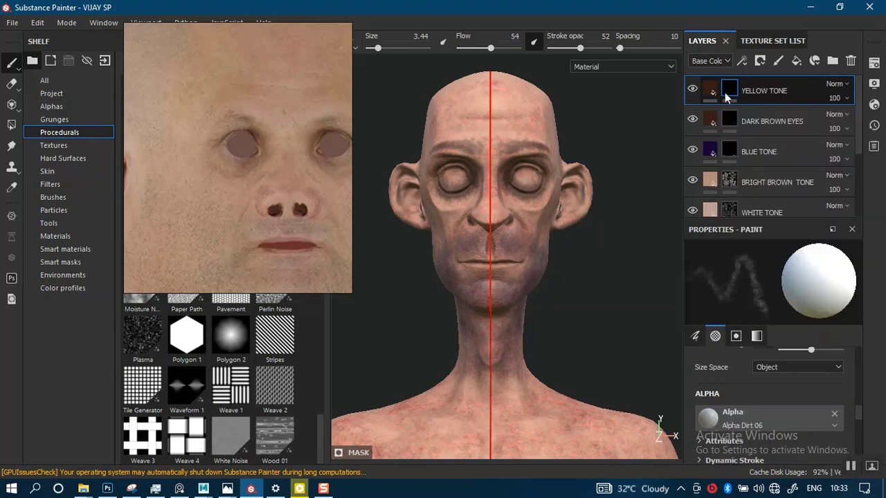
Step: Set the YELLOW TONE base color to a tan sampled from the bald reference face's forehead, RGB 0.371, 0.223, 0.136
click(712, 89)
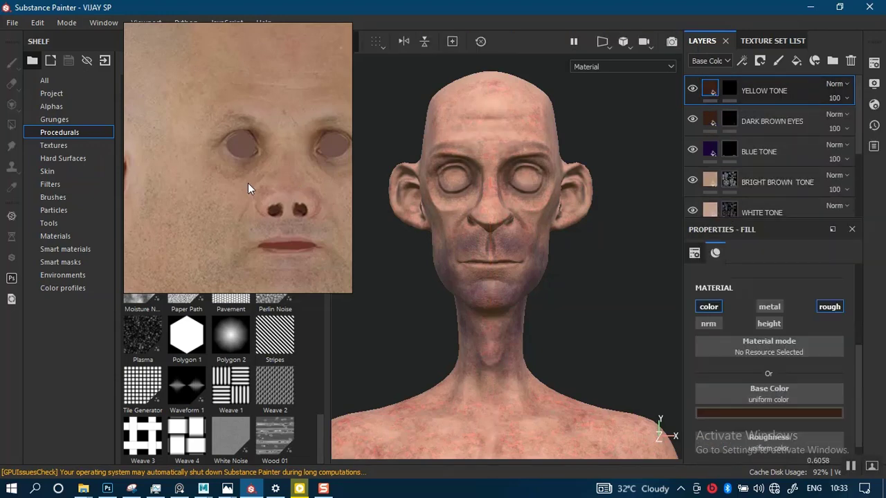
scroll(248, 183, up, 3)
middle_drag(248, 182, 261, 207)
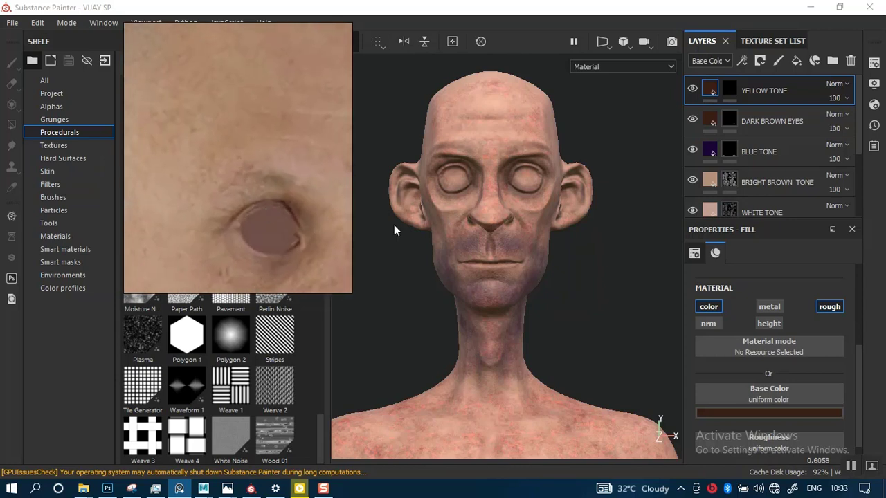
click(781, 414)
click(766, 263)
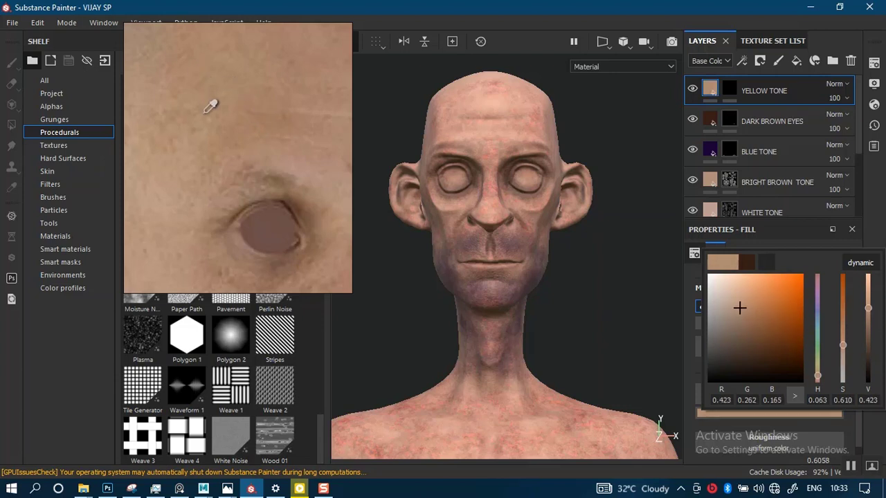
click(221, 94)
scroll(222, 122, down, 3)
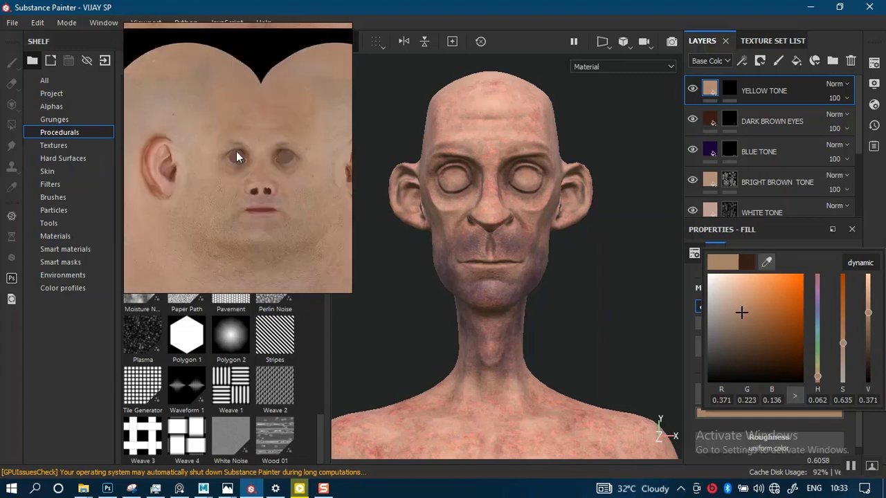
click(265, 220)
scroll(252, 207, down, 2)
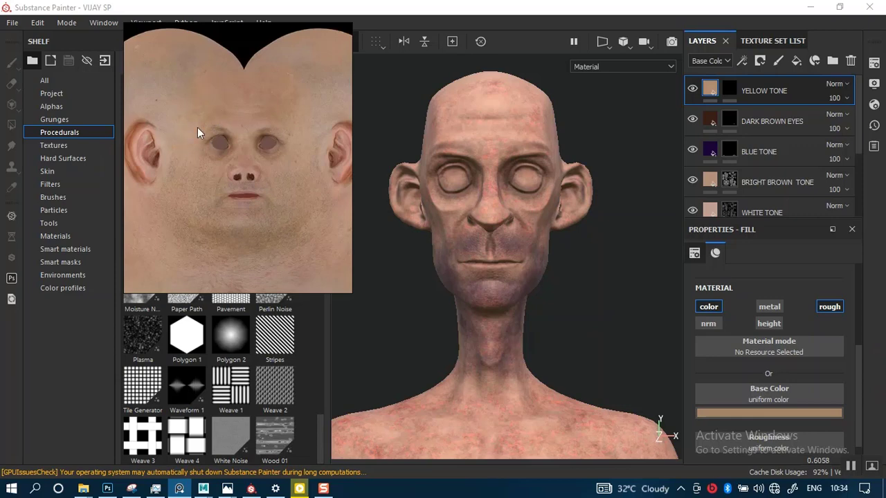
Step: Examine the other faces on the reference sheet for yellowish skin tones, including the young man's face and the bottom-row pale face
scroll(218, 130, down, 6)
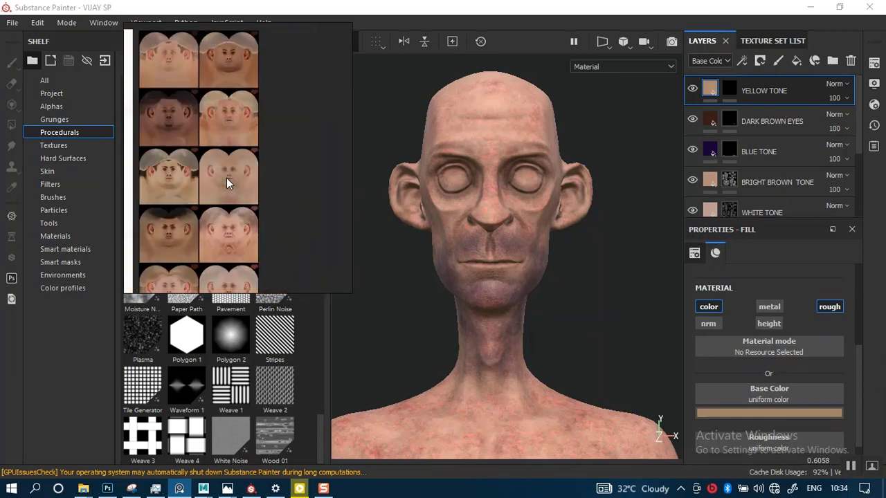
scroll(252, 194, up, 5)
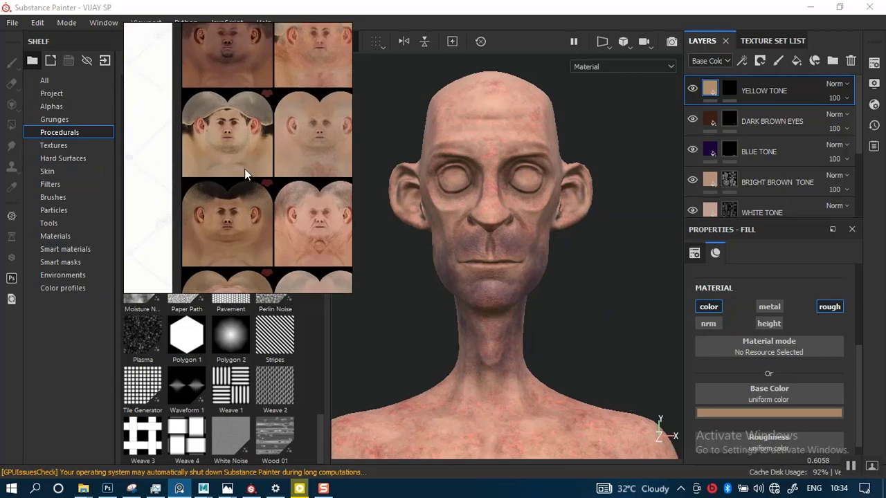
scroll(243, 180, up, 4)
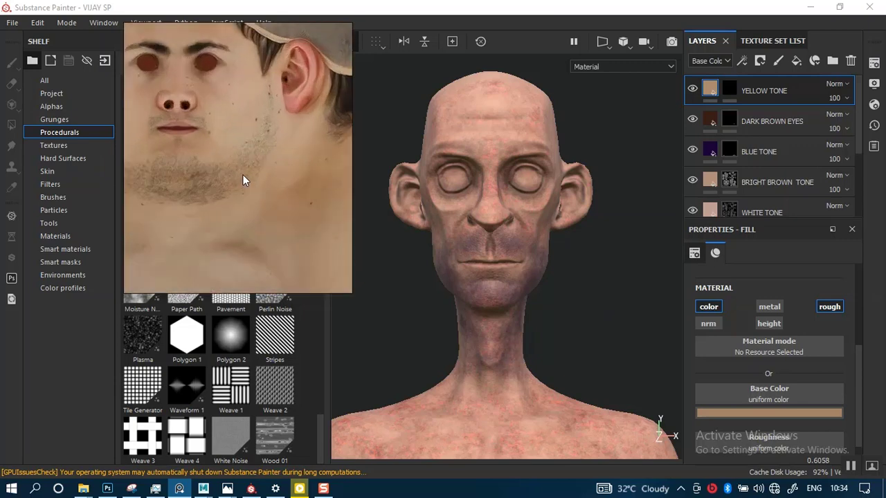
scroll(243, 176, up, 1)
middle_drag(217, 111, 273, 191)
scroll(272, 190, up, 2)
scroll(272, 190, down, 8)
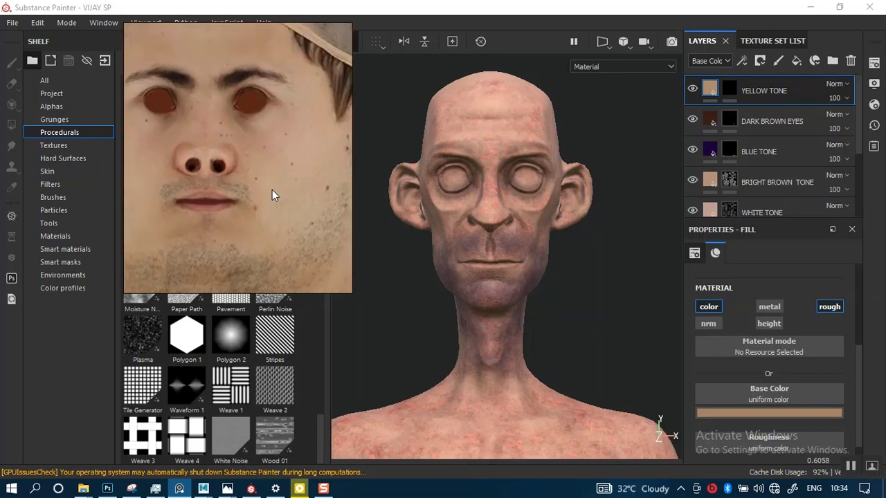
middle_drag(270, 199, 223, 188)
middle_drag(273, 227, 274, 168)
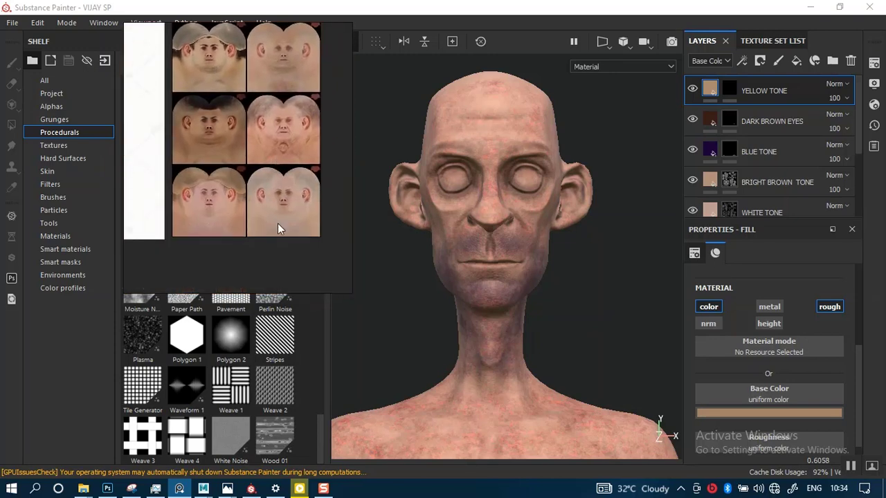
scroll(281, 196, up, 4)
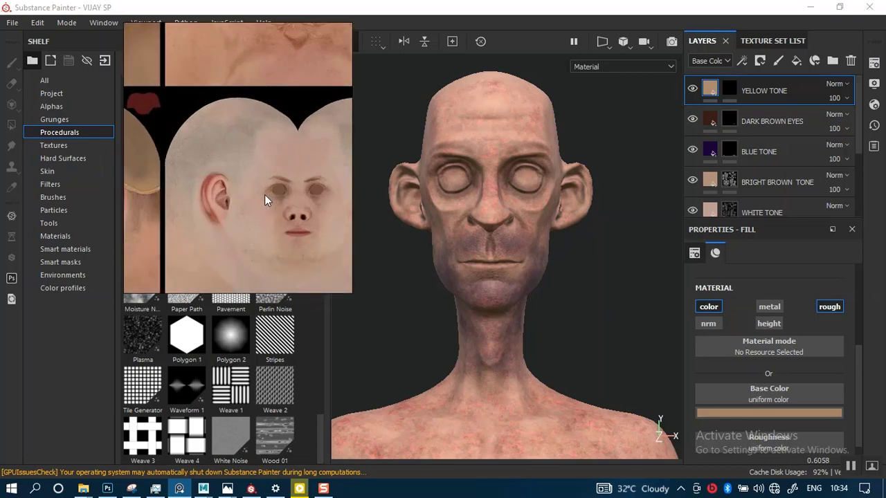
scroll(226, 198, down, 5)
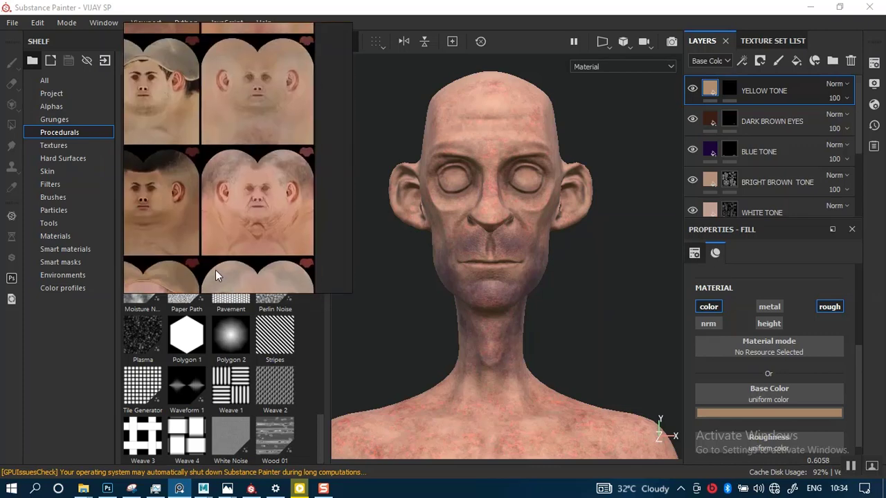
Step: Sample a tan from the pale reference face's forehead as the YELLOW TONE base color, RGB 0.392, 0.227, 0.141
middle_drag(215, 270, 248, 210)
scroll(258, 153, up, 4)
scroll(254, 173, up, 3)
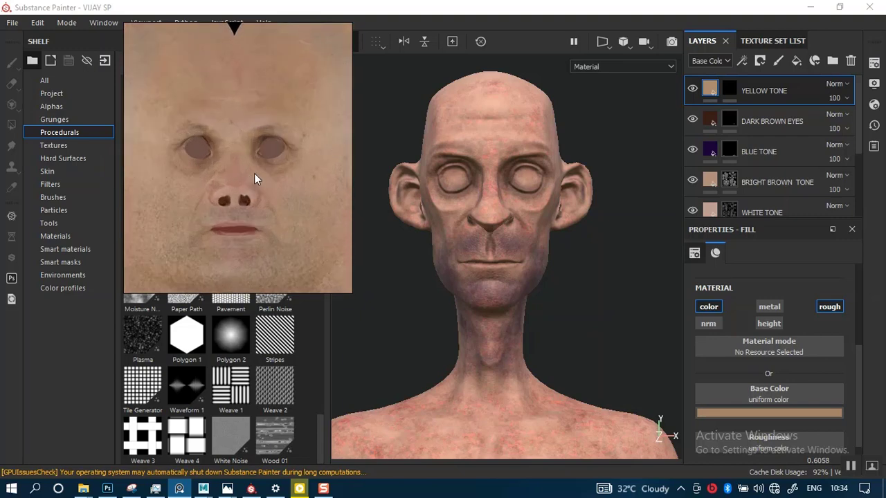
click(775, 415)
click(764, 267)
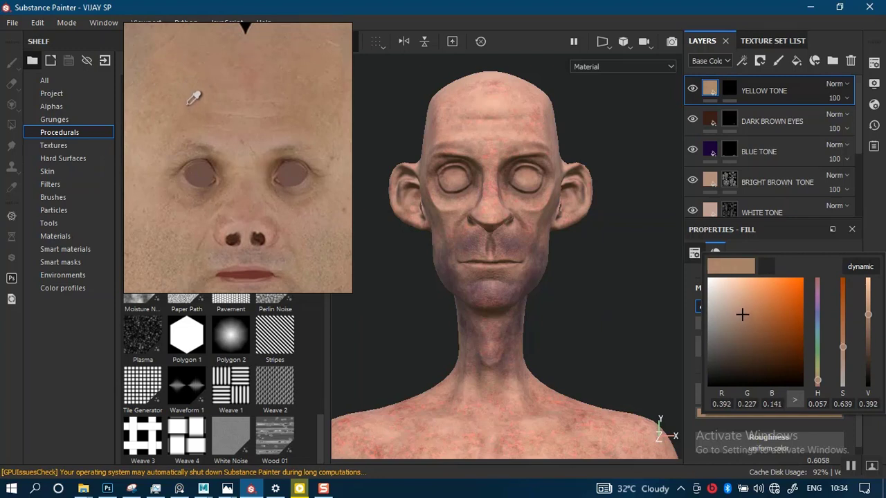
click(194, 98)
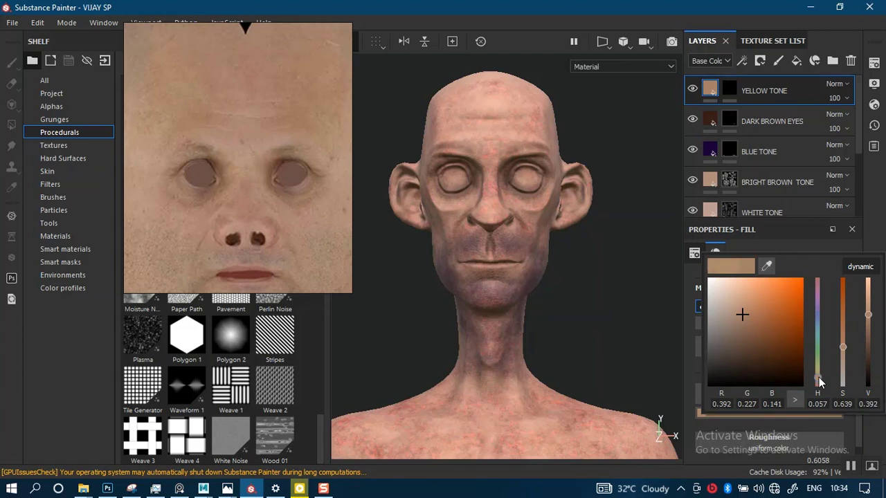
Step: Shift the YELLOW TONE base color's hue to 0.084 and raise its saturation slightly
click(818, 378)
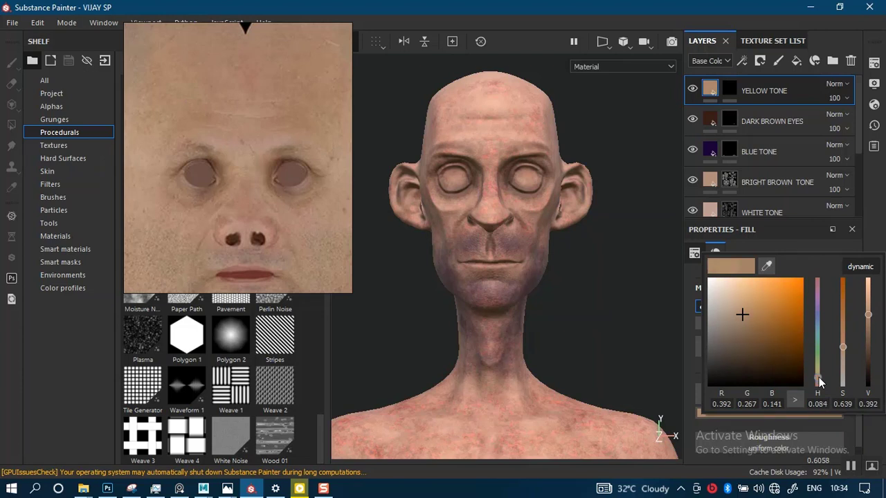
drag(842, 342, 842, 337)
click(872, 206)
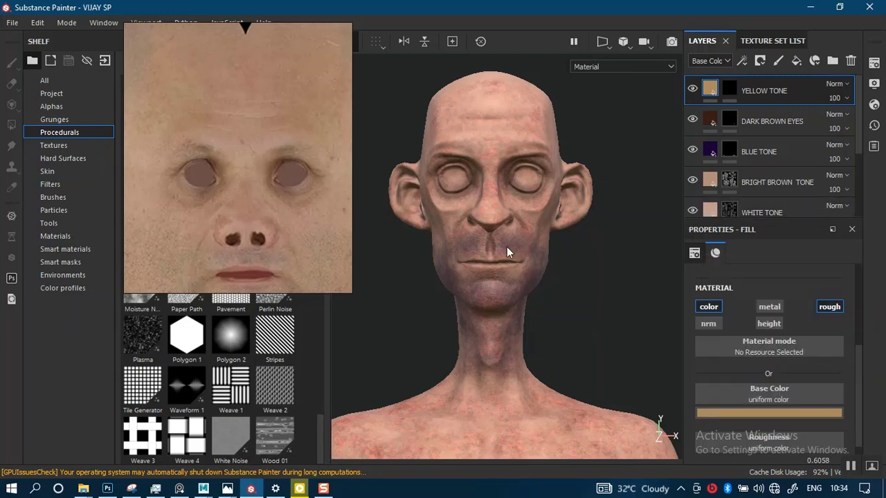
Step: Paint the YELLOW TONE mask across the character's forehead with the Alpha Dirt 06 brush at size 3.44
alt+right_drag(479, 220, 511, 291)
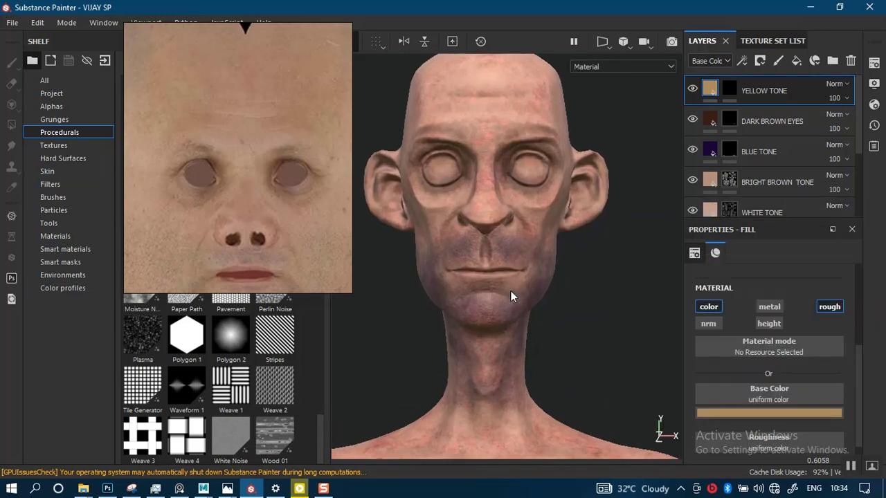
alt+middle_drag(636, 131, 654, 165)
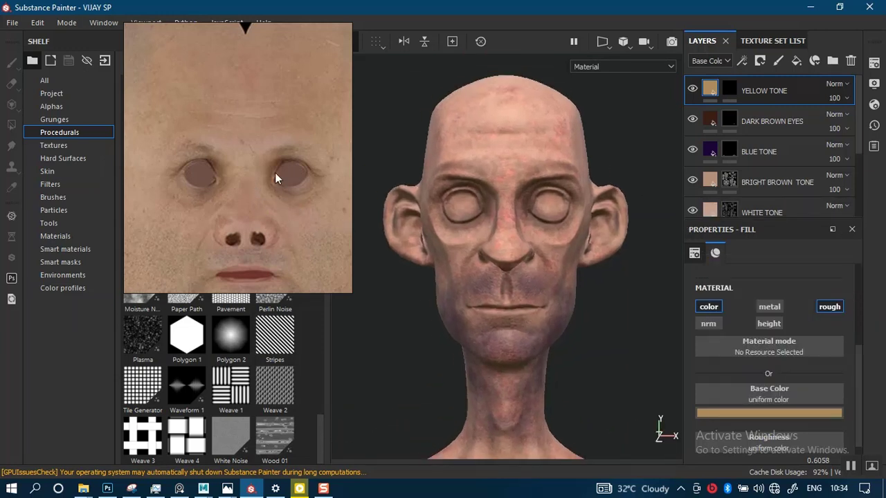
middle_drag(230, 140, 234, 171)
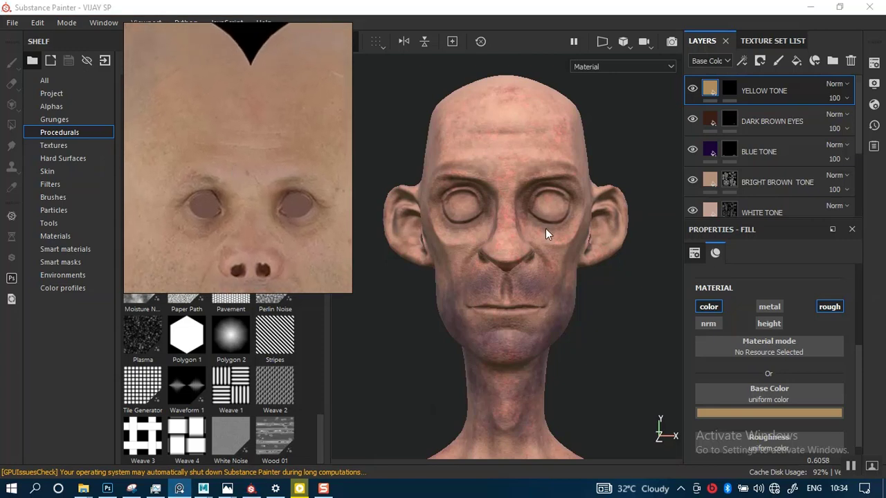
alt+right_drag(545, 229, 515, 221)
alt+drag(515, 221, 544, 213)
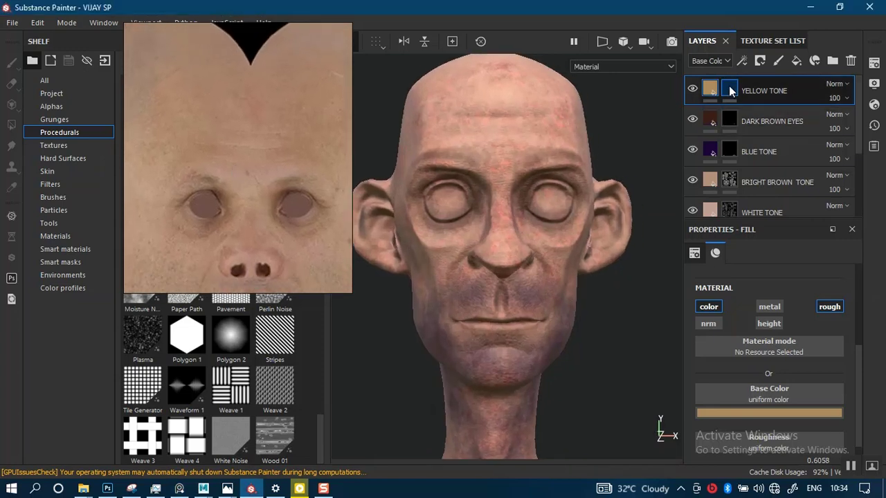
alt+right_drag(482, 156, 464, 223)
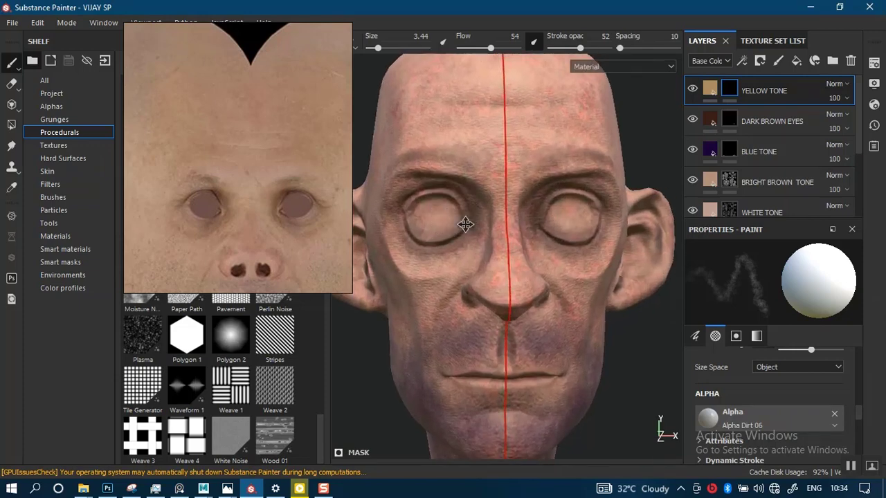
alt+middle_drag(464, 223, 487, 345)
mouse_move(507, 254)
mouse_down()
mouse_move(464, 239)
mouse_move(451, 206)
mouse_move(522, 229)
mouse_move(463, 203)
mouse_move(493, 237)
mouse_up()
alt+right_drag(493, 237, 524, 271)
alt+middle_drag(512, 256, 496, 202)
alt+drag(507, 213, 522, 202)
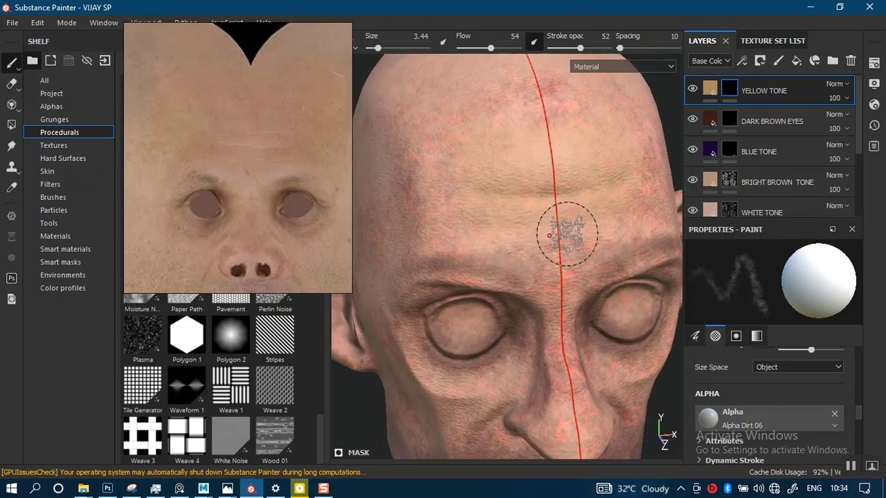
mouse_move(565, 233)
mouse_down()
mouse_move(548, 267)
mouse_move(421, 166)
mouse_move(528, 130)
mouse_move(395, 226)
mouse_up()
mouse_move(417, 174)
mouse_down()
mouse_move(461, 109)
mouse_move(510, 105)
mouse_move(433, 112)
mouse_move(501, 255)
mouse_up()
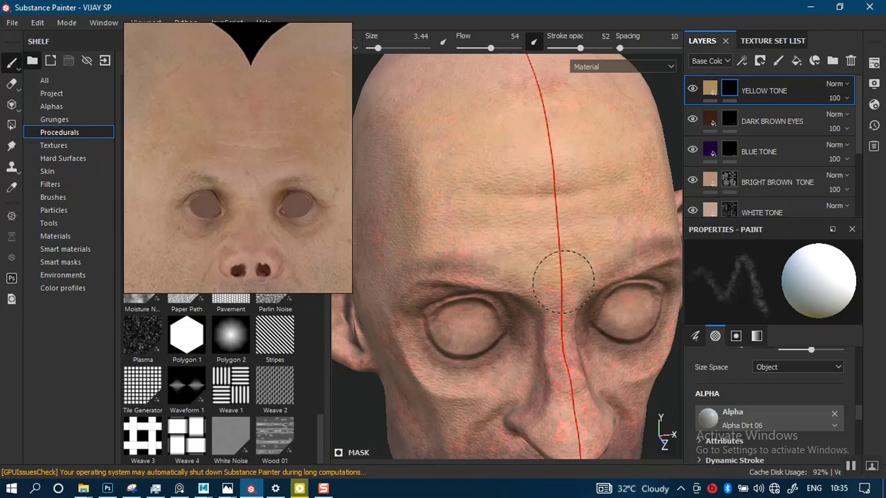
Step: Extend the yellow tone on the mask over the temples, around the eyes and along the nose
mouse_move(408, 129)
alt+mouse_down()
mouse_move(526, 194)
mouse_move(491, 174)
alt+mouse_up()
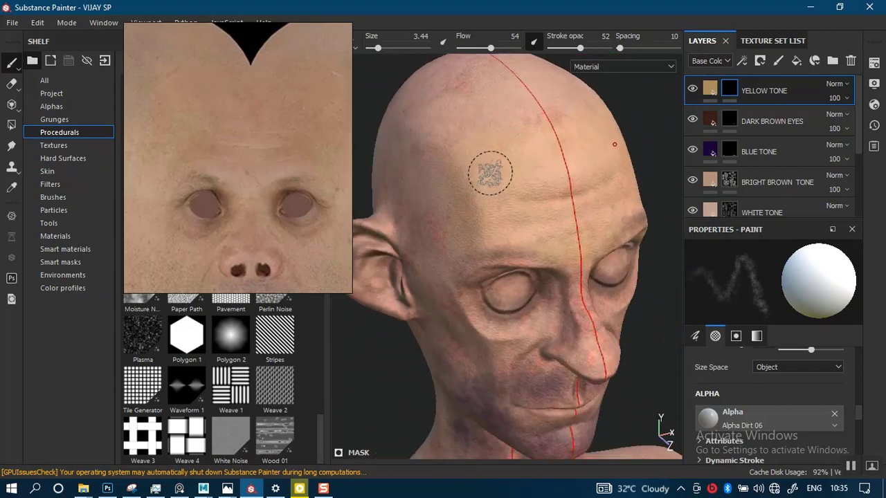
mouse_move(490, 174)
alt+right_down()
mouse_move(508, 291)
mouse_move(510, 206)
alt+right_up()
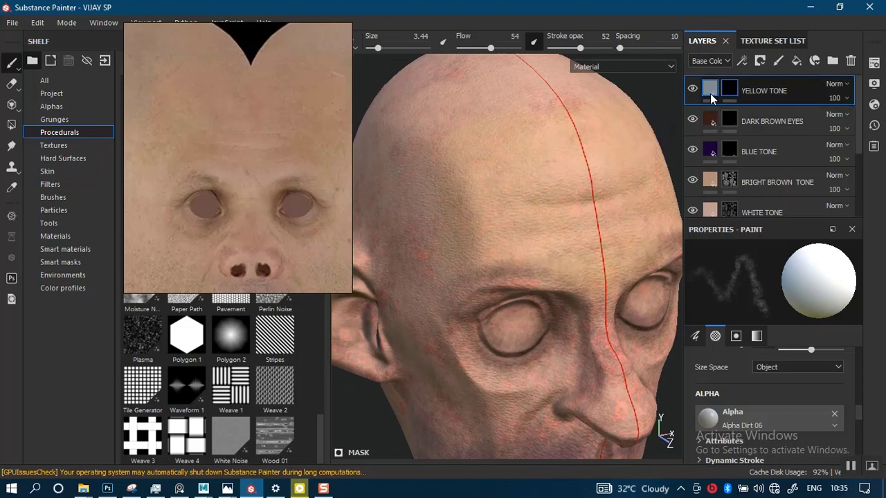
scroll(507, 231, up, 2)
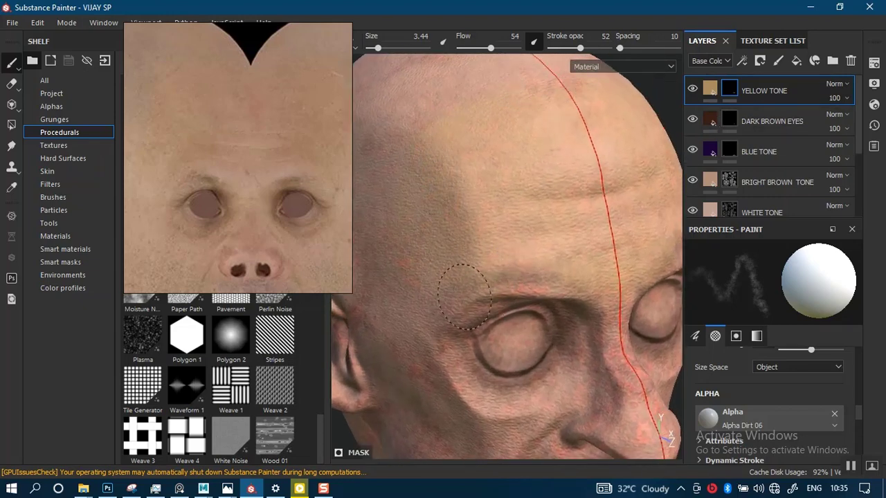
alt+right_drag(493, 90, 500, 213)
alt+drag(500, 214, 436, 211)
alt+right_drag(513, 138, 539, 185)
mouse_move(557, 198)
mouse_down()
mouse_move(556, 263)
mouse_move(538, 259)
mouse_up()
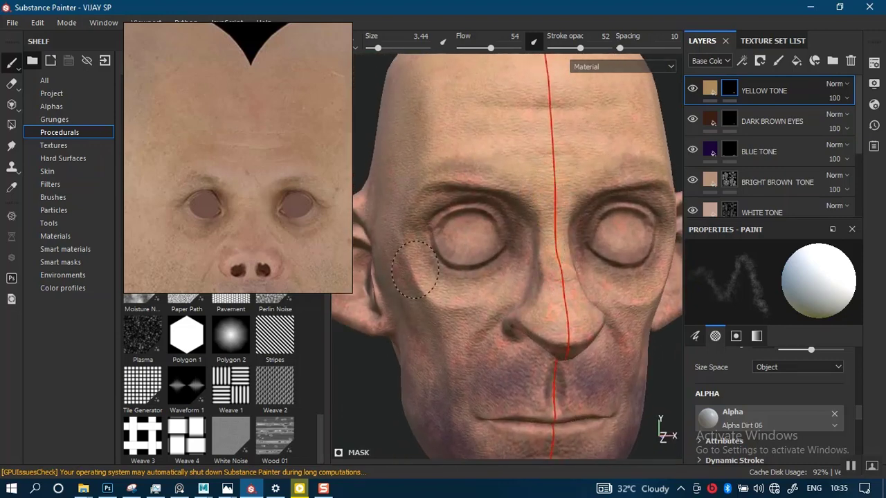
Step: Enlarge the brush to 4.22 and paint the yellow tone over the cheeks and the side of the head
mouse_move(503, 258)
mouse_down()
mouse_move(512, 207)
mouse_move(549, 208)
mouse_move(508, 164)
mouse_move(456, 153)
mouse_up()
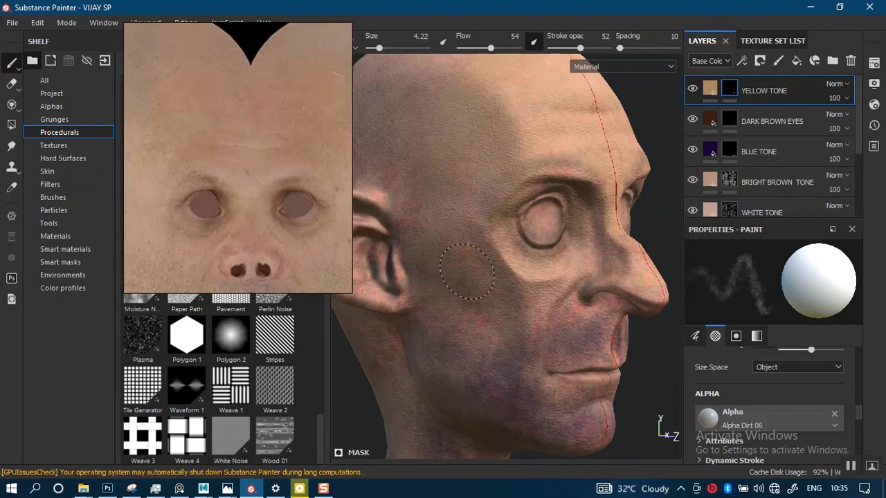
alt+middle_drag(478, 305, 472, 193)
mouse_move(472, 192)
alt+mouse_down()
mouse_move(461, 211)
mouse_move(467, 229)
alt+mouse_up()
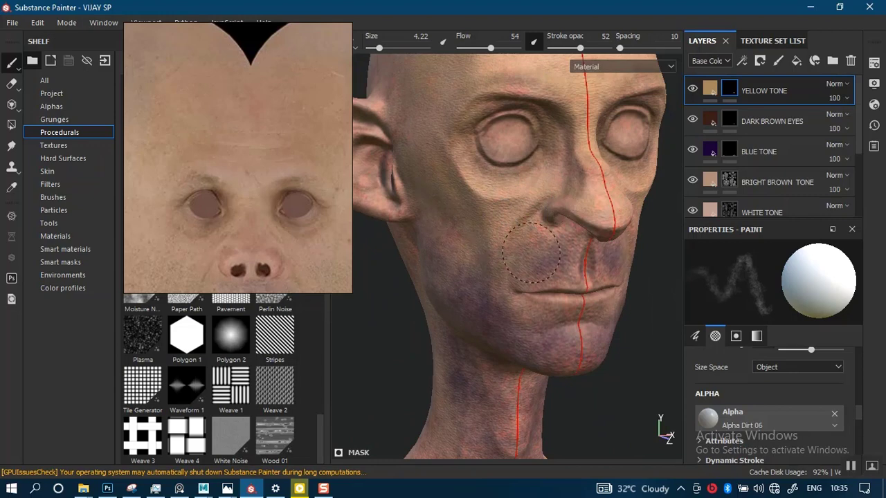
mouse_move(513, 199)
alt+mouse_down()
mouse_move(523, 184)
mouse_move(457, 270)
alt+mouse_up()
mouse_move(490, 216)
alt+mouse_down()
mouse_move(459, 223)
mouse_move(473, 247)
mouse_move(484, 152)
mouse_move(475, 152)
alt+mouse_up()
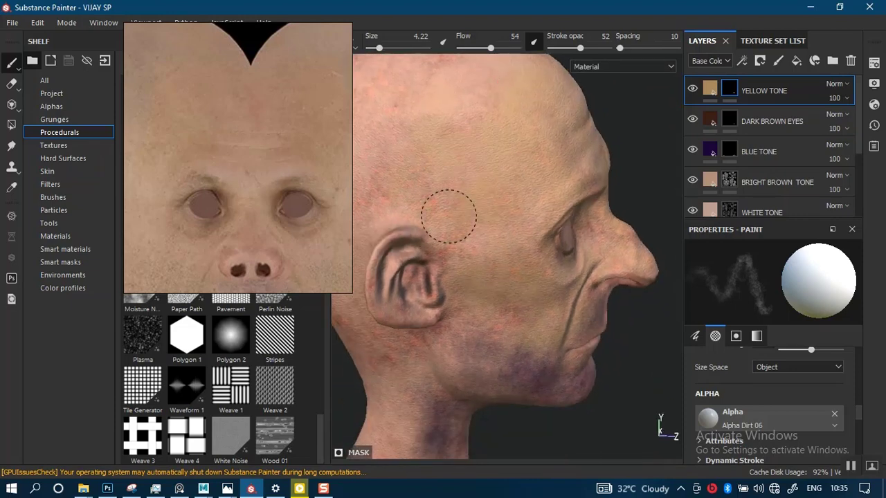
Step: Paint the yellow tone on the lower cheek toward the bluish jaw area
mouse_move(491, 221)
alt+mouse_down()
mouse_move(508, 180)
mouse_move(492, 182)
mouse_move(489, 235)
alt+mouse_up()
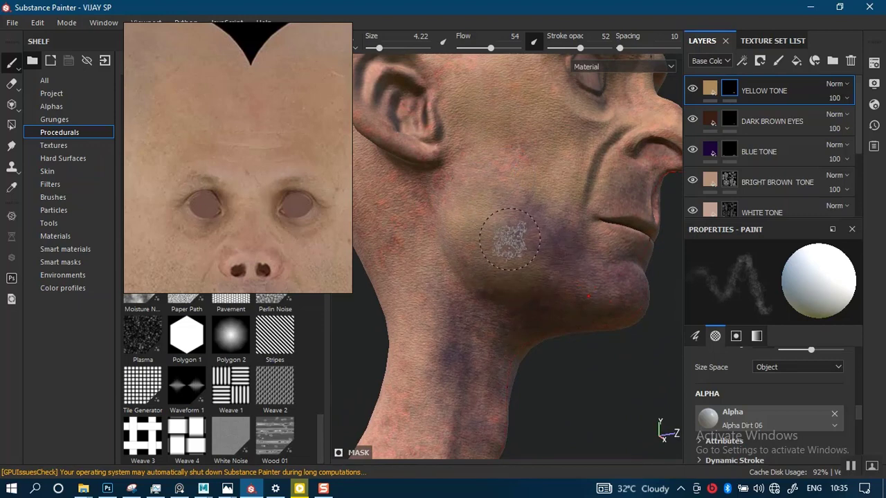
alt+drag(512, 256, 549, 205)
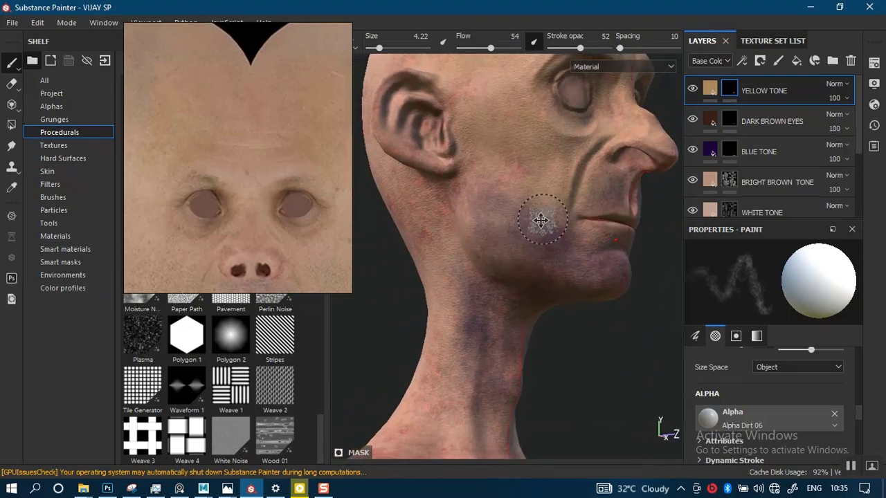
scroll(540, 220, up, 2)
alt+drag(506, 224, 519, 256)
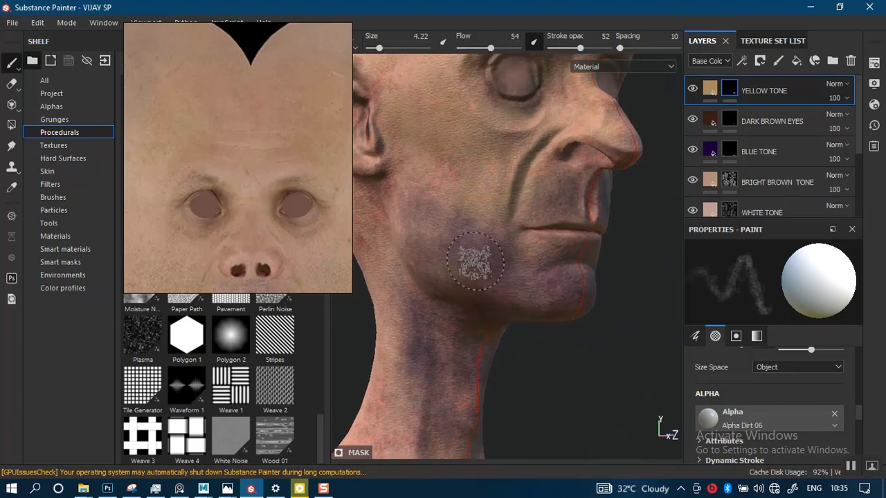
mouse_move(475, 261)
alt+mouse_down()
mouse_move(530, 251)
mouse_move(520, 189)
alt+mouse_up()
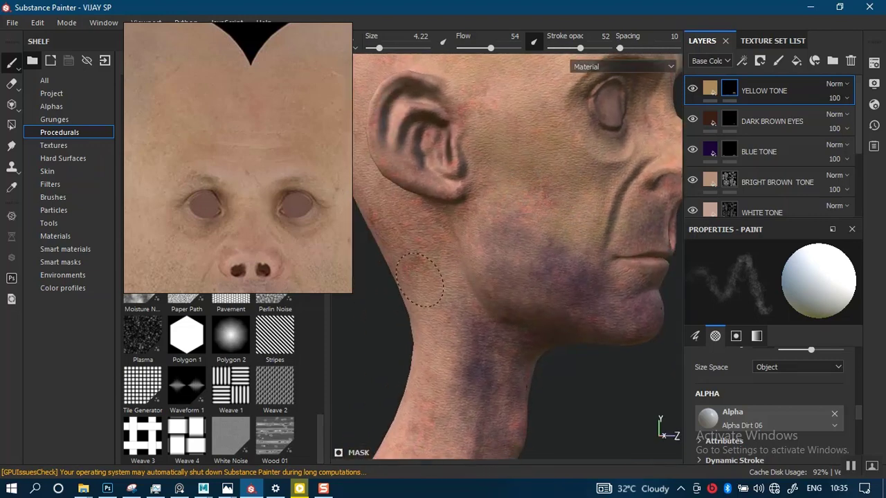
Step: Enlarge the brush to 6.02 and paint the yellow tone behind the ear, over the nape and down the neck
mouse_move(421, 156)
mouse_down()
mouse_move(388, 101)
mouse_move(480, 184)
mouse_up()
scroll(437, 100, down, 2)
alt+middle_drag(480, 184, 494, 276)
ctrl+right_drag(468, 174, 485, 174)
alt+drag(480, 203, 495, 284)
alt+middle_drag(494, 283, 498, 265)
mouse_move(498, 265)
alt+mouse_down()
mouse_move(524, 143)
mouse_move(480, 225)
alt+mouse_up()
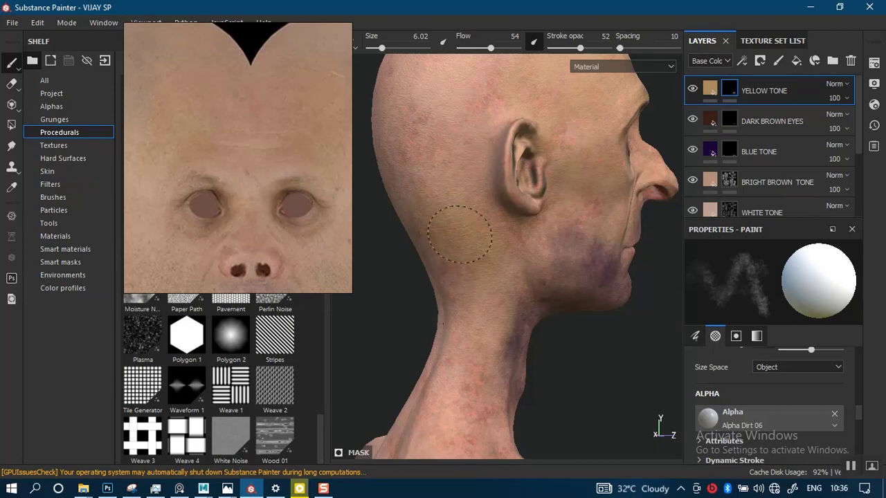
alt+middle_drag(478, 293, 468, 218)
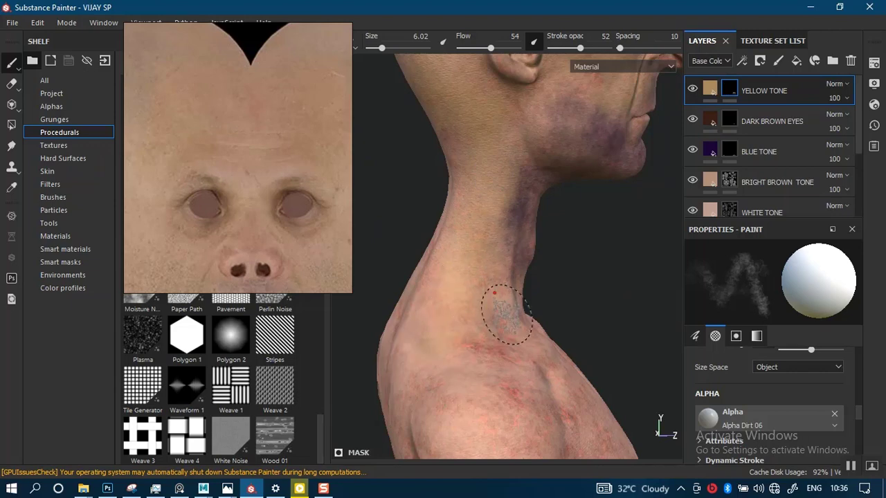
Step: Enlarge the brush to 8.14 and paint the yellow tone over the collarbones and chest
mouse_move(533, 324)
alt+mouse_down()
mouse_move(464, 262)
mouse_move(474, 254)
mouse_move(376, 294)
alt+mouse_up()
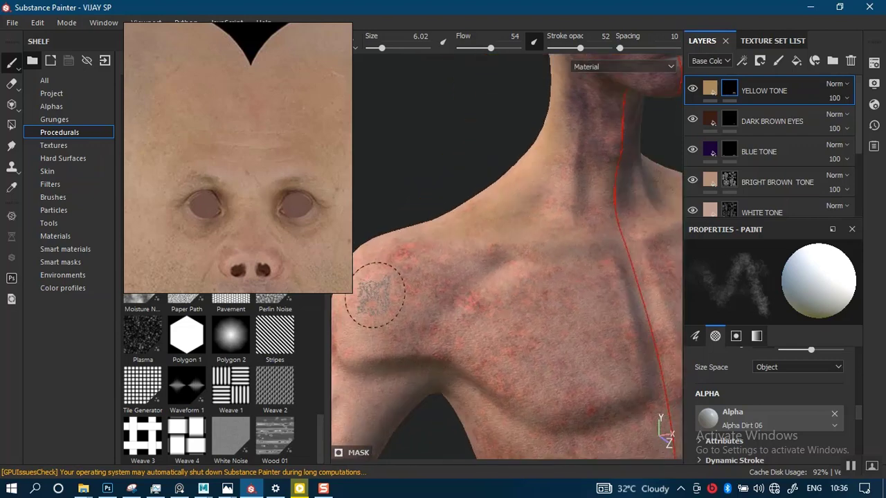
ctrl+right_drag(475, 295, 512, 308)
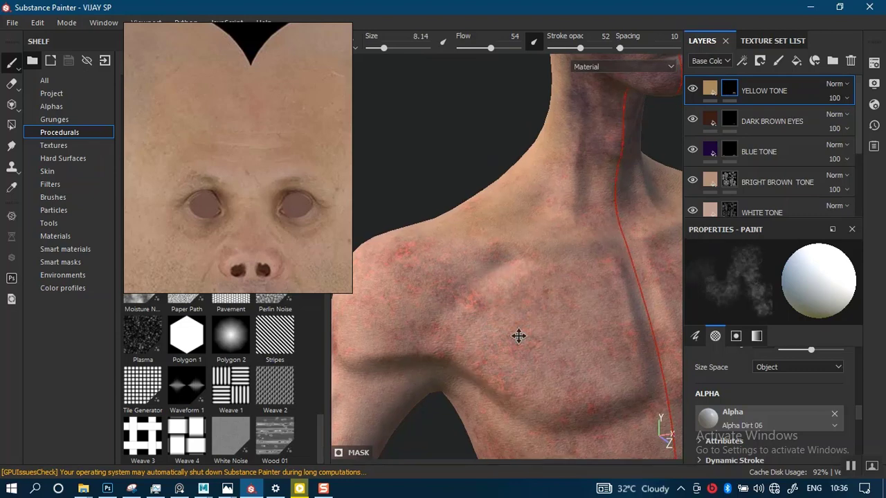
mouse_move(519, 336)
alt+mouse_down()
mouse_move(514, 290)
mouse_move(540, 307)
mouse_move(516, 247)
alt+mouse_up()
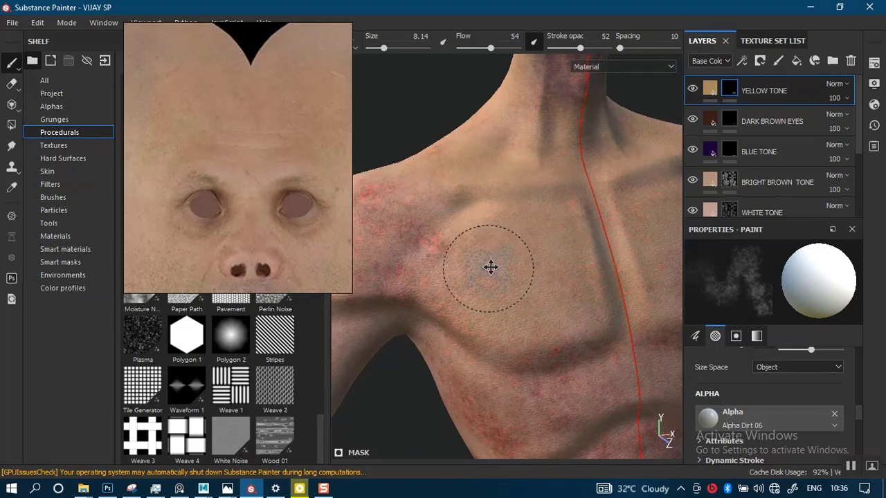
Step: Paint the YELLOW TONE mask over the shoulder, chest and side of the ribs with the 8.14 Alpha Dirt 06 brush
mouse_move(491, 267)
alt+mouse_down()
mouse_move(519, 215)
mouse_move(445, 159)
mouse_move(484, 195)
alt+mouse_up()
alt+right_drag(573, 279, 554, 261)
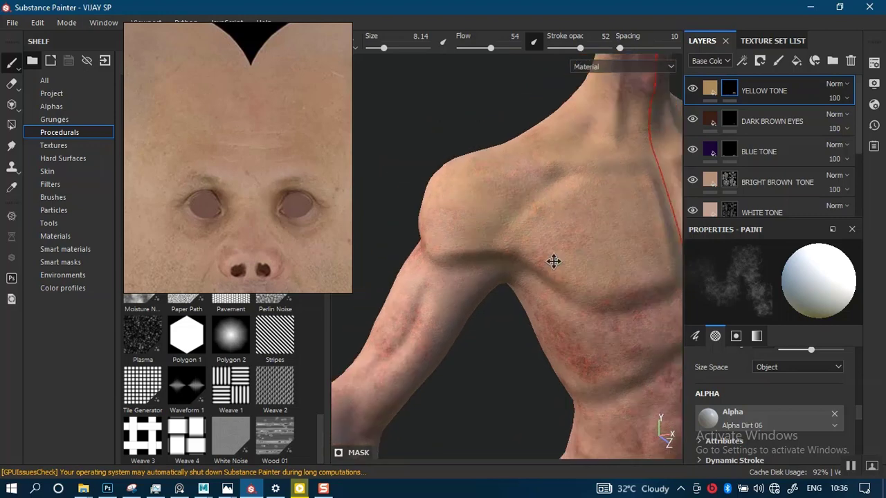
alt+drag(554, 261, 592, 268)
alt+middle_drag(593, 268, 464, 282)
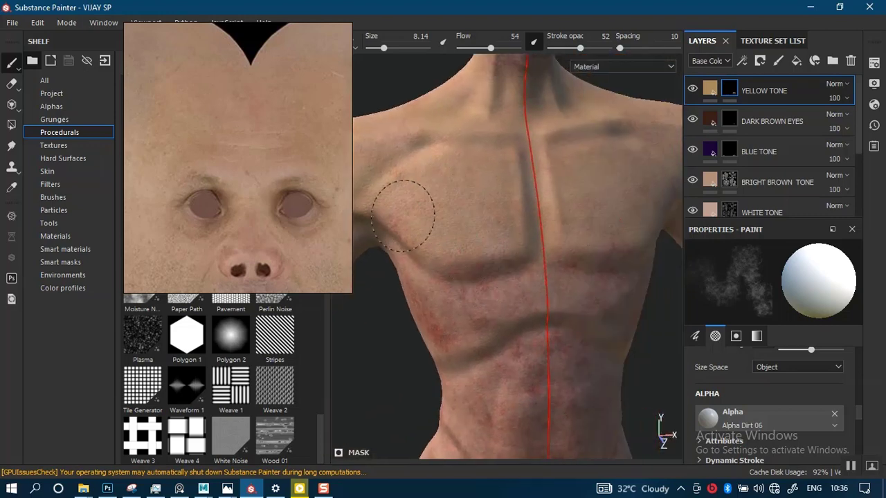
alt+drag(495, 298, 490, 232)
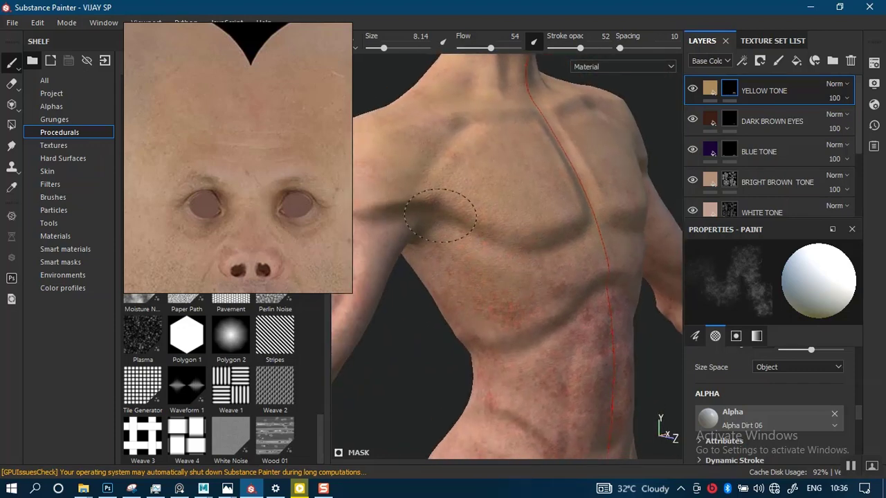
Step: Brush the yellow tone over the abdomen and waist to soften the red patches
mouse_move(513, 310)
alt+mouse_down()
mouse_move(496, 301)
mouse_move(429, 299)
alt+mouse_up()
alt+middle_drag(537, 300, 505, 262)
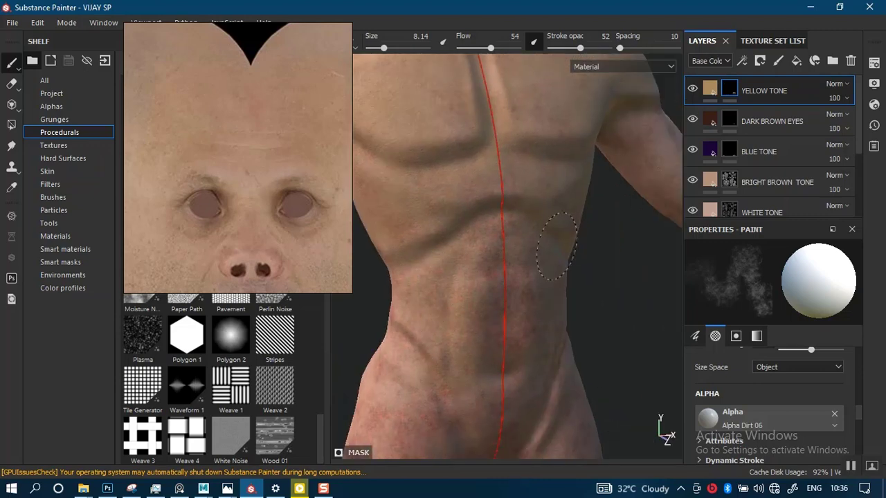
alt+drag(494, 329, 476, 315)
alt+middle_drag(476, 315, 533, 263)
shift+right_drag(573, 257, 485, 262)
alt+middle_drag(602, 228, 508, 302)
drag(508, 303, 504, 321)
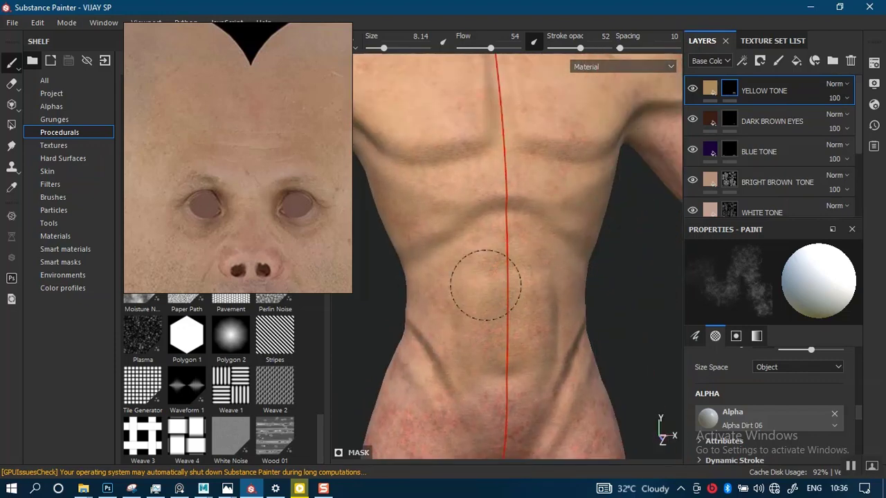
mouse_move(542, 126)
mouse_down()
mouse_move(583, 127)
mouse_move(541, 129)
mouse_up()
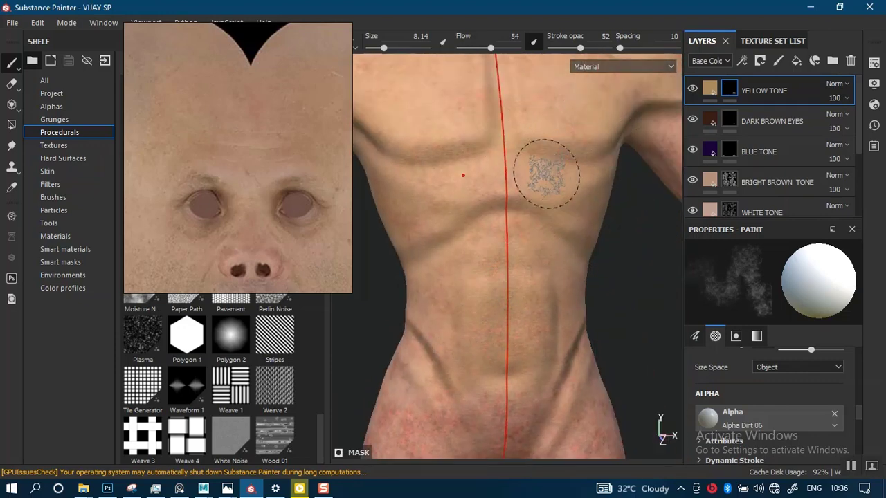
Step: Blend the yellow tone over the upper chest and down across the hips and groin
mouse_move(523, 197)
alt+middle_down()
mouse_move(528, 246)
mouse_move(525, 227)
alt+middle_up()
alt+drag(508, 277, 489, 312)
alt+middle_drag(540, 182, 526, 277)
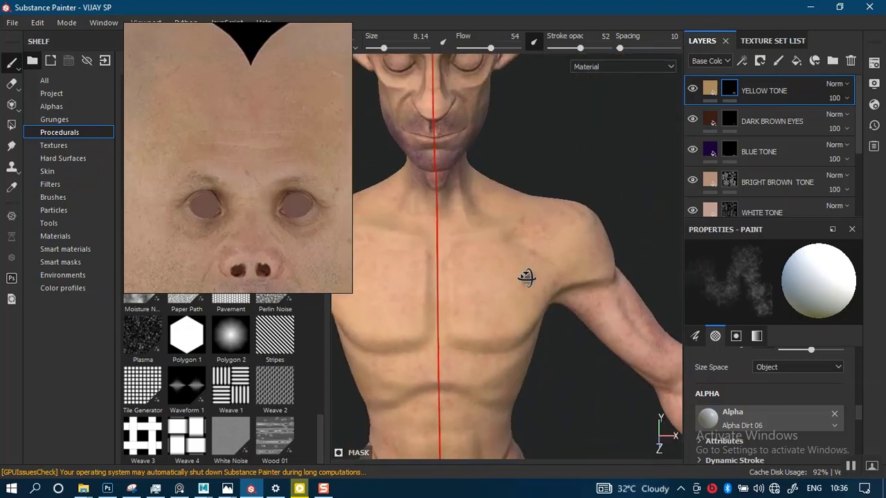
alt+middle_drag(490, 251, 523, 155)
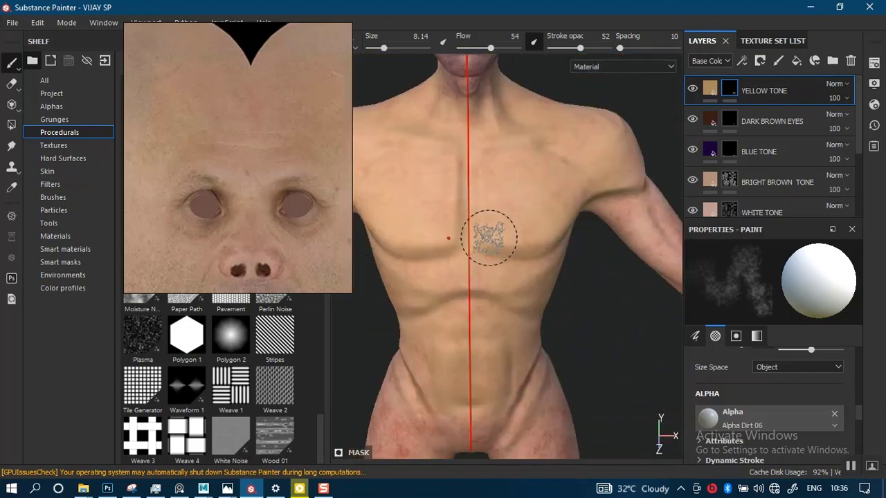
scroll(522, 275, down, 2)
alt+middle_drag(497, 274, 506, 196)
scroll(498, 290, up, 3)
alt+middle_drag(493, 384, 496, 334)
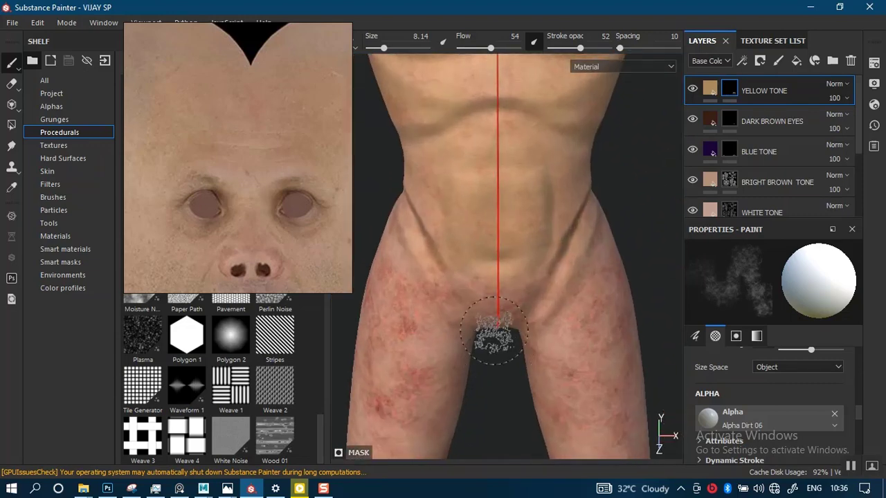
alt+drag(499, 229, 533, 220)
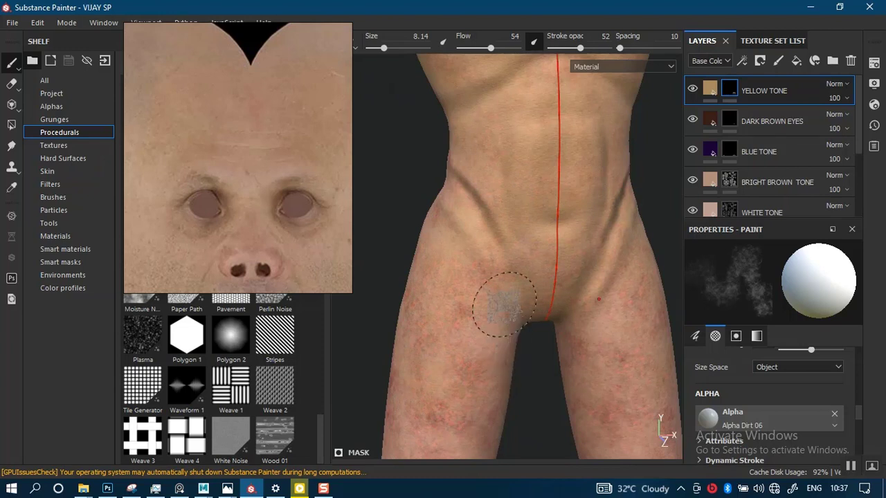
Step: Paint the yellow tone down the front of the thighs
mouse_move(505, 296)
middle_down()
mouse_move(501, 222)
mouse_move(491, 209)
middle_up()
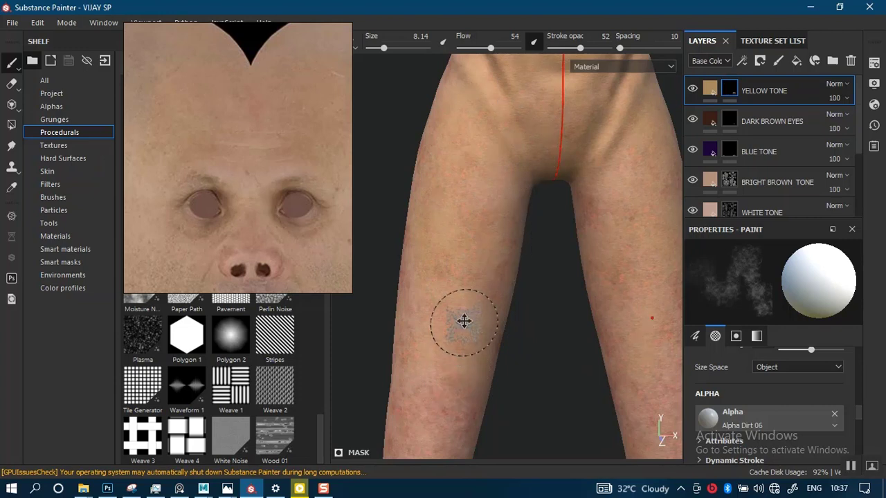
middle_drag(463, 322, 471, 196)
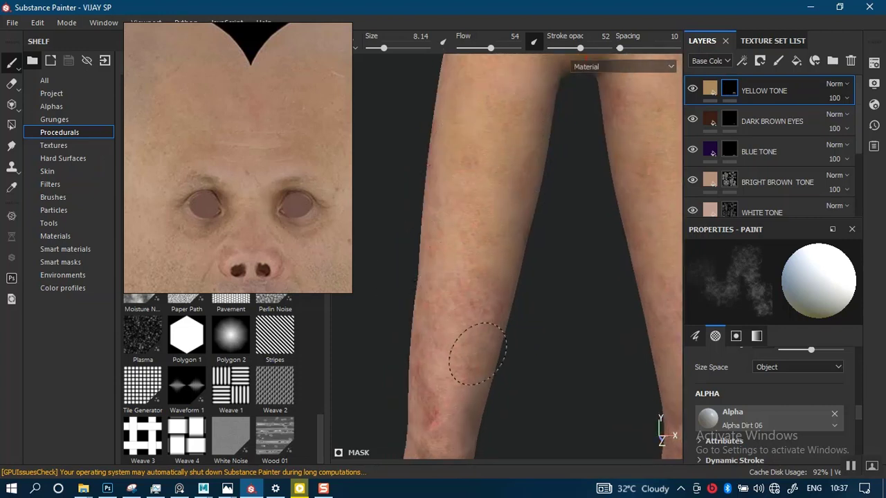
middle_drag(416, 315, 485, 306)
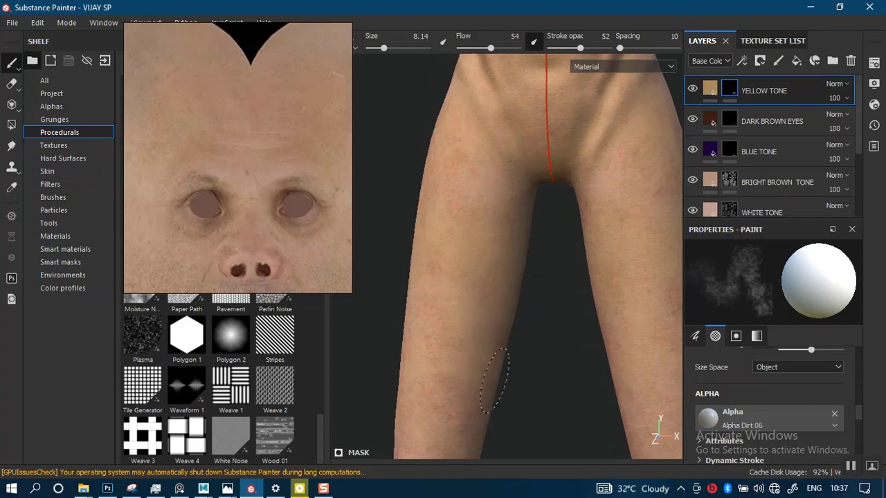
Step: Continue the yellow tone over the lower thighs and around the knees
alt+middle_drag(495, 381, 498, 119)
alt+right_drag(468, 258, 471, 186)
alt+drag(471, 186, 478, 168)
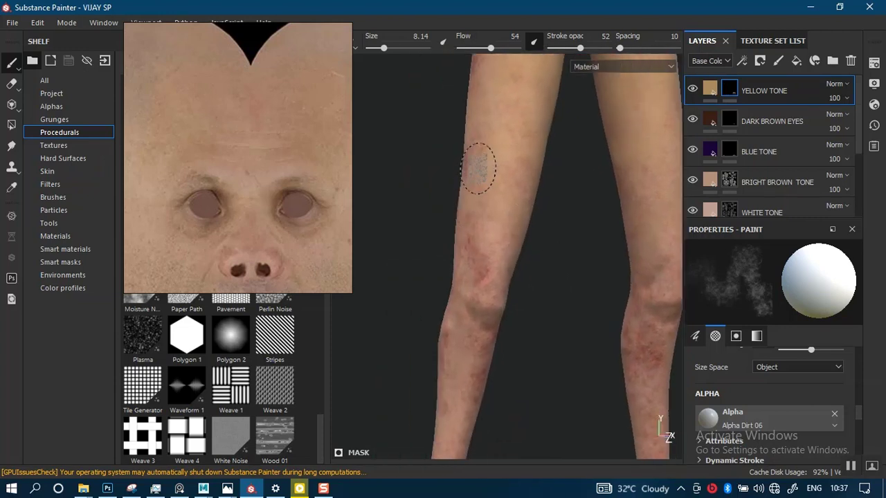
mouse_move(445, 303)
alt+mouse_down()
mouse_move(510, 283)
mouse_move(470, 247)
alt+mouse_up()
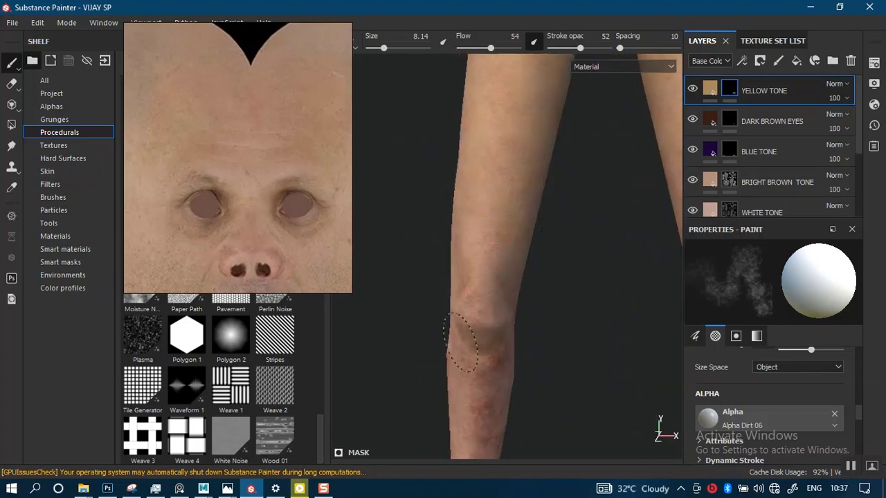
mouse_move(534, 267)
alt+mouse_down()
mouse_move(548, 237)
mouse_move(490, 301)
alt+mouse_up()
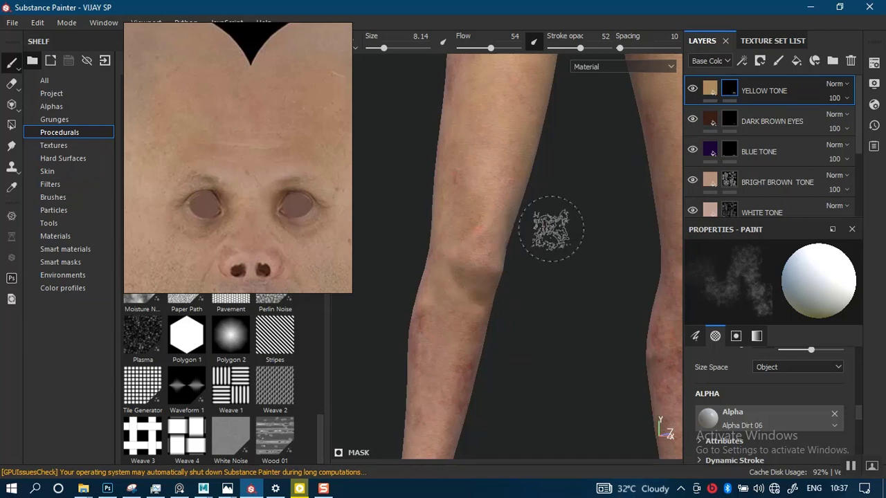
Step: Paint the BLUE TONE mask over the kneecap to give it a bluish shade
click(729, 150)
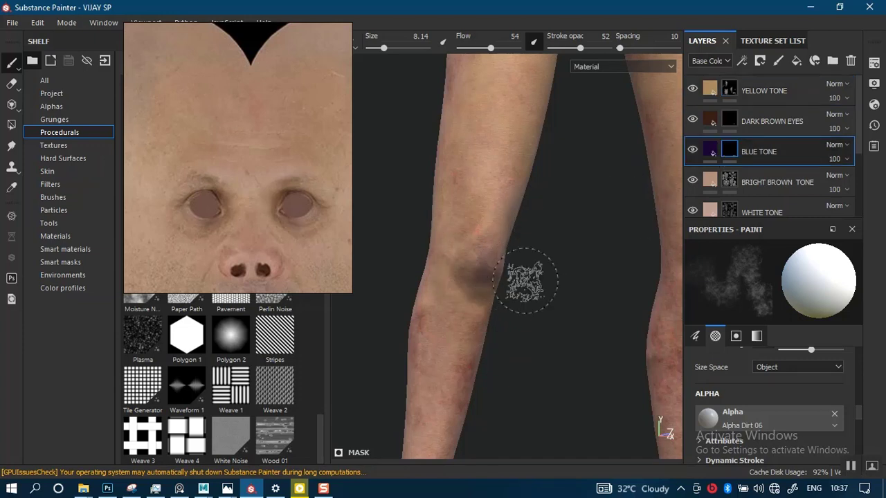
alt+drag(525, 280, 513, 280)
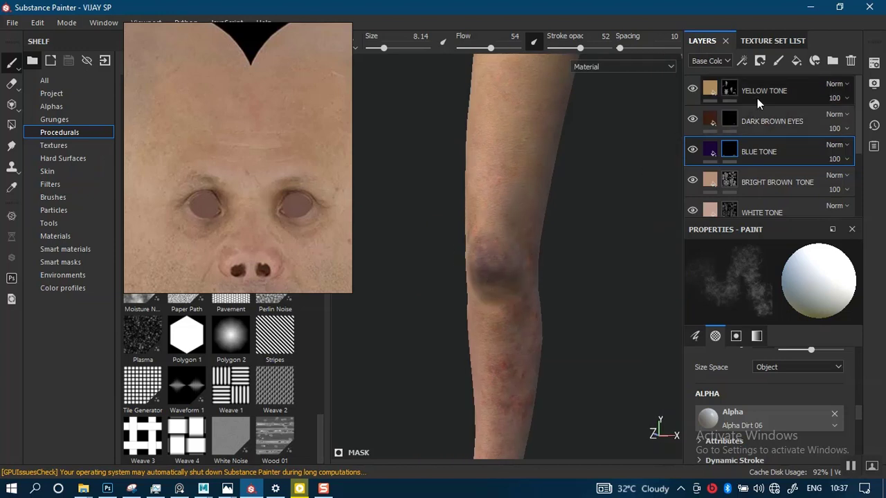
Step: Return to the YELLOW TONE mask and paint around the knee and down the upper shin
alt+drag(616, 267, 527, 204)
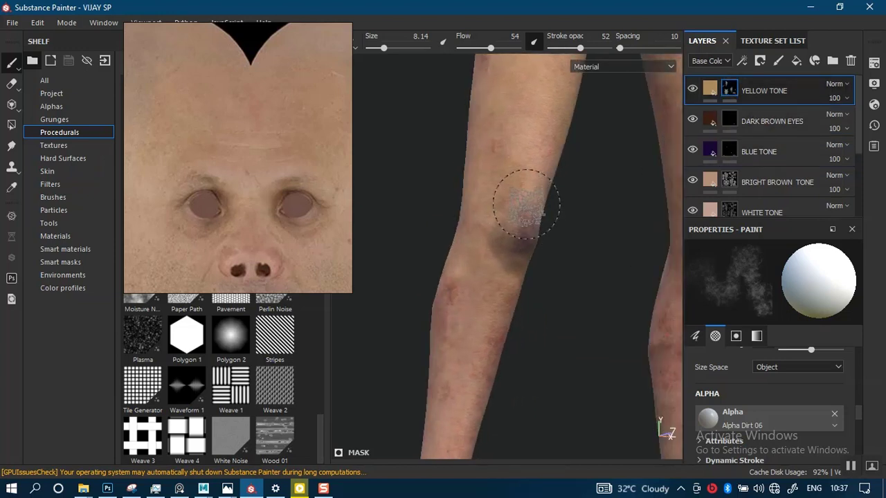
mouse_move(484, 284)
alt+middle_down()
mouse_move(520, 263)
mouse_move(498, 176)
alt+middle_up()
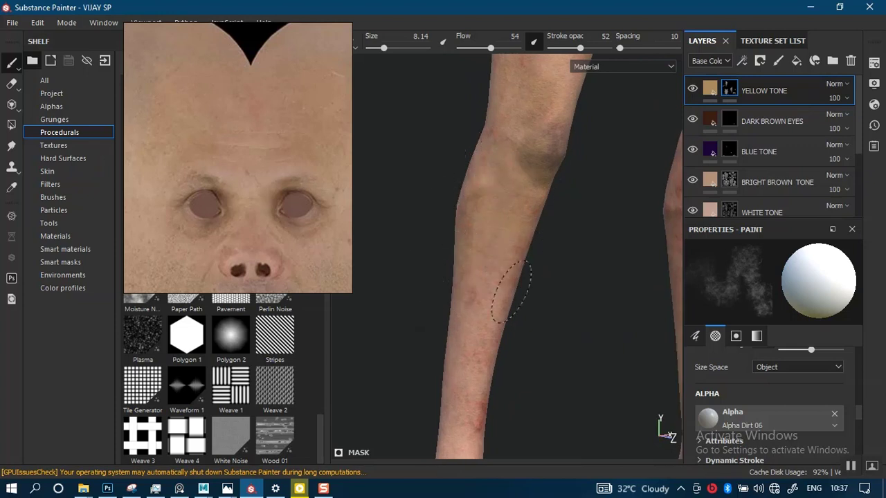
mouse_move(510, 291)
alt+mouse_down()
mouse_move(510, 231)
mouse_move(519, 221)
mouse_move(458, 206)
alt+mouse_up()
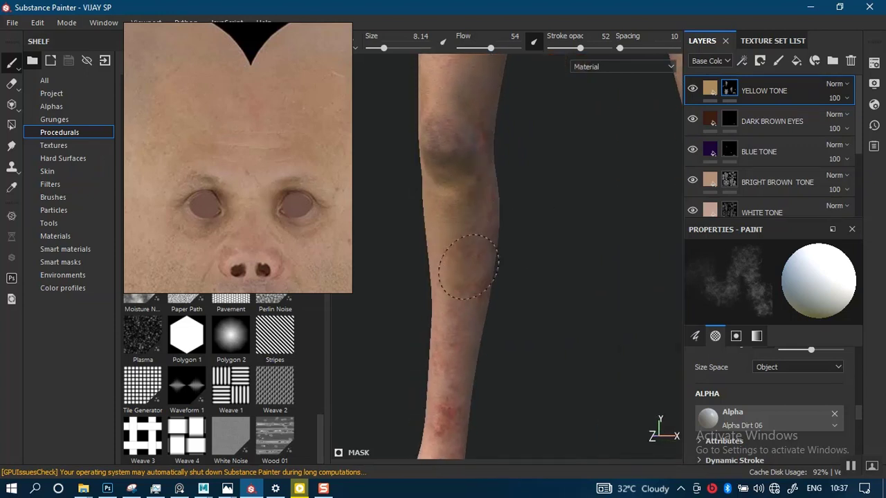
shift+right_drag(569, 233, 461, 239)
alt+middle_drag(522, 201, 548, 280)
alt+drag(547, 281, 519, 281)
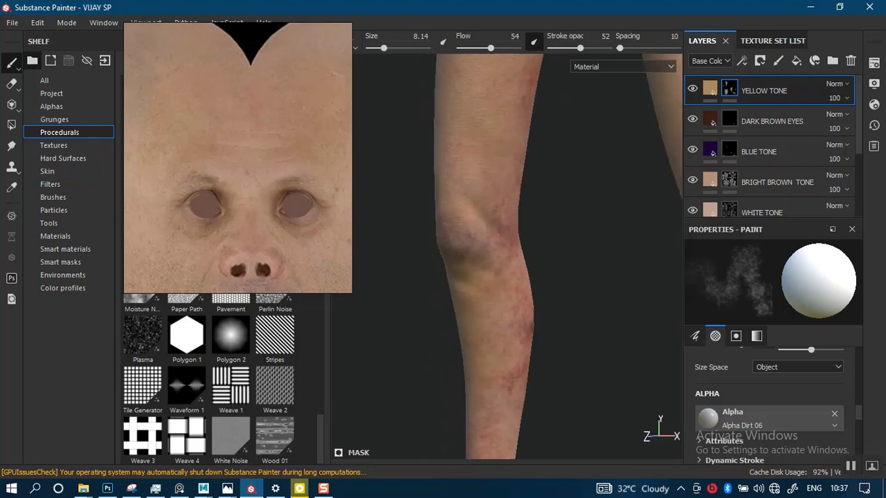
Step: Cover the inner thigh with the yellow tone down to the knee
alt+middle_drag(521, 236, 540, 371)
alt+drag(539, 372, 538, 214)
alt+middle_drag(538, 214, 530, 312)
alt+drag(530, 312, 556, 107)
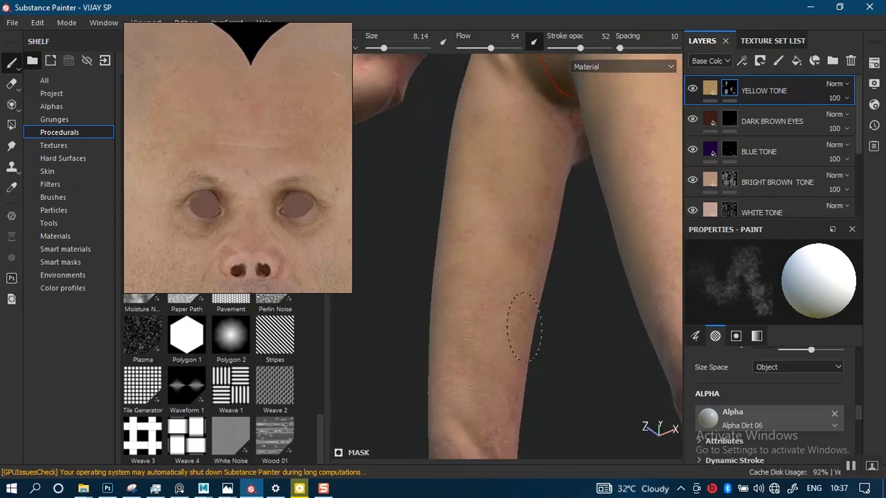
alt+middle_drag(538, 213, 532, 170)
mouse_move(532, 170)
mouse_down()
mouse_move(505, 307)
mouse_move(480, 285)
mouse_up()
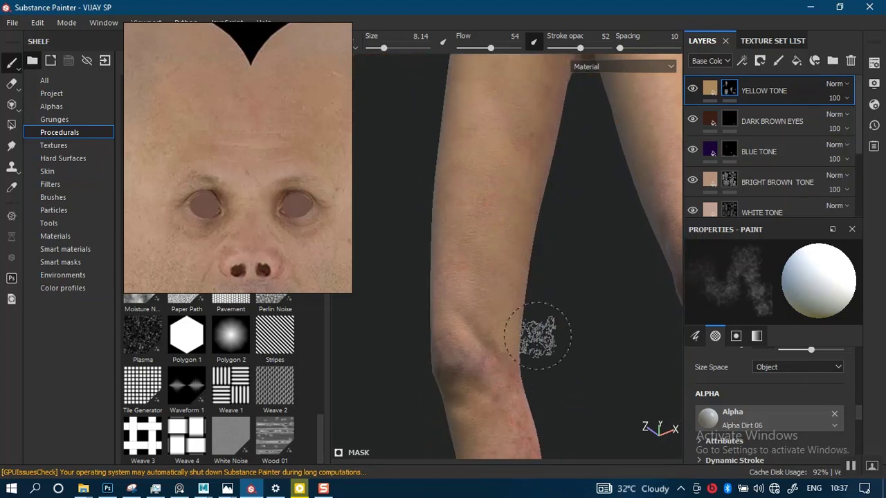
Step: Paint the yellow tone over the calf and lower leg down to the ankle
alt+drag(538, 325, 510, 263)
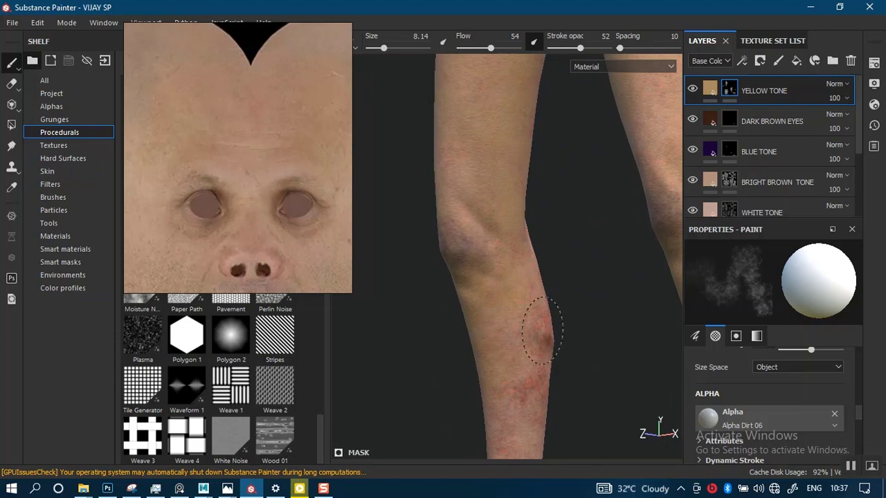
alt+drag(529, 368, 513, 116)
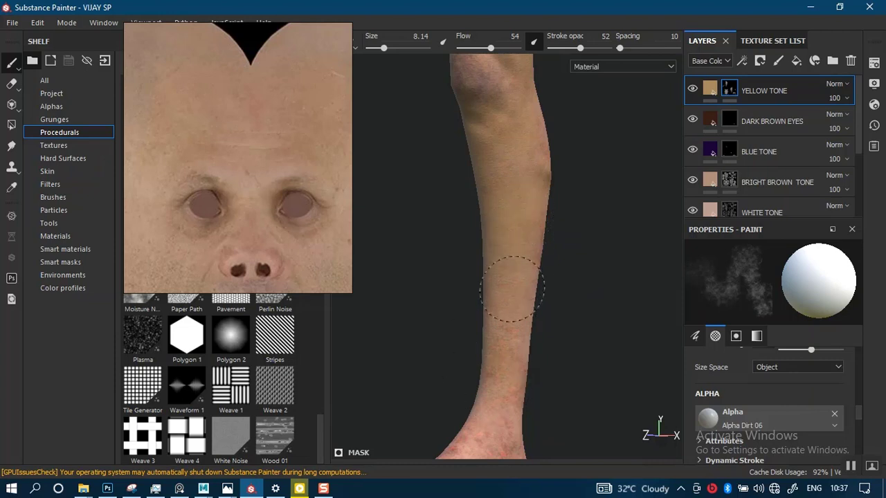
mouse_move(554, 325)
alt+middle_down()
mouse_move(526, 200)
mouse_move(521, 118)
alt+middle_up()
mouse_move(518, 198)
mouse_down()
mouse_move(499, 154)
mouse_move(503, 225)
mouse_up()
alt+middle_drag(504, 244, 507, 275)
mouse_move(507, 275)
alt+mouse_down()
mouse_move(506, 263)
mouse_move(505, 277)
alt+mouse_up()
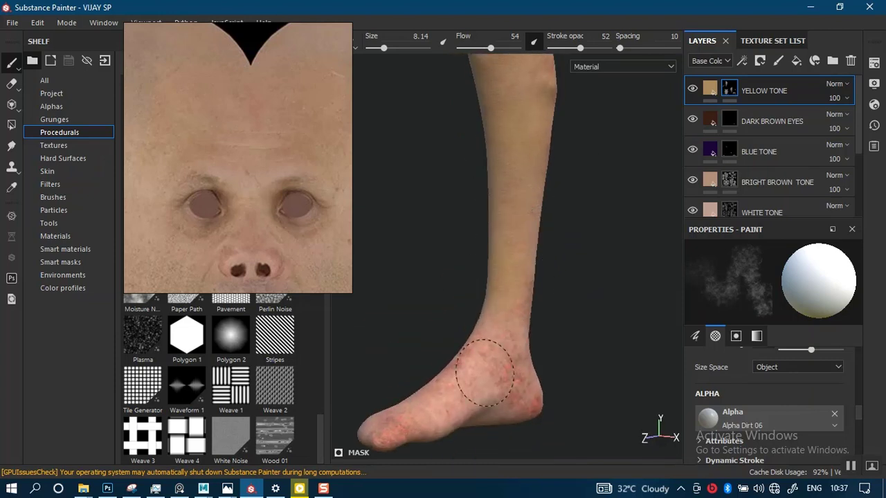
Step: Paint the yellow tone over the top, toes and sole of the foot
mouse_move(474, 339)
alt+mouse_down()
mouse_move(513, 333)
mouse_move(473, 272)
alt+mouse_up()
mouse_move(415, 382)
mouse_down()
mouse_move(436, 409)
mouse_move(436, 395)
mouse_up()
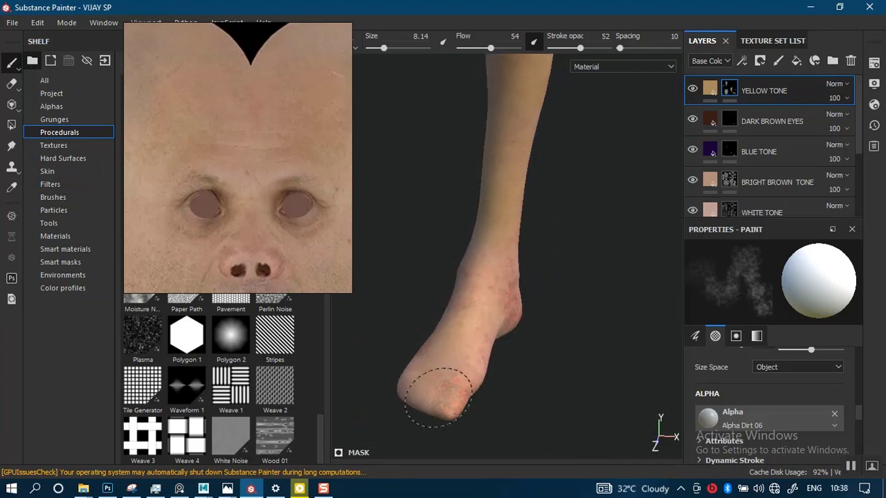
alt+drag(512, 265, 457, 259)
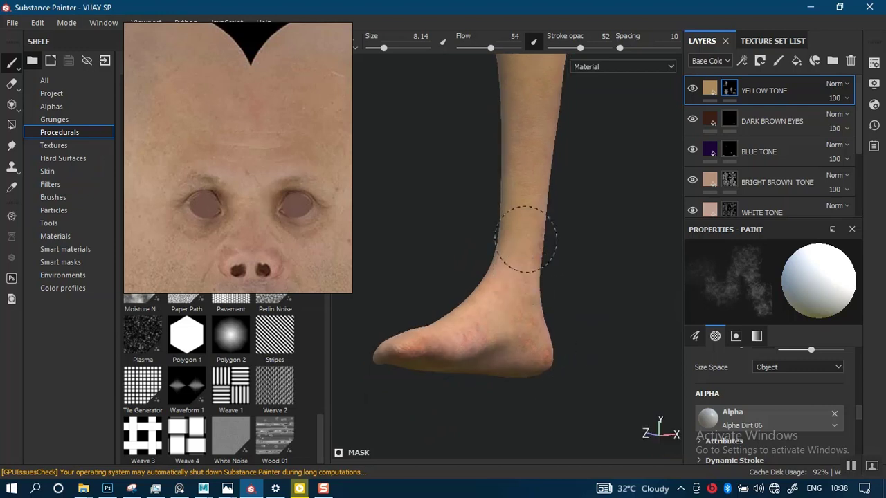
mouse_move(524, 247)
alt+mouse_down()
mouse_move(501, 248)
mouse_move(510, 239)
mouse_move(484, 263)
alt+mouse_up()
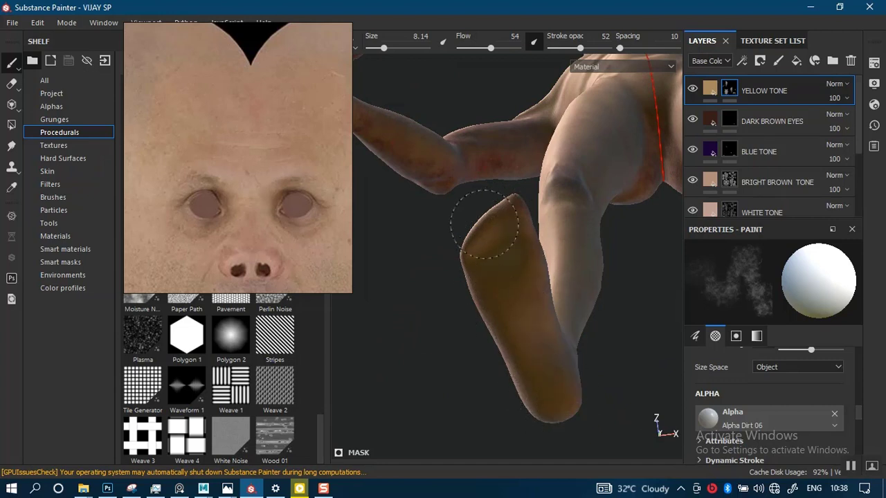
mouse_move(498, 226)
alt+mouse_down()
mouse_move(543, 380)
mouse_move(514, 301)
mouse_move(410, 300)
mouse_move(564, 174)
mouse_move(454, 376)
mouse_move(485, 277)
mouse_move(483, 306)
mouse_move(500, 152)
mouse_move(501, 228)
mouse_move(519, 233)
alt+mouse_up()
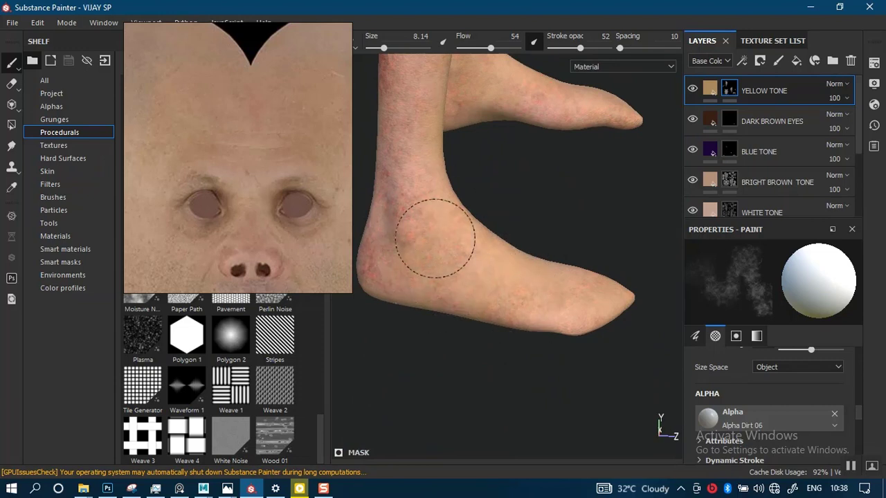
Step: Blend the yellow tone over the outer ankle, heel and side of the foot
alt+middle_drag(405, 217, 505, 277)
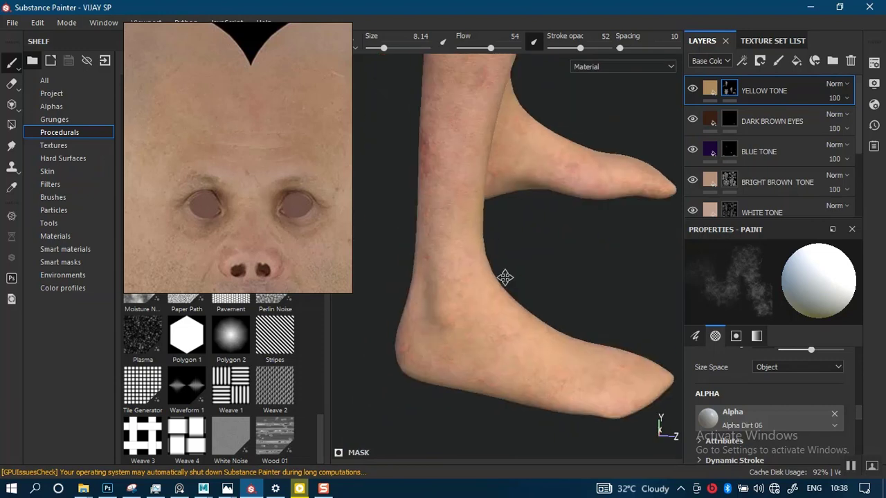
alt+drag(505, 278, 461, 224)
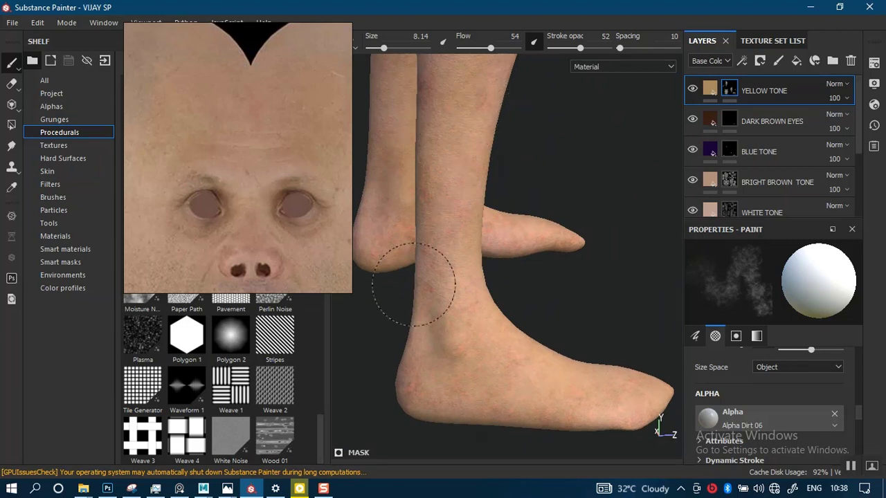
mouse_move(490, 367)
alt+mouse_down()
mouse_move(464, 267)
mouse_move(471, 277)
alt+mouse_up()
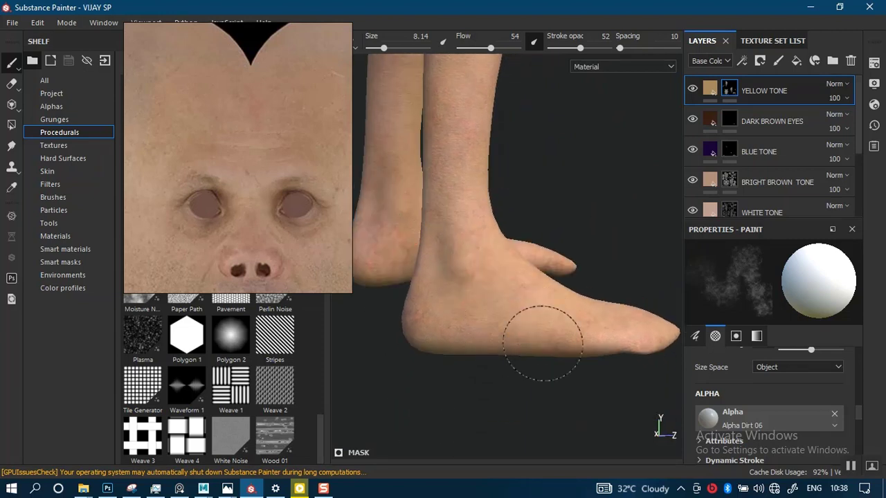
mouse_move(451, 316)
alt+mouse_down()
mouse_move(514, 233)
mouse_move(488, 218)
alt+mouse_up()
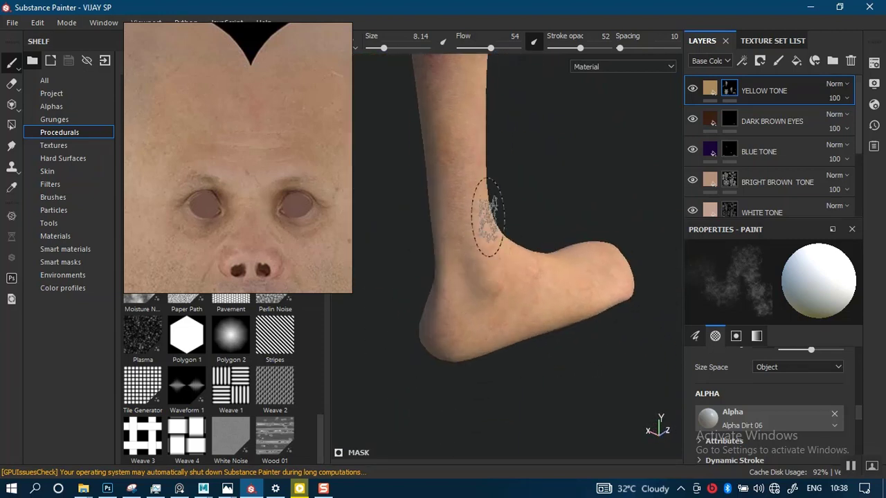
Step: Blend the yellow tone over the calf, the back of the knee and the side of the lower leg
mouse_move(461, 95)
alt+mouse_down()
mouse_move(464, 342)
mouse_move(478, 280)
mouse_move(436, 199)
alt+mouse_up()
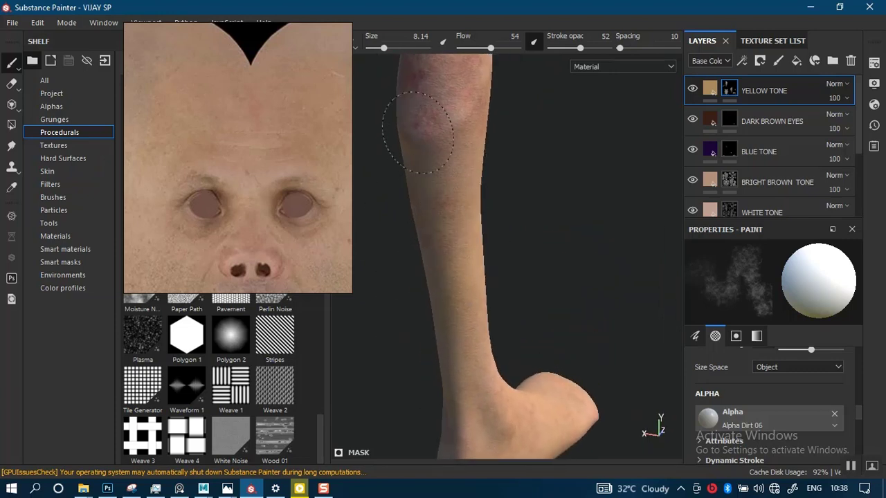
alt+middle_drag(476, 185, 498, 276)
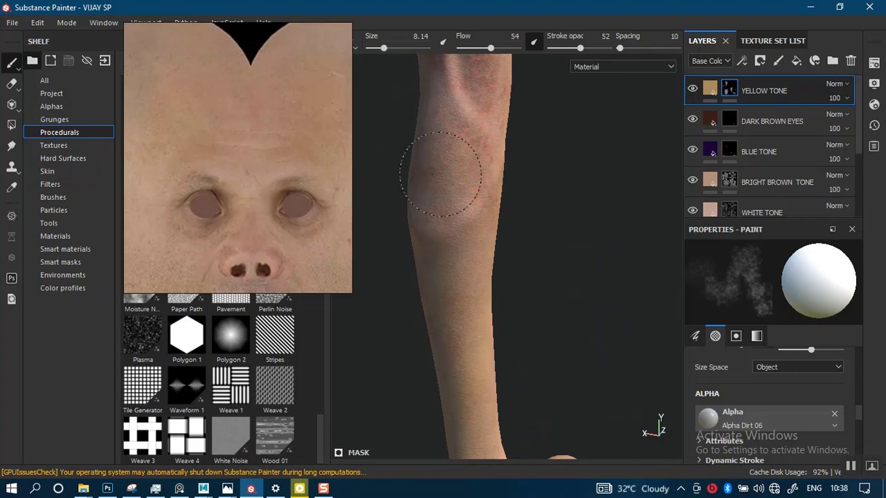
alt+middle_drag(469, 213, 469, 344)
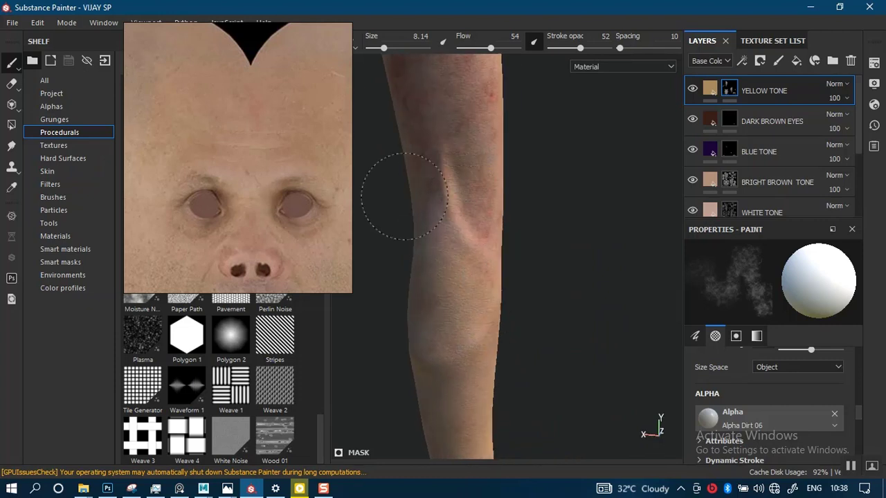
alt+drag(464, 307, 458, 249)
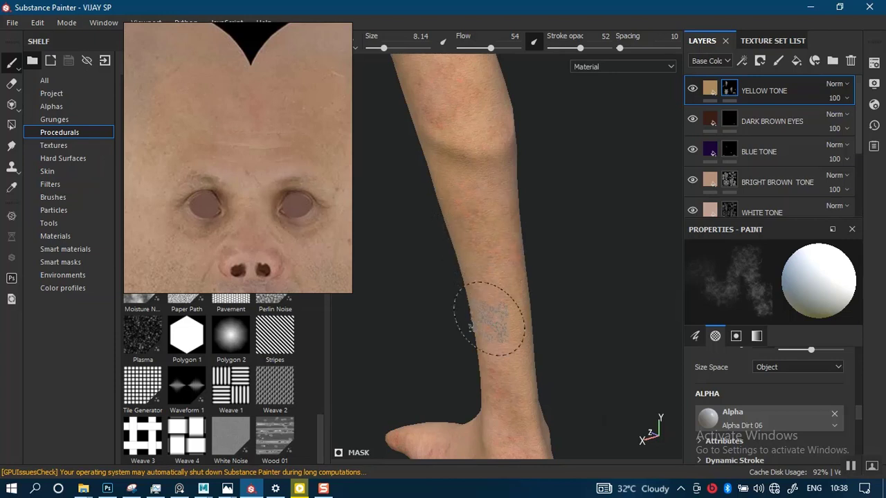
alt+drag(490, 319, 487, 331)
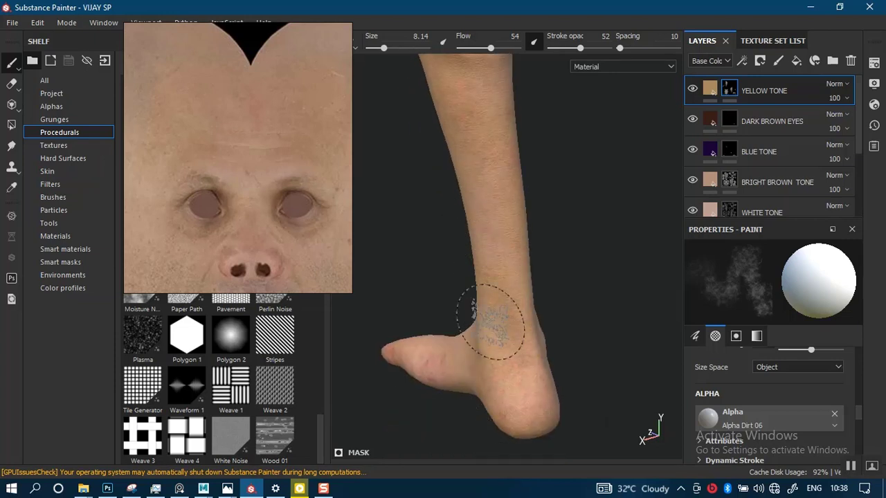
Step: Paint the yellow tone over the reddish patches on the thigh, from above the knee up to the buttock
alt+middle_drag(484, 117, 495, 366)
alt+middle_drag(463, 228, 474, 305)
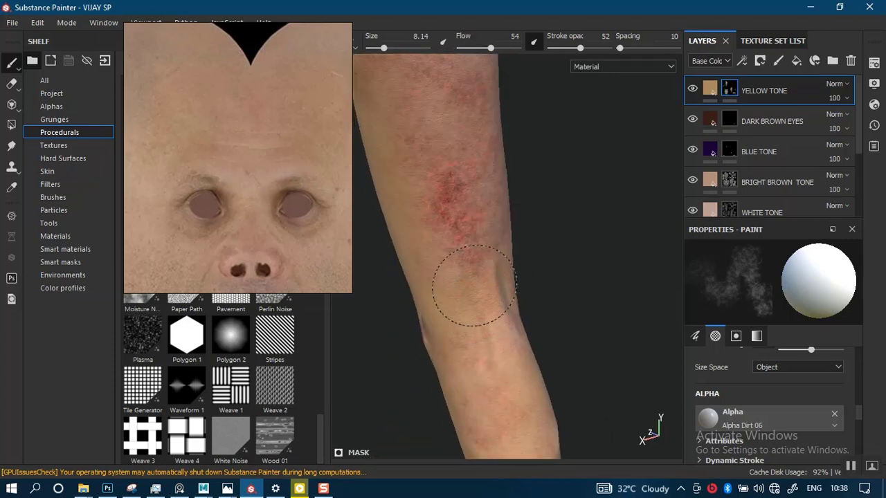
alt+drag(487, 196, 498, 270)
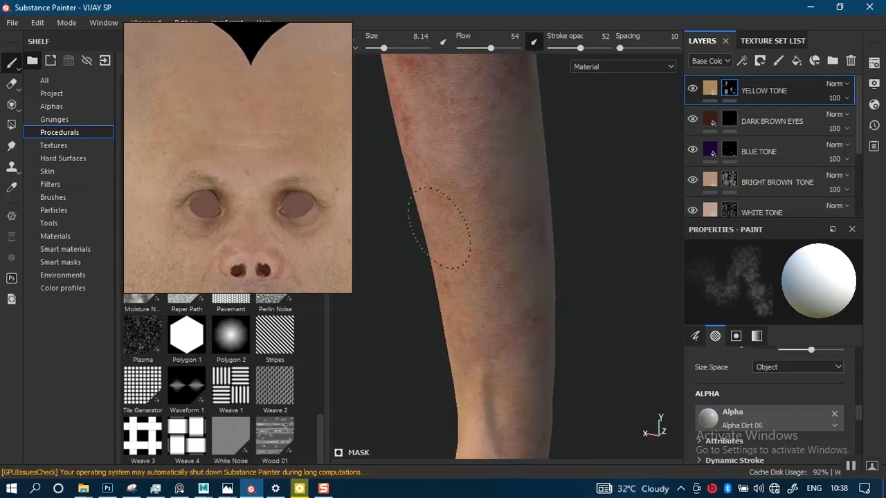
mouse_move(496, 202)
alt+mouse_down()
mouse_move(465, 256)
mouse_move(433, 187)
alt+mouse_up()
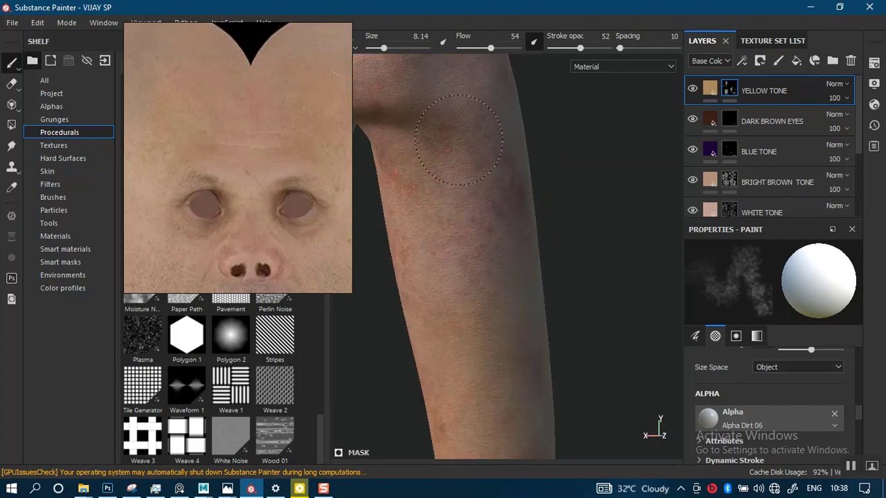
alt+drag(491, 254, 455, 200)
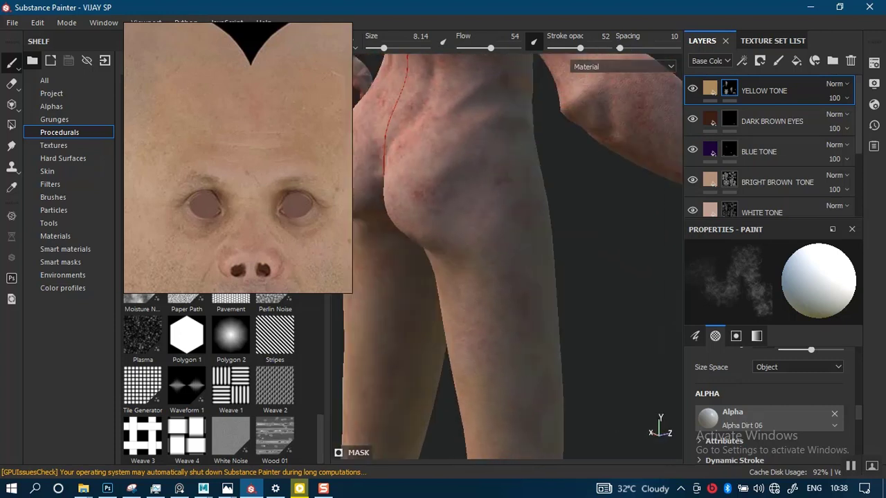
Step: Cover the buttocks and the back of the hips with the yellow tone
alt+middle_drag(455, 200, 489, 266)
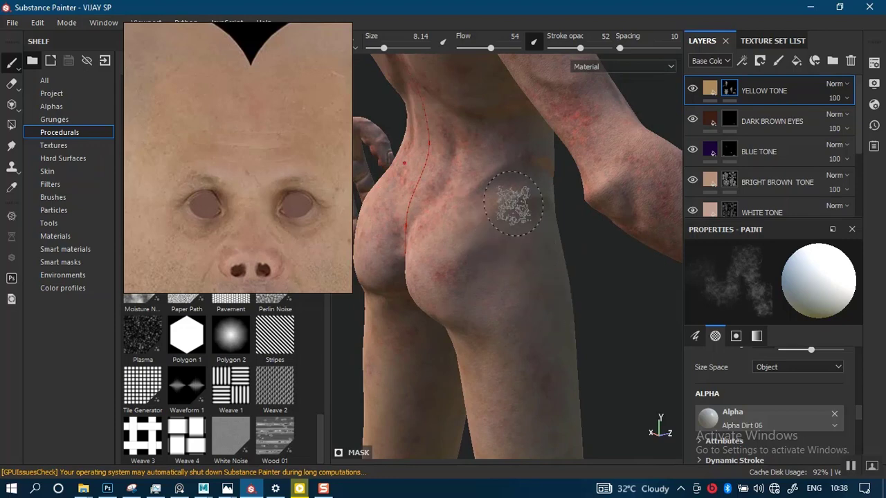
shift+right_drag(513, 203, 443, 206)
mouse_move(466, 275)
alt+mouse_down()
mouse_move(515, 271)
mouse_move(494, 282)
mouse_move(480, 233)
mouse_move(461, 258)
alt+mouse_up()
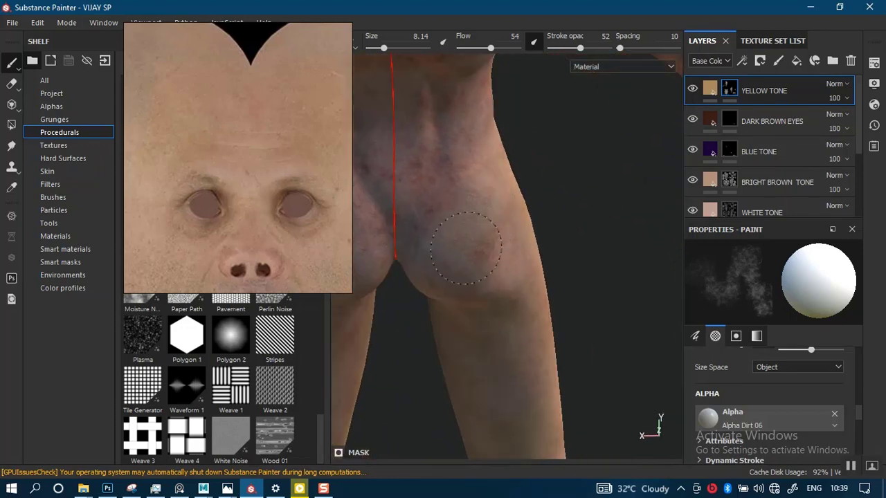
mouse_move(462, 216)
alt+mouse_down()
mouse_move(464, 207)
mouse_move(462, 223)
alt+mouse_up()
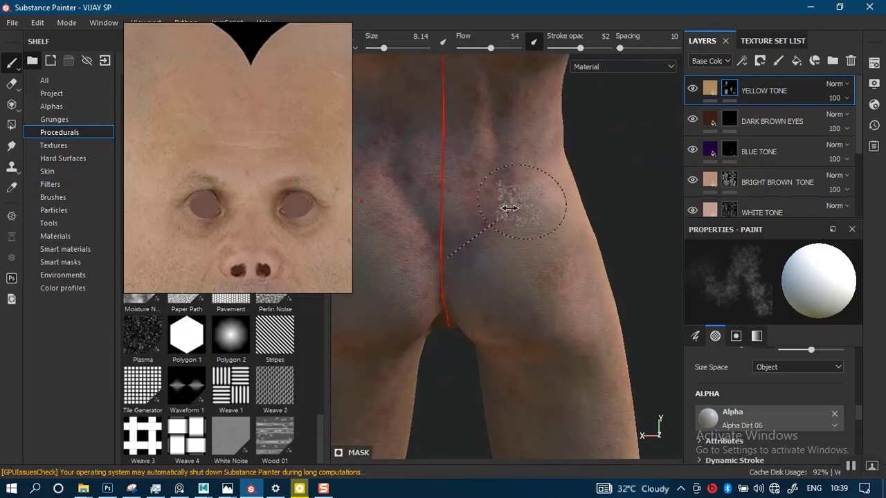
shift+right_drag(510, 206, 482, 207)
mouse_move(482, 207)
alt+mouse_down()
mouse_move(499, 166)
mouse_move(494, 182)
alt+mouse_up()
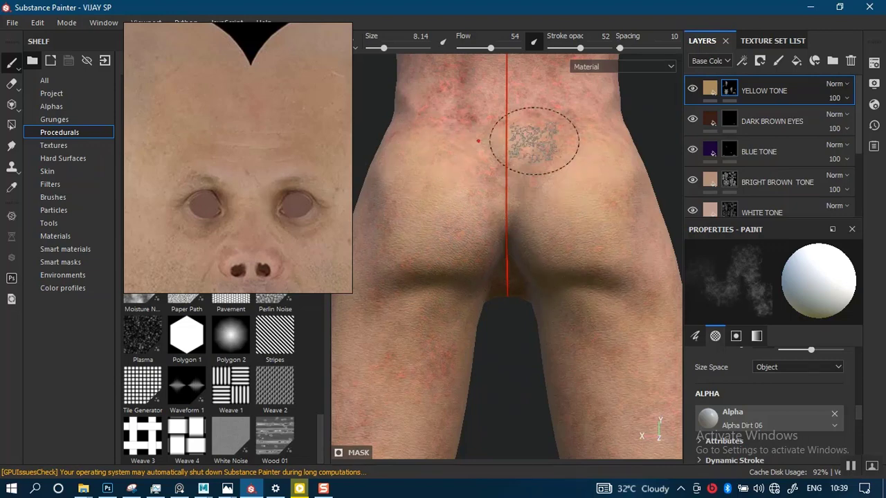
Step: Paint the yellow tone over the lower back and waist, up to the bottom of the rib area
alt+middle_drag(533, 140, 519, 281)
alt+drag(519, 281, 498, 245)
alt+middle_drag(489, 243, 506, 212)
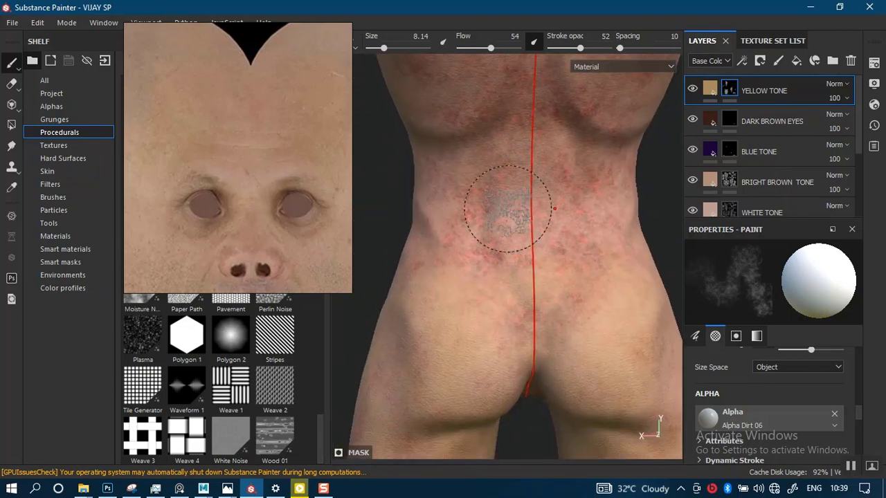
mouse_move(507, 191)
mouse_down()
mouse_move(484, 241)
mouse_move(530, 263)
mouse_move(510, 243)
mouse_move(502, 178)
mouse_up()
alt+middle_drag(507, 126, 500, 265)
scroll(510, 162, up, 2)
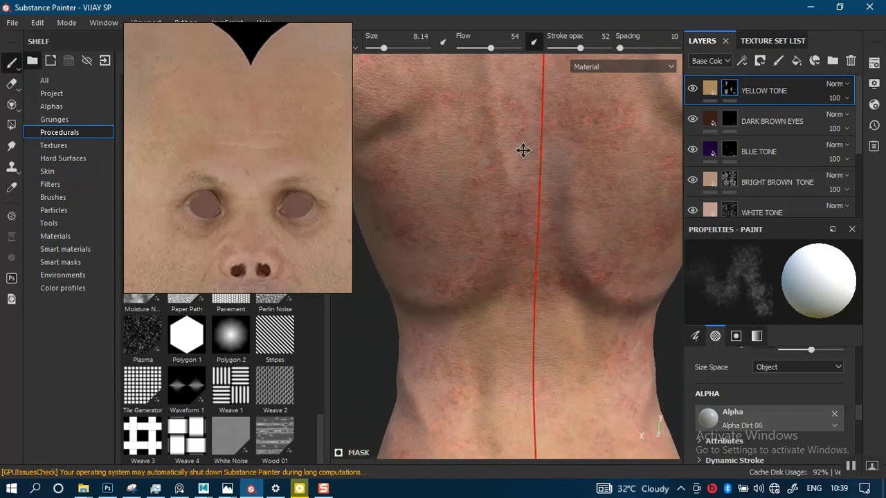
Step: Paint the yellow tone over the shoulder blade and the back of the shoulder
mouse_move(522, 150)
alt+middle_down()
mouse_move(512, 194)
mouse_move(510, 176)
mouse_move(526, 173)
alt+middle_up()
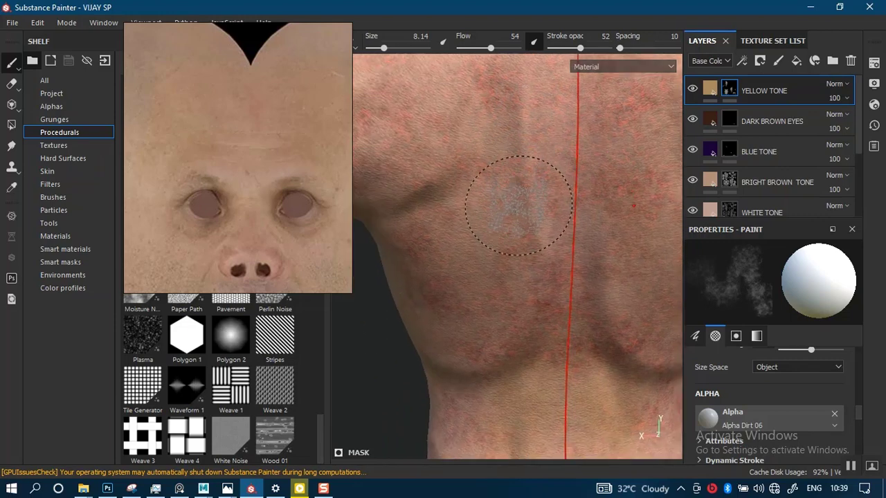
right_click(512, 224)
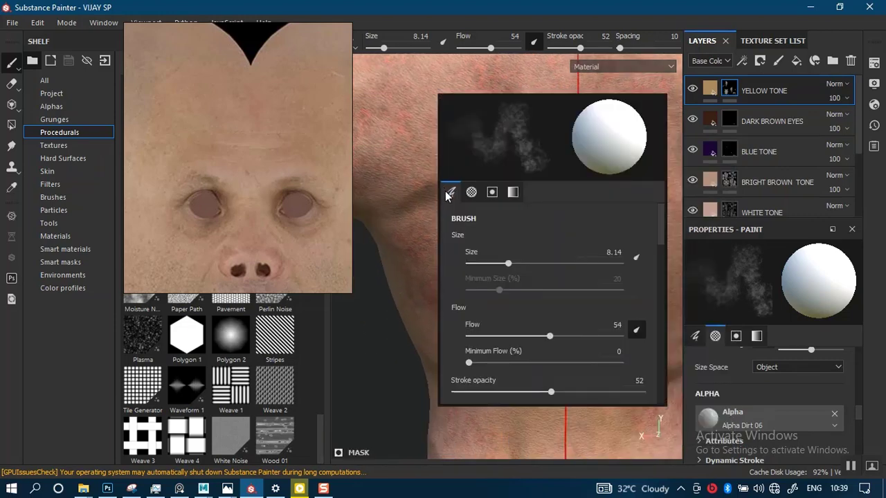
click(376, 306)
mouse_move(434, 137)
alt+mouse_down()
mouse_move(443, 198)
mouse_move(488, 233)
alt+mouse_up()
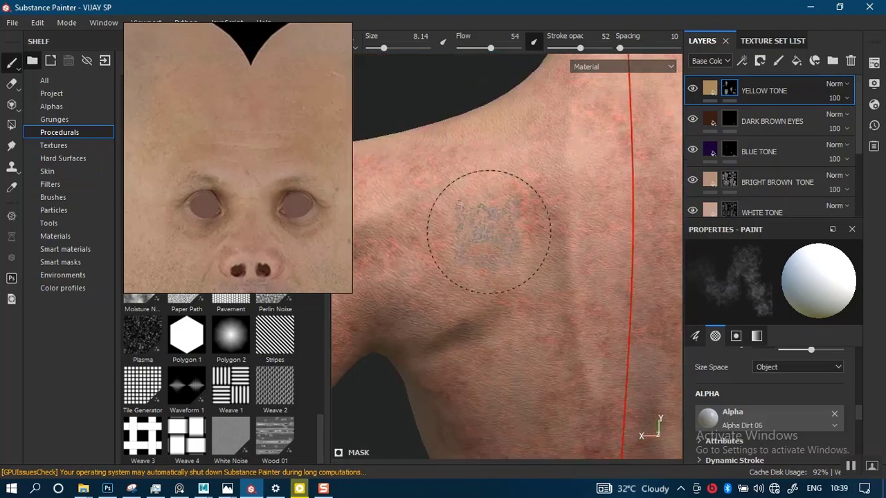
alt+middle_drag(476, 217, 474, 158)
mouse_move(475, 159)
alt+mouse_down()
mouse_move(494, 155)
mouse_move(496, 170)
mouse_move(491, 160)
alt+mouse_up()
alt+middle_drag(490, 159, 494, 141)
scroll(494, 141, down, 3)
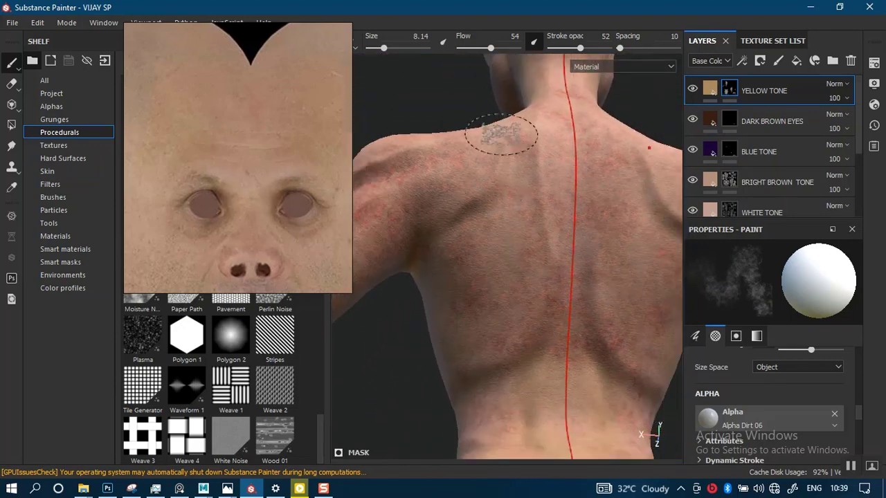
alt+drag(493, 153, 480, 240)
alt+middle_drag(481, 239, 470, 283)
mouse_move(484, 208)
alt+mouse_down()
mouse_move(506, 162)
mouse_move(507, 181)
mouse_move(504, 173)
alt+mouse_up()
scroll(484, 208, up, 1)
alt+middle_drag(469, 242, 489, 267)
mouse_move(494, 202)
alt+mouse_down()
mouse_move(514, 237)
mouse_move(463, 273)
alt+mouse_up()
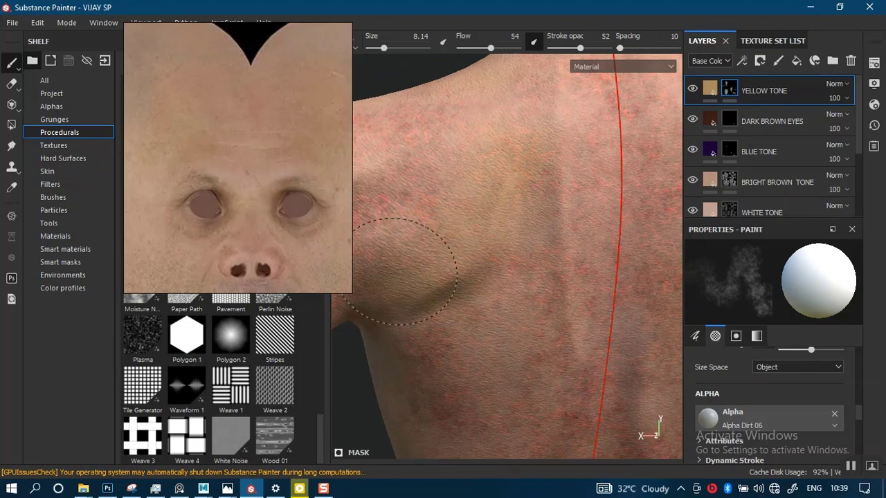
Step: Extend the yellow tone across the upper spine and down over the middle of the back
alt+middle_drag(511, 220, 528, 207)
scroll(528, 207, down, 1)
alt+drag(528, 208, 492, 235)
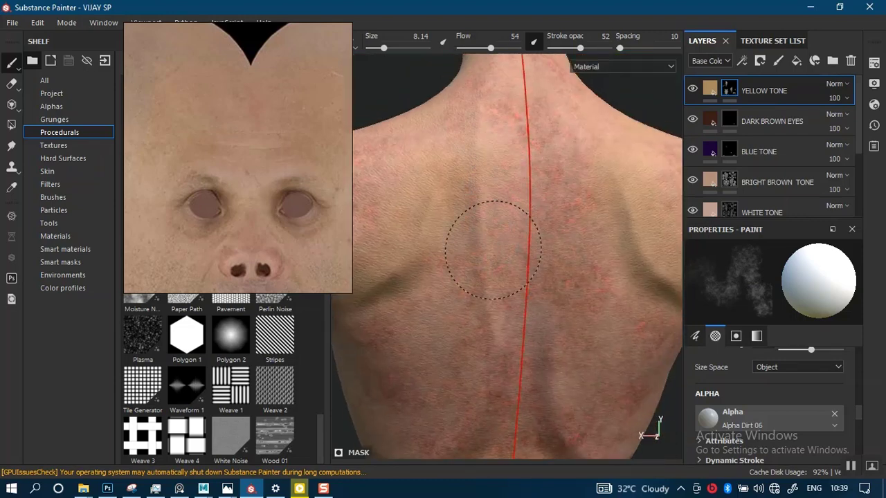
mouse_move(515, 231)
alt+middle_down()
mouse_move(534, 106)
mouse_move(558, 57)
alt+middle_up()
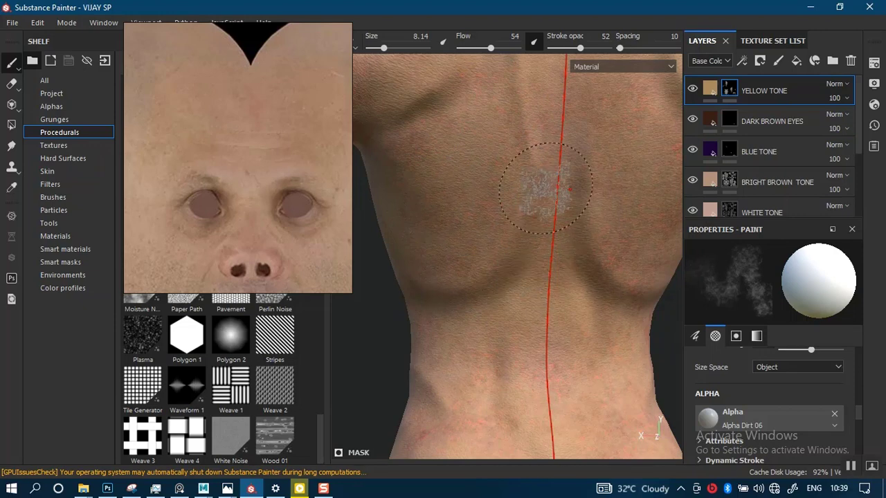
alt+middle_drag(545, 188, 516, 346)
alt+drag(601, 266, 600, 233)
alt+drag(592, 284, 554, 277)
Step: Cover the back of the neck, the back of the head and the crown with the yellow tone
alt+middle_drag(546, 243, 564, 350)
mouse_move(493, 282)
alt+mouse_down()
mouse_move(461, 279)
mouse_move(519, 262)
alt+mouse_up()
alt+middle_drag(510, 247, 520, 277)
alt+middle_drag(486, 320, 491, 401)
mouse_move(553, 131)
alt+mouse_down()
mouse_move(465, 207)
mouse_move(573, 214)
mouse_move(479, 270)
alt+mouse_up()
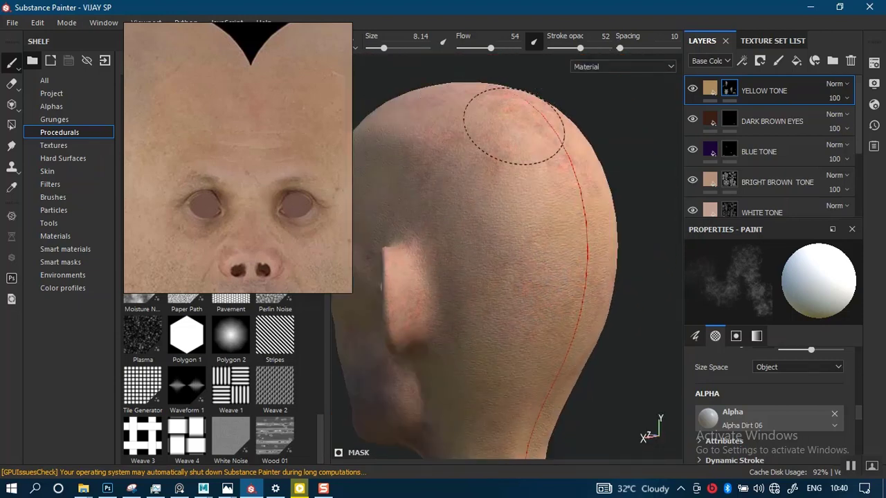
alt+drag(514, 125, 559, 209)
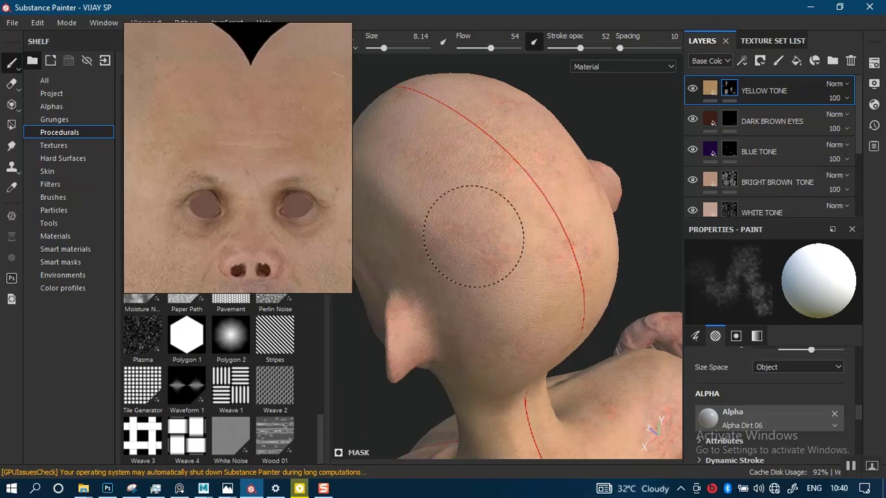
Step: Paint the yellow tone over the rear shoulder, the outer upper arm and the elbow
mouse_move(492, 255)
alt+mouse_down()
mouse_move(466, 206)
mouse_move(477, 259)
mouse_move(461, 230)
alt+mouse_up()
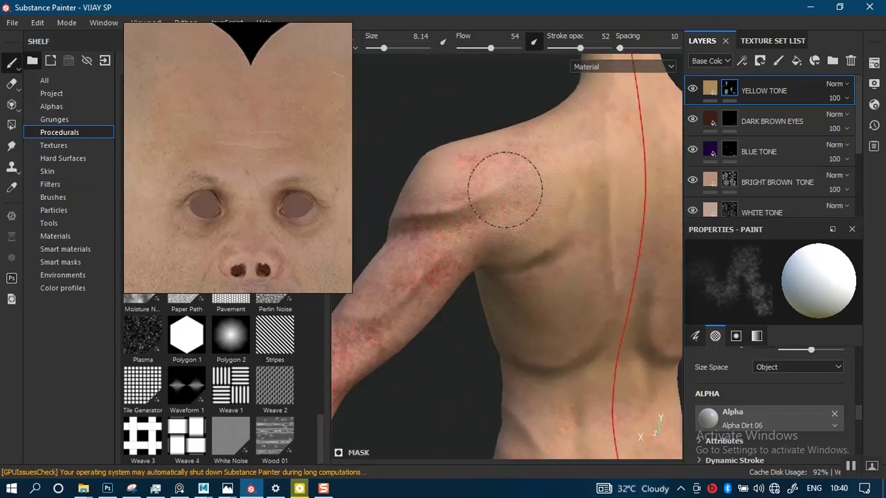
alt+drag(489, 265, 520, 203)
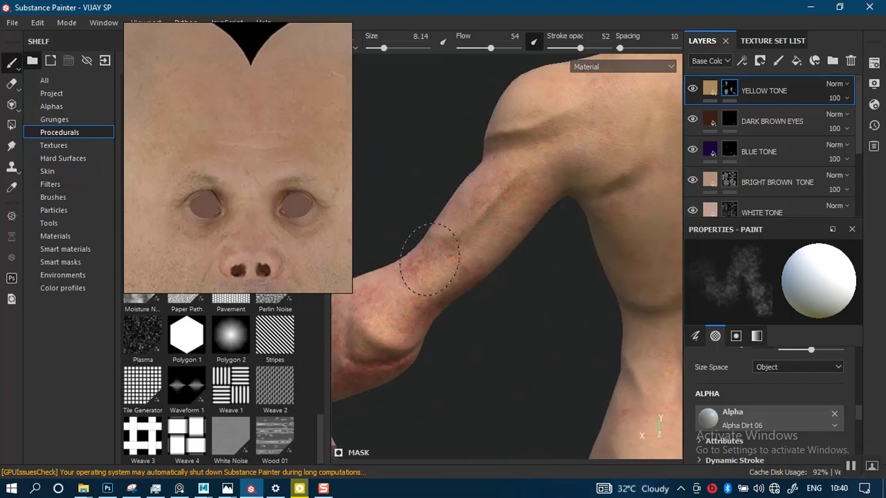
mouse_move(491, 273)
alt+mouse_down()
mouse_move(473, 190)
mouse_move(588, 143)
alt+mouse_up()
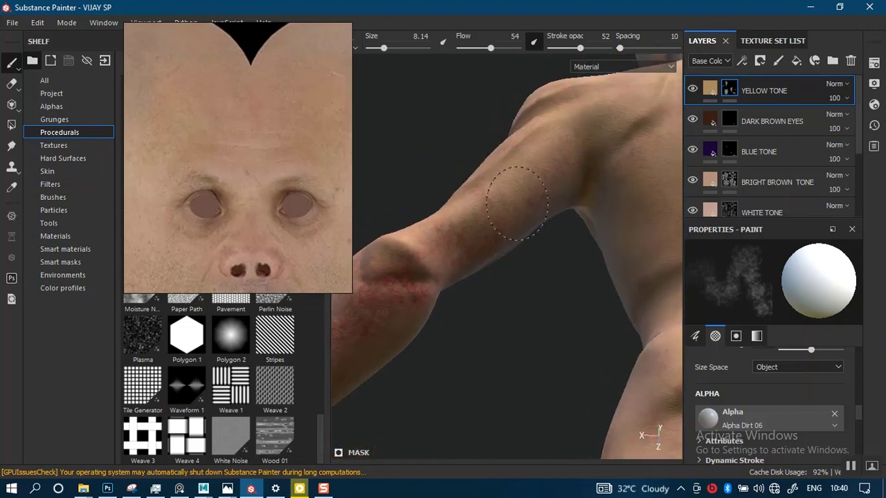
alt+drag(484, 247, 491, 223)
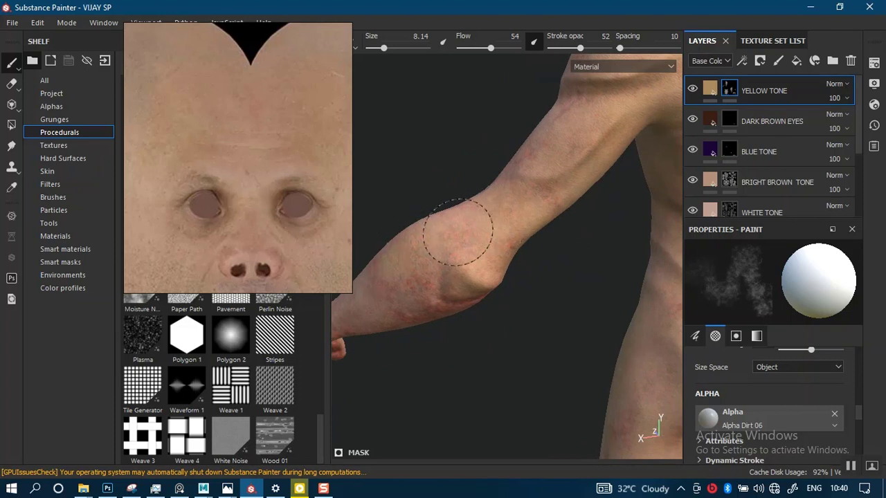
alt+drag(406, 325, 486, 216)
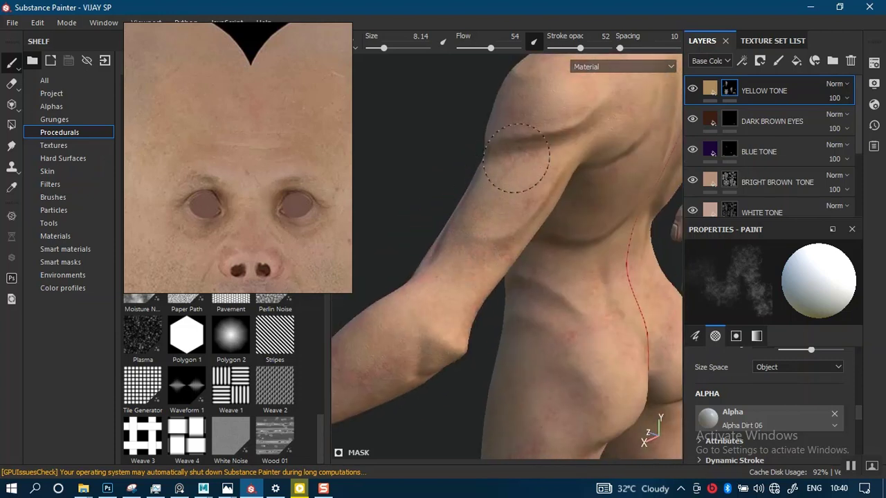
Step: Paint the yellow tone over the forearm from the elbow down toward the wrist
alt+drag(547, 142, 509, 256)
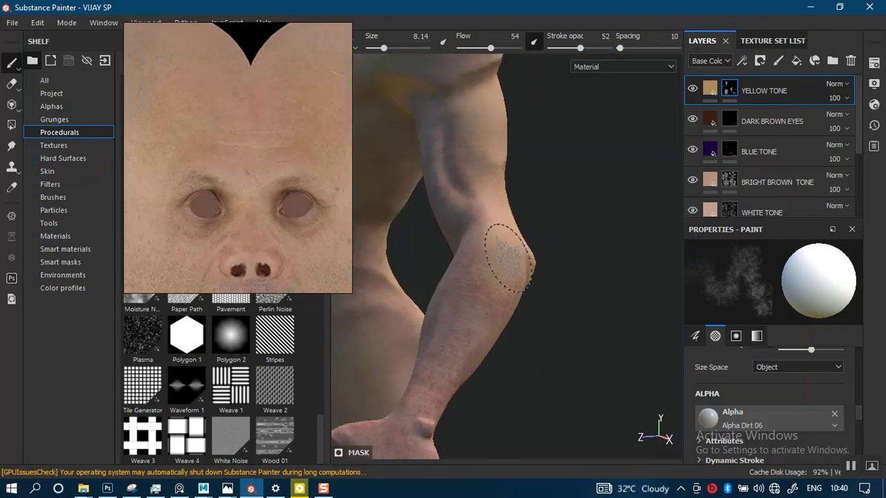
alt+drag(430, 354, 516, 269)
mouse_move(523, 207)
alt+mouse_down()
mouse_move(510, 212)
mouse_move(538, 174)
alt+mouse_up()
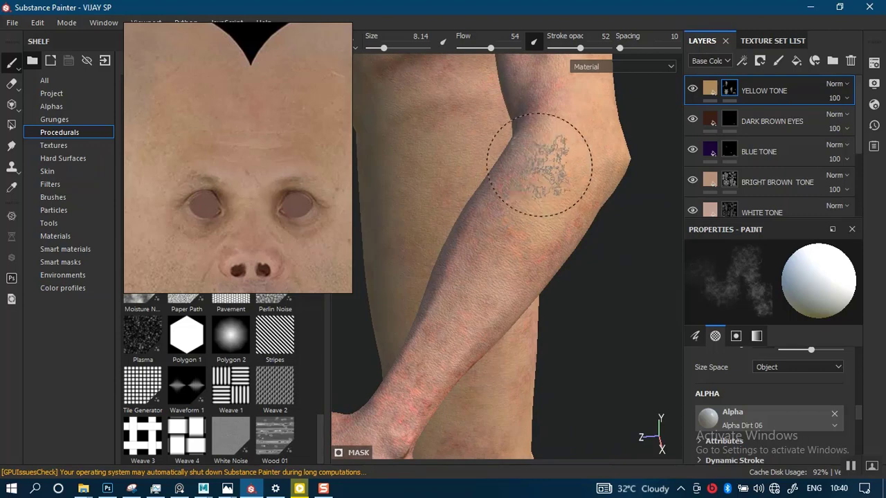
mouse_move(405, 346)
alt+mouse_down()
mouse_move(468, 316)
mouse_move(513, 279)
mouse_move(533, 232)
mouse_move(510, 231)
alt+mouse_up()
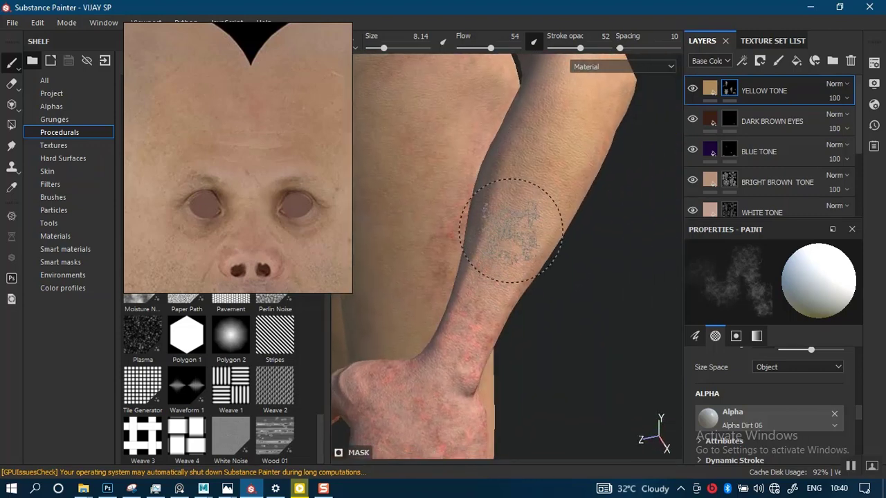
Step: Extend the yellow tone around the inner elbow, down over the wrist and onto the back of the hand
mouse_move(460, 296)
alt+mouse_down()
mouse_move(480, 328)
mouse_move(508, 323)
mouse_move(450, 327)
alt+mouse_up()
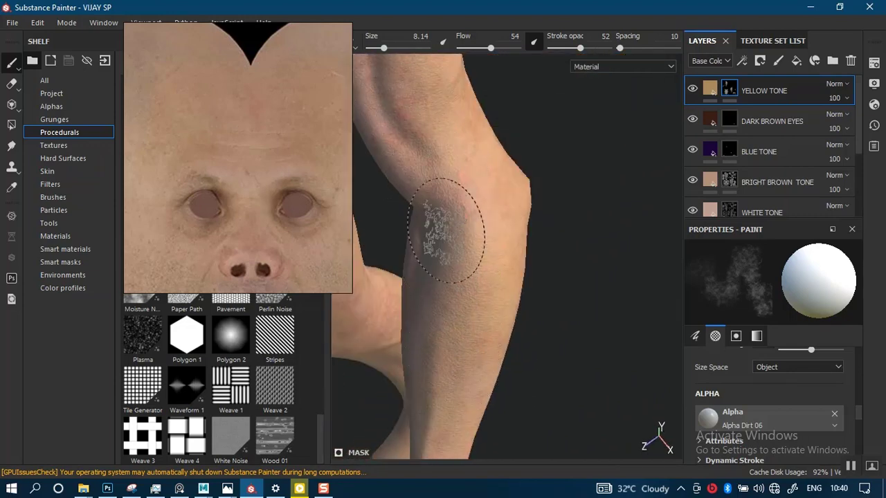
mouse_move(494, 303)
alt+mouse_down()
mouse_move(577, 364)
mouse_move(532, 311)
alt+mouse_up()
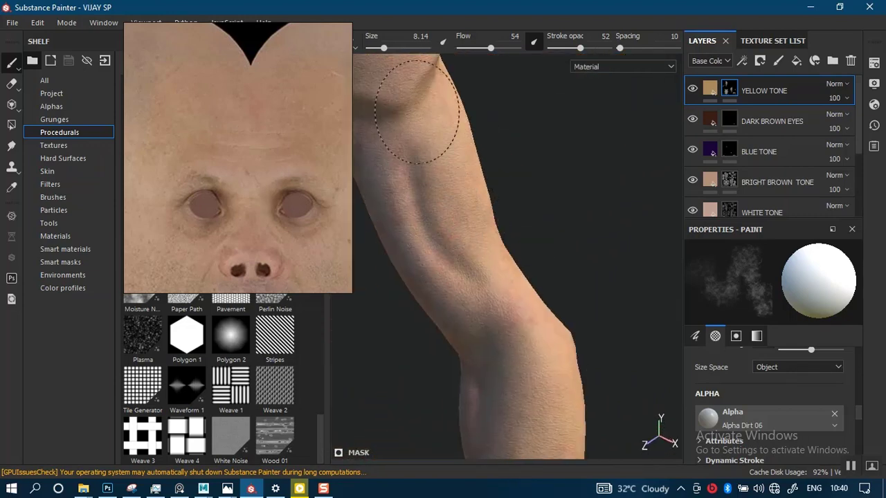
mouse_move(481, 354)
alt+mouse_down()
mouse_move(526, 255)
mouse_move(493, 274)
alt+mouse_up()
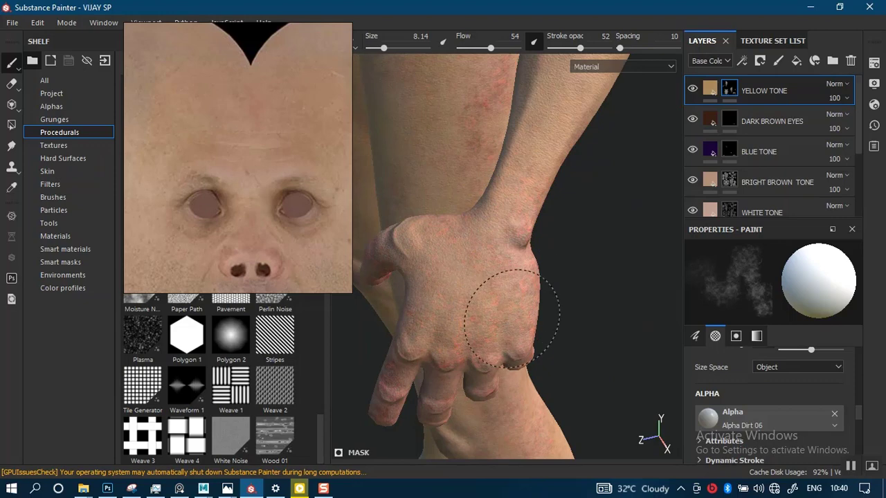
Step: Cover the back of the hand and the knuckles with the yellow tone
mouse_move(473, 234)
alt+mouse_down()
mouse_move(492, 235)
mouse_move(470, 174)
mouse_move(480, 277)
mouse_move(437, 357)
alt+mouse_up()
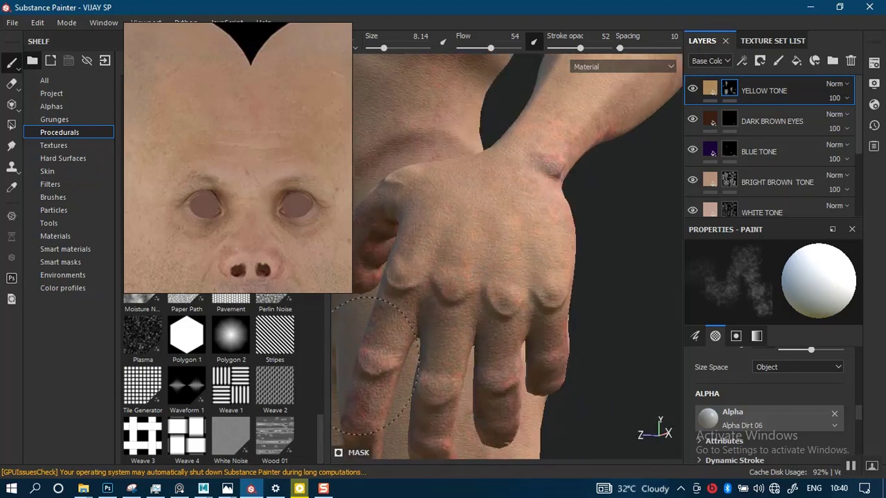
alt+drag(499, 302, 498, 329)
alt+drag(525, 301, 469, 259)
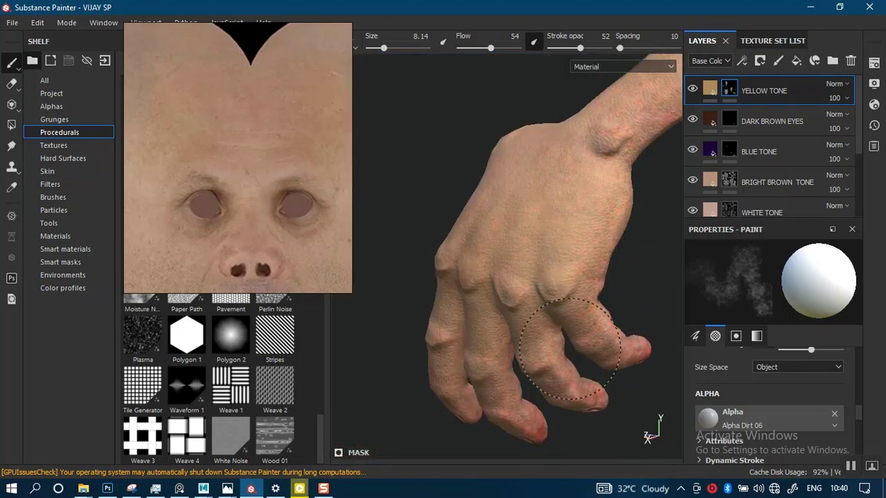
Step: Paint the yellow tone along the backs and sides of the fingers down to the fingertips
alt+drag(570, 349, 503, 302)
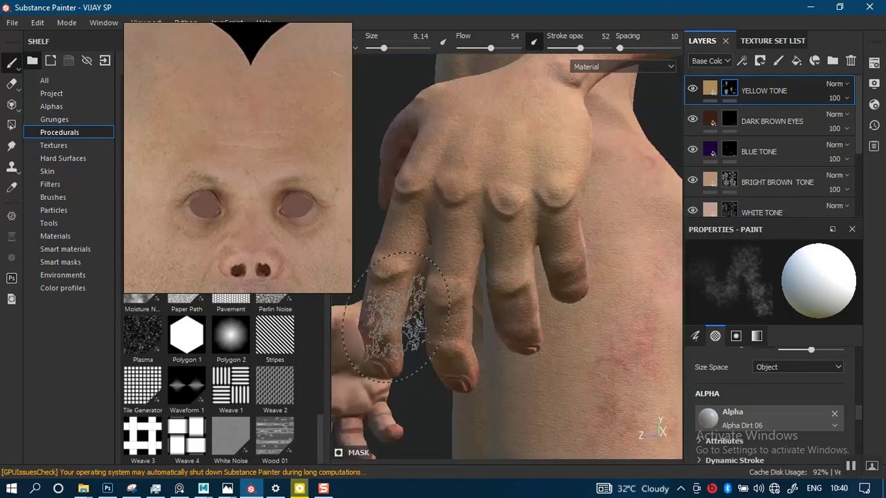
alt+drag(405, 332, 544, 233)
mouse_move(544, 236)
shift+right_down()
mouse_move(499, 237)
mouse_move(454, 275)
shift+right_up()
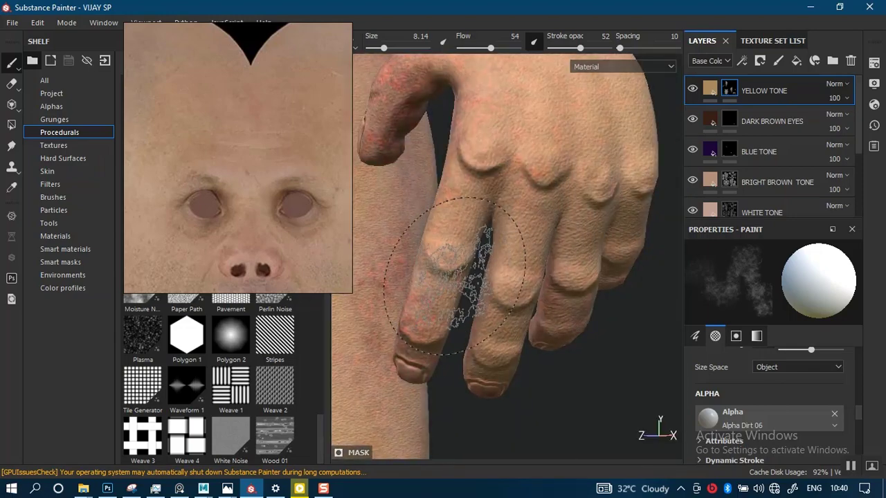
alt+drag(530, 187, 567, 296)
Step: Blend the yellow tone over the top of the wrist, the thumb and the web beside the index finger
alt+drag(507, 161, 451, 380)
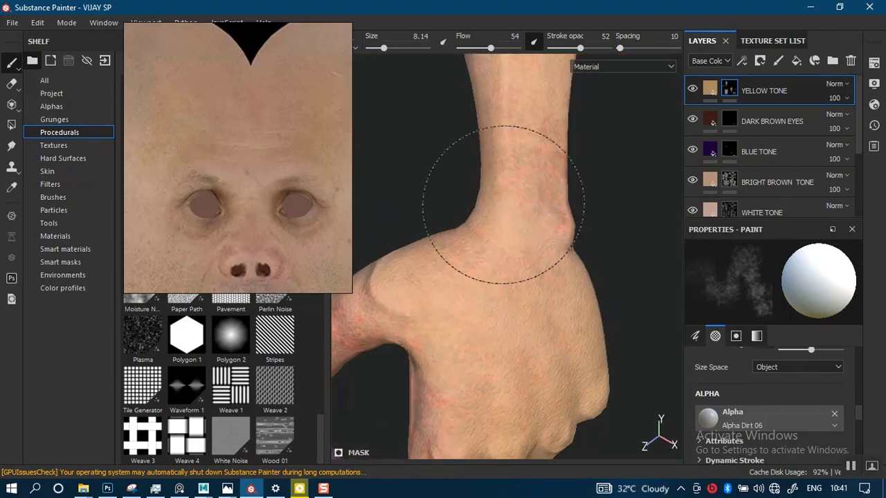
mouse_move(526, 149)
alt+mouse_down()
mouse_move(515, 346)
mouse_move(566, 266)
mouse_move(555, 153)
mouse_move(522, 308)
mouse_move(537, 212)
mouse_move(515, 185)
mouse_move(494, 277)
mouse_move(544, 238)
mouse_move(537, 195)
alt+mouse_up()
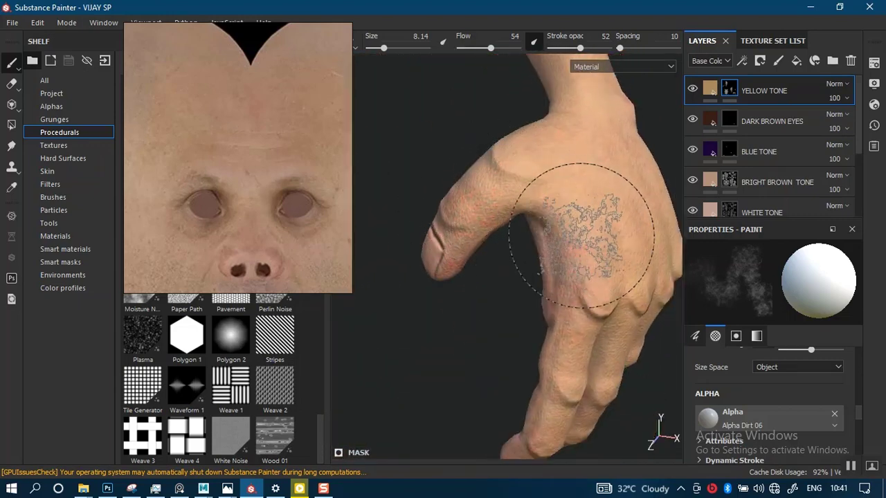
mouse_move(581, 236)
alt+mouse_down()
mouse_move(559, 231)
mouse_move(505, 183)
alt+mouse_up()
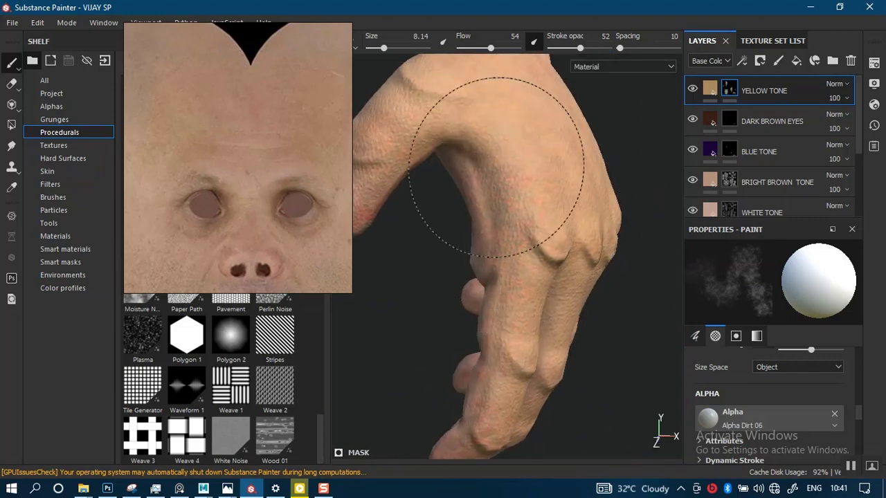
mouse_move(498, 223)
alt+mouse_down()
mouse_move(538, 214)
mouse_move(524, 326)
mouse_move(539, 283)
mouse_move(537, 250)
mouse_move(464, 286)
alt+mouse_up()
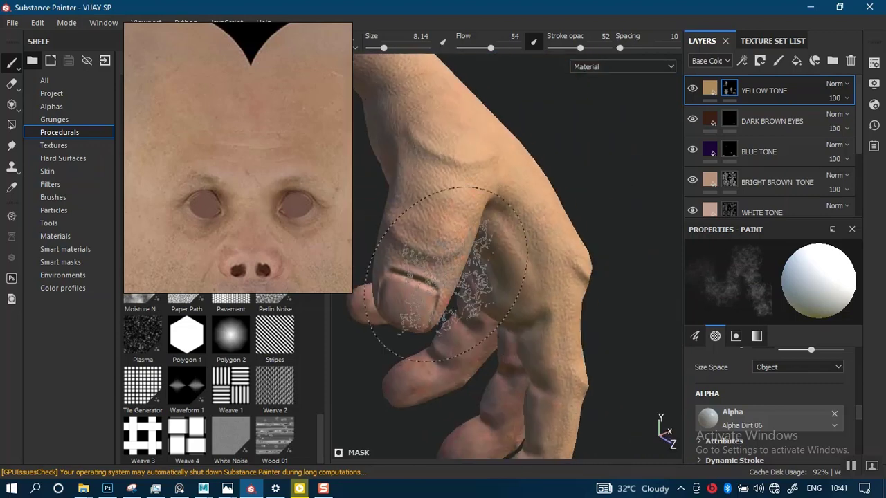
Step: Paint the yellow tone over the palm, the inner wrist and the undersides of the fingers
alt+drag(445, 182, 606, 172)
scroll(454, 201, up, 5)
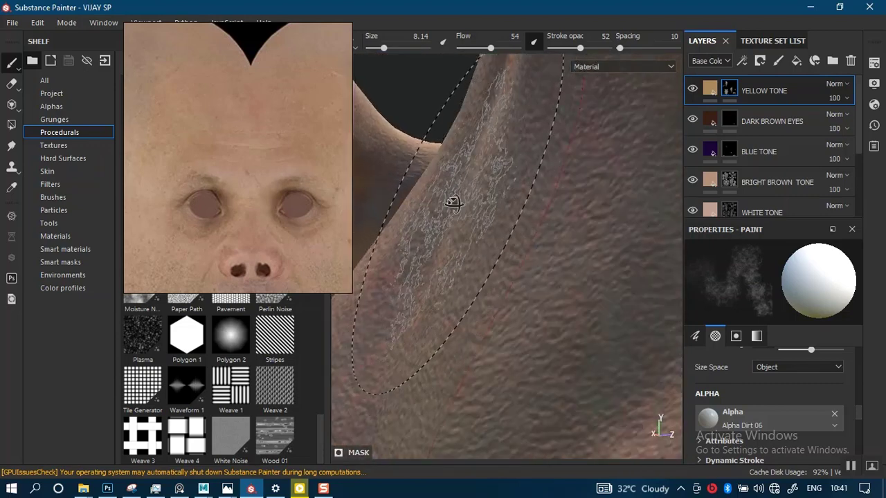
alt+middle_drag(453, 202, 479, 201)
scroll(478, 202, down, 8)
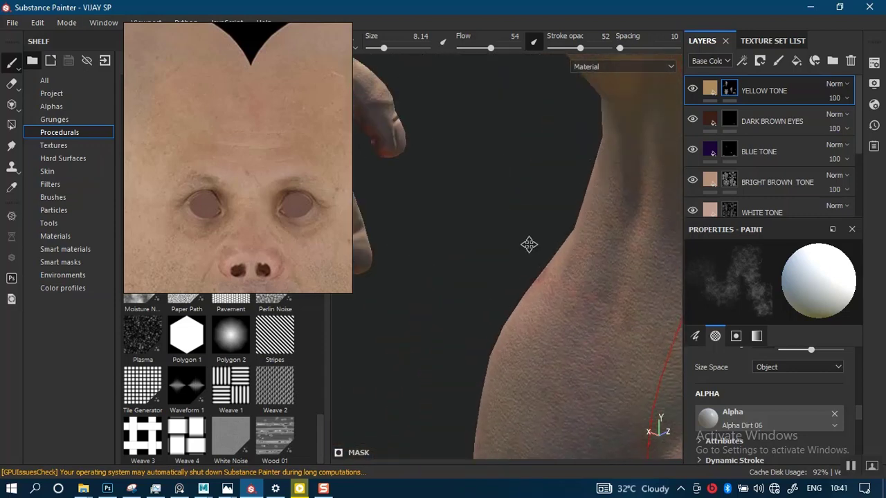
mouse_move(543, 258)
alt+mouse_down()
mouse_move(471, 209)
mouse_move(551, 205)
mouse_move(581, 320)
mouse_move(588, 250)
mouse_move(493, 217)
alt+mouse_up()
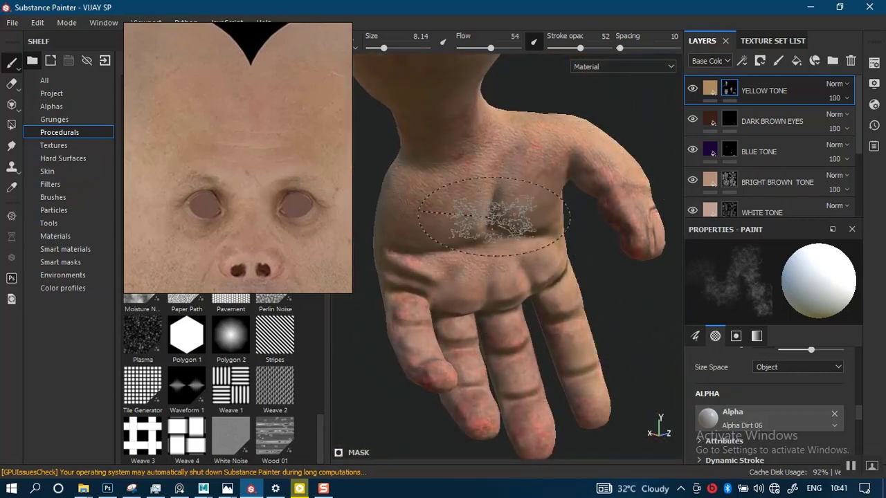
alt+drag(519, 179, 469, 193)
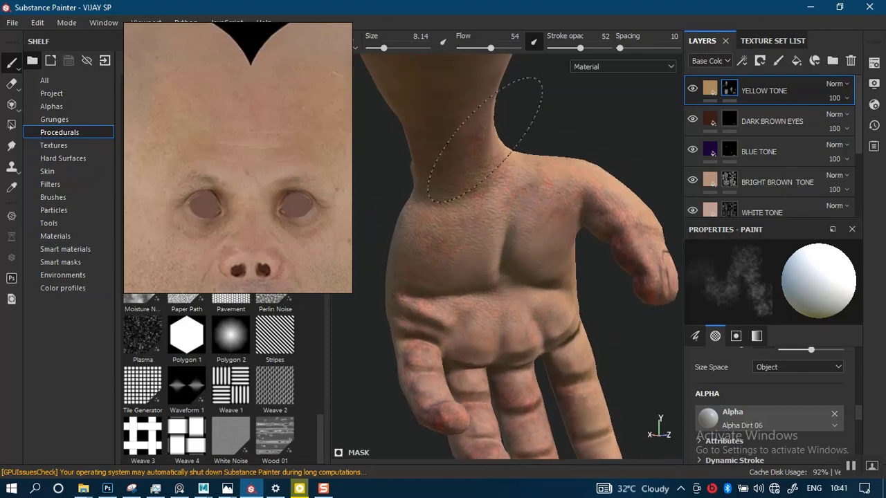
mouse_move(510, 307)
alt+mouse_down()
mouse_move(528, 273)
mouse_move(506, 220)
mouse_move(448, 303)
alt+mouse_up()
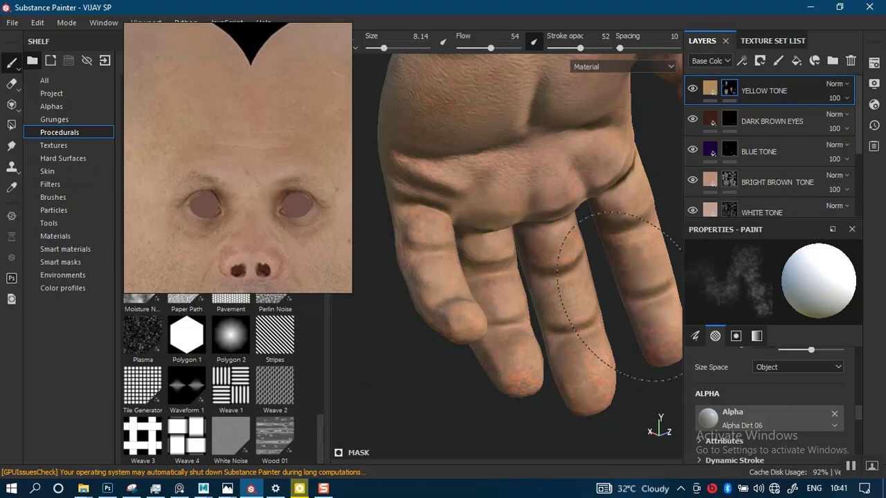
mouse_move(508, 221)
alt+mouse_down()
mouse_move(530, 256)
mouse_move(544, 217)
mouse_move(521, 291)
alt+mouse_up()
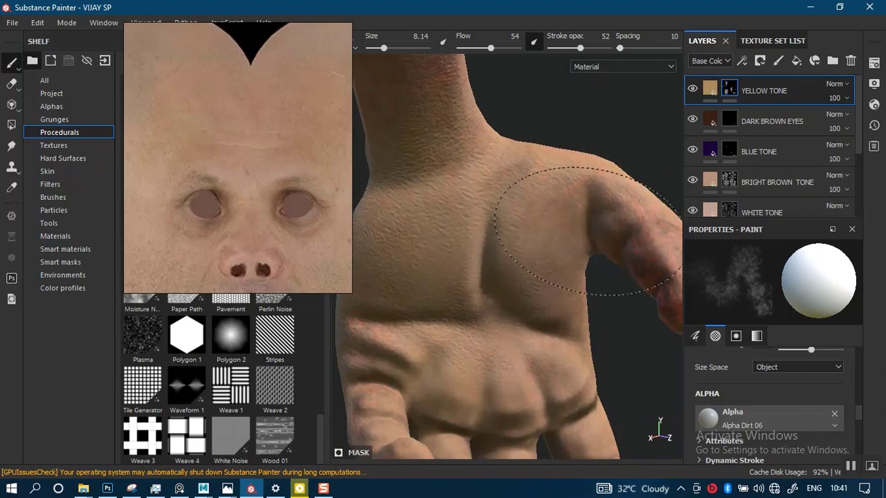
Step: Reduce the brush size to 5.08 and paint the yellow tone over the inner side of the thumb
ctrl+right_drag(623, 247, 564, 237)
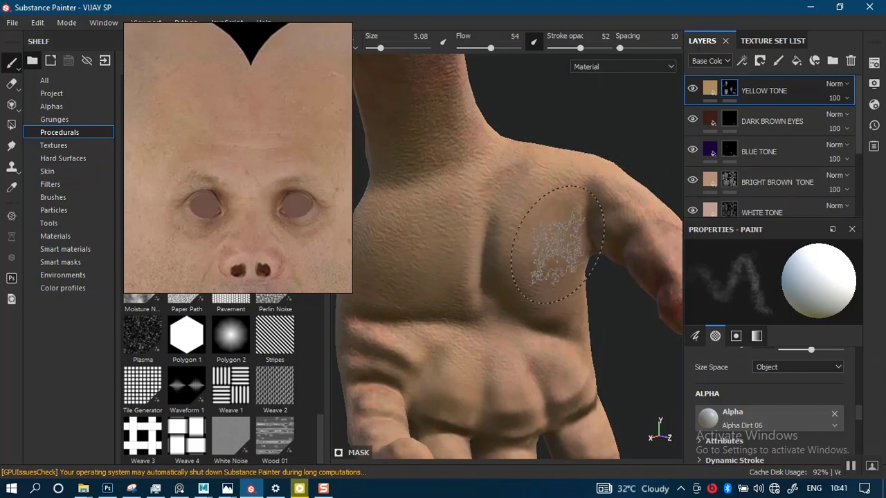
alt+middle_drag(535, 234, 443, 181)
alt+drag(512, 256, 542, 259)
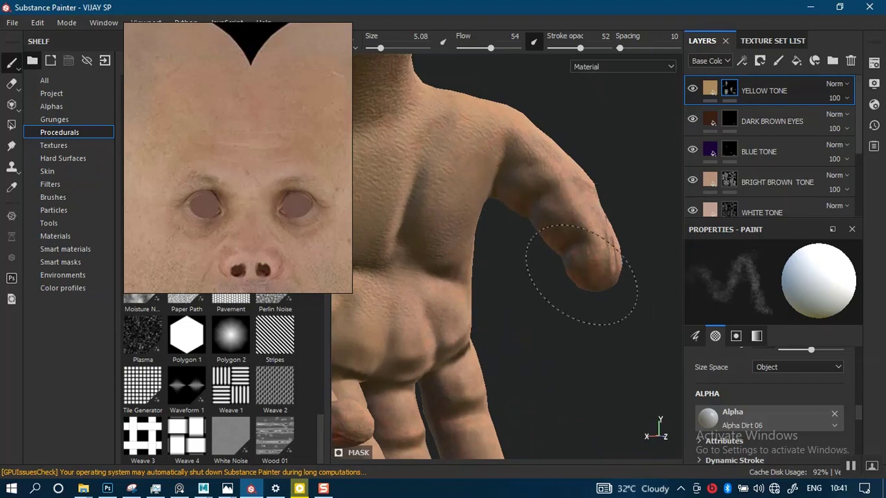
Step: Paint the yellow tone over the underside of the forearm from the wrist up to the elbow
alt+drag(522, 254, 545, 307)
alt+middle_drag(545, 306, 574, 352)
alt+middle_drag(525, 251, 542, 351)
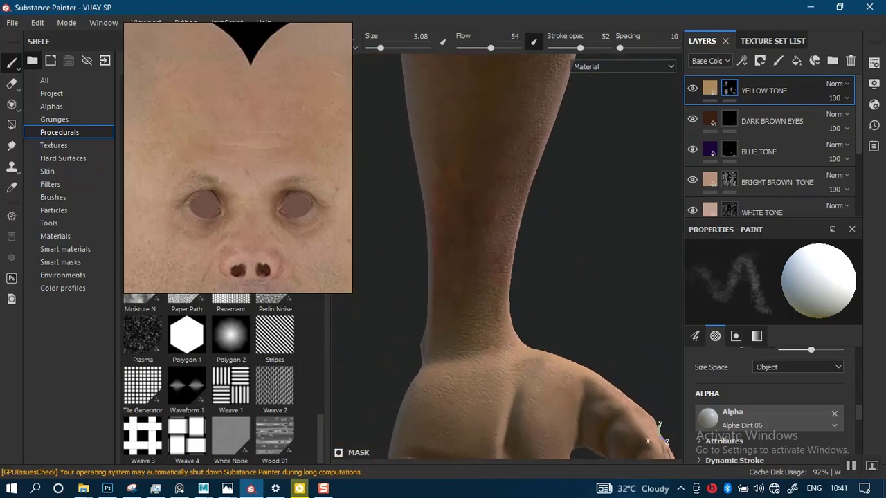
shift+right_drag(472, 266, 501, 232)
mouse_move(501, 232)
alt+mouse_down()
mouse_move(560, 194)
mouse_move(548, 223)
mouse_move(520, 217)
mouse_move(506, 239)
mouse_move(553, 235)
alt+mouse_up()
mouse_move(554, 235)
shift+right_down()
mouse_move(484, 252)
mouse_move(574, 324)
mouse_move(526, 299)
mouse_move(536, 303)
shift+right_up()
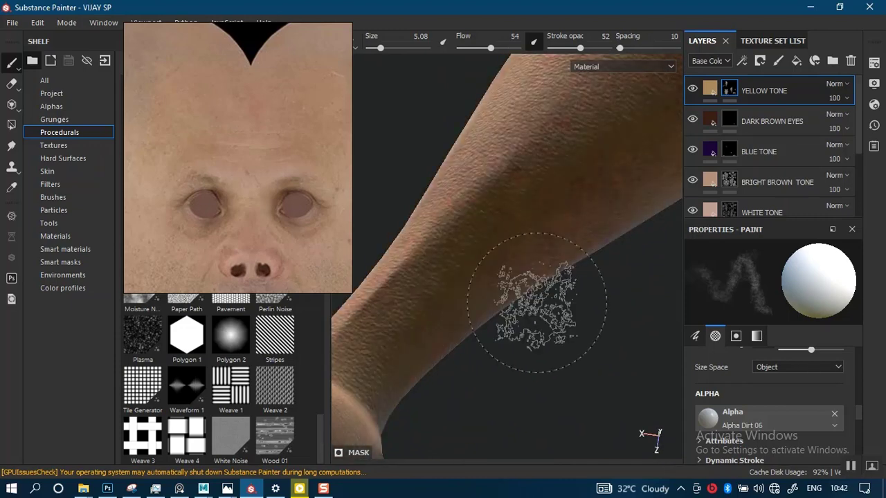
mouse_move(536, 303)
alt+mouse_down()
mouse_move(554, 269)
mouse_move(543, 252)
alt+mouse_up()
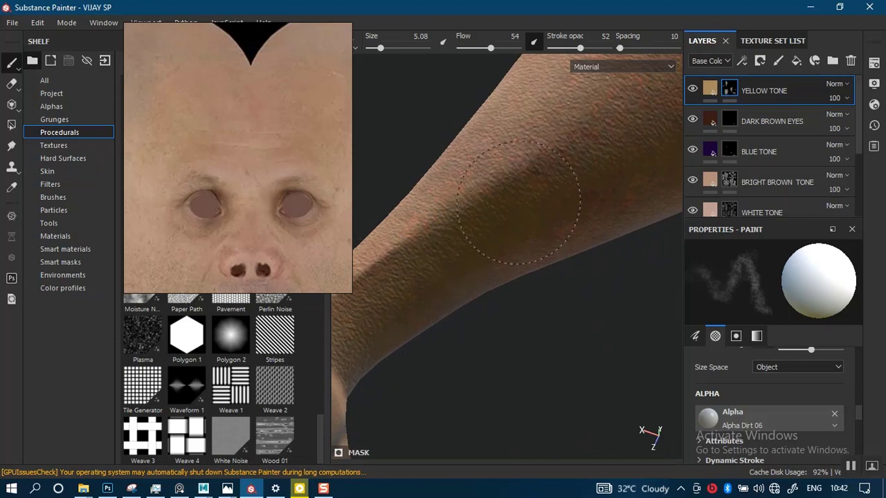
mouse_move(443, 290)
alt+mouse_down()
mouse_move(550, 223)
mouse_move(524, 217)
mouse_move(505, 276)
mouse_move(543, 158)
alt+mouse_up()
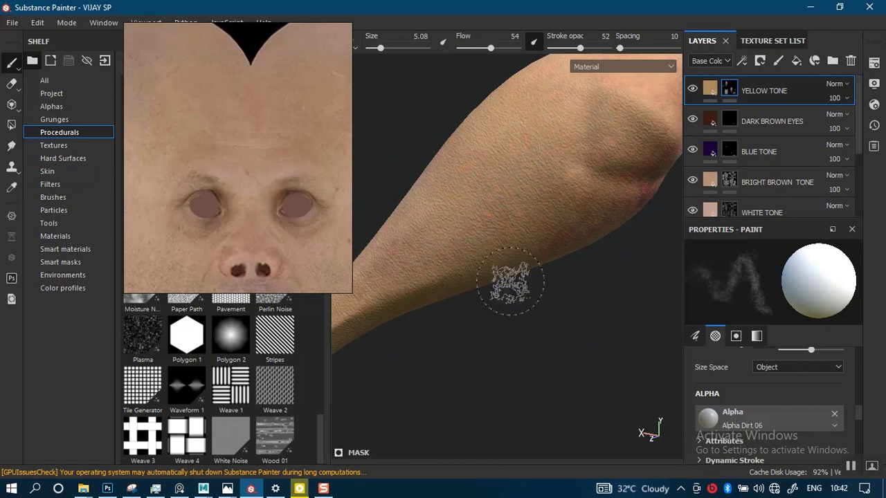
mouse_move(510, 280)
alt+mouse_down()
mouse_move(574, 214)
mouse_move(562, 202)
alt+mouse_up()
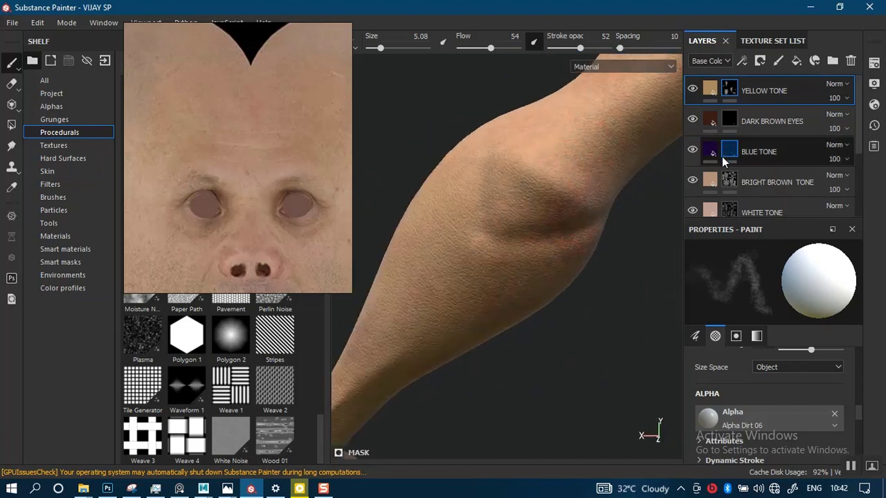
Step: Select the BLUE TONE layer's mask and work on the dark patch in the crook of the elbow
click(727, 153)
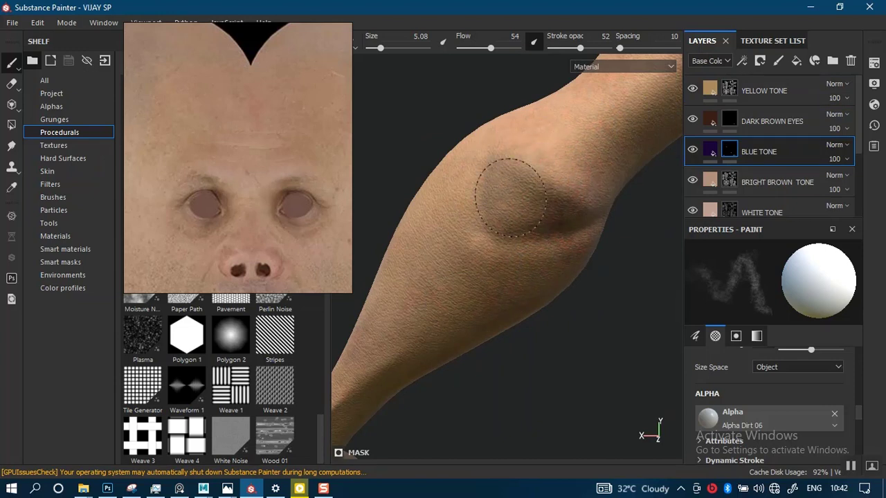
alt+drag(558, 241, 557, 225)
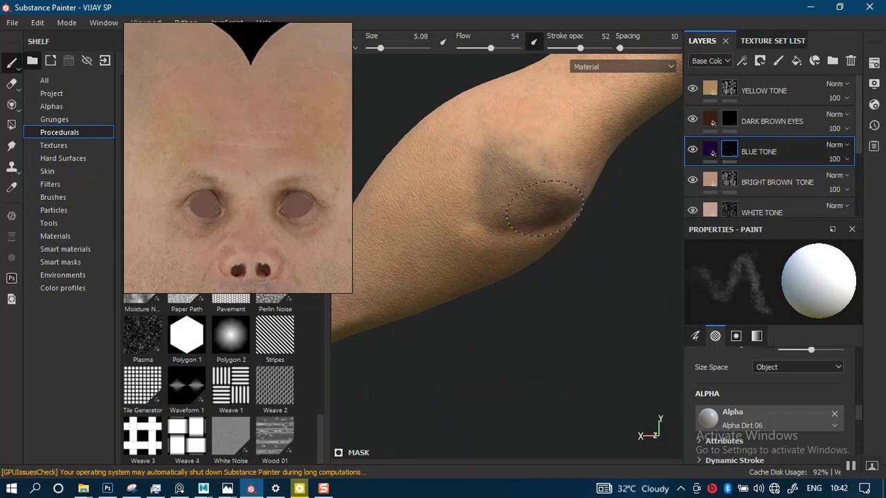
Step: Return to the YELLOW TONE mask and paint along the underside of the upper arm into the armpit
click(727, 90)
mouse_move(630, 173)
alt+mouse_down()
mouse_move(459, 263)
mouse_move(520, 173)
alt+mouse_up()
alt+drag(532, 218, 605, 192)
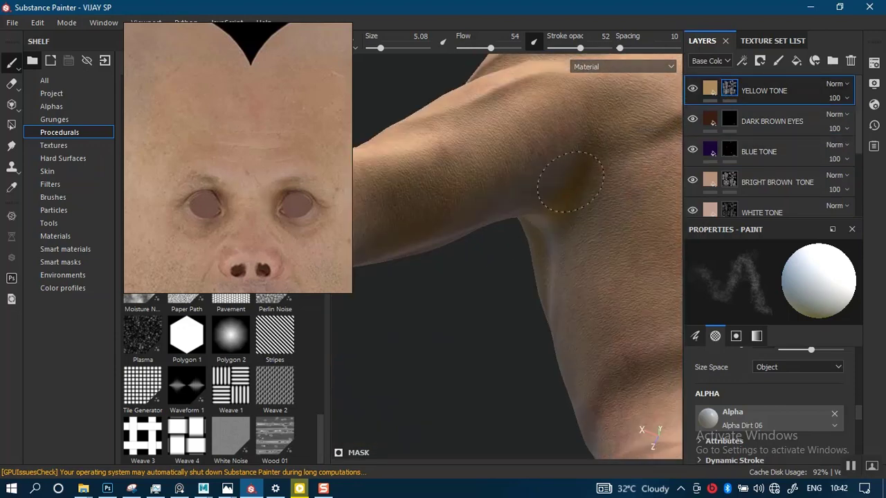
Step: Examine the whole body, then the chest, shoulders and neck up close, for areas that need more yellow tone
key(f)
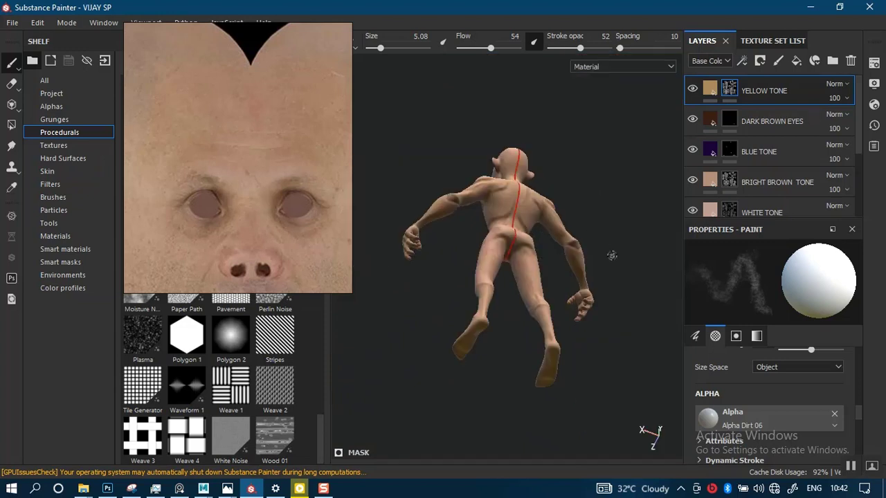
alt+drag(611, 255, 594, 236)
shift+right_drag(617, 212, 553, 217)
alt+middle_drag(553, 217, 518, 257)
mouse_move(504, 280)
alt+right_down()
mouse_move(518, 233)
mouse_move(530, 245)
mouse_move(505, 235)
mouse_move(515, 348)
mouse_move(521, 229)
mouse_move(534, 300)
mouse_move(500, 275)
alt+right_up()
mouse_move(473, 263)
alt+middle_down()
mouse_move(519, 242)
mouse_move(568, 189)
alt+middle_up()
alt+right_drag(567, 189, 514, 328)
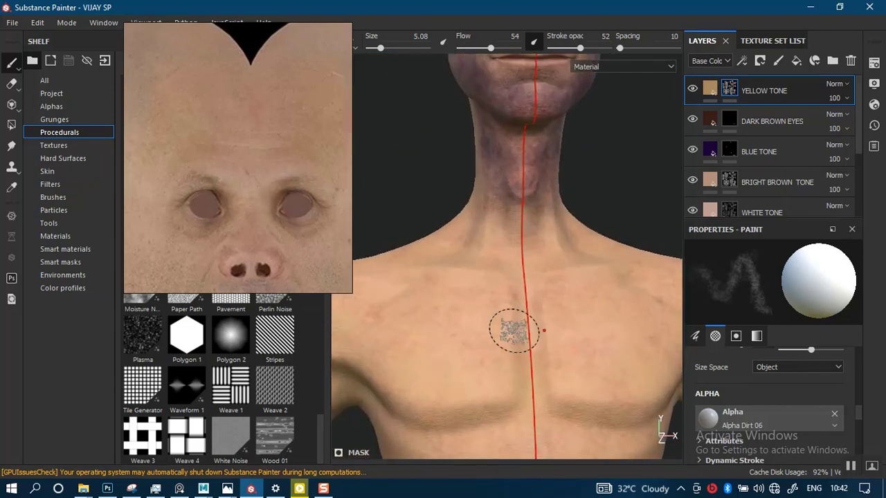
alt+middle_drag(525, 239, 541, 142)
mouse_move(542, 143)
alt+right_down()
mouse_move(509, 310)
mouse_move(530, 356)
alt+right_up()
alt+drag(530, 355, 555, 312)
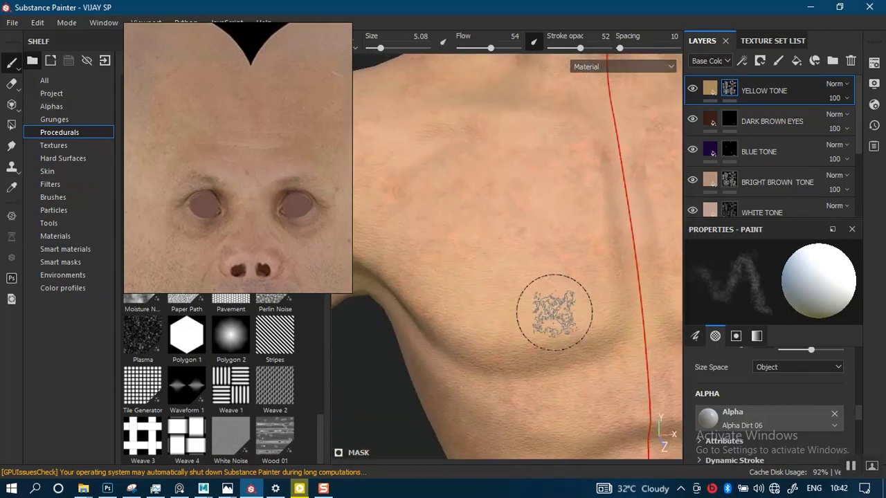
alt+right_drag(556, 312, 582, 177)
alt+middle_drag(581, 178, 599, 265)
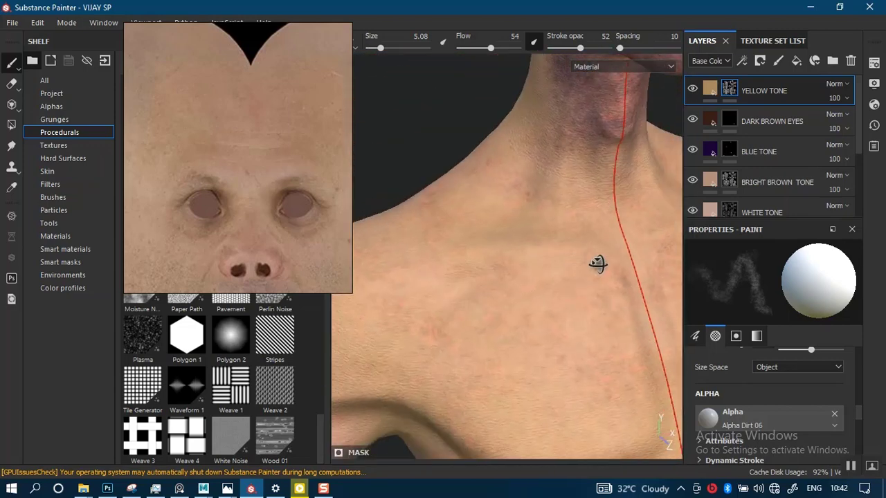
alt+drag(599, 265, 556, 251)
Step: Lower the stroke opacity to 30 and blend the yellow tone over the bluish front and side of the neck up to the jaw
alt+right_drag(555, 251, 567, 298)
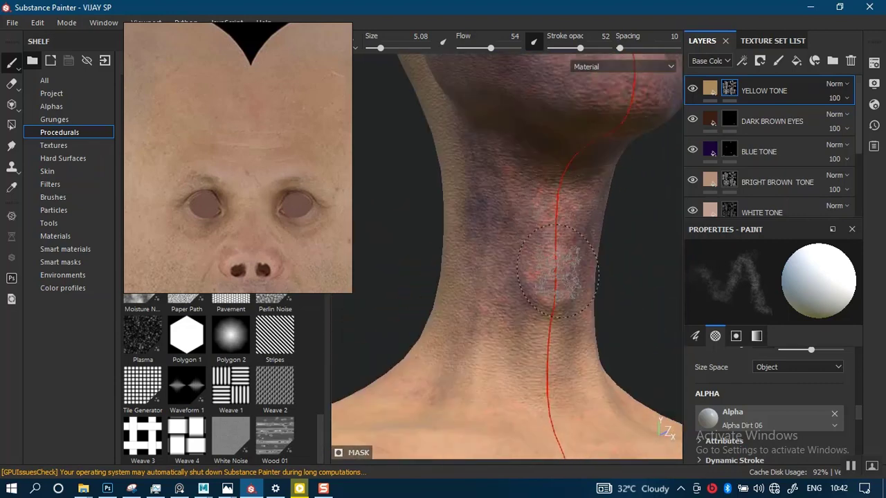
alt+drag(567, 298, 554, 163)
drag(579, 48, 571, 50)
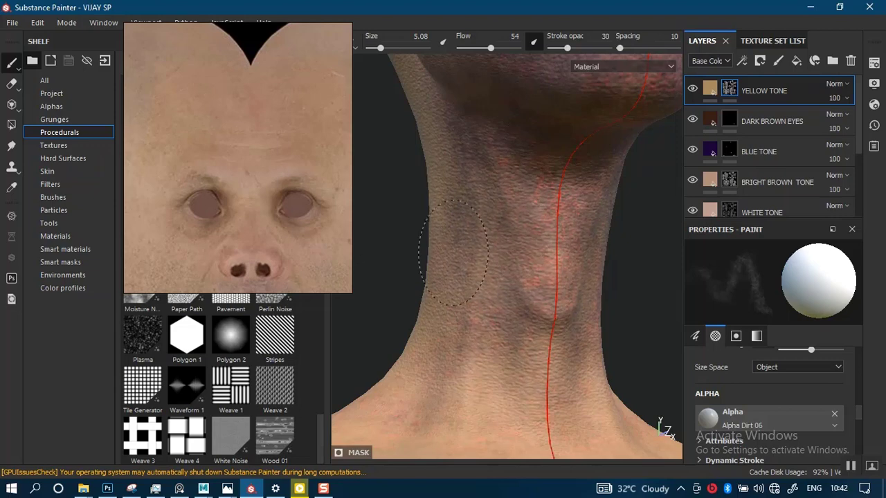
alt+drag(546, 198, 530, 217)
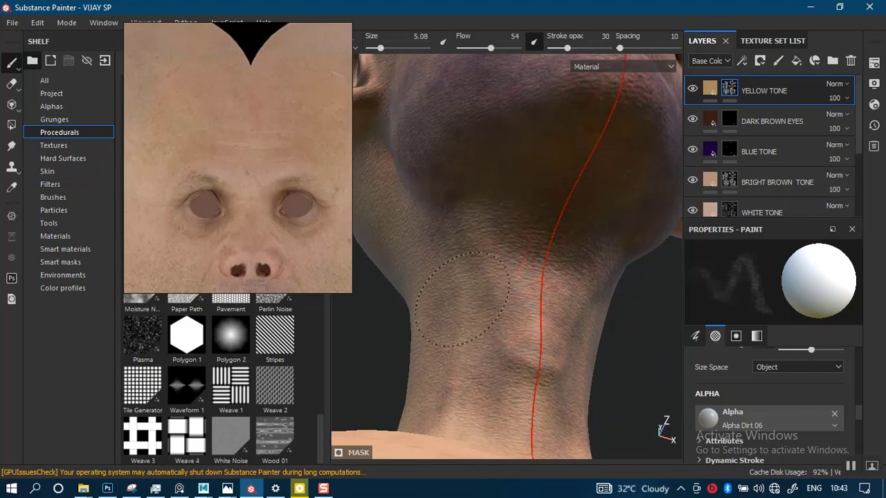
alt+drag(500, 296, 445, 257)
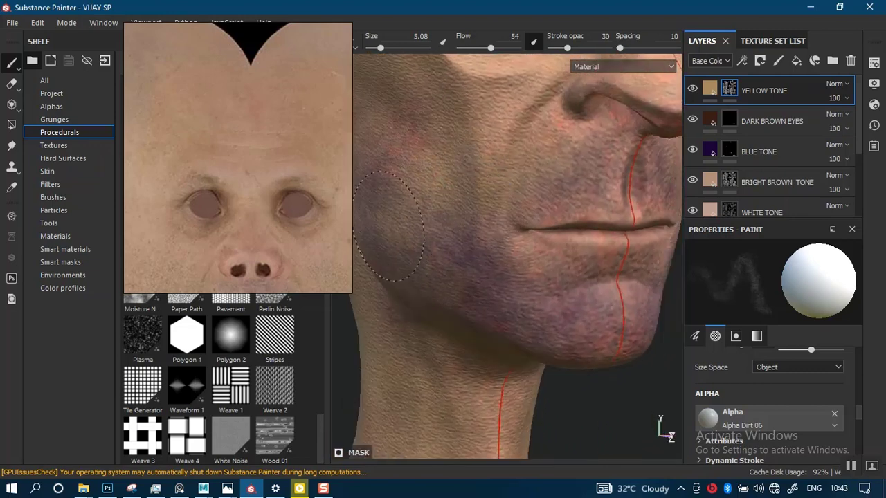
Step: Blend the yellow tone over the purplish cheek, jaw and chin at 30 stroke opacity
alt+drag(389, 227, 422, 222)
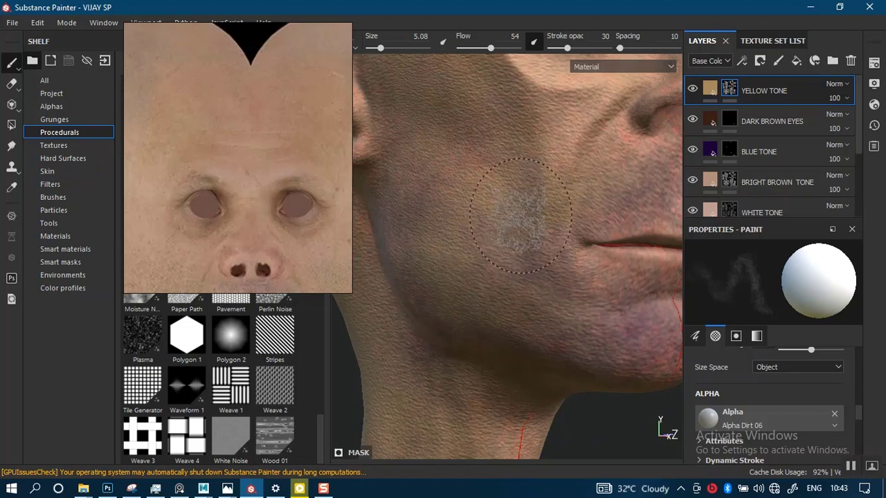
mouse_move(520, 215)
alt+mouse_down()
mouse_move(505, 173)
mouse_move(450, 185)
alt+mouse_up()
mouse_move(542, 308)
alt+mouse_down()
mouse_move(453, 90)
mouse_move(452, 104)
mouse_move(528, 170)
alt+mouse_up()
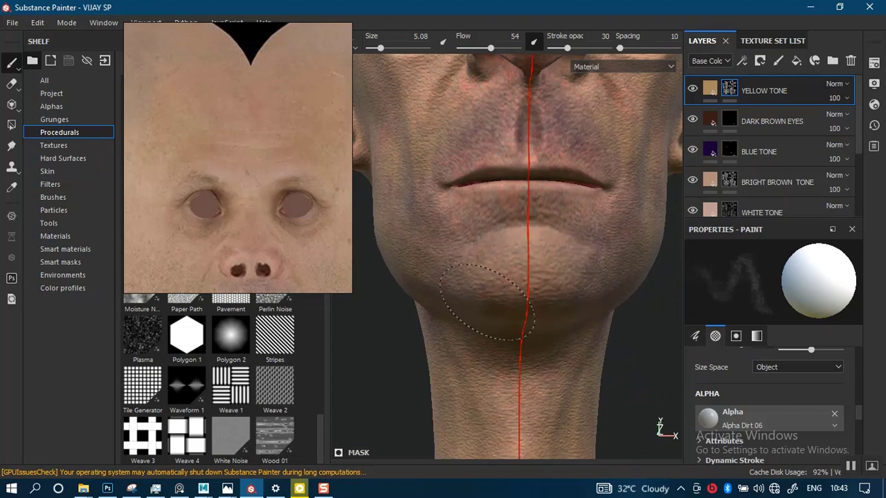
Step: Paint the yellow tone over the bluish area between the nose and the upper lip
alt+middle_drag(523, 213, 494, 296)
scroll(487, 268, up, 2)
alt+drag(487, 268, 553, 249)
scroll(510, 253, up, 2)
alt+middle_drag(473, 183, 516, 241)
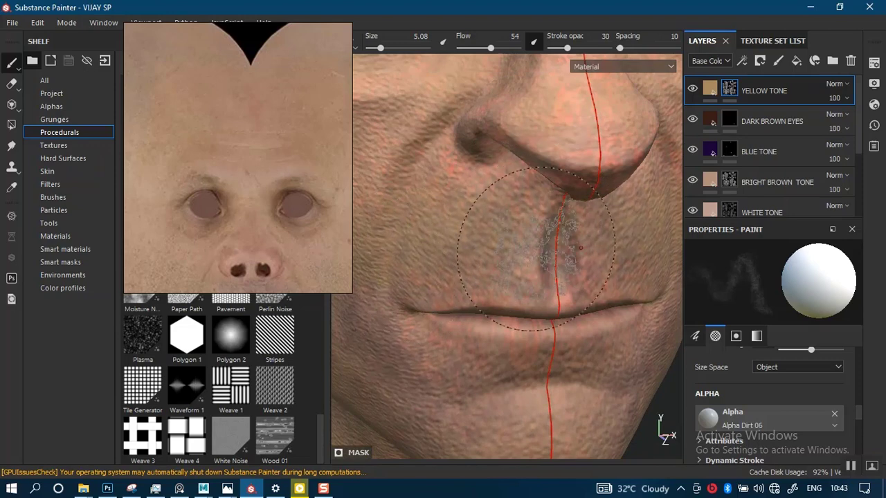
alt+right_drag(536, 250, 475, 149)
alt+drag(453, 256, 511, 236)
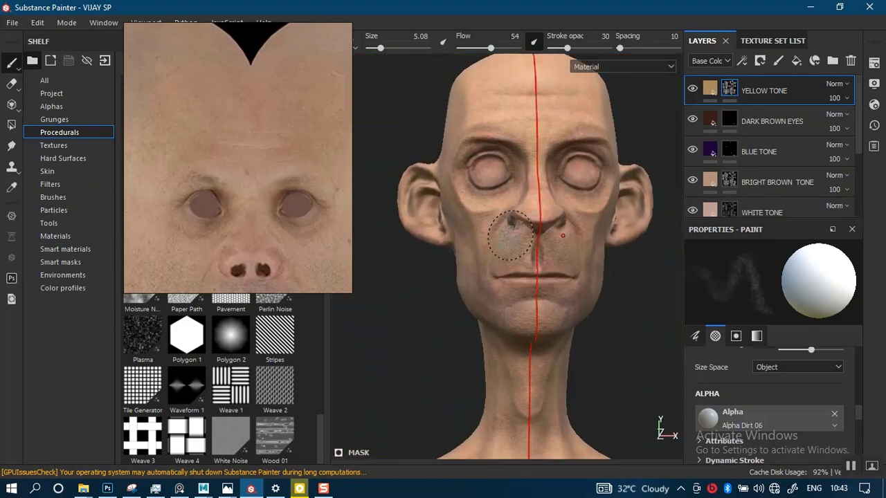
Step: Blend the yellow tone over the purplish patches above the eyebrow and around the eye socket
alt+middle_drag(511, 235, 437, 209)
alt+right_drag(437, 209, 478, 242)
mouse_move(510, 250)
alt+mouse_down()
mouse_move(458, 257)
mouse_move(518, 251)
alt+mouse_up()
alt+middle_drag(518, 251, 499, 308)
alt+right_drag(499, 308, 514, 328)
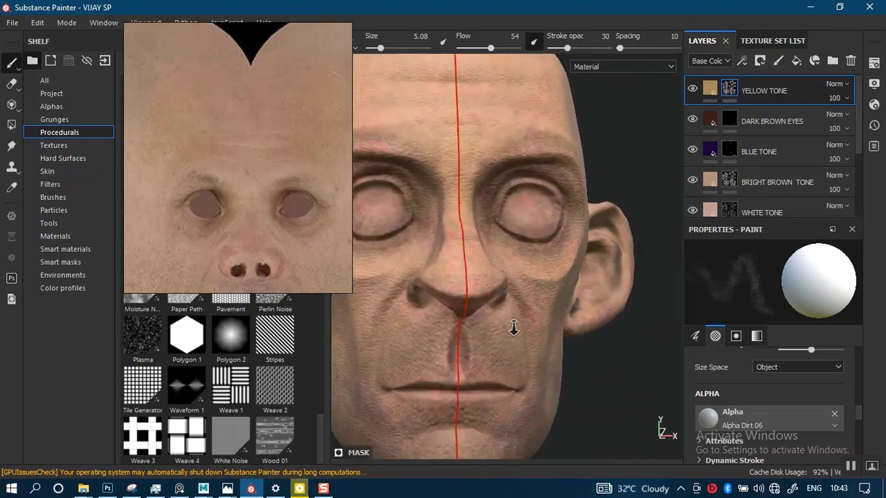
alt+middle_drag(507, 202, 515, 267)
alt+right_drag(515, 267, 544, 364)
alt+middle_drag(607, 335, 588, 322)
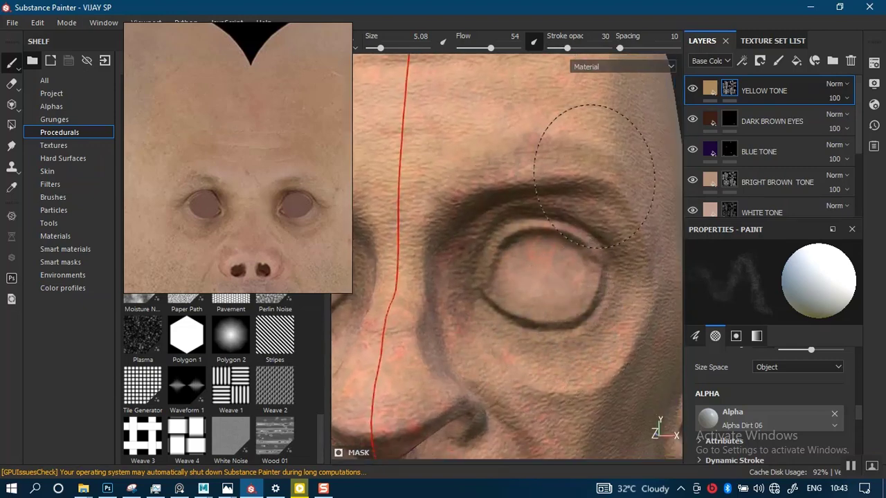
alt+right_drag(594, 176, 533, 88)
alt+drag(531, 277, 551, 276)
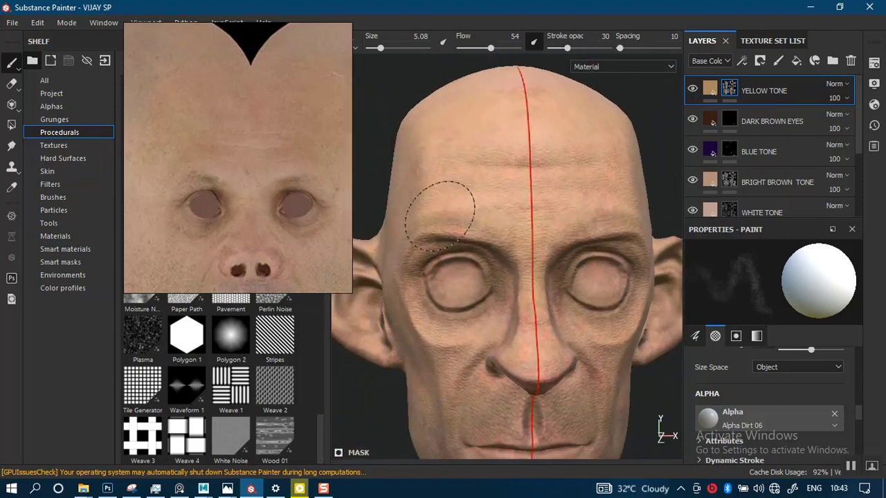
Step: Examine the head, jaw, neck and shoulders from several angles for patches that need more yellow tone
alt+right_drag(610, 221, 530, 231)
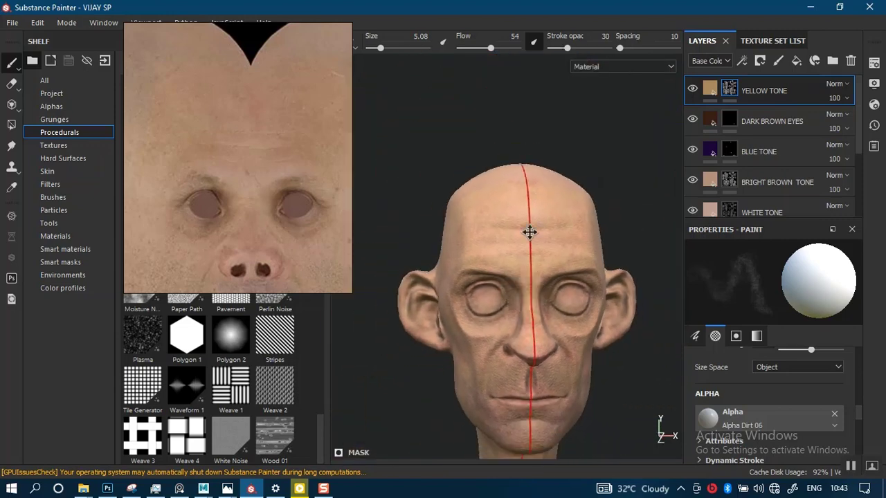
alt+middle_drag(530, 232, 496, 193)
alt+right_drag(514, 270, 496, 403)
alt+right_drag(504, 297, 501, 361)
alt+drag(456, 325, 488, 328)
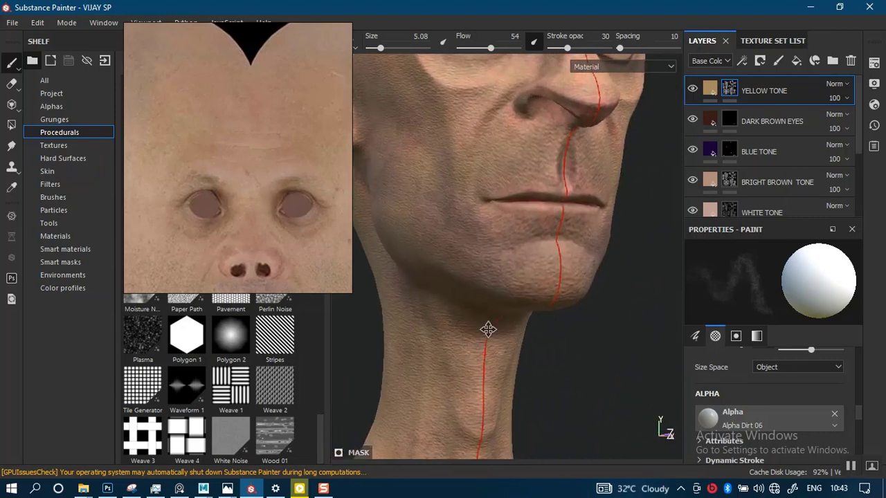
alt+middle_drag(489, 328, 566, 193)
alt+middle_drag(529, 271, 549, 222)
alt+drag(508, 346, 493, 373)
alt+right_drag(533, 269, 530, 215)
alt+middle_drag(498, 214, 436, 291)
alt+drag(554, 315, 510, 317)
alt+right_drag(510, 317, 524, 247)
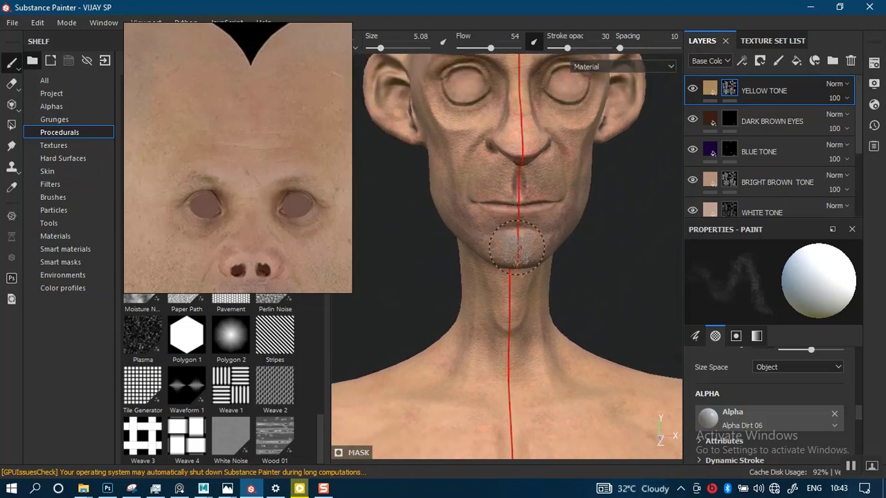
alt+middle_drag(524, 247, 507, 300)
alt+right_drag(523, 271, 524, 294)
alt+middle_drag(523, 228, 529, 288)
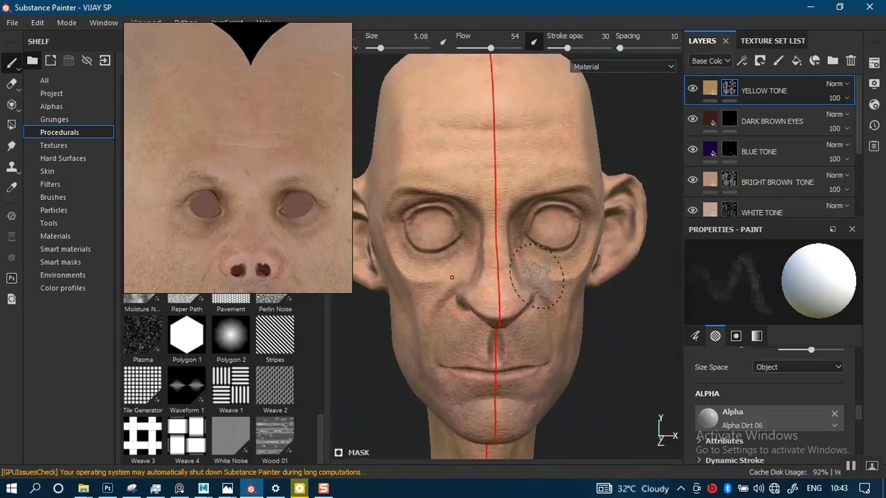
Step: Blend the yellow tone along the cheek folds beside the nose and up over the temple and forehead
alt+drag(543, 276, 557, 277)
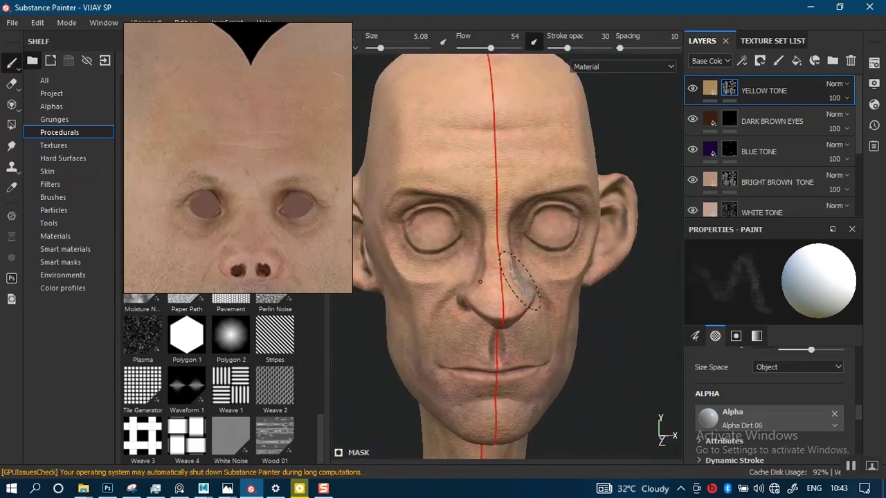
alt+right_drag(526, 243, 537, 312)
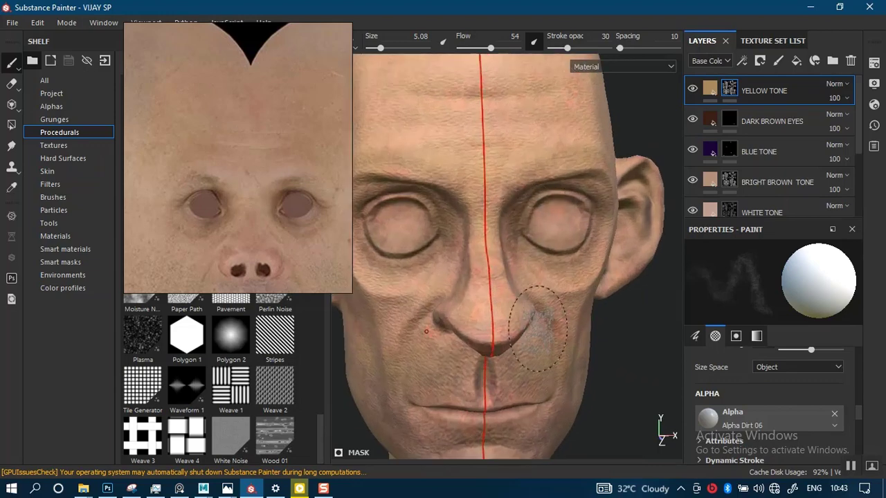
alt+middle_drag(543, 149, 550, 265)
alt+right_drag(549, 265, 538, 344)
alt+drag(533, 315, 555, 312)
alt+right_drag(553, 312, 475, 256)
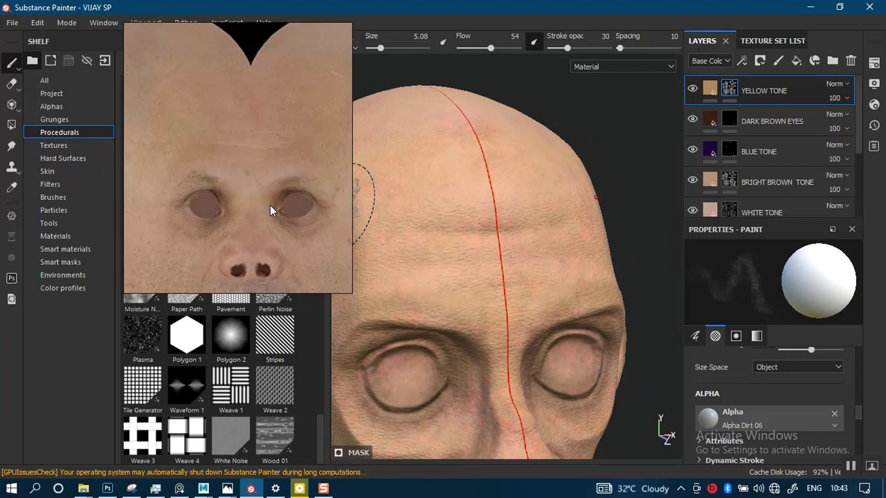
alt+middle_drag(459, 295, 504, 232)
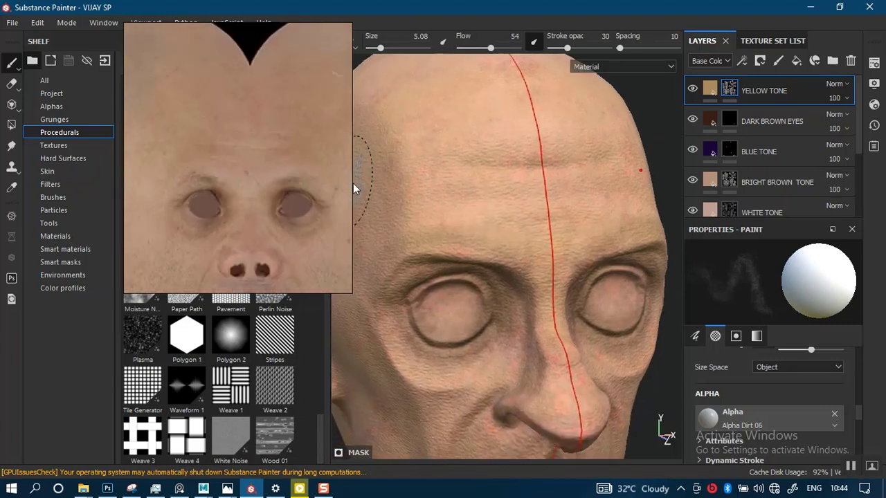
alt+drag(510, 316, 484, 299)
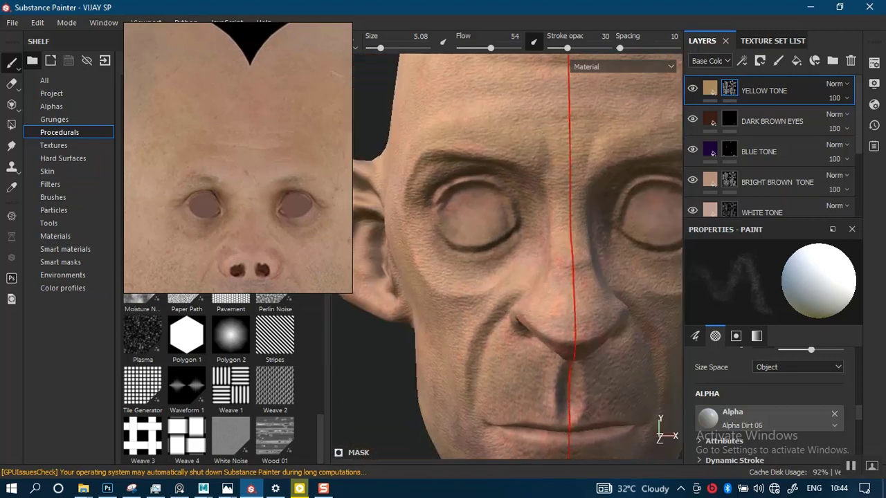
Step: Work the yellow tone lightly over the bridge and tip of the nose
alt+middle_drag(546, 273, 505, 285)
alt+drag(506, 284, 549, 247)
alt+right_drag(550, 247, 524, 283)
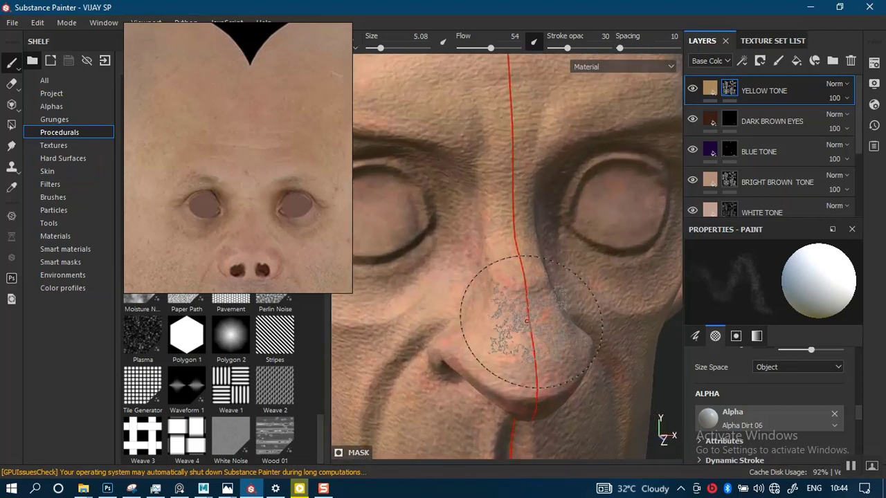
alt+right_drag(531, 321, 558, 199)
mouse_move(558, 199)
alt+middle_down()
mouse_move(530, 279)
mouse_move(527, 326)
alt+middle_up()
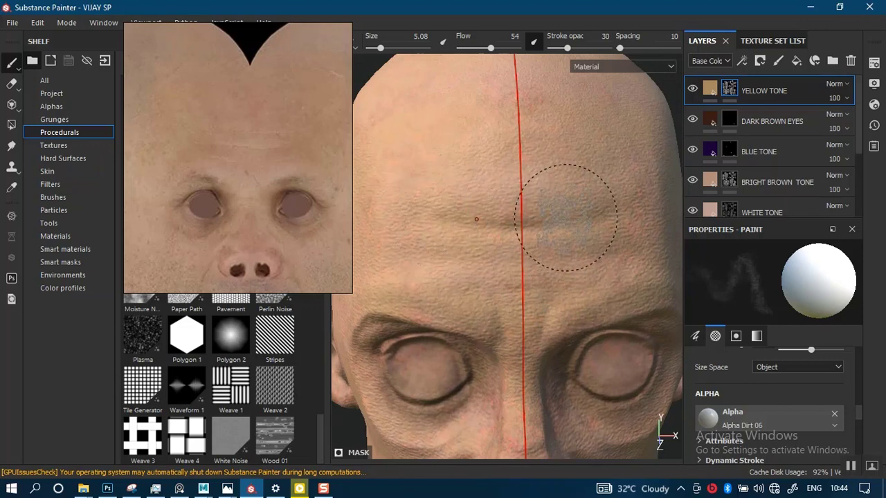
Step: Even out the yellow tone across the forehead wrinkles and down between the eyebrows
alt+right_drag(597, 194, 545, 173)
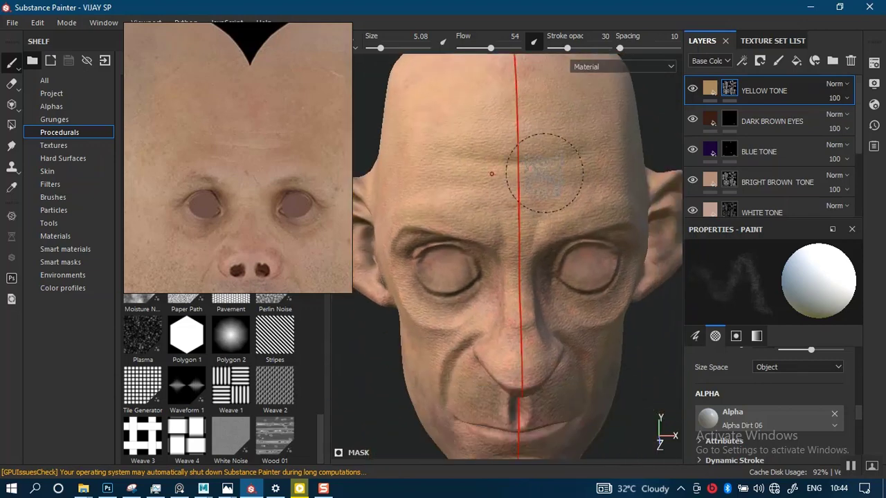
alt+drag(545, 173, 532, 204)
alt+right_drag(532, 203, 548, 281)
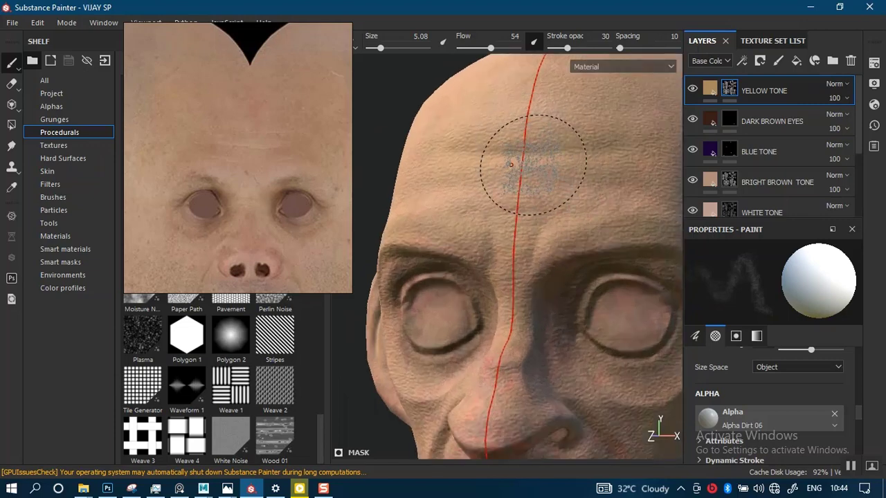
mouse_move(510, 165)
alt+mouse_down()
mouse_move(514, 173)
mouse_move(521, 168)
mouse_move(496, 156)
alt+mouse_up()
alt+right_drag(496, 156, 510, 200)
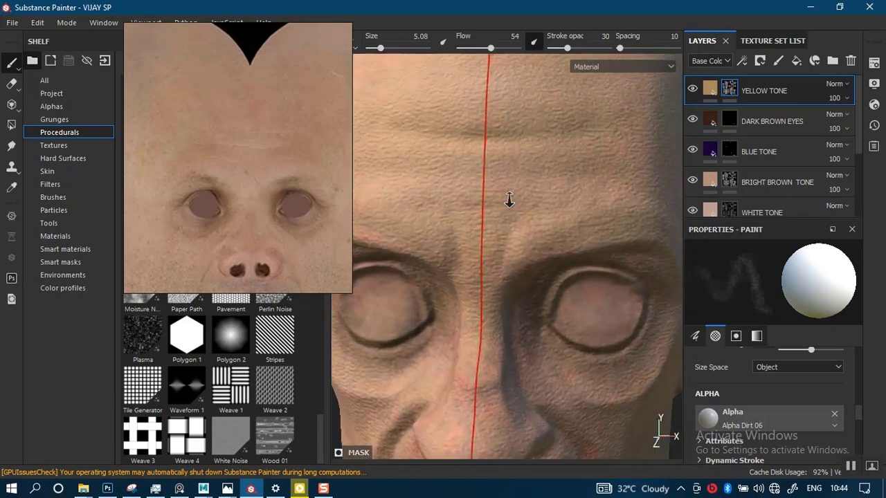
alt+middle_drag(509, 200, 530, 161)
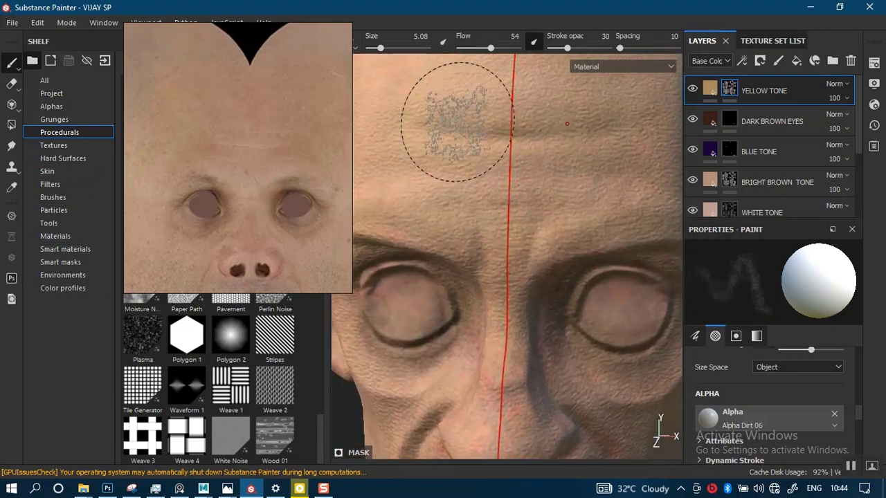
alt+right_drag(517, 162, 501, 203)
alt+drag(500, 204, 551, 189)
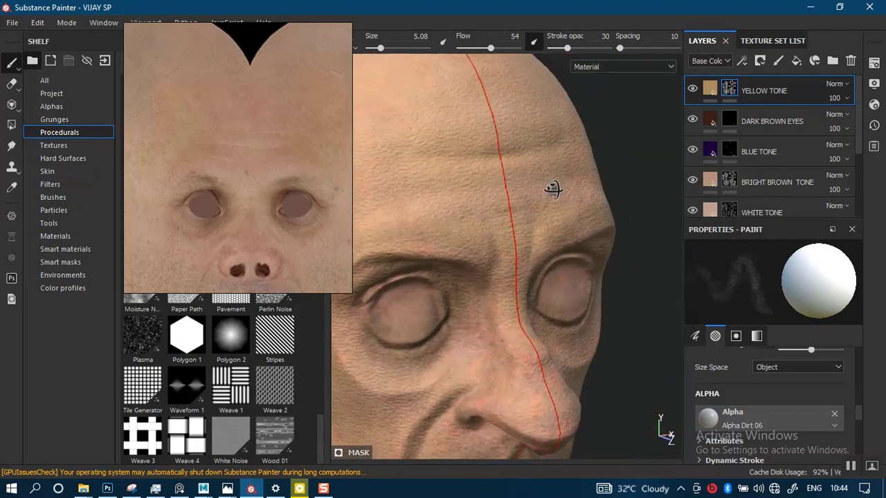
alt+middle_drag(498, 159, 536, 173)
alt+right_drag(535, 174, 506, 216)
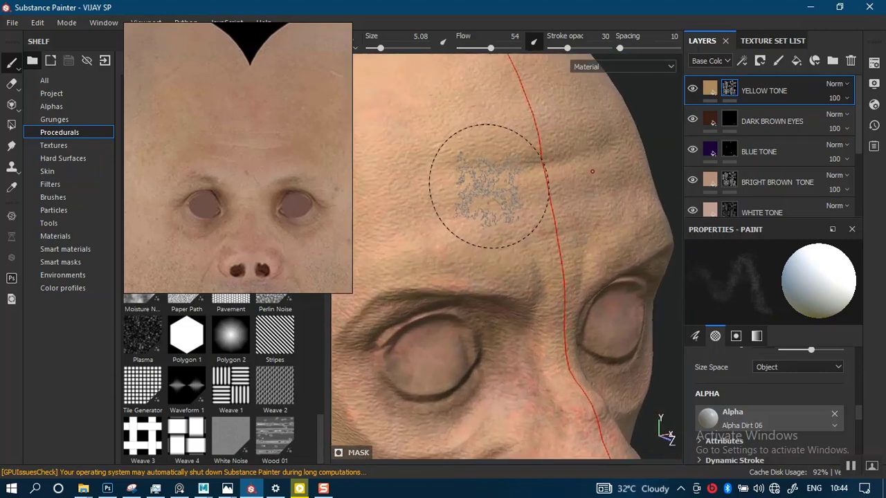
Step: Examine the blended tones on the forehead, eye sockets, nose and nostrils from several angles, including from below
alt+right_drag(542, 221, 526, 148)
alt+right_drag(526, 180, 532, 247)
alt+drag(532, 247, 520, 228)
alt+right_drag(520, 229, 530, 312)
alt+drag(530, 313, 518, 229)
alt+right_drag(518, 228, 527, 337)
mouse_move(527, 336)
alt+mouse_down()
mouse_move(544, 227)
mouse_move(523, 226)
mouse_move(581, 262)
mouse_move(515, 216)
alt+mouse_up()
alt+right_drag(488, 305, 514, 210)
alt+drag(514, 209, 492, 245)
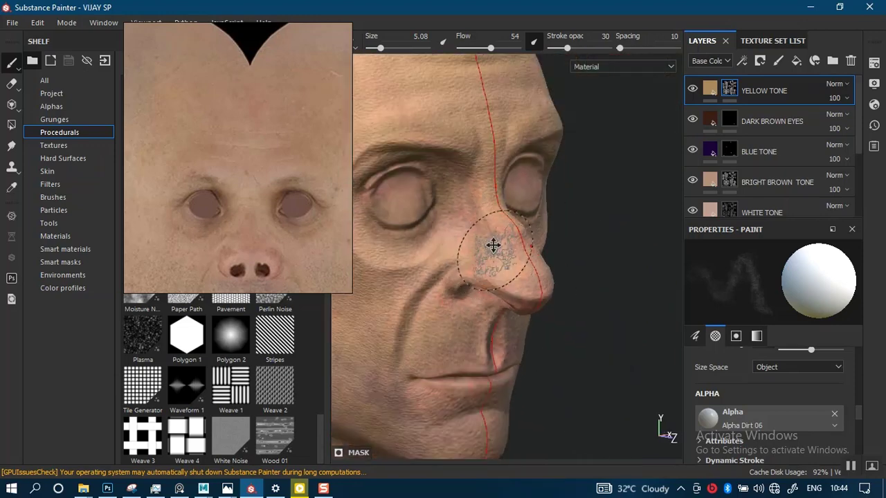
alt+middle_drag(492, 245, 504, 160)
alt+right_drag(504, 160, 504, 307)
mouse_move(505, 306)
alt+mouse_down()
mouse_move(493, 240)
mouse_move(510, 154)
mouse_move(509, 188)
alt+mouse_up()
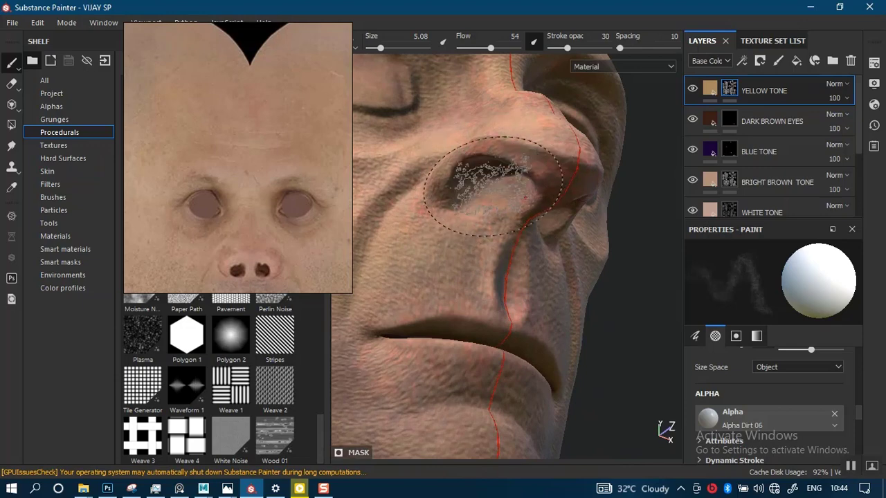
alt+right_drag(522, 124, 505, 229)
alt+drag(505, 229, 445, 307)
alt+right_drag(445, 306, 445, 339)
alt+middle_drag(445, 339, 415, 408)
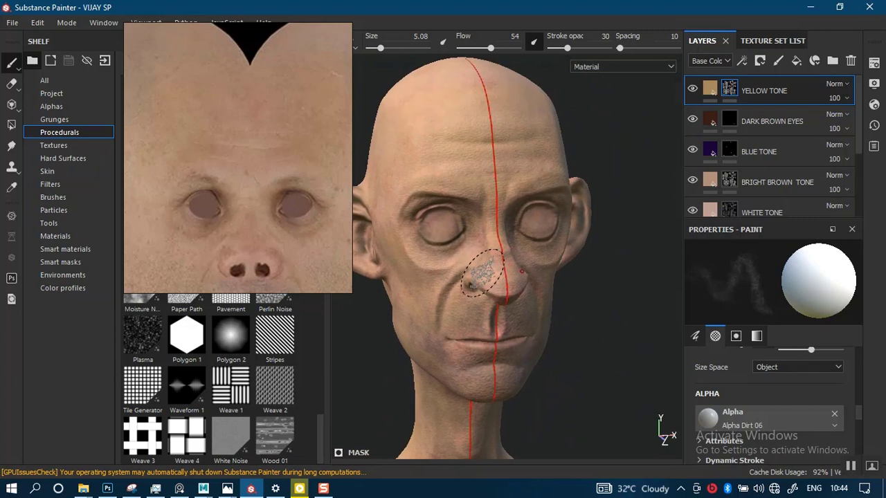
Step: Study the reference skin image around the eyes, cheek, ear and mouth, and compare it with the model's head
scroll(191, 189, up, 3)
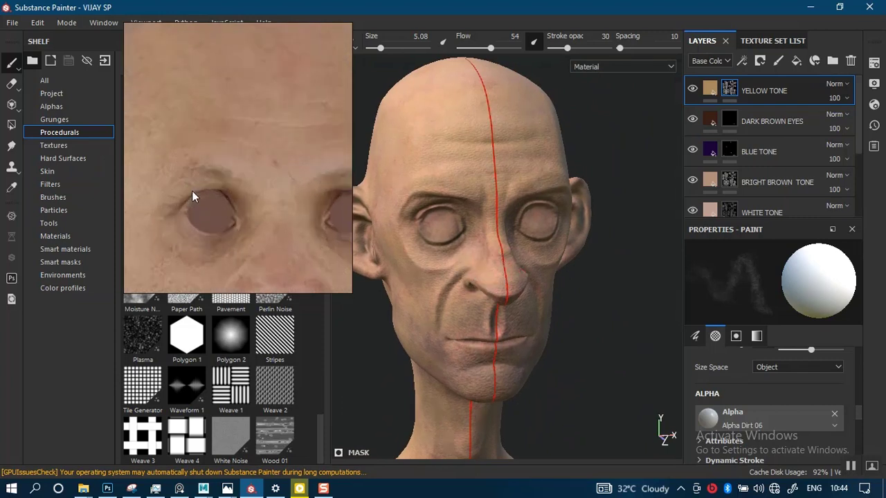
middle_drag(204, 191, 239, 155)
scroll(226, 171, down, 2)
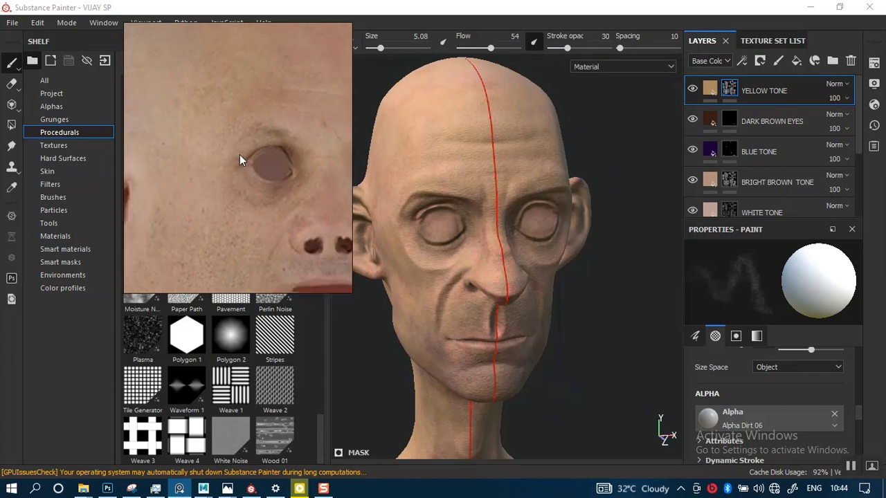
scroll(207, 173, up, 2)
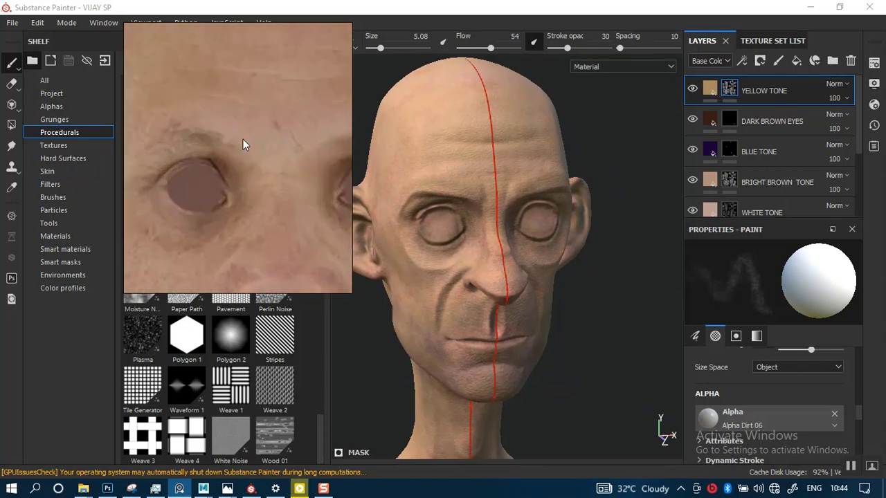
scroll(250, 148, down, 3)
middle_drag(255, 155, 262, 160)
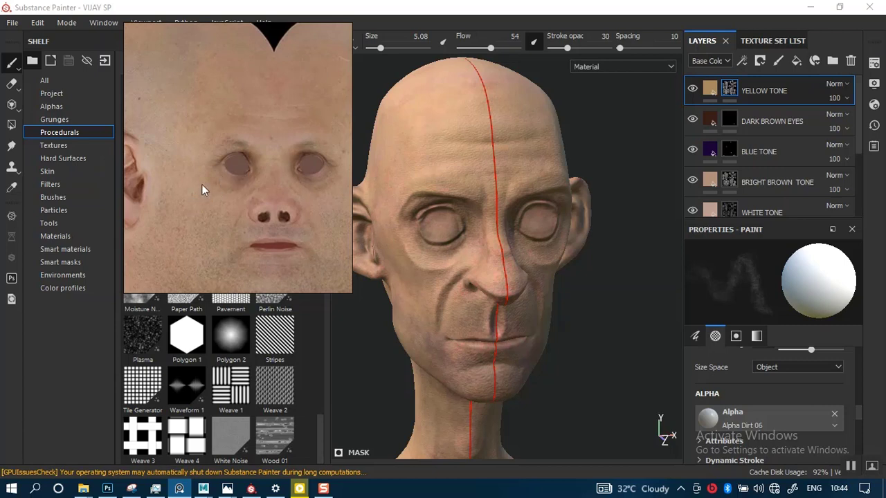
scroll(202, 184, up, 2)
scroll(202, 184, down, 2)
scroll(204, 188, down, 1)
middle_drag(208, 184, 312, 176)
scroll(227, 182, up, 3)
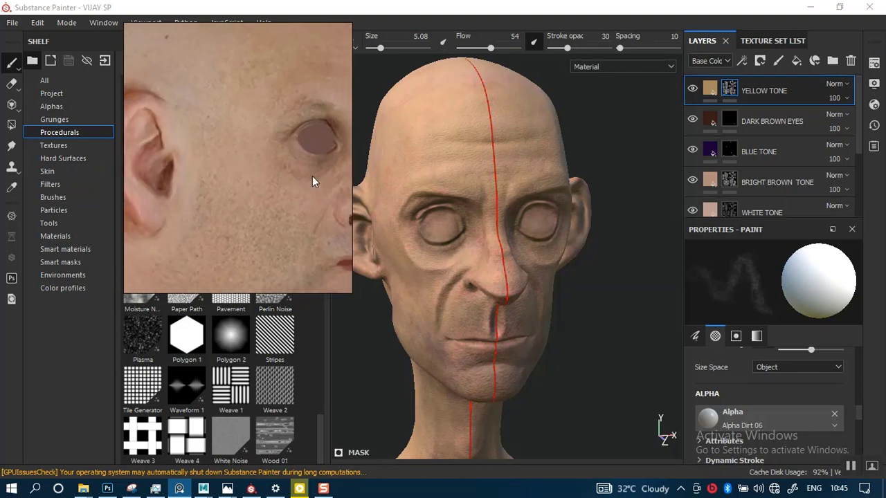
middle_drag(252, 194, 208, 165)
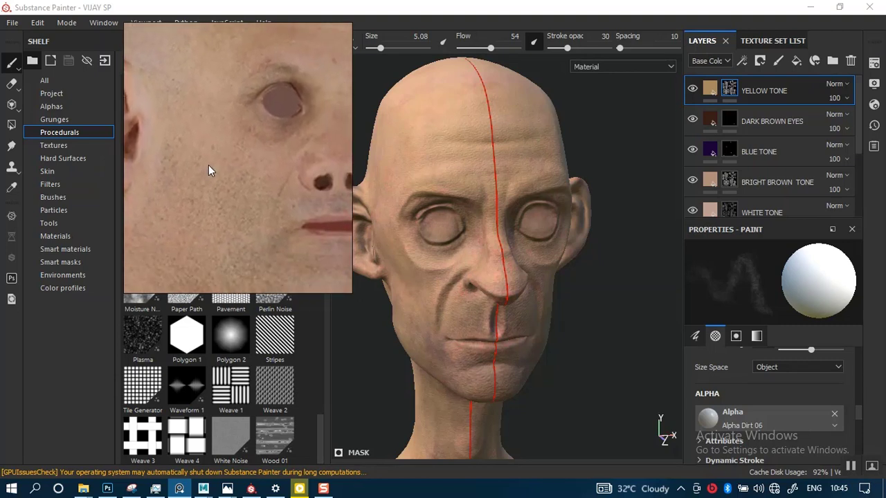
middle_drag(266, 194, 245, 203)
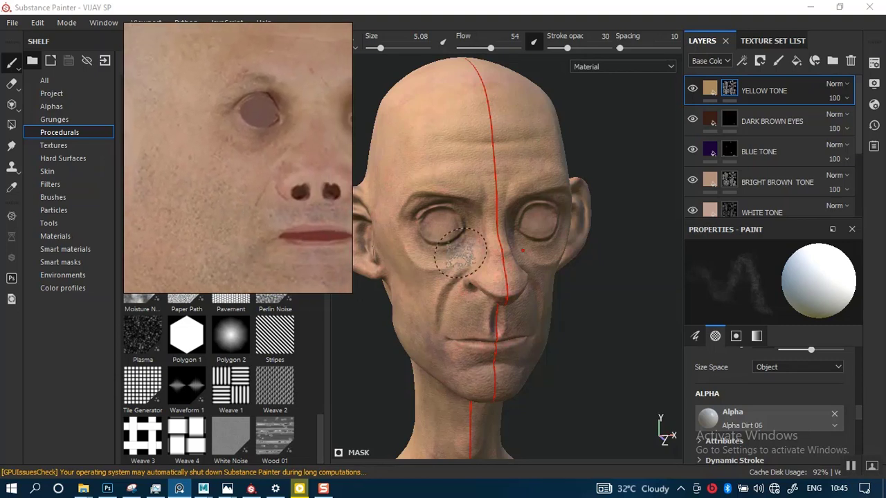
alt+drag(555, 306, 530, 304)
scroll(552, 227, down, 1)
mouse_move(552, 227)
alt+mouse_down()
mouse_move(539, 311)
mouse_move(558, 289)
mouse_move(557, 255)
mouse_move(538, 190)
alt+mouse_up()
alt+middle_drag(539, 190, 580, 148)
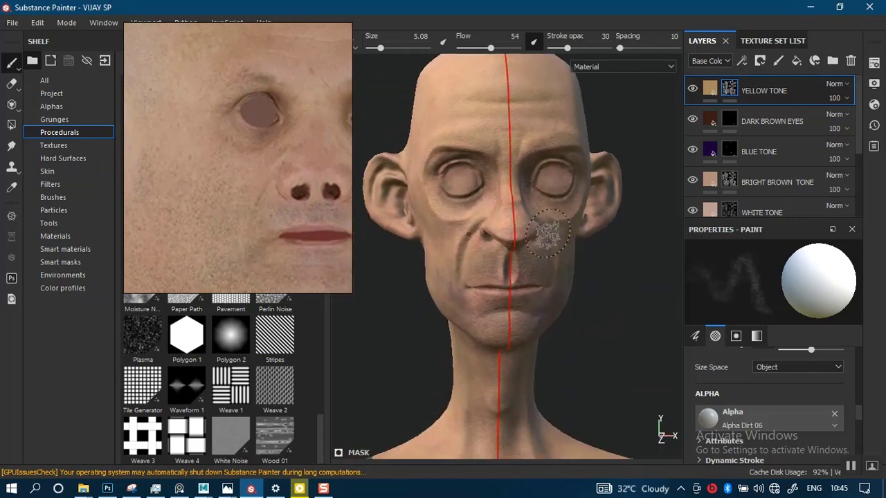
Step: Compare the skin tones on the model's face, cheek and nasolabial fold with the reference skin image
alt+right_drag(536, 223, 540, 317)
mouse_move(523, 249)
alt+mouse_down()
mouse_move(554, 243)
mouse_move(544, 243)
mouse_move(540, 258)
mouse_move(525, 253)
alt+mouse_up()
alt+right_drag(554, 221, 527, 190)
mouse_move(270, 188)
mouse_down()
mouse_move(276, 173)
mouse_move(244, 211)
mouse_move(240, 203)
mouse_up()
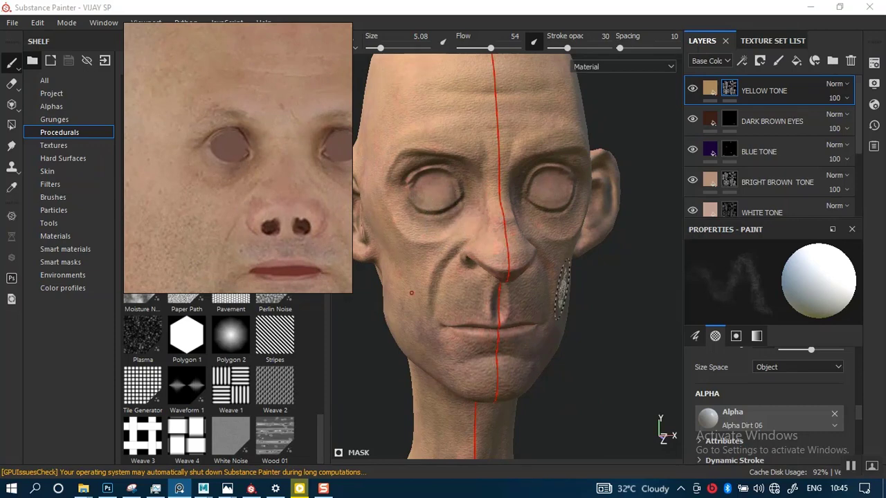
alt+middle_drag(527, 285, 539, 255)
mouse_move(515, 256)
alt+mouse_down()
mouse_move(510, 277)
mouse_move(332, 254)
alt+mouse_up()
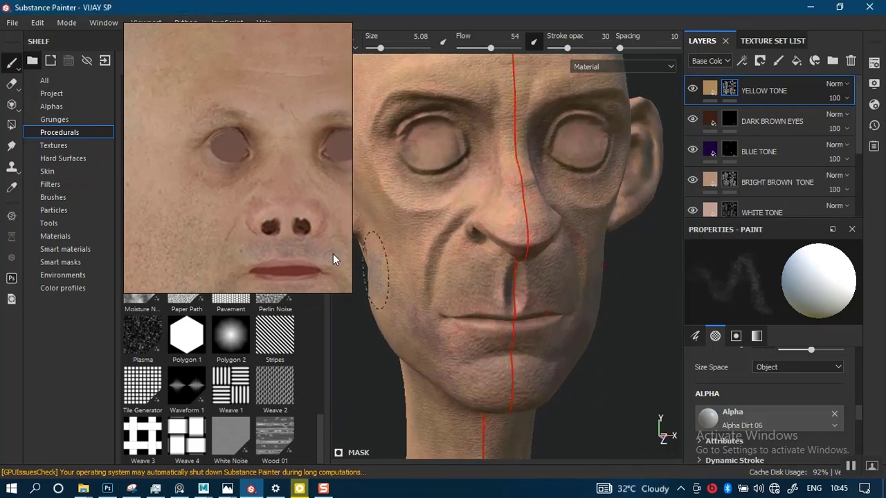
scroll(506, 227, down, 4)
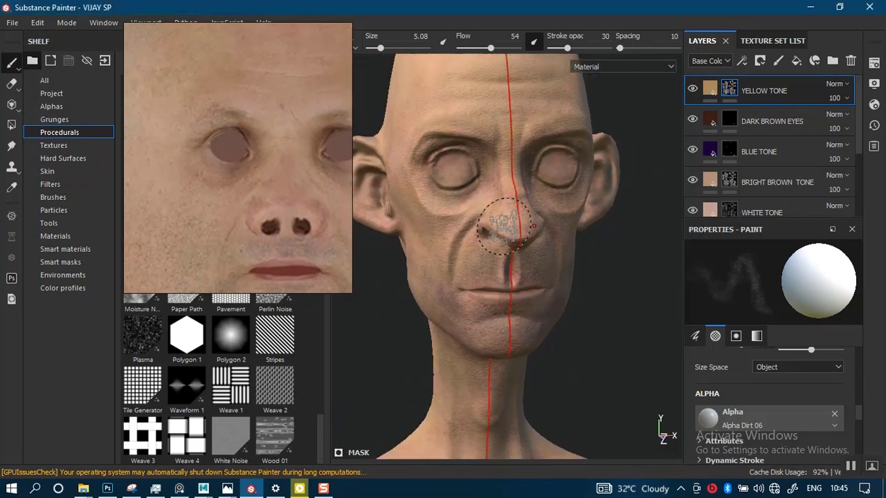
scroll(505, 227, up, 5)
alt+middle_drag(530, 247, 608, 240)
alt+right_drag(608, 239, 565, 201)
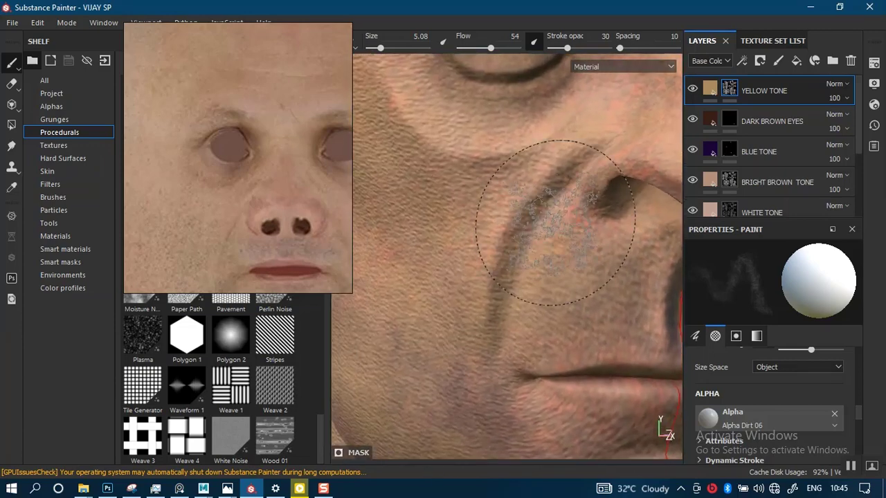
alt+middle_drag(579, 197, 589, 213)
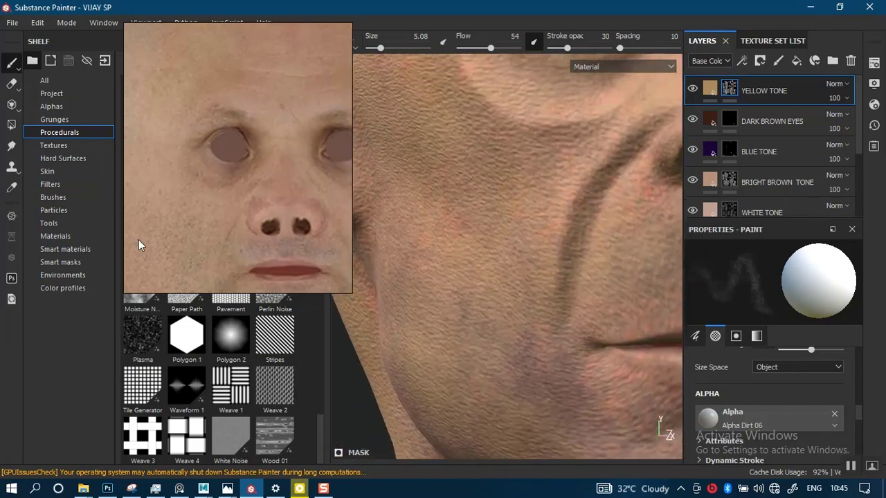
Step: Study the reference skin image closely around the cheek, forehead, eyes, nose and mouth
scroll(193, 216, up, 3)
scroll(197, 216, up, 1)
scroll(199, 214, down, 1)
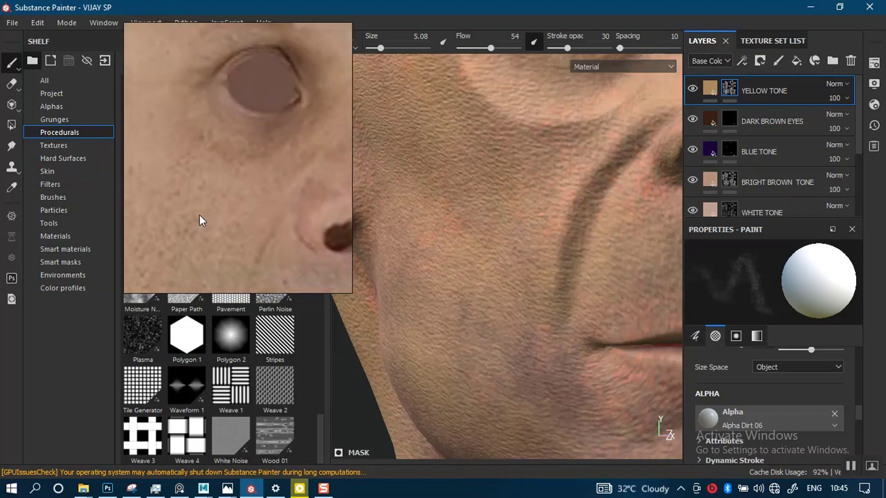
scroll(199, 215, down, 2)
middle_drag(207, 219, 266, 181)
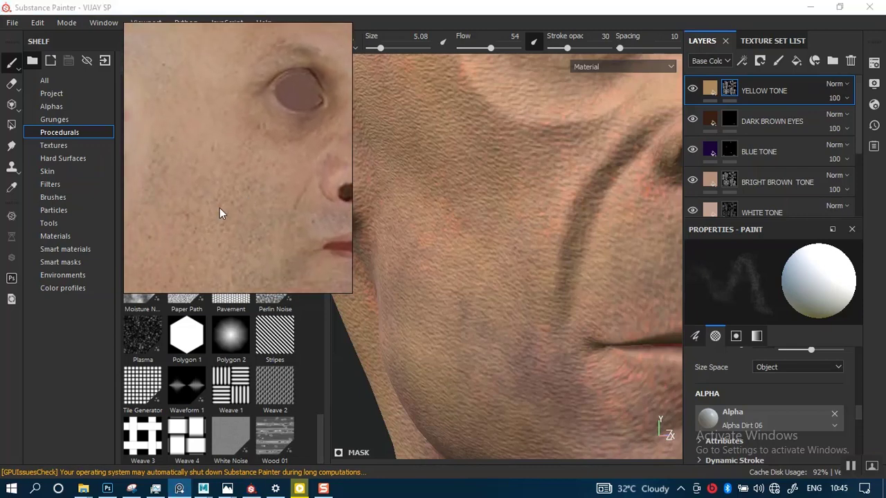
middle_drag(219, 208, 263, 178)
middle_drag(265, 183, 232, 235)
middle_drag(248, 200, 232, 228)
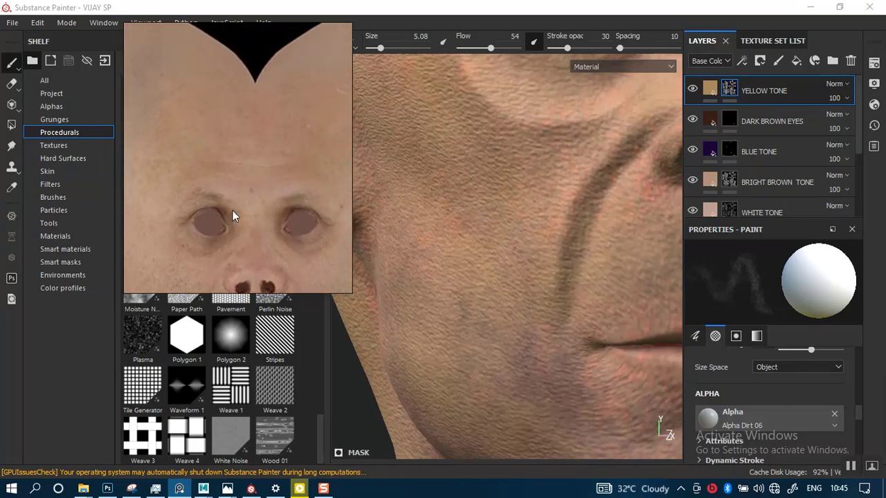
middle_drag(238, 175, 251, 186)
scroll(250, 185, up, 2)
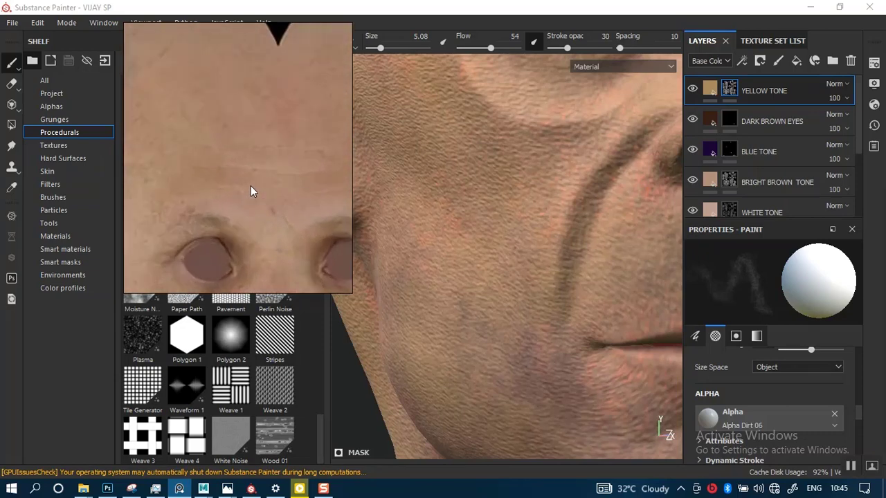
scroll(250, 185, down, 3)
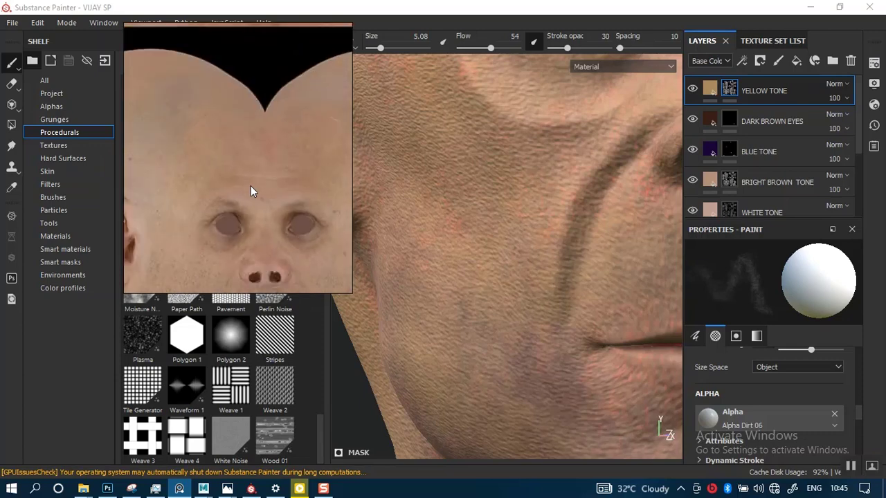
scroll(251, 185, up, 2)
scroll(251, 185, down, 3)
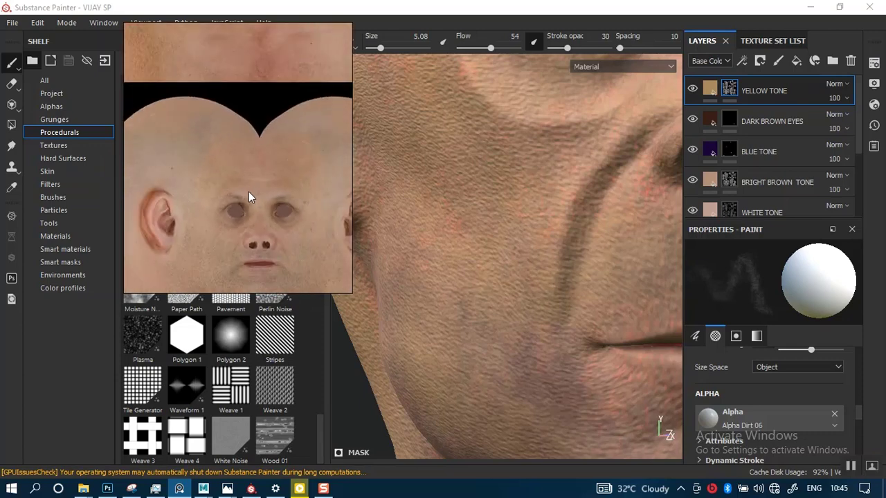
scroll(254, 189, up, 1)
scroll(255, 190, up, 4)
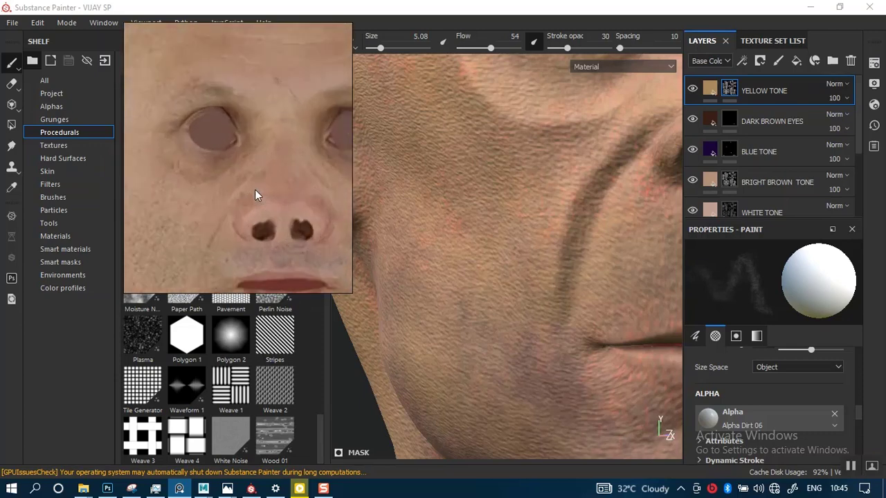
scroll(254, 190, down, 1)
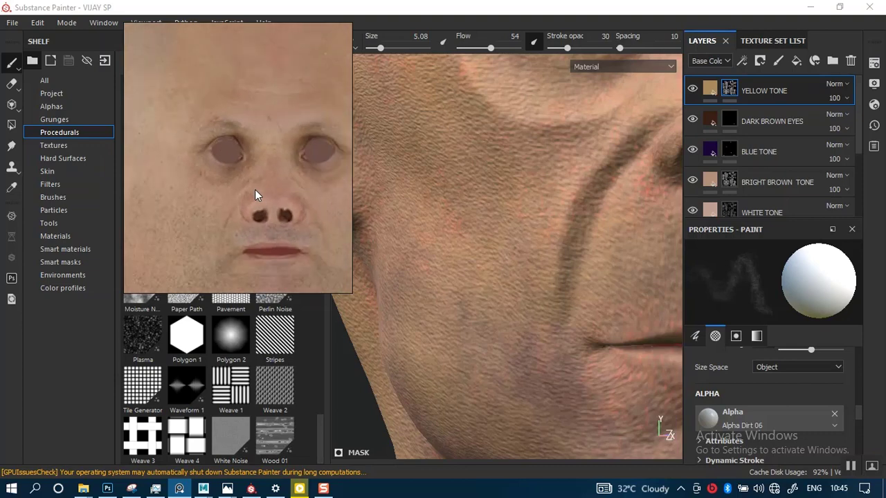
Step: Duplicate the YELLOW TONE layer and check the stronger yellow on the head and neck
mouse_move(475, 277)
alt+mouse_down()
mouse_move(473, 177)
mouse_move(487, 265)
mouse_move(477, 277)
mouse_move(485, 277)
alt+mouse_up()
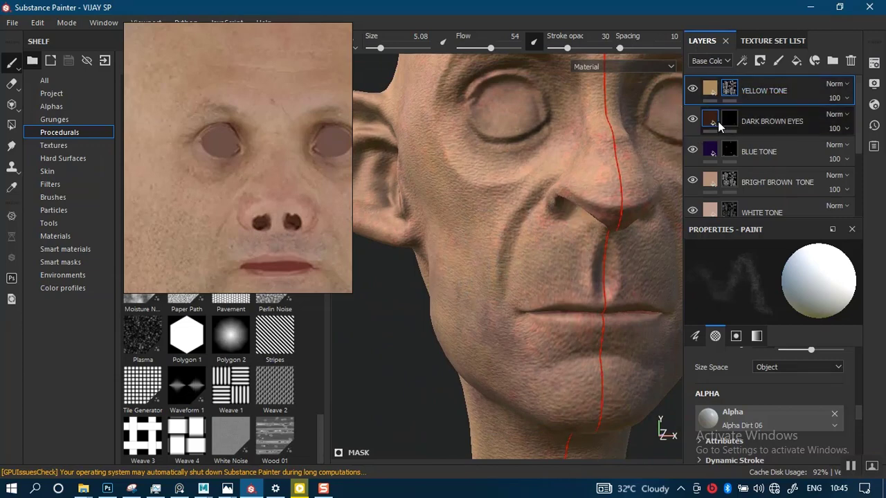
key(ctrl+d)
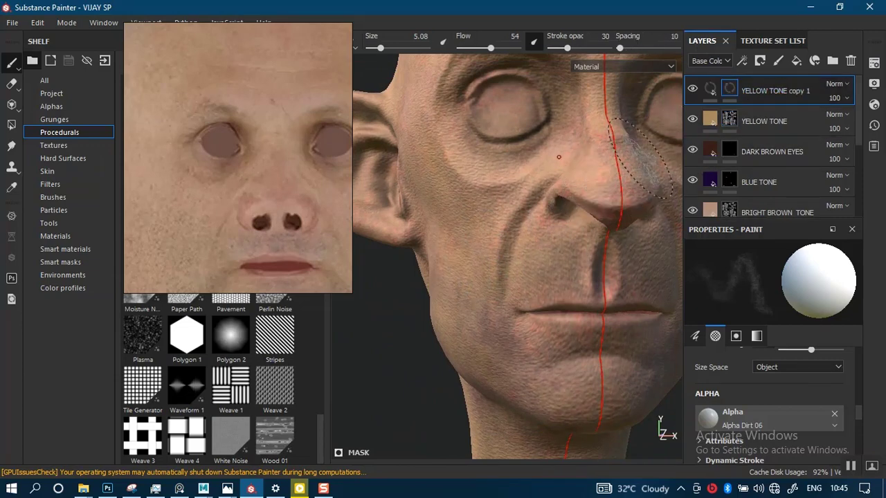
scroll(557, 154, down, 4)
alt+middle_drag(557, 154, 511, 158)
mouse_move(511, 157)
alt+mouse_down()
mouse_move(510, 221)
mouse_move(492, 242)
alt+mouse_up()
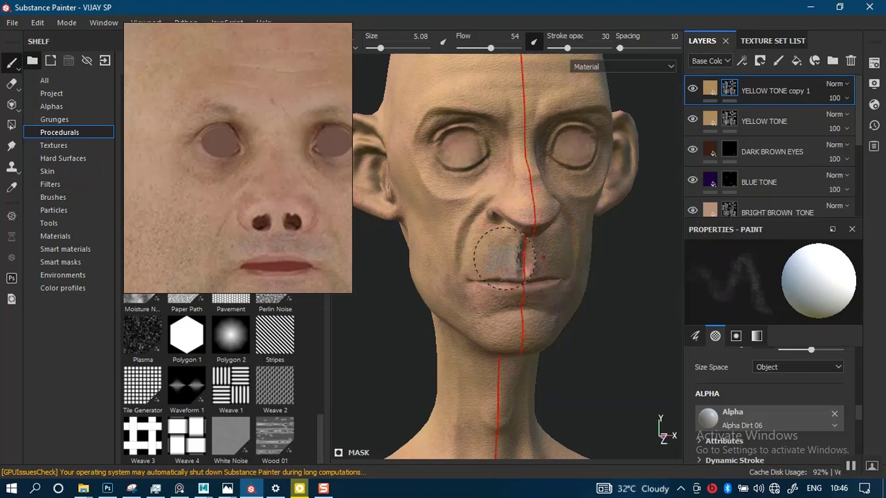
alt+drag(504, 258, 508, 246)
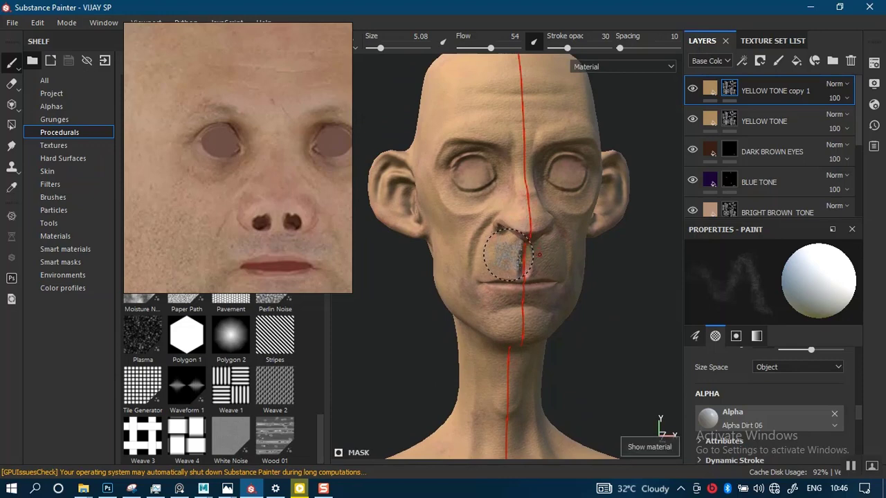
Step: Cycle through the channel views until the model displays only its Base Color
key(c)
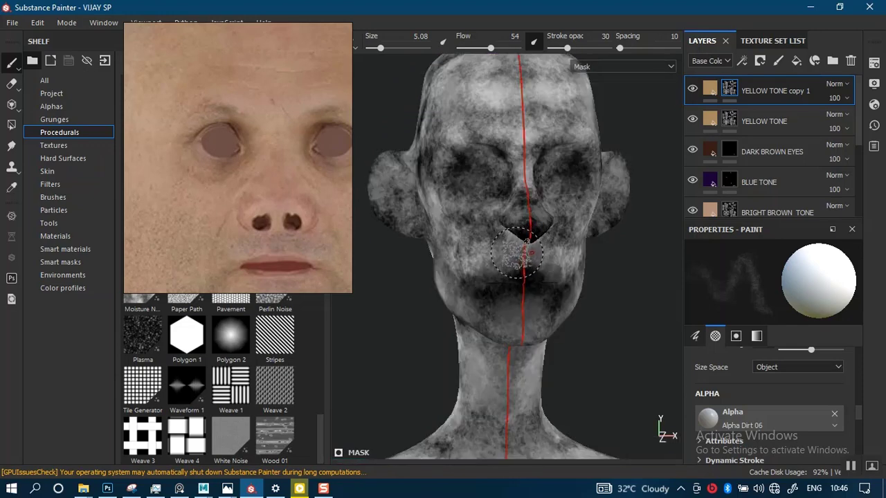
key(c)
mouse_move(504, 282)
alt+middle_down()
mouse_move(498, 247)
mouse_move(498, 302)
alt+middle_up()
key(c)
key(c)
key(c)
key(c)
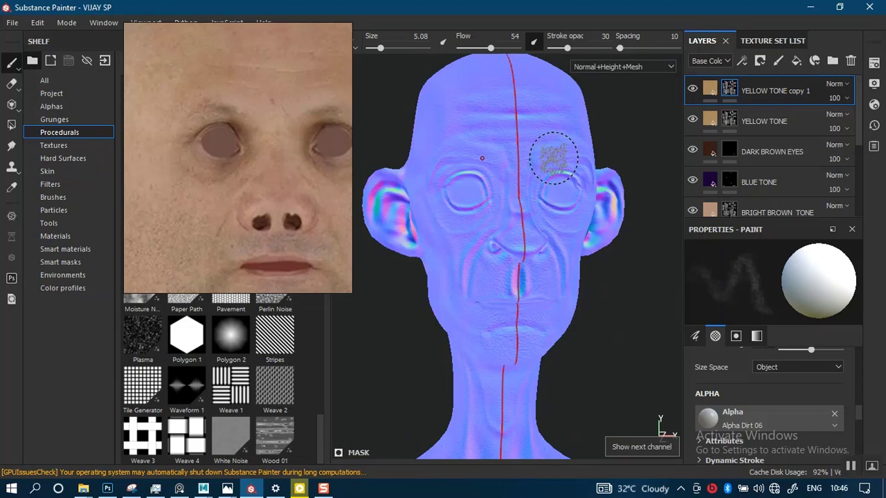
key(c)
key(c)
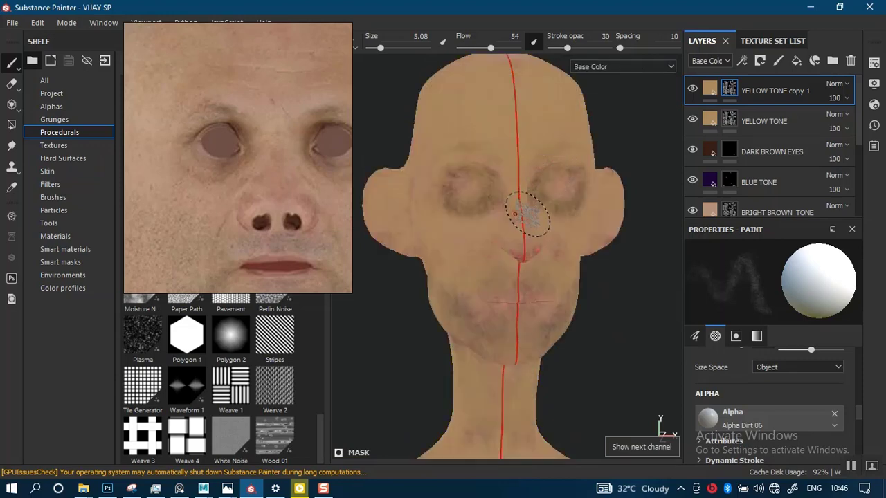
Step: Hide the duplicated yellow layer and work on the original YELLOW TONE mask over the purple patch at the jaw corner
alt+drag(505, 312, 534, 280)
alt+middle_drag(534, 279, 537, 223)
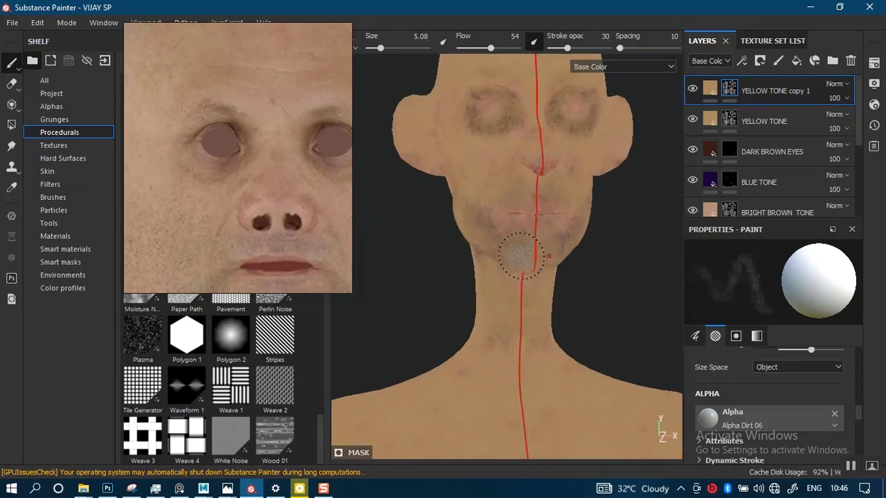
alt+right_drag(521, 255, 553, 258)
alt+drag(456, 277, 508, 283)
alt+middle_drag(524, 246, 496, 295)
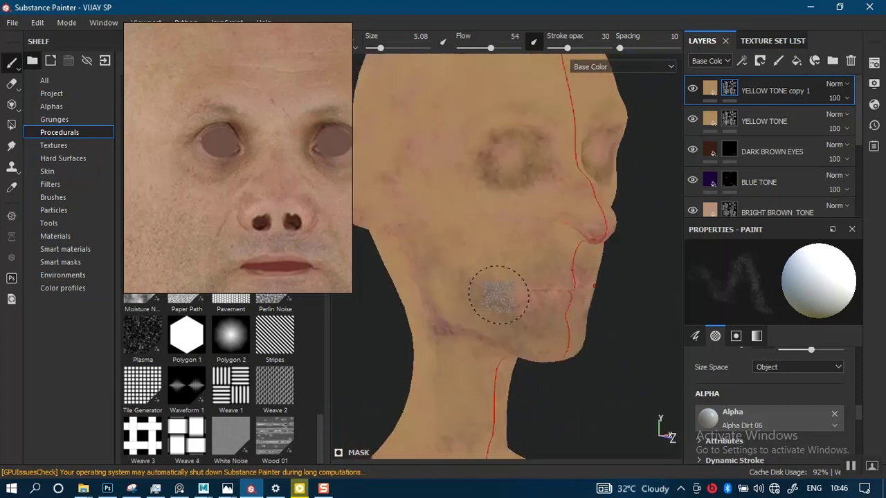
alt+drag(496, 294, 517, 270)
alt+middle_drag(516, 271, 544, 199)
alt+right_drag(544, 199, 583, 197)
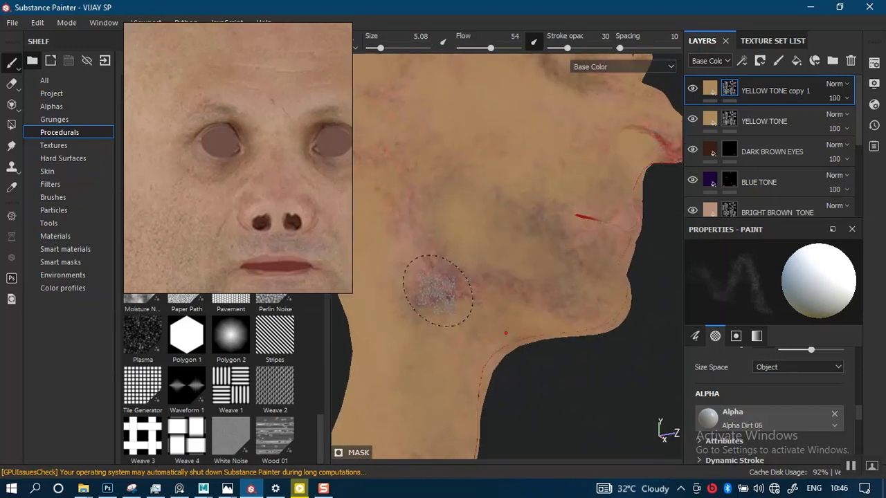
click(692, 88)
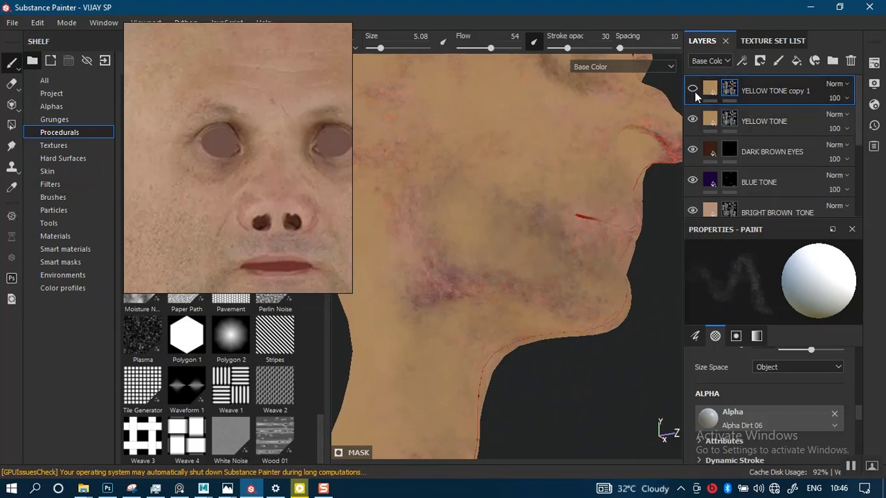
click(732, 117)
mouse_move(442, 282)
mouse_down()
mouse_move(415, 281)
mouse_move(461, 274)
mouse_up()
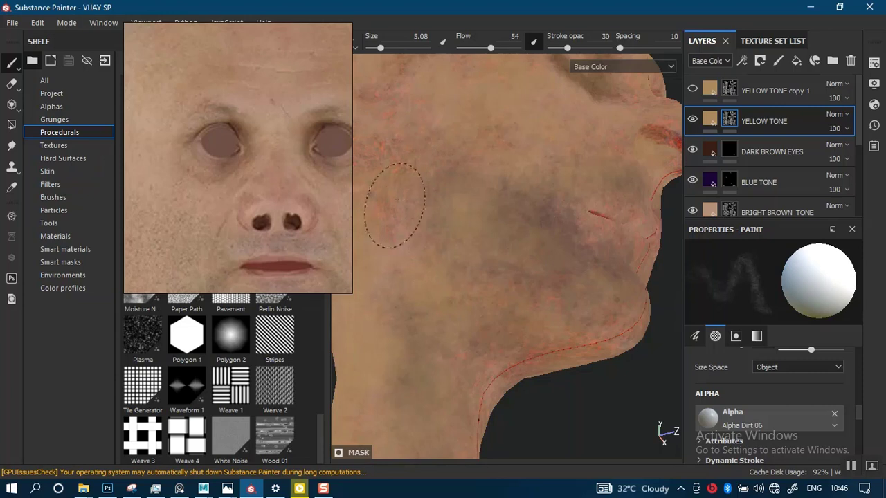
Step: Blend the YELLOW TONE mask across the side of the cheek and up to the temple beside the eye
scroll(487, 303, down, 3)
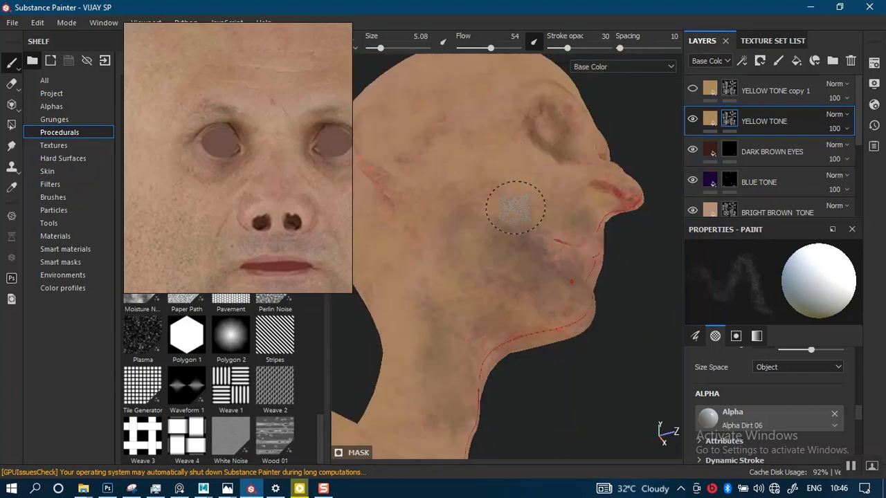
alt+drag(515, 206, 475, 253)
mouse_move(475, 253)
alt+middle_down()
mouse_move(485, 224)
mouse_move(470, 245)
alt+middle_up()
alt+middle_drag(494, 143, 488, 170)
alt+drag(499, 223, 470, 267)
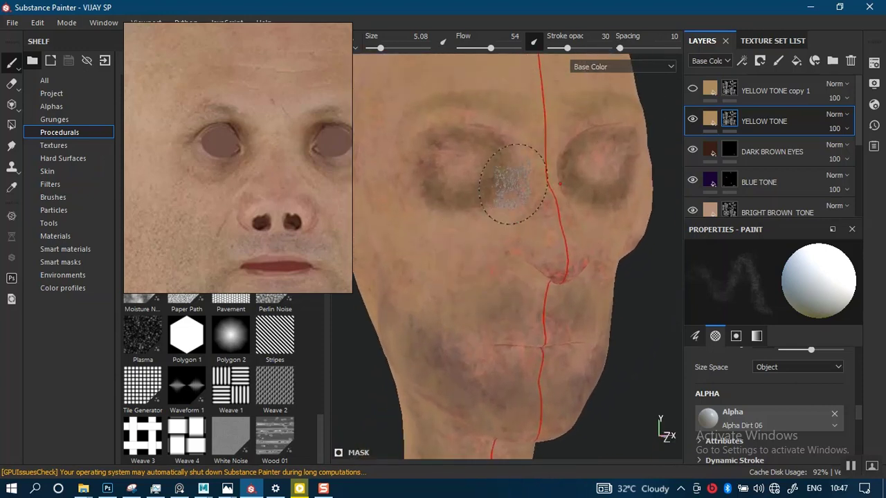
alt+right_drag(514, 184, 505, 259)
alt+drag(504, 259, 524, 223)
mouse_move(524, 223)
alt+right_down()
mouse_move(514, 350)
mouse_move(484, 235)
alt+right_up()
mouse_move(458, 263)
alt+mouse_down()
mouse_move(490, 319)
mouse_move(506, 245)
mouse_move(488, 247)
mouse_move(484, 194)
alt+mouse_up()
alt+right_drag(485, 194, 474, 270)
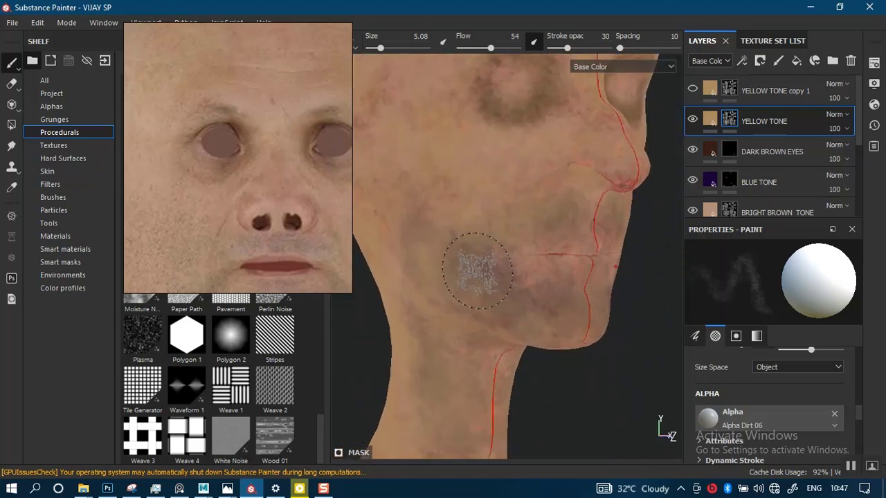
alt+middle_drag(484, 225, 540, 214)
alt+right_drag(512, 229, 474, 271)
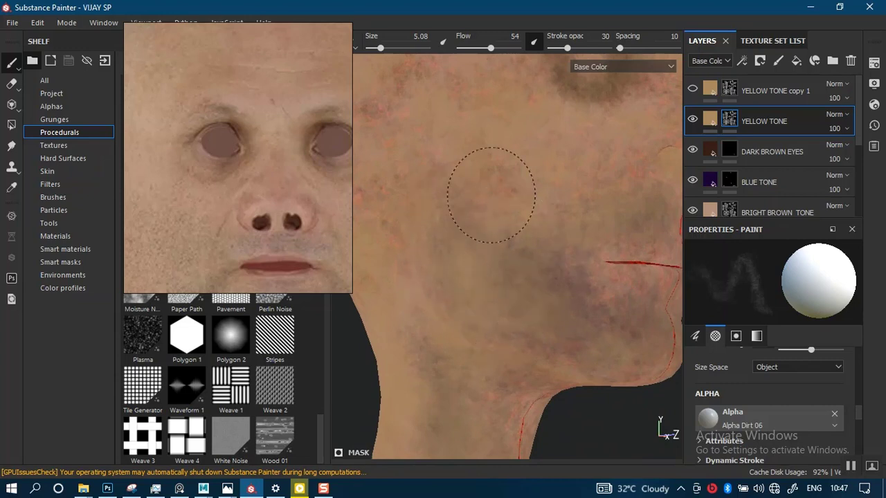
mouse_move(456, 192)
alt+mouse_down()
mouse_move(502, 332)
mouse_move(449, 182)
alt+mouse_up()
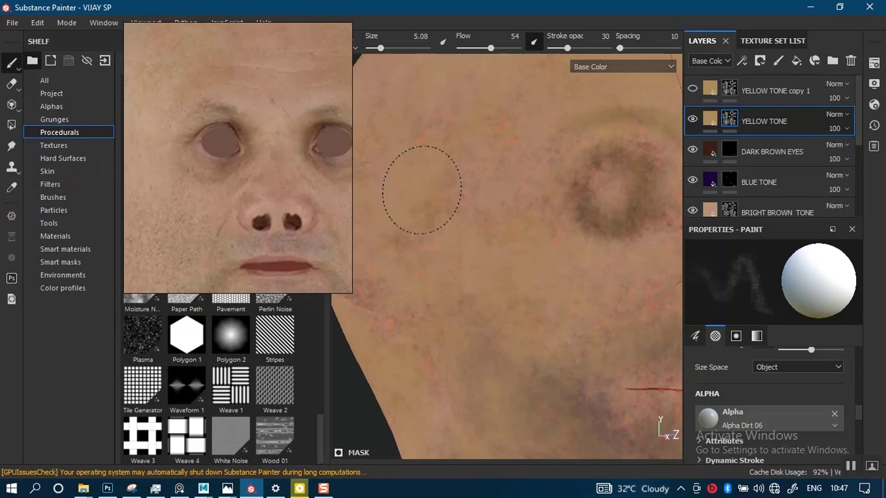
Step: Examine the flat base color on the head, neck and shoulders from several angles
alt+right_drag(498, 254, 550, 188)
alt+drag(551, 189, 544, 277)
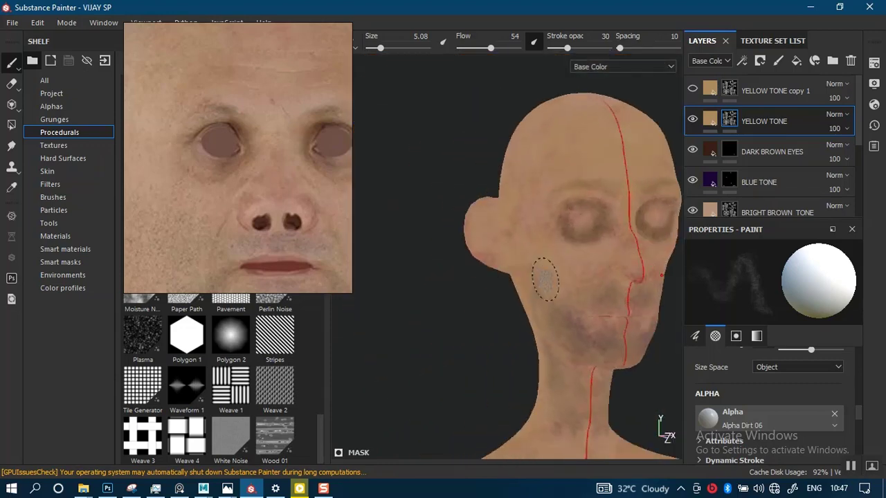
alt+middle_drag(544, 276, 500, 177)
alt+drag(499, 177, 506, 290)
alt+right_drag(506, 290, 499, 260)
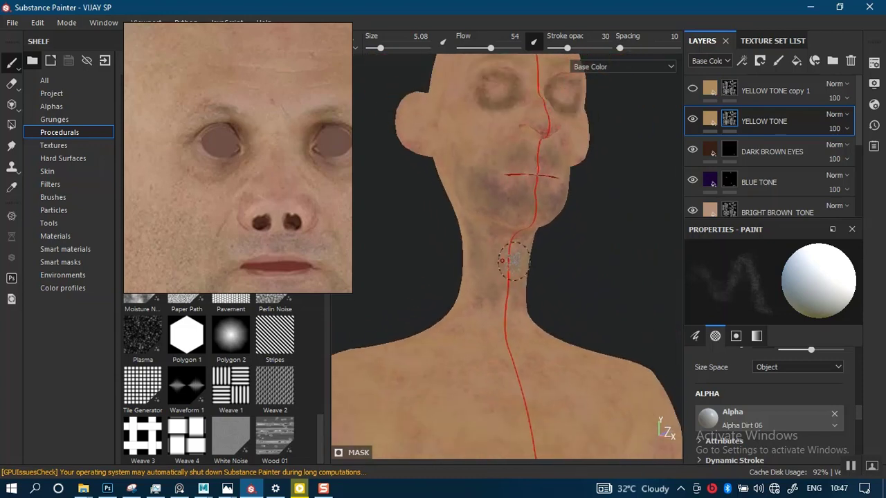
alt+drag(499, 260, 512, 305)
alt+middle_drag(519, 267, 510, 350)
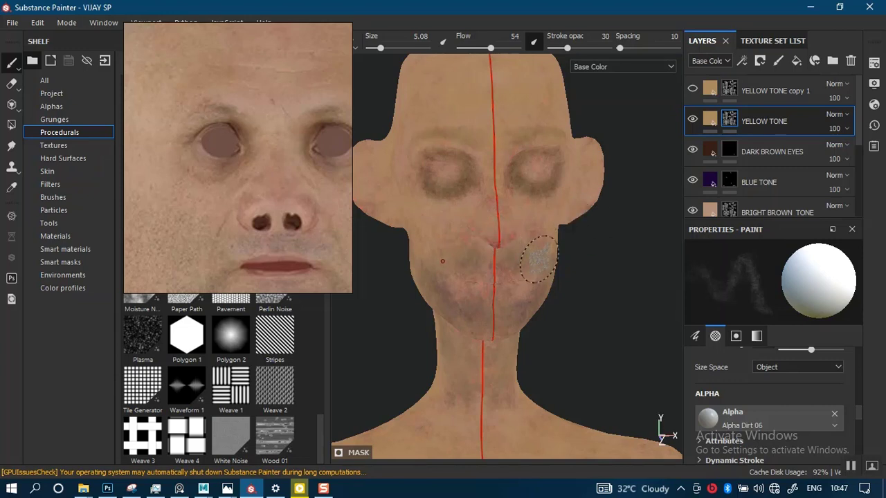
alt+middle_drag(539, 259, 537, 303)
scroll(536, 259, up, 2)
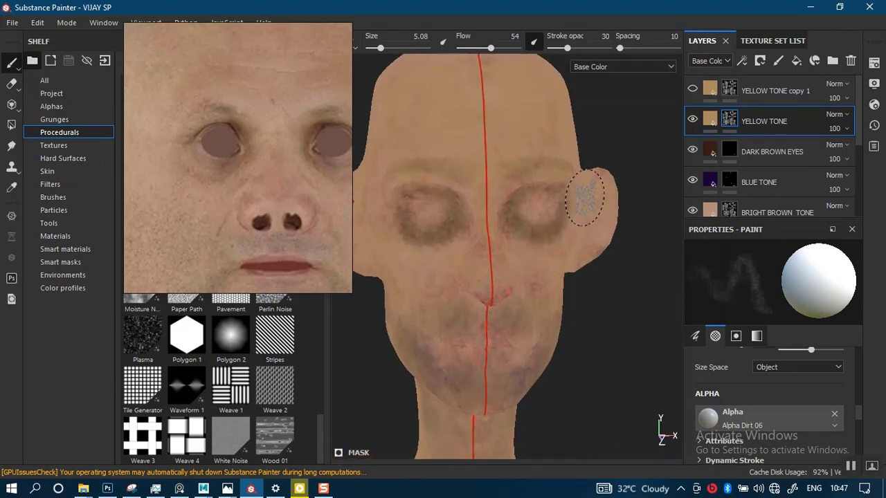
alt+middle_drag(540, 267, 563, 281)
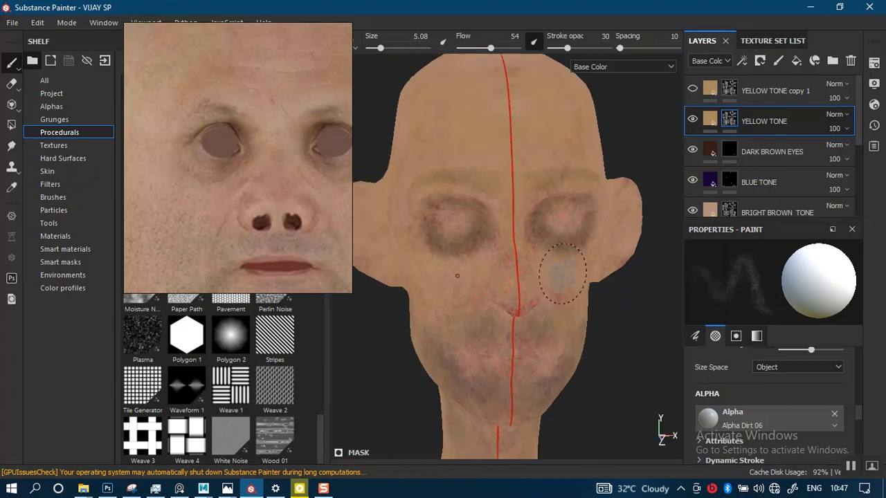
Step: Check the flat base color around the eyes, nose, mouth and shoulders against the skin reference
scroll(557, 291, up, 2)
alt+middle_drag(539, 315, 545, 178)
scroll(532, 298, down, 2)
scroll(553, 189, down, 2)
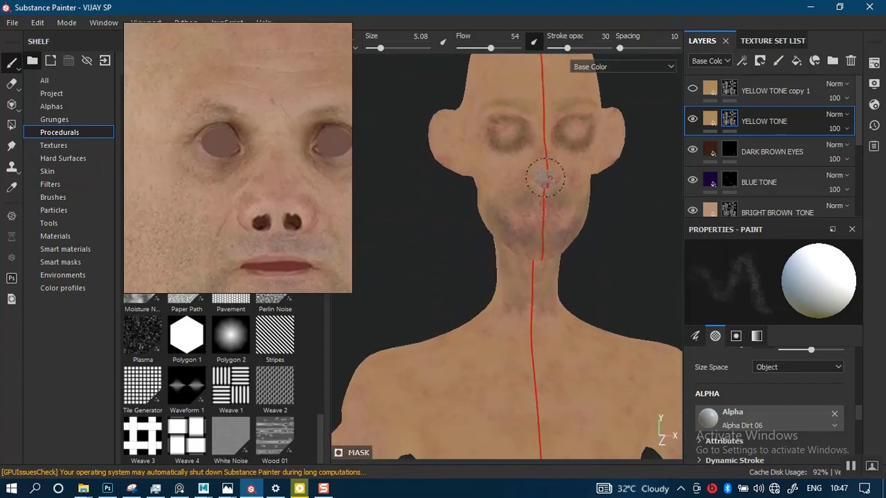
alt+middle_drag(526, 338, 501, 379)
scroll(519, 243, up, 2)
scroll(501, 386, up, 2)
alt+middle_drag(527, 199, 538, 267)
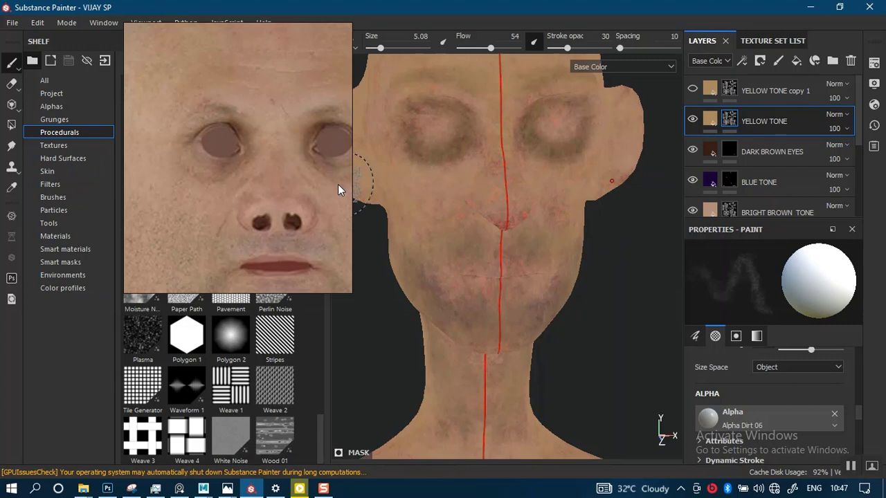
alt+middle_drag(475, 217, 503, 251)
scroll(509, 225, up, 2)
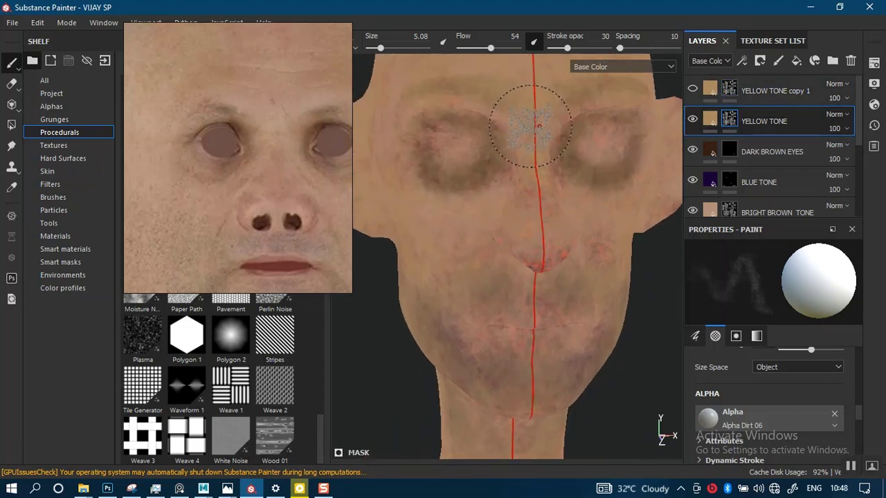
scroll(519, 183, down, 1)
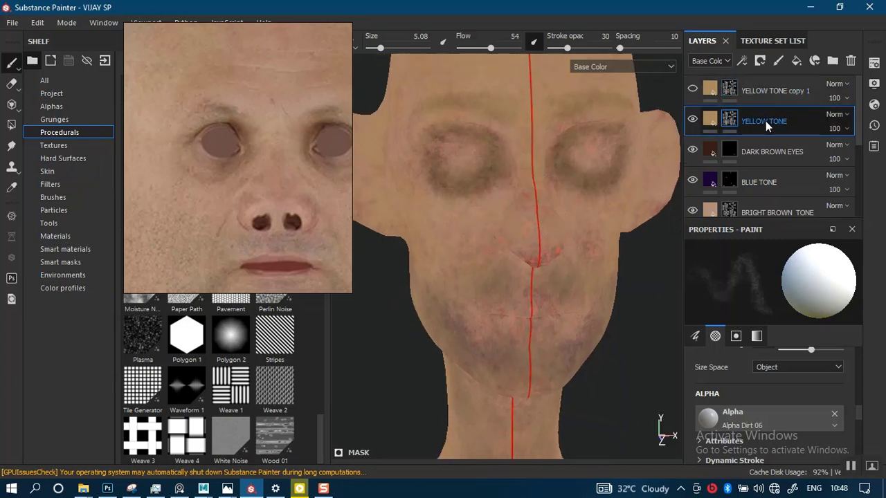
Step: Group the layers from YELLOW TONE down to WHITE TONE into a folder named MID TONE and collapse it
scroll(857, 173, down, 2)
scroll(857, 169, down, 1)
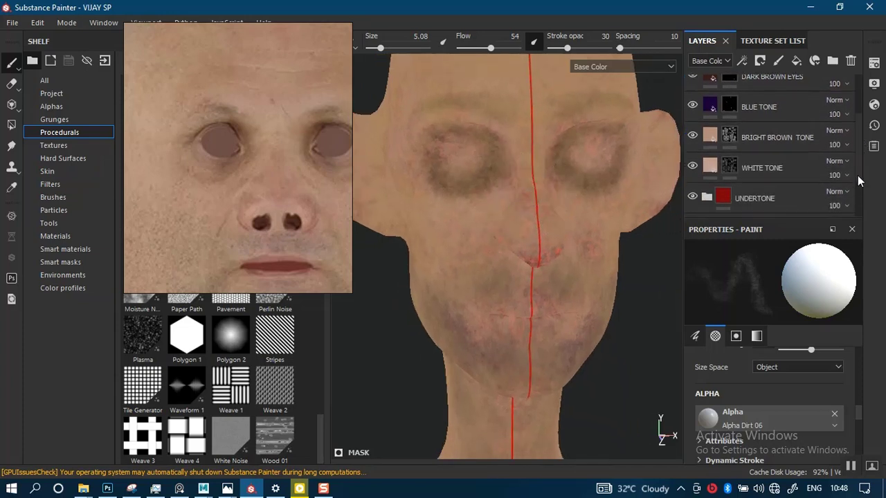
shift+click(771, 169)
scroll(863, 169, up, 3)
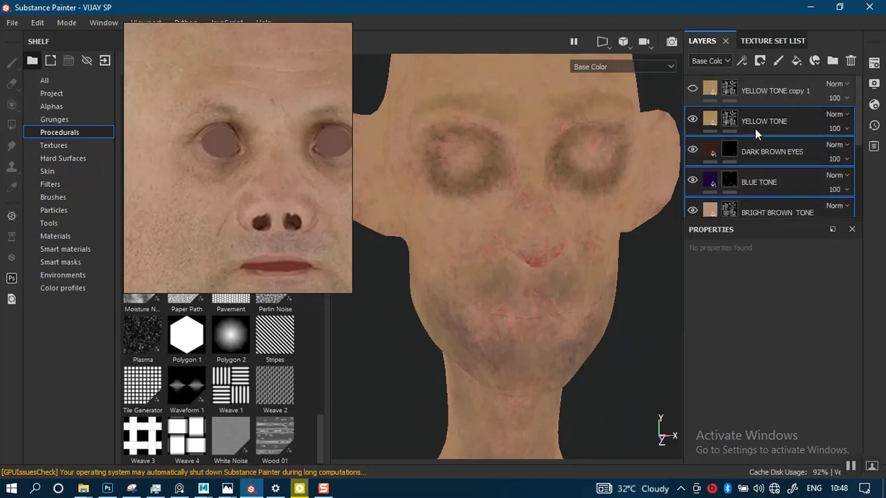
key(ctrl+g)
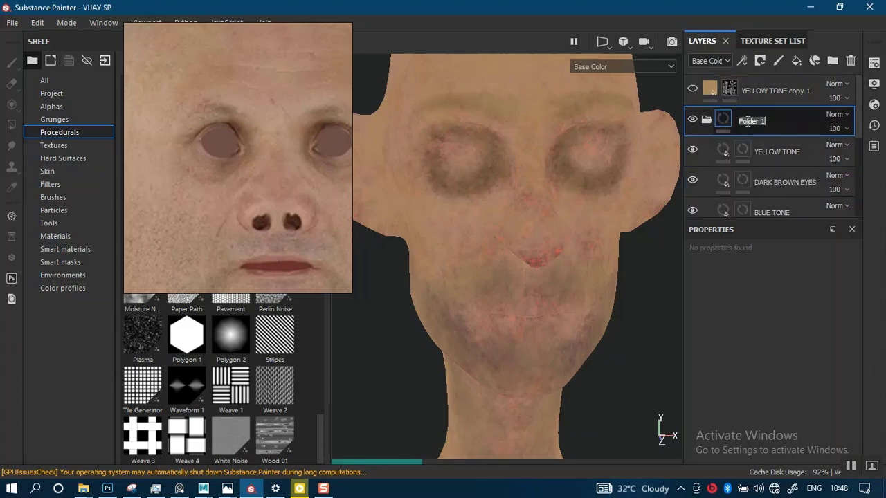
text(MID TONE)
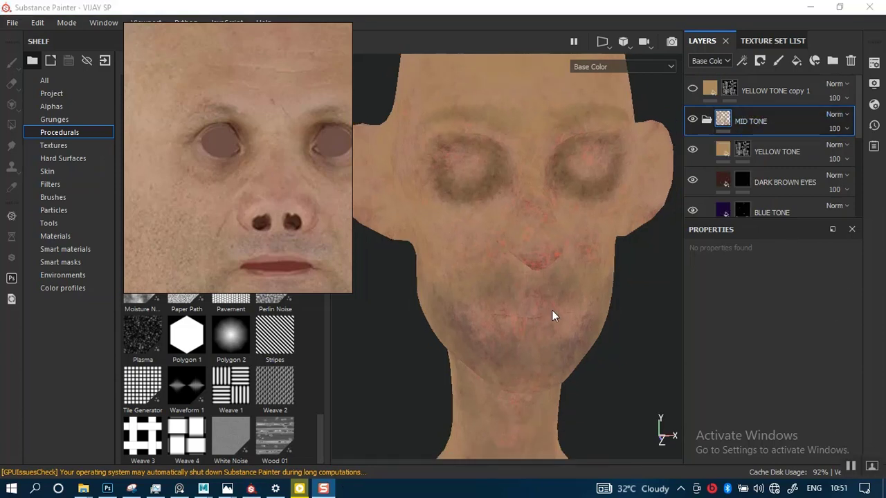
click(706, 122)
scroll(550, 236, down, 2)
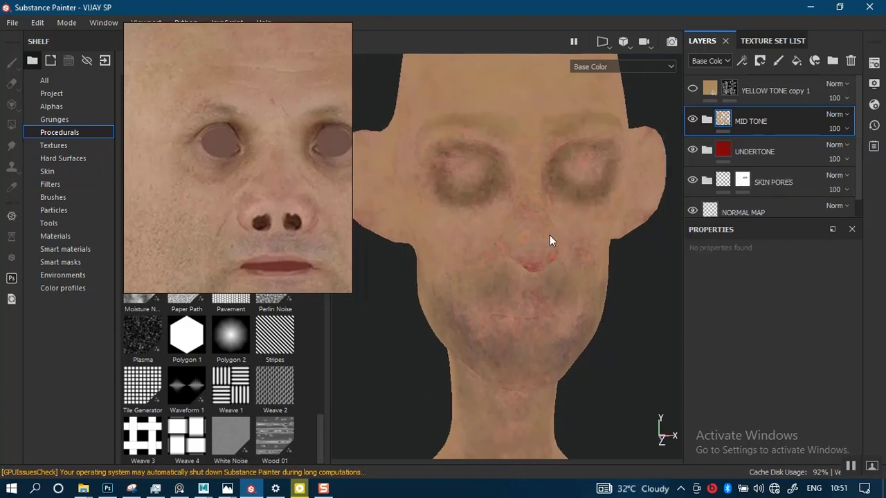
Step: Reopen the MID TONE folder and paint the YELLOW TONE mask over the dark eye socket with a 3.44 brush
click(706, 122)
scroll(476, 180, up, 2)
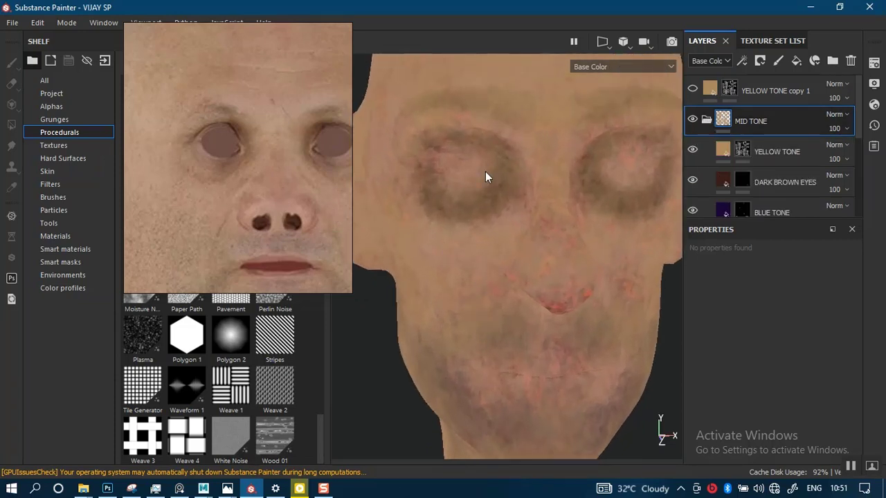
scroll(482, 207, up, 2)
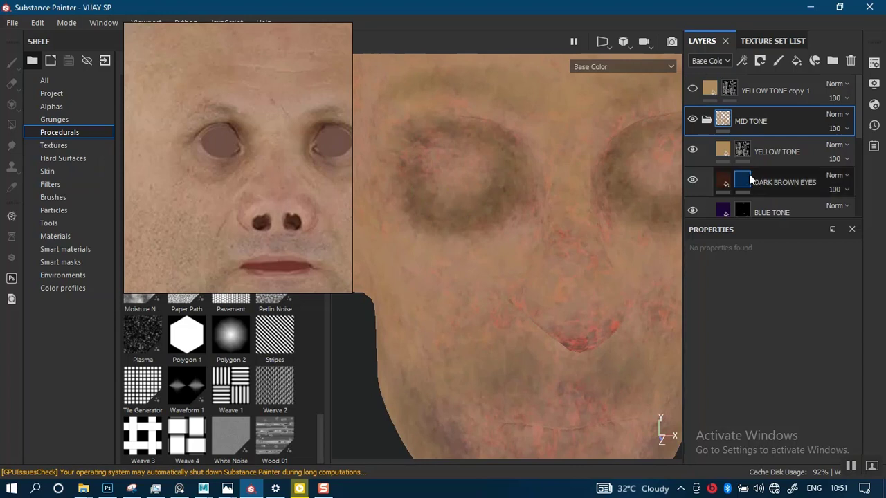
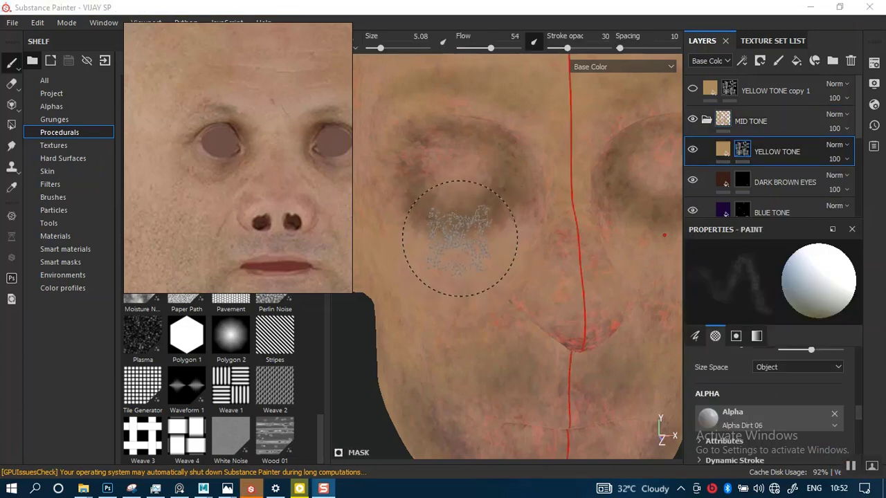
mouse_move(460, 239)
alt+mouse_down()
mouse_move(475, 259)
mouse_move(439, 258)
mouse_move(459, 252)
mouse_move(463, 238)
mouse_move(415, 233)
mouse_move(451, 264)
alt+mouse_up()
key(bracketleft)
key(bracketleft)
key(bracketleft)
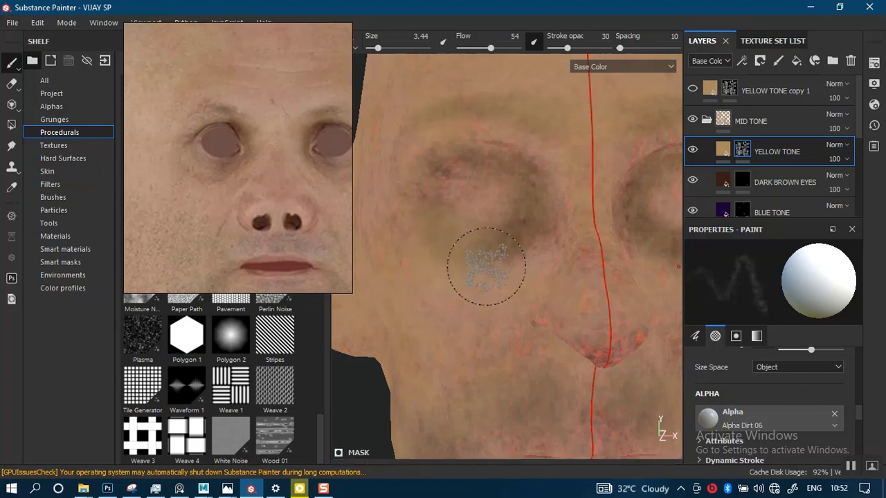
click(432, 185)
click(470, 150)
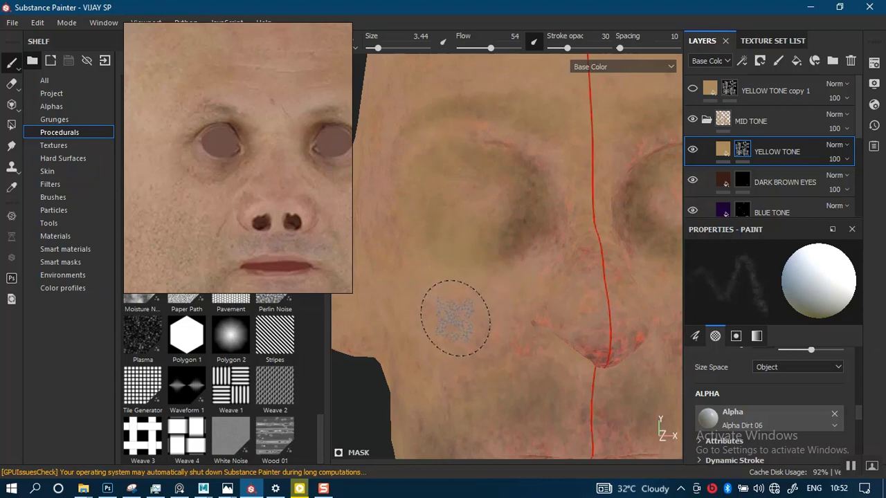
Step: Display the full material and paint black on the YELLOW TONE mask over the eyeball
key(m)
alt+right_drag(488, 304, 491, 128)
alt+right_drag(490, 265, 496, 332)
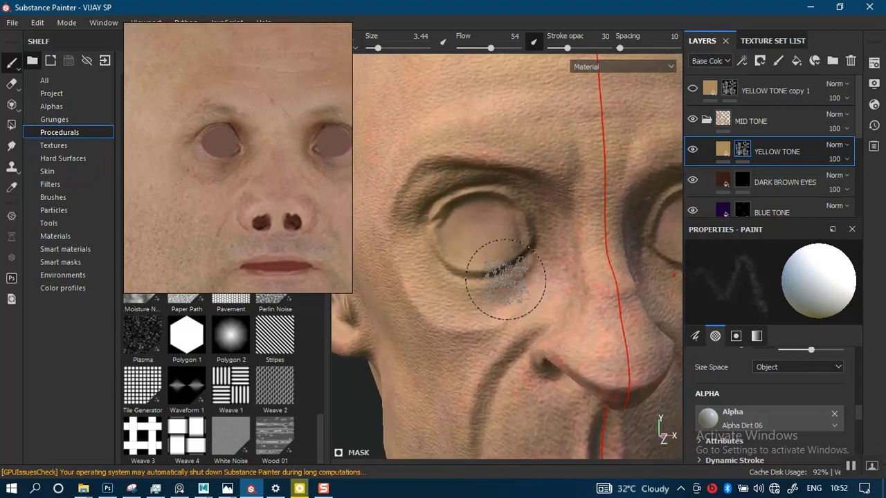
alt+drag(504, 270, 480, 263)
key(x)
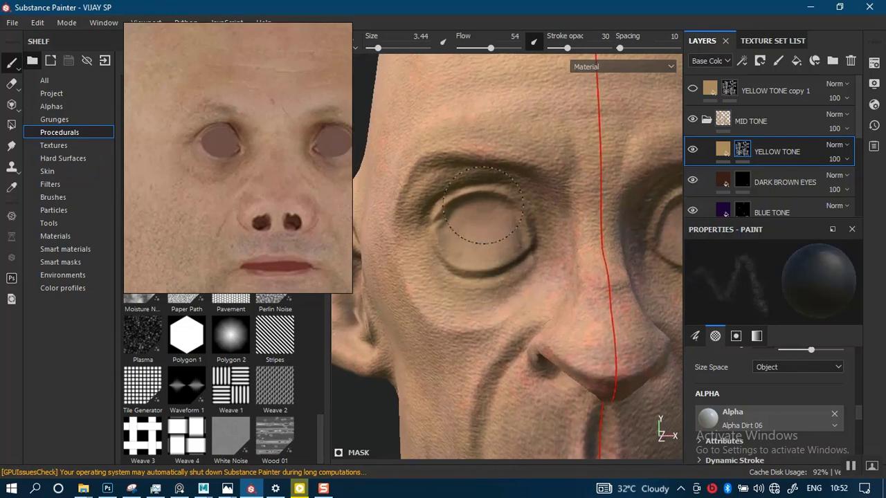
Step: Examine the shaded skin material on the eyes, nose and whole head from several angles
alt+right_drag(510, 290, 466, 152)
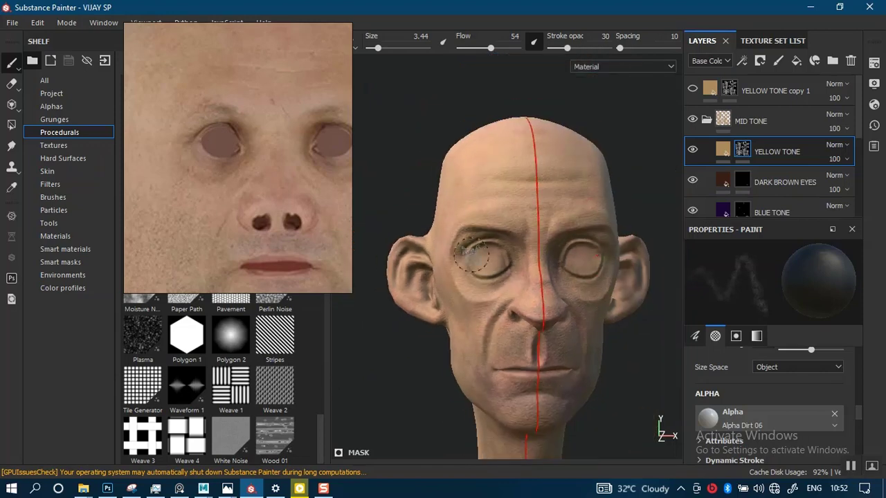
alt+middle_drag(533, 256, 472, 207)
alt+right_drag(472, 229, 480, 292)
alt+middle_drag(480, 292, 480, 270)
alt+drag(480, 269, 473, 312)
scroll(490, 182, up, 5)
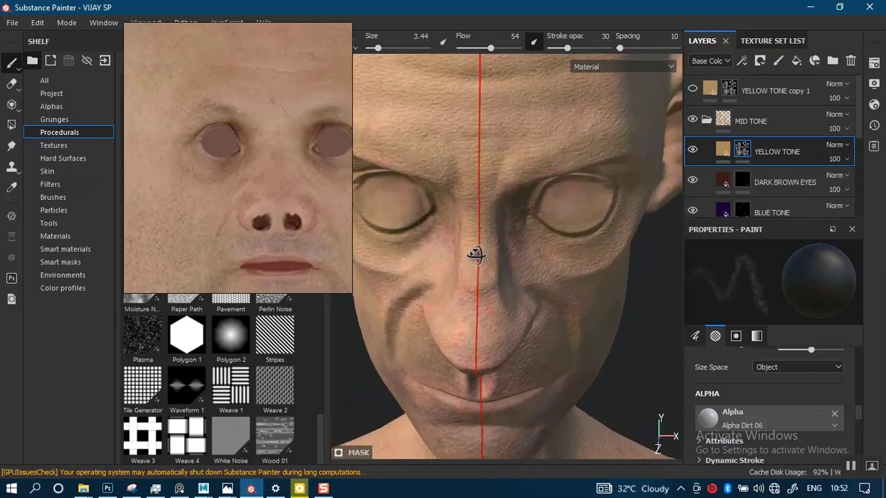
alt+drag(476, 254, 478, 234)
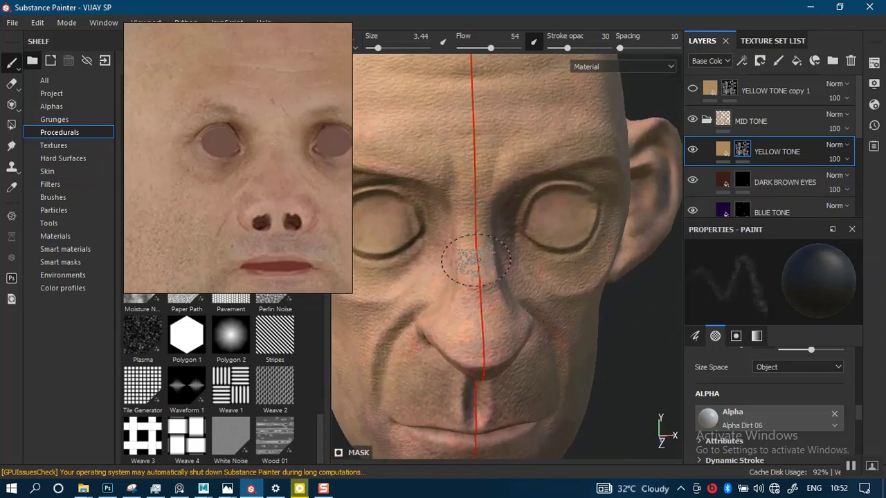
alt+drag(503, 266, 571, 186)
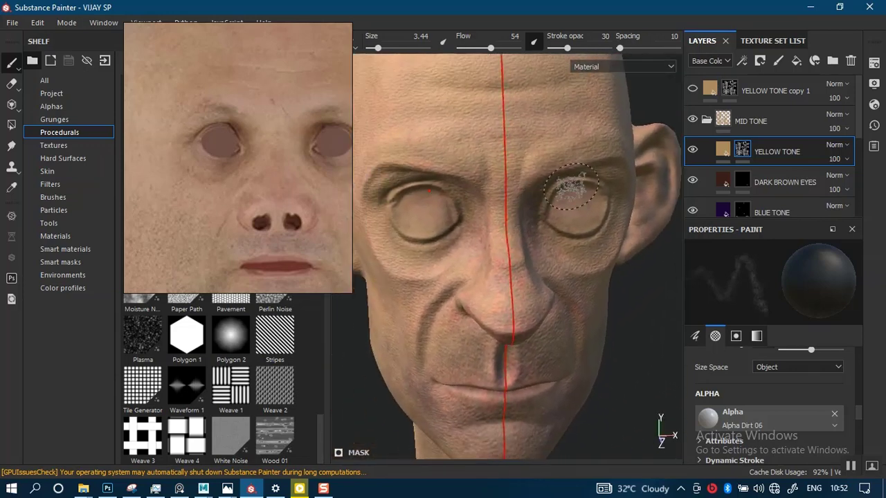
Step: Collapse the MID TONE folder, then show the YELLOW TONE copy 1 layer with its mask reset to black
click(707, 120)
alt+drag(421, 245, 476, 200)
alt+right_drag(476, 202, 461, 259)
mouse_move(461, 259)
alt+middle_down()
mouse_move(471, 240)
mouse_move(472, 277)
alt+middle_up()
mouse_move(491, 249)
alt+mouse_down()
mouse_move(484, 253)
mouse_move(500, 245)
alt+mouse_up()
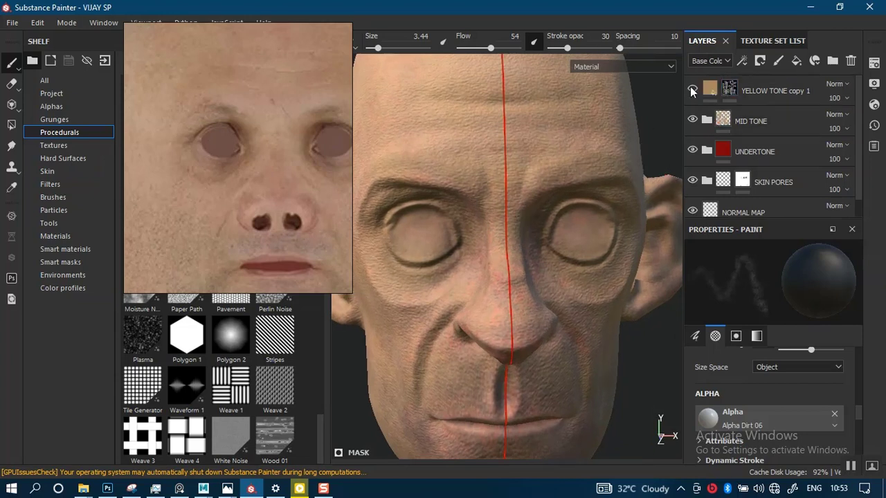
click(692, 91)
click(731, 94)
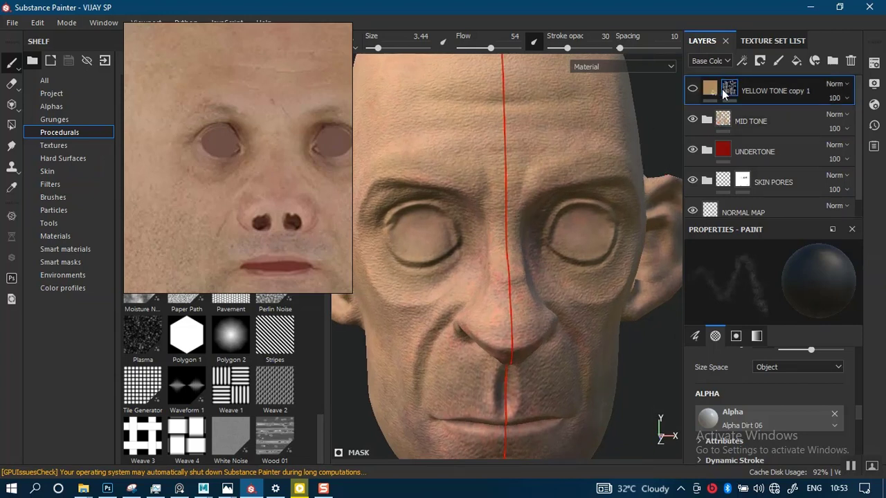
click(692, 88)
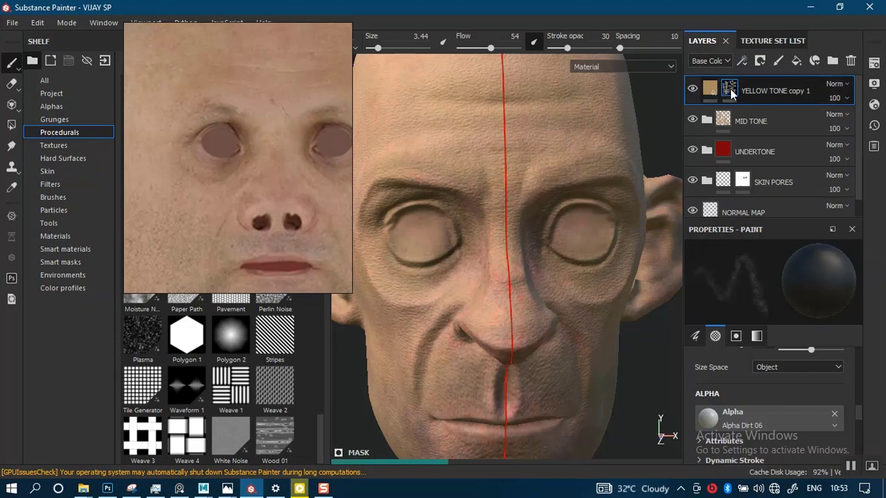
right_click(730, 89)
click(743, 110)
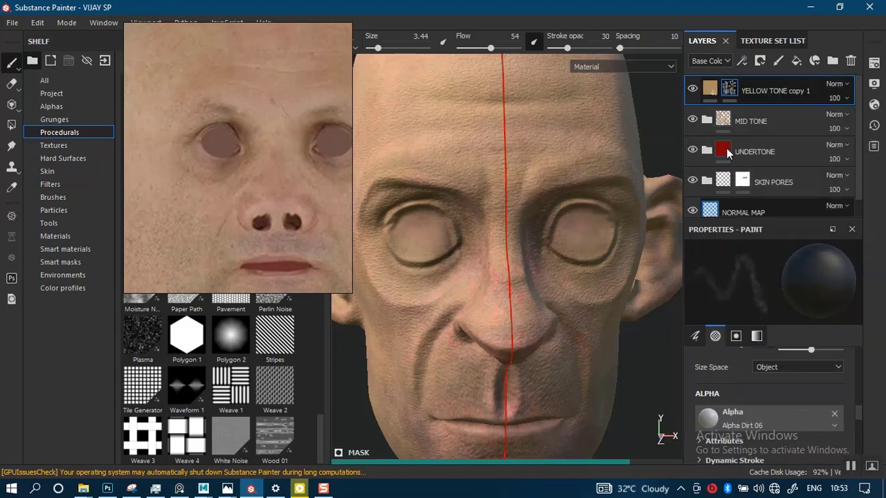
Step: Set the base color of YELLOW TONE copy 1 to R 0.462, G 0.305, B 0.216, sampled from the reference skin near the eye
click(710, 89)
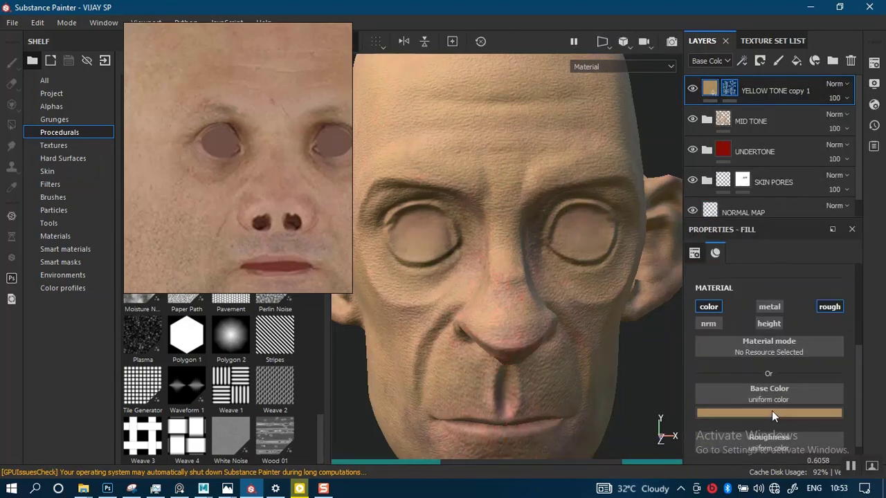
click(772, 410)
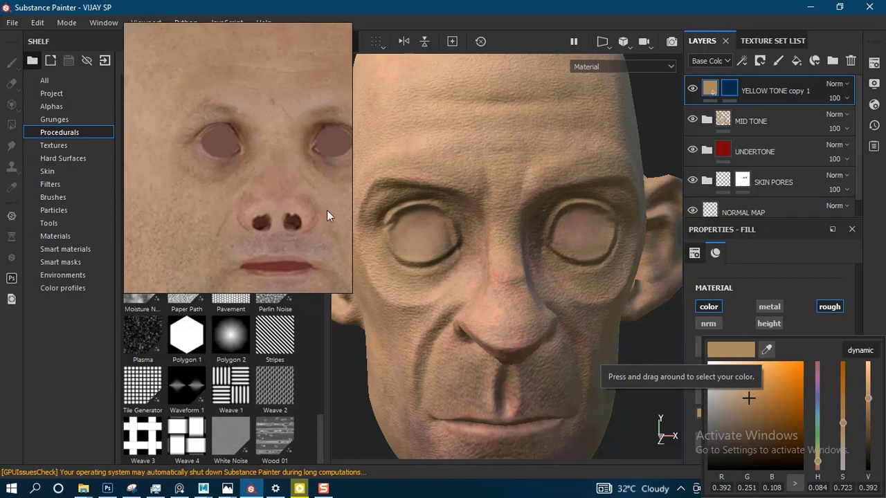
scroll(233, 195, down, 3)
scroll(235, 197, up, 4)
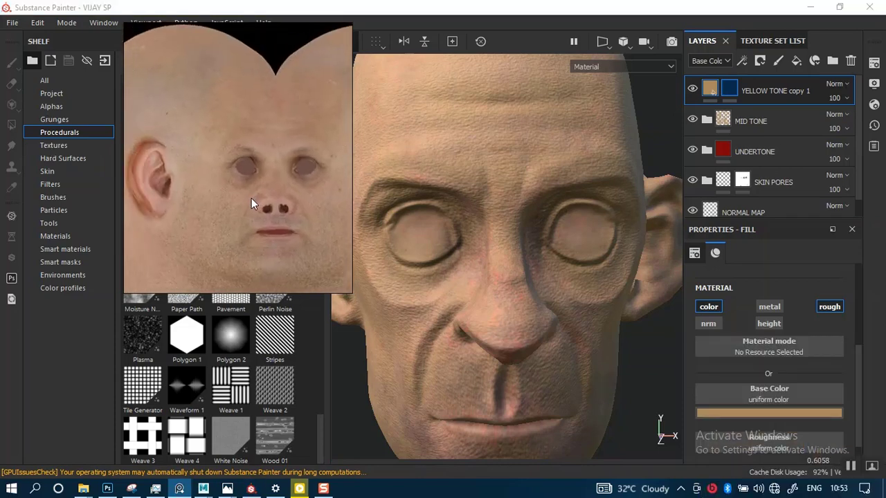
middle_drag(265, 208, 189, 206)
middle_drag(265, 205, 294, 195)
scroll(296, 197, up, 1)
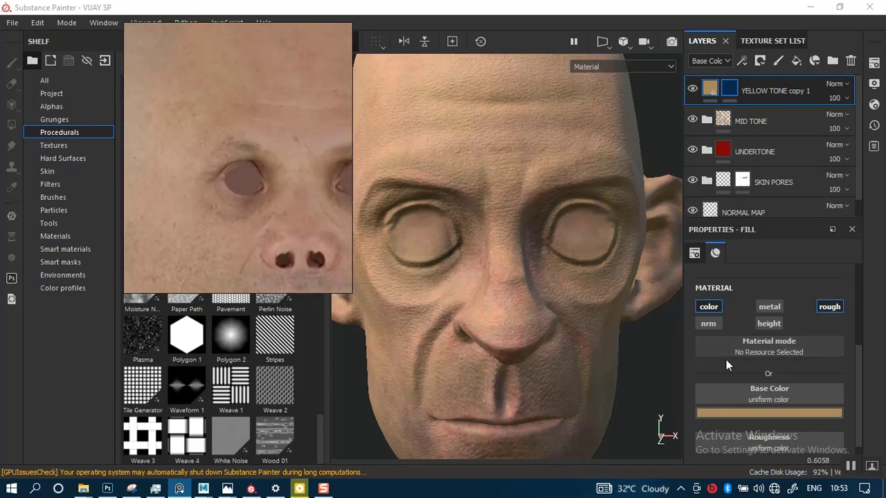
click(787, 413)
click(765, 263)
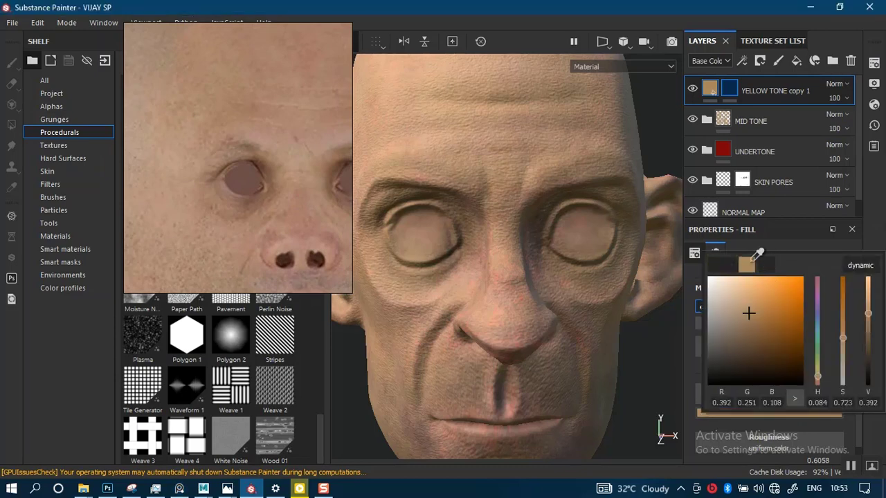
click(237, 221)
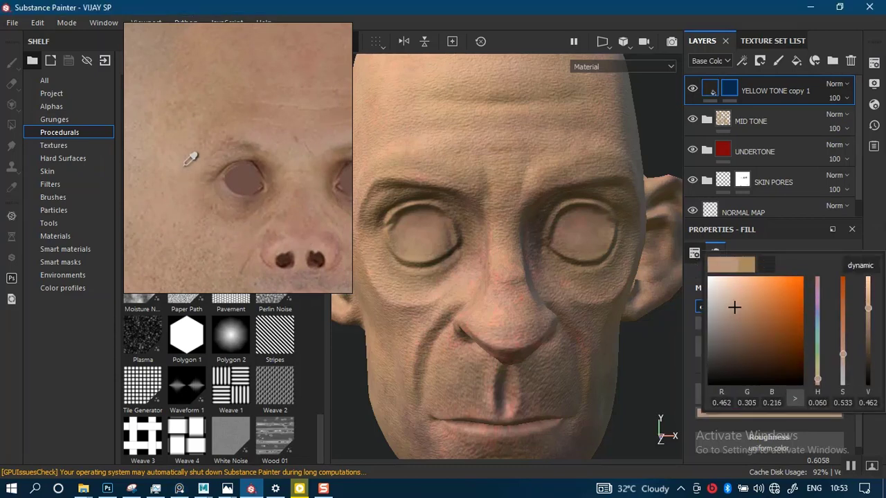
click(880, 230)
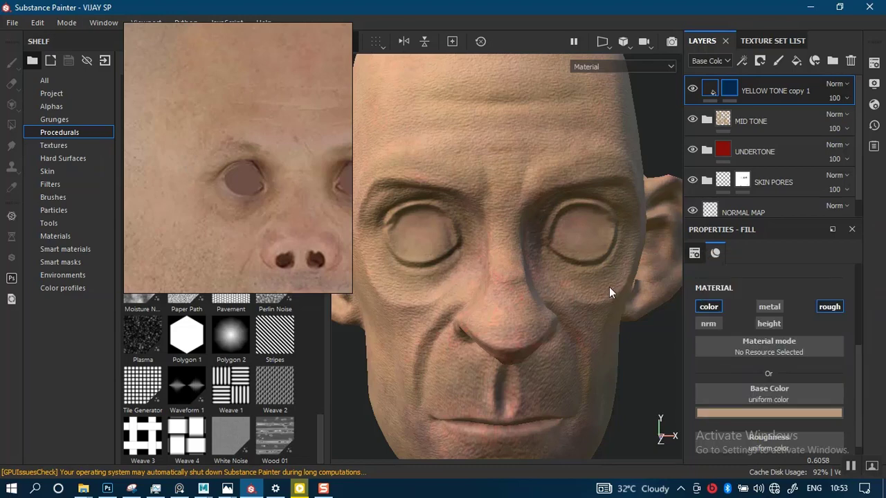
click(736, 413)
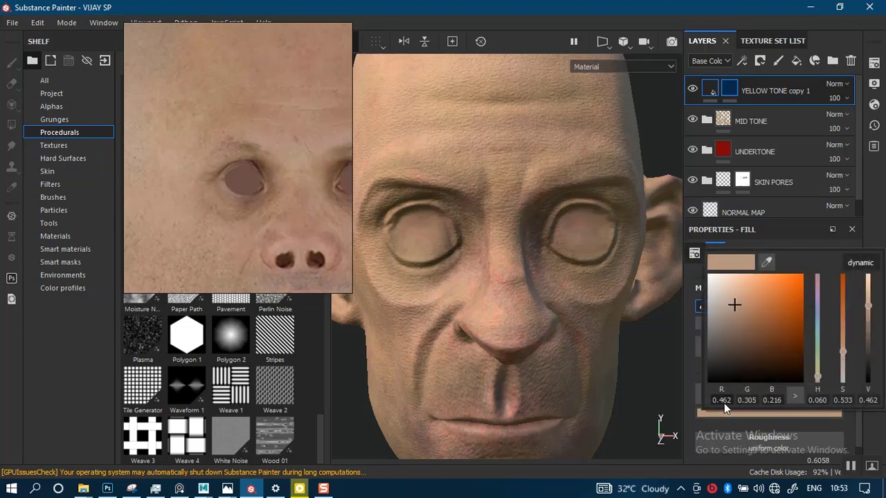
click(874, 239)
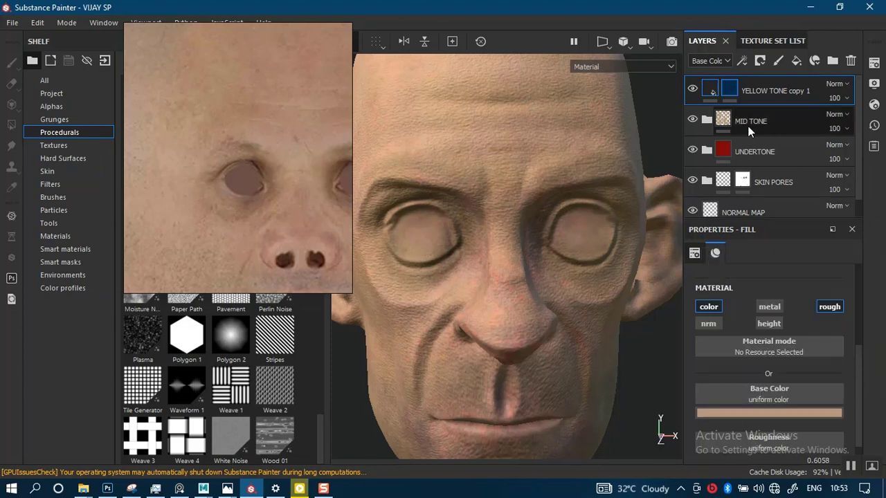
Step: Activate the YELLOW TONE copy 1 mask for painting and move the floating reference image off the shelf
scroll(500, 202, down, 2)
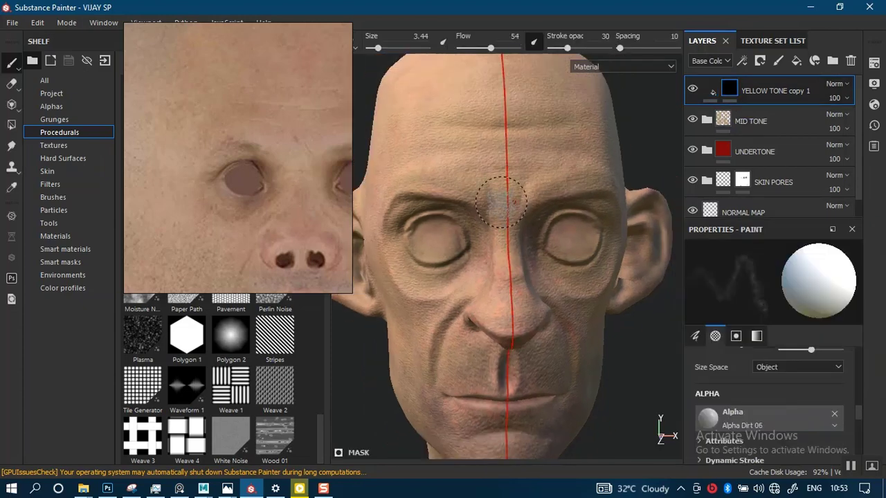
alt+middle_drag(500, 202, 505, 234)
scroll(505, 228, up, 2)
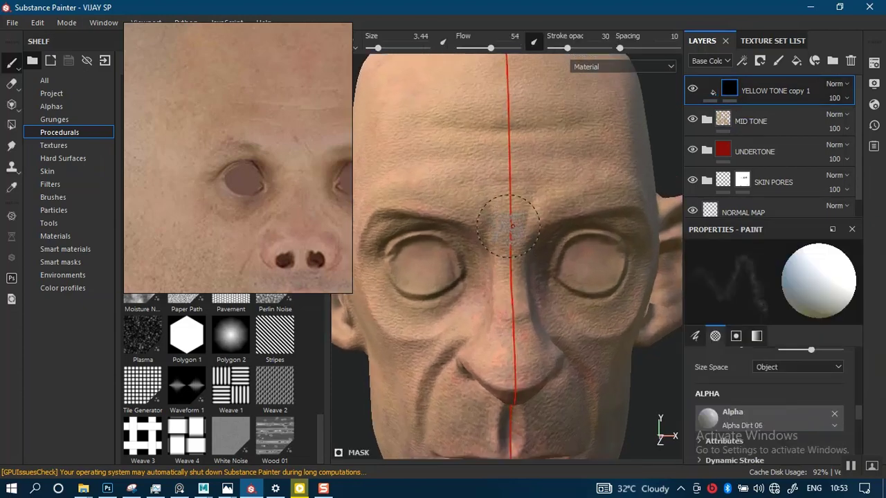
drag(260, 215, 216, 195)
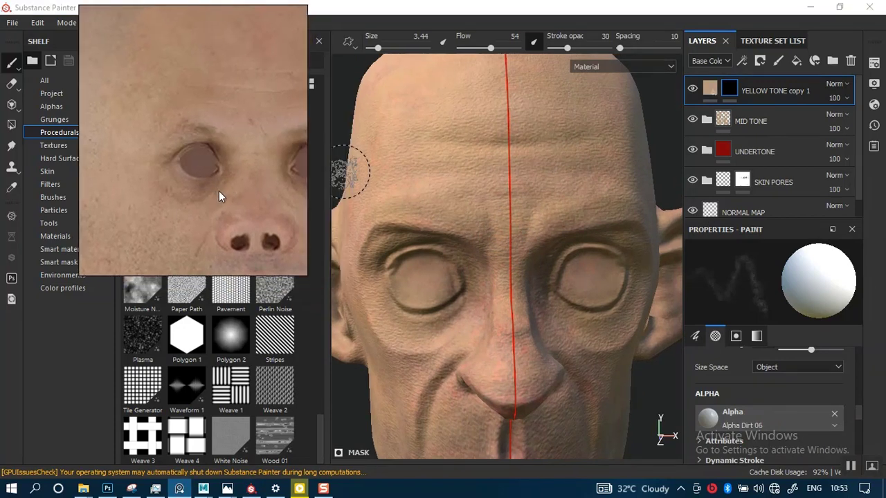
click(462, 185)
mouse_move(470, 219)
mouse_down()
mouse_move(469, 208)
mouse_move(463, 214)
mouse_move(477, 204)
mouse_move(476, 213)
mouse_up()
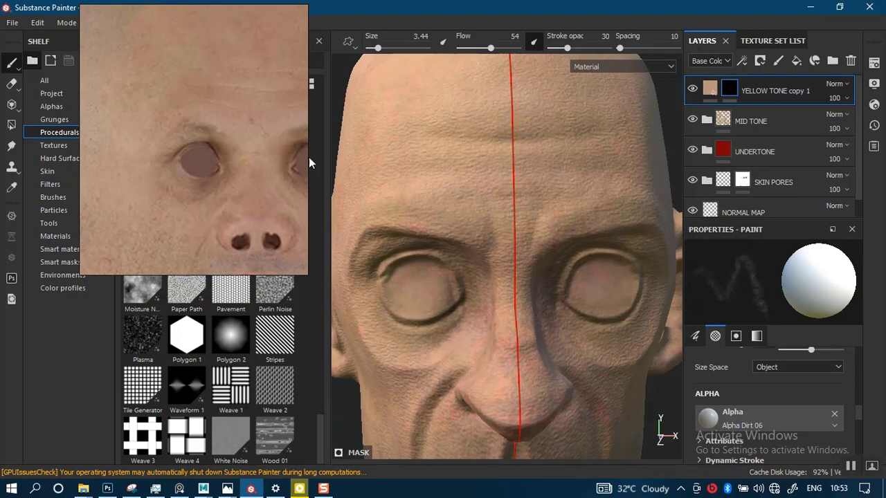
drag(168, 180, 609, 83)
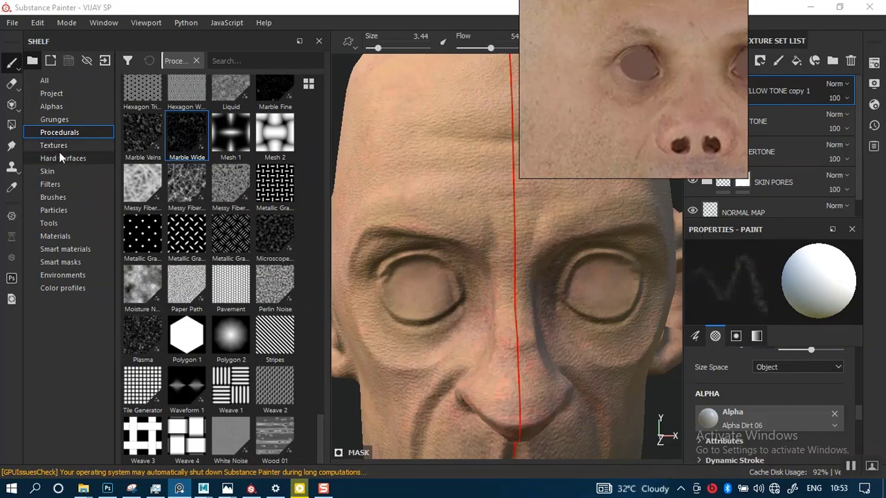
Step: Filter the brush library with "D" and choose the Basic Hard Pressure brush
click(54, 197)
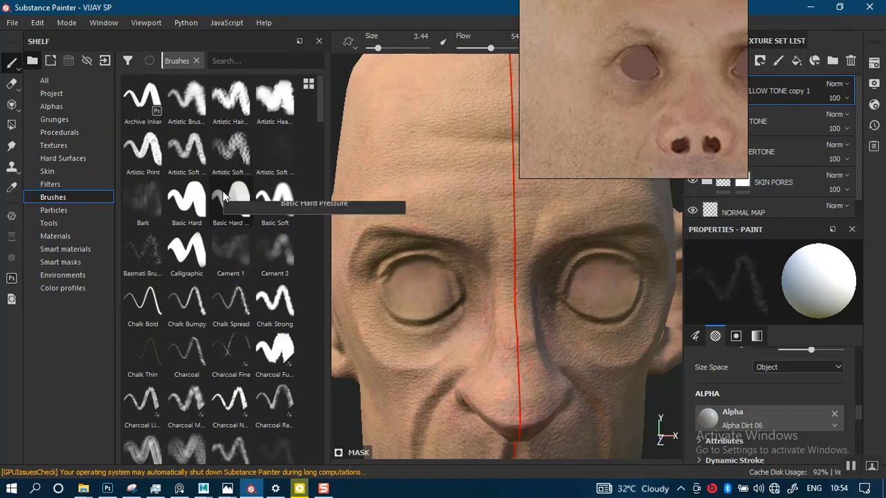
mouse_move(222, 196)
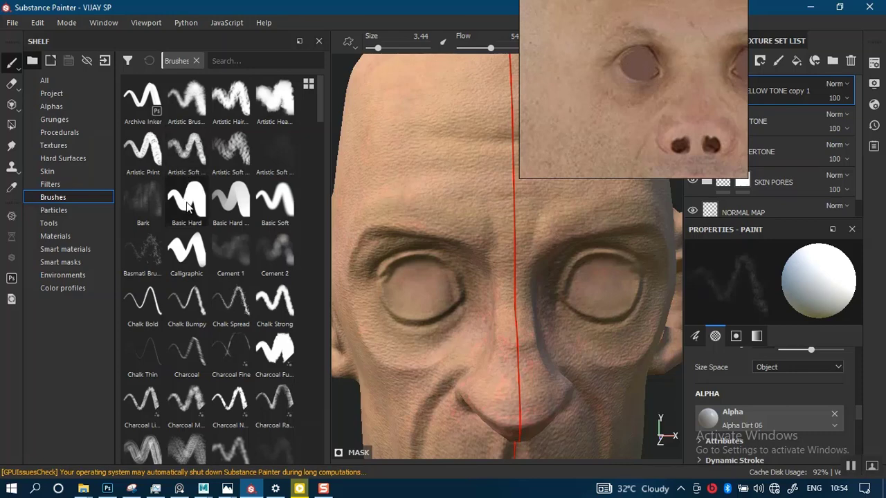
click(238, 61)
text(D)
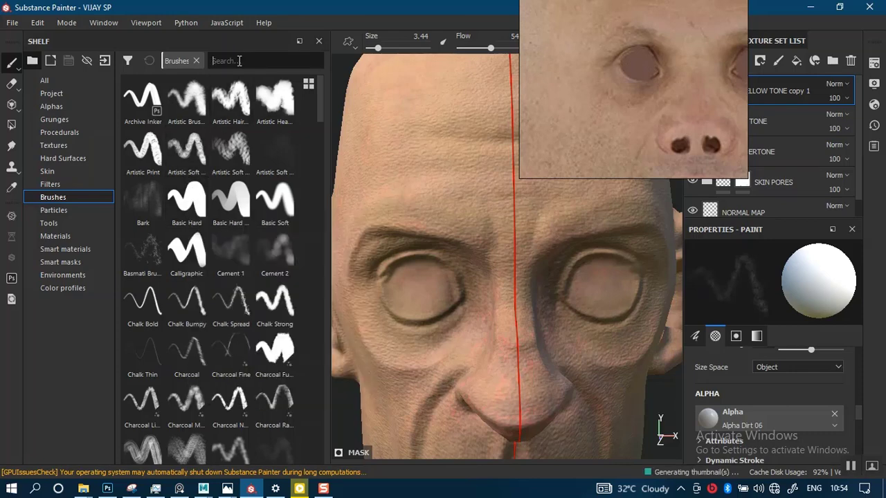
text(EF)
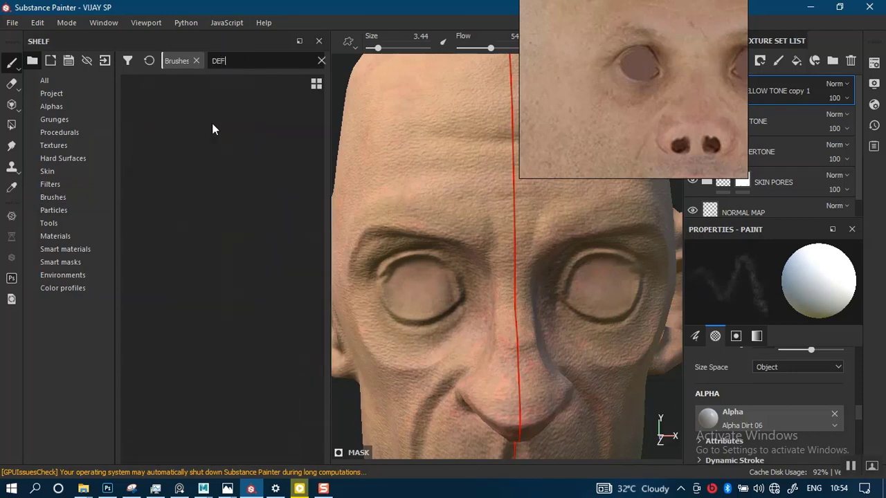
key(BackSpace)
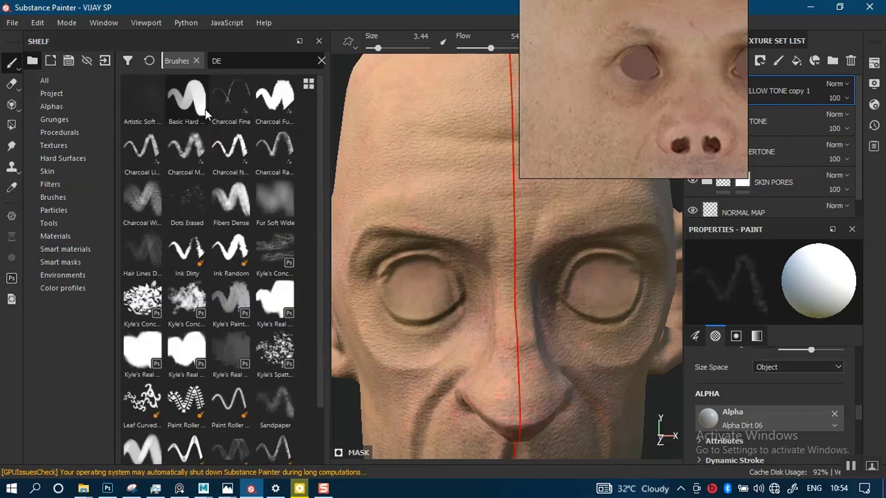
key(BackSpace)
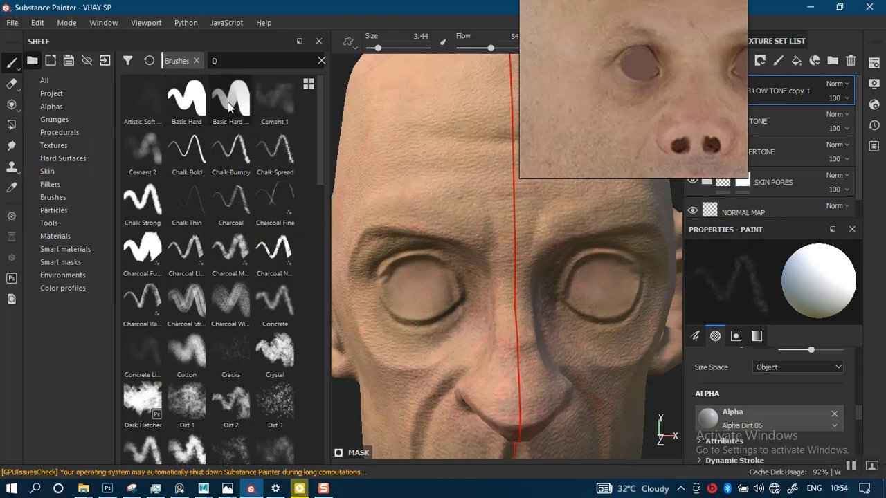
click(227, 102)
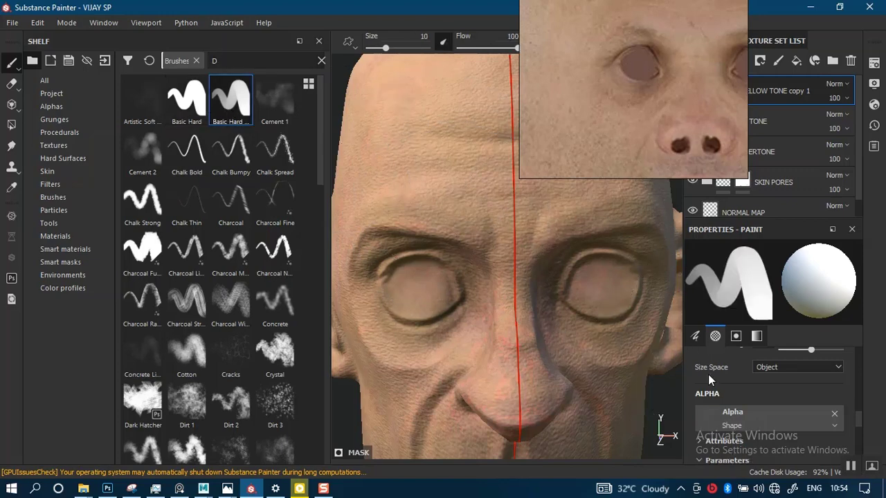
Step: Set the brush alpha's hardness to 0 and move the reference image clear of the model and layer stack
scroll(863, 429, down, 2)
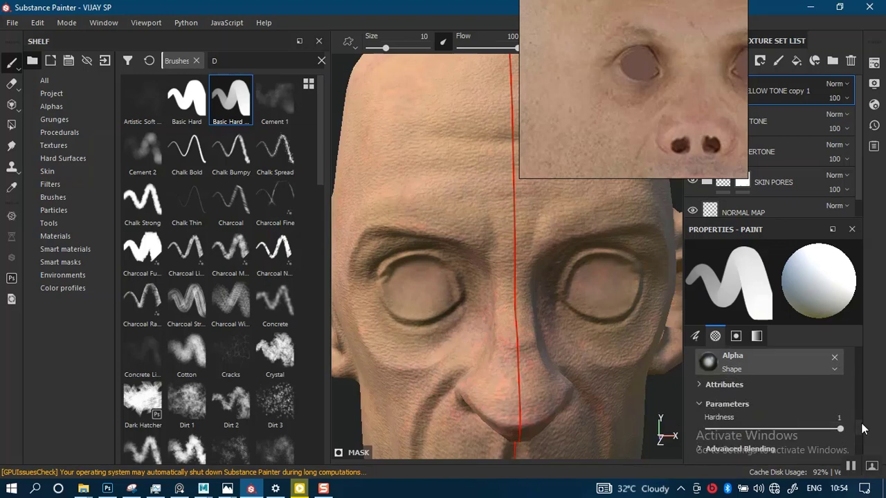
scroll(863, 429, down, 1)
drag(839, 382, 695, 382)
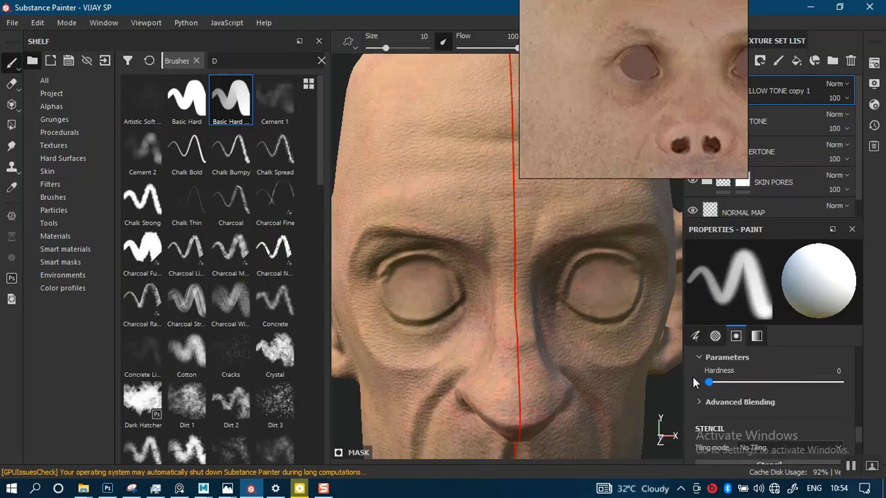
drag(559, 171, 198, 166)
drag(274, 191, 114, 240)
Step: Reduce the brush size to 6.57 and paint soft patches on both sides of the forehead in the YELLOW TONE copy 1 mask
mouse_move(498, 257)
alt+right_down()
mouse_move(496, 248)
mouse_move(491, 253)
alt+right_up()
alt+middle_drag(490, 254, 495, 228)
scroll(484, 269, up, 1)
alt+middle_drag(482, 274, 479, 319)
key(bracketleft)
key(bracketleft)
key(bracketleft)
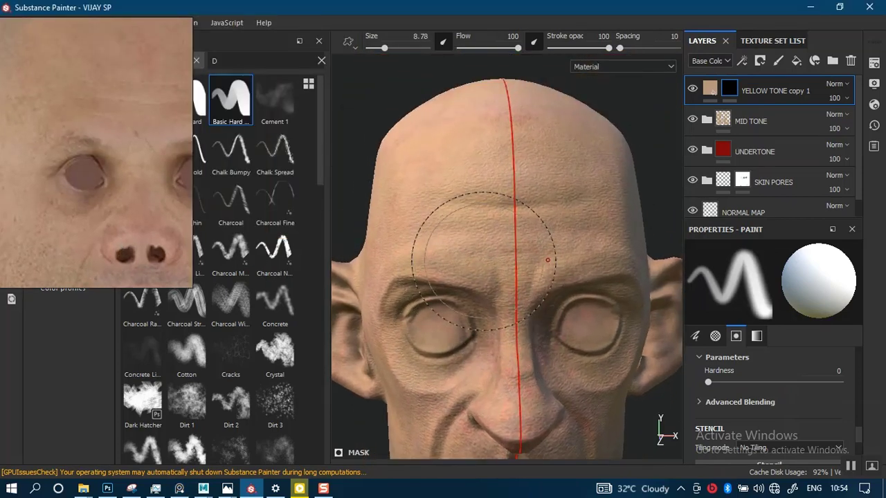
scroll(505, 229, up, 2)
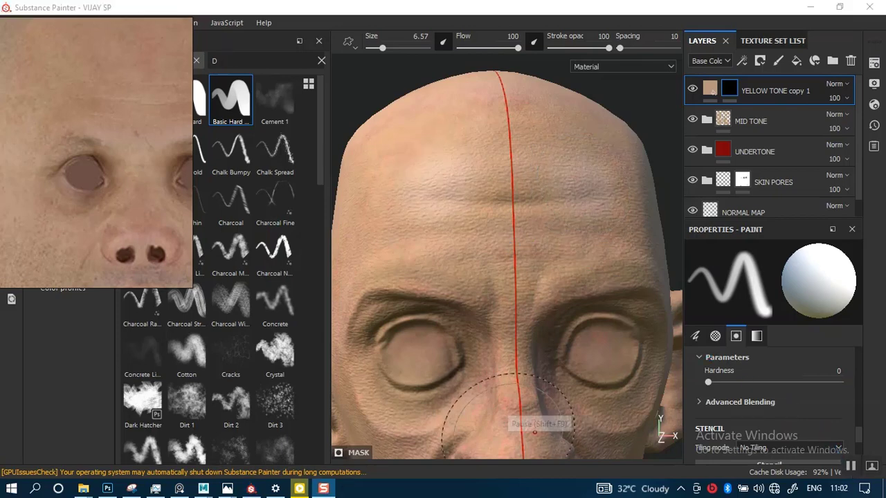
alt+right_drag(511, 280, 502, 307)
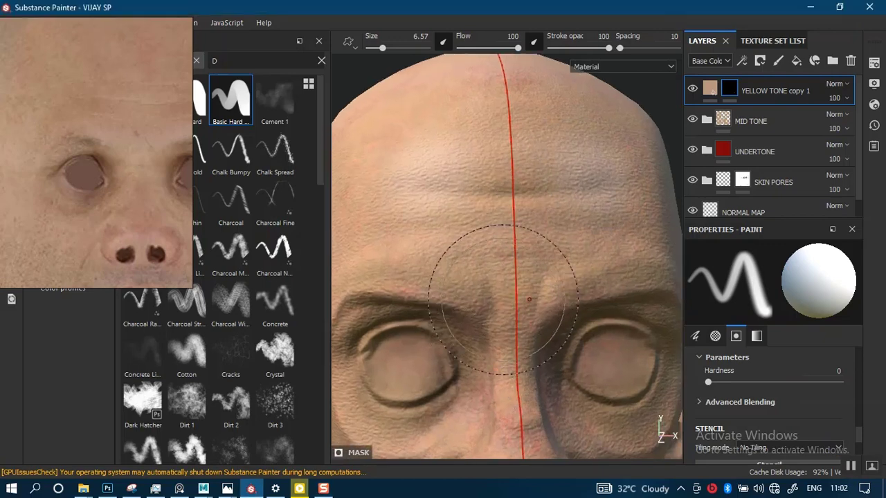
alt+middle_drag(490, 220, 509, 219)
alt+drag(510, 219, 510, 215)
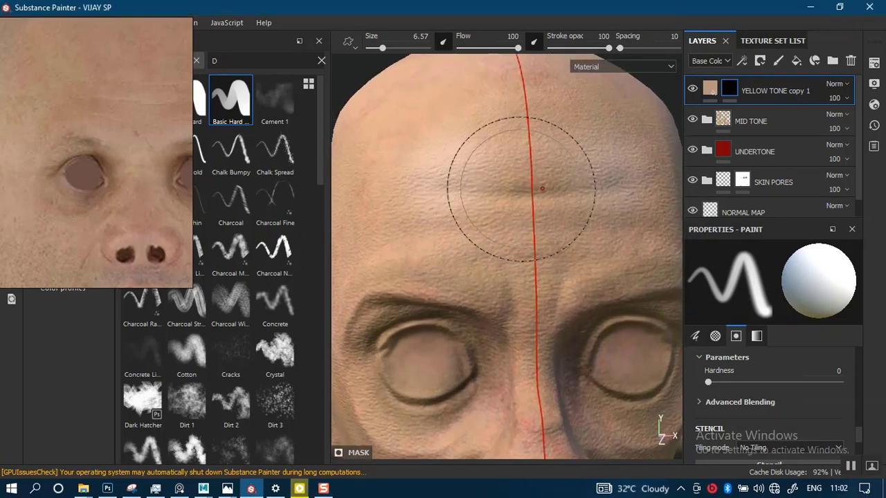
Step: Expand the MID TONE folder and sample the YELLOW TONE layer's swatch as the base color of YELLOW TONE copy 1
click(846, 99)
drag(847, 119, 876, 122)
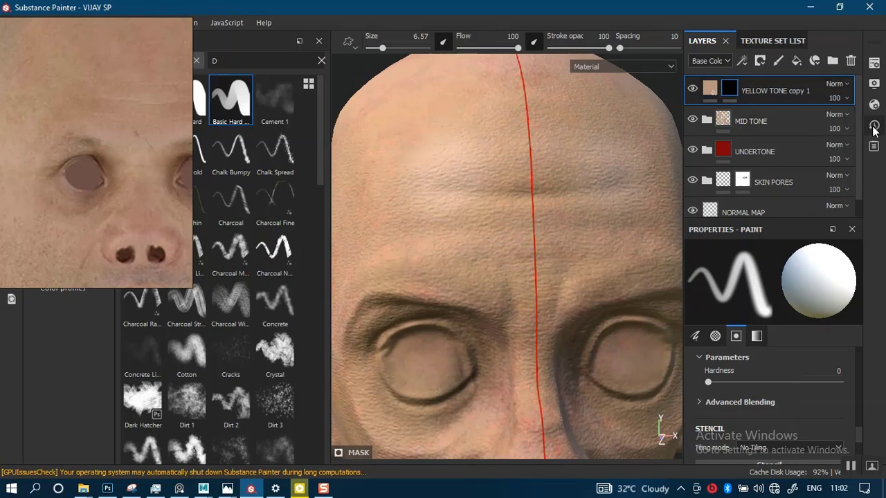
click(706, 120)
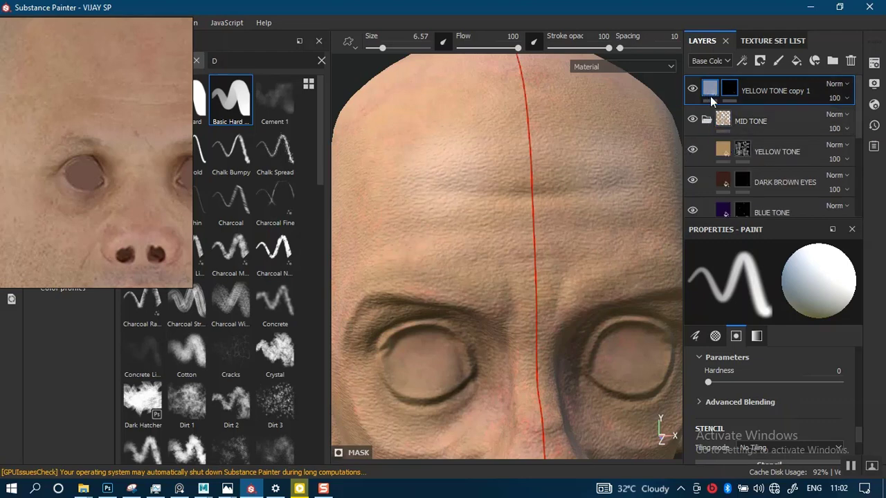
click(710, 96)
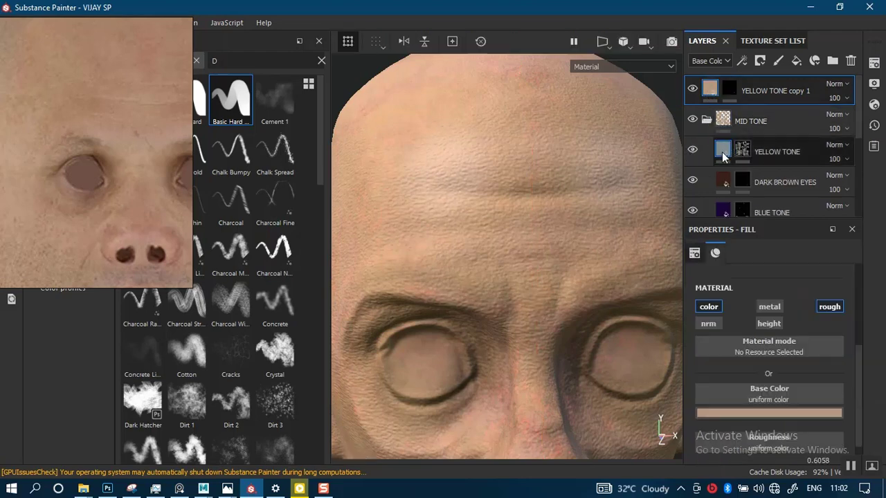
click(748, 413)
click(766, 263)
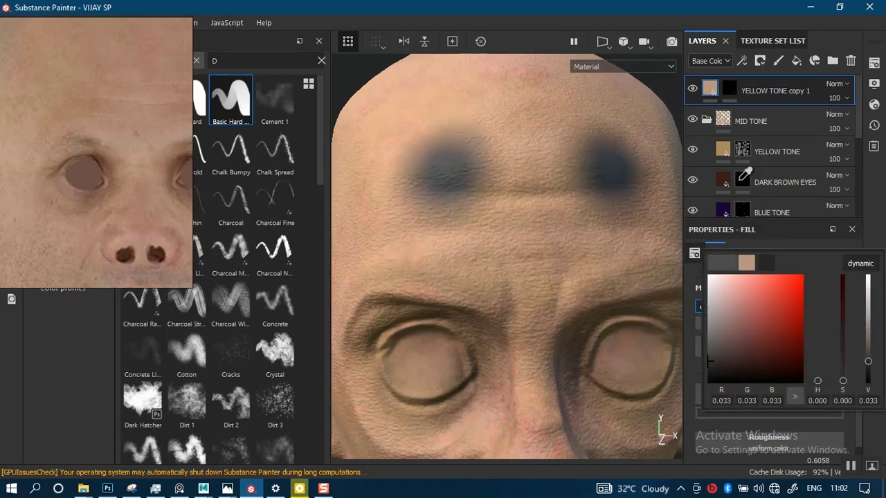
click(726, 151)
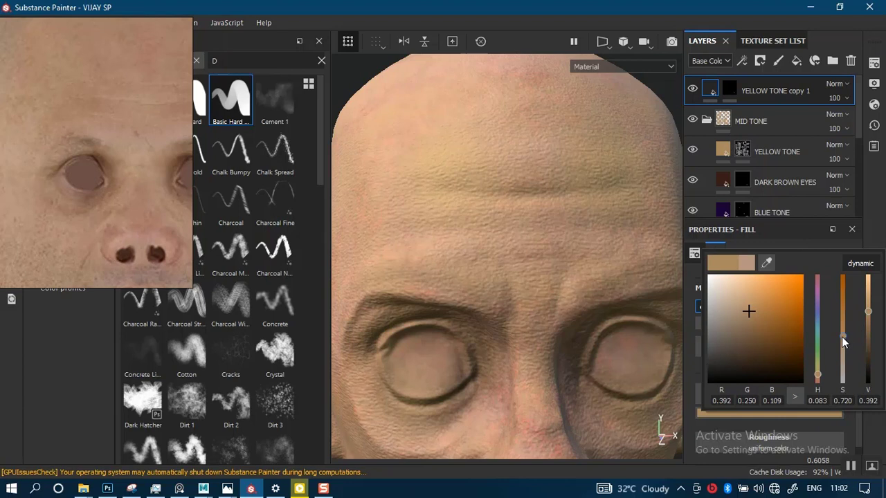
Step: Try a muted base color on YELLOW TONE copy 1 with saturation 0.609 and value 0.415
drag(842, 335, 841, 348)
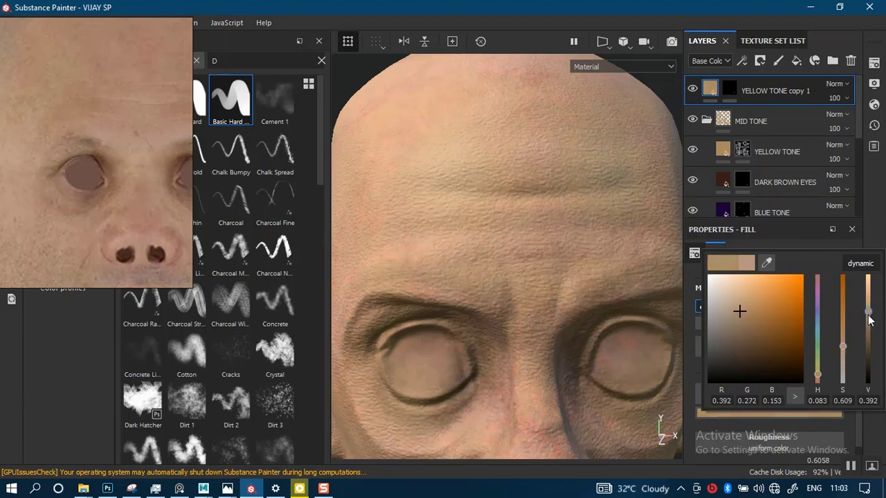
drag(867, 314, 868, 316)
click(778, 90)
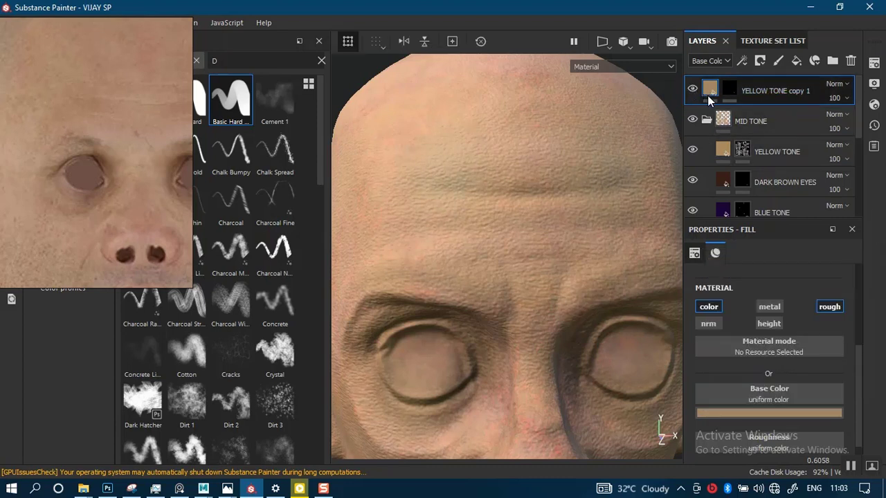
click(742, 412)
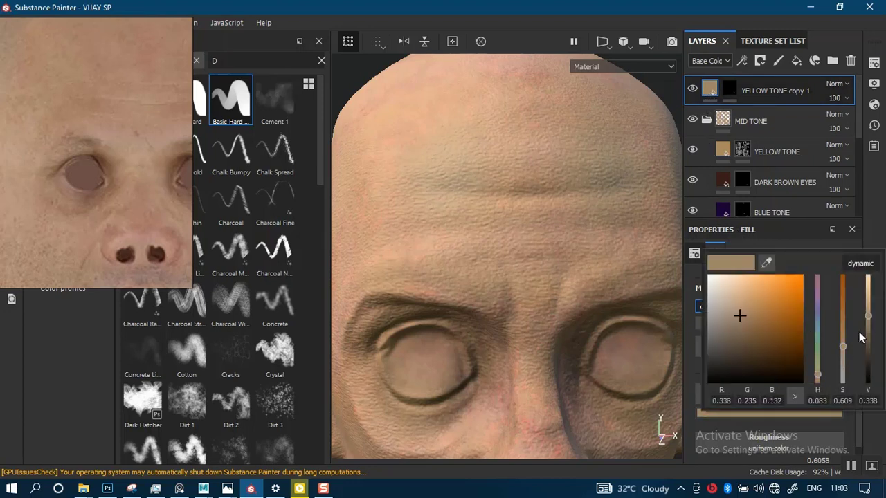
mouse_move(868, 316)
mouse_down()
mouse_move(867, 325)
mouse_move(867, 308)
mouse_up()
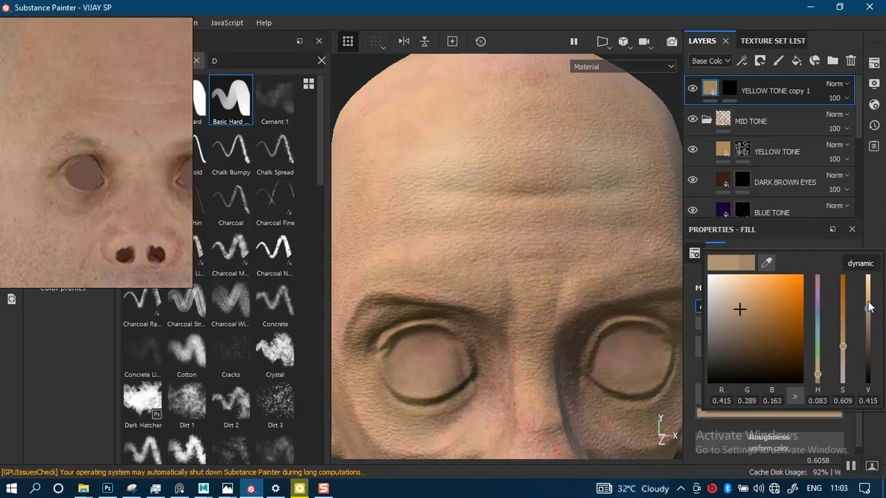
click(880, 236)
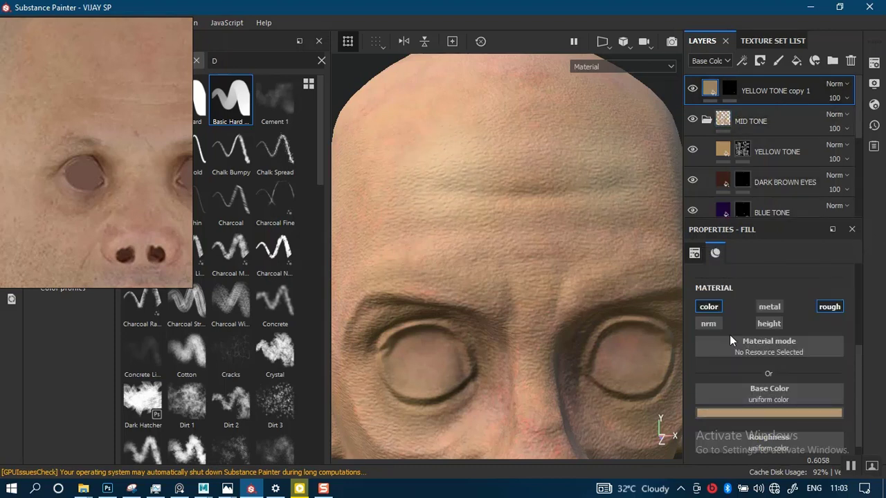
Step: Resample the YELLOW TONE swatch for YELLOW TONE copy 1, raise its value to 0.457 and slightly lower its saturation
click(744, 415)
drag(767, 265, 724, 147)
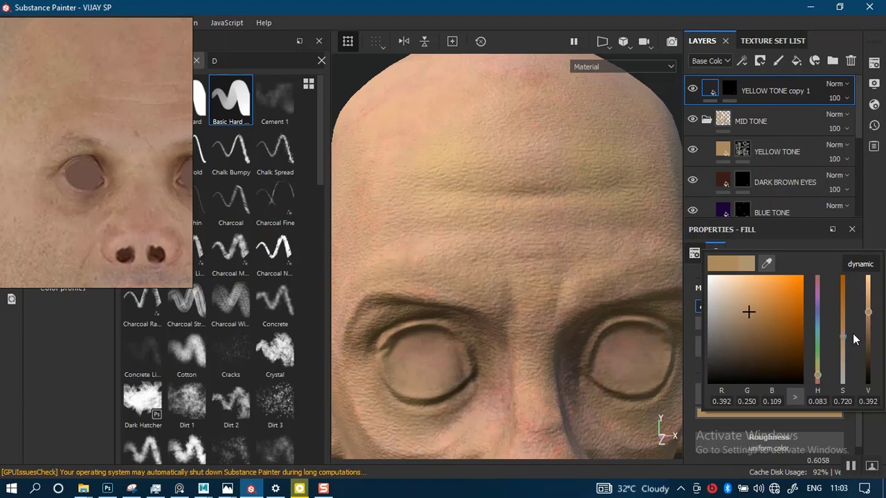
drag(869, 313, 870, 308)
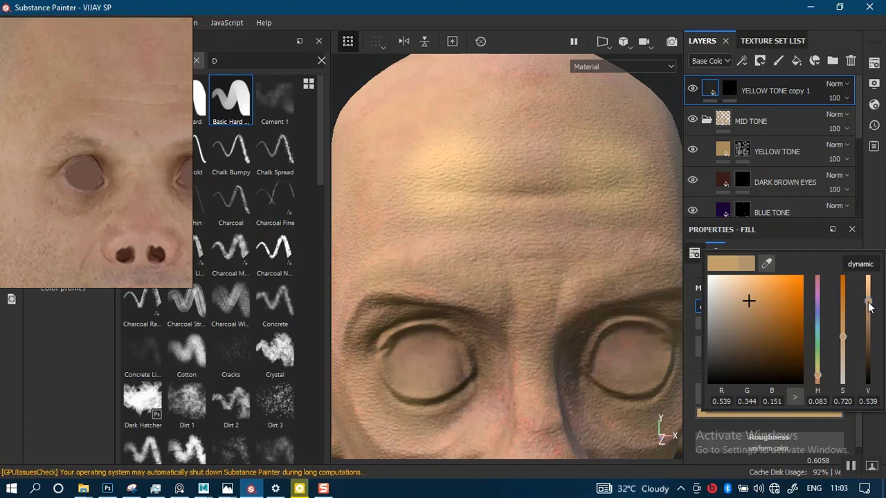
drag(869, 307, 869, 314)
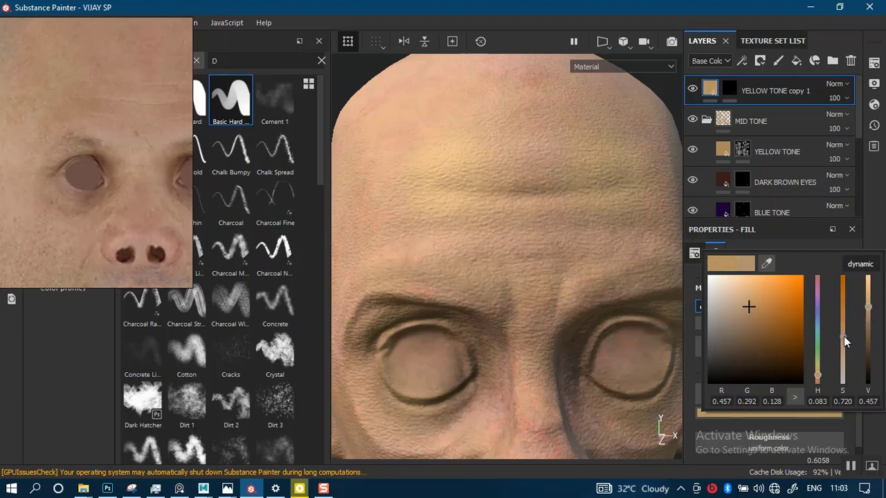
drag(843, 337, 843, 340)
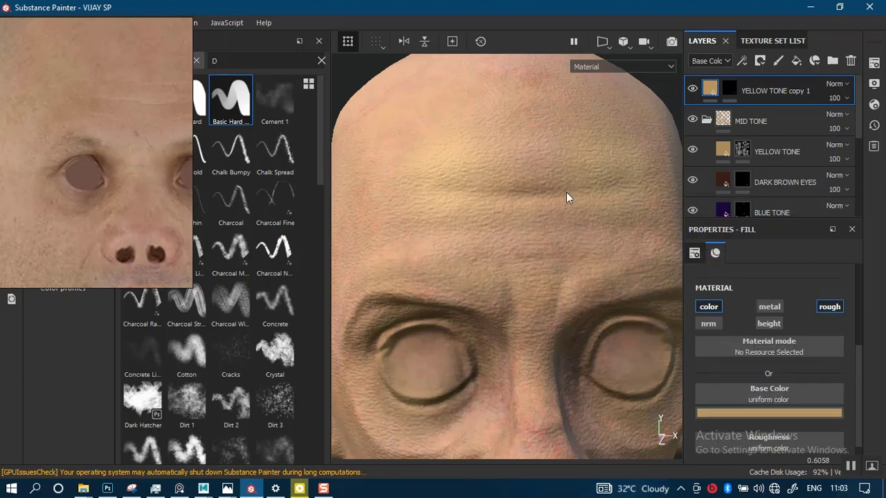
Step: Paint more of the forehead in the YELLOW TONE copy 1 mask and set the layer's opacity to 42
alt+right_drag(539, 166, 550, 62)
alt+drag(536, 138, 551, 153)
scroll(554, 154, up, 2)
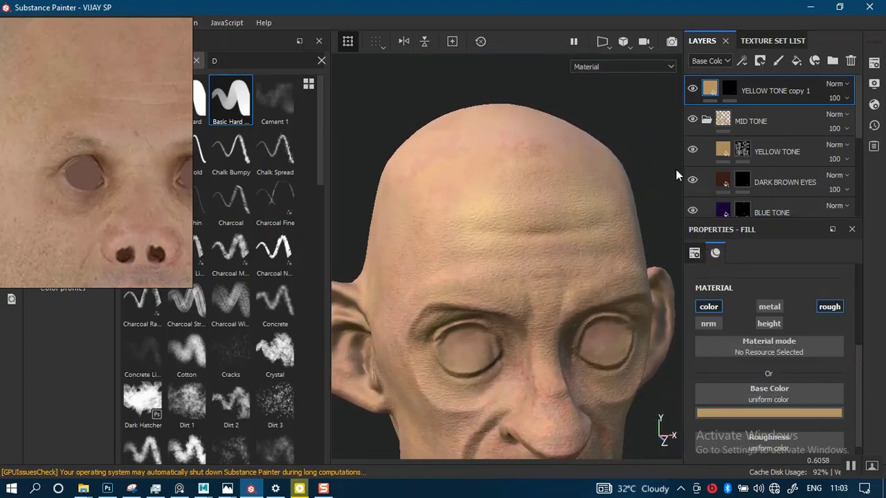
click(729, 88)
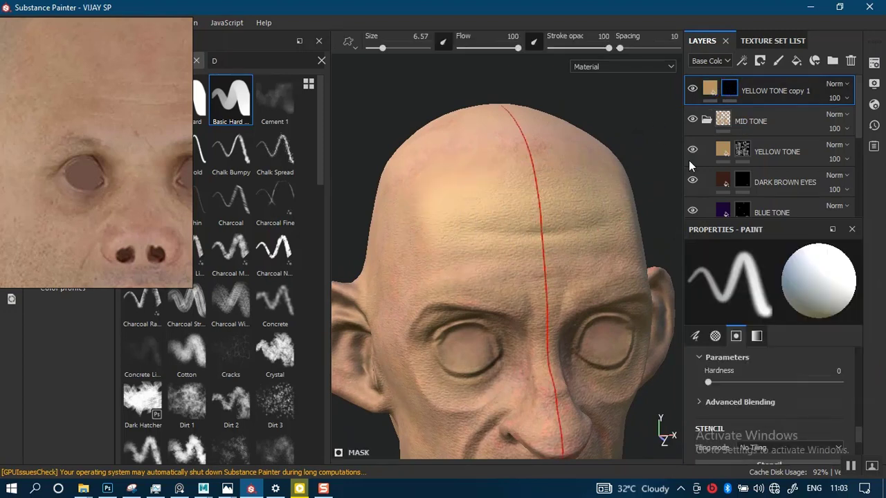
click(836, 97)
drag(853, 124, 843, 125)
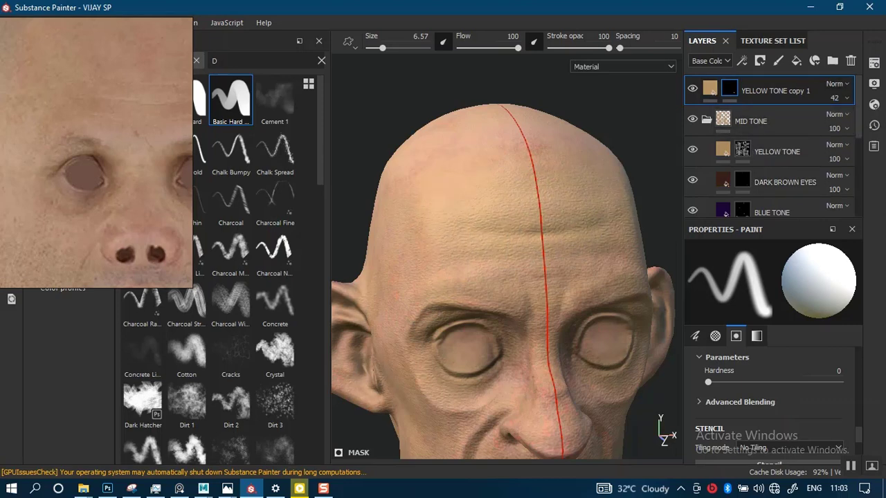
Step: Show only the Base Color channel and undo the opacity change on YELLOW TONE copy 1
key(c)
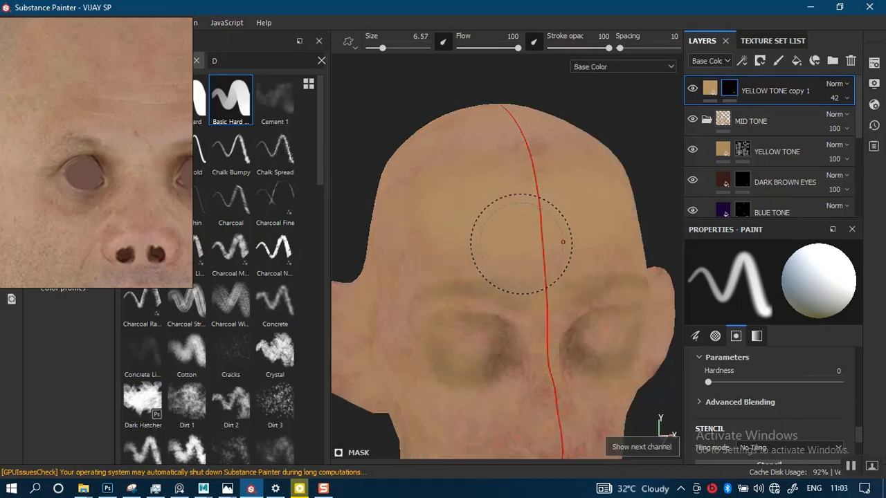
scroll(521, 244, up, 2)
alt+middle_drag(524, 254, 506, 243)
mouse_move(506, 243)
alt+mouse_down()
mouse_move(538, 239)
mouse_move(533, 212)
mouse_move(486, 228)
mouse_move(524, 205)
alt+mouse_up()
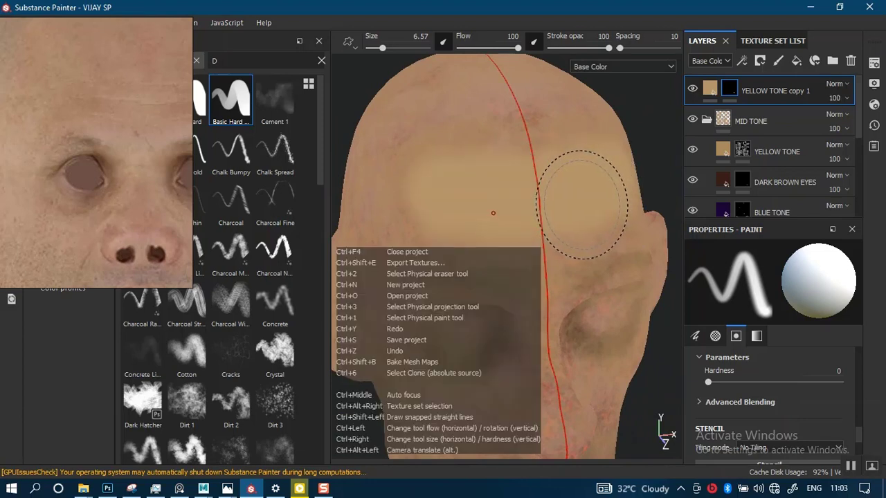
key(ctrl+z)
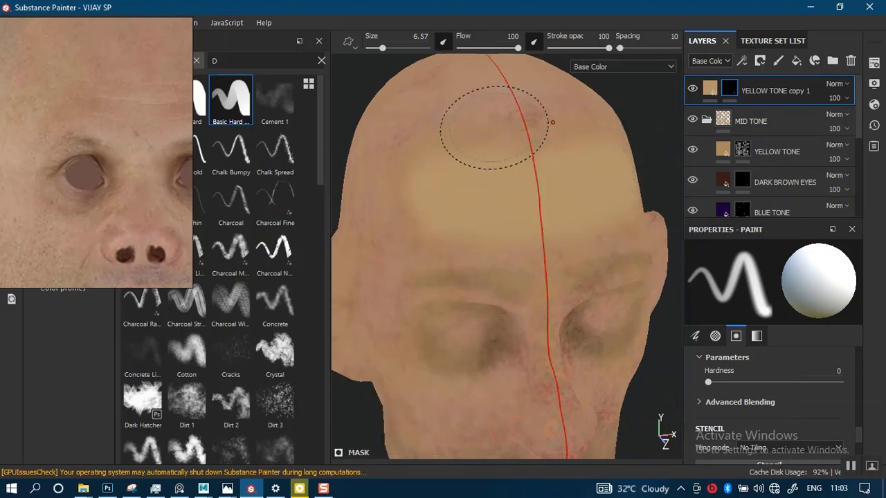
Step: Erase the yellow forehead patch from the YELLOW TONE copy 1 mask, softening the brush to stroke opacity 58 and flow 54
key(x)
mouse_move(537, 197)
mouse_down()
mouse_move(425, 182)
mouse_move(441, 136)
mouse_move(442, 225)
mouse_up()
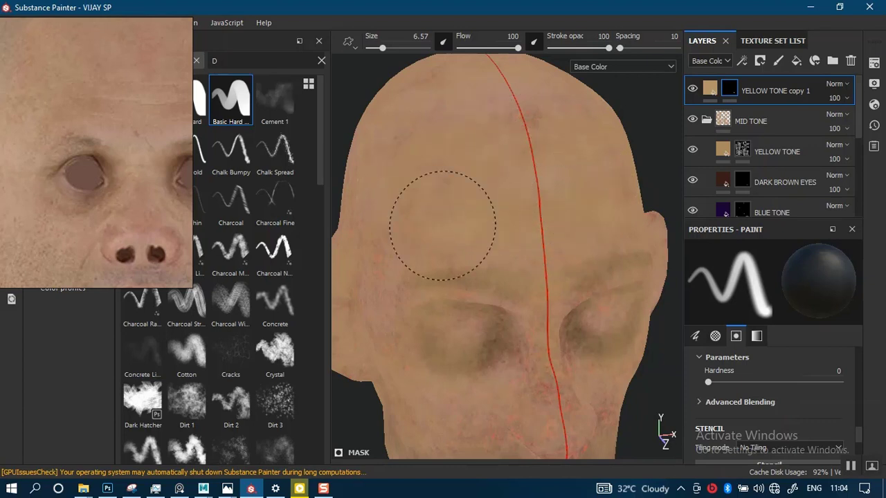
click(584, 47)
drag(518, 48, 488, 50)
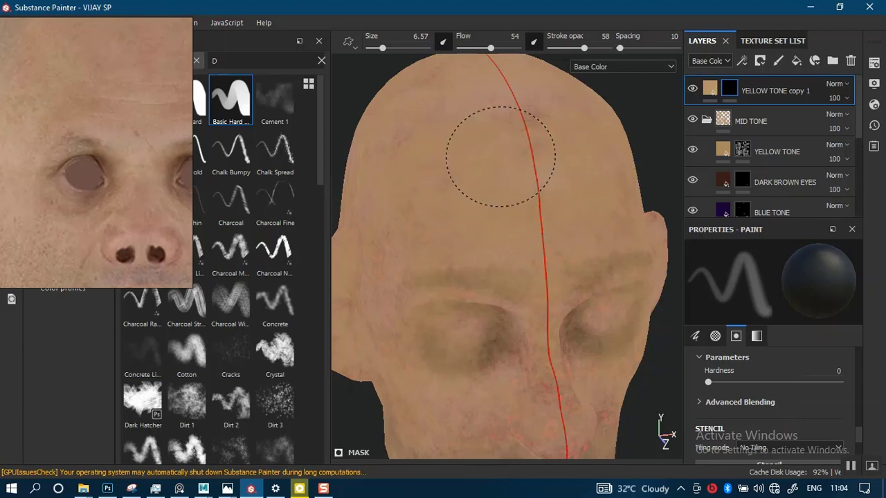
Step: Paint a softer yellow tone back over the forehead in the YELLOW TONE copy 1 mask
key(x)
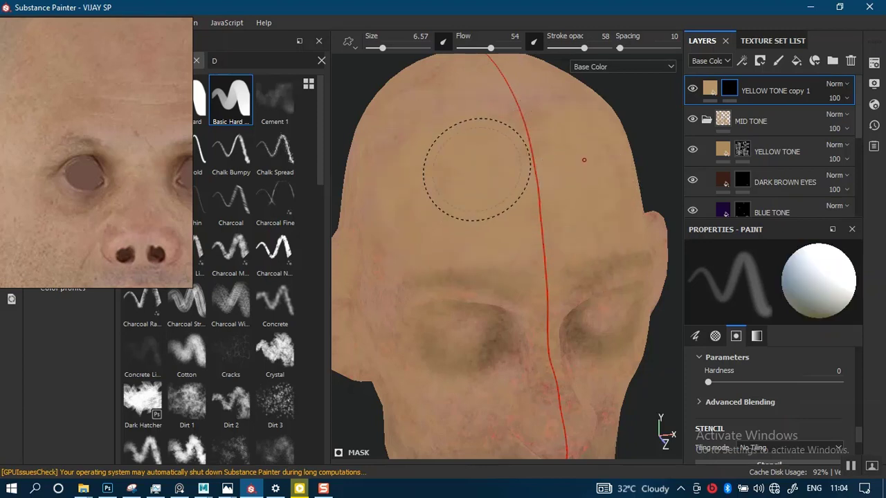
alt+drag(592, 242, 499, 201)
scroll(498, 202, down, 2)
scroll(518, 281, up, 2)
alt+drag(518, 281, 497, 281)
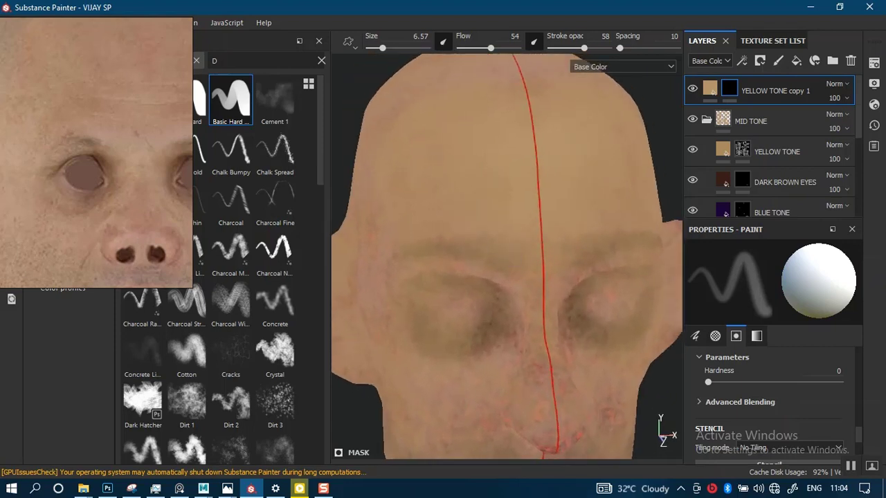
alt+middle_drag(512, 237, 492, 222)
alt+right_drag(480, 207, 506, 254)
alt+drag(506, 255, 508, 245)
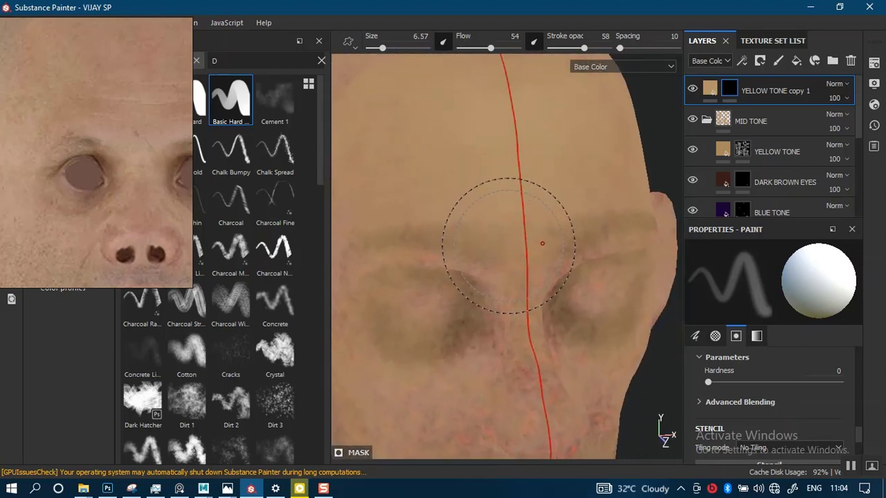
Step: Build up the forehead tone with a smaller brush of size 3.85, reducing stroke opacity to 37 and flow to 33
ctrl+right_drag(507, 243, 477, 242)
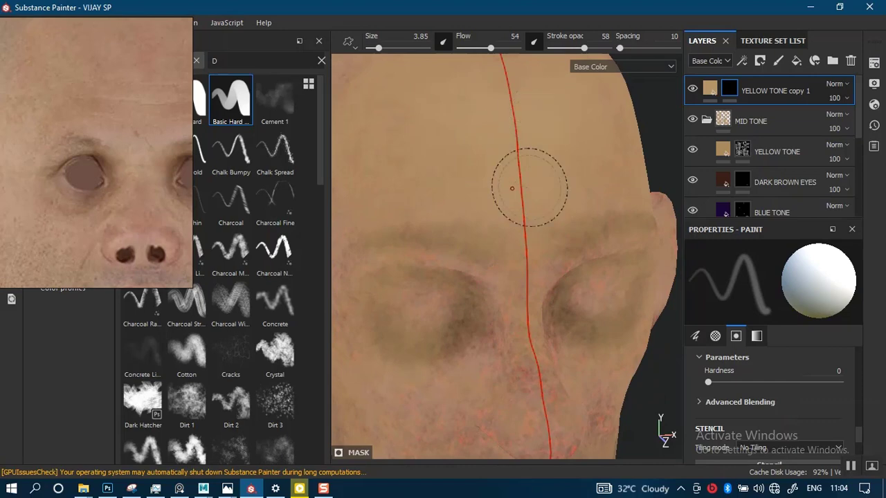
scroll(512, 188, down, 3)
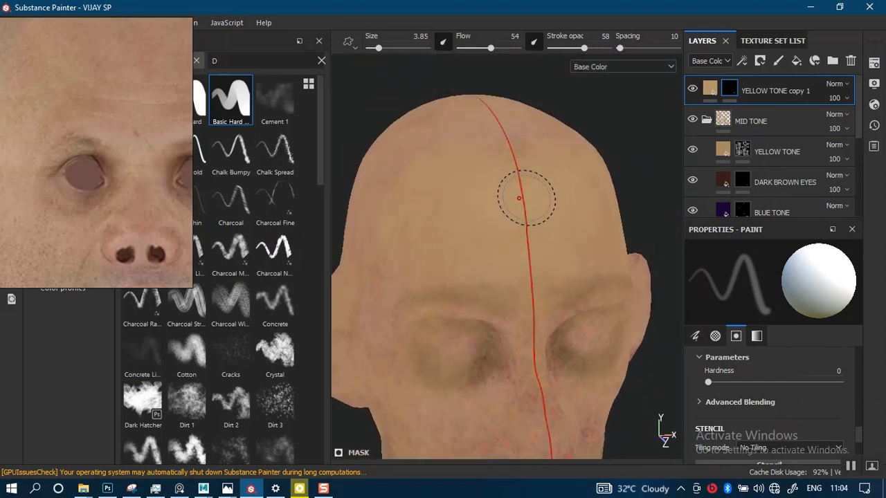
key(ctrl)
key(ctrl)
click(572, 48)
click(477, 48)
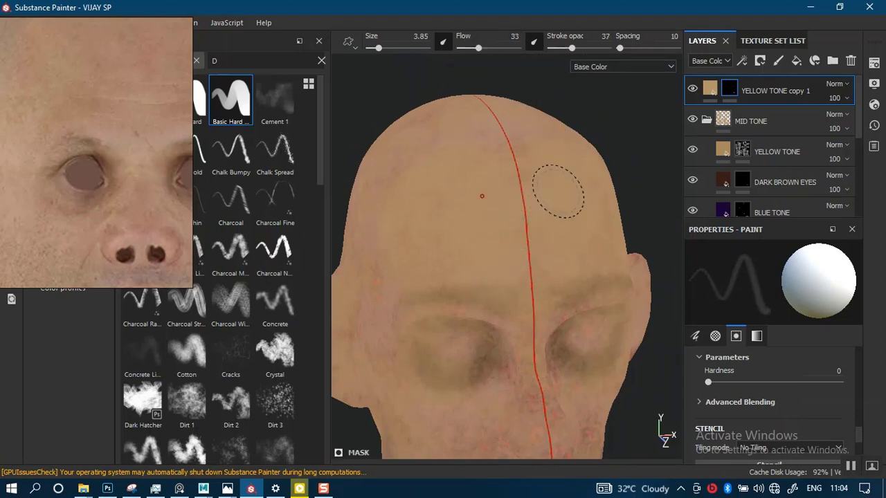
Step: Clear the YELLOW TONE copy 1 mask and lightly repaint the yellow tone over the forehead
right_click(724, 85)
click(737, 107)
scroll(504, 189, up, 2)
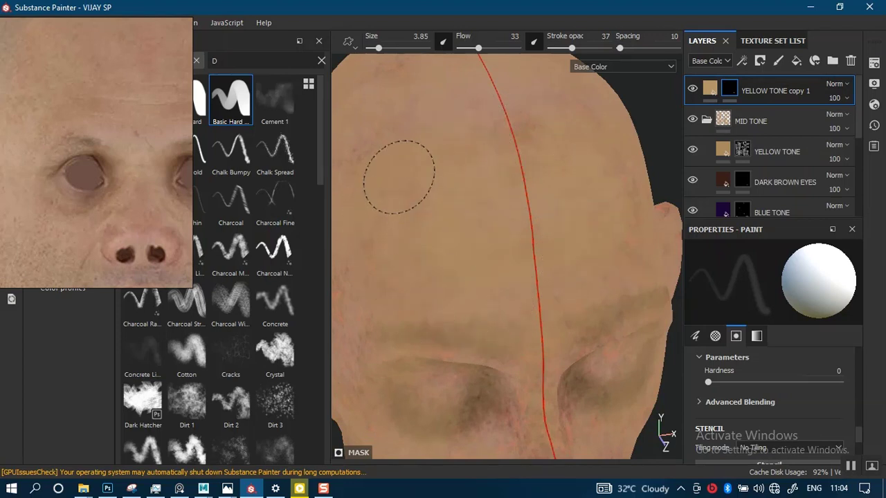
mouse_move(485, 231)
alt+mouse_down()
mouse_move(494, 241)
mouse_move(506, 223)
alt+mouse_up()
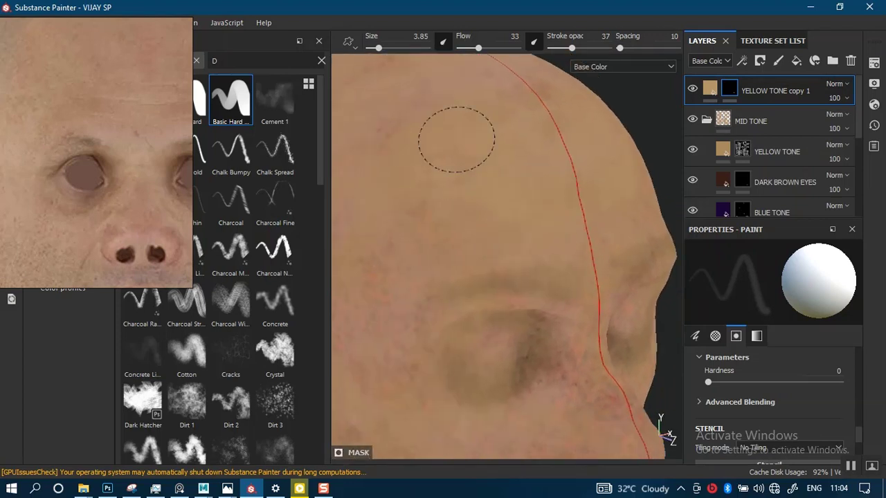
Step: Extend the light yellow tone over the cheek and temple, using a brush size of 4.67
alt+drag(551, 277, 534, 261)
alt+drag(500, 221, 539, 213)
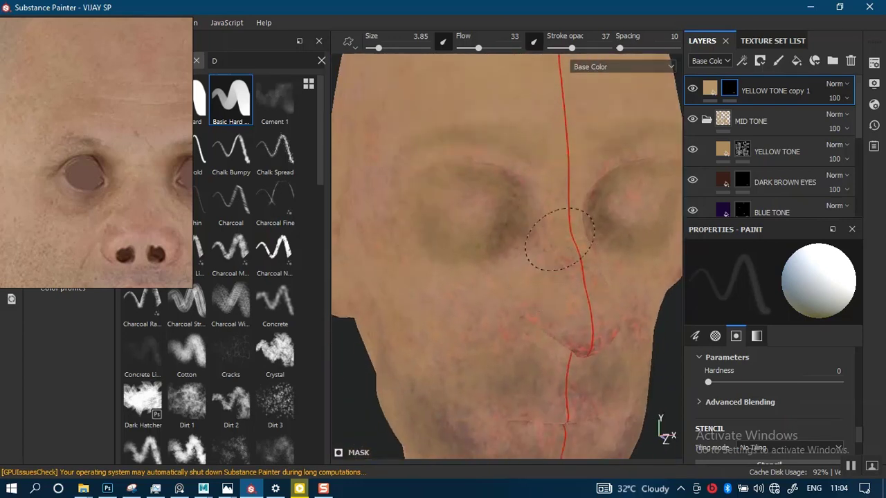
alt+drag(519, 277, 522, 242)
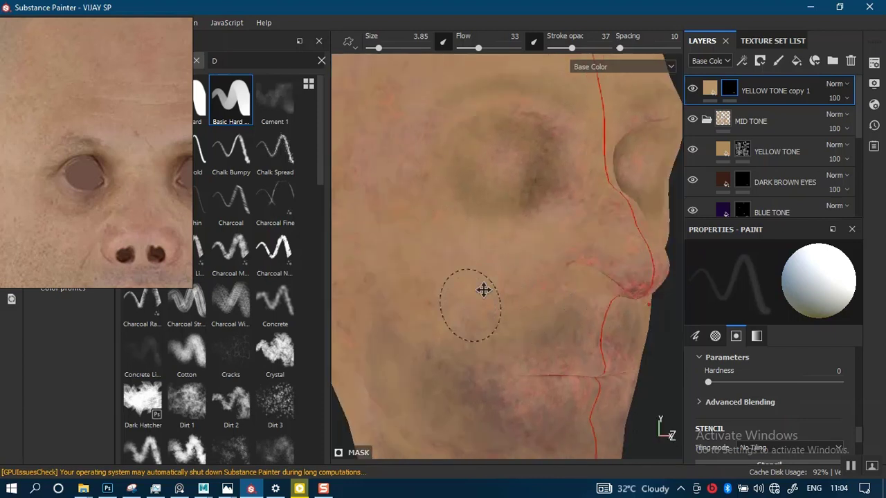
alt+drag(482, 288, 513, 263)
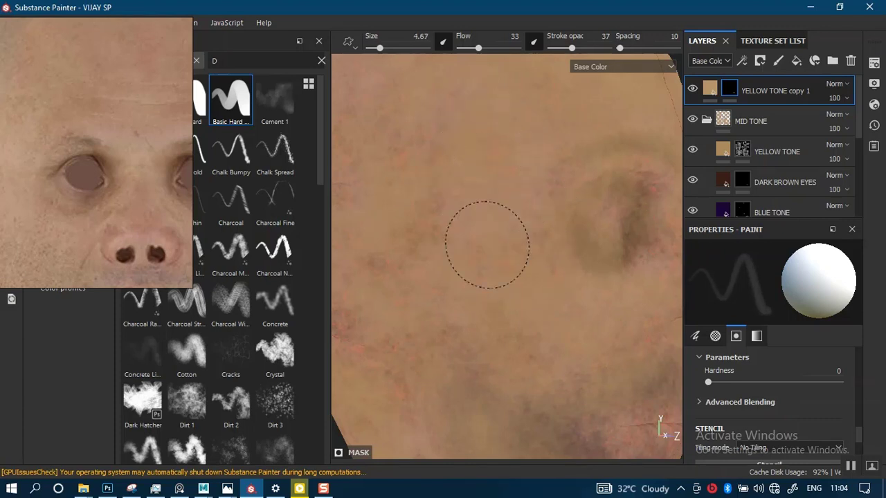
scroll(524, 193, down, 3)
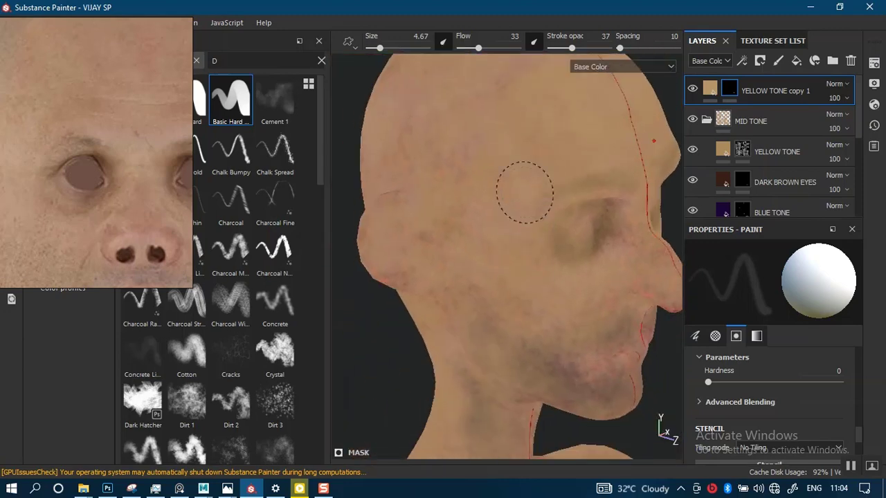
Step: Blend the faint yellow tone along the side of the face and around the cheek toward the nose
alt+drag(484, 220, 455, 270)
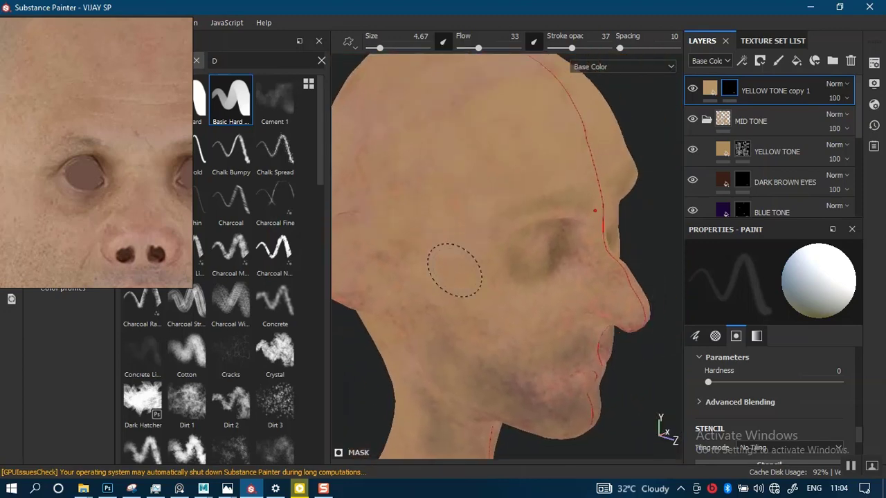
alt+right_drag(454, 270, 500, 269)
alt+drag(501, 269, 526, 232)
alt+middle_drag(526, 232, 511, 205)
alt+drag(510, 206, 492, 276)
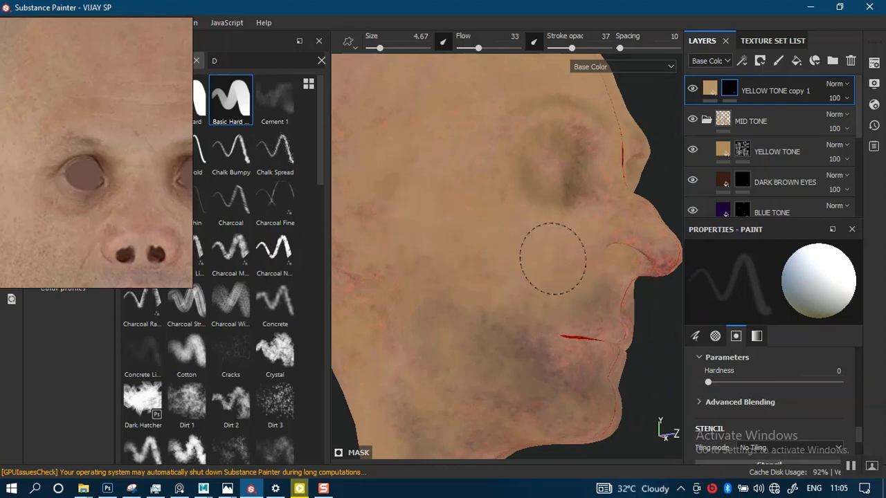
mouse_move(528, 268)
alt+mouse_down()
mouse_move(550, 265)
mouse_move(547, 189)
alt+mouse_up()
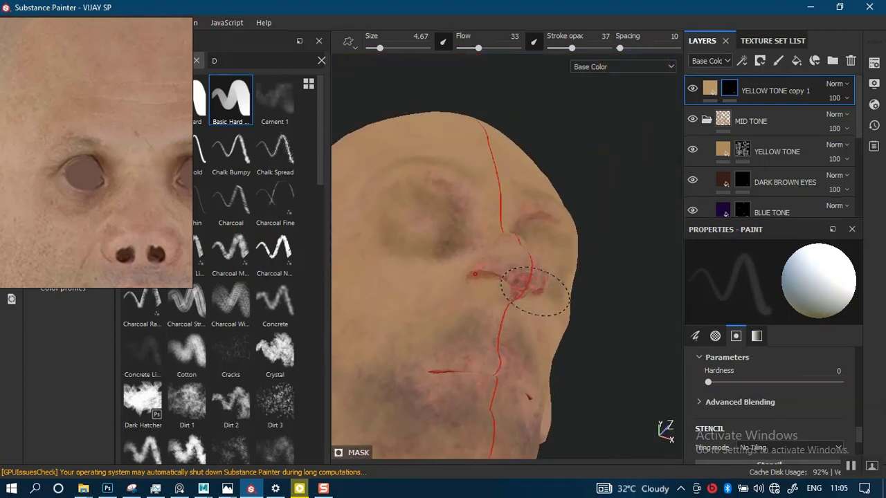
Step: Select the mask of the YELLOW TONE layer in the MID TONE folder and reduce the brush size to 1.86 for the nose
alt+right_drag(514, 284, 485, 306)
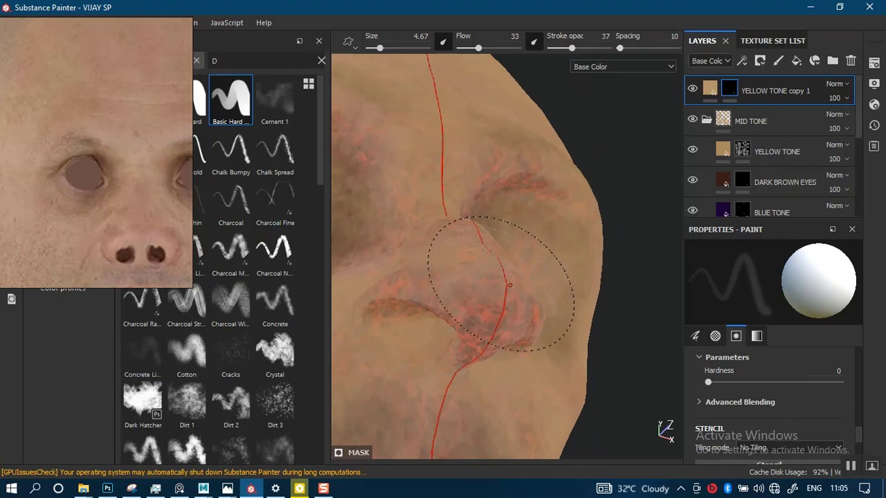
click(742, 150)
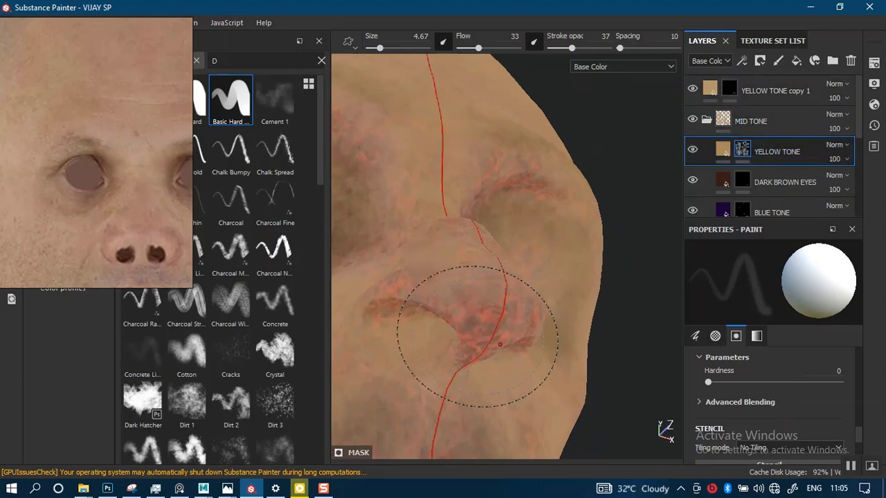
key(bracketleft)
key(bracketleft)
key(bracketleft)
key(bracketleft)
key(bracketleft)
key(bracketleft)
key(bracketleft)
key(bracketleft)
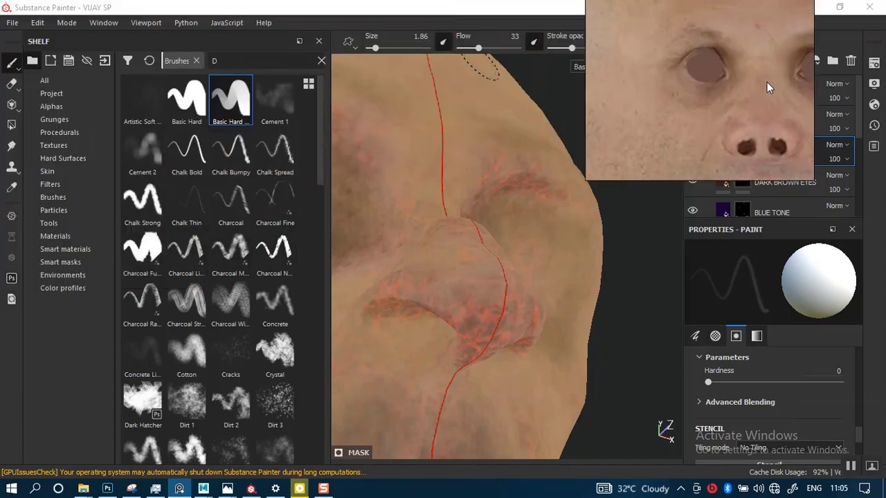
Step: Search the brushes for DIRT, choose Dirt 1 and paint over the nose tip at size 3.49
click(254, 65)
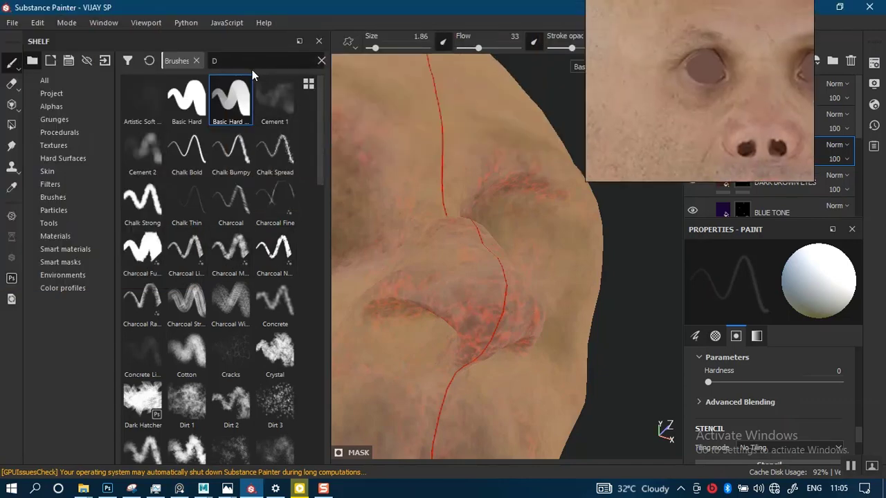
text(DIRT)
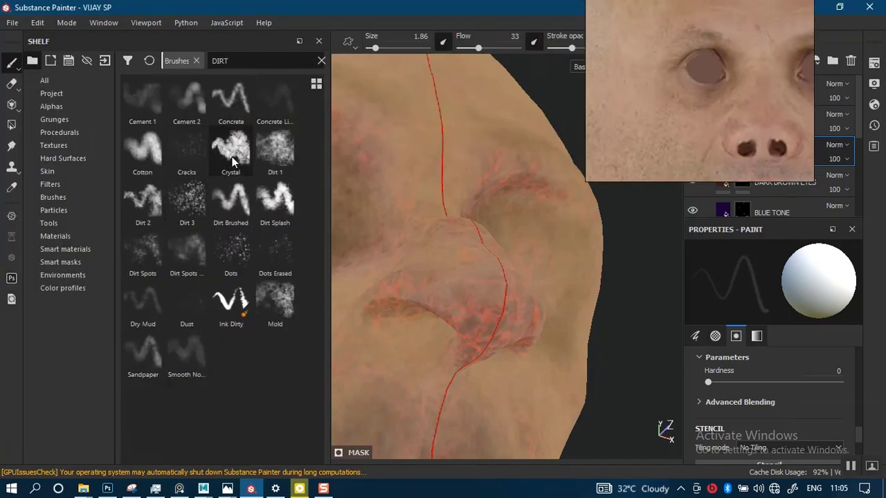
click(269, 162)
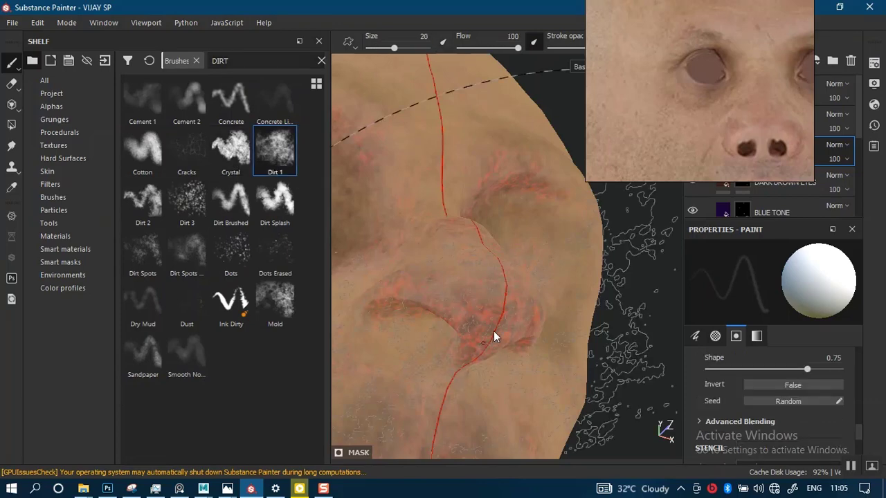
ctrl+right_drag(498, 332, 458, 317)
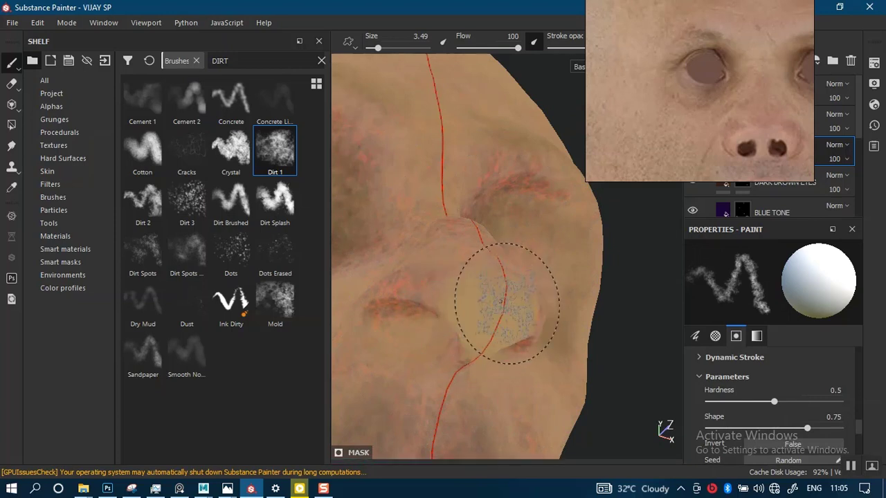
Step: Move the reference image clear of the layer stack and switch it to the full-body character picture
drag(691, 131, 245, 184)
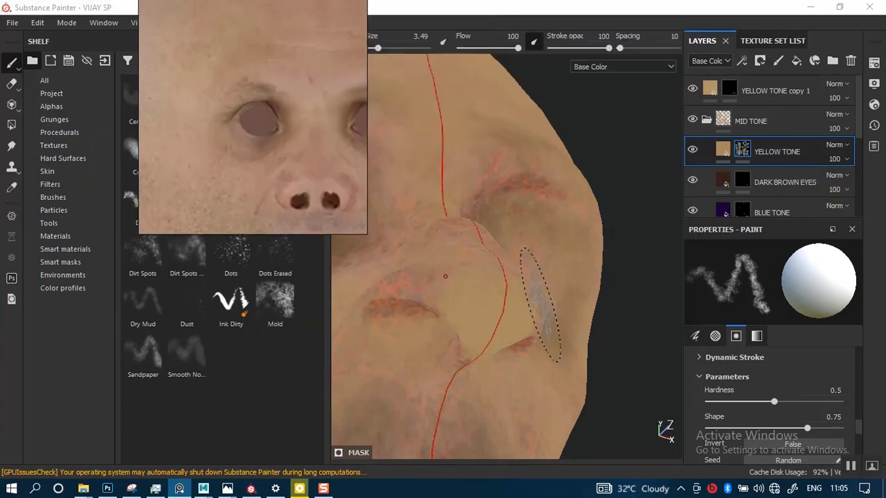
key(Right)
mouse_move(544, 275)
alt+mouse_down()
mouse_move(538, 308)
mouse_move(546, 302)
alt+mouse_up()
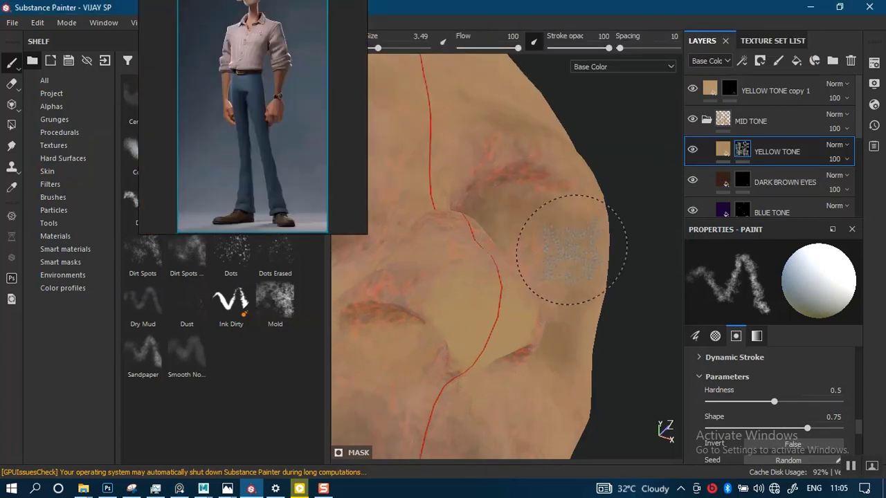
alt+drag(577, 247, 579, 246)
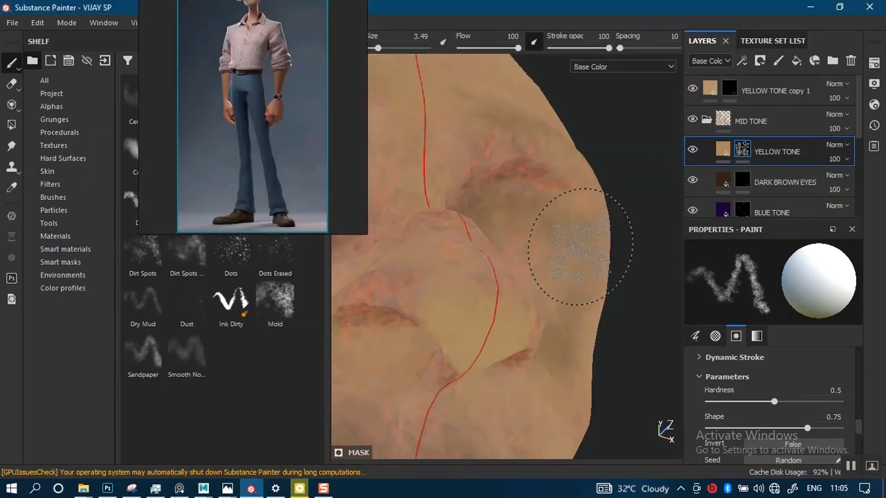
Step: Undo the heavy nose strokes and repaint the nose with Dirt 1 at stroke opacity 42 and flow 33
key(ctrl+z)
drag(585, 48, 574, 49)
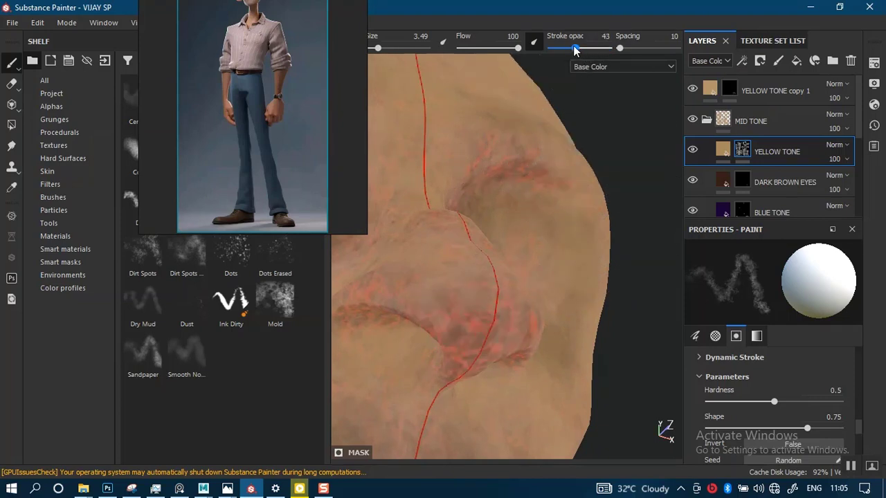
drag(518, 48, 478, 49)
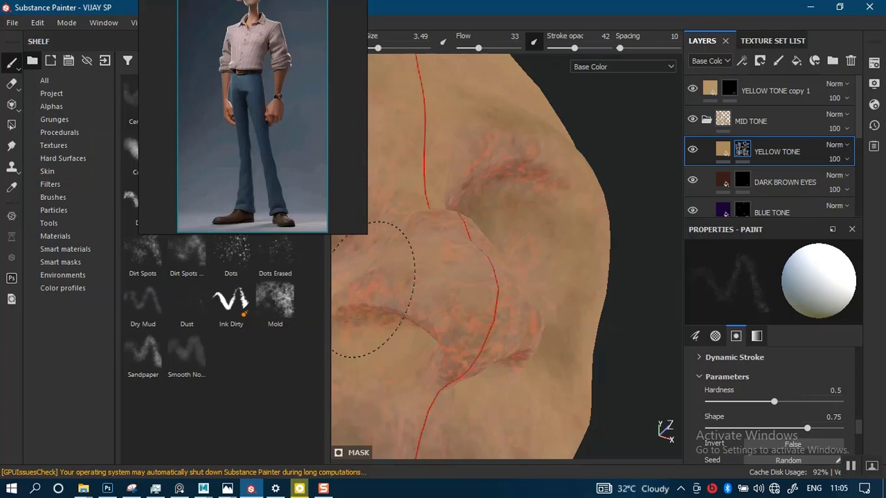
mouse_move(439, 337)
alt+mouse_down()
mouse_move(455, 296)
mouse_move(519, 337)
mouse_move(504, 366)
mouse_move(498, 337)
alt+mouse_up()
alt+right_drag(504, 290, 566, 139)
alt+drag(566, 139, 524, 337)
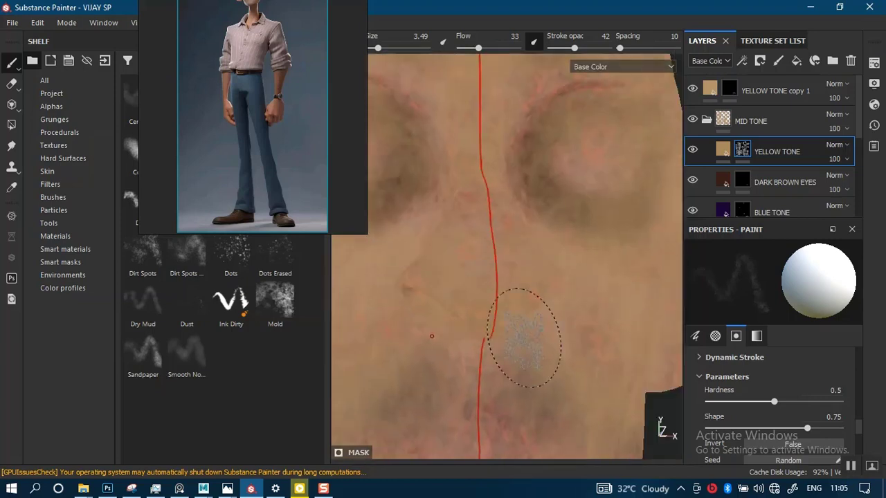
alt+middle_drag(544, 194, 544, 291)
alt+right_drag(544, 290, 490, 201)
alt+drag(490, 202, 515, 235)
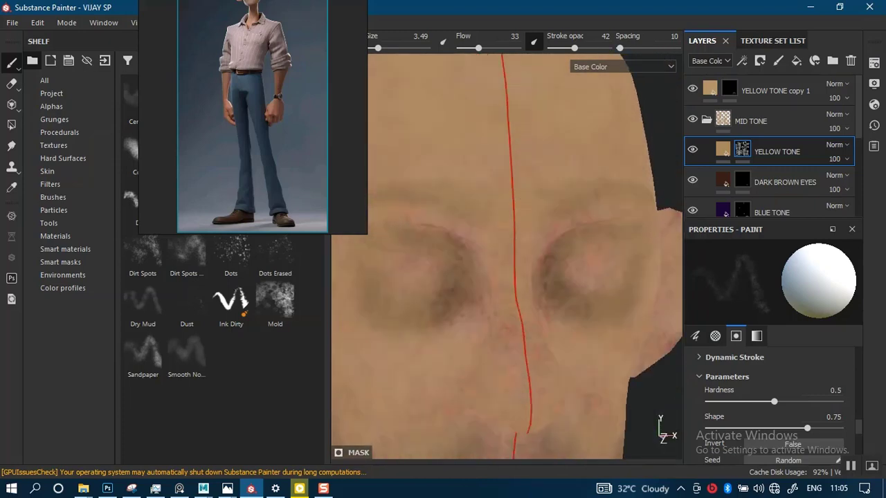
Step: Select the mask of the YELLOW TONE copy 1 layer, shorten the brush search to D and choose the second Basic Hard brush
click(728, 93)
mouse_move(237, 134)
right_down()
mouse_move(443, 100)
mouse_move(737, 79)
right_up()
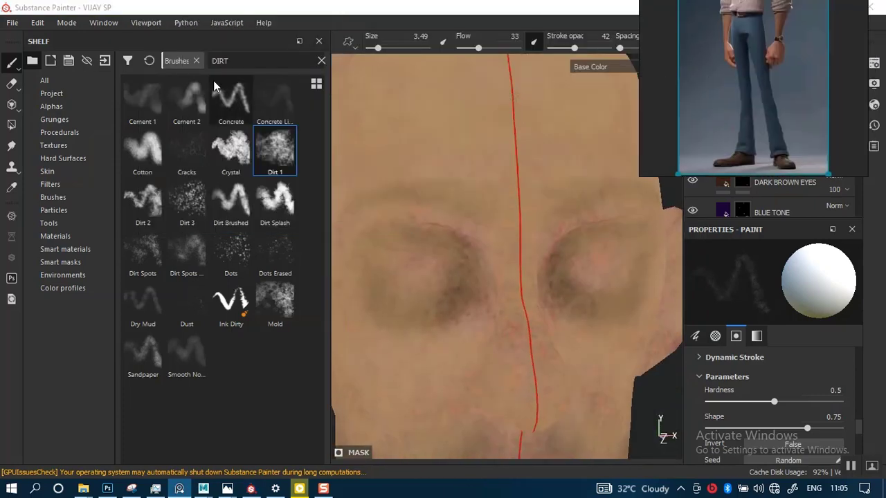
click(230, 61)
key(BackSpace)
key(BackSpace)
key(BackSpace)
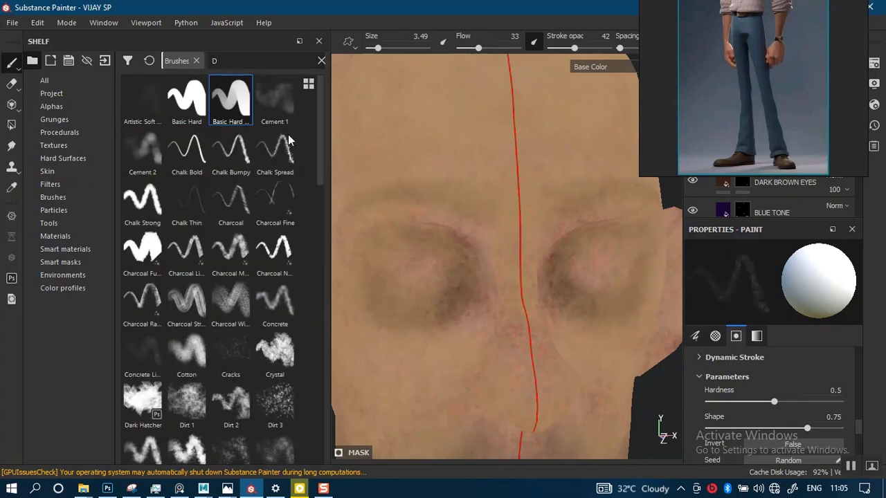
click(229, 103)
Step: Set the brush hardness to 0 and size to 5.58, and move the reference image clear of the layer stack
click(714, 382)
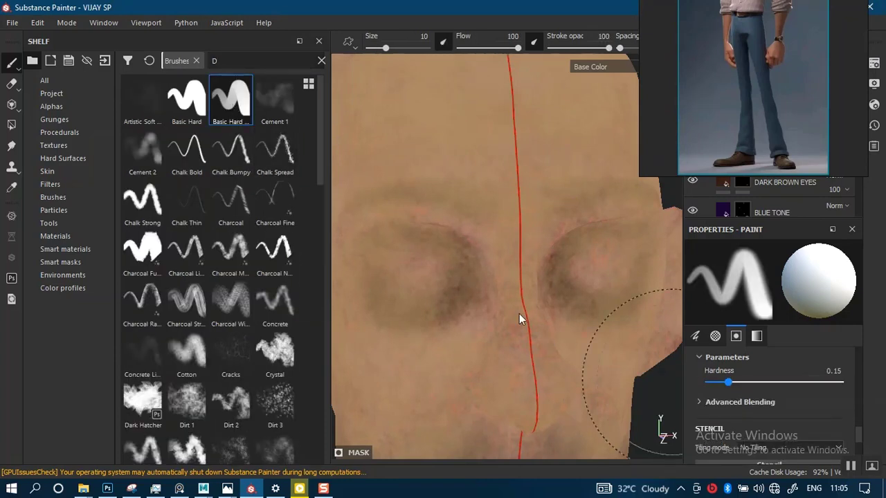
key(bracketleft)
key(bracketleft)
key(bracketleft)
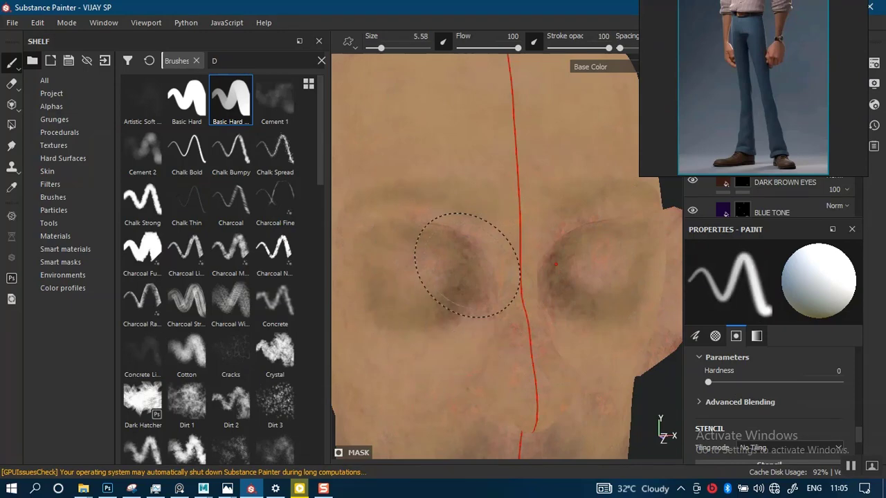
mouse_move(721, 151)
right_down()
mouse_move(597, 148)
mouse_move(262, 215)
right_up()
mouse_move(343, 212)
right_down()
mouse_move(172, 230)
mouse_move(135, 253)
right_up()
Step: Undo a test dab on the face and set the stroke opacity to 46 and flow to 37
alt+right_drag(536, 281, 505, 178)
alt+drag(504, 178, 474, 254)
alt+middle_drag(467, 228, 498, 208)
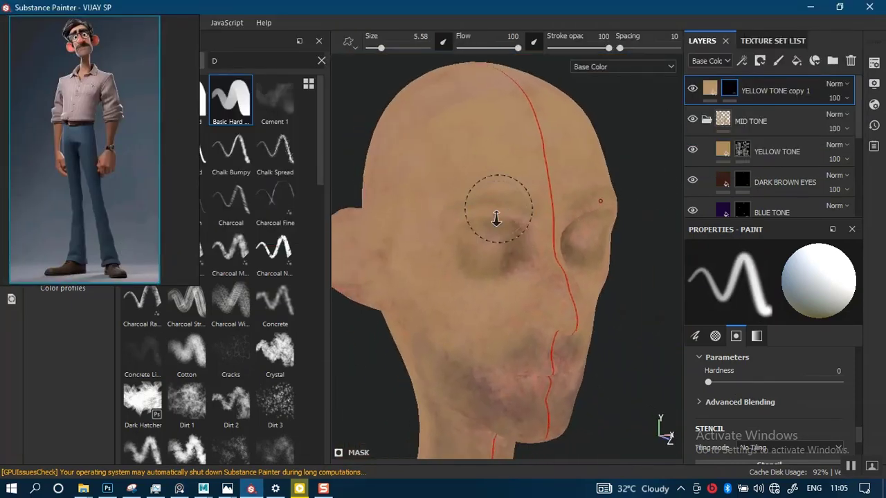
mouse_move(499, 207)
alt+right_down()
mouse_move(505, 223)
mouse_move(490, 257)
alt+right_up()
mouse_move(490, 257)
alt+middle_down()
mouse_move(501, 254)
mouse_move(504, 203)
mouse_move(505, 216)
alt+middle_up()
click(504, 215)
key(ctrl+z)
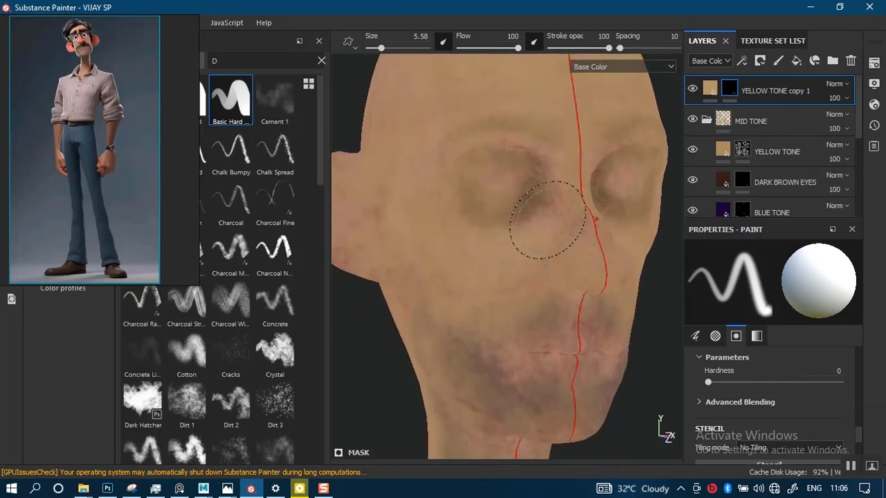
click(576, 44)
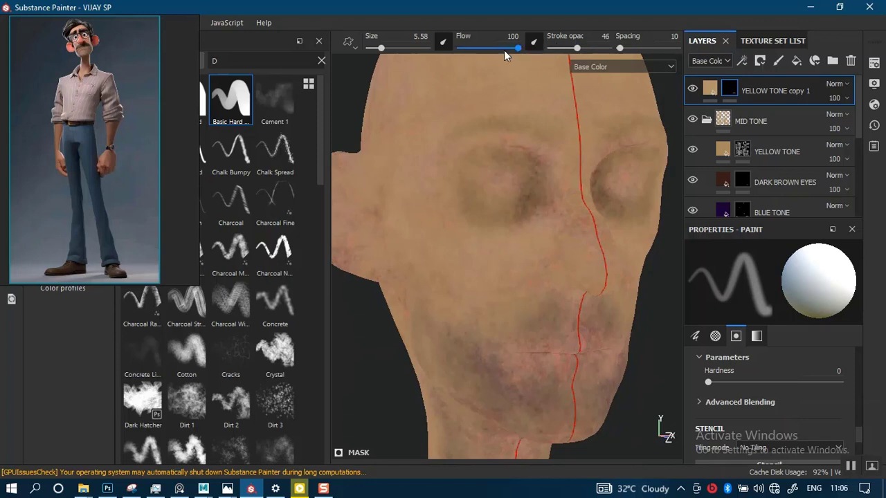
click(486, 49)
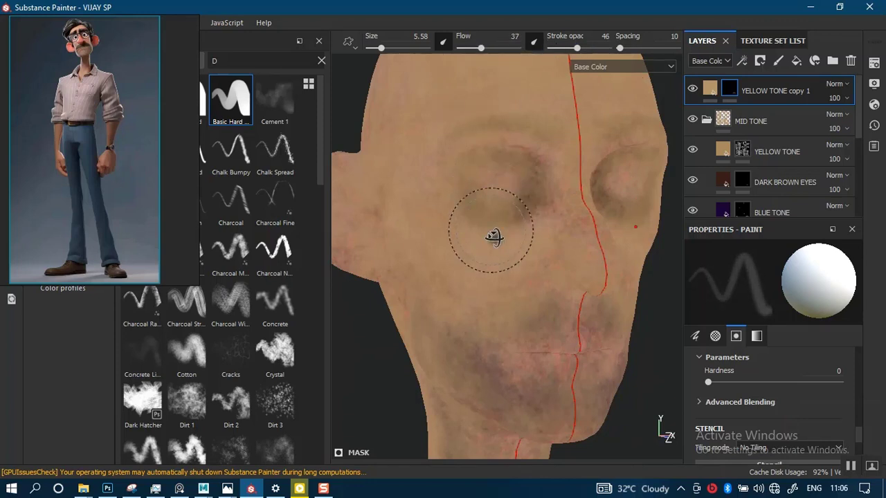
Step: Softly paint yellow tone over the cheek and jaw, reducing the brush size to 3.85 around the chin
alt+drag(494, 237, 503, 237)
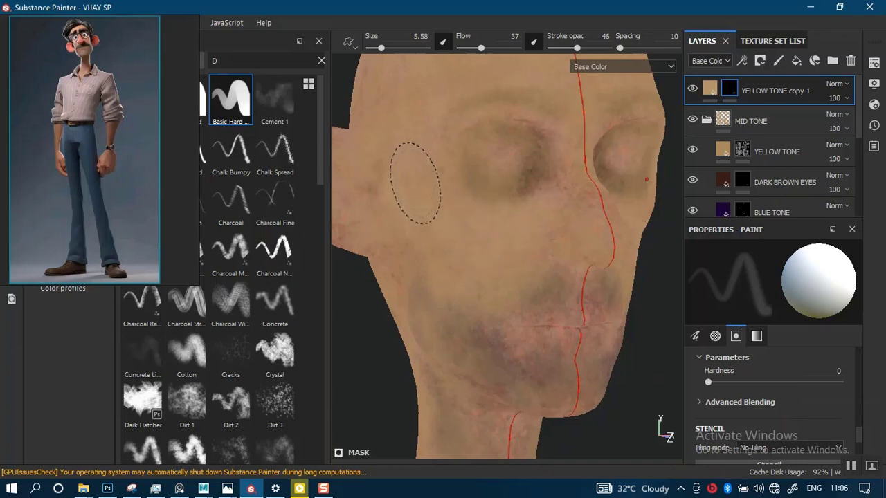
mouse_move(451, 190)
alt+mouse_down()
mouse_move(446, 230)
mouse_move(457, 211)
mouse_move(407, 328)
mouse_move(470, 221)
mouse_move(498, 209)
mouse_move(503, 229)
alt+mouse_up()
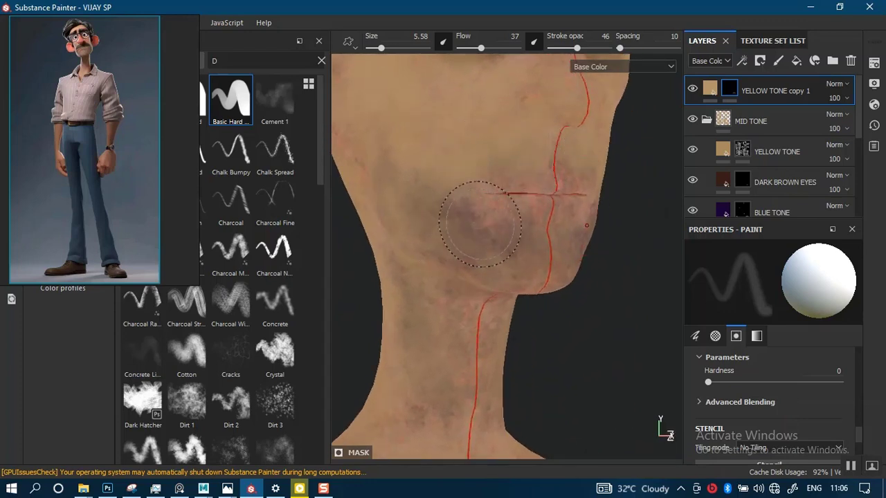
mouse_move(479, 223)
mouse_down()
mouse_move(484, 207)
mouse_move(470, 204)
mouse_move(523, 176)
mouse_up()
alt+right_drag(555, 170, 519, 218)
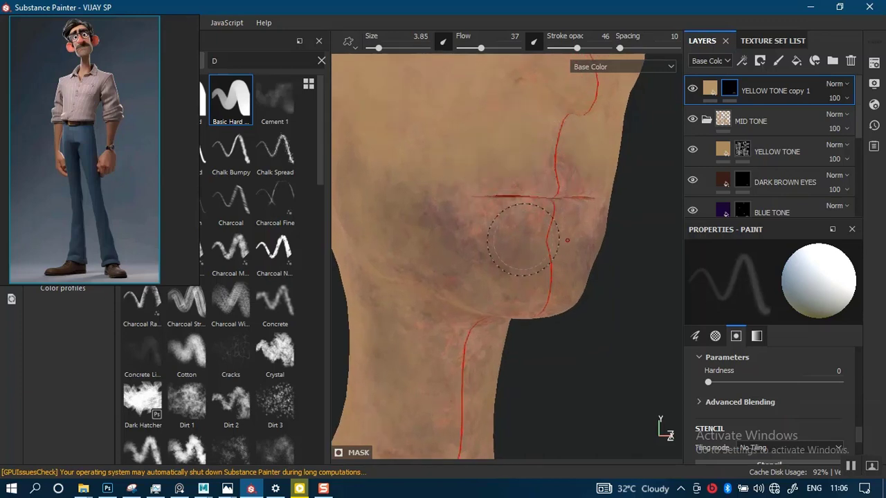
alt+drag(523, 239, 520, 187)
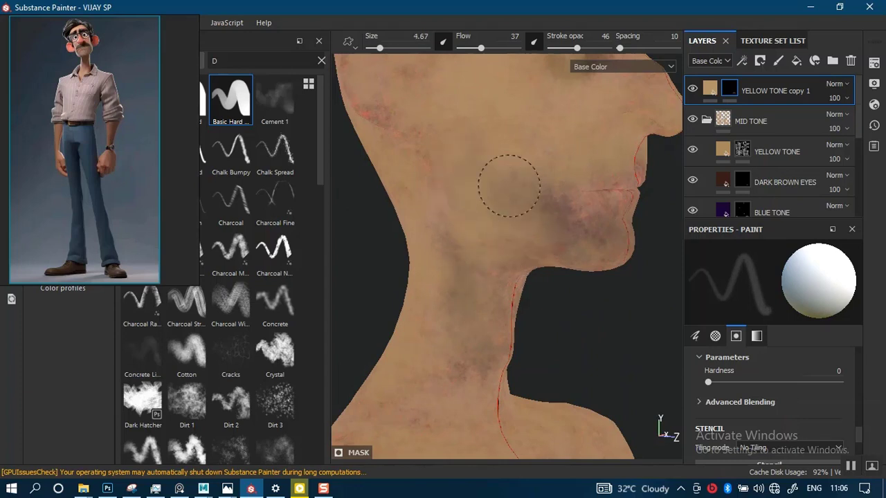
Step: Blend yellow tone over the side of the neck, the side of the head and the crown at brush size 4.67
alt+drag(508, 184, 478, 158)
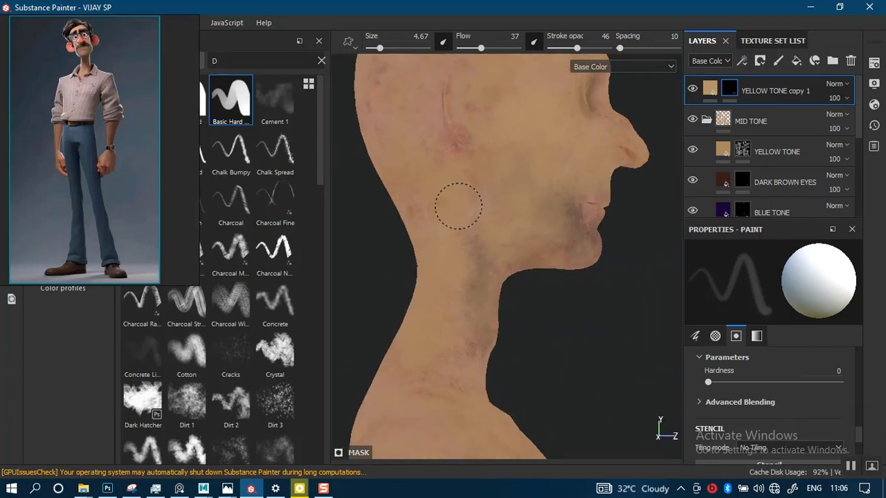
alt+middle_drag(473, 93, 466, 190)
alt+drag(466, 189, 505, 284)
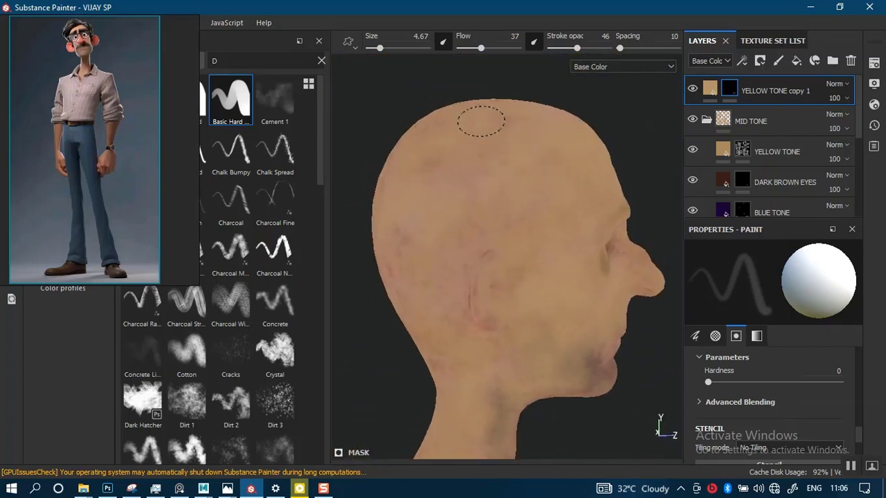
alt+drag(480, 120, 495, 167)
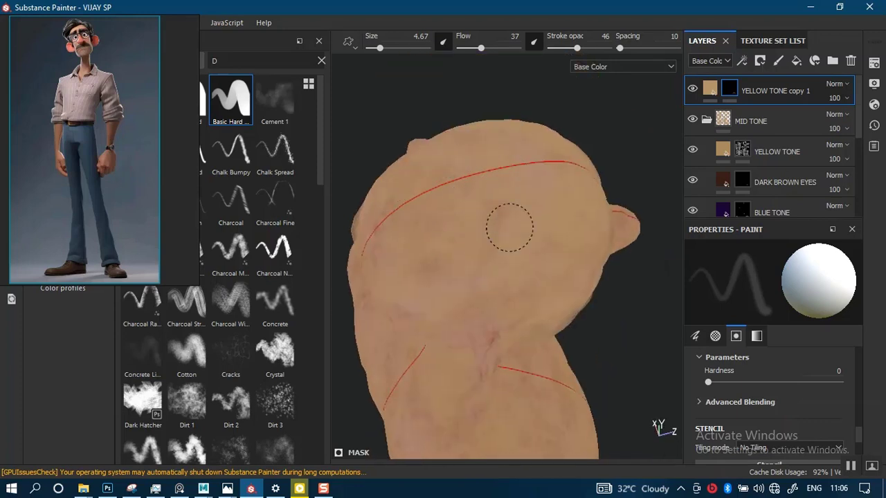
Step: Enlarge the brush to 6.55 and blend yellow tone over the back of the head and nape
alt+drag(490, 217, 476, 253)
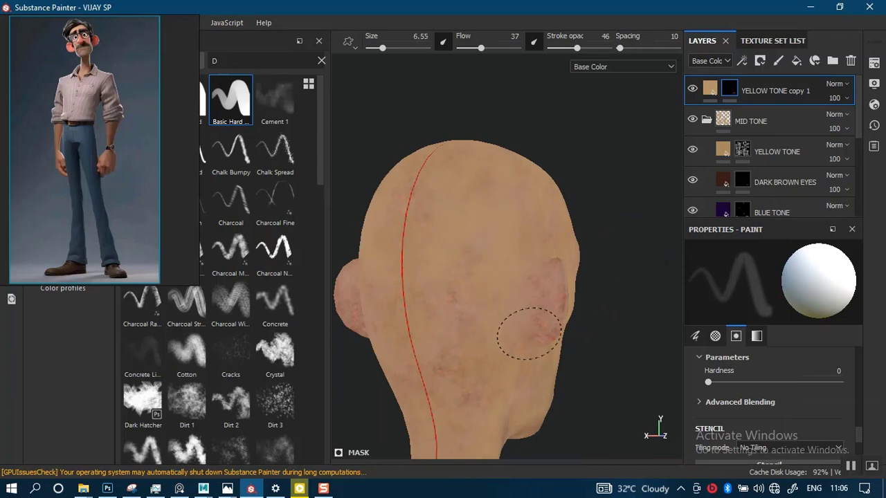
alt+drag(534, 318, 465, 341)
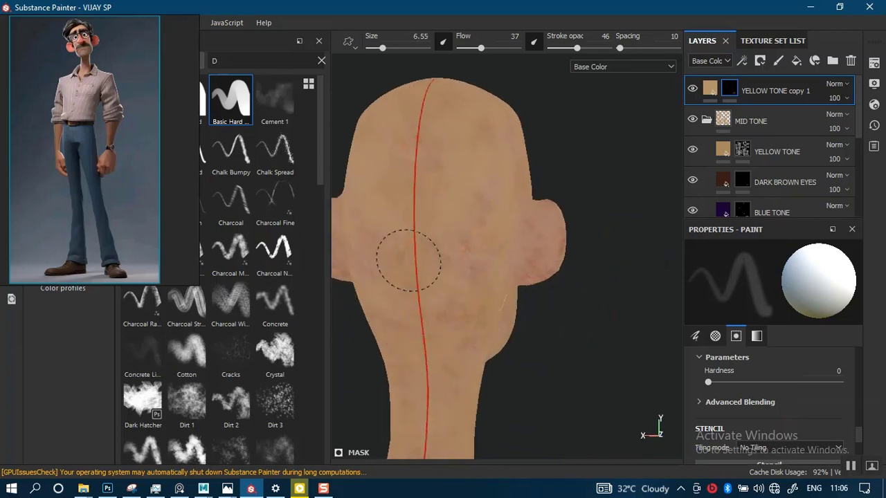
mouse_move(471, 255)
alt+mouse_down()
mouse_move(480, 292)
mouse_move(470, 231)
mouse_move(472, 281)
mouse_move(503, 265)
mouse_move(482, 256)
alt+mouse_up()
alt+right_drag(478, 242, 446, 252)
alt+drag(447, 252, 456, 239)
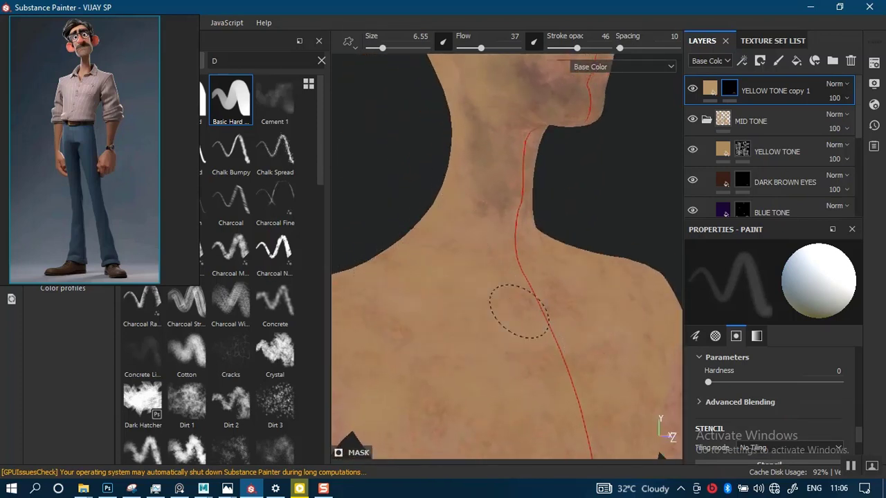
Step: Increase the brush size to 7.61 and up to 11.27 while painting yellow tone over the chest and shoulders
alt+drag(524, 332, 480, 348)
key(bracketright)
key(bracketright)
key(bracketright)
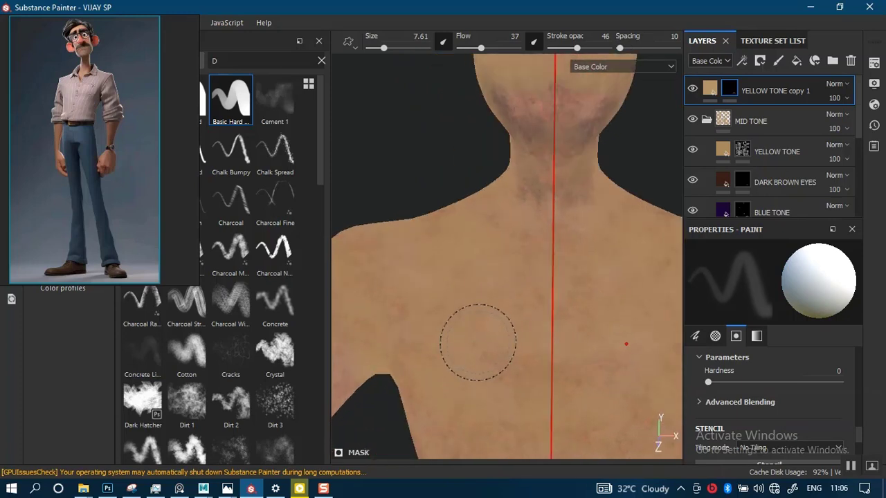
alt+right_drag(492, 245, 490, 214)
alt+drag(468, 326, 484, 330)
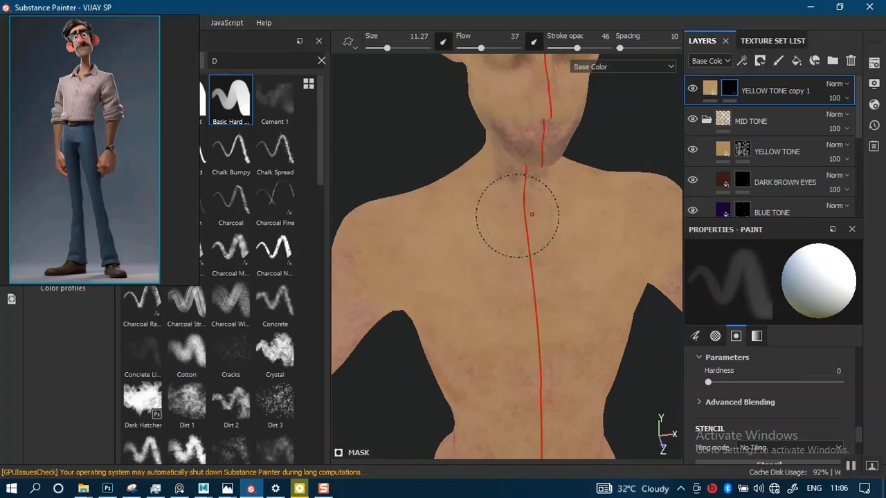
Step: Paint yellow tone over the shoulder and upper arm at brush size 11.27
alt+drag(471, 256, 510, 263)
alt+middle_drag(423, 275, 593, 197)
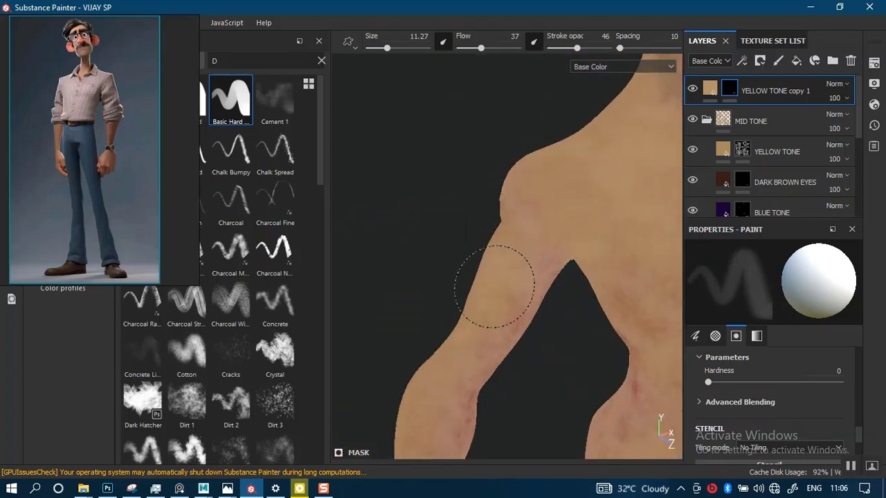
mouse_move(544, 257)
alt+mouse_down()
mouse_move(459, 218)
mouse_move(470, 269)
alt+mouse_up()
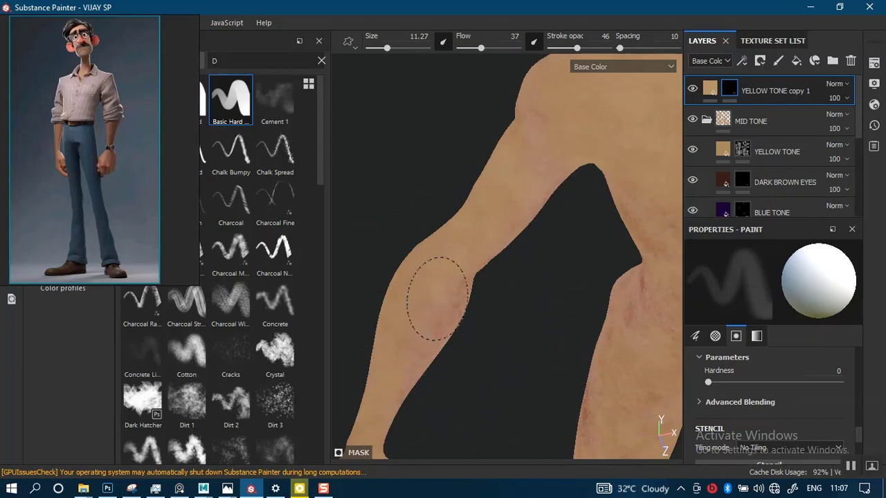
Step: Blend yellow tone along the forearm and around the dark patch on the elbow, working round to the back of the arm
alt+drag(437, 299, 449, 271)
alt+middle_drag(449, 271, 457, 114)
mouse_move(469, 197)
alt+mouse_down()
mouse_move(512, 261)
mouse_move(465, 297)
mouse_move(492, 300)
alt+mouse_up()
alt+middle_drag(492, 301, 484, 304)
alt+drag(484, 305, 489, 302)
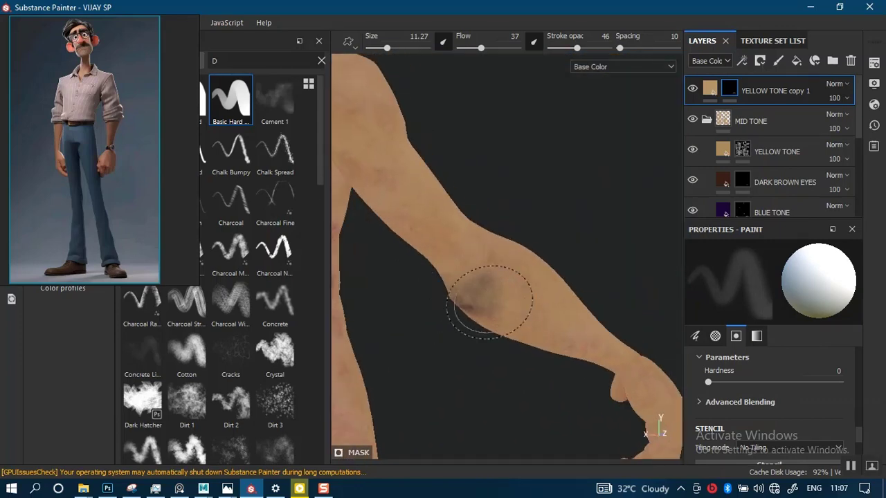
alt+drag(560, 290, 530, 277)
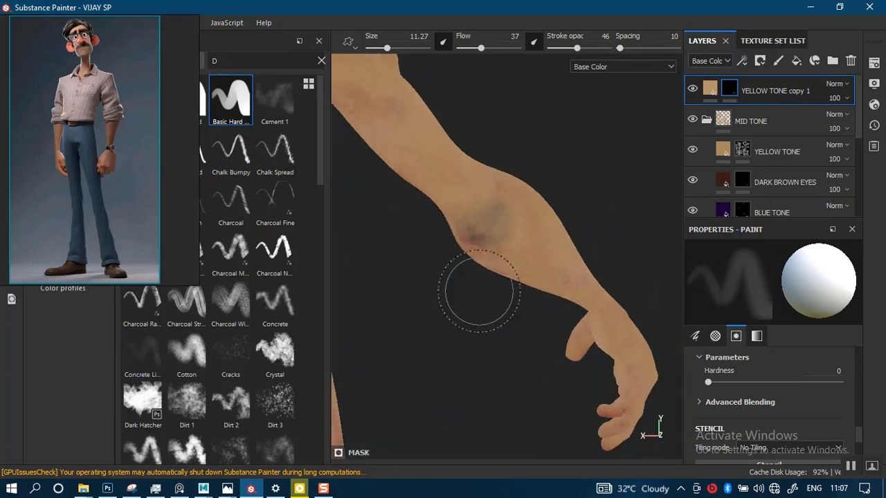
alt+drag(599, 356, 484, 233)
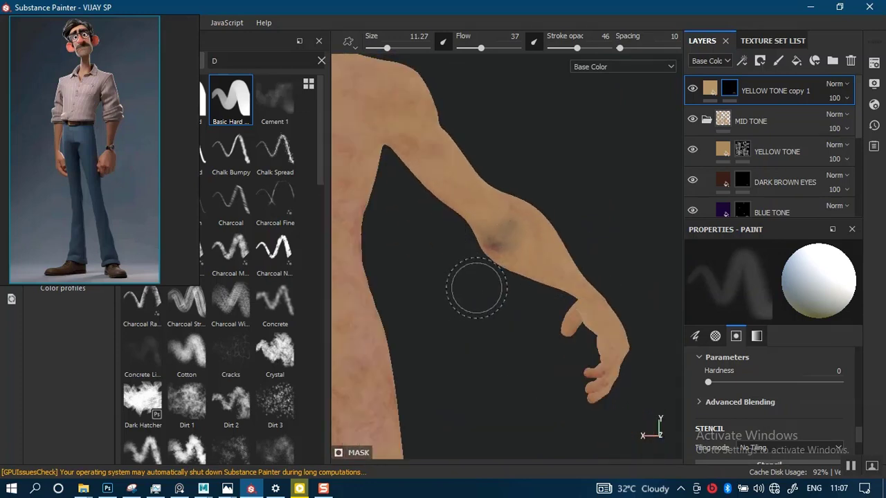
Step: Reduce the brush size to 9.97 and paint yellow tone over the upper back, lower back and hips
key(bracketleft)
alt+middle_drag(471, 323, 562, 295)
alt+middle_drag(537, 235, 553, 360)
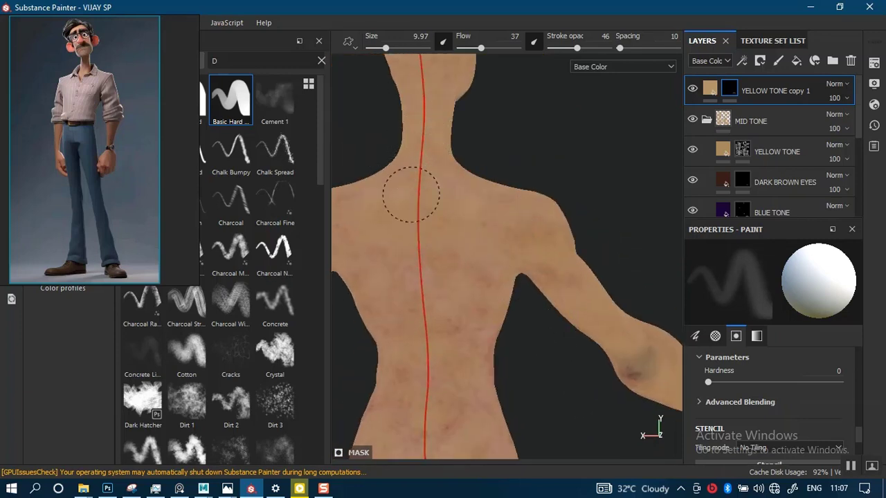
alt+middle_drag(476, 349, 501, 194)
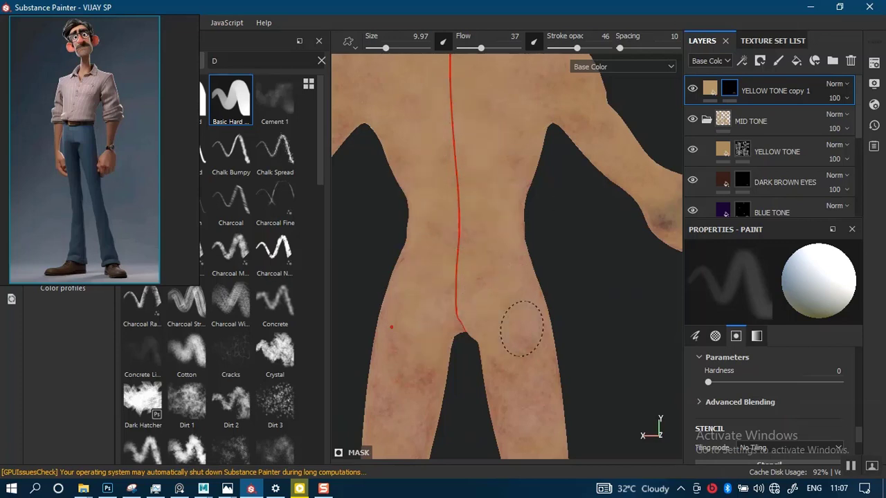
Step: Paint yellow tone down the backs and sides of the thighs and calves to the feet
alt+middle_drag(521, 328, 507, 236)
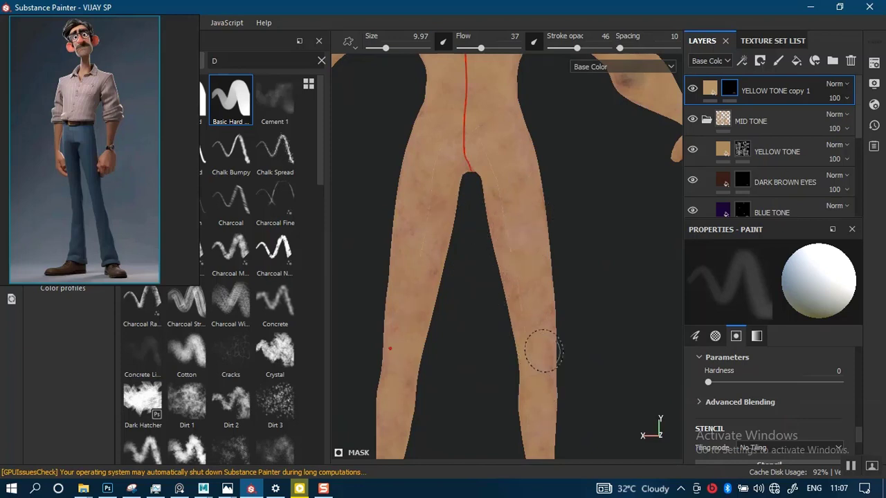
alt+middle_drag(544, 352, 512, 166)
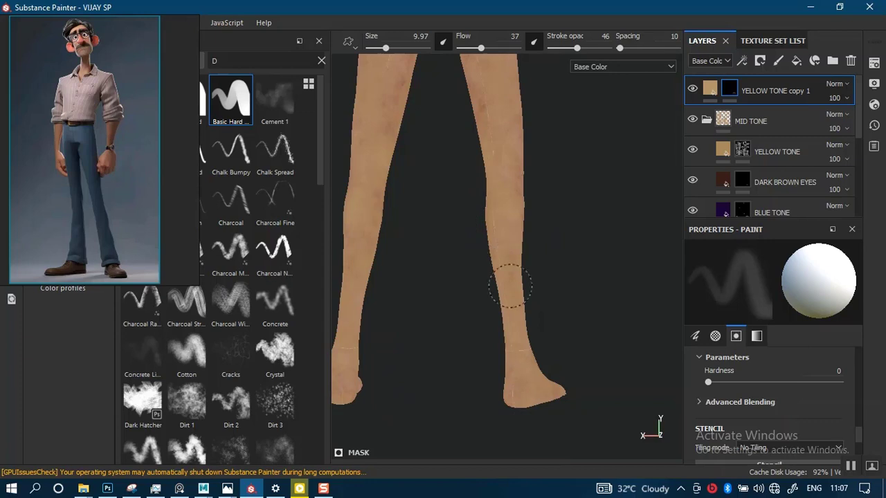
mouse_move(510, 285)
alt+middle_down()
mouse_move(528, 295)
mouse_move(524, 316)
alt+middle_up()
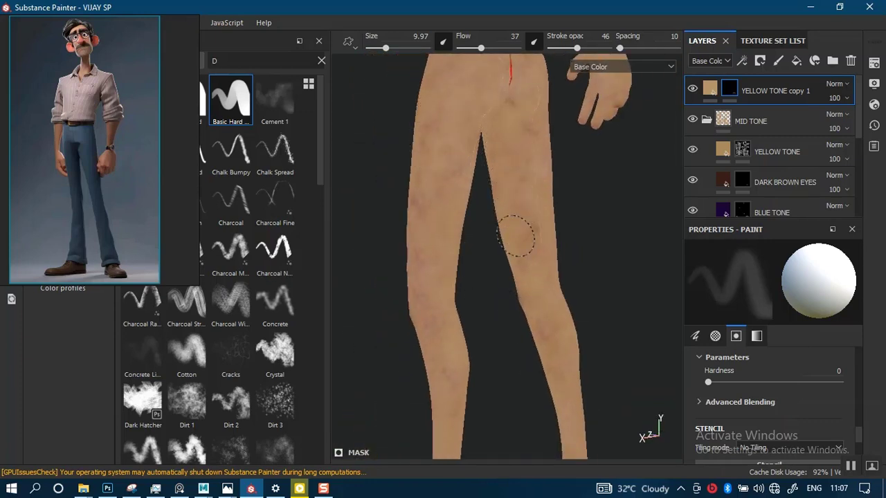
alt+middle_drag(533, 254, 526, 215)
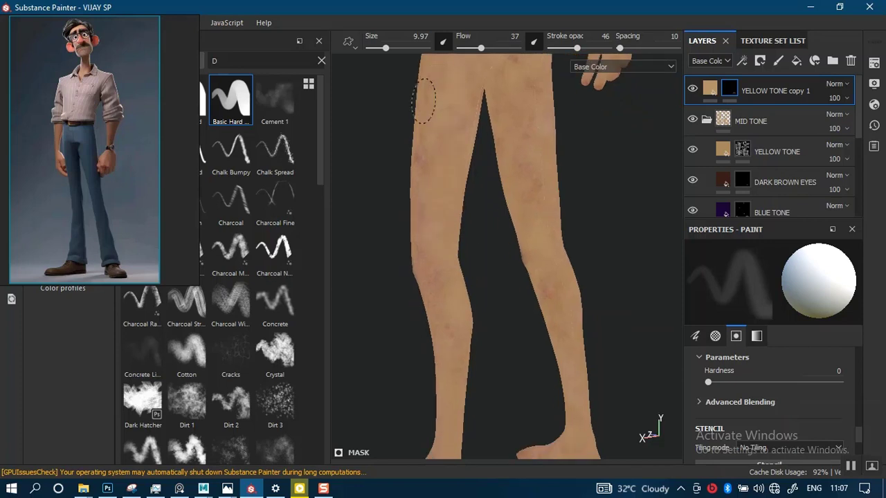
mouse_move(457, 317)
alt+middle_down()
mouse_move(510, 218)
mouse_move(445, 281)
alt+middle_up()
Step: Blend yellow tone over the front of the thighs, hips, abdomen and chest at brush size 9.97
alt+drag(488, 361, 479, 333)
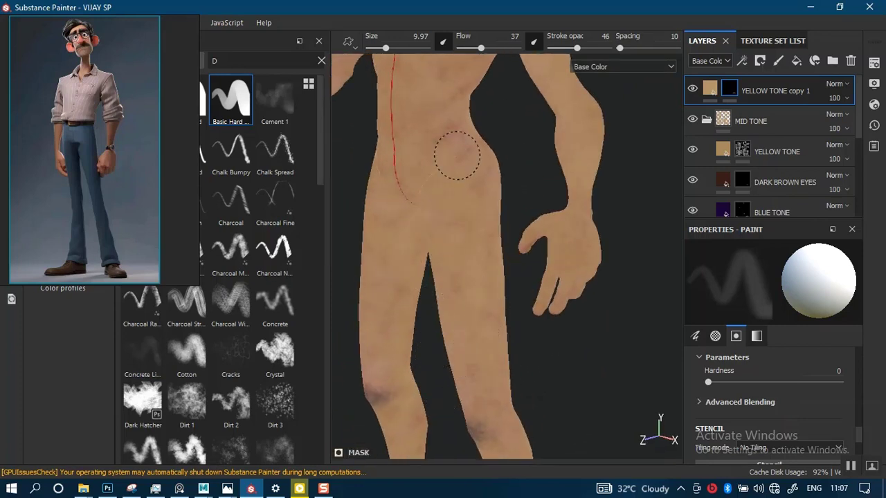
mouse_move(457, 155)
alt+mouse_down()
mouse_move(471, 275)
mouse_move(443, 242)
alt+mouse_up()
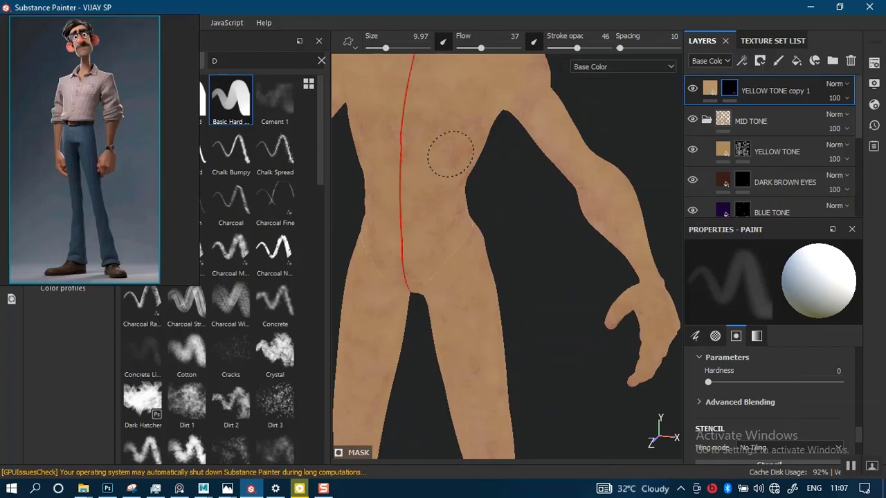
alt+middle_drag(467, 203, 477, 310)
alt+drag(472, 274, 514, 348)
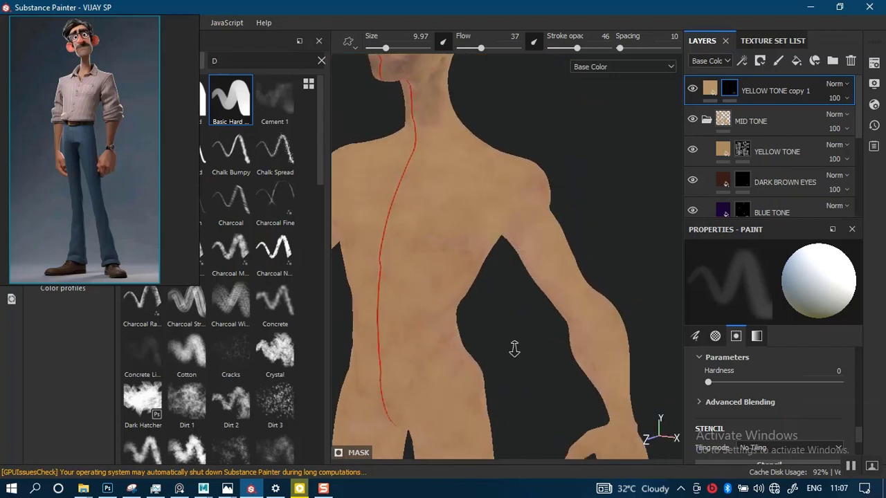
alt+right_drag(514, 348, 518, 238)
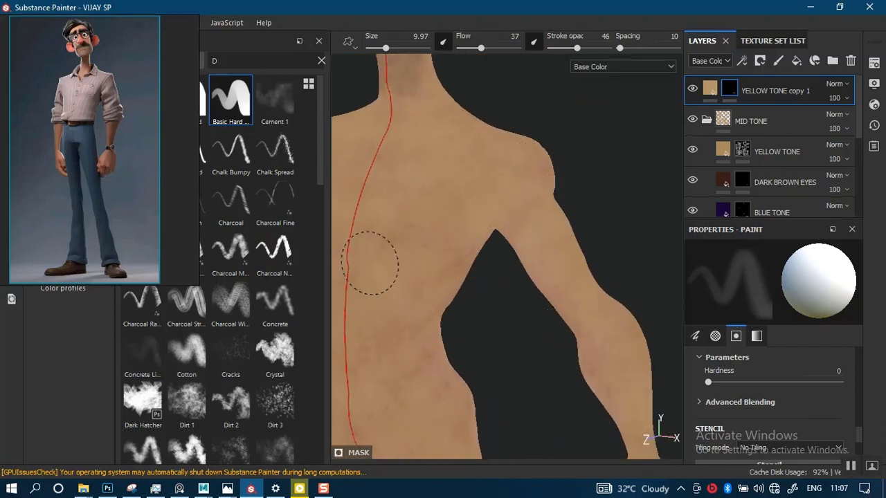
Step: Examine the yellow tone over the torso, hips, thighs and knees from the back and front
mouse_move(370, 263)
alt+mouse_down()
mouse_move(510, 247)
mouse_move(529, 191)
alt+mouse_up()
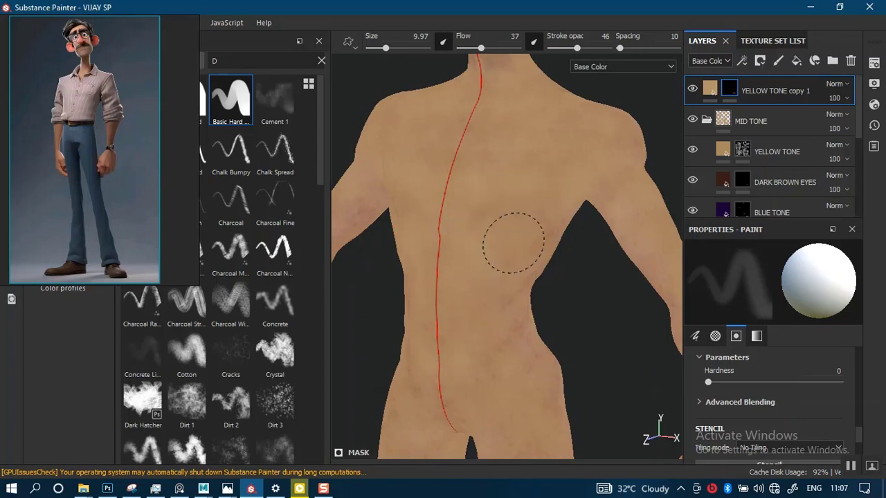
alt+right_drag(468, 325, 450, 346)
alt+drag(450, 346, 503, 341)
alt+middle_drag(504, 341, 520, 246)
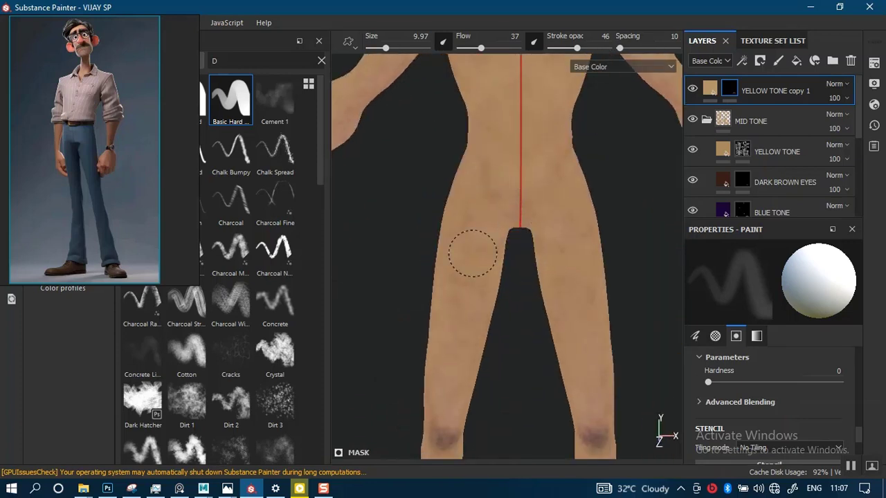
alt+middle_drag(502, 342, 506, 207)
alt+drag(485, 320, 463, 328)
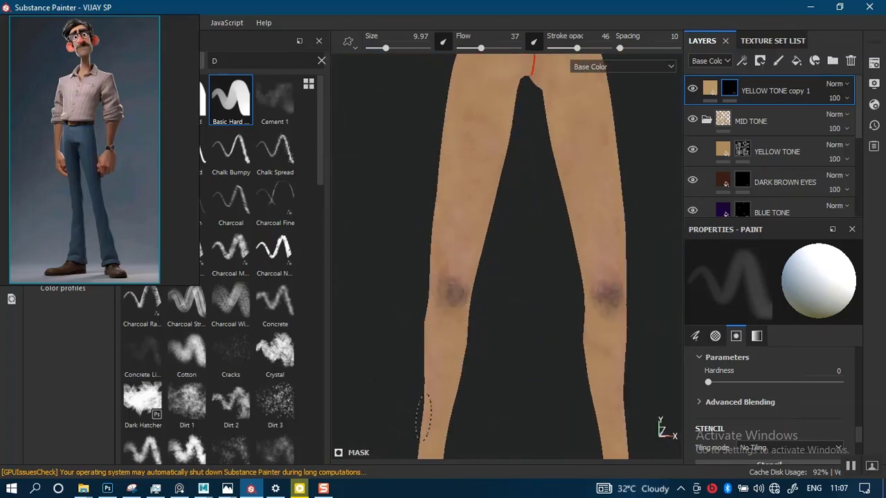
alt+middle_drag(462, 332, 479, 235)
alt+drag(475, 341, 459, 411)
Step: Reduce the brush size to 1.86 and blend yellow tone over the fingers and reddish fingertips of the hand
alt+middle_drag(419, 218, 512, 374)
alt+right_drag(443, 353, 463, 422)
alt+drag(463, 422, 404, 415)
alt+right_drag(404, 415, 459, 450)
alt+drag(459, 451, 477, 325)
alt+right_drag(477, 325, 490, 347)
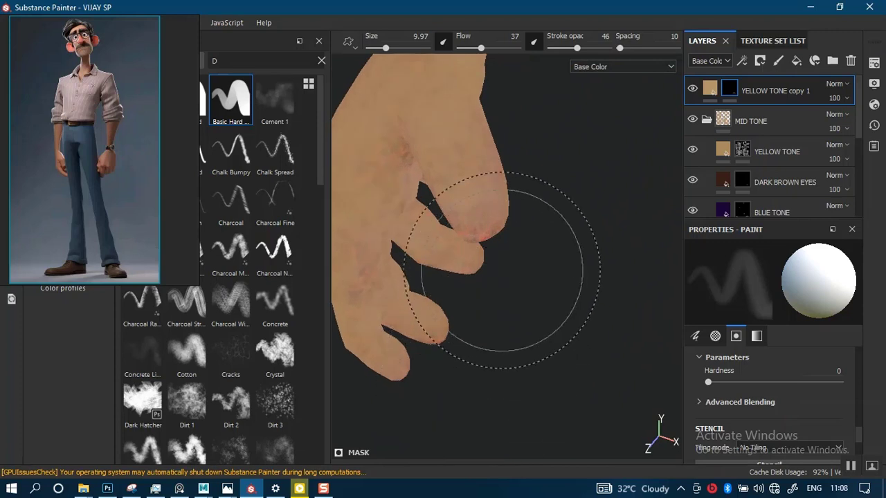
ctrl+right_drag(496, 252, 459, 267)
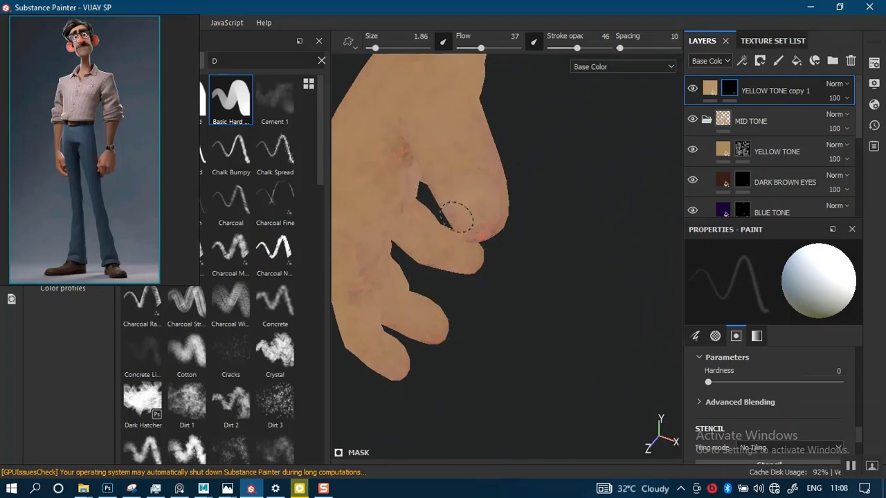
mouse_move(511, 223)
alt+mouse_down()
mouse_move(499, 214)
mouse_move(494, 257)
mouse_move(554, 233)
mouse_move(470, 221)
mouse_move(488, 296)
mouse_move(481, 325)
mouse_move(510, 239)
alt+mouse_up()
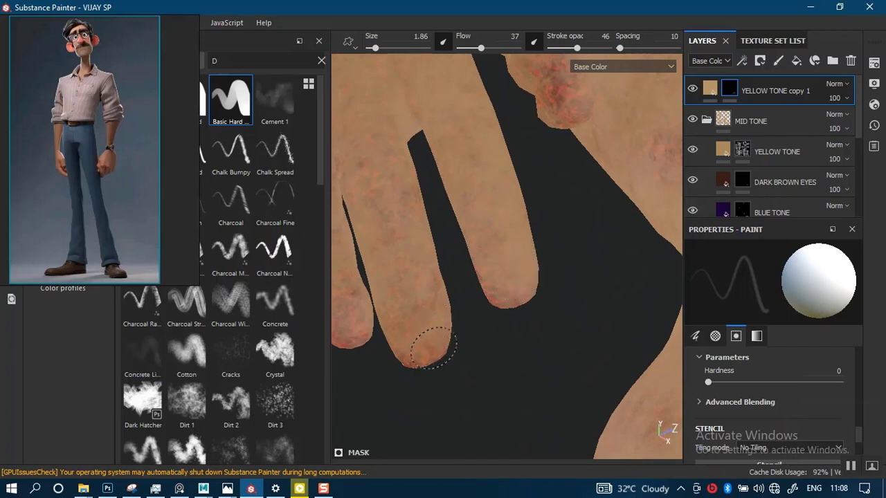
mouse_move(405, 338)
alt+mouse_down()
mouse_move(547, 320)
mouse_move(479, 320)
mouse_move(485, 297)
mouse_move(461, 281)
alt+mouse_up()
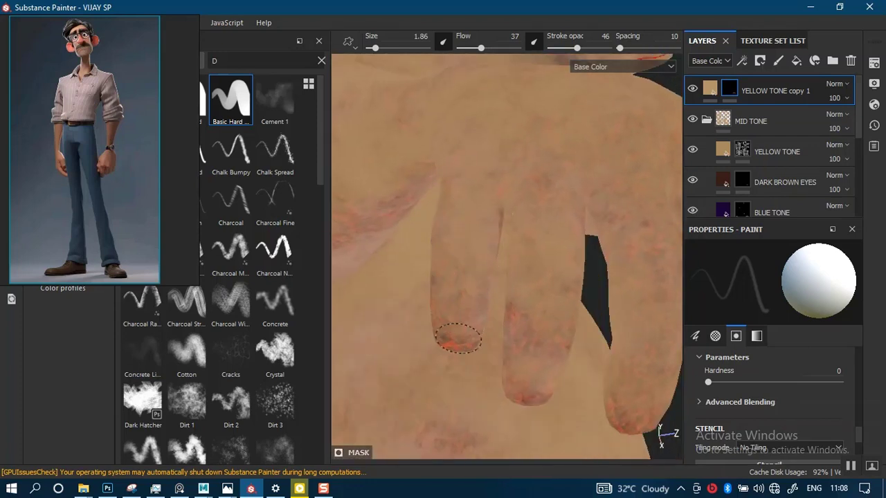
mouse_move(442, 341)
alt+mouse_down()
mouse_move(457, 255)
mouse_move(510, 251)
mouse_move(518, 233)
mouse_move(496, 181)
alt+mouse_up()
Step: Set the brush size to 3.87 and blend yellow tone over the reddish creases of the palm
key(bracketright)
key(bracketright)
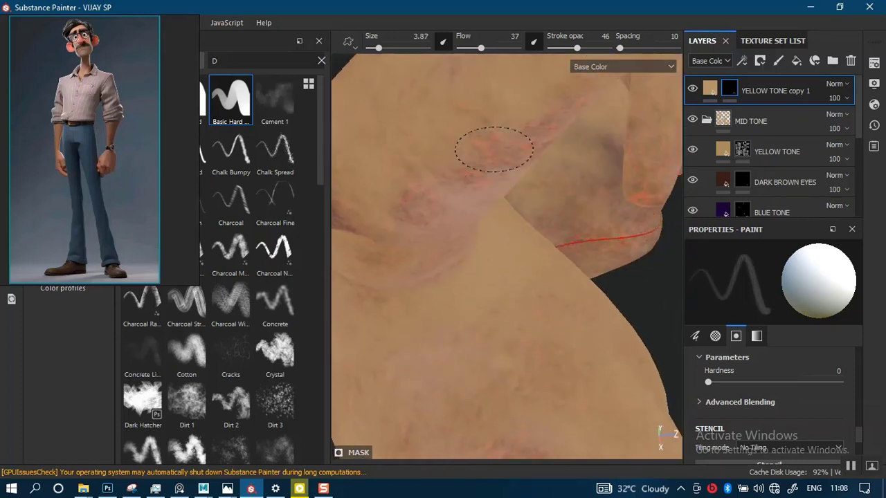
drag(494, 148, 506, 164)
mouse_move(449, 258)
alt+mouse_down()
mouse_move(500, 192)
mouse_move(353, 159)
alt+mouse_up()
Step: Blend yellow tone along the upper arm, around the dark elbow patch and up the forearm to the thumb
mouse_move(361, 110)
alt+mouse_down()
mouse_move(417, 191)
mouse_move(402, 264)
alt+mouse_up()
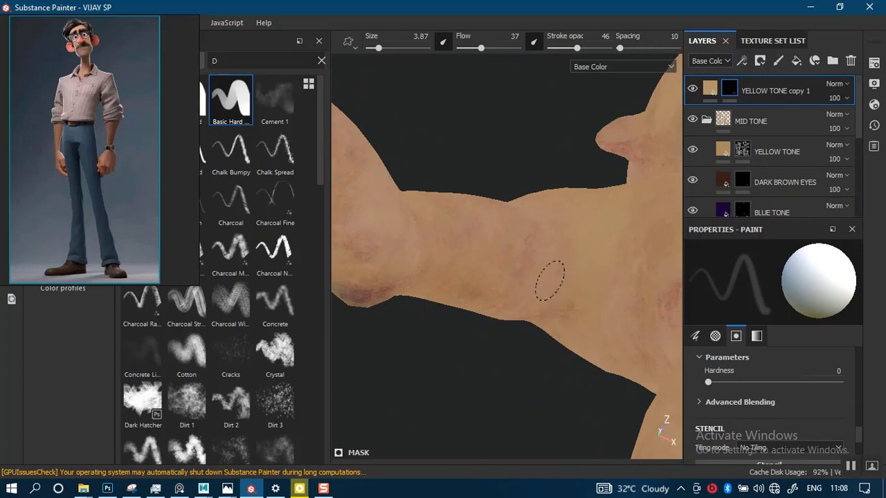
mouse_move(550, 281)
alt+mouse_down()
mouse_move(474, 251)
mouse_move(402, 148)
mouse_move(386, 156)
alt+mouse_up()
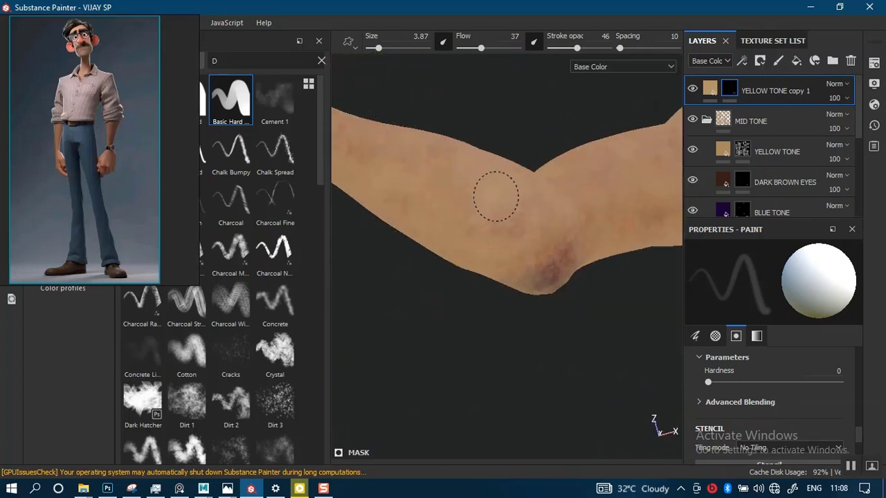
alt+drag(563, 251, 432, 198)
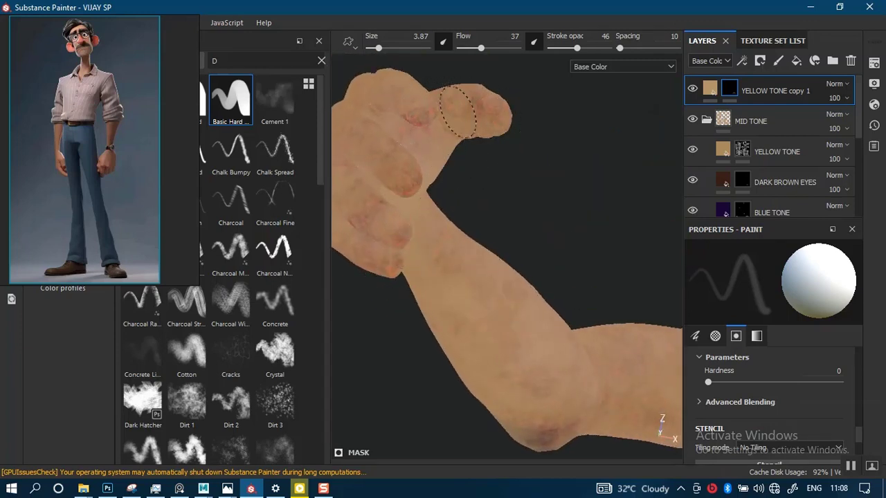
mouse_move(460, 187)
alt+mouse_down()
mouse_move(489, 218)
mouse_move(480, 237)
mouse_move(469, 196)
mouse_move(467, 239)
mouse_move(476, 222)
alt+mouse_up()
mouse_move(438, 297)
alt+mouse_down()
mouse_move(411, 328)
mouse_move(439, 257)
alt+mouse_up()
Step: Switch the character's display from the Base Color channel to the full material
alt+right_drag(487, 331, 463, 273)
alt+middle_drag(463, 273, 577, 277)
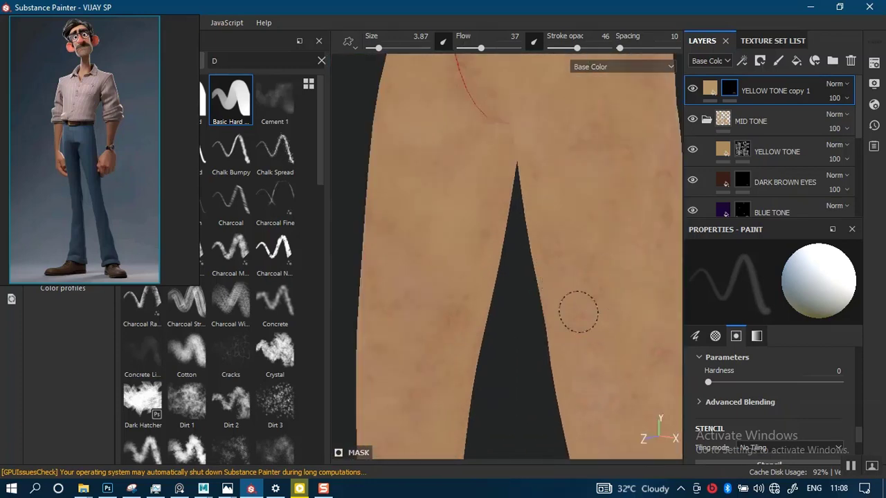
alt+right_drag(578, 312, 538, 238)
alt+middle_drag(537, 238, 582, 330)
mouse_move(542, 283)
alt+mouse_down()
mouse_move(450, 233)
mouse_move(431, 236)
alt+mouse_up()
mouse_move(430, 236)
alt+middle_down()
mouse_move(514, 322)
mouse_move(557, 346)
alt+middle_up()
key(m)
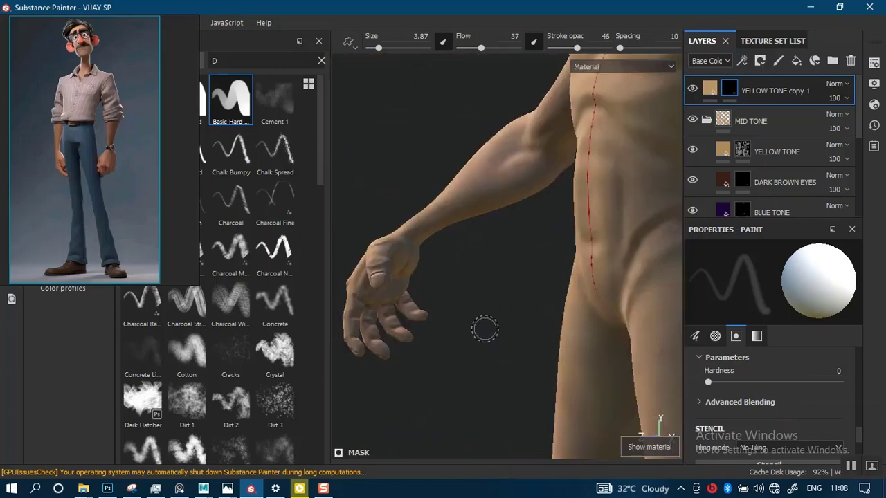
Step: Set the brush's stroke opacity to 30 for painting yellow tone on the head
alt+drag(483, 326, 477, 270)
alt+right_drag(476, 271, 468, 352)
alt+middle_drag(497, 260, 463, 310)
alt+middle_drag(496, 158, 443, 292)
alt+right_drag(484, 220, 479, 355)
alt+drag(479, 355, 510, 311)
alt+middle_drag(510, 311, 520, 316)
alt+right_drag(519, 316, 497, 353)
alt+drag(496, 353, 568, 229)
drag(572, 49, 567, 48)
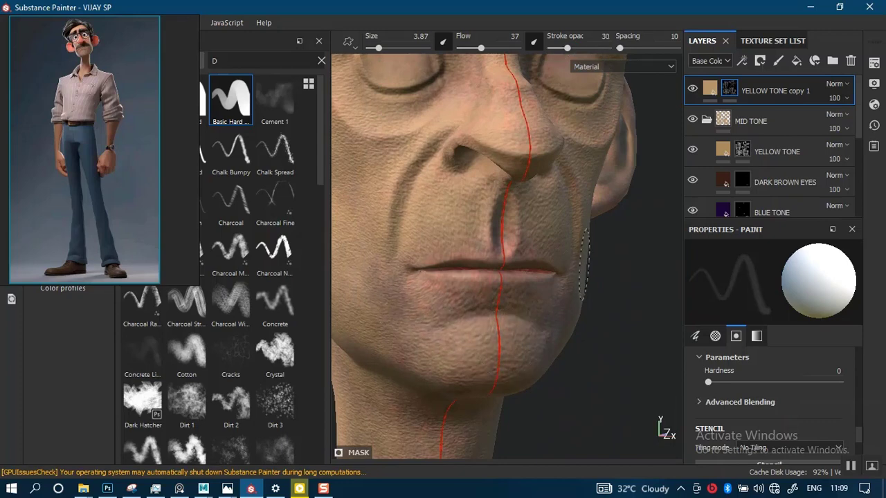
Step: Lower the opacity of the YELLOW TONE copy 1 layer to 49 on the head
scroll(583, 264, down, 2)
alt+drag(524, 245, 488, 270)
alt+middle_drag(487, 270, 478, 354)
scroll(512, 208, up, 1)
alt+drag(512, 207, 499, 228)
scroll(537, 207, down, 2)
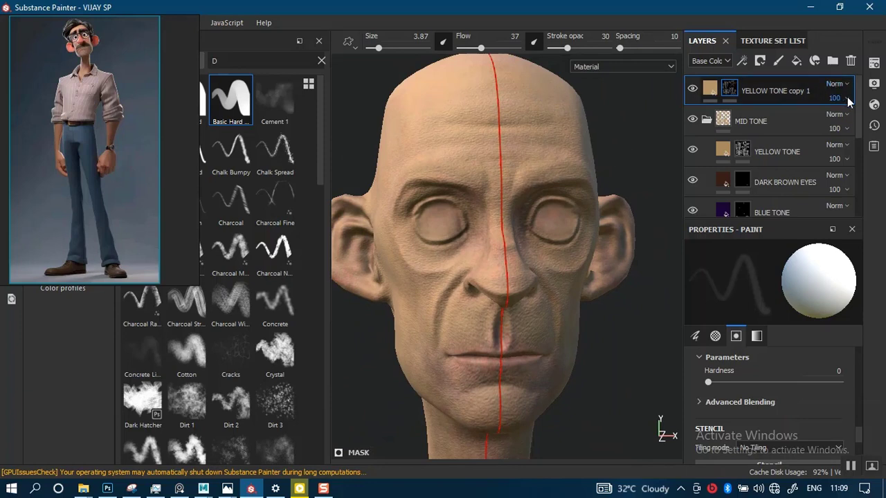
drag(853, 126, 848, 126)
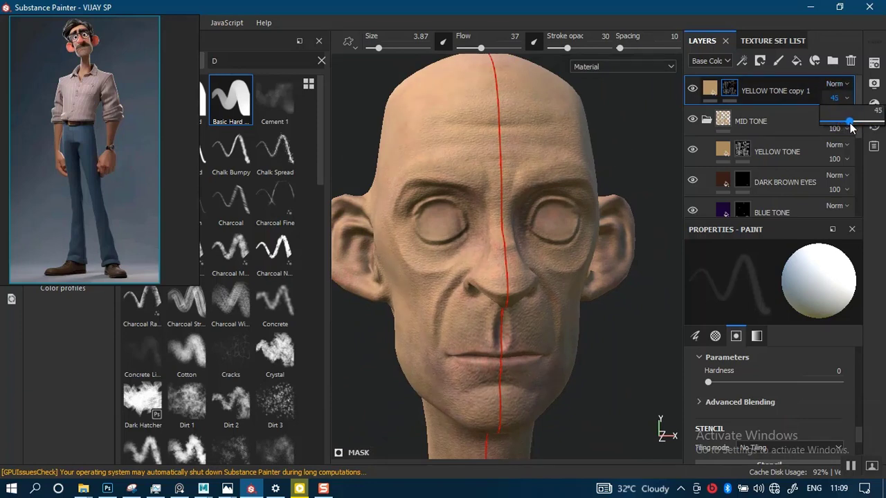
drag(852, 128, 850, 128)
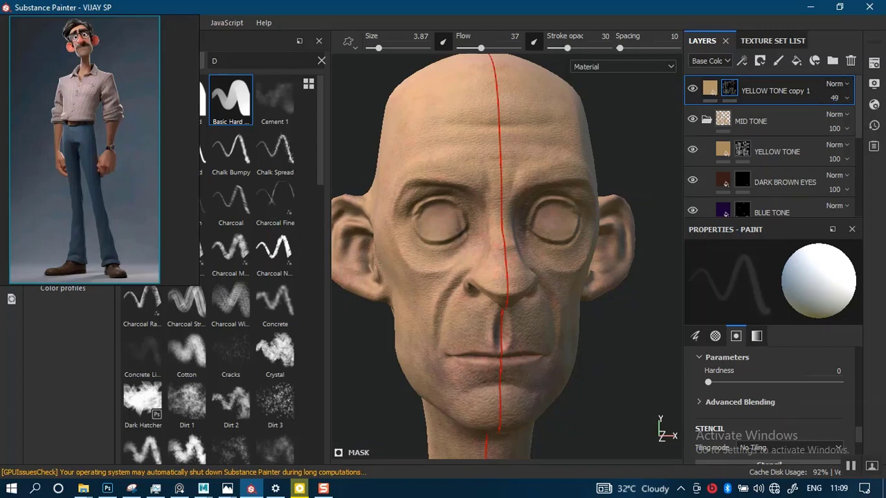
Step: Compare the softened yellow tone on the face with the neck, shoulders and chest
scroll(526, 255, down, 2)
alt+middle_drag(550, 301, 555, 84)
scroll(555, 84, down, 2)
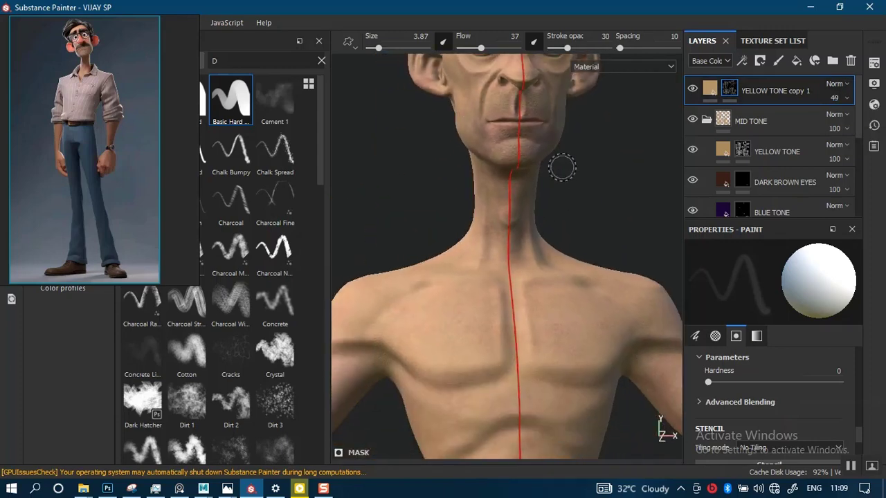
alt+middle_drag(562, 168, 559, 269)
alt+right_drag(559, 269, 588, 332)
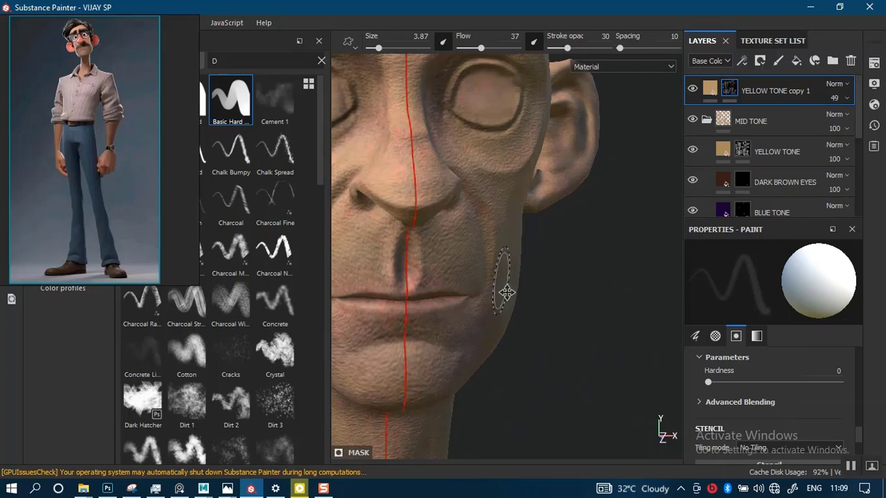
alt+middle_drag(506, 292, 613, 346)
alt+drag(540, 256, 545, 259)
alt+right_drag(546, 259, 540, 307)
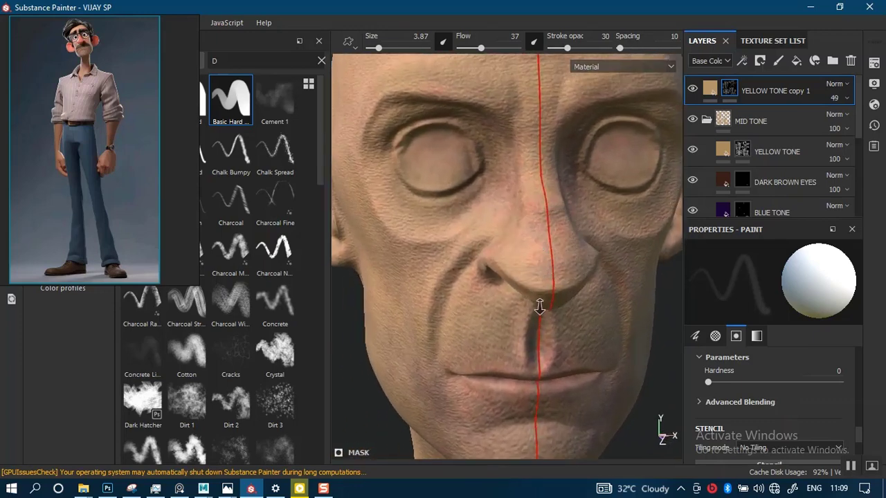
Step: Inspect the color blending on the cheek, mouth corner, jaw and neck from the side
mouse_move(540, 307)
alt+mouse_down()
mouse_move(563, 258)
mouse_move(579, 256)
mouse_move(520, 254)
mouse_move(559, 257)
mouse_move(520, 210)
alt+mouse_up()
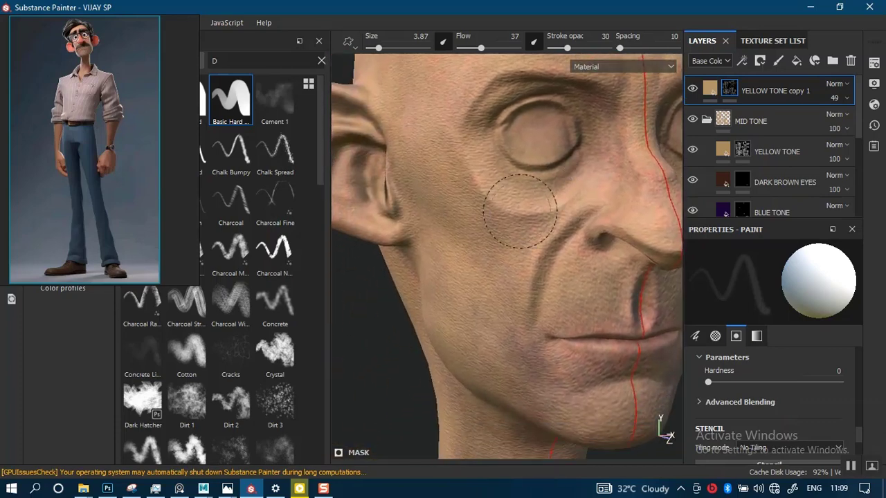
alt+right_drag(519, 211, 489, 415)
alt+middle_drag(512, 283, 479, 200)
alt+drag(484, 242, 499, 224)
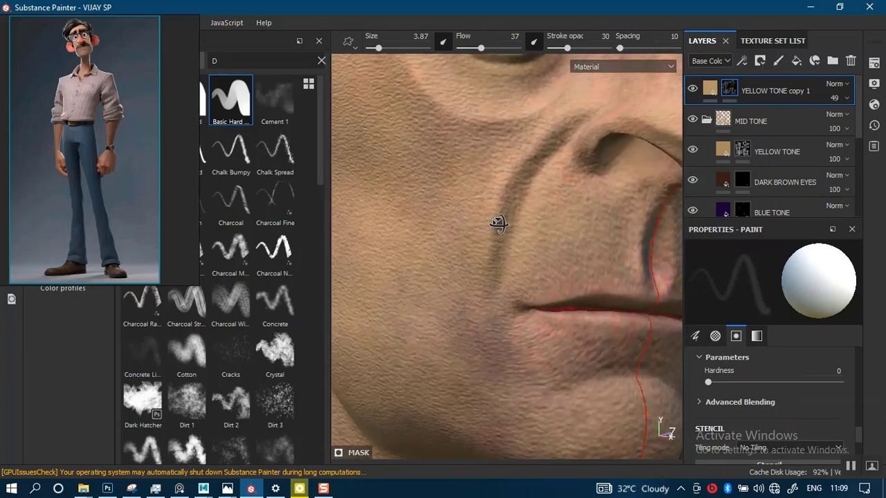
alt+right_drag(499, 225, 502, 69)
alt+right_drag(504, 257, 508, 155)
alt+middle_drag(502, 262, 500, 153)
alt+right_drag(496, 231, 509, 238)
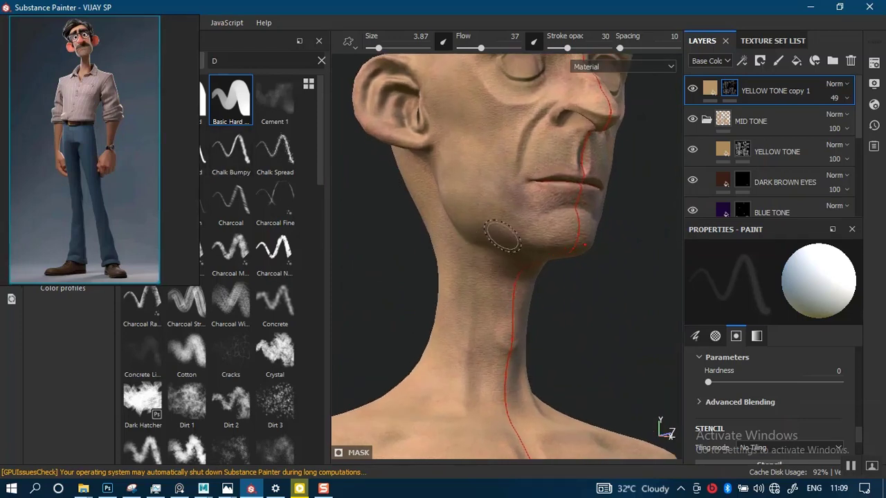
alt+right_drag(503, 236, 494, 210)
alt+middle_drag(497, 232, 488, 308)
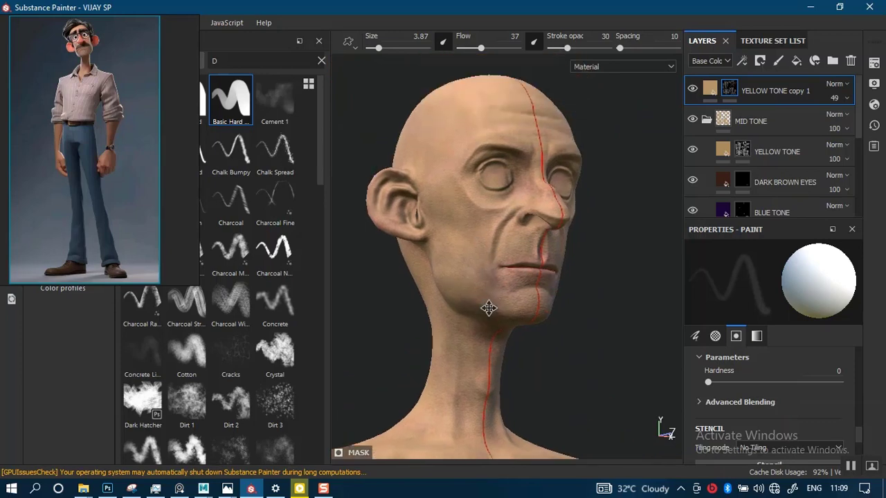
mouse_move(488, 308)
alt+mouse_down()
mouse_move(491, 300)
mouse_move(472, 309)
alt+mouse_up()
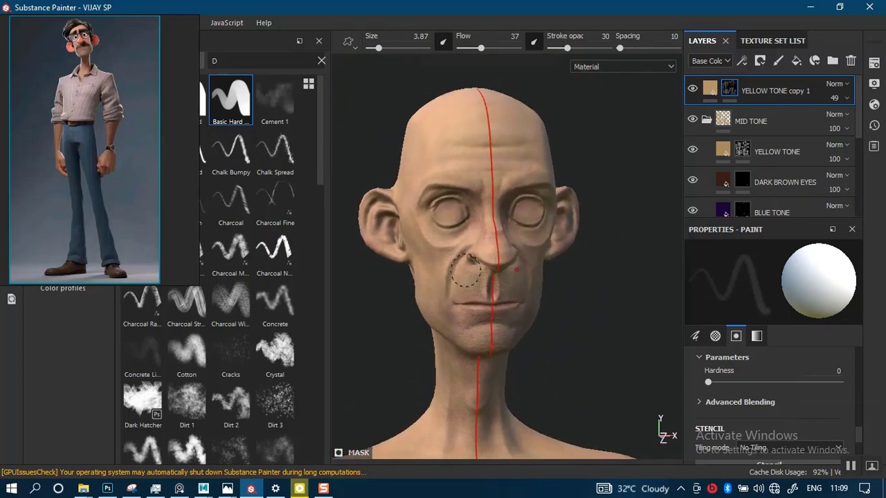
Step: Examine the skin tones on the nose, lips and eye area, comparing them with the reference character image
scroll(494, 249, up, 4)
alt+middle_drag(498, 234, 515, 256)
alt+drag(516, 256, 516, 281)
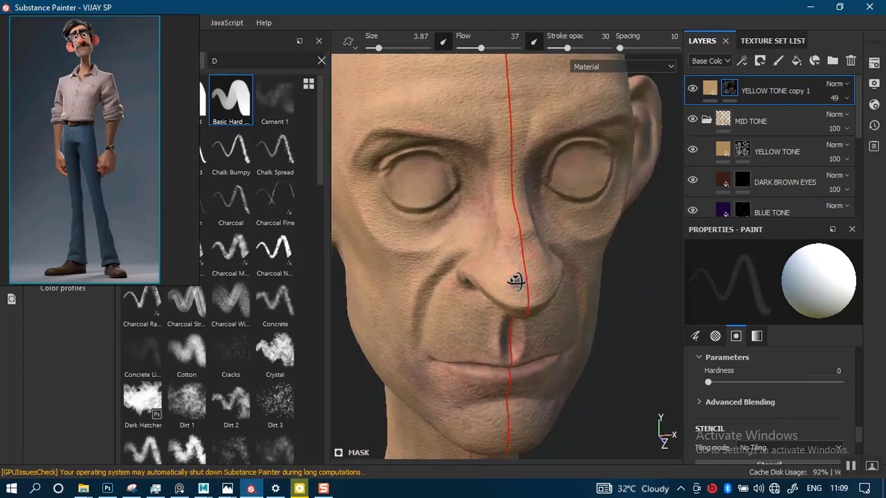
mouse_move(524, 315)
alt+mouse_down()
mouse_move(555, 283)
mouse_move(528, 263)
mouse_move(567, 241)
alt+mouse_up()
mouse_move(533, 283)
alt+mouse_down()
mouse_move(556, 180)
mouse_move(530, 257)
mouse_move(480, 249)
mouse_move(475, 263)
mouse_move(509, 244)
mouse_move(562, 297)
mouse_move(520, 223)
mouse_move(546, 232)
mouse_move(503, 239)
alt+mouse_up()
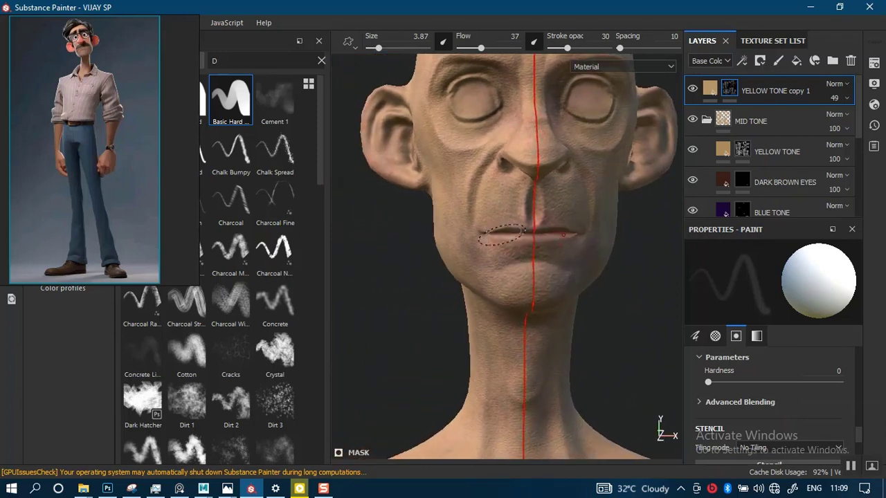
alt+middle_drag(516, 246, 473, 326)
alt+middle_drag(519, 184, 524, 213)
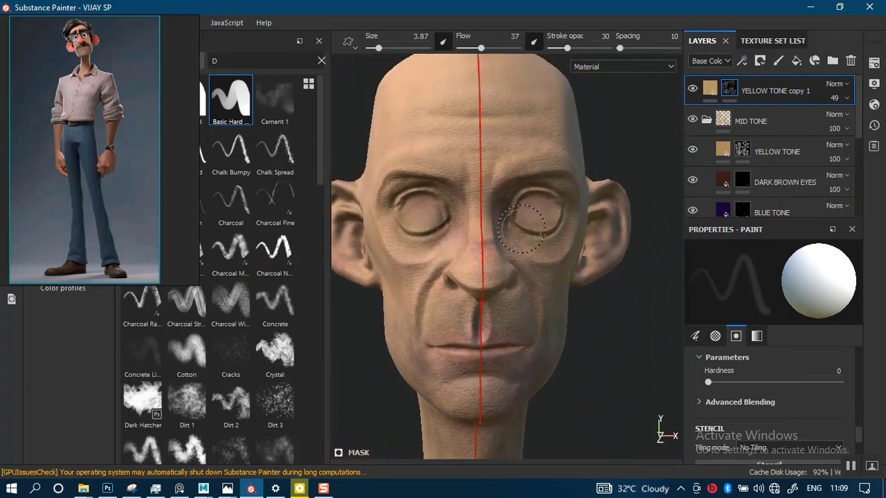
scroll(524, 214, up, 1)
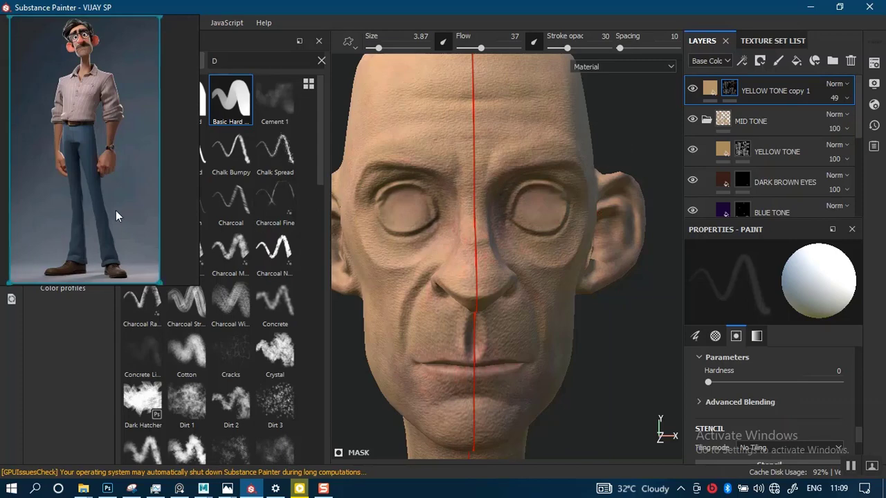
mouse_move(58, 203)
mouse_down()
mouse_move(683, 114)
mouse_move(58, 201)
mouse_up()
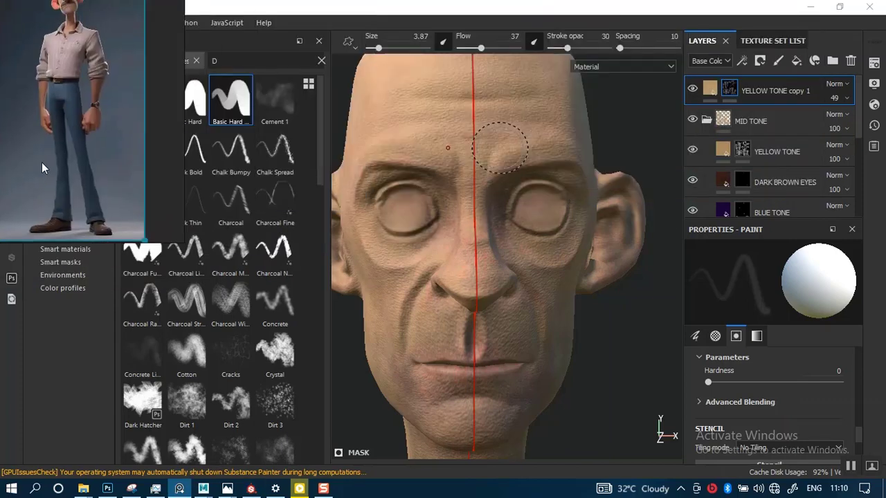
alt+middle_drag(523, 171, 549, 154)
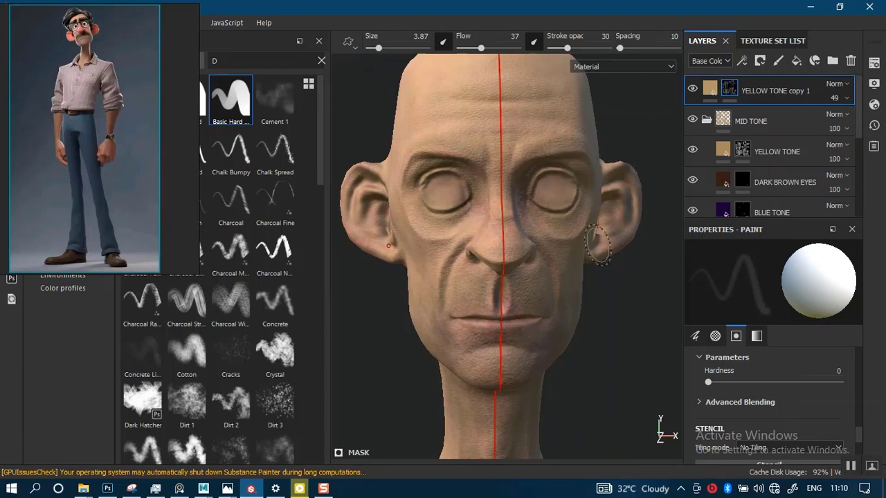
Step: Rename the YELLOW TONE copy 1 layer as BRIGHT YELLOW TONE
double_click(778, 91)
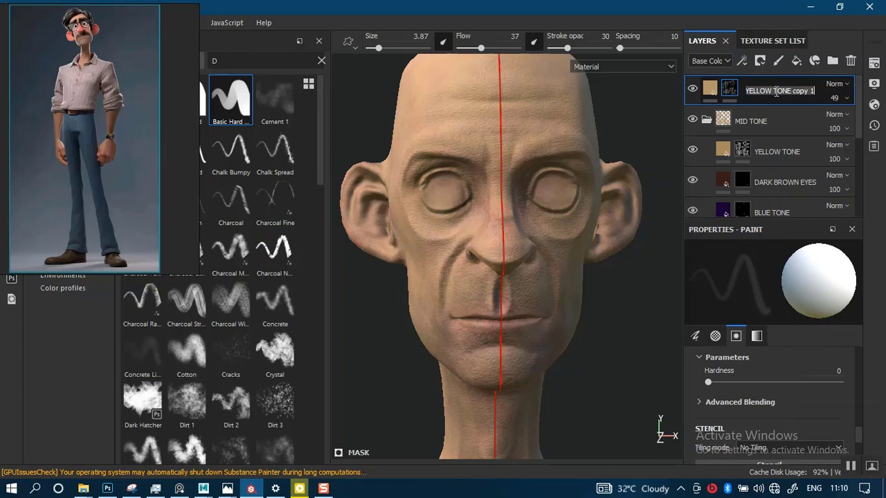
drag(776, 91, 839, 103)
key(Right)
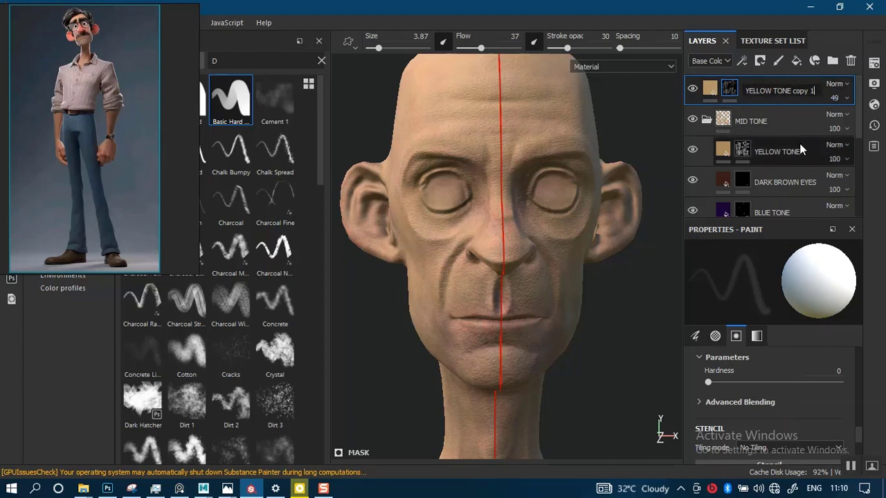
key(Return)
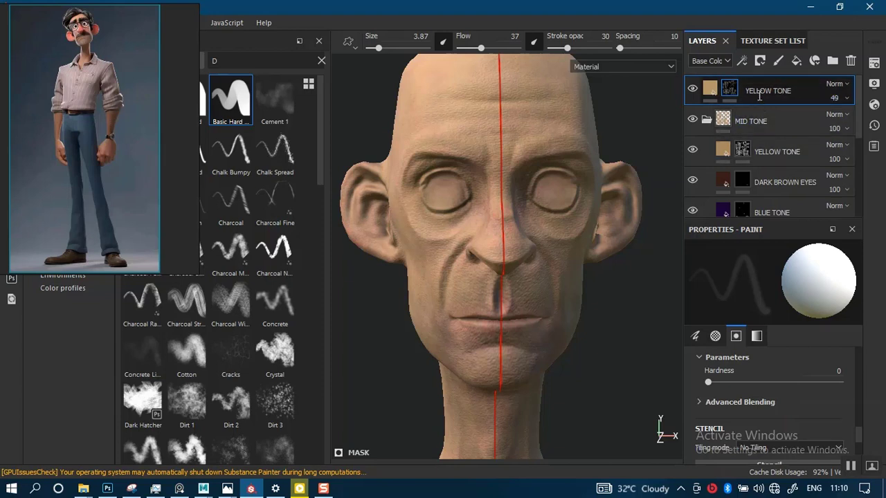
text(BRIGHT)
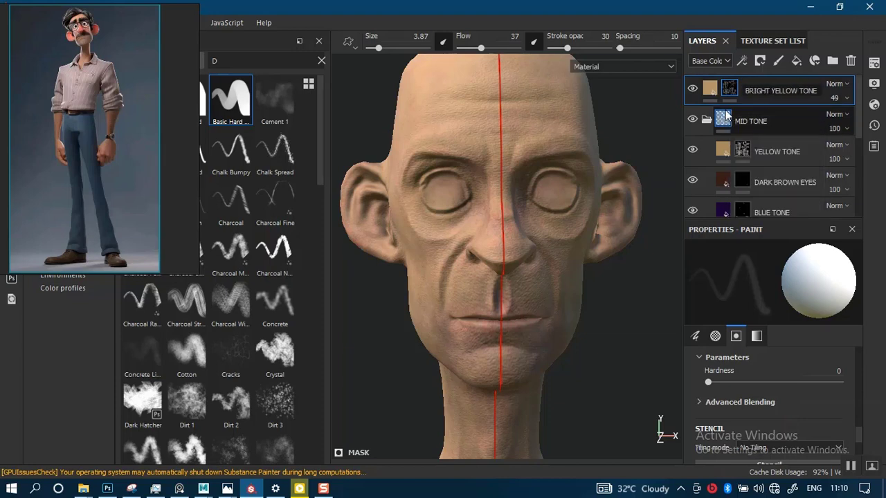
Step: Save the project with the renamed layer and examine the face from a closer three-quarter view
key(Return)
key(ctrl+s)
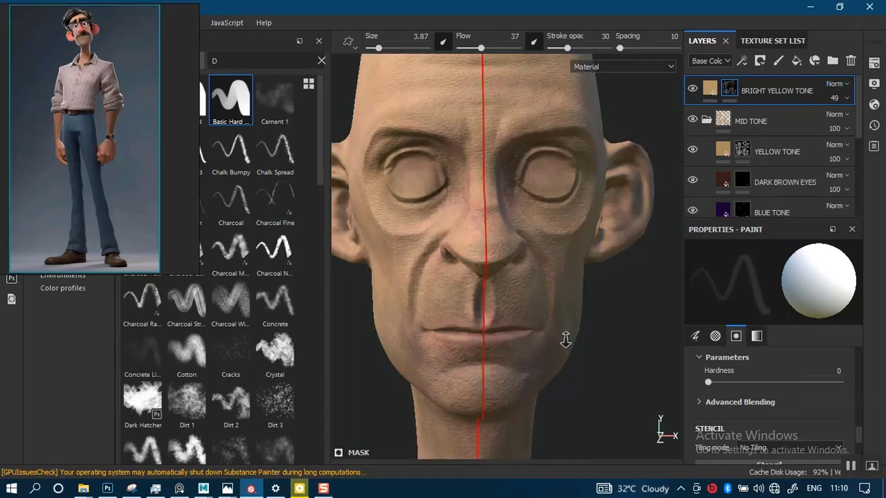
scroll(578, 283, up, 4)
alt+middle_drag(500, 166, 568, 168)
mouse_move(183, 207)
mouse_down()
mouse_move(298, 172)
mouse_move(691, 151)
mouse_move(86, 123)
mouse_move(88, 99)
mouse_up()
click(453, 231)
alt+drag(452, 245, 480, 227)
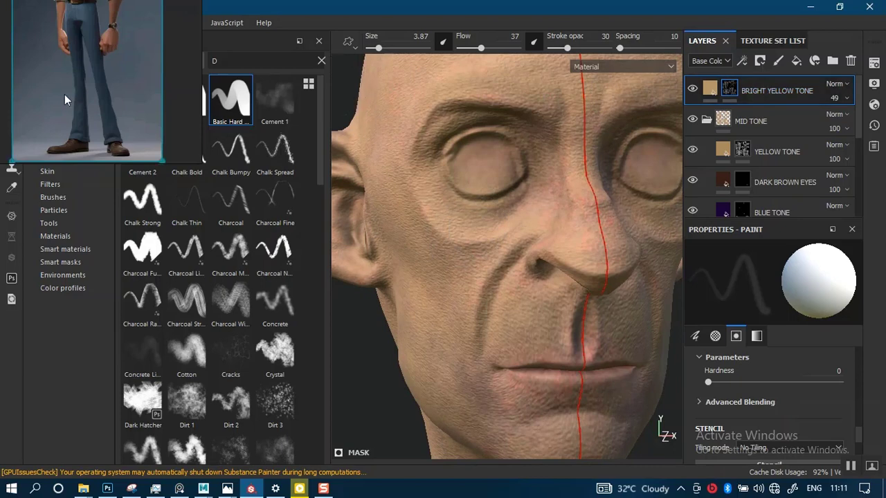
Step: Browse the reference board's face texture images and find a close-up photo of real skin to sample from
scroll(64, 94, down, 8)
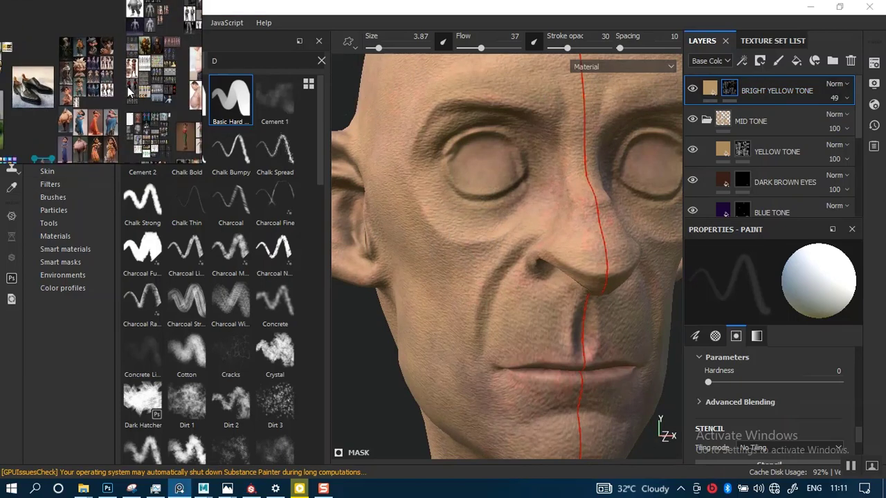
middle_drag(128, 92, 34, 110)
middle_drag(172, 131, 106, 157)
scroll(135, 122, up, 10)
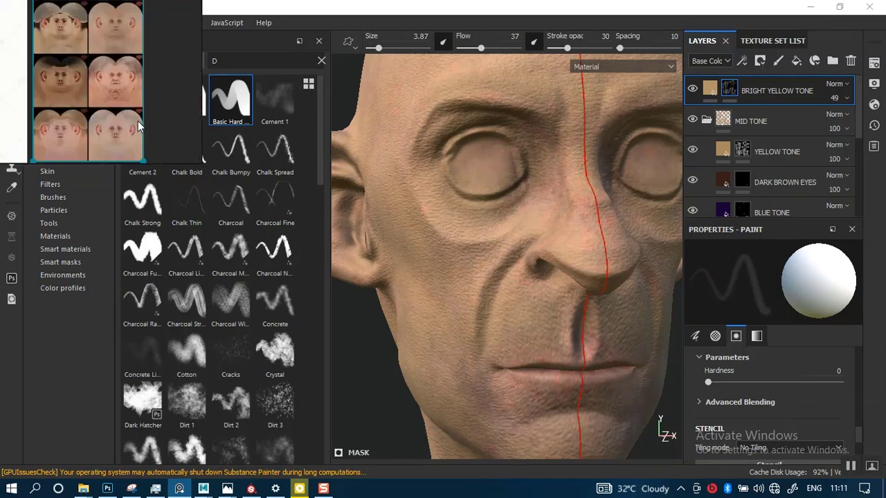
scroll(134, 30, down, 4)
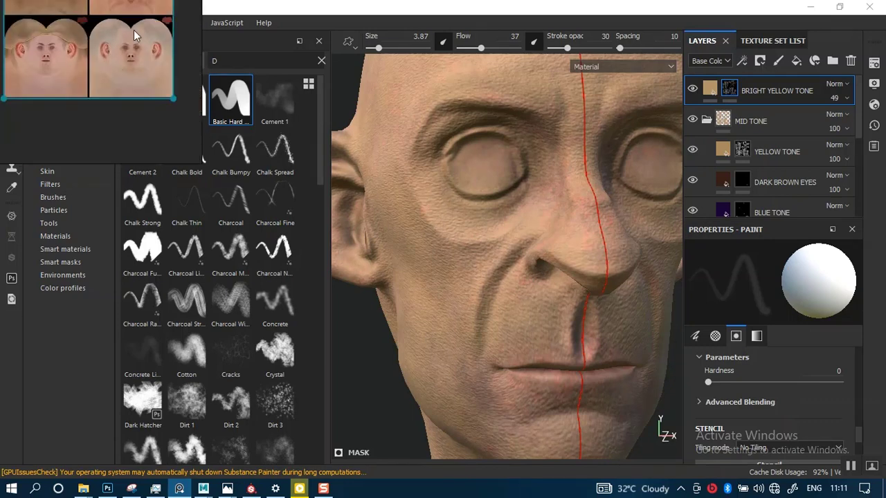
scroll(139, 100, up, 4)
middle_drag(124, 125, 144, 79)
scroll(52, 90, up, 4)
middle_drag(176, 104, 132, 106)
middle_drag(58, 93, 135, 85)
scroll(135, 92, up, 5)
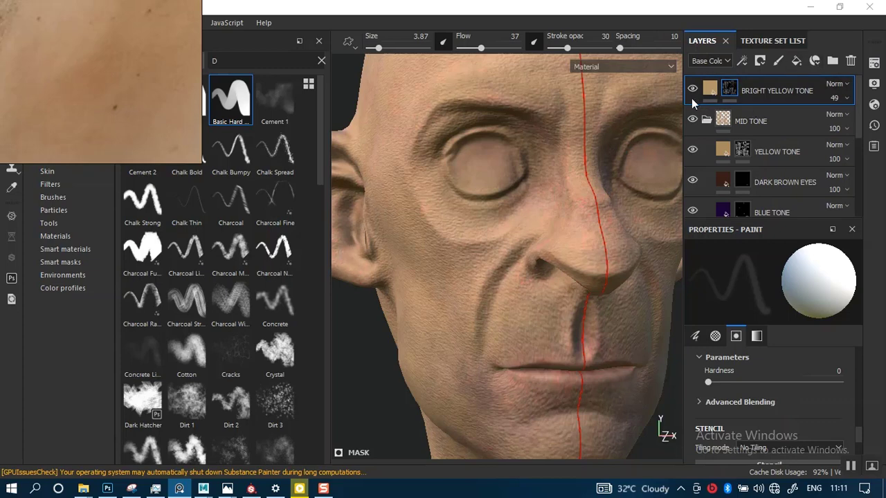
Step: Duplicate the BRIGHT YELLOW TONE layer, set the copy's opacity to 100 and clear its mask to black
double_click(758, 90)
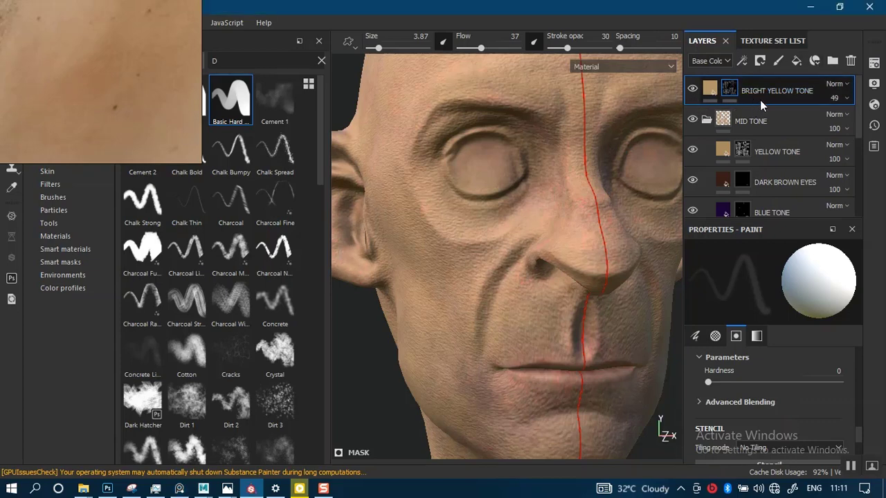
key(ctrl+d)
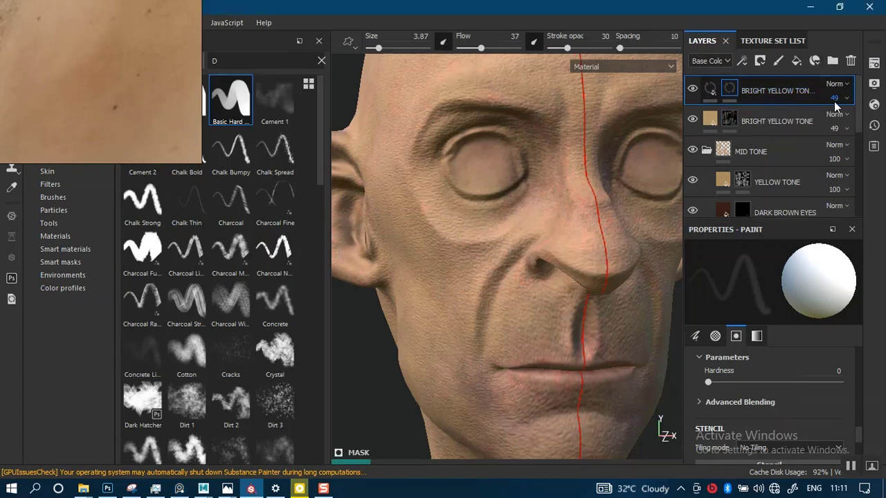
drag(852, 121, 884, 121)
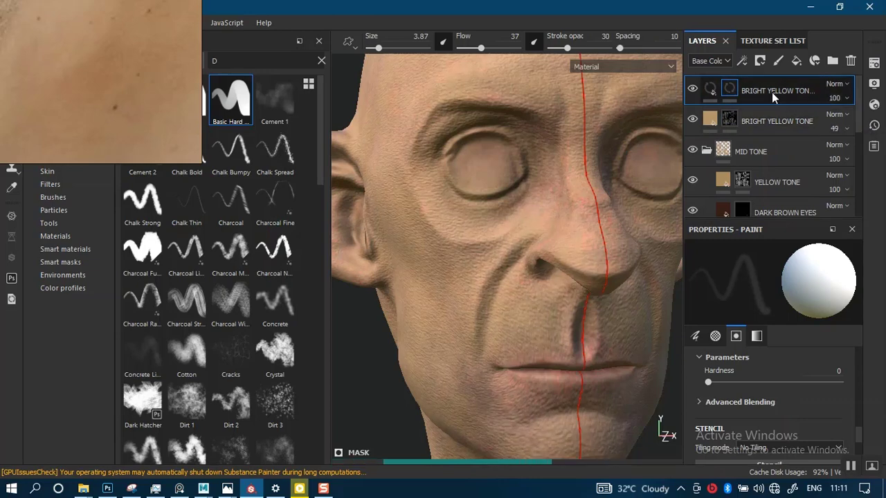
right_click(728, 86)
click(732, 102)
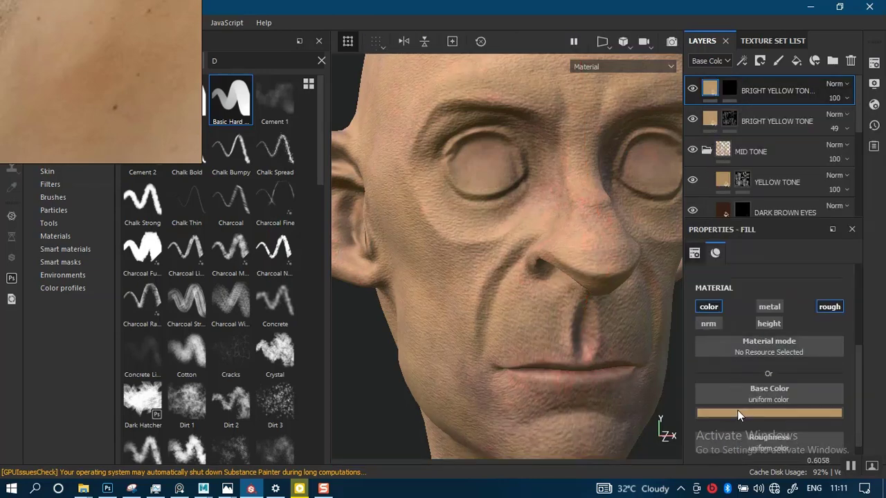
Step: Set the copied layer's base color to an orange-brown sampled from the reference skin photo (R 0.319, G 0.156, B 0.076)
click(737, 412)
click(767, 261)
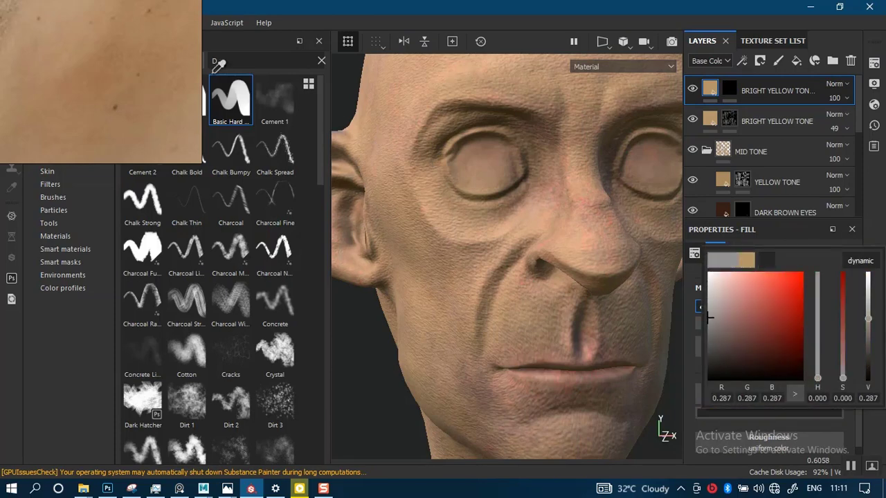
click(214, 61)
click(767, 261)
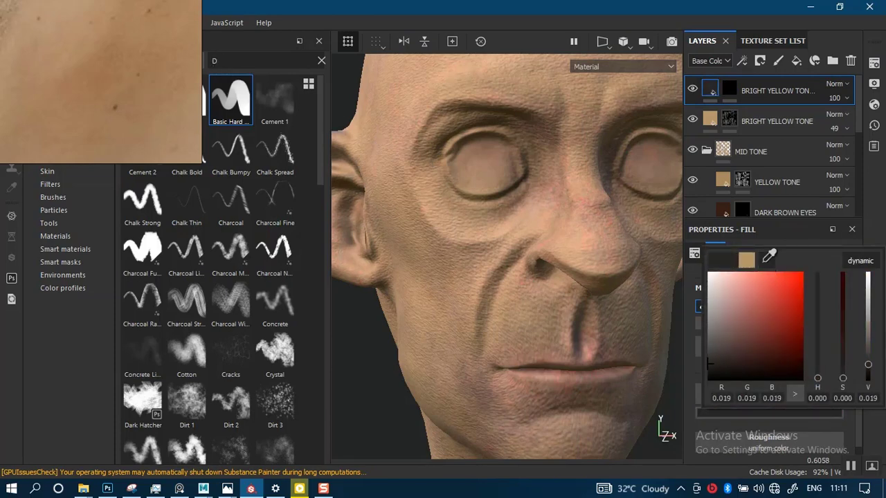
click(112, 72)
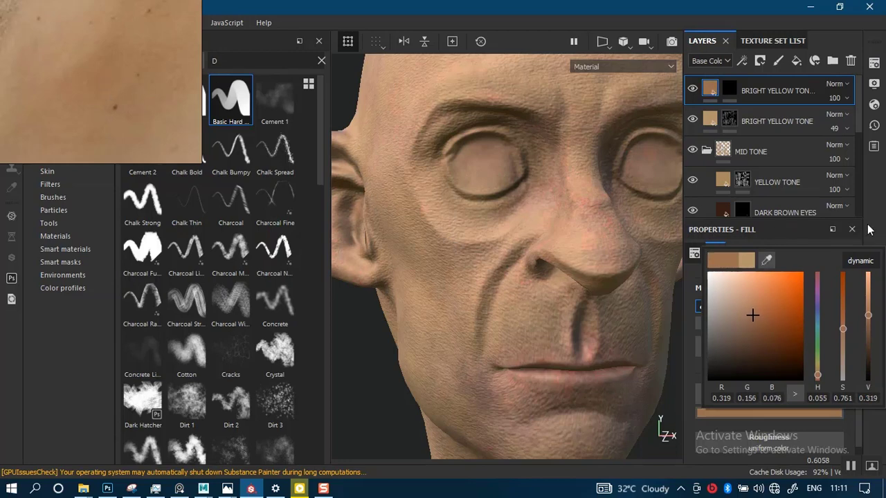
Step: Activate the copied layer's mask for painting and open the brush search text for editing
click(731, 89)
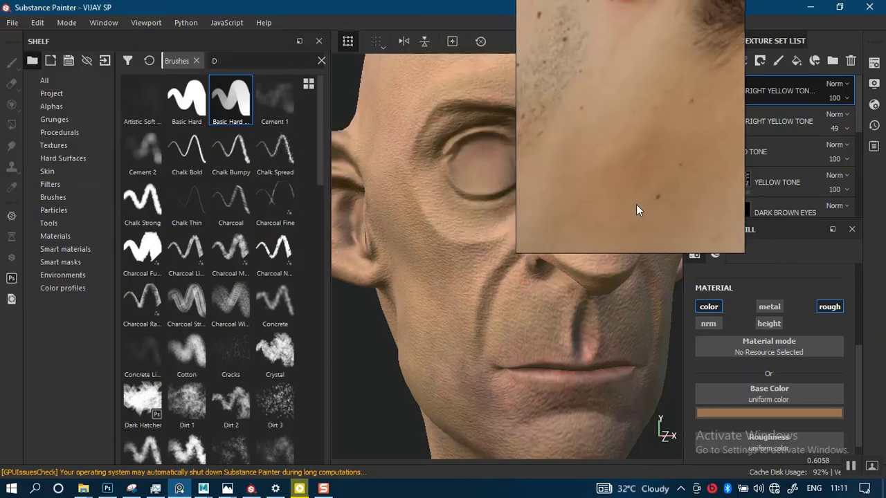
click(231, 61)
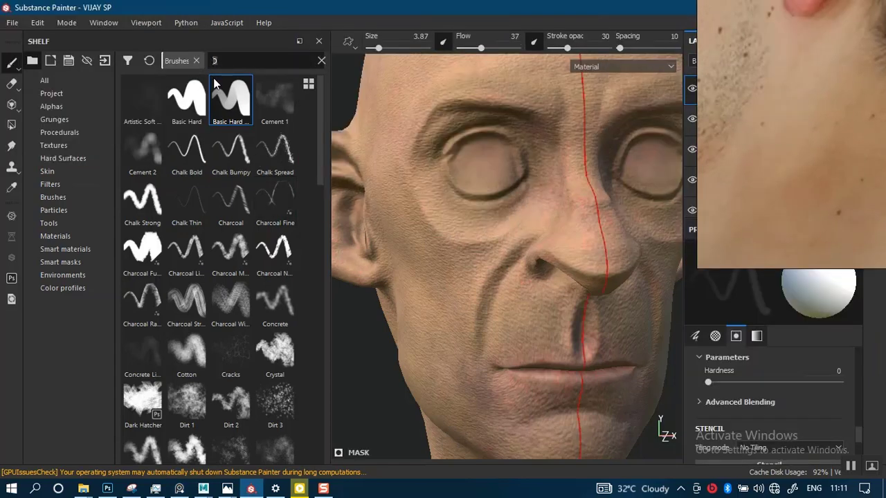
mouse_move(214, 83)
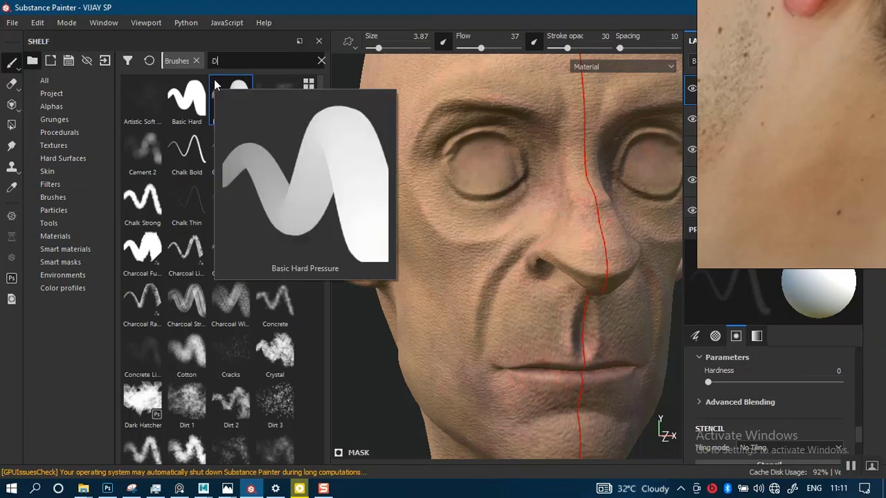
Step: Filter the brushes with DIRT, choose the Dirt 3 brush and reduce its size to 3.28
text(IRT)
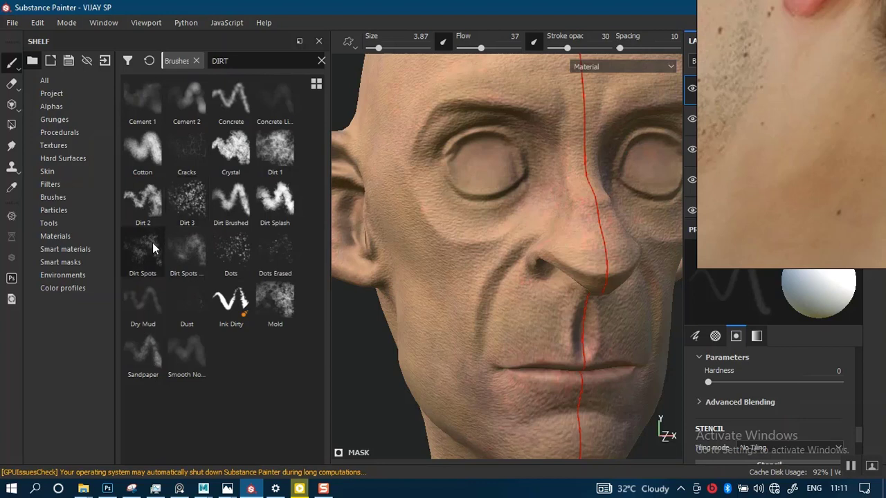
click(187, 203)
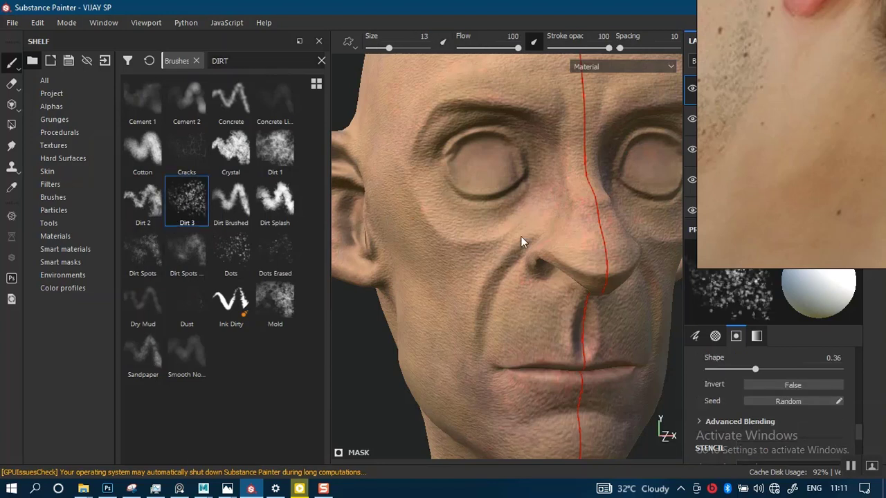
key([)
key([)
key([)
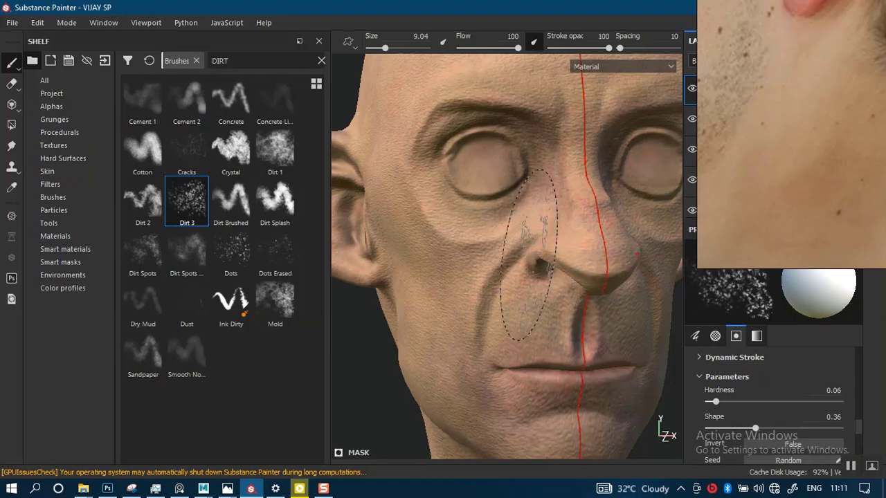
key([)
key([)
key([)
key([)
key([)
key([)
key([)
key([)
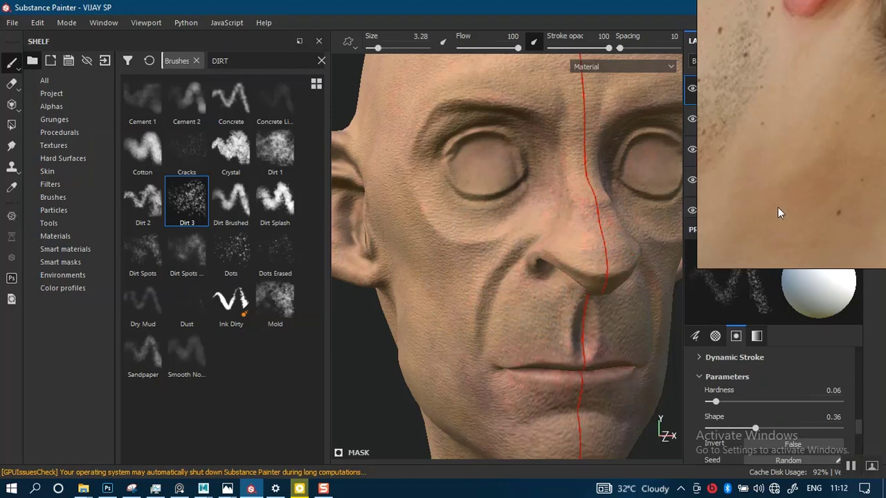
Step: Display only the Base Color channel and paint fine speckles on the cheek below the eye with a brush size of 1.47
key(c)
scroll(484, 259, up, 2)
scroll(495, 290, up, 3)
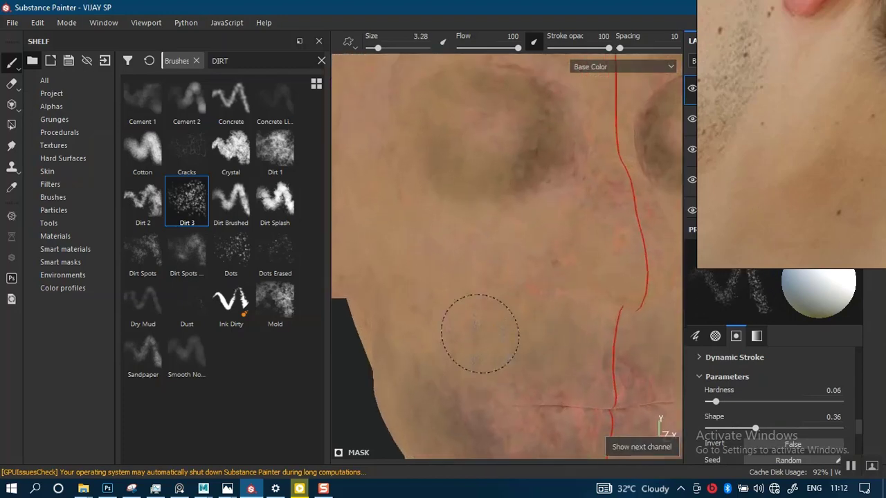
scroll(477, 270, up, 2)
key([)
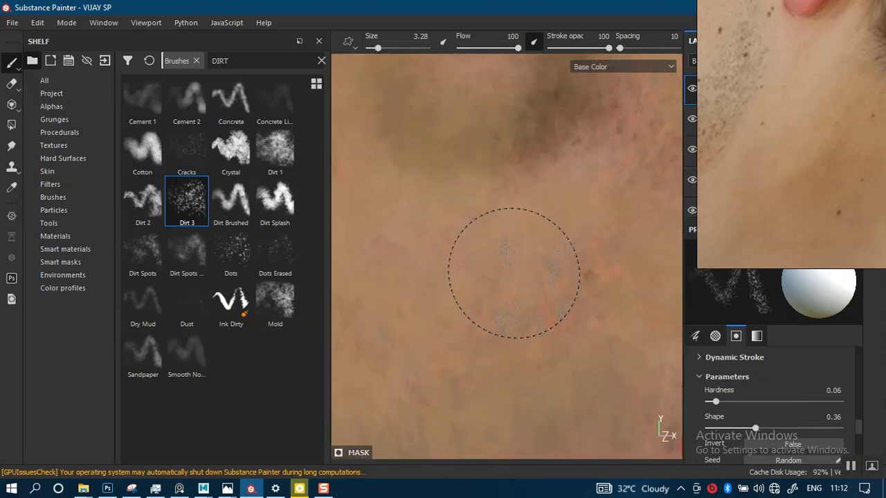
key([)
alt+right_drag(514, 262, 512, 346)
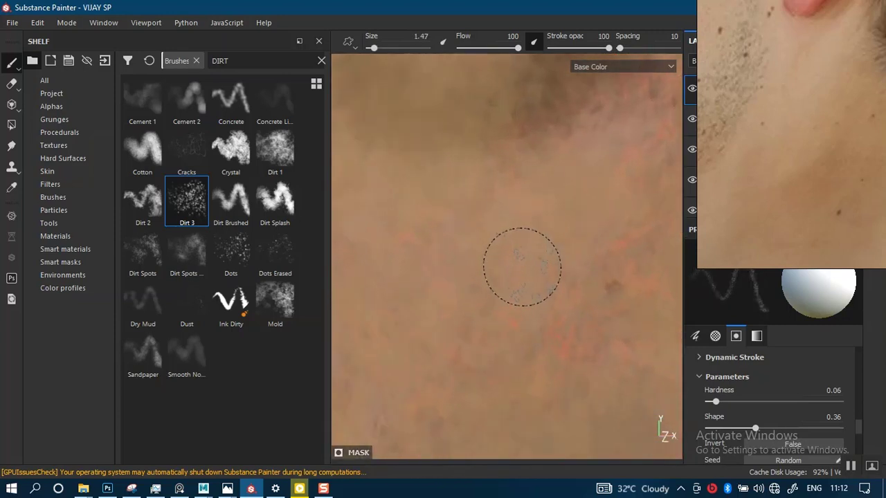
alt+right_drag(510, 273, 486, 381)
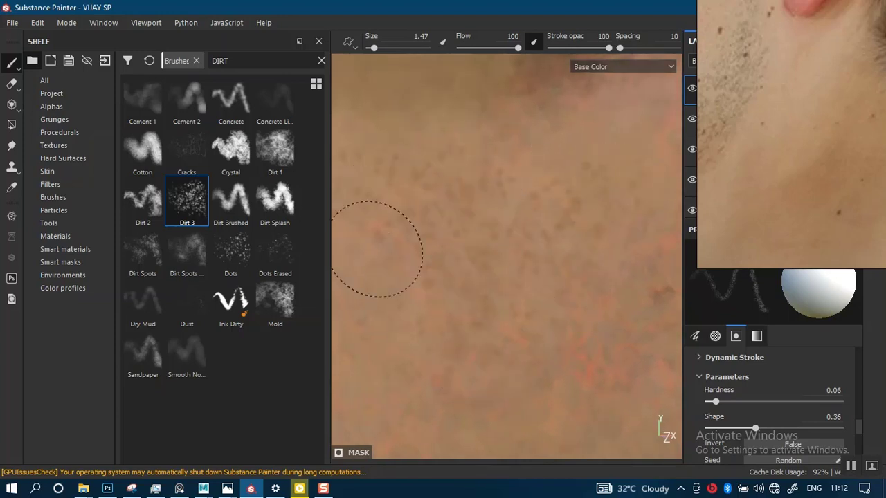
mouse_move(539, 289)
alt+right_down()
mouse_move(476, 241)
mouse_move(464, 259)
alt+right_up()
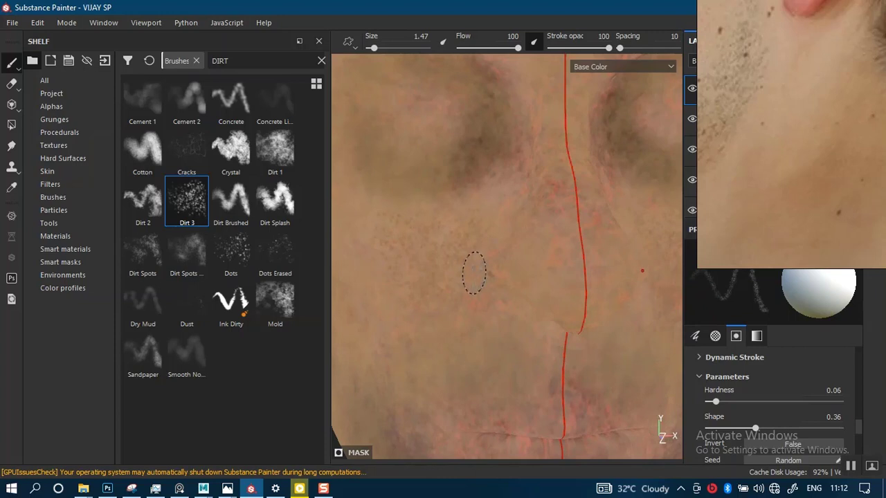
Step: Extend the speckles across the inner cheek towards the nose, reducing the brush size to 1.03
alt+middle_drag(487, 294, 519, 298)
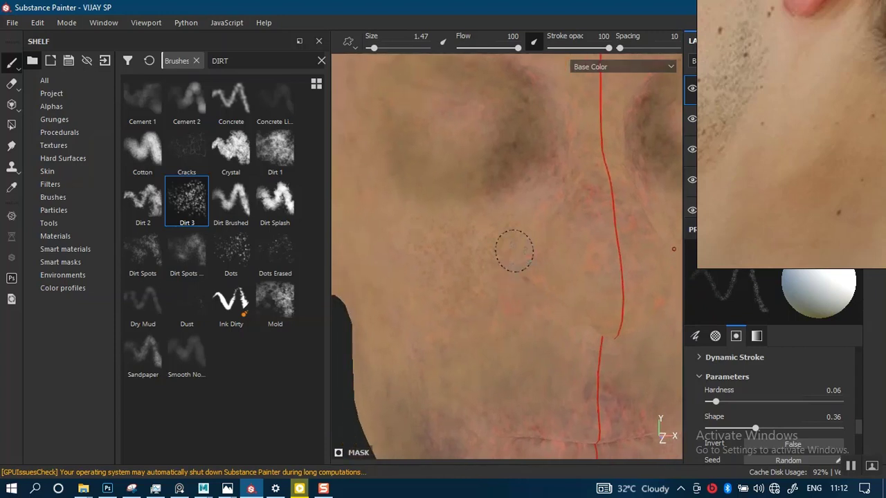
mouse_move(490, 260)
alt+mouse_down()
mouse_move(510, 263)
mouse_move(523, 249)
alt+mouse_up()
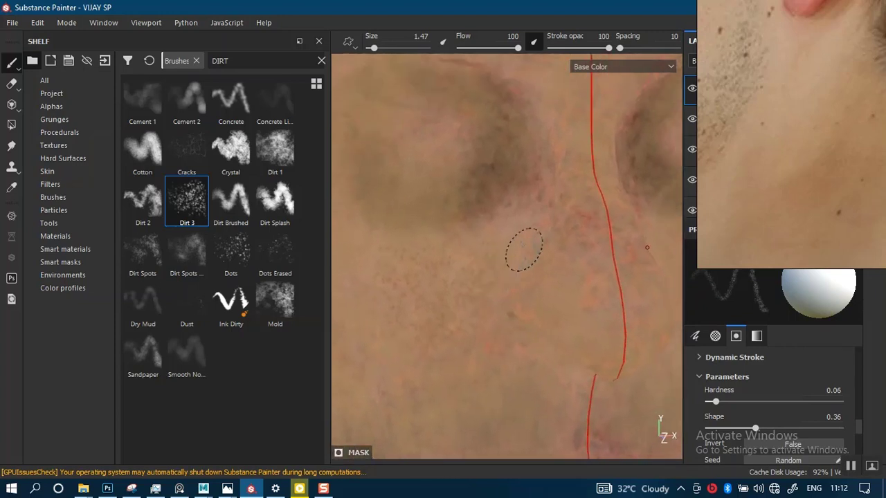
key(bracketleft)
alt+drag(504, 315, 536, 282)
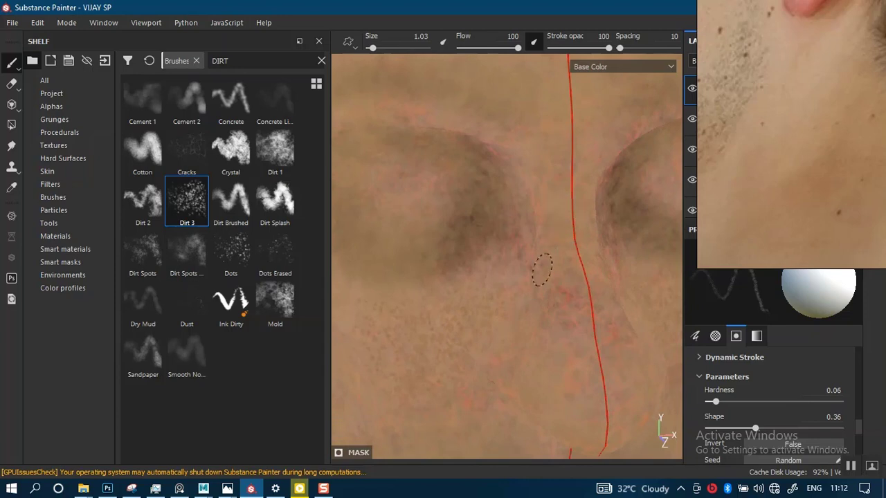
alt+drag(527, 334, 569, 233)
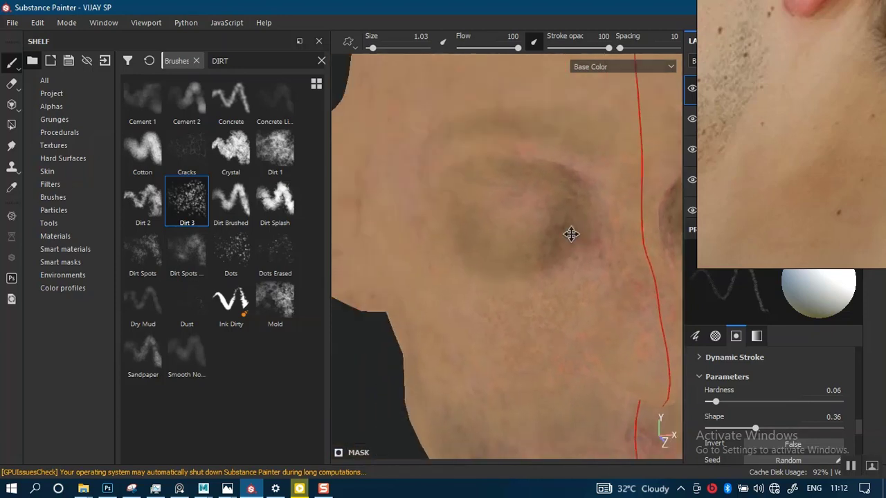
Step: Paint fine speckles across the middle of the forehead on both sides of the symmetry line with a brush size of 1.48
mouse_move(570, 233)
alt+right_down()
mouse_move(516, 304)
mouse_move(503, 307)
mouse_move(494, 267)
alt+right_up()
key(bracketright)
key(bracketright)
key(bracketright)
click(420, 310)
alt+middle_drag(494, 267, 473, 414)
alt+drag(567, 297, 508, 279)
alt+right_drag(508, 278, 532, 300)
alt+middle_drag(532, 301, 549, 290)
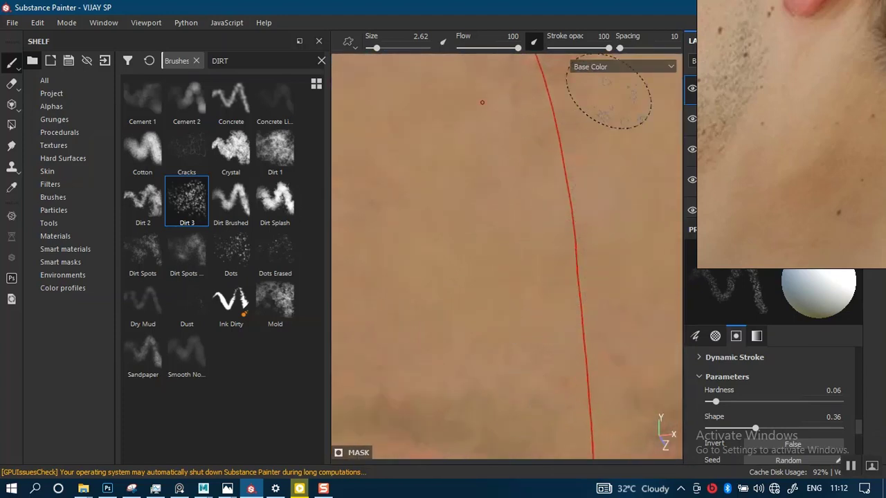
mouse_move(594, 49)
mouse_down()
mouse_move(572, 49)
mouse_move(608, 49)
mouse_up()
key(bracketleft)
key(bracketleft)
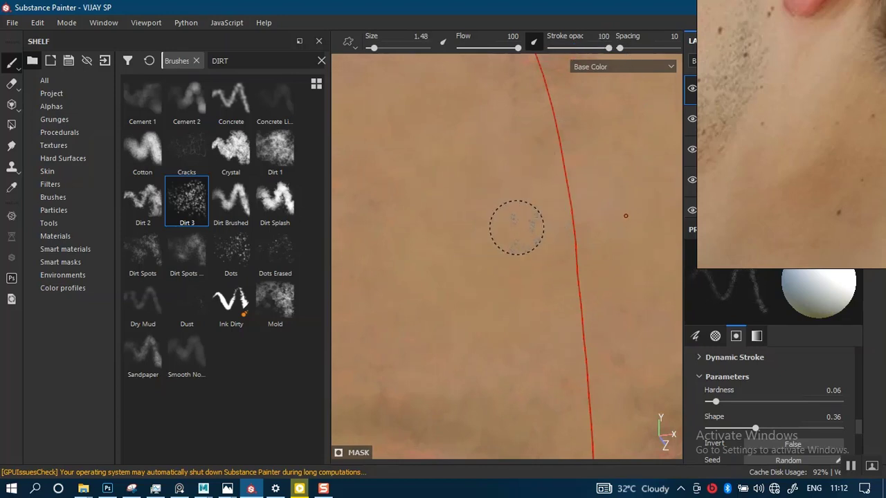
click(479, 207)
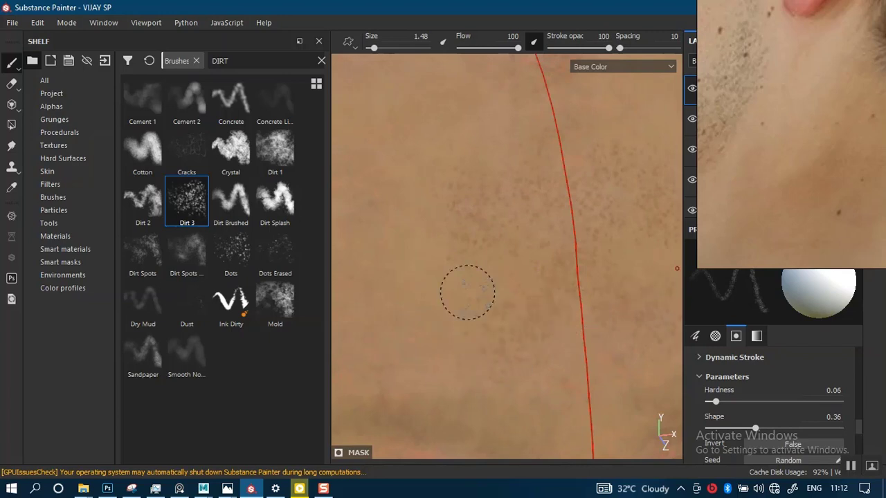
Step: Spread the speckles over the side of the forehead, the temple and the outer cheek
scroll(599, 281, down, 4)
alt+drag(506, 195, 524, 190)
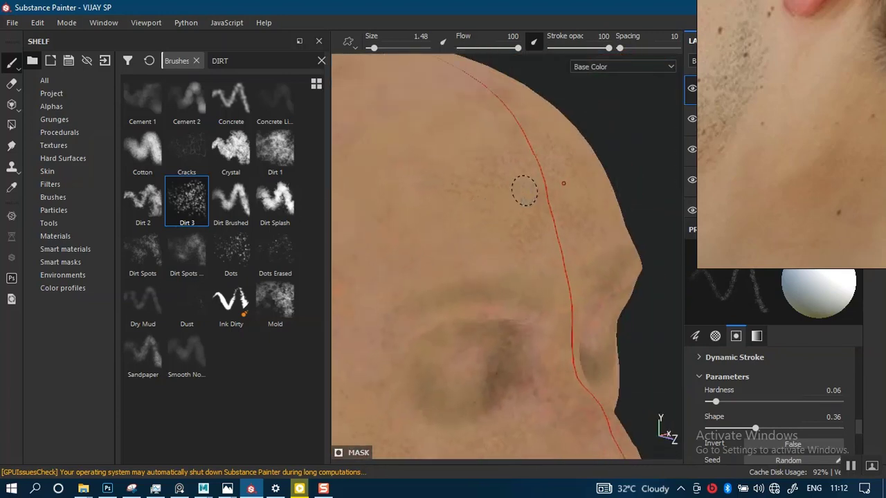
scroll(527, 170, up, 3)
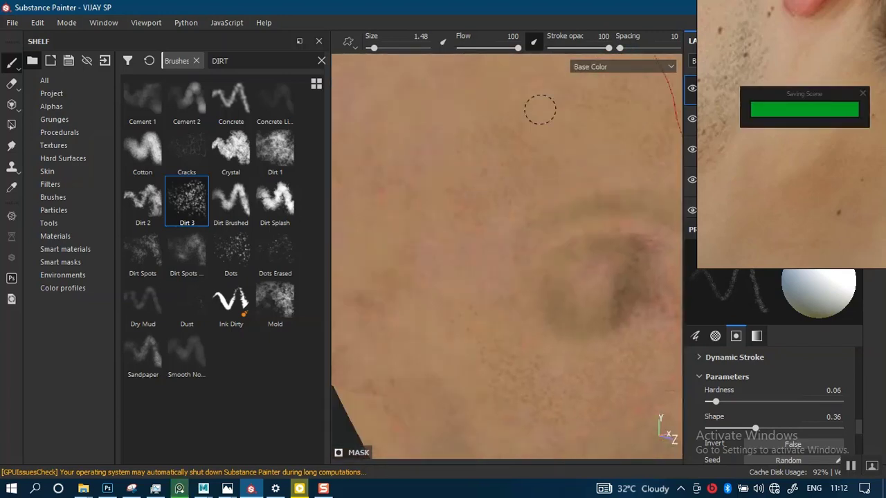
alt+middle_drag(499, 237, 478, 212)
alt+drag(478, 212, 497, 206)
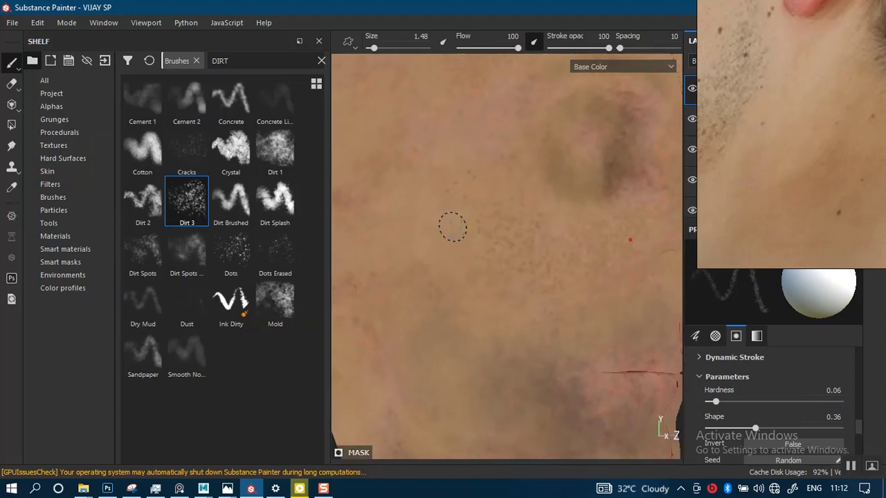
Step: Continue the speckles down the side of the face over the lower cheek and jaw area
alt+middle_drag(559, 401, 522, 231)
alt+drag(522, 231, 508, 245)
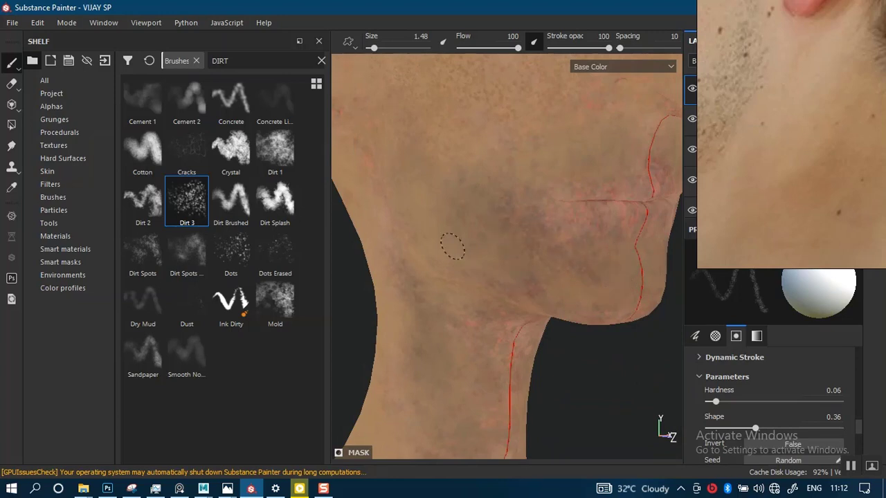
alt+drag(492, 252, 544, 207)
alt+middle_drag(485, 201, 499, 243)
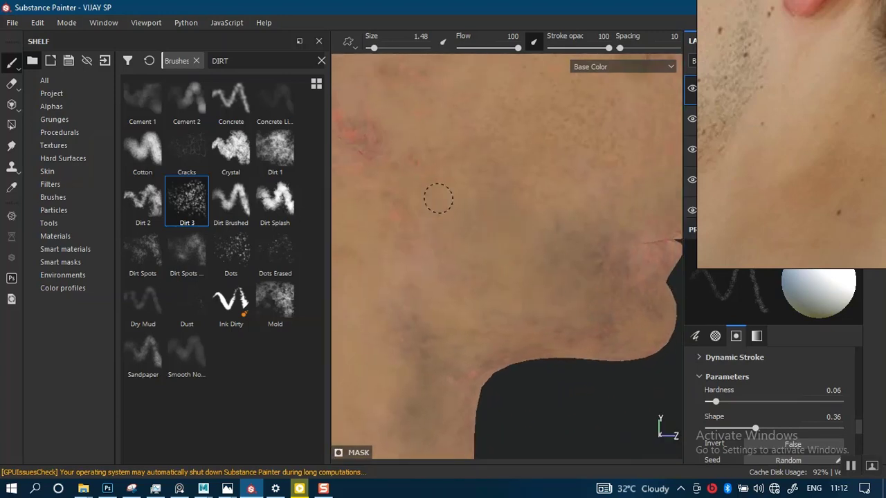
alt+drag(492, 255, 472, 254)
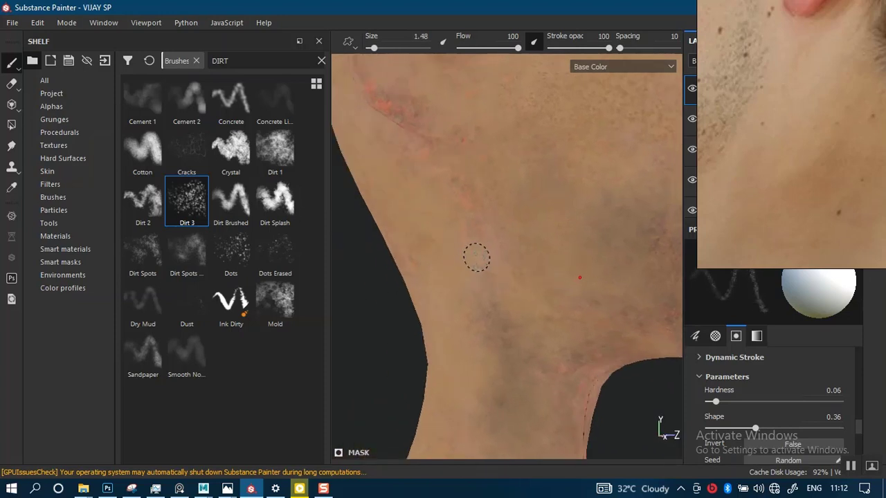
Step: Speckle the side and front of the neck and check it in the full Material view
alt+right_drag(500, 279, 477, 201)
alt+middle_drag(513, 273, 506, 207)
alt+right_drag(505, 201, 490, 120)
alt+middle_drag(500, 193, 498, 146)
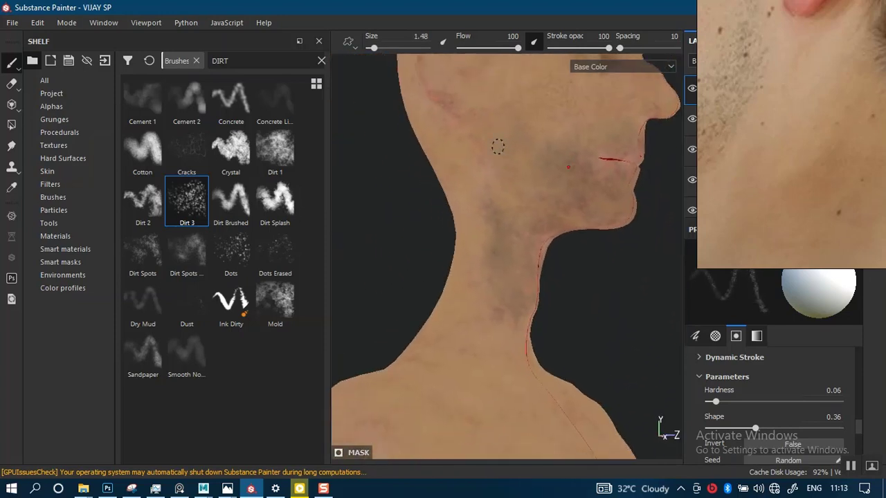
alt+right_drag(497, 147, 480, 231)
alt+middle_drag(480, 231, 470, 202)
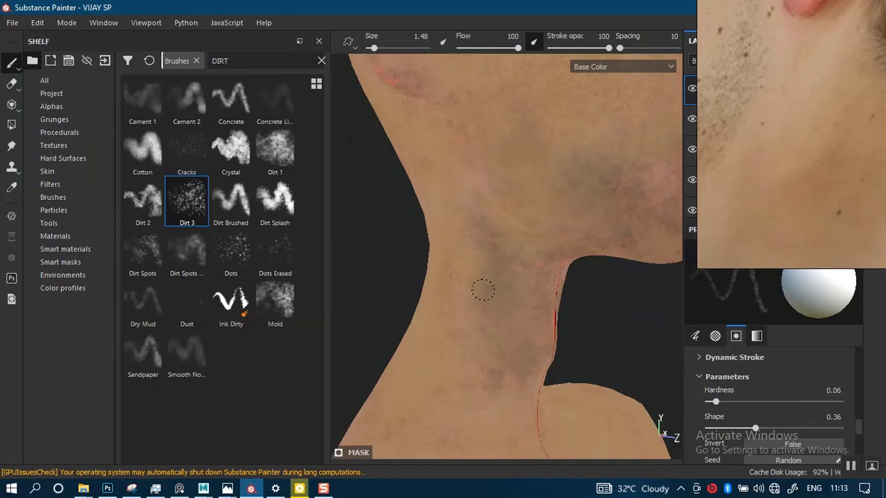
alt+drag(501, 310, 503, 254)
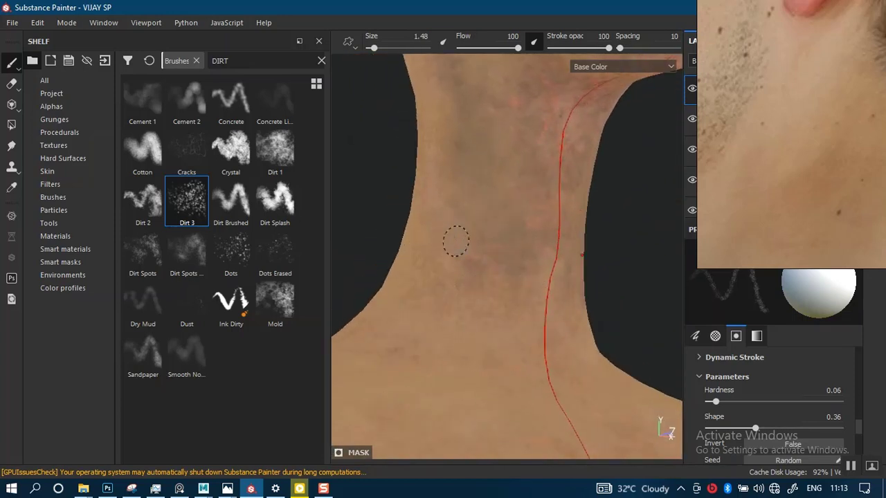
key(m)
alt+right_drag(481, 231, 477, 381)
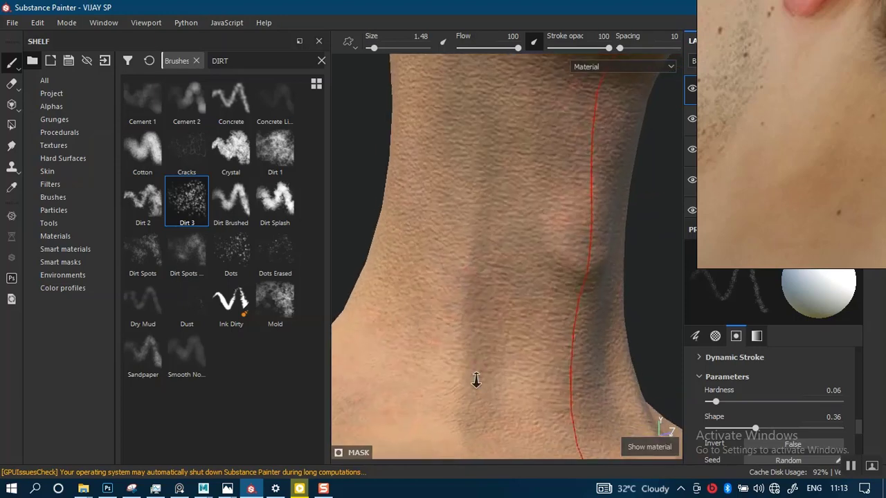
mouse_move(477, 304)
alt+mouse_down()
mouse_move(540, 243)
mouse_move(504, 318)
mouse_move(502, 245)
mouse_move(486, 326)
mouse_move(475, 241)
alt+mouse_up()
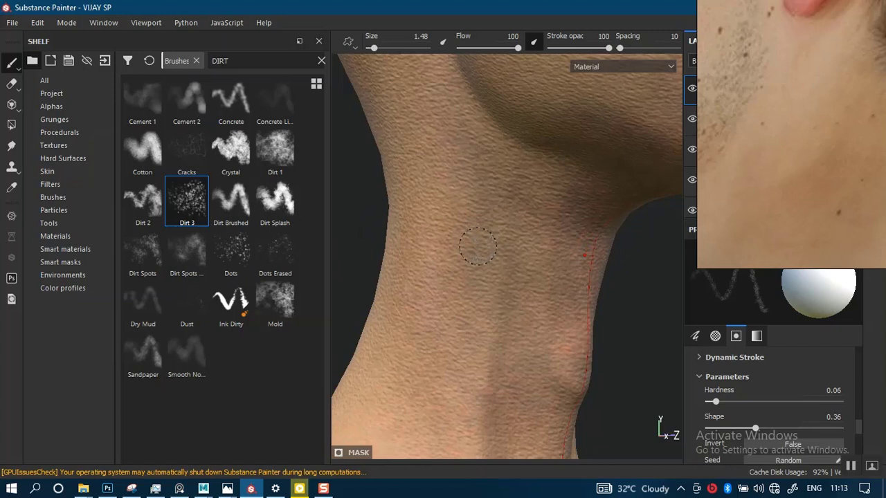
Step: Return to the Base Color display and paint speckles over the lower neck and chest
key(c)
alt+right_drag(479, 279, 511, 178)
alt+middle_drag(484, 316, 477, 238)
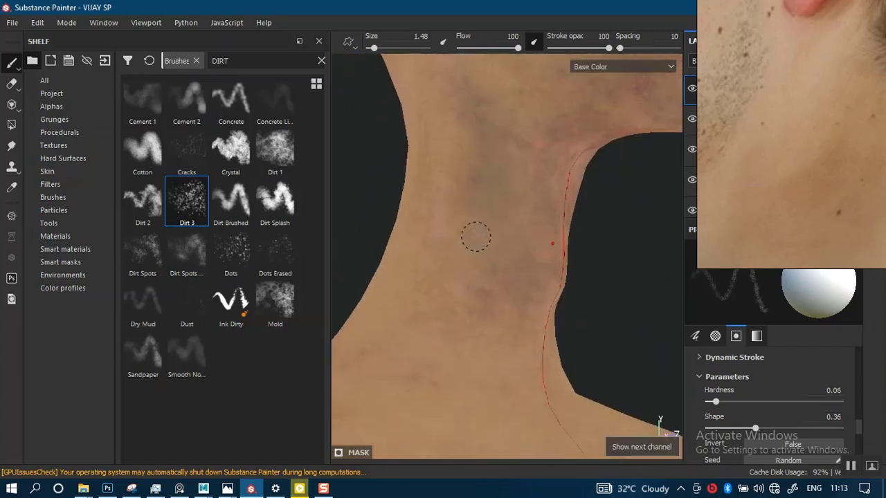
alt+middle_drag(479, 360, 495, 251)
mouse_move(494, 251)
alt+mouse_down()
mouse_move(480, 304)
mouse_move(524, 239)
alt+mouse_up()
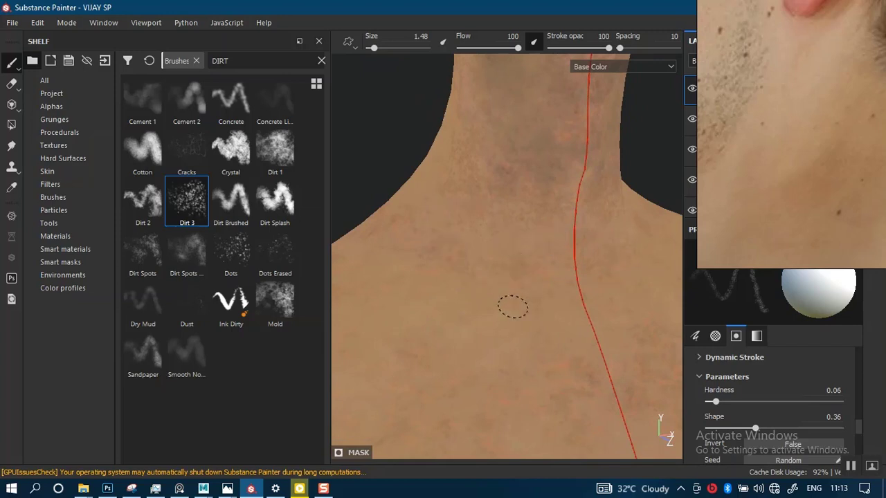
alt+drag(504, 306, 523, 245)
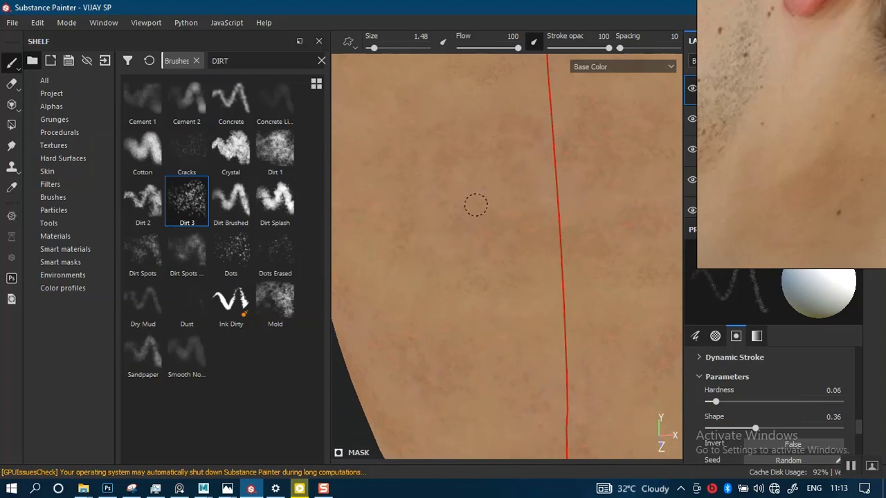
Step: Paint skin speckles from the chest outward across the front of the shoulder and the armpit area
alt+drag(475, 205, 531, 259)
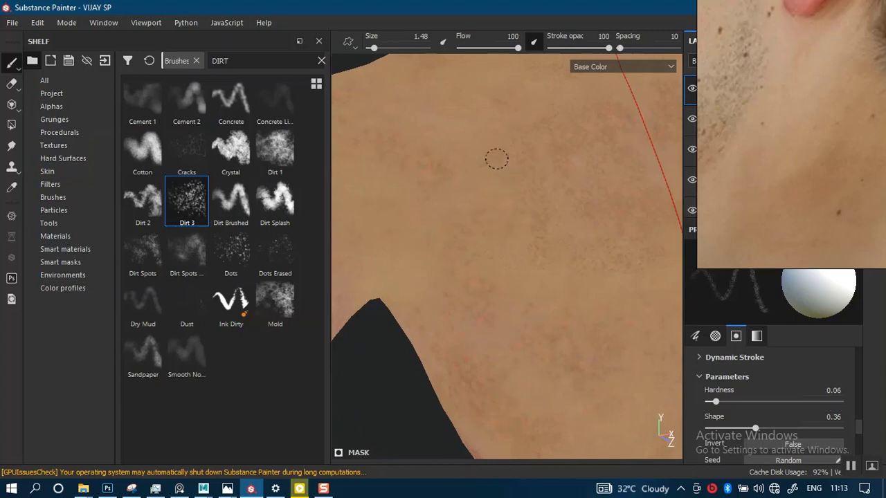
alt+drag(458, 144, 423, 192)
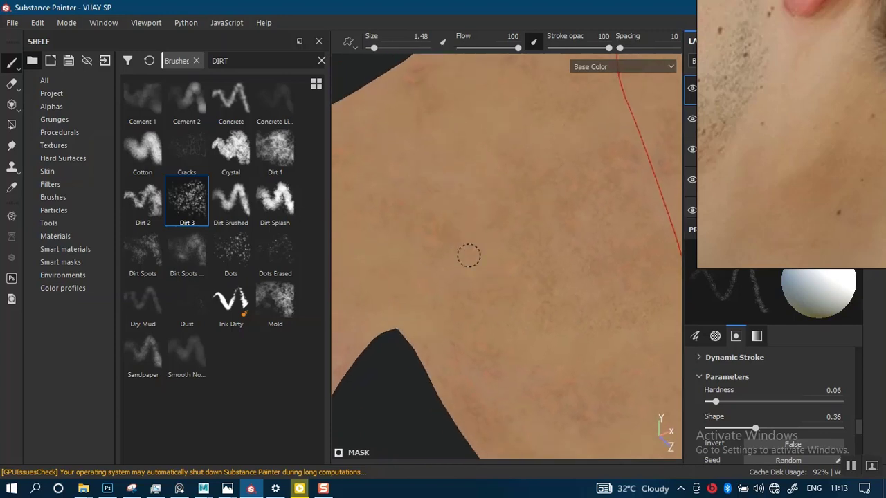
alt+drag(466, 212, 559, 204)
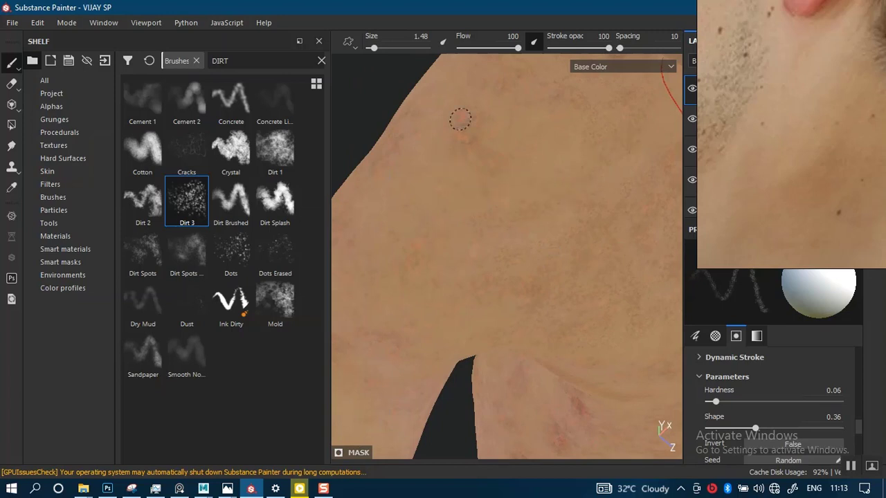
alt+drag(460, 247, 535, 175)
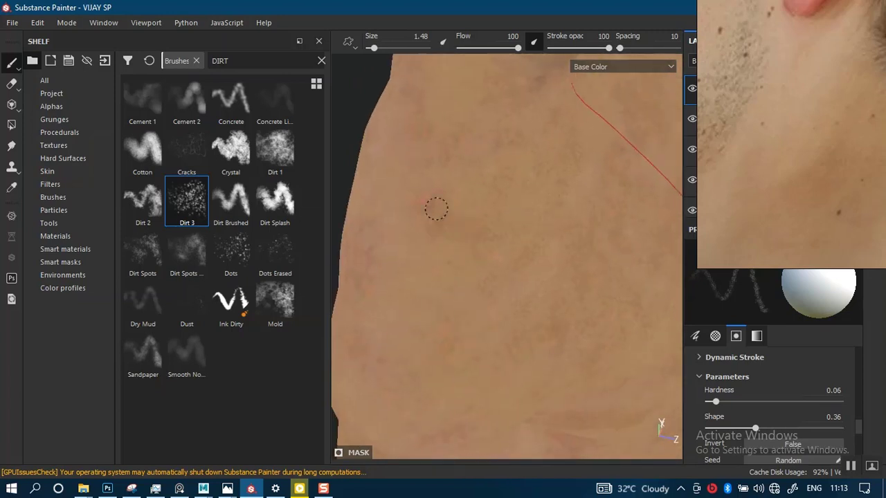
Step: Carry the speckles around the side and back of the neck and over the top of the shoulder
alt+drag(447, 183, 492, 193)
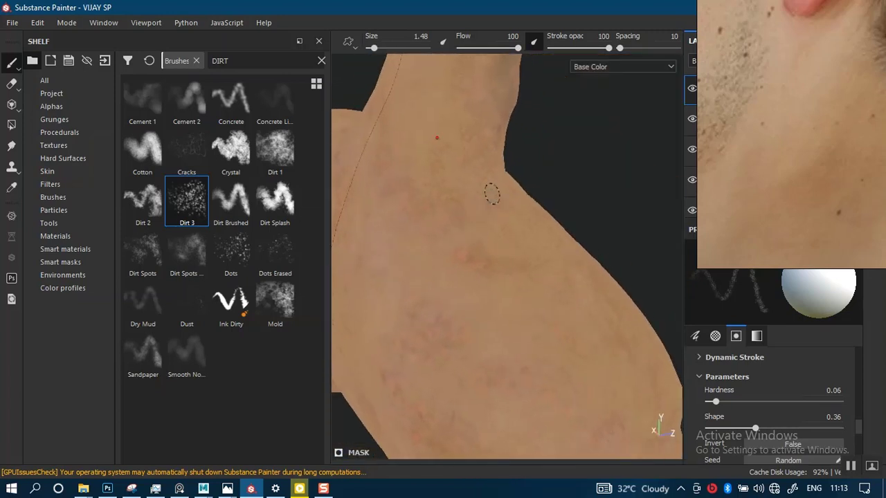
alt+right_drag(492, 194, 483, 263)
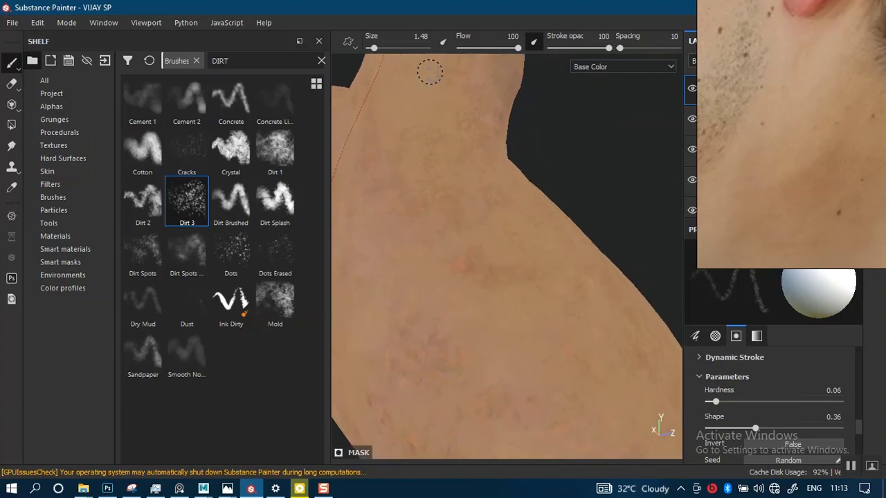
alt+drag(432, 119, 423, 170)
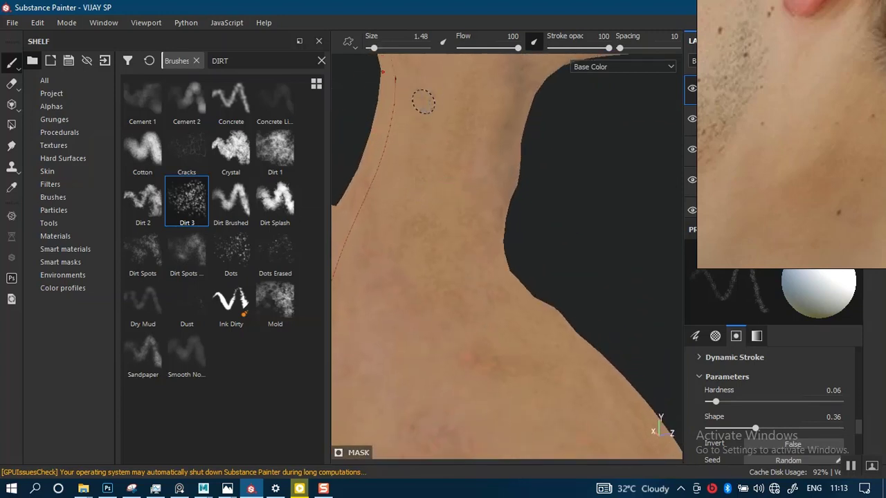
alt+drag(443, 219, 464, 263)
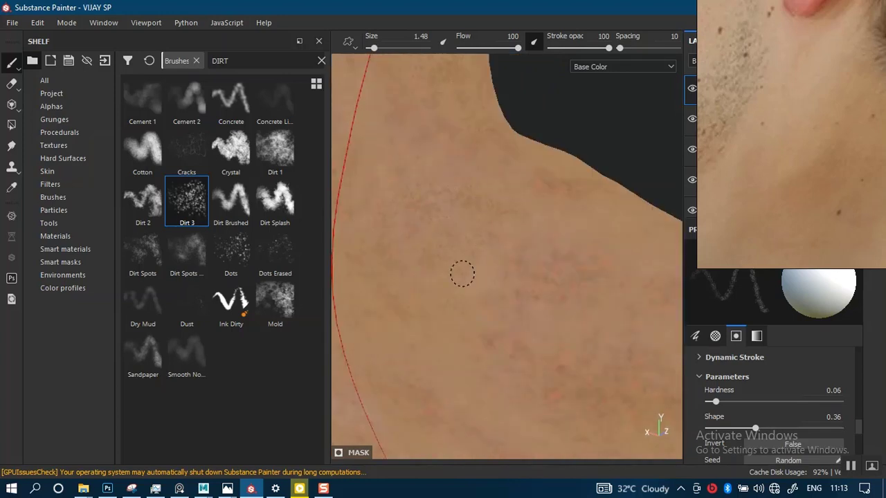
Step: Speckle the upper back, covering the shoulder blade and the skin beside the spine
alt+drag(531, 277, 502, 216)
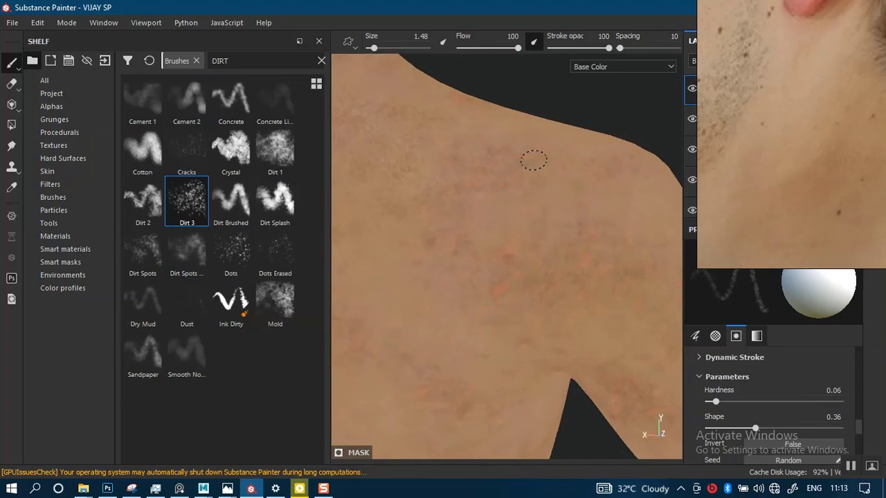
mouse_move(453, 248)
alt+mouse_down()
mouse_move(508, 214)
mouse_move(466, 212)
alt+mouse_up()
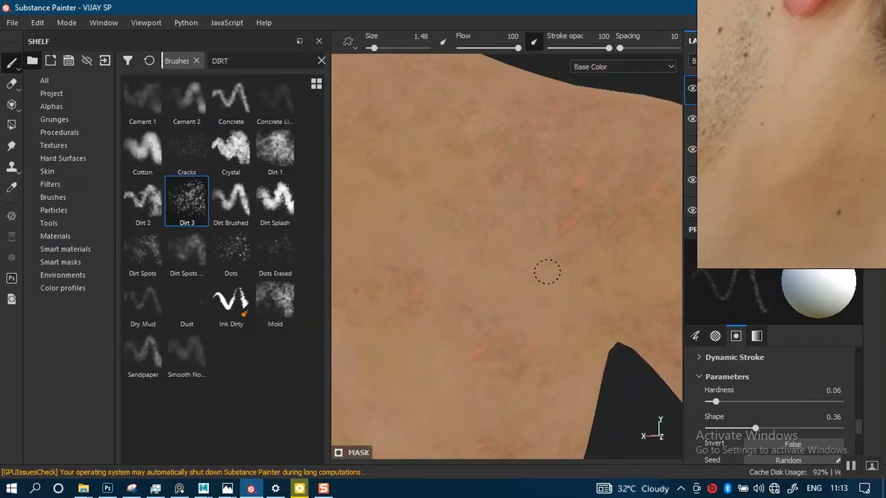
alt+middle_drag(401, 323, 483, 239)
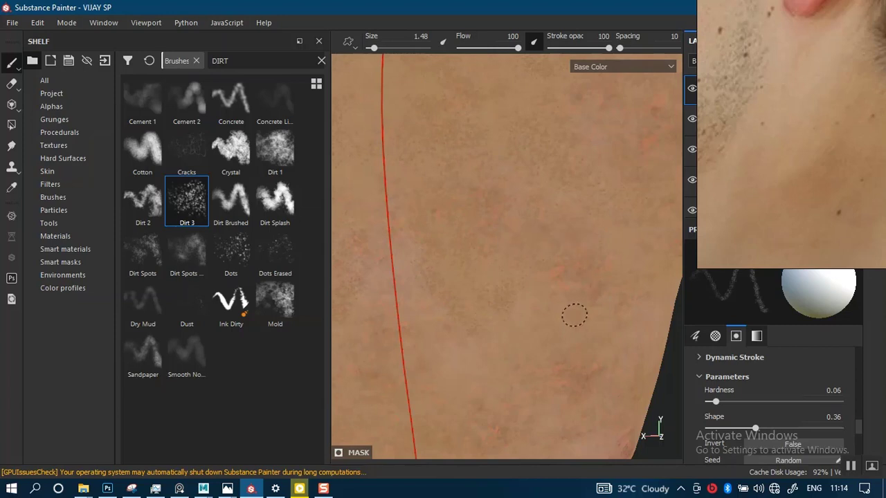
alt+drag(490, 381, 498, 265)
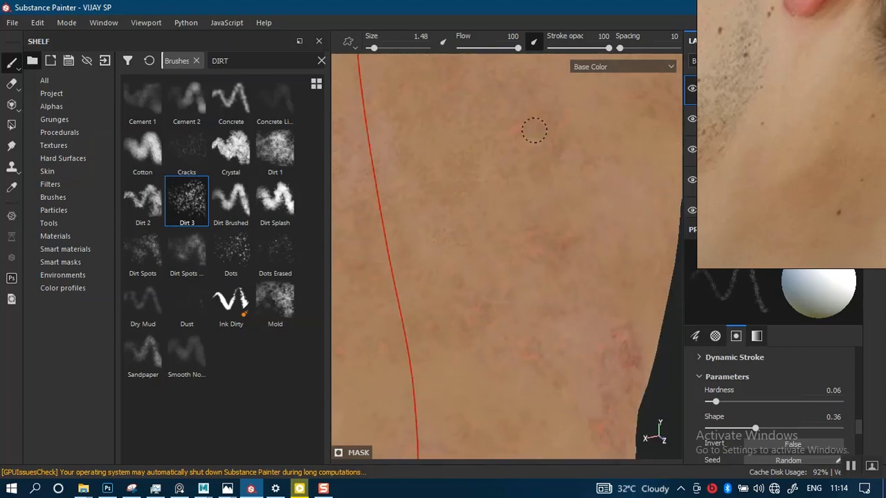
Step: Extend the speckles over the side of the back and the flank below the armpit
alt+drag(573, 89, 519, 221)
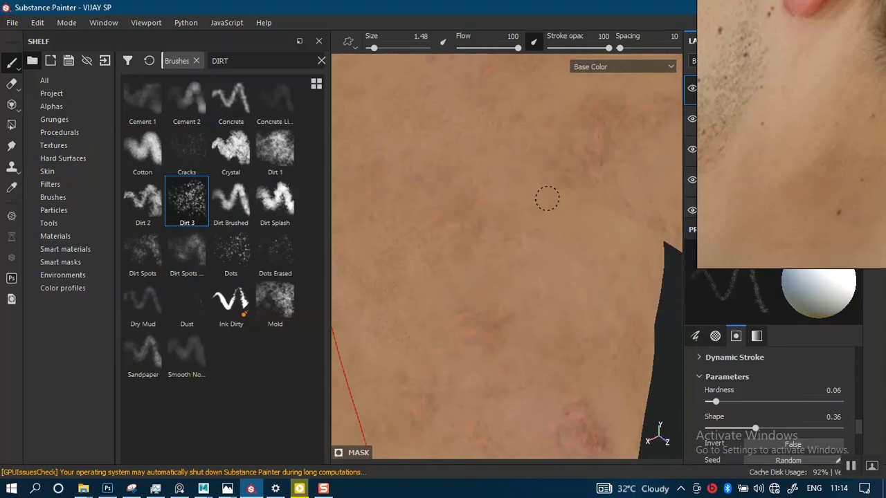
alt+drag(506, 308, 529, 153)
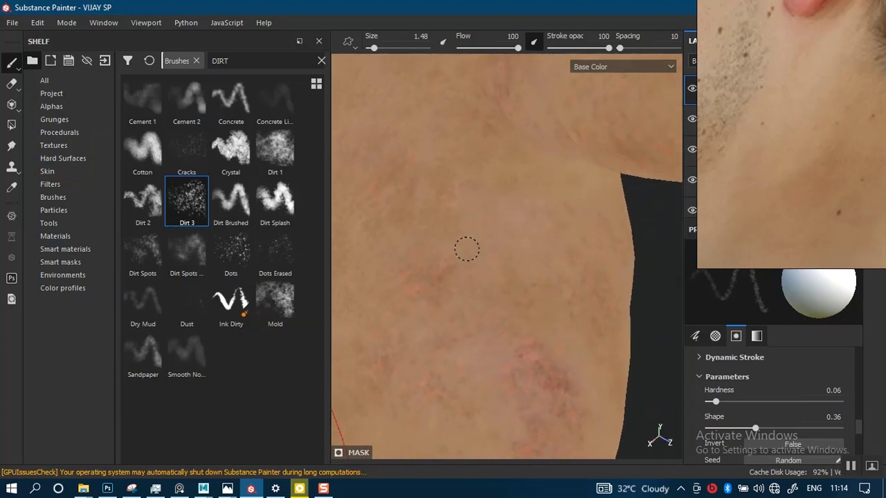
mouse_move(478, 320)
alt+mouse_down()
mouse_move(506, 208)
mouse_move(516, 245)
alt+mouse_up()
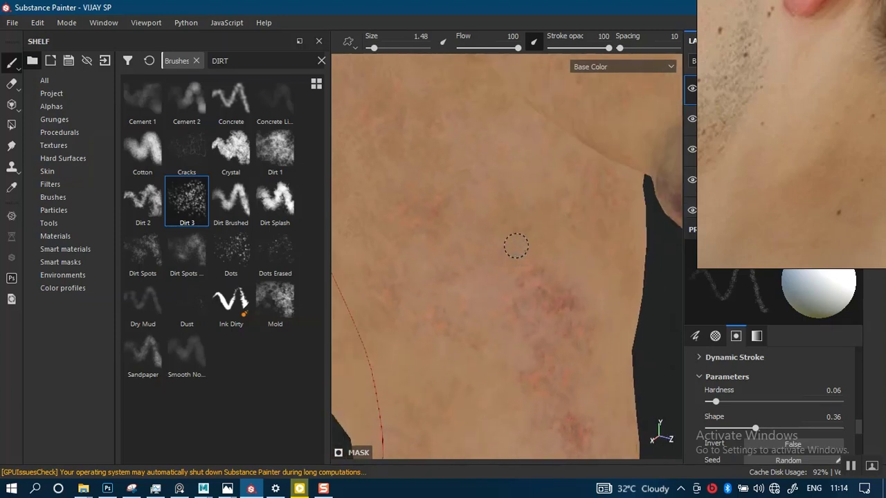
alt+drag(450, 251, 518, 249)
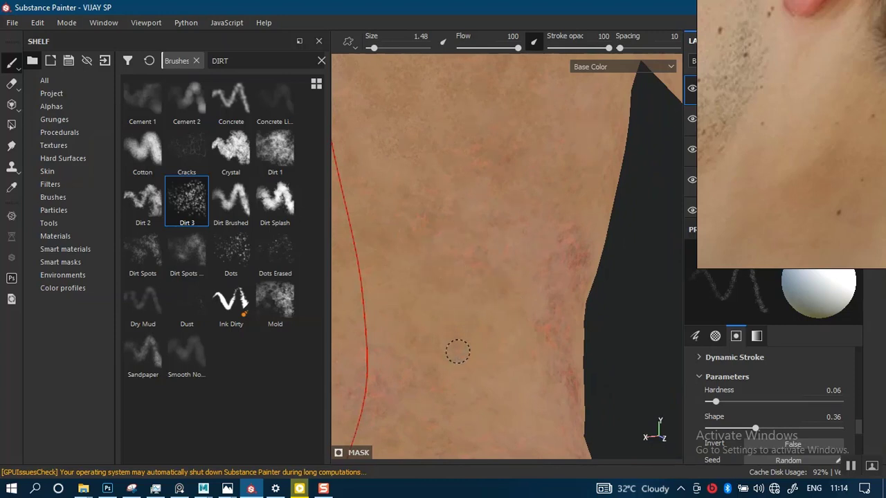
Step: Spread the speckles over the lower back, the side of the waist, the hip and the buttock
alt+drag(458, 352, 469, 294)
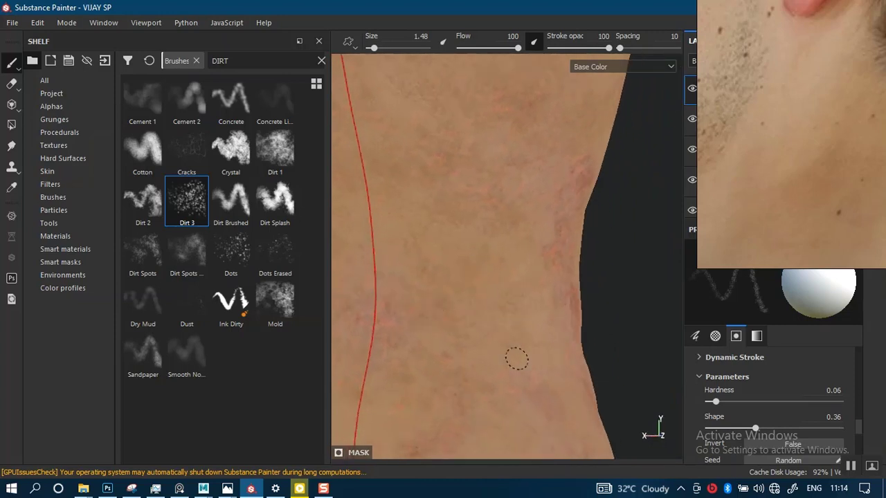
alt+drag(436, 369, 510, 283)
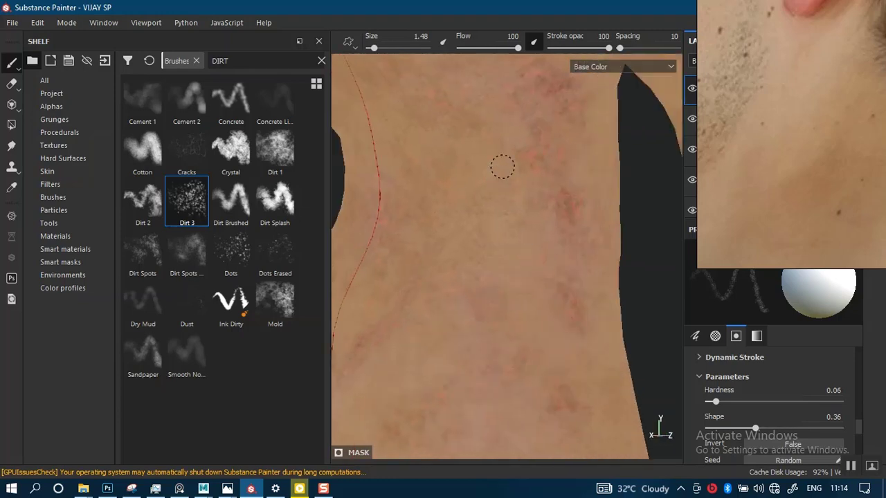
mouse_move(412, 272)
alt+mouse_down()
mouse_move(474, 324)
mouse_move(508, 273)
alt+mouse_up()
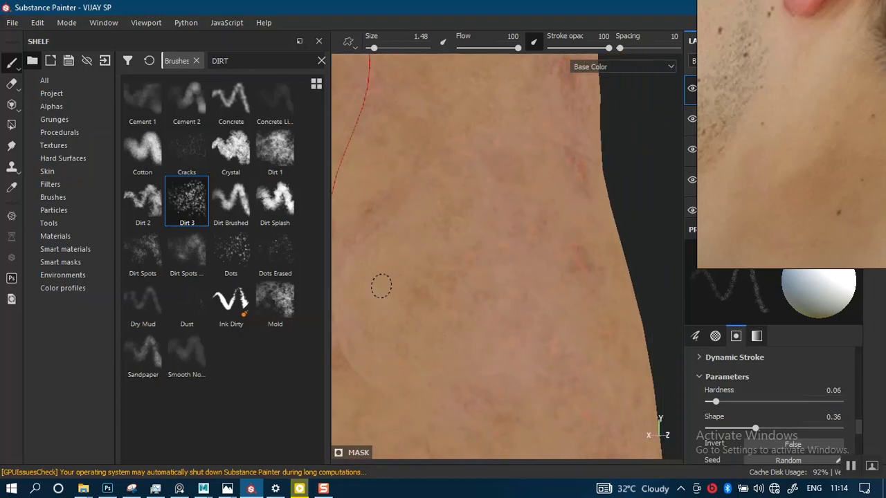
mouse_move(490, 267)
alt+mouse_down()
mouse_move(458, 233)
mouse_move(458, 304)
mouse_move(512, 272)
mouse_move(492, 250)
mouse_move(469, 277)
alt+mouse_up()
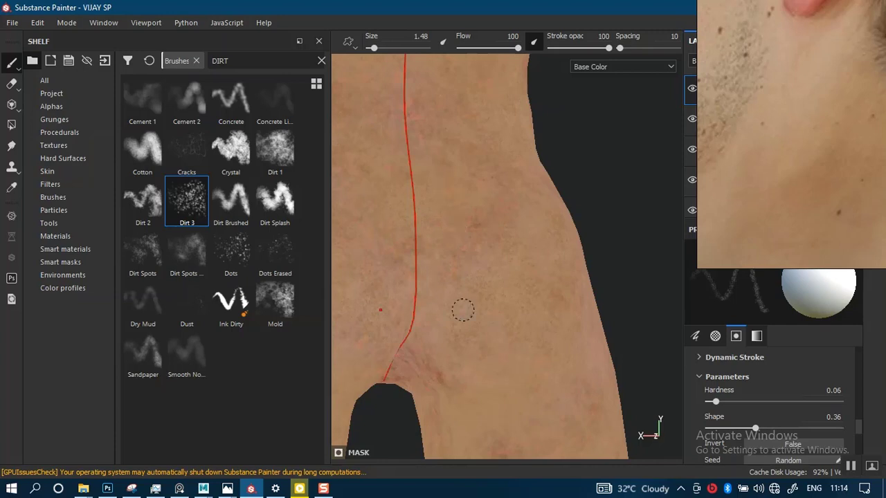
alt+drag(463, 310, 546, 348)
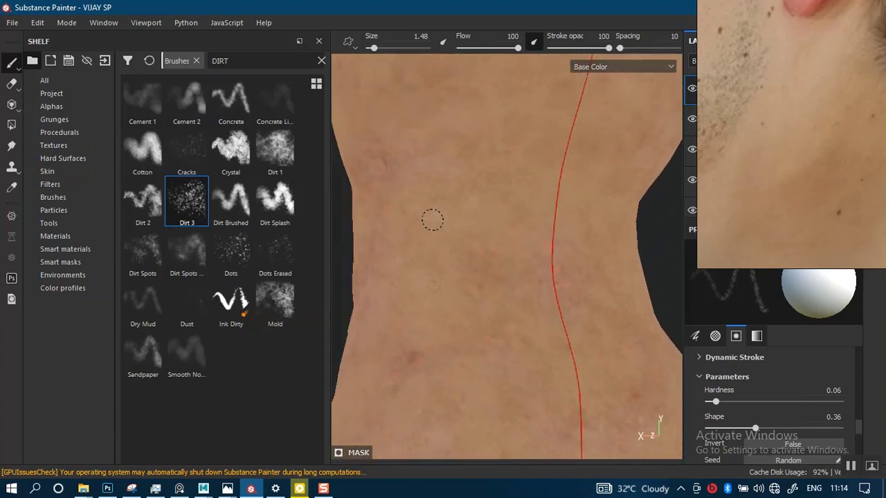
Step: Speckle the front of the torso from the lower chest over the abdomen and waist to the lower belly
mouse_move(436, 381)
alt+mouse_down()
mouse_move(506, 237)
mouse_move(475, 344)
mouse_move(474, 383)
mouse_move(530, 335)
mouse_move(556, 283)
mouse_move(524, 286)
mouse_move(612, 181)
mouse_move(476, 376)
mouse_move(579, 291)
mouse_move(492, 337)
mouse_move(595, 184)
mouse_move(535, 341)
mouse_move(543, 229)
mouse_move(572, 295)
mouse_move(639, 251)
mouse_move(597, 221)
mouse_move(617, 265)
mouse_move(582, 277)
mouse_move(559, 256)
alt+mouse_up()
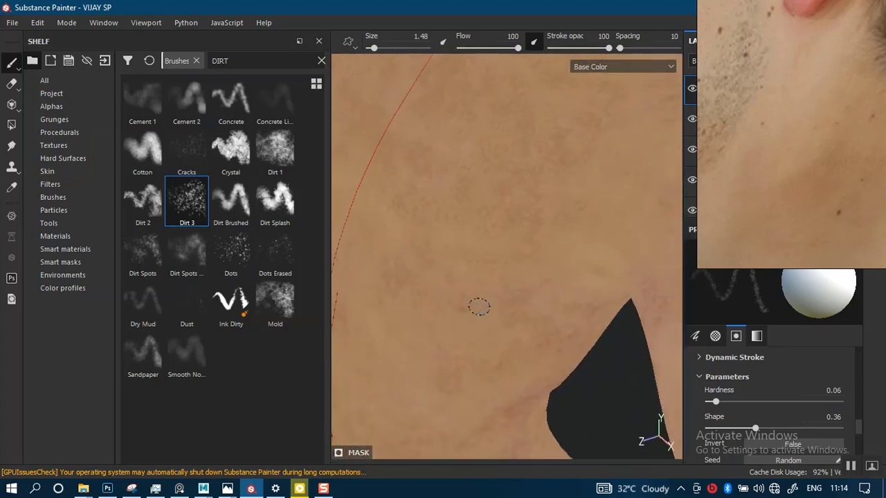
mouse_move(546, 297)
alt+mouse_down()
mouse_move(586, 238)
mouse_move(469, 269)
alt+mouse_up()
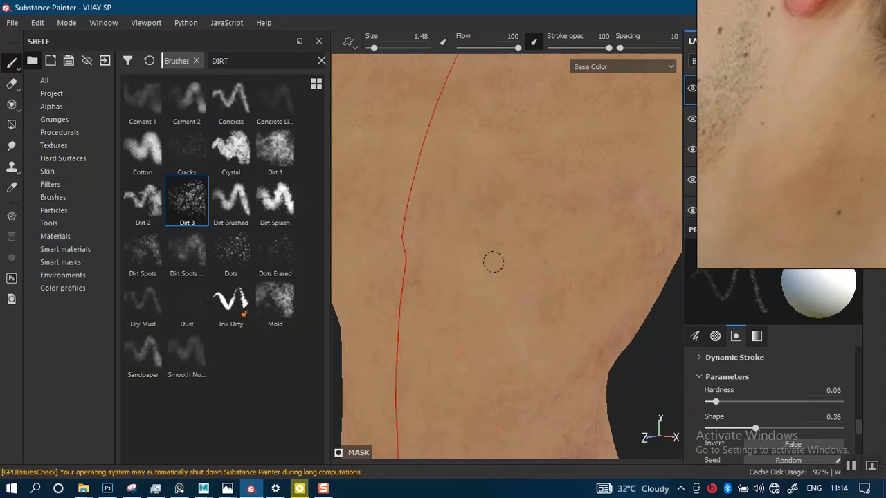
alt+drag(491, 297, 430, 315)
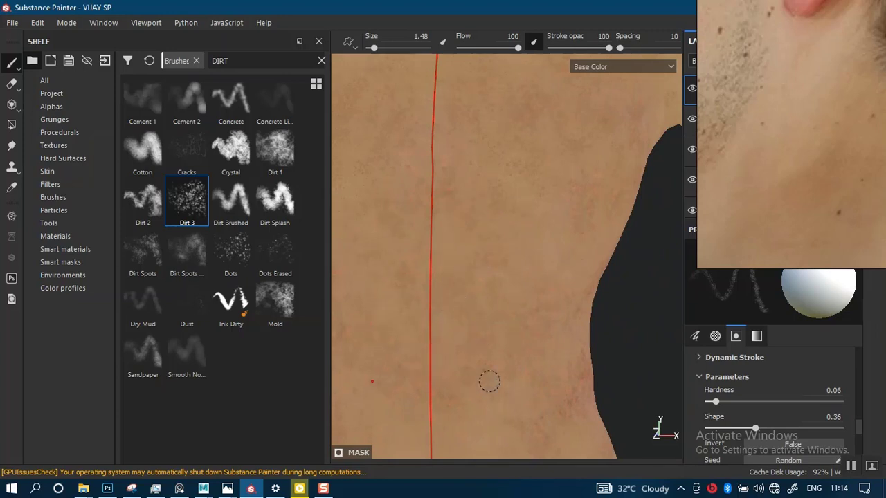
alt+drag(515, 236, 513, 209)
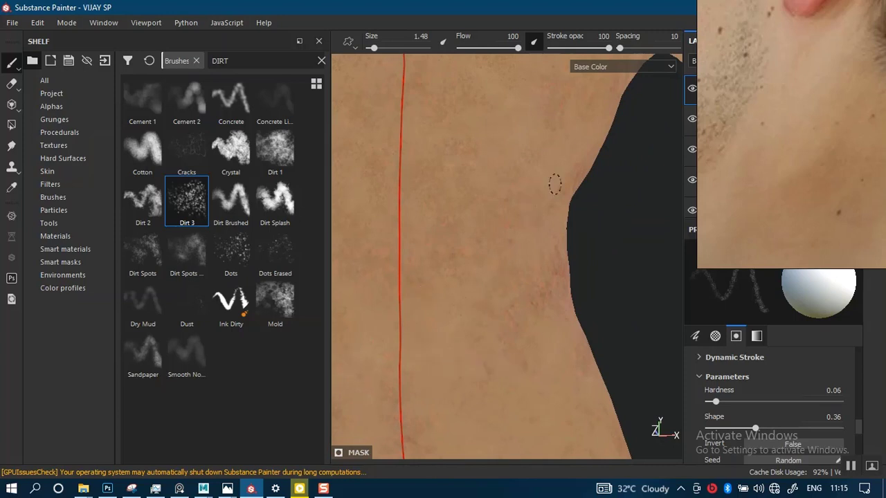
alt+drag(554, 184, 550, 277)
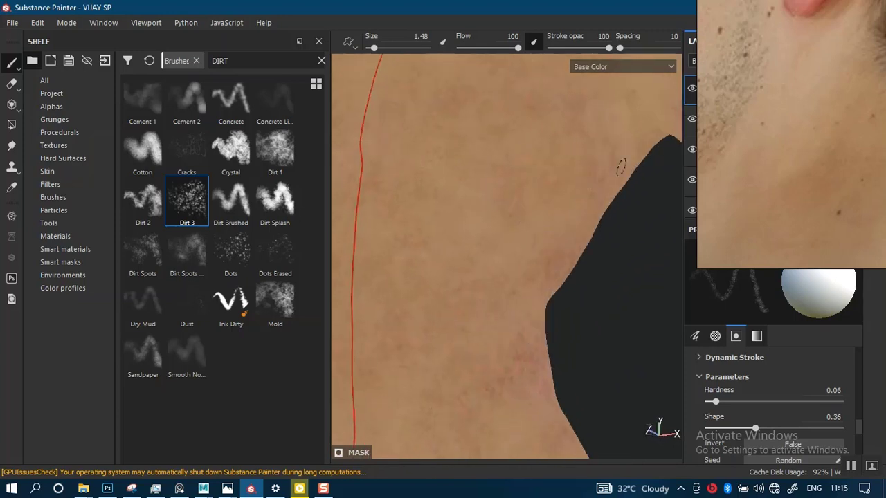
mouse_move(519, 357)
alt+mouse_down()
mouse_move(528, 320)
mouse_move(555, 309)
alt+mouse_up()
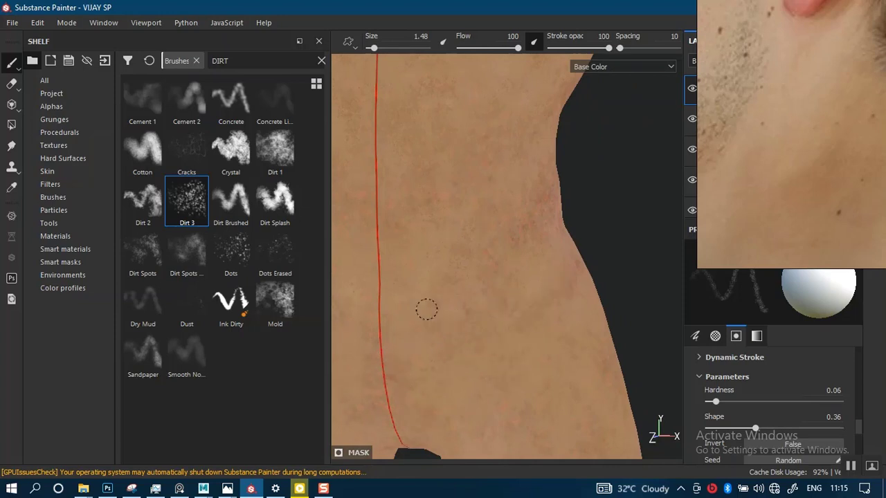
Step: Paint speckles over the front of the shoulder and along the upper and inner arm
alt+drag(593, 286, 498, 297)
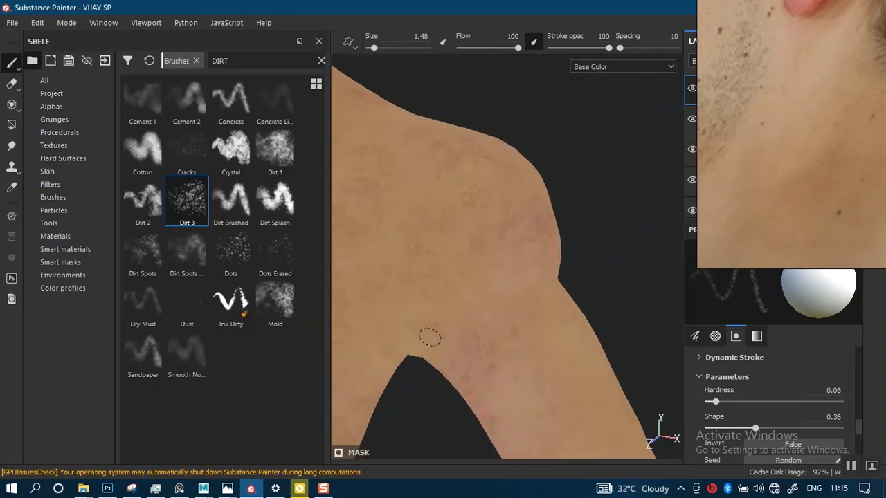
alt+drag(503, 233, 512, 234)
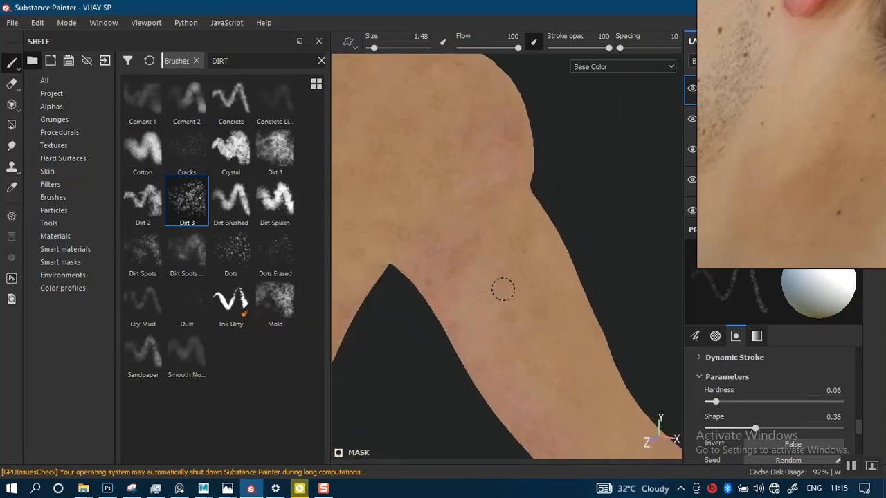
alt+drag(521, 376, 463, 247)
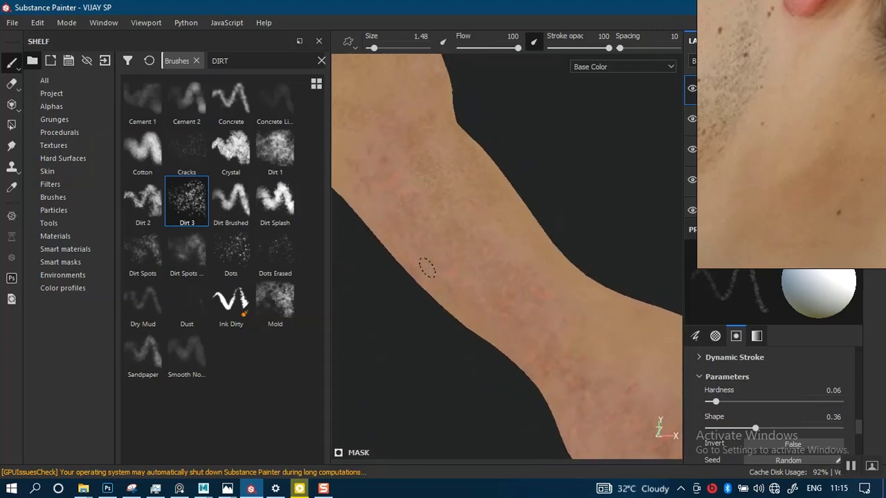
mouse_move(380, 195)
alt+mouse_down()
mouse_move(536, 259)
mouse_move(484, 179)
alt+mouse_up()
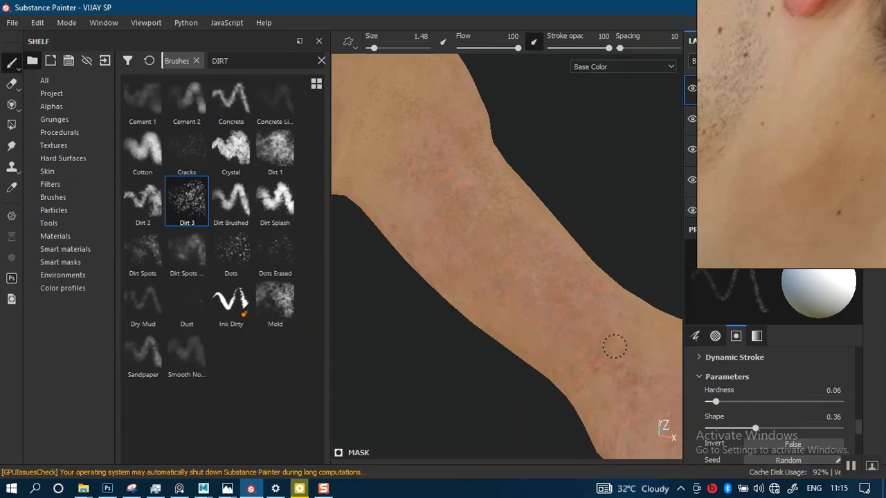
Step: Continue the speckles around the elbow and along the forearm toward the wrist
mouse_move(538, 224)
alt+mouse_down()
mouse_move(560, 289)
mouse_move(542, 217)
alt+mouse_up()
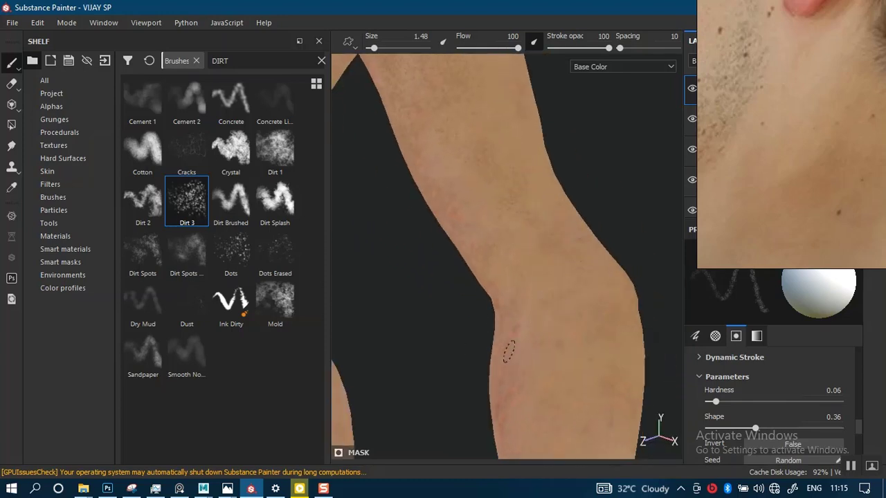
alt+drag(606, 312, 532, 202)
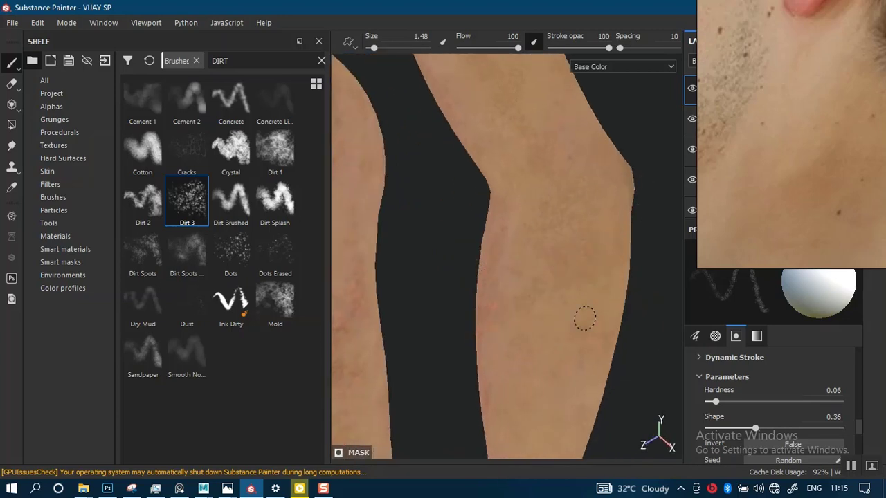
alt+drag(477, 254, 507, 227)
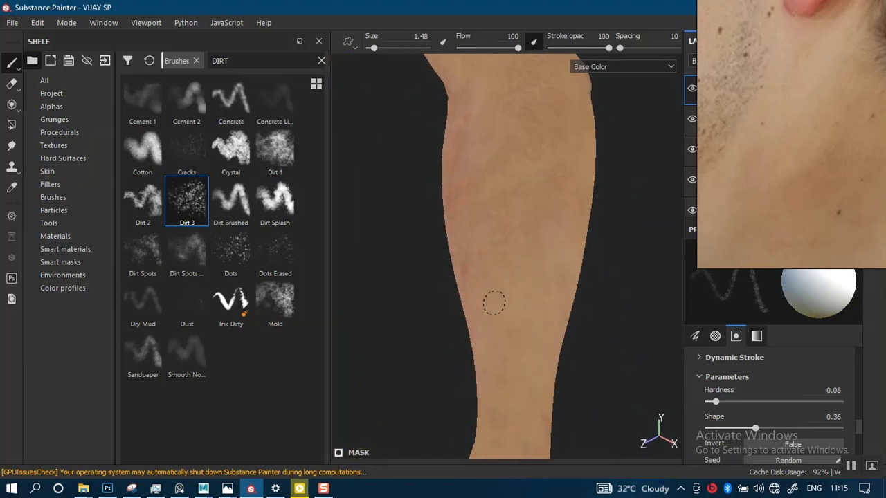
alt+drag(512, 349, 524, 229)
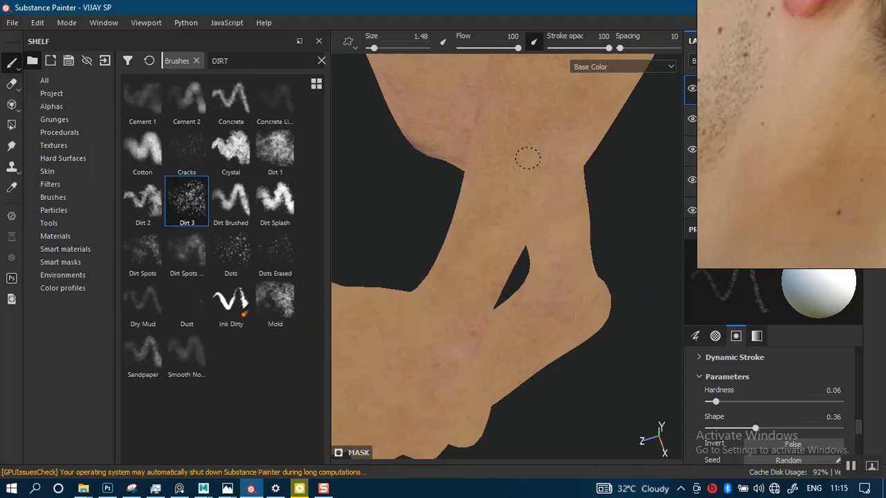
Step: Speckle the remaining side of the forearm with Dirt 3, working from the wrist up to the elbow
alt+drag(527, 158, 524, 229)
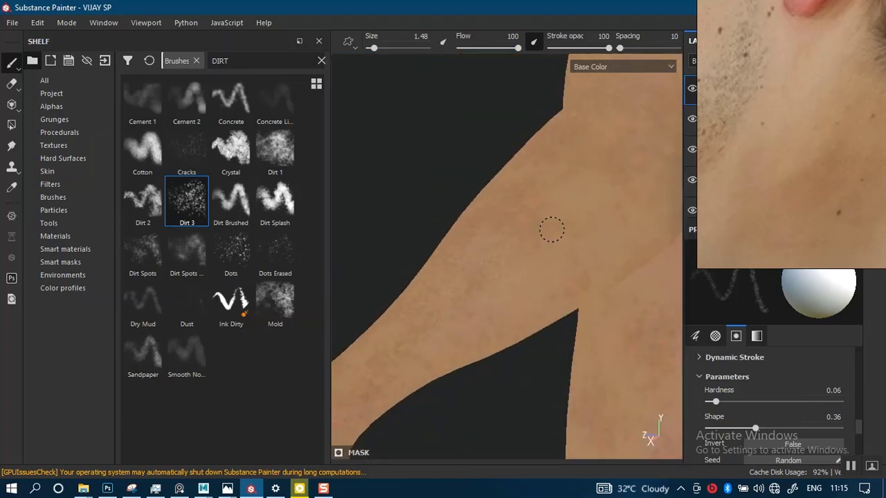
alt+drag(456, 314, 372, 352)
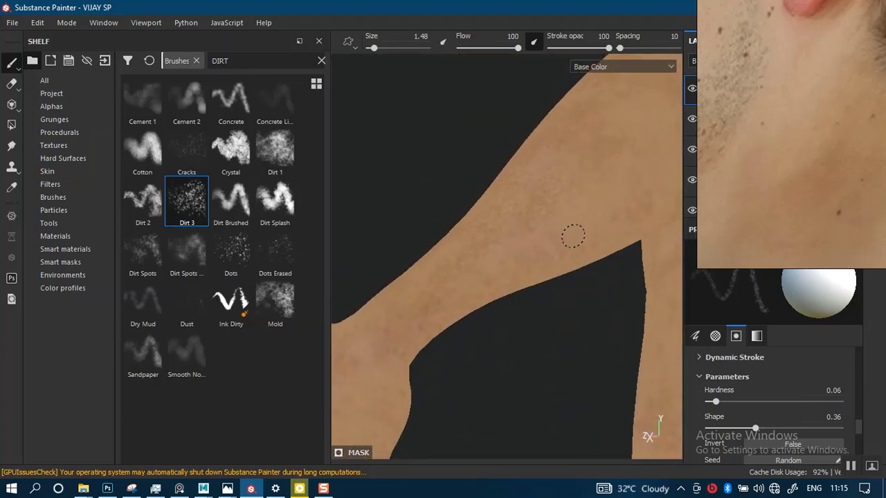
alt+drag(489, 253, 442, 234)
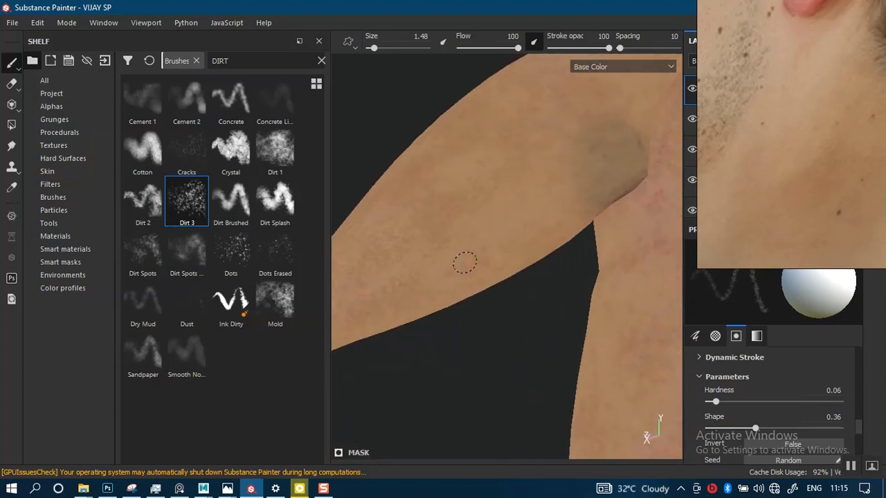
alt+drag(465, 262, 483, 239)
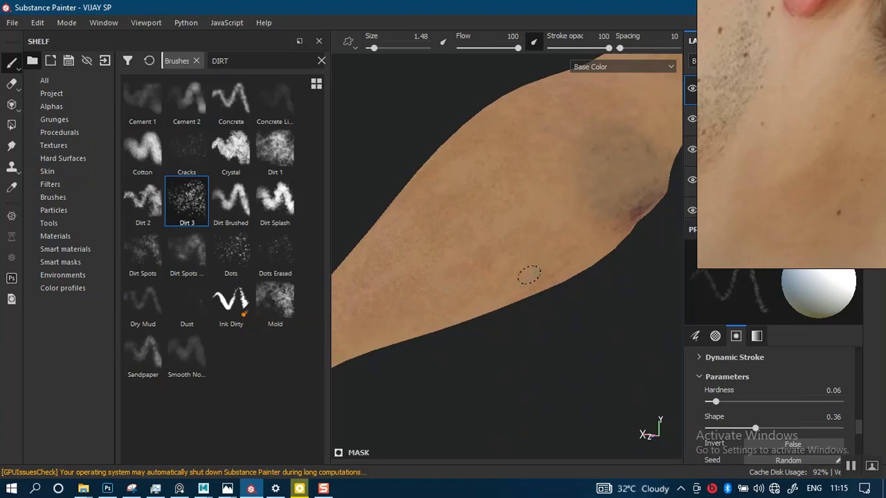
Step: Paint speckles over the skin surrounding the bruised back of the elbow
alt+middle_drag(603, 167, 516, 249)
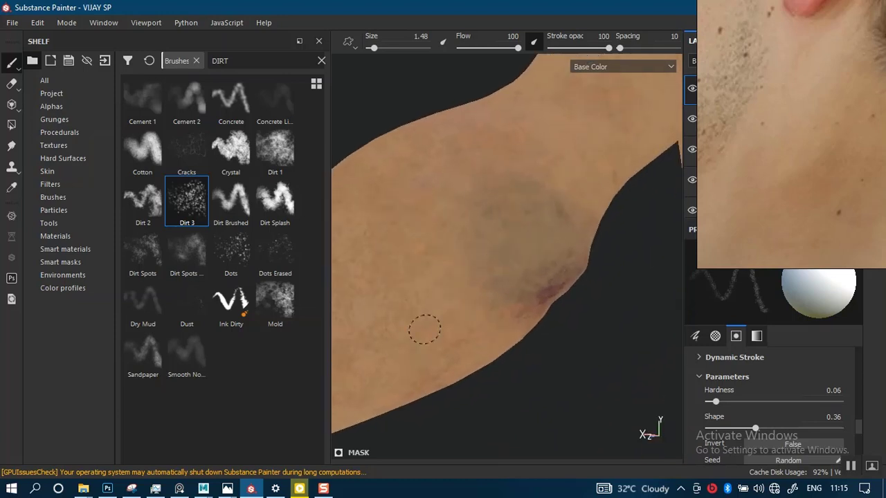
alt+middle_drag(493, 335, 536, 181)
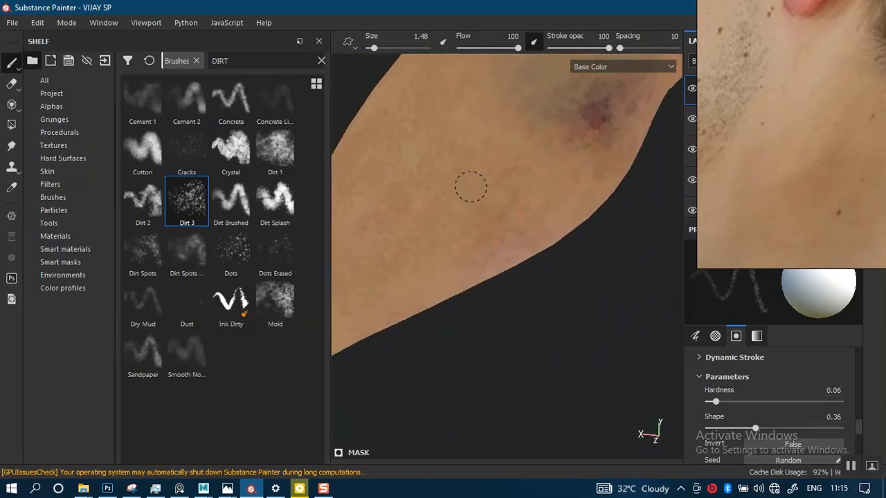
alt+middle_drag(511, 219, 450, 340)
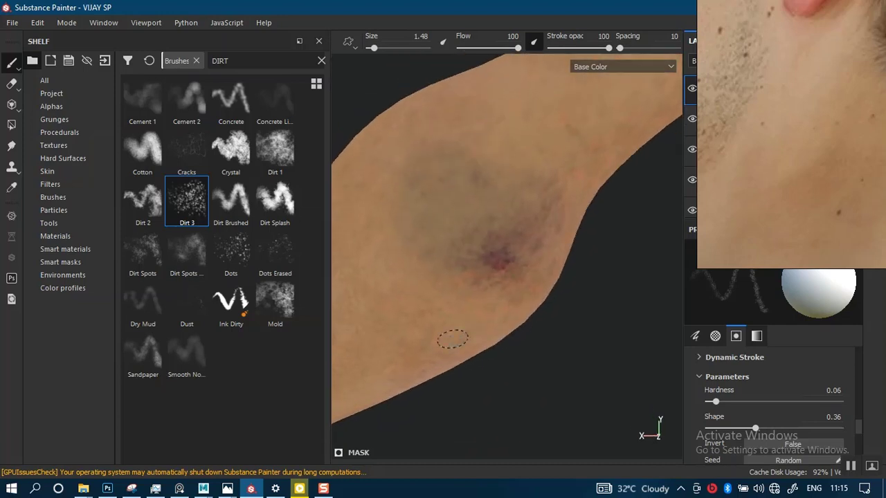
mouse_move(523, 141)
alt+middle_down()
mouse_move(512, 258)
mouse_move(504, 258)
alt+middle_up()
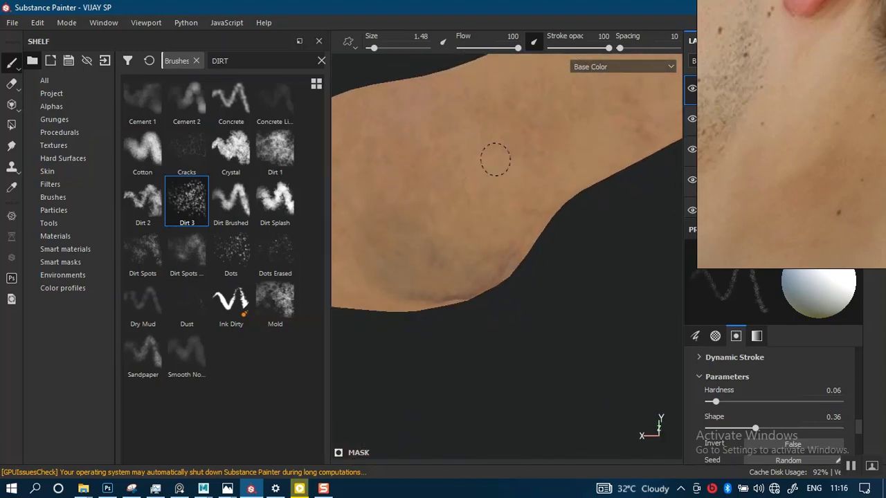
Step: Spread the speckles along the back of the upper arm from the elbow toward the armpit
alt+middle_drag(557, 195, 461, 267)
alt+drag(512, 125, 520, 170)
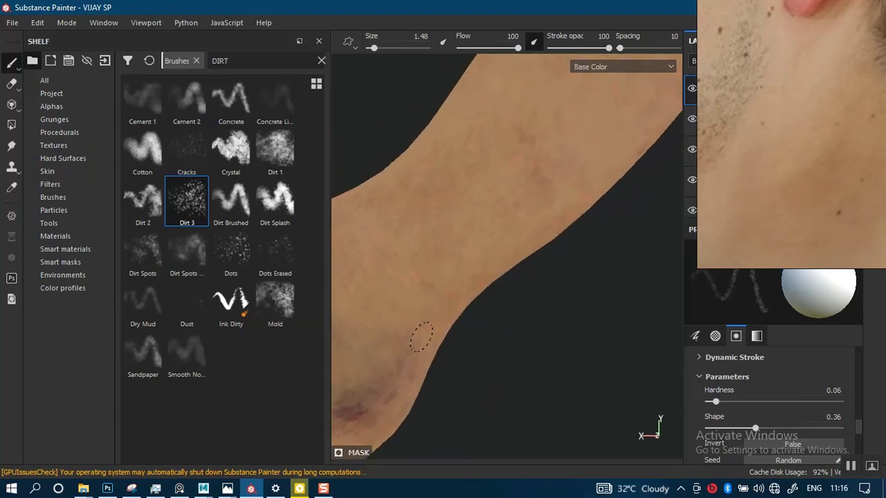
alt+middle_drag(472, 204, 439, 231)
mouse_move(609, 152)
alt+middle_down()
mouse_move(508, 201)
mouse_move(528, 295)
alt+middle_up()
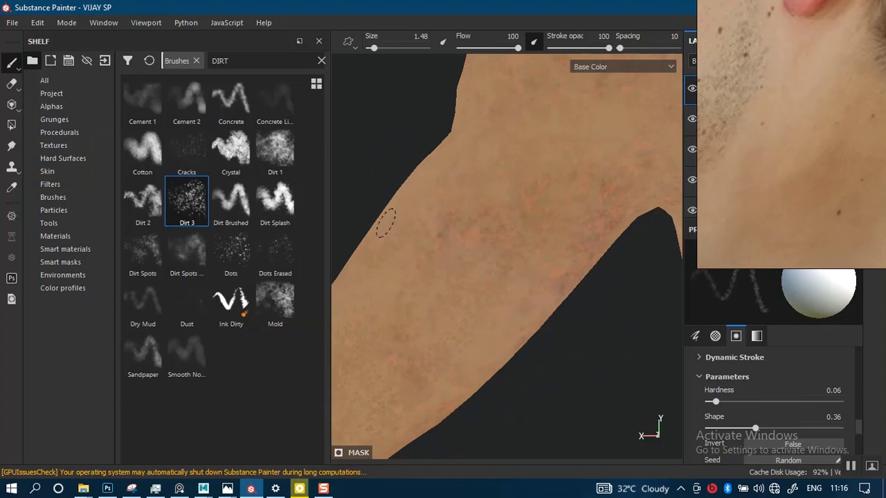
Step: Continue the speckles behind the armpit and across the shoulder blade to the middle of the upper back
alt+middle_drag(530, 190, 445, 255)
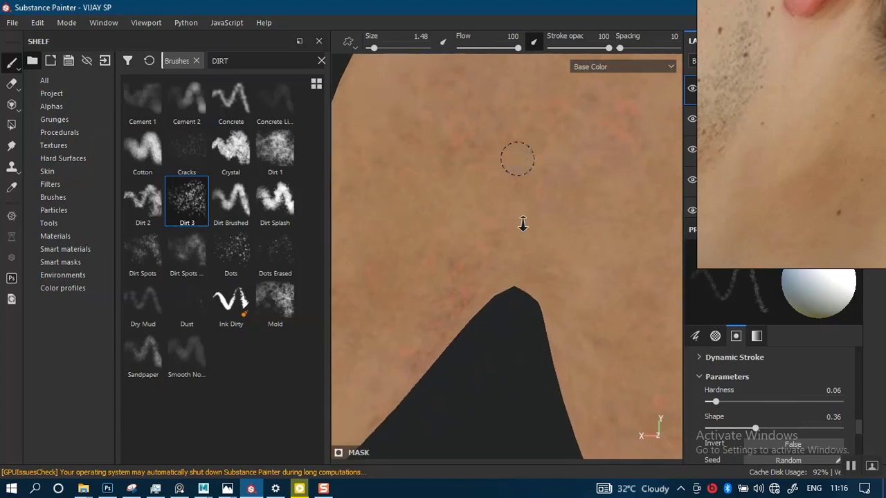
mouse_move(517, 157)
alt+middle_down()
mouse_move(559, 131)
mouse_move(503, 285)
mouse_move(546, 203)
mouse_move(519, 173)
alt+middle_up()
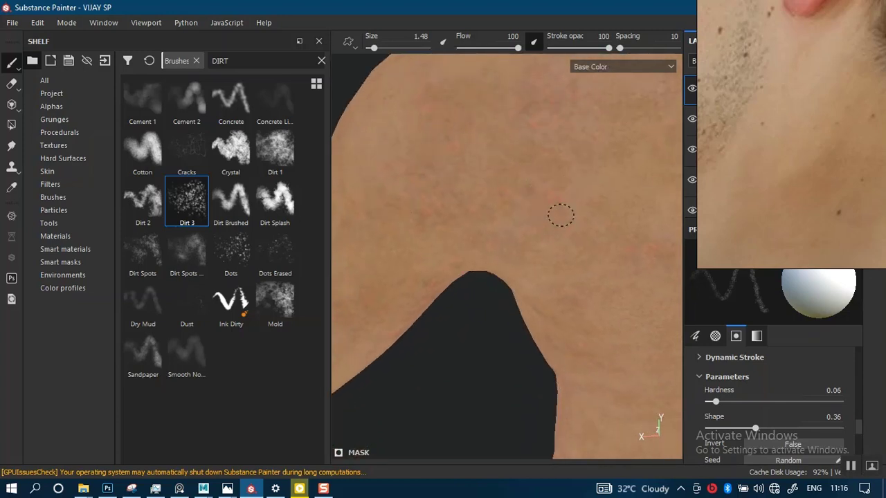
alt+middle_drag(560, 216, 358, 241)
alt+drag(358, 241, 360, 275)
alt+middle_drag(509, 243, 579, 198)
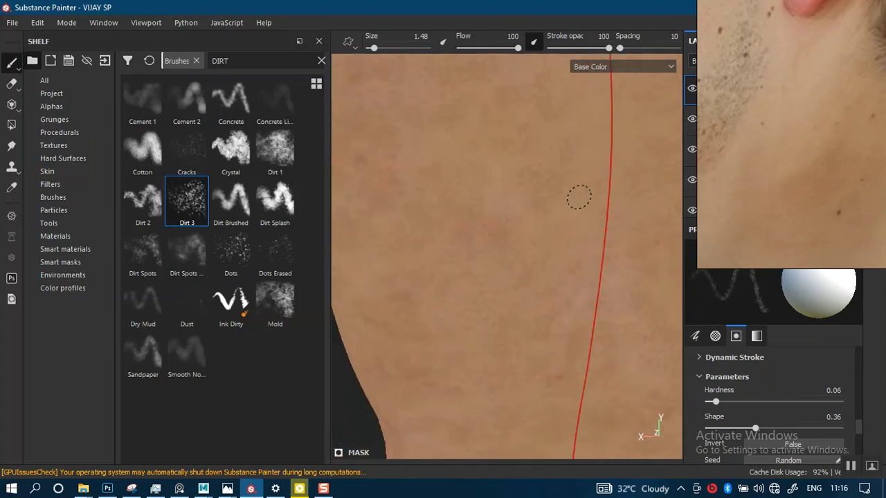
Step: Apply speckles to the hand, covering its broad surface and the bases of the thumb and fingers
scroll(526, 361, down, 5)
alt+middle_drag(447, 342, 492, 144)
alt+drag(492, 207, 605, 226)
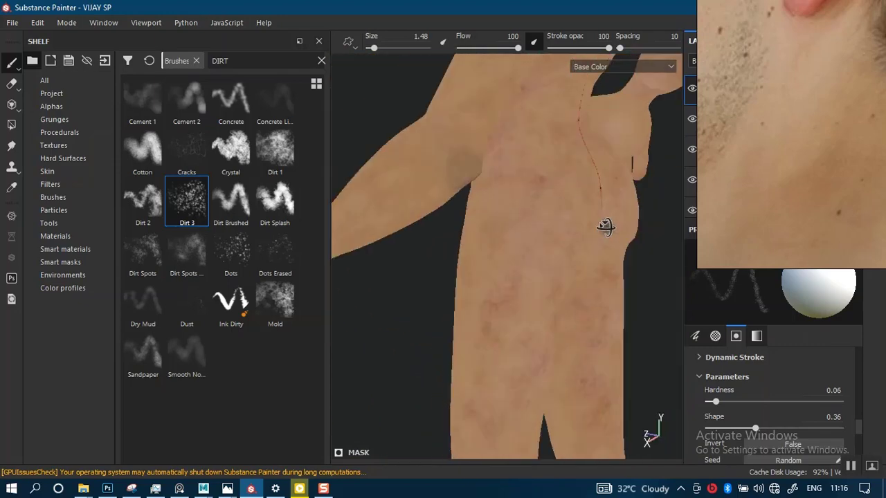
alt+drag(443, 228, 488, 122)
alt+right_drag(488, 122, 440, 256)
alt+middle_drag(441, 256, 494, 170)
alt+right_drag(495, 207, 515, 339)
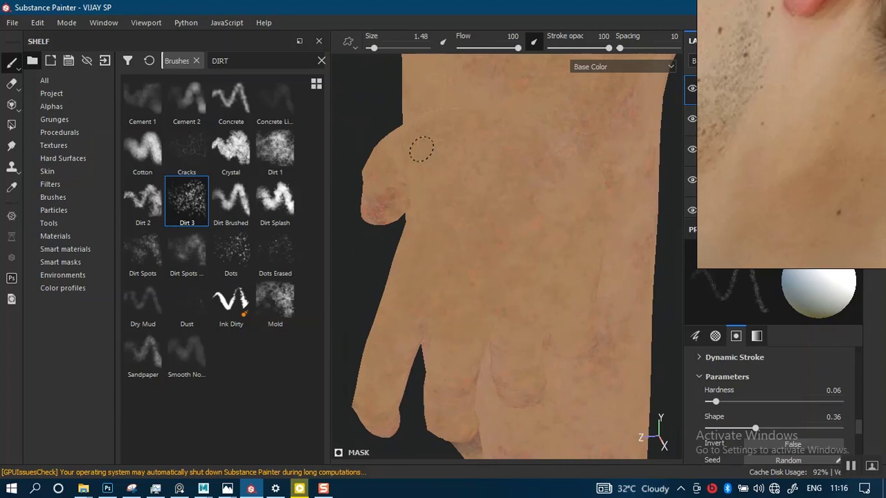
alt+drag(421, 149, 459, 276)
alt+right_drag(458, 277, 475, 403)
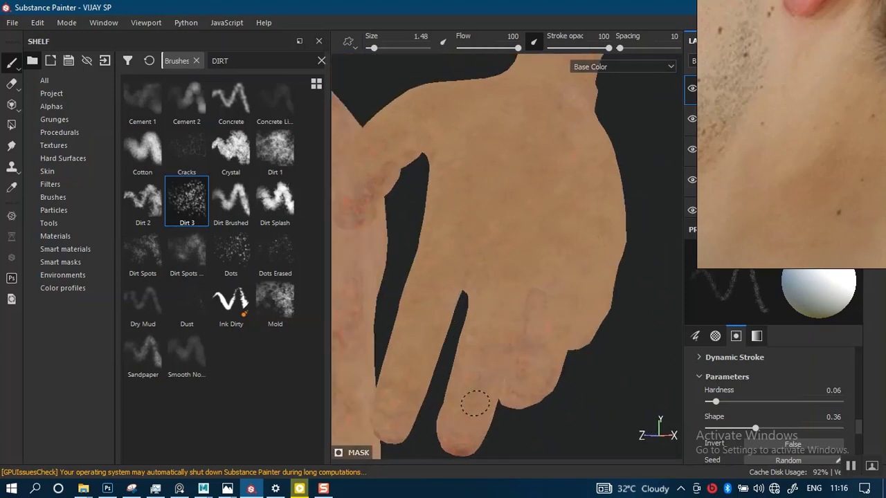
Step: Extend the speckles around the wrist, thumb, outer edge of the hand and individual fingers
alt+drag(574, 319, 509, 199)
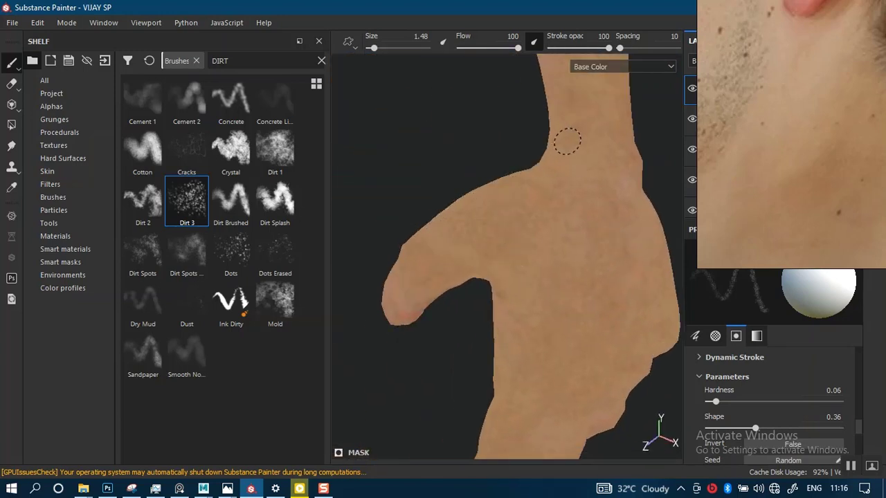
alt+drag(535, 355, 499, 231)
alt+right_drag(498, 232, 545, 223)
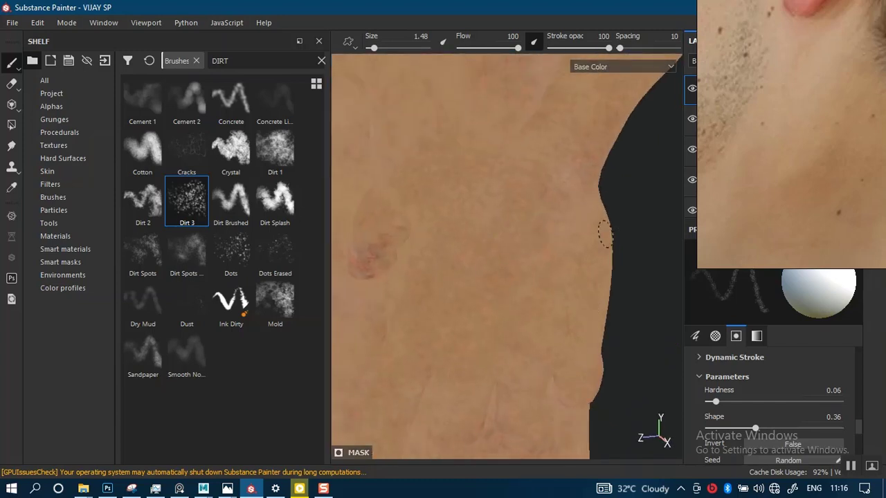
mouse_move(561, 282)
alt+mouse_down()
mouse_move(519, 231)
mouse_move(533, 278)
mouse_move(572, 265)
alt+mouse_up()
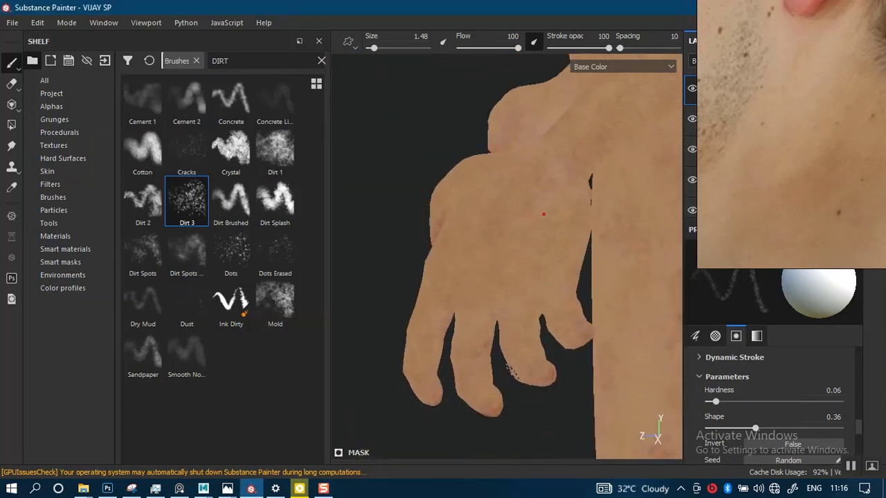
alt+drag(509, 321, 540, 207)
alt+middle_drag(539, 207, 573, 195)
alt+drag(573, 195, 550, 222)
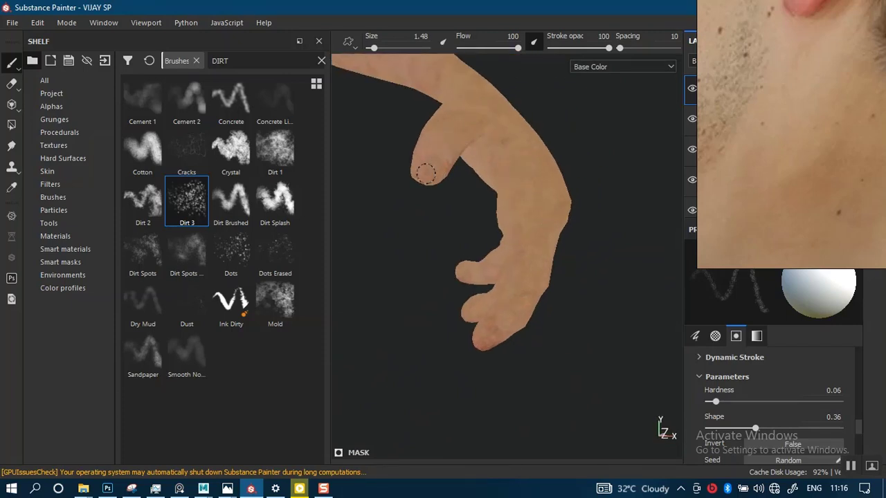
Step: Speckle the front and side of the thigh from below the crotch toward the knee
mouse_move(424, 194)
alt+mouse_down()
mouse_move(490, 259)
mouse_move(497, 204)
mouse_move(522, 233)
mouse_move(514, 137)
alt+mouse_up()
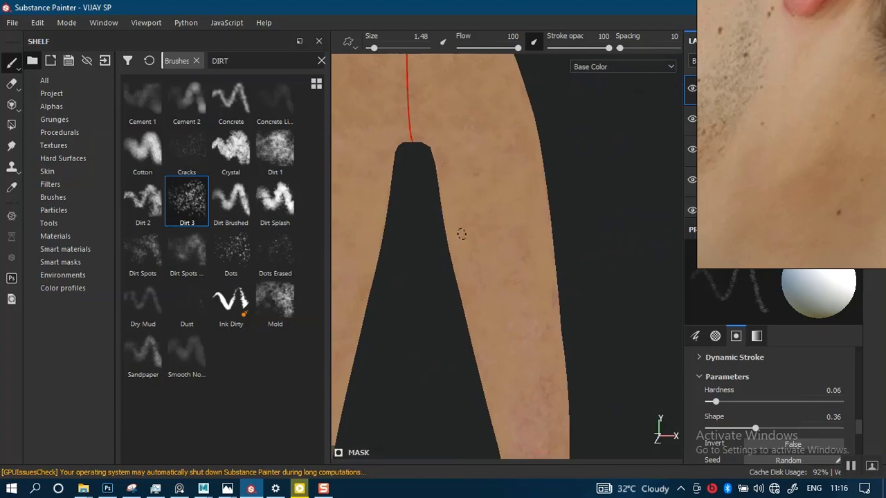
alt+drag(487, 255, 503, 189)
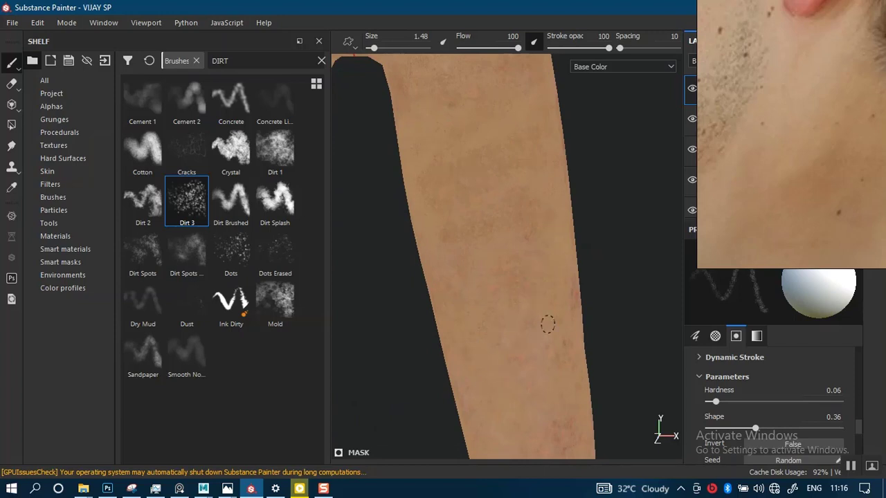
alt+drag(487, 287, 464, 153)
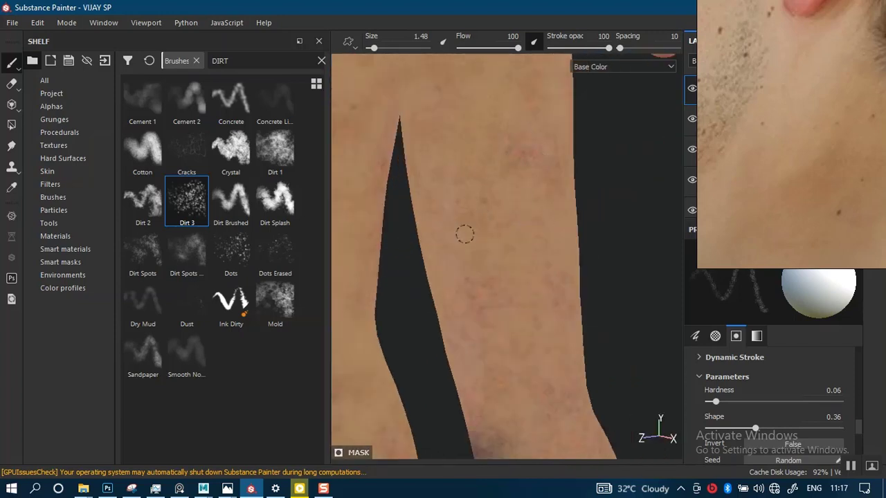
Step: Paint speckles down the back of the thigh, starting below the buttock
mouse_move(557, 330)
alt+mouse_down()
mouse_move(419, 340)
mouse_move(465, 316)
mouse_move(494, 337)
mouse_move(497, 351)
mouse_move(488, 241)
alt+mouse_up()
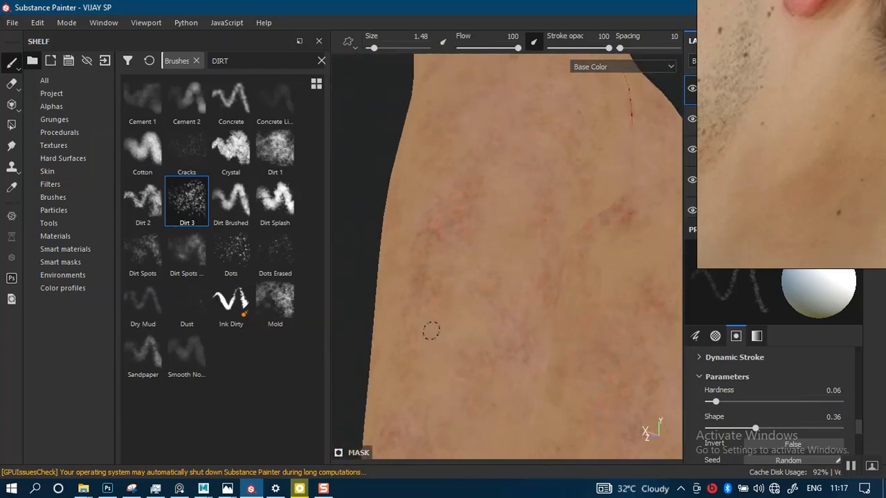
mouse_move(430, 331)
alt+mouse_down()
mouse_move(540, 154)
mouse_move(536, 174)
alt+mouse_up()
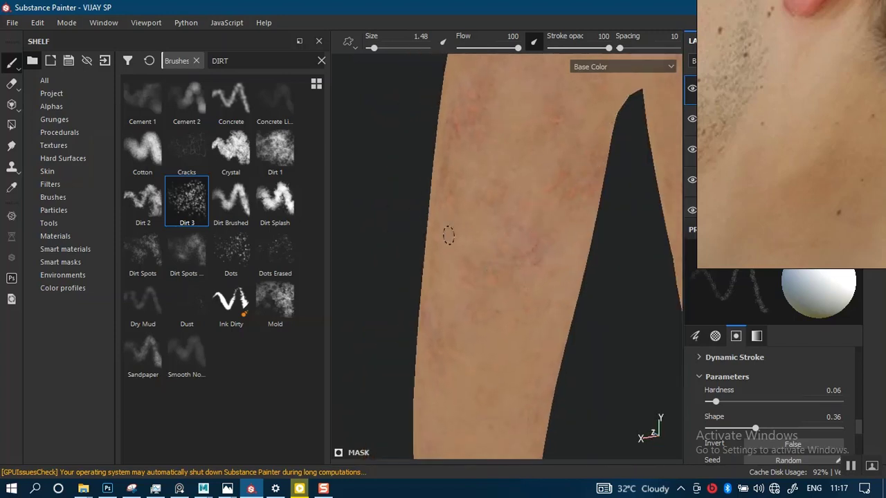
alt+drag(478, 233, 443, 151)
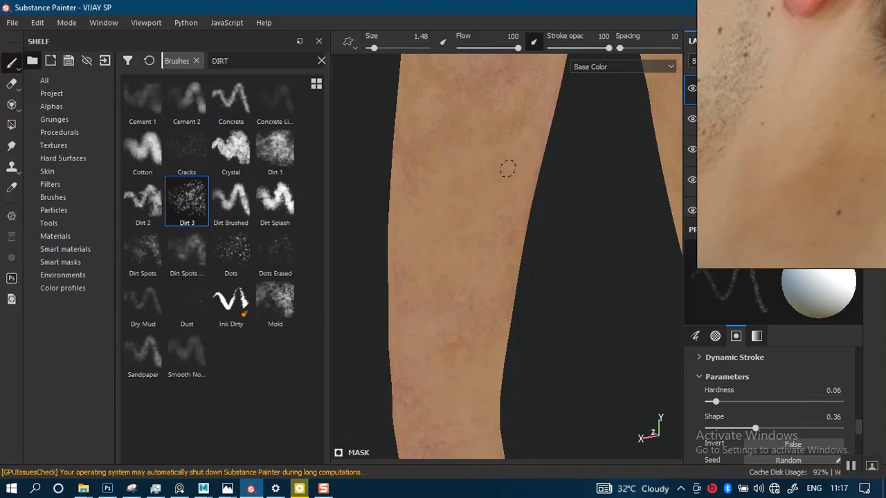
Step: Cover the back of the knee and the top of the calf with speckles
mouse_move(479, 334)
alt+mouse_down()
mouse_move(480, 143)
mouse_move(500, 114)
alt+mouse_up()
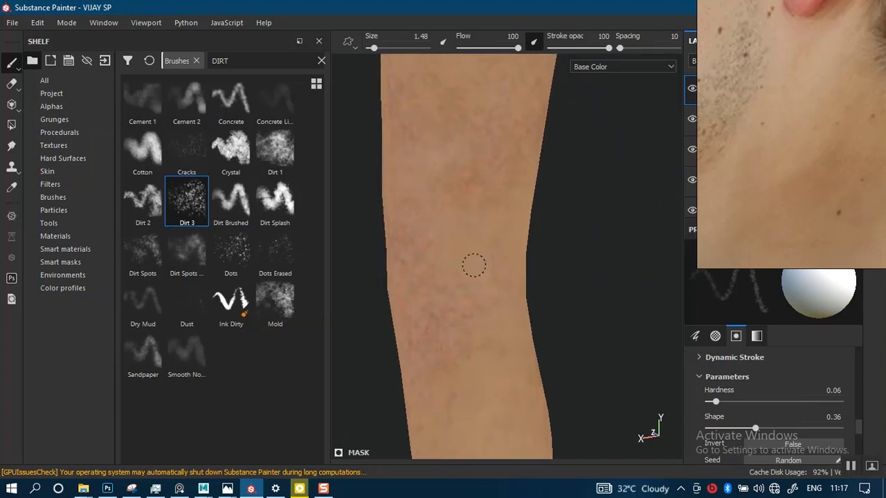
alt+drag(418, 257, 444, 164)
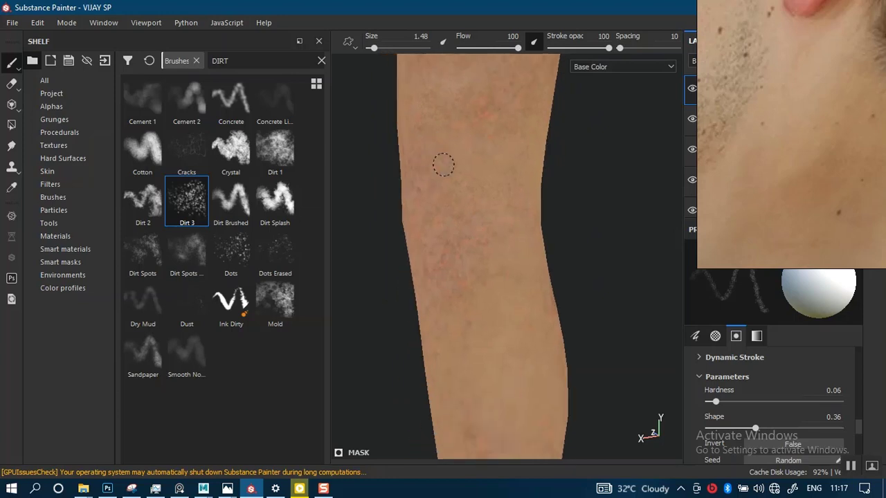
alt+drag(482, 351, 528, 205)
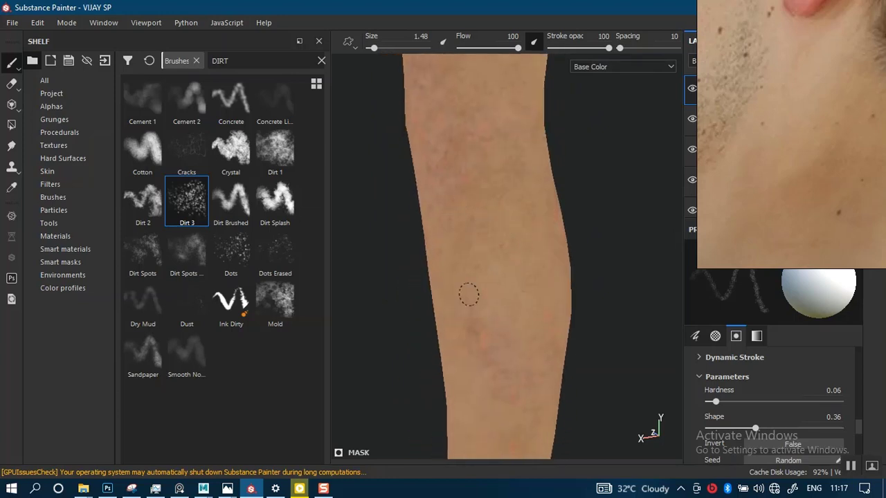
Step: Continue the speckles down the calf to the lower leg above the ankle
alt+drag(499, 346, 476, 209)
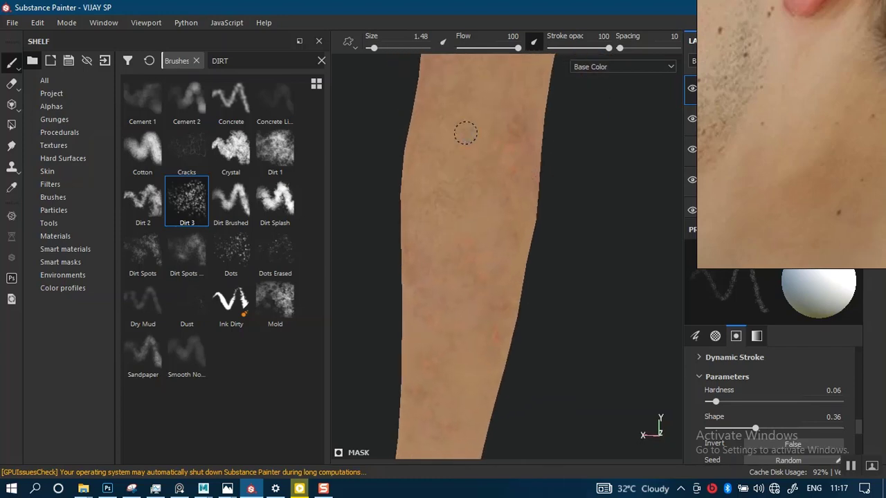
alt+drag(432, 372, 449, 283)
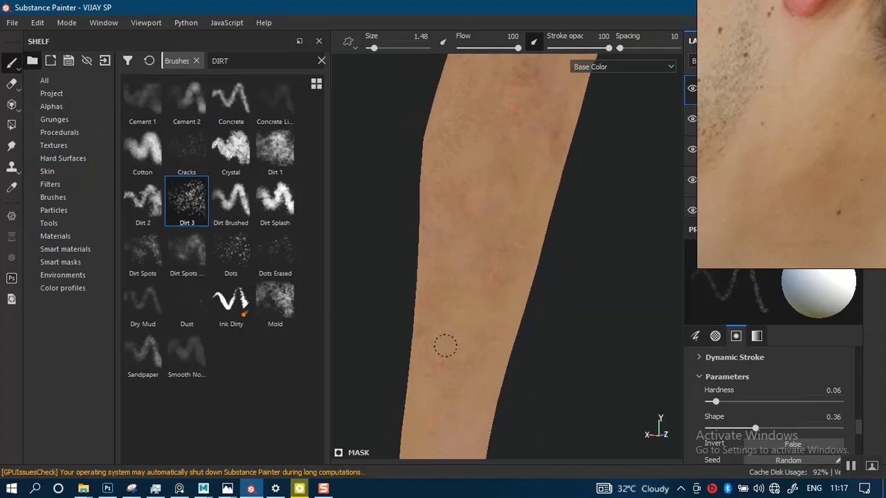
alt+drag(446, 346, 483, 174)
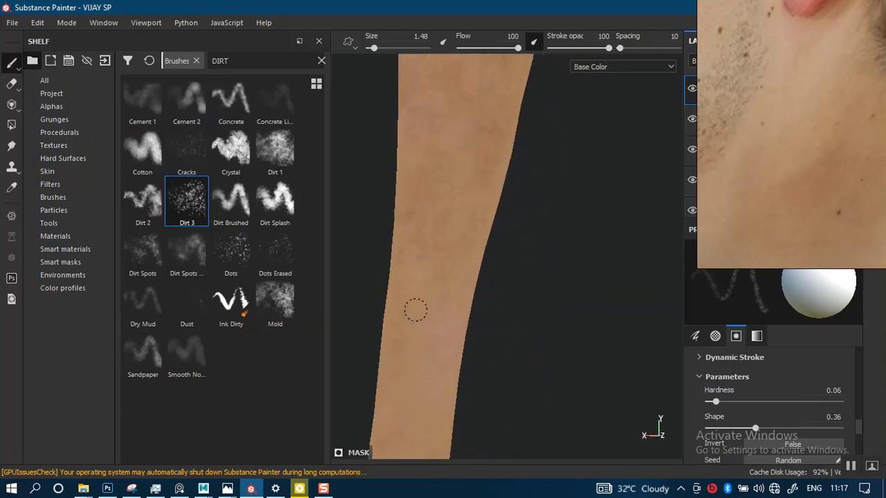
Step: Examine the speckles on the lower leg, heel, foot and knee from several sides
alt+drag(415, 309, 489, 130)
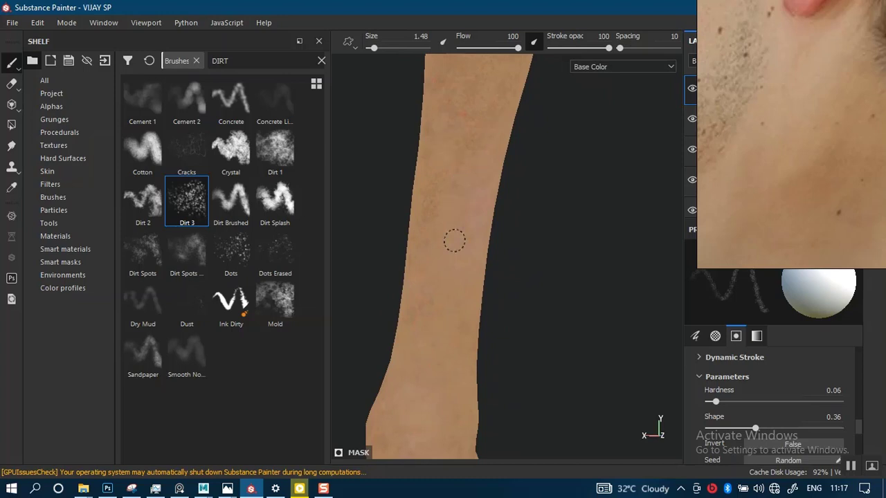
alt+drag(407, 292, 370, 320)
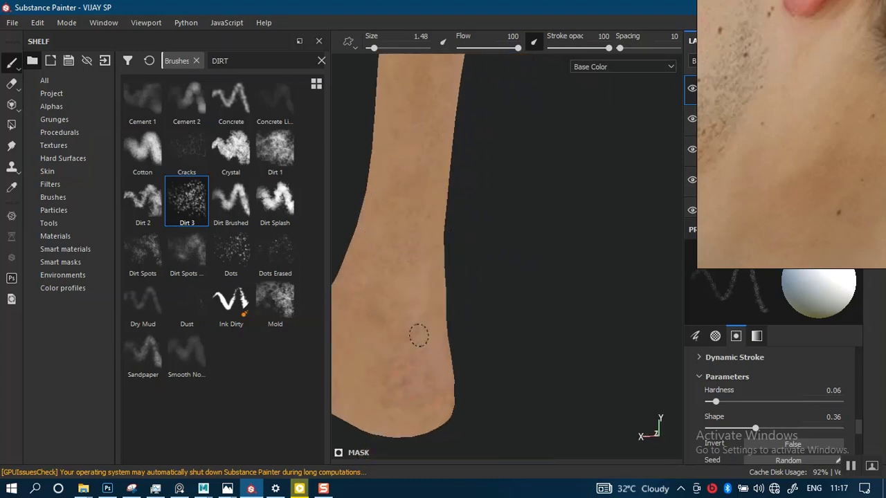
alt+drag(418, 336, 503, 266)
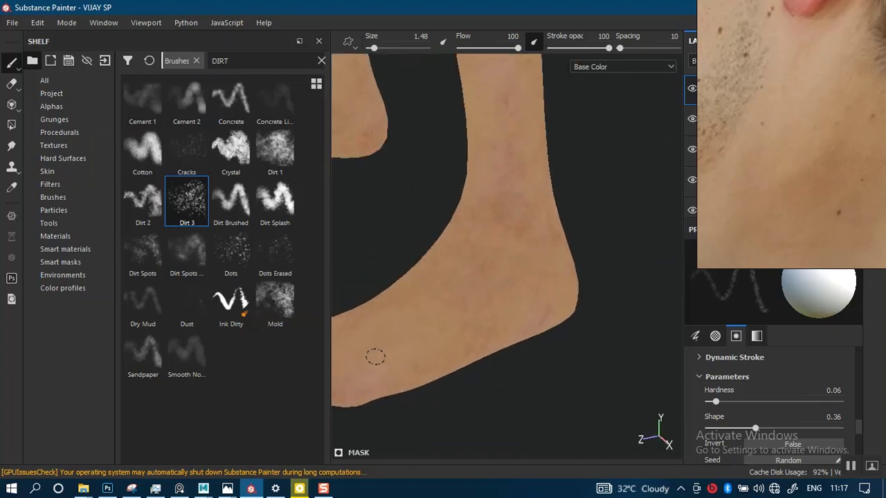
alt+drag(399, 332, 504, 322)
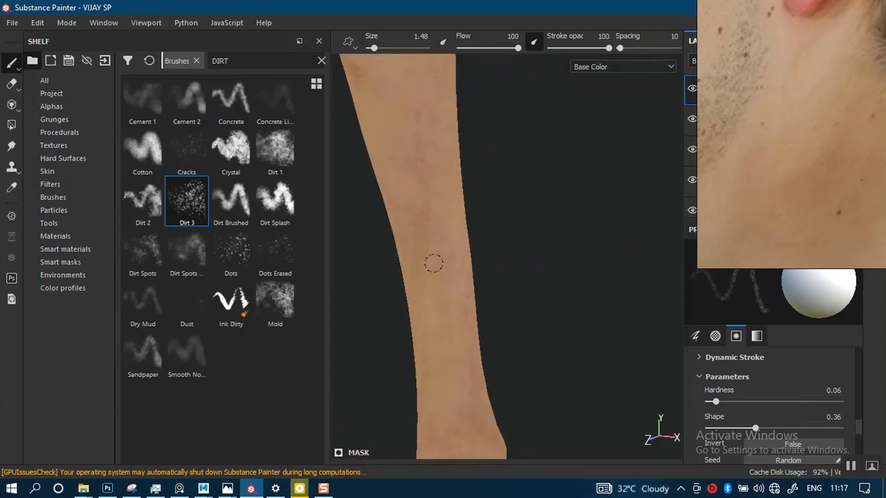
alt+drag(406, 188, 422, 268)
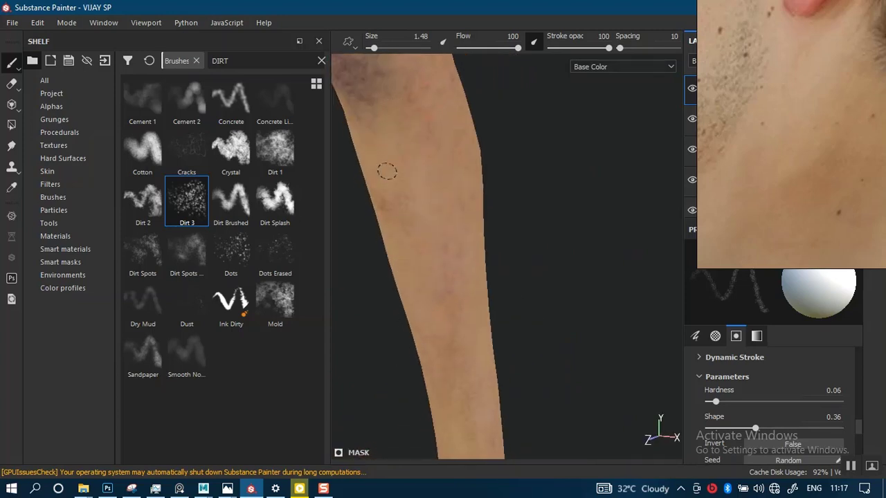
alt+drag(425, 209, 373, 241)
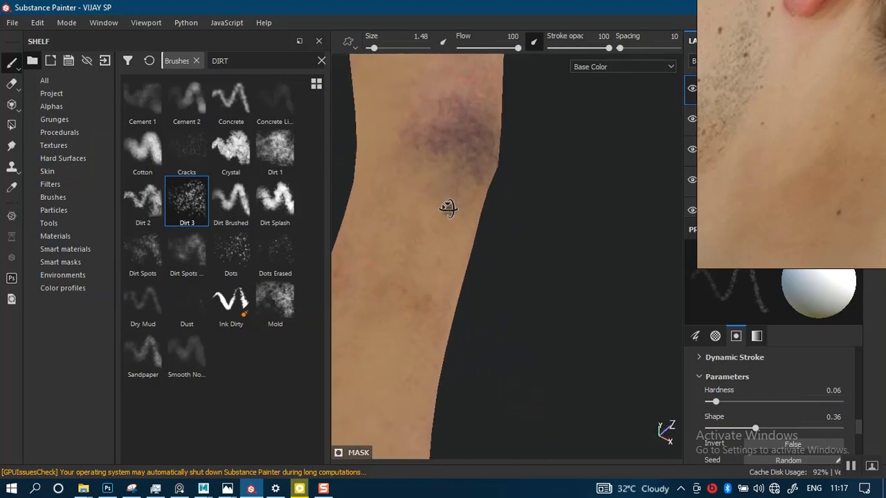
alt+drag(447, 204, 456, 182)
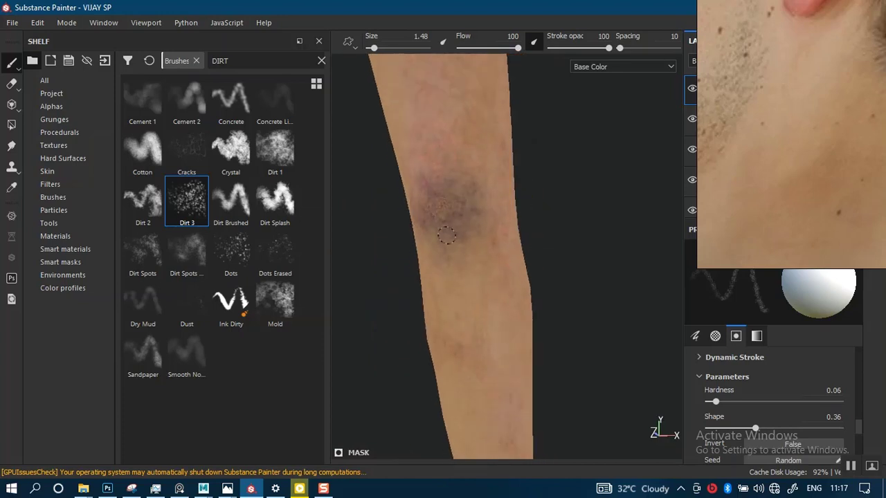
Step: Examine the speckles on the ear and face, first in Base Color and finally with full material shading
alt+right_drag(452, 255, 422, 186)
alt+middle_drag(421, 186, 432, 436)
alt+right_drag(440, 266, 446, 388)
alt+middle_drag(440, 159, 443, 358)
alt+right_drag(425, 235, 420, 460)
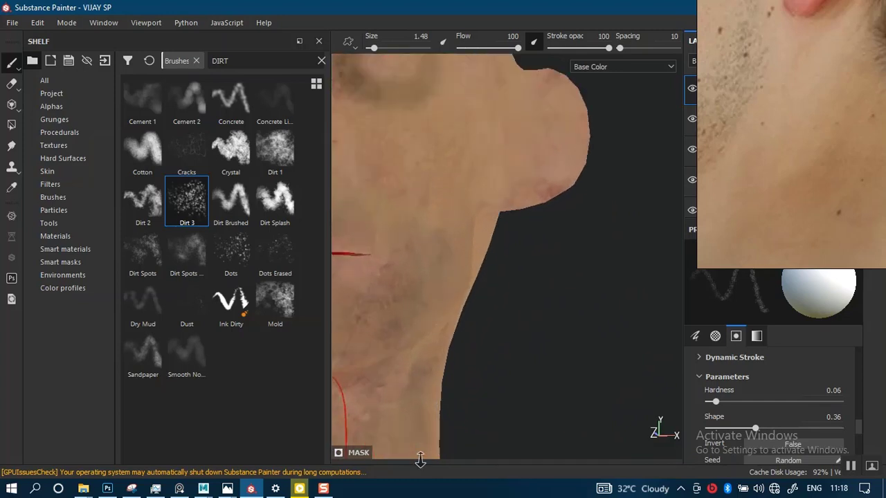
mouse_move(421, 460)
alt+mouse_down()
mouse_move(394, 490)
mouse_move(376, 479)
alt+mouse_up()
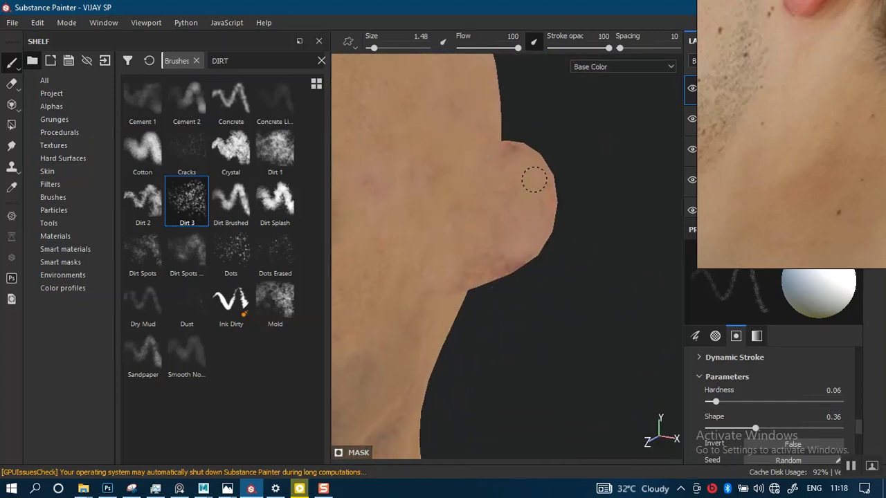
mouse_move(412, 400)
alt+mouse_down()
mouse_move(438, 293)
mouse_move(539, 282)
alt+mouse_up()
alt+right_drag(515, 284, 519, 345)
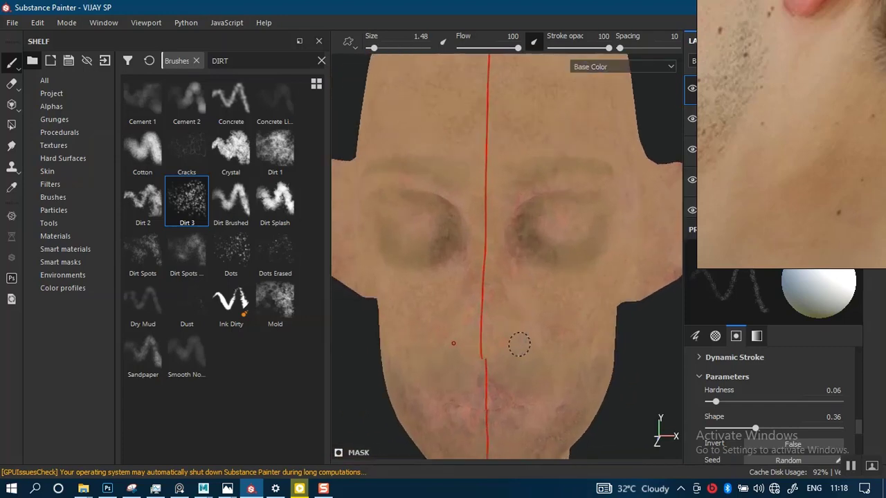
key(F2)
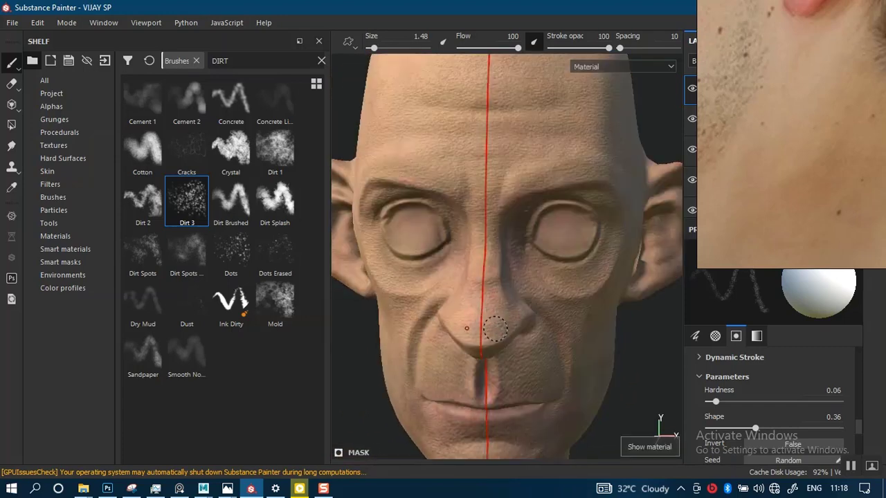
alt+drag(510, 320, 522, 285)
alt+middle_drag(462, 283, 493, 230)
alt+right_drag(493, 230, 484, 271)
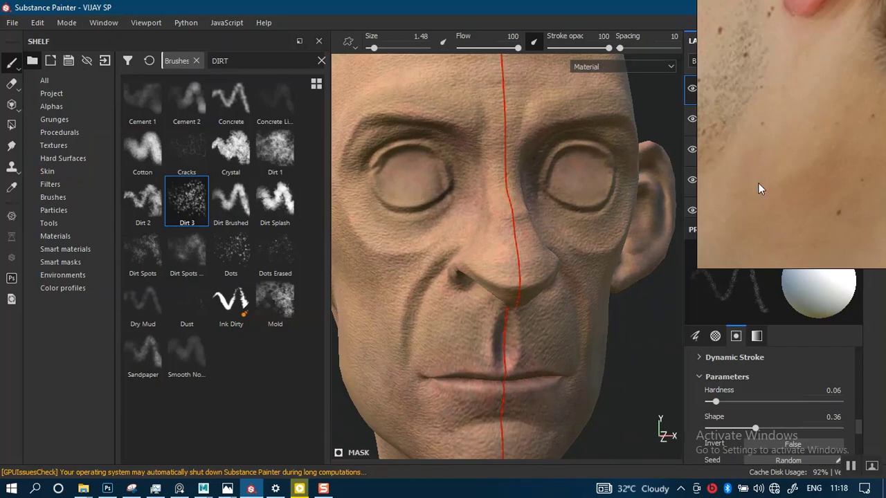
Step: Move the skin reference photo over the shelf, clear of the layer stack, and frame the ear and neck in it
drag(757, 183, 182, 216)
middle_drag(262, 187, 187, 224)
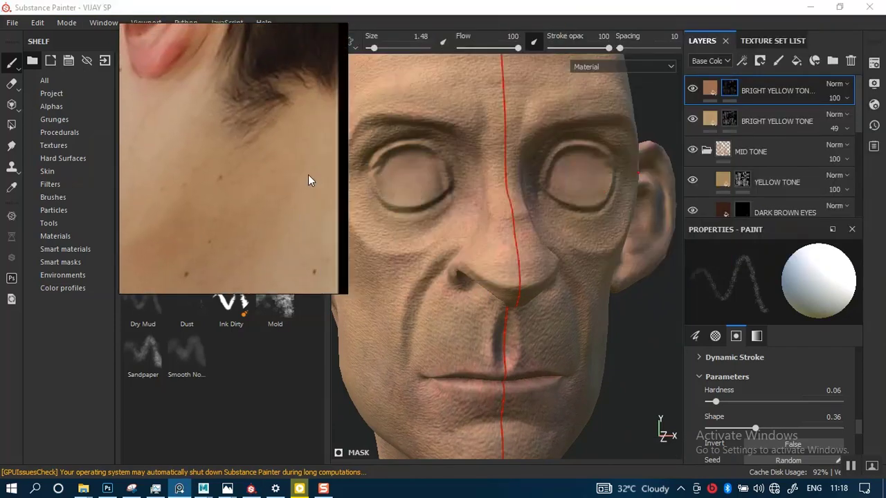
right_drag(256, 166, 231, 197)
scroll(513, 194, down, 2)
Step: Duplicate the topmost BRIGHT YELLOW TONE layer together with its speckle mask
alt+middle_drag(513, 194, 487, 237)
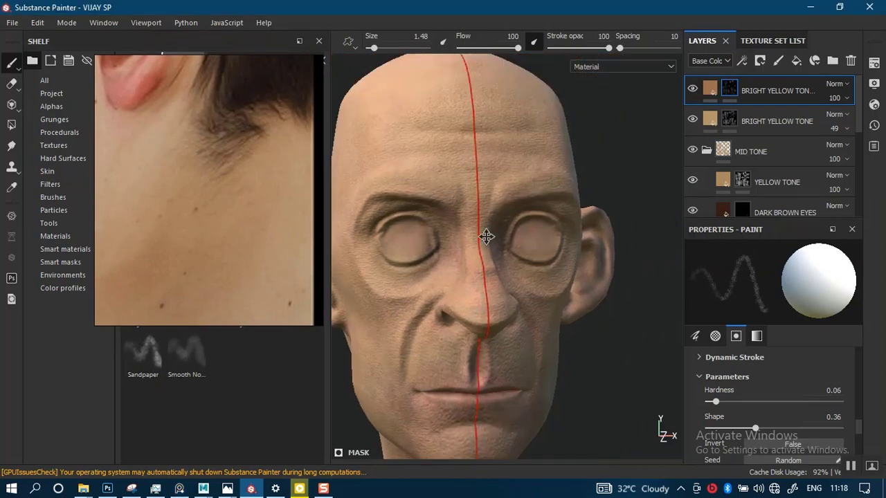
alt+drag(487, 237, 470, 242)
click(752, 92)
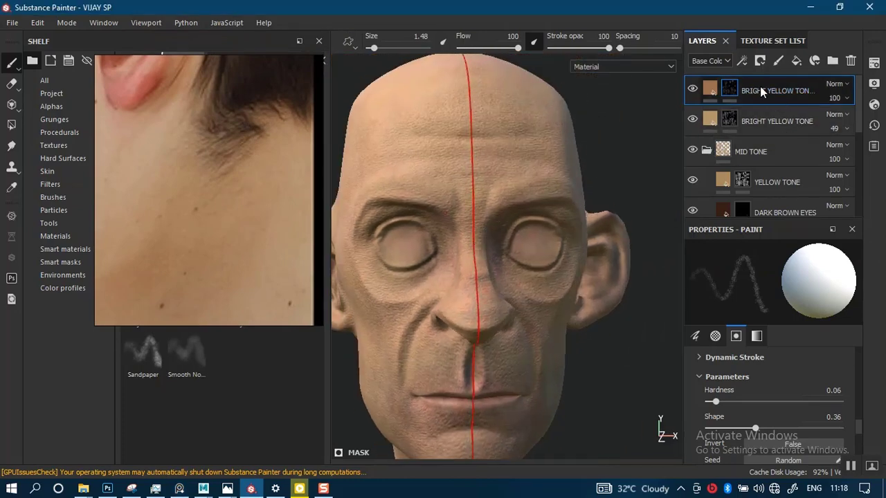
key(ctrl+d)
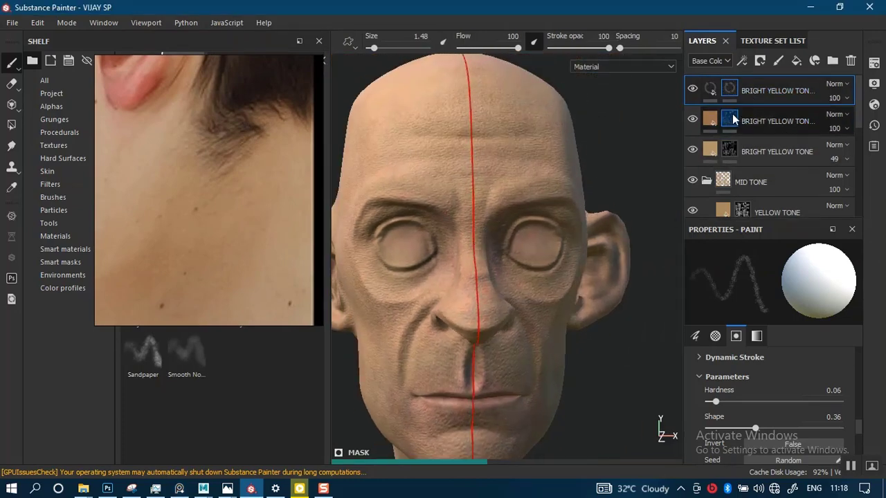
Step: Try a saturated bright orange as the base color of the duplicated layer's fill
click(707, 85)
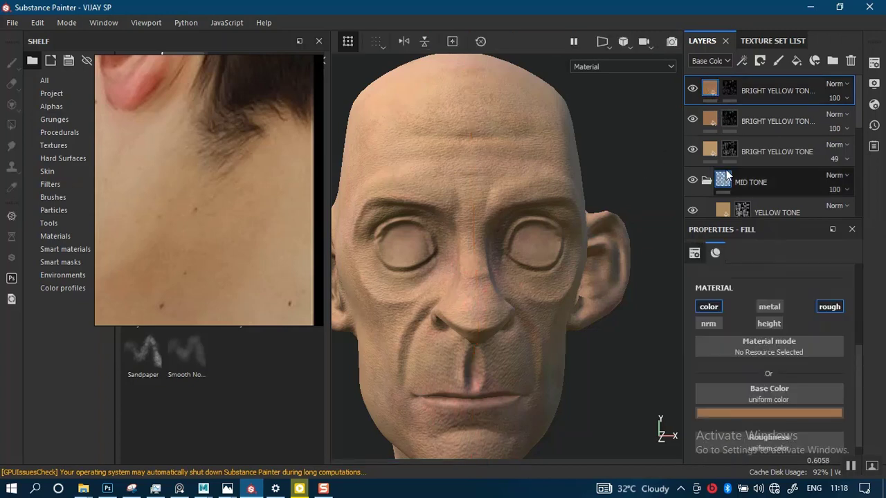
click(732, 413)
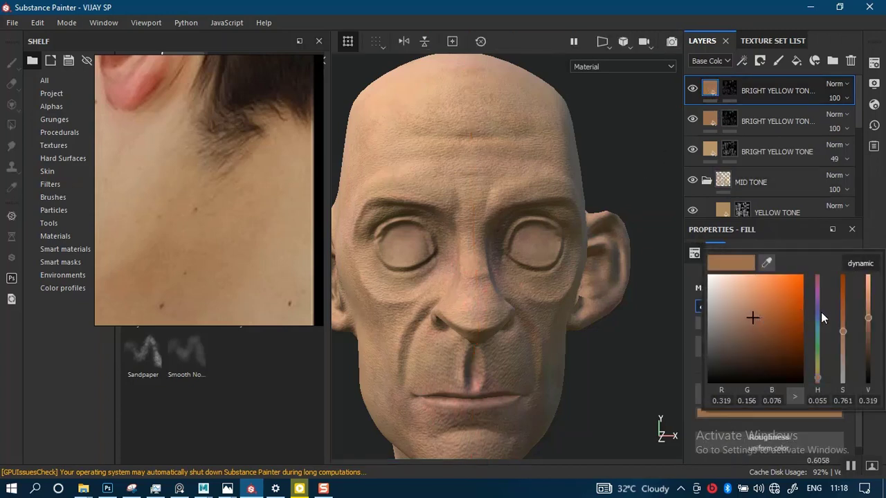
click(800, 281)
Step: Bring the whole ear into view in the reference photo and sample its red as the fill's base color
drag(222, 183, 206, 247)
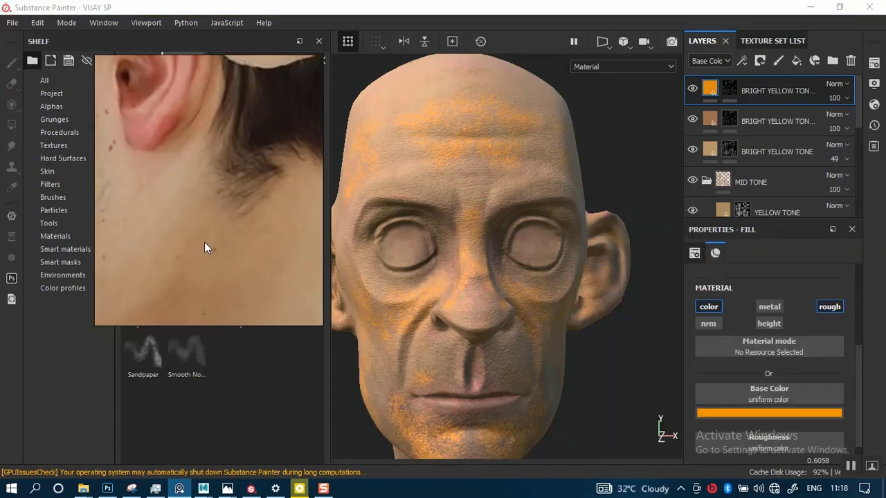
click(733, 413)
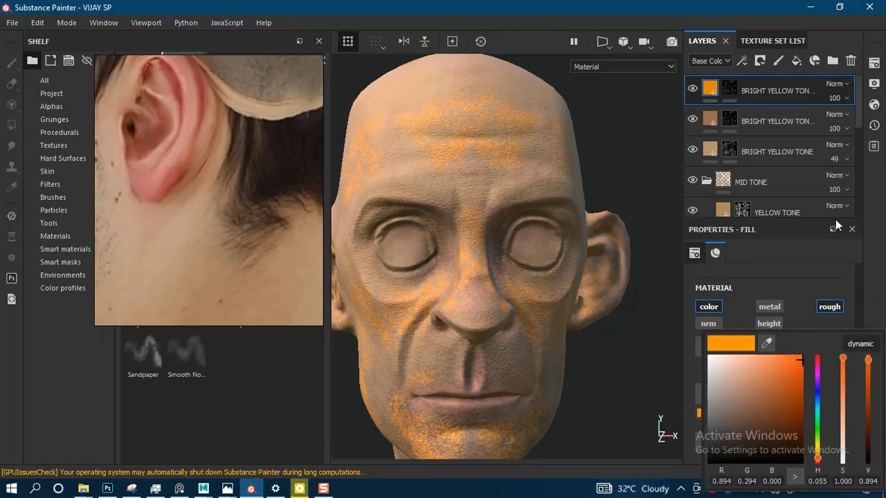
click(766, 343)
click(406, 132)
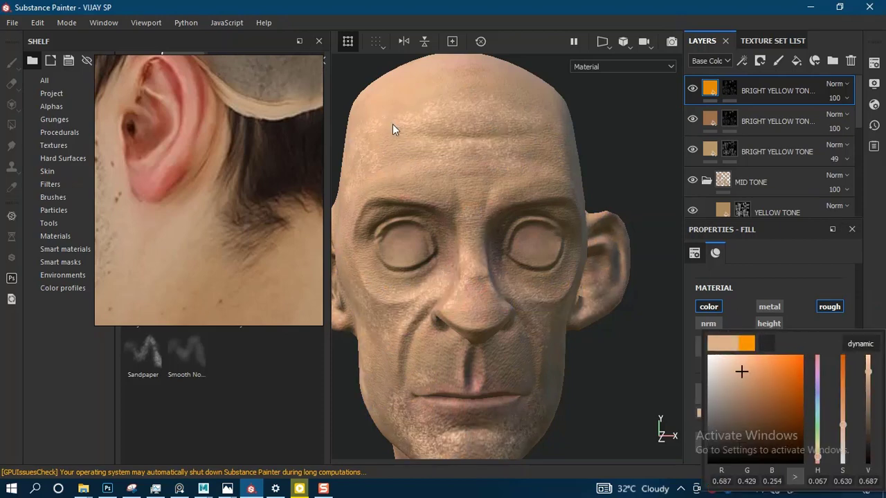
click(768, 344)
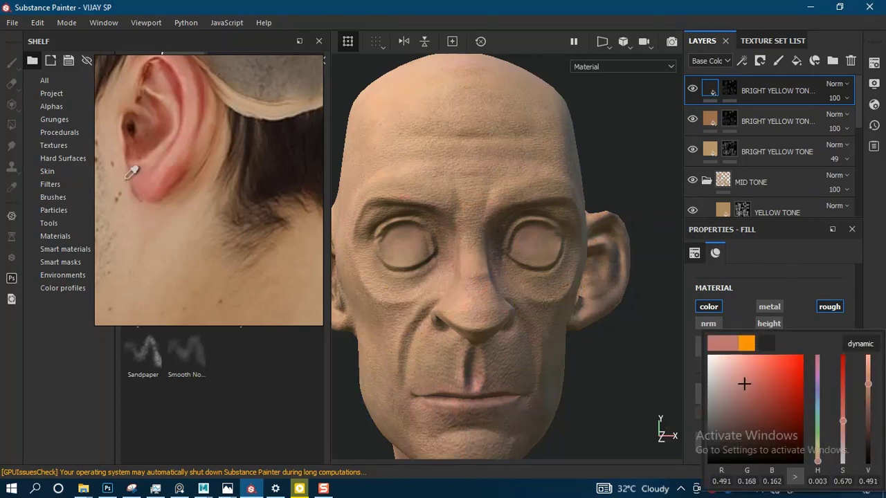
click(165, 183)
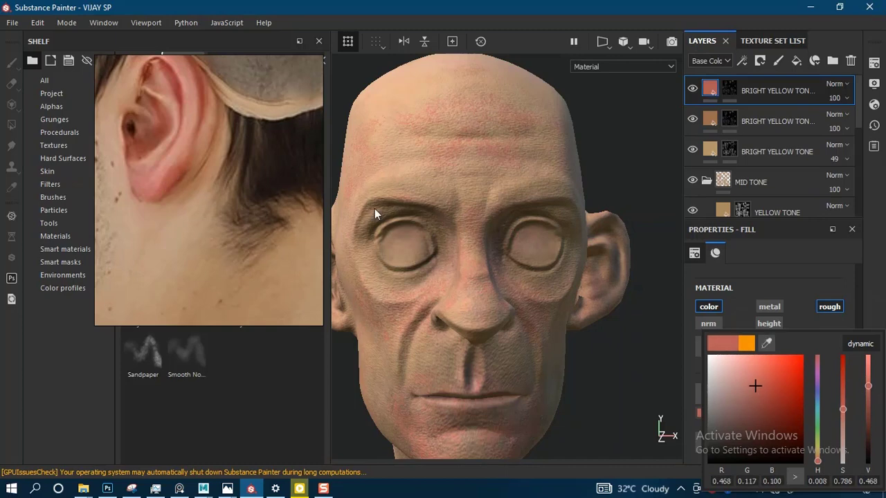
Step: Resample the fill's base color from the reddish ear lobe in the reference photo
click(766, 343)
click(670, 326)
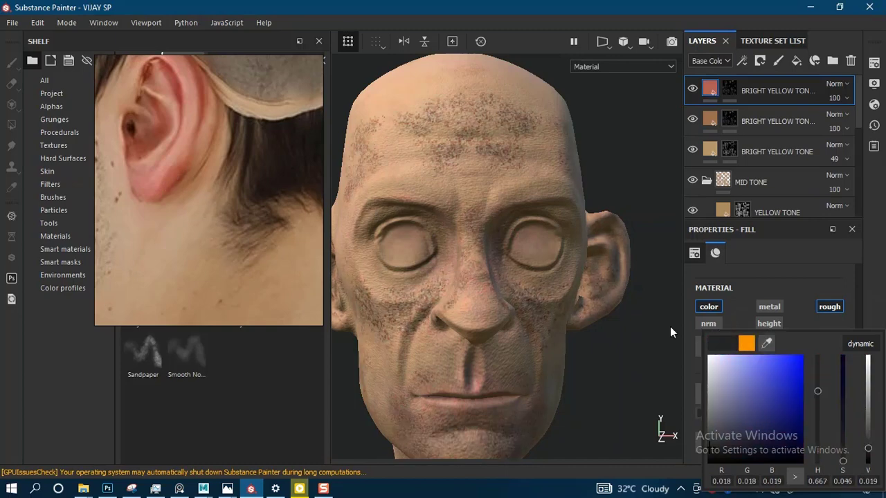
click(764, 338)
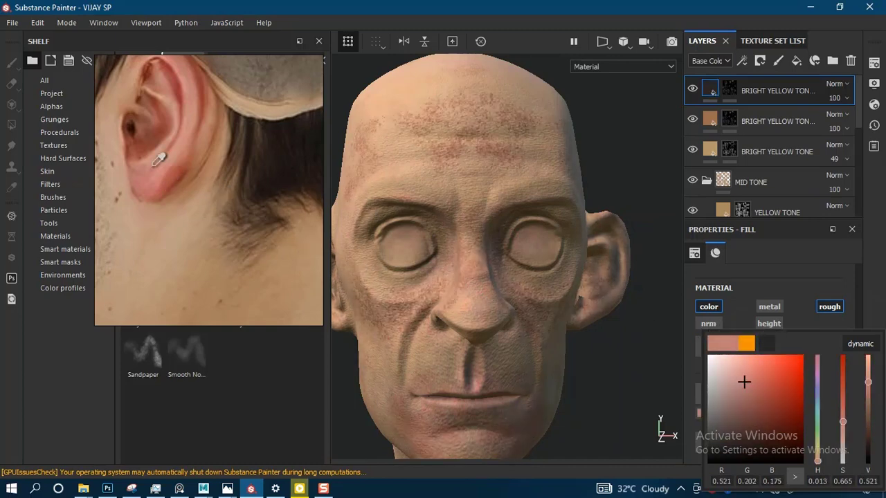
click(168, 171)
click(174, 169)
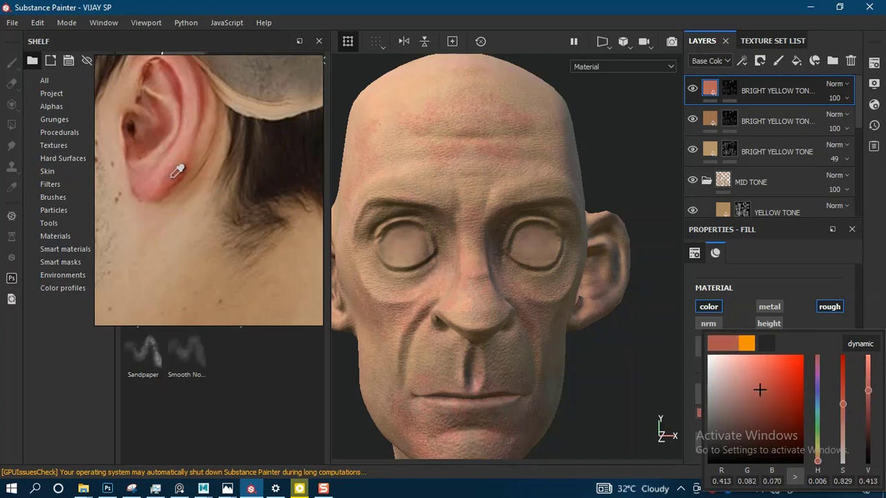
click(170, 180)
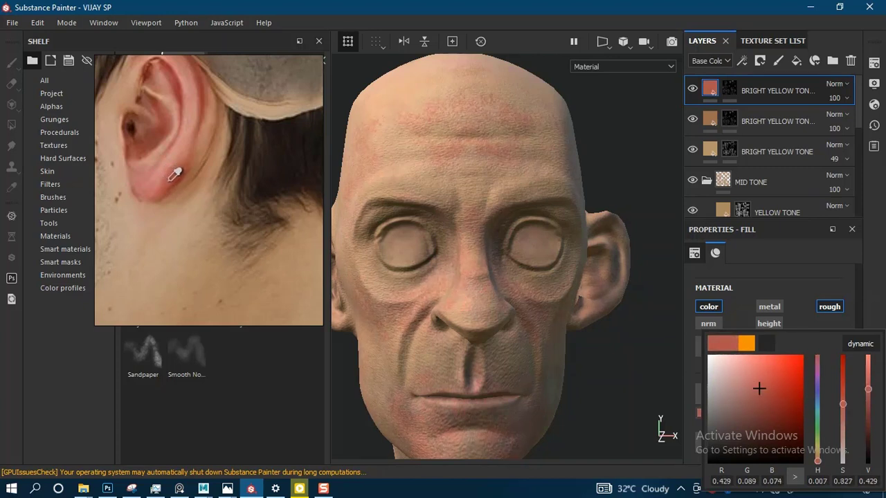
click(169, 180)
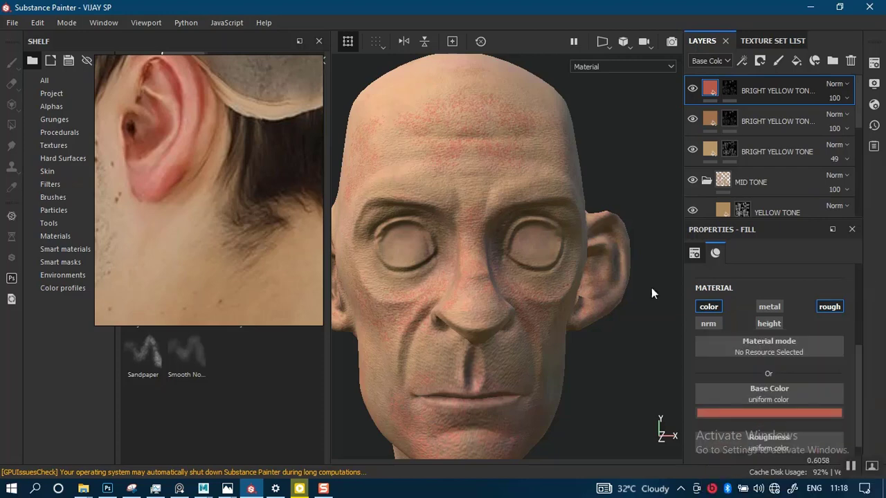
Step: Replace the red duplicate layer's speckle mask with an empty black mask
click(733, 93)
right_click(733, 94)
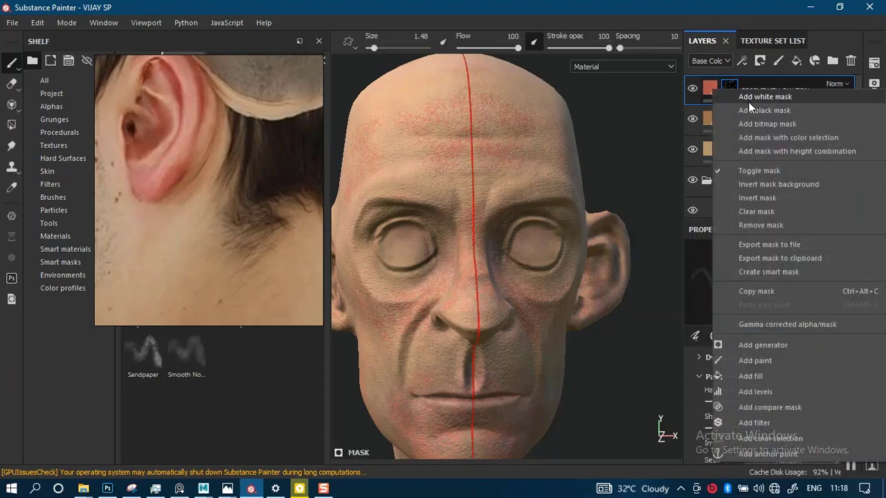
click(747, 110)
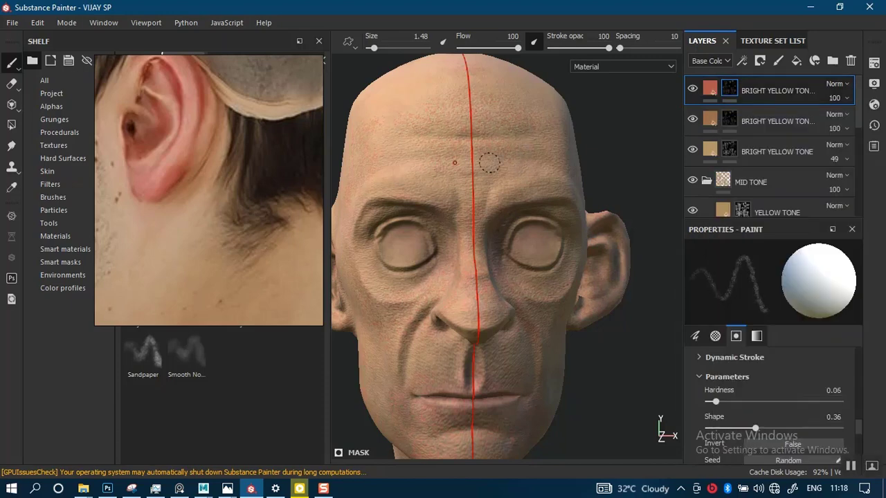
Step: Frame the eyes and nose bridge closely and show only the Base Color channel
alt+drag(488, 163, 507, 199)
scroll(509, 261, up, 4)
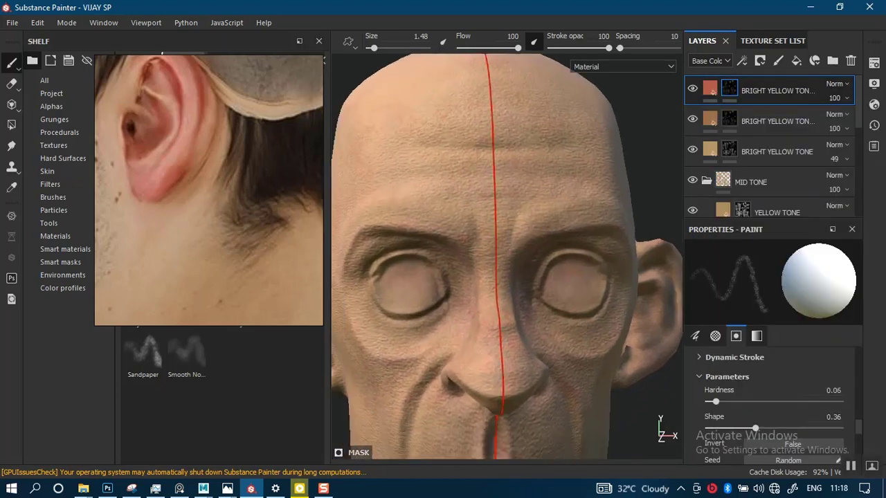
alt+middle_drag(507, 268, 512, 232)
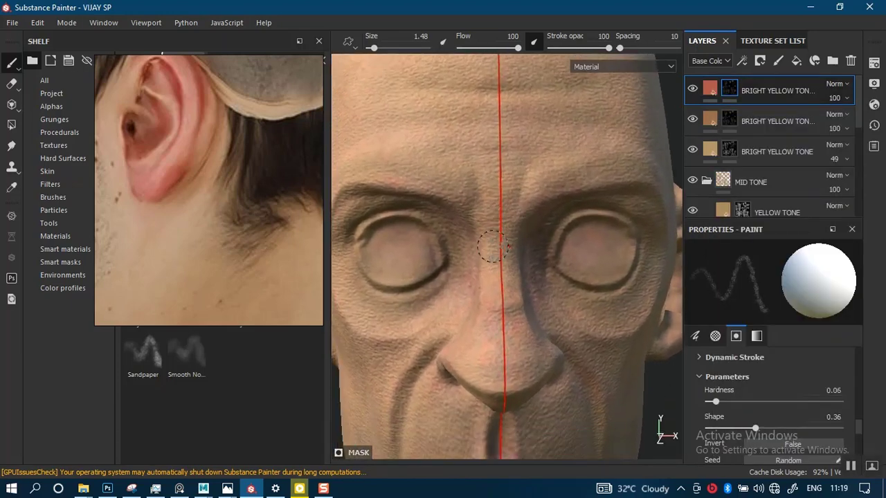
key(c)
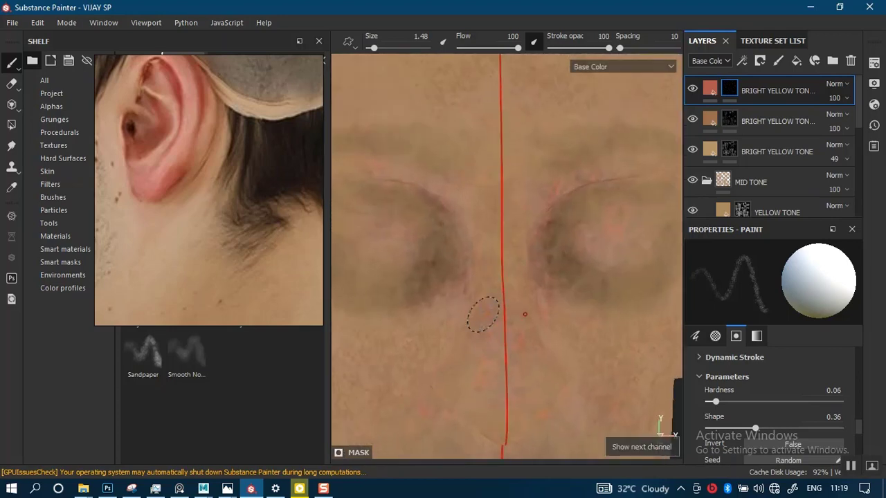
Step: Pull the reference board back from the skin photos to an overview of all its image groups
scroll(188, 163, down, 12)
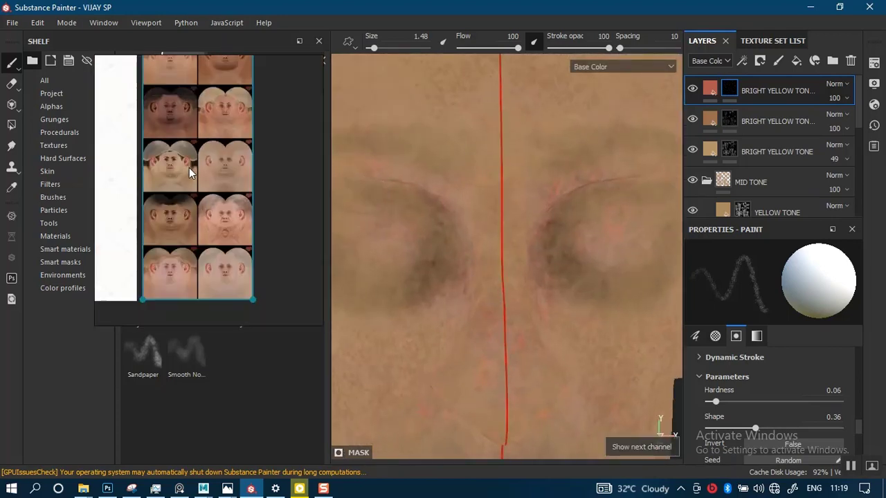
mouse_move(171, 220)
middle_down()
mouse_move(216, 216)
mouse_move(188, 218)
middle_up()
scroll(207, 219, down, 4)
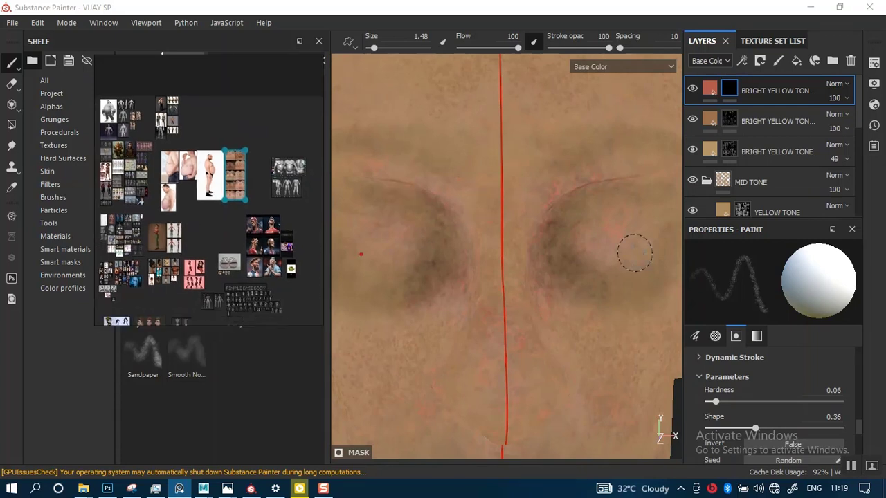
Step: Frame the lips closely on the model and display the full material
alt+middle_drag(607, 257, 637, 172)
alt+middle_drag(546, 249, 549, 192)
alt+right_drag(550, 192, 545, 315)
alt+middle_drag(546, 320, 494, 307)
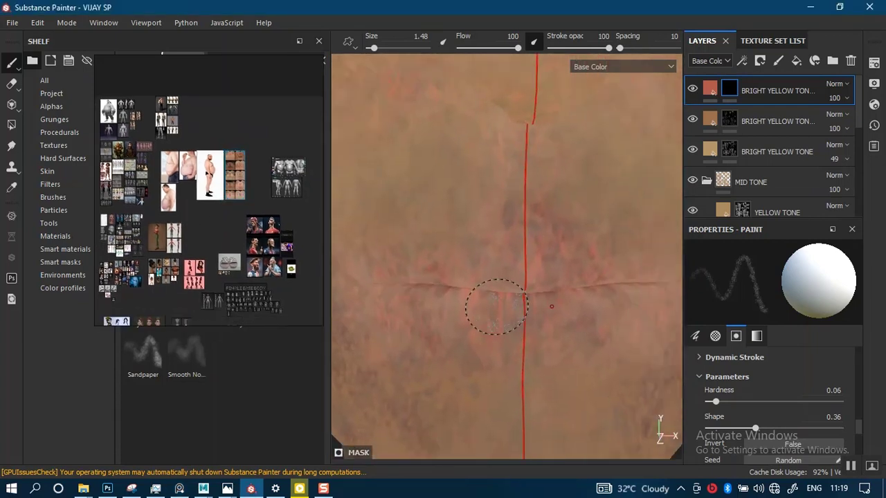
key(c)
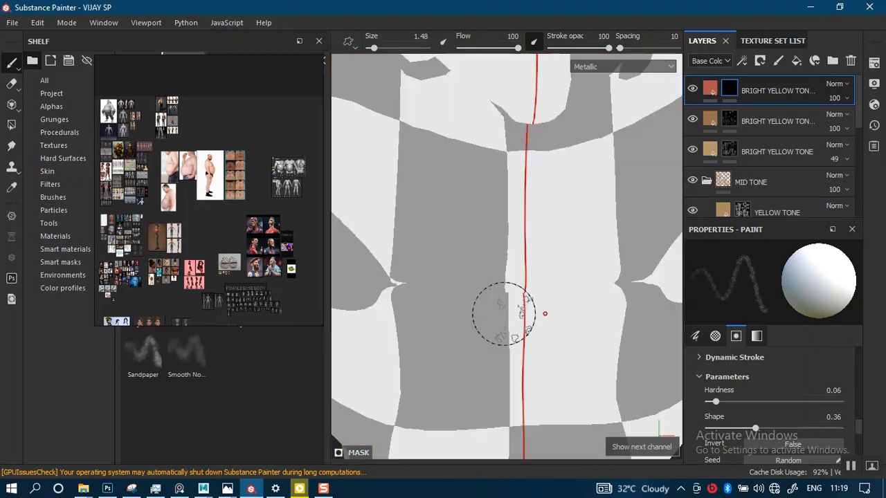
key(m)
alt+right_drag(512, 308, 539, 286)
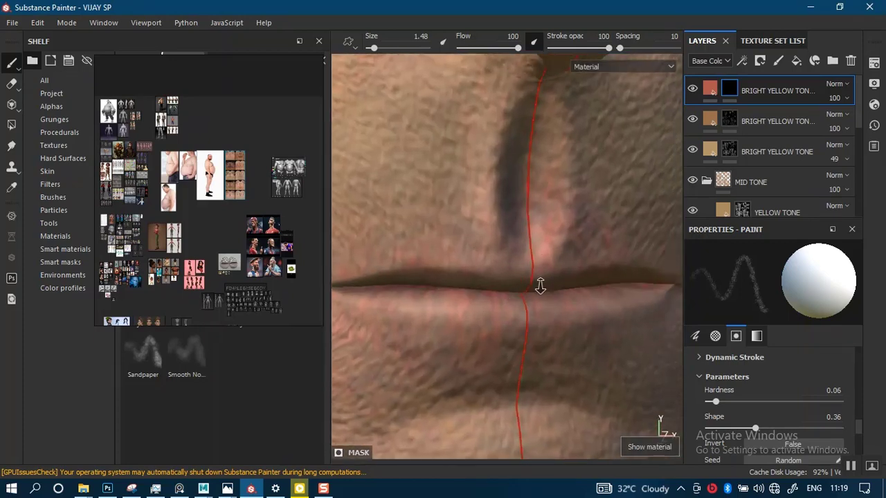
alt+middle_drag(540, 287, 599, 207)
alt+right_drag(600, 208, 560, 309)
Step: Reduce the brush size to 0.38 and paint the red tone along the lower lip toward the mouth corner
key(bracketleft)
key(bracketleft)
key(bracketleft)
key(bracketleft)
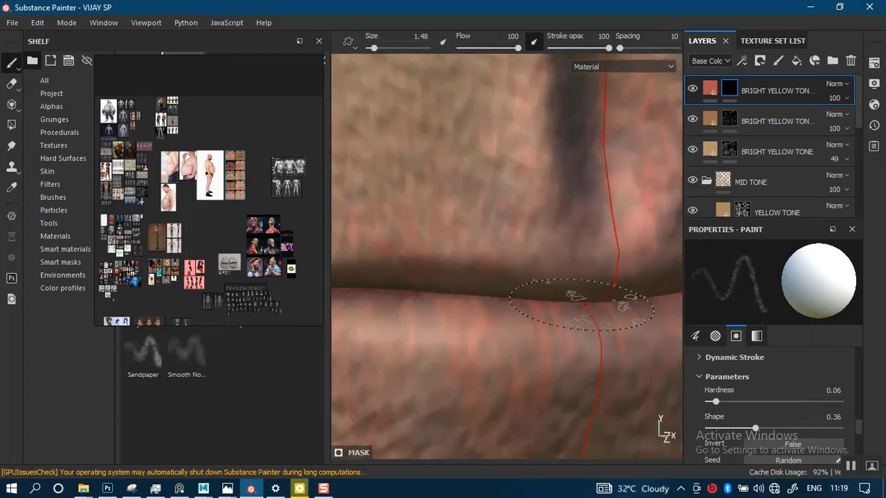
key(bracketleft)
key(bracketleft)
key(bracketleft)
key(bracketleft)
key(bracketleft)
key(bracketleft)
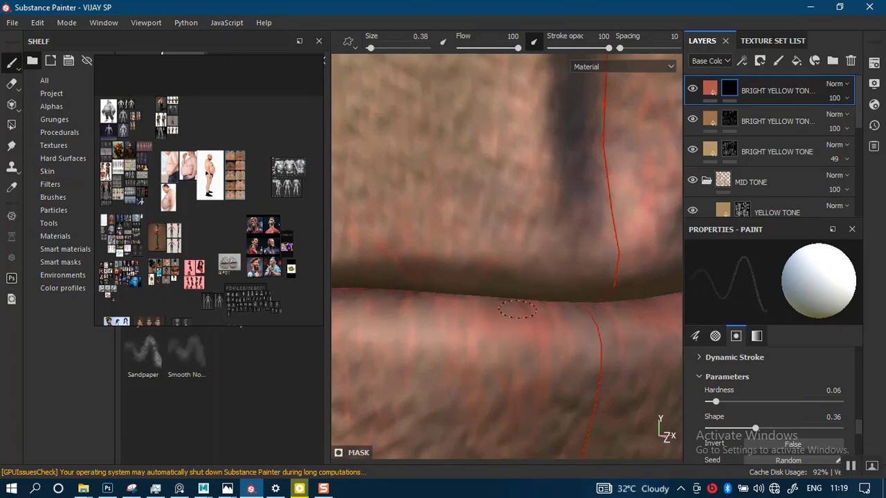
alt+middle_drag(497, 312, 548, 325)
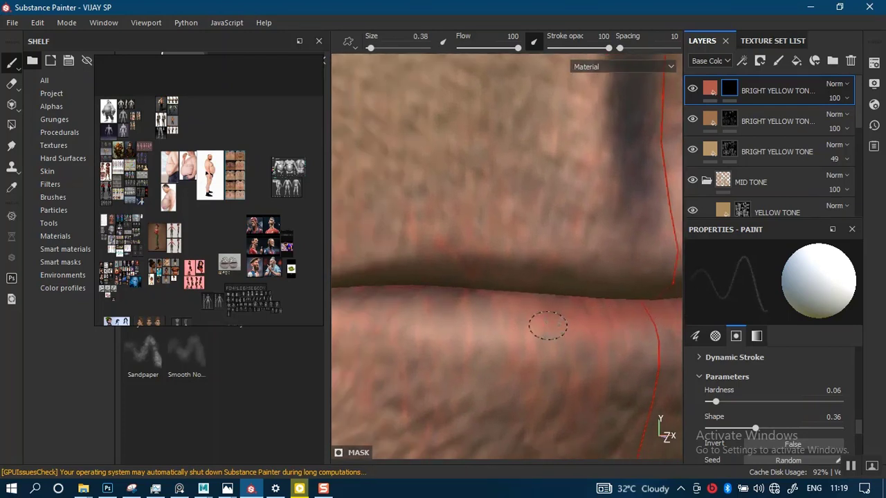
mouse_move(372, 282)
alt+middle_down()
mouse_move(500, 309)
mouse_move(587, 296)
alt+middle_up()
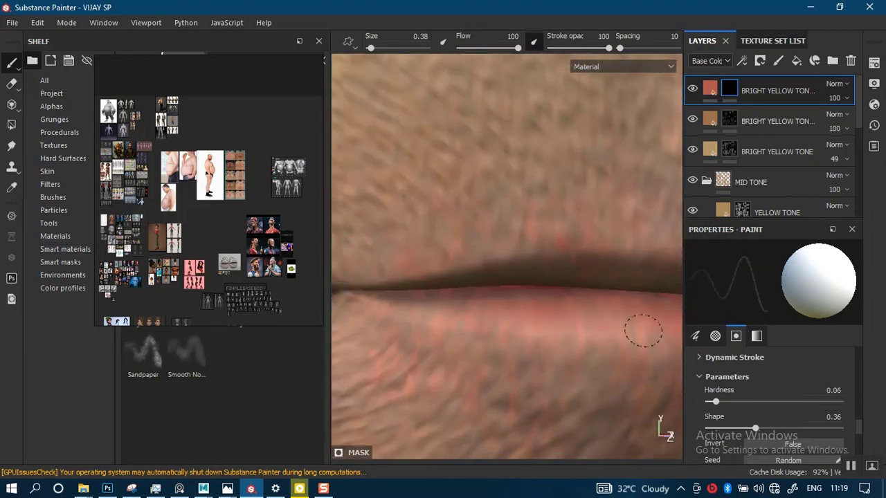
Step: Continue the red tone along the other side of the lower lip and review the whole mouth
alt+drag(643, 331, 543, 318)
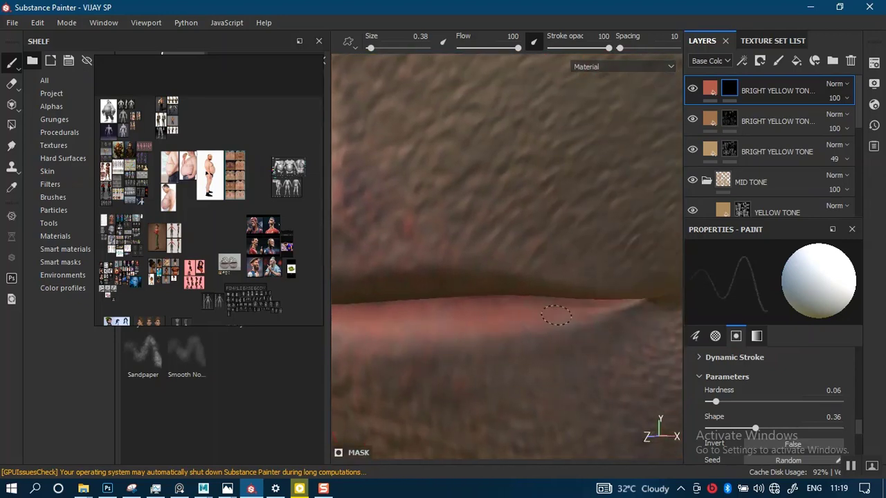
alt+drag(424, 318, 526, 319)
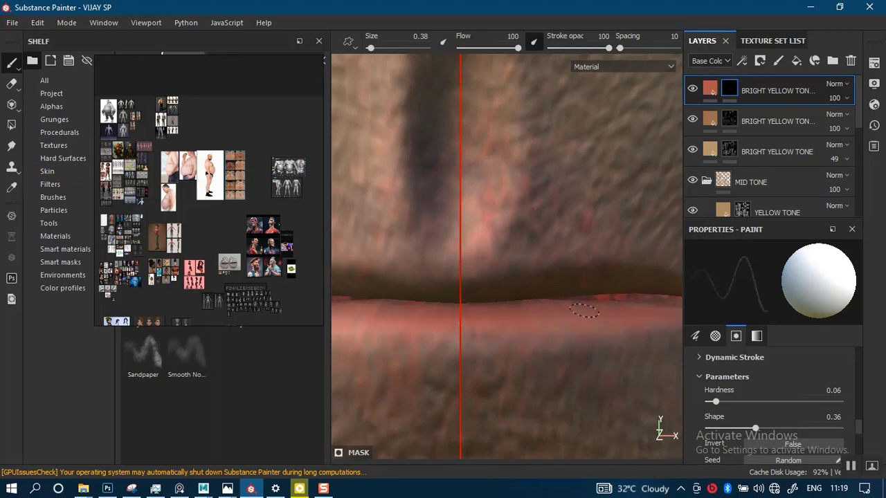
alt+right_drag(624, 317, 533, 228)
alt+drag(533, 227, 581, 242)
alt+middle_drag(512, 259, 585, 242)
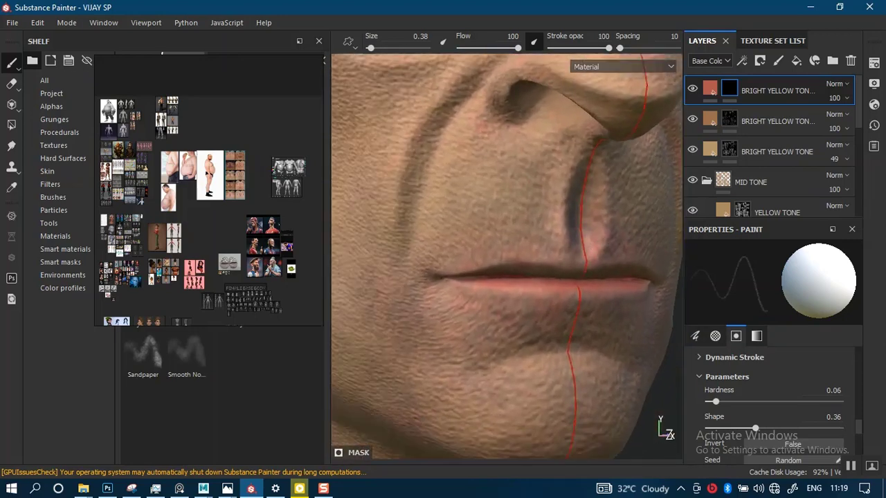
Step: Paint the red tone along the upper lip, including its underside and the inner mouth corner
alt+right_drag(467, 287, 577, 371)
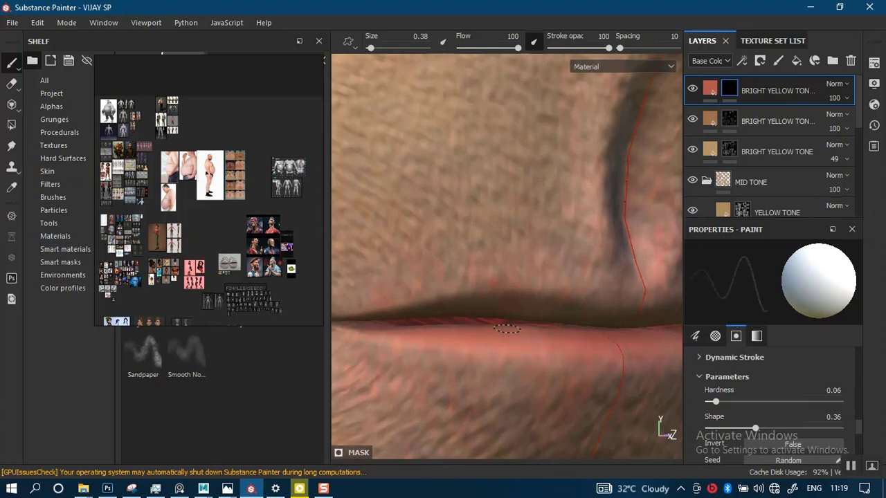
mouse_move(506, 328)
alt+mouse_down()
mouse_move(530, 273)
mouse_move(510, 340)
alt+mouse_up()
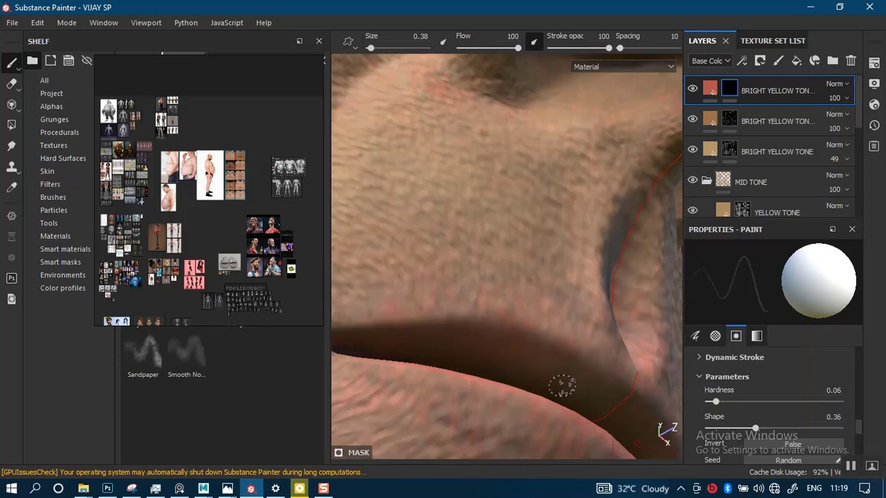
mouse_move(560, 387)
alt+mouse_down()
mouse_move(519, 348)
mouse_move(526, 336)
mouse_move(570, 334)
alt+mouse_up()
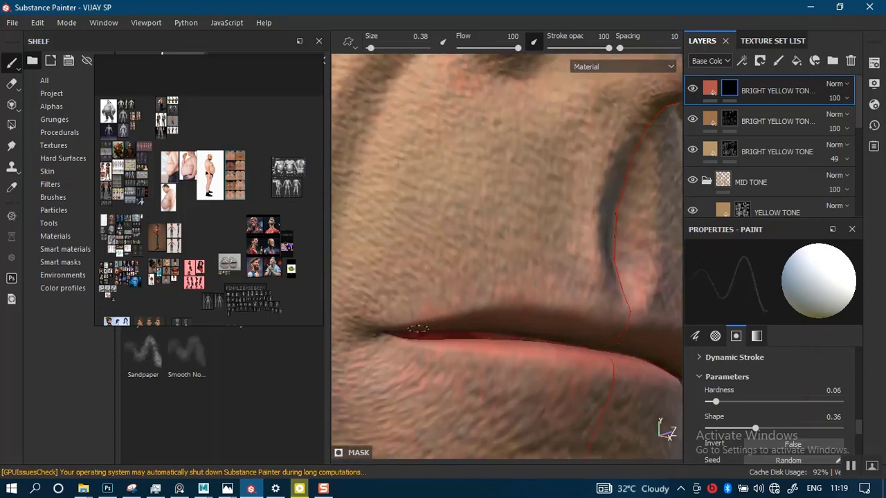
mouse_move(571, 333)
alt+mouse_down()
mouse_move(549, 332)
mouse_move(526, 306)
mouse_move(528, 338)
alt+mouse_up()
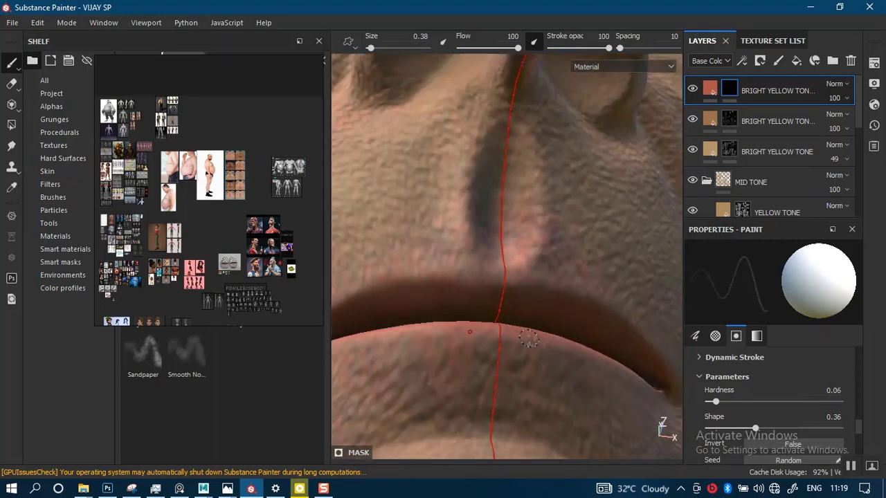
mouse_move(534, 324)
alt+right_down()
mouse_move(514, 372)
mouse_move(559, 295)
alt+right_up()
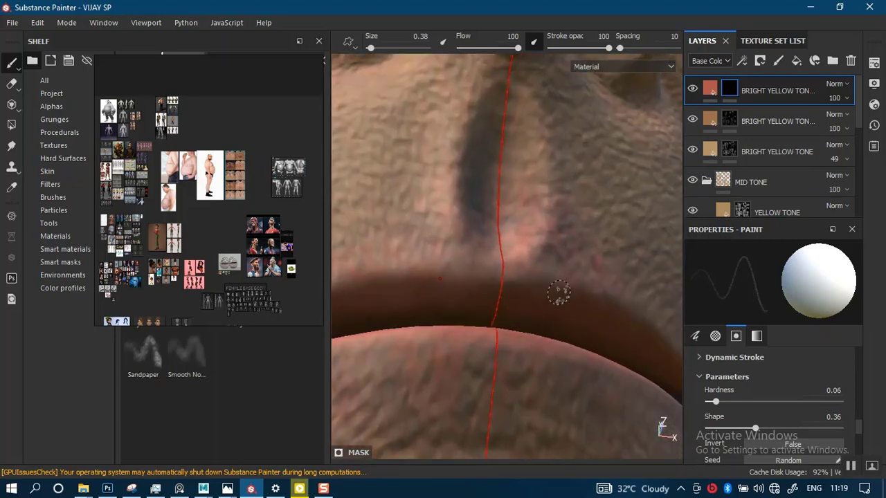
mouse_move(552, 310)
alt+mouse_down()
mouse_move(503, 321)
mouse_move(549, 320)
alt+mouse_up()
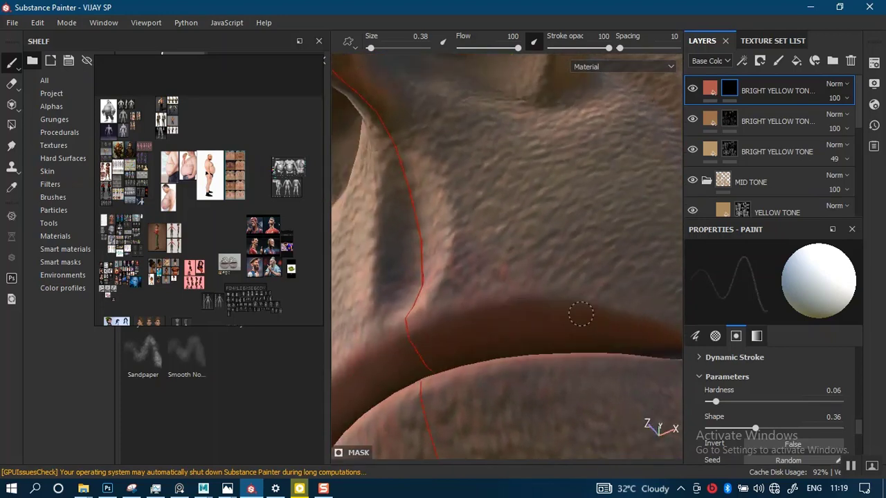
Step: Display only the mask and fill the dark gaps along the upper and lower lips with fine strokes
key(c)
key(c)
key(c)
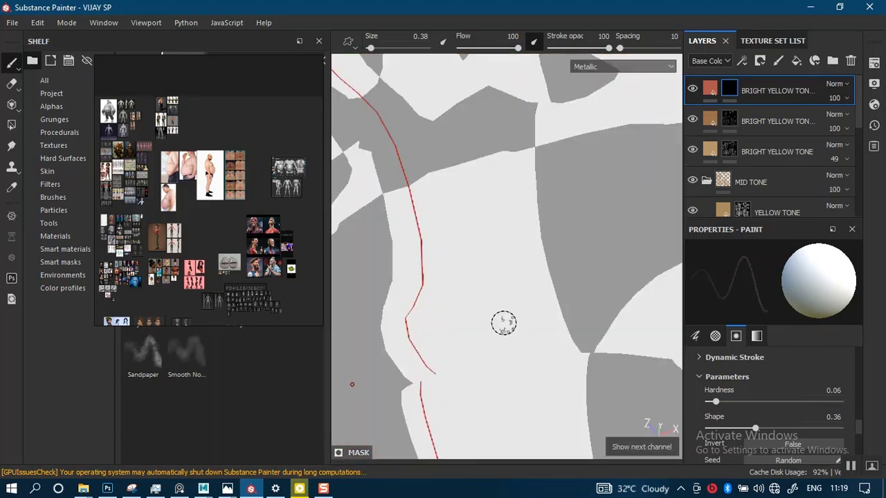
key(c)
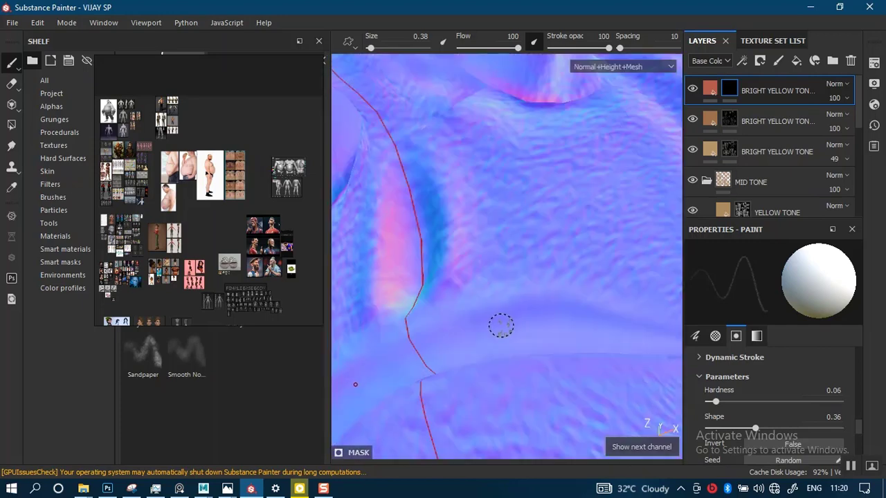
key(c)
mouse_move(501, 329)
alt+mouse_down()
mouse_move(543, 360)
mouse_move(579, 348)
mouse_move(519, 322)
mouse_move(536, 325)
alt+mouse_up()
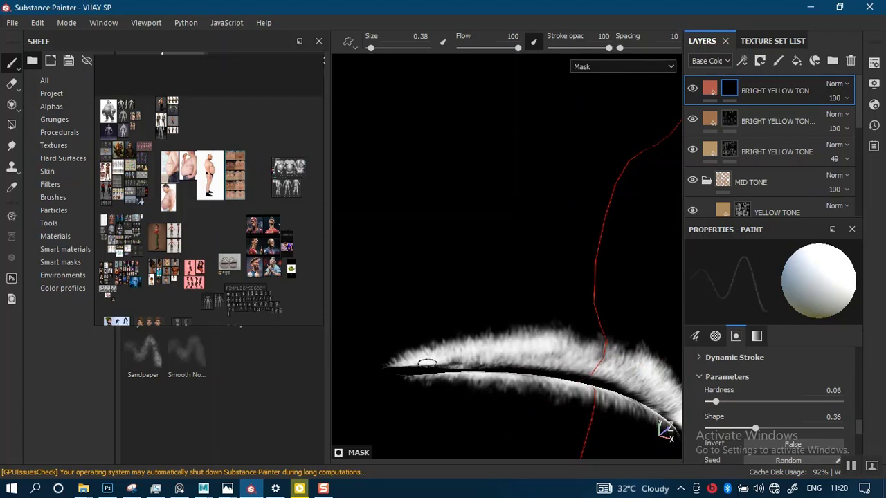
drag(427, 363, 588, 377)
mouse_move(588, 377)
alt+mouse_down()
mouse_move(572, 385)
mouse_move(485, 359)
alt+mouse_up()
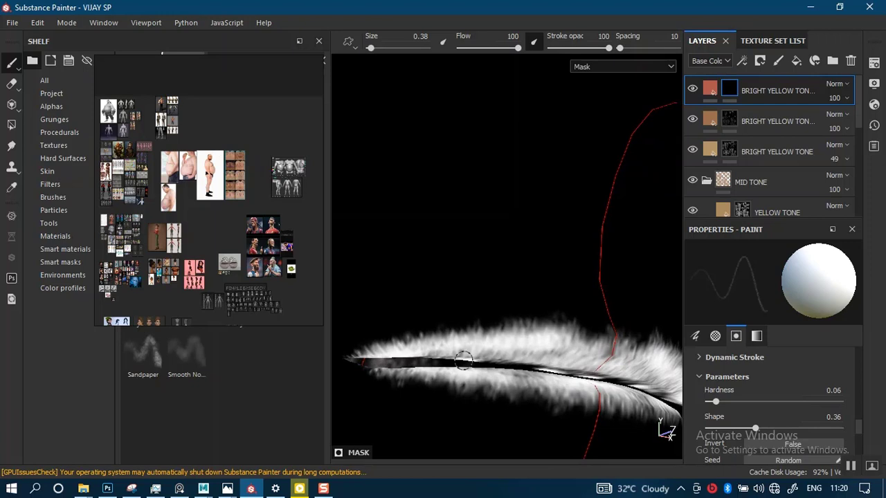
alt+drag(559, 363, 528, 337)
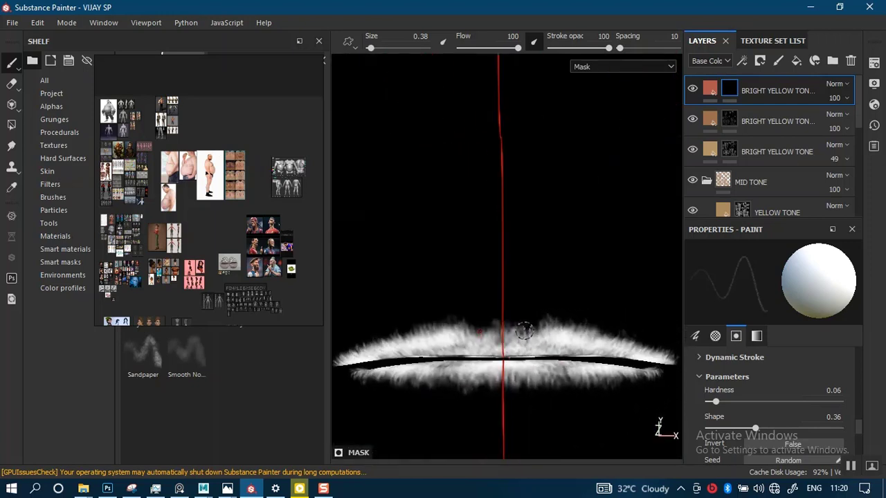
Step: Examine the painted lips in Base Color and full material, from the whole head down to the mouth and nose
key(c)
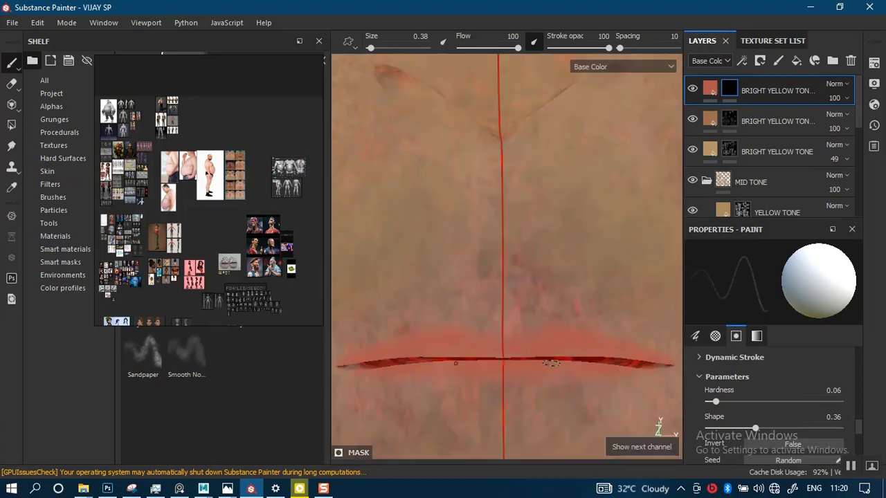
scroll(548, 346, down, 5)
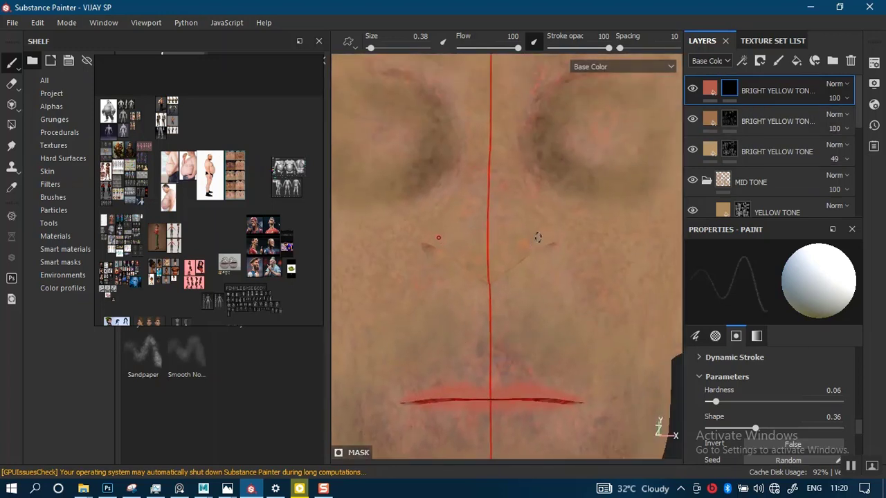
key(m)
scroll(571, 270, down, 6)
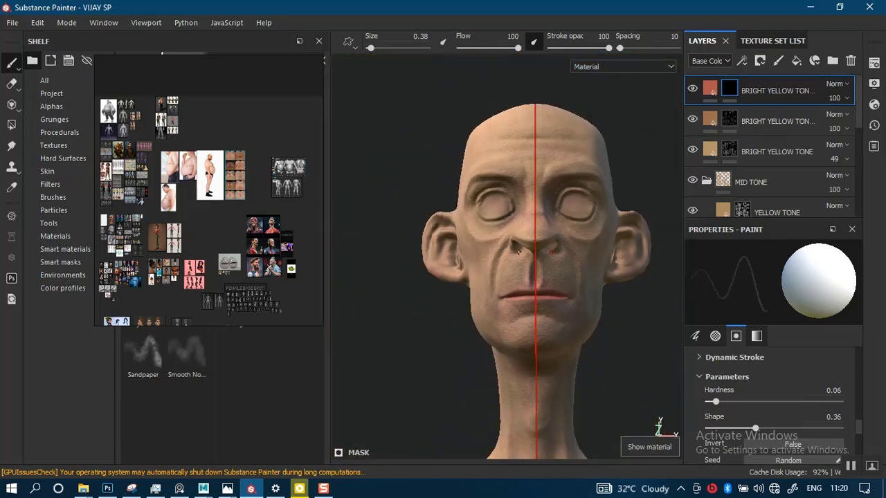
alt+right_drag(504, 181, 498, 398)
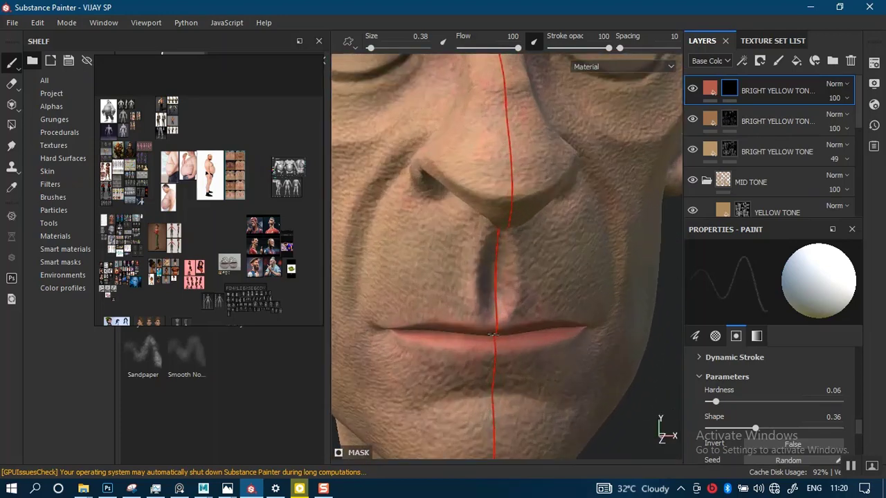
alt+drag(446, 329, 549, 235)
alt+right_drag(549, 236, 550, 208)
alt+middle_drag(537, 275, 550, 353)
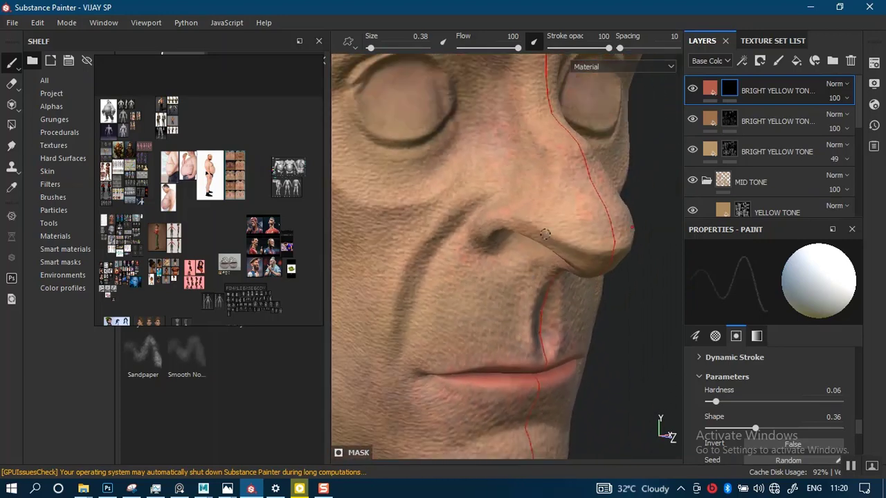
alt+drag(550, 353, 530, 305)
alt+middle_drag(530, 304, 518, 276)
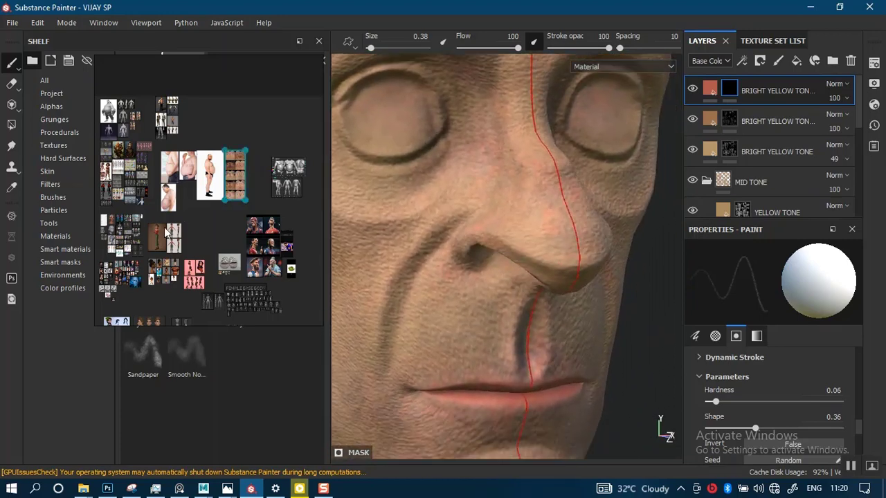
Step: Find the cartoon man in a shirt and blue trousers on the reference board and enlarge him
scroll(165, 232, down, 3)
middle_drag(165, 232, 229, 225)
scroll(232, 255, up, 10)
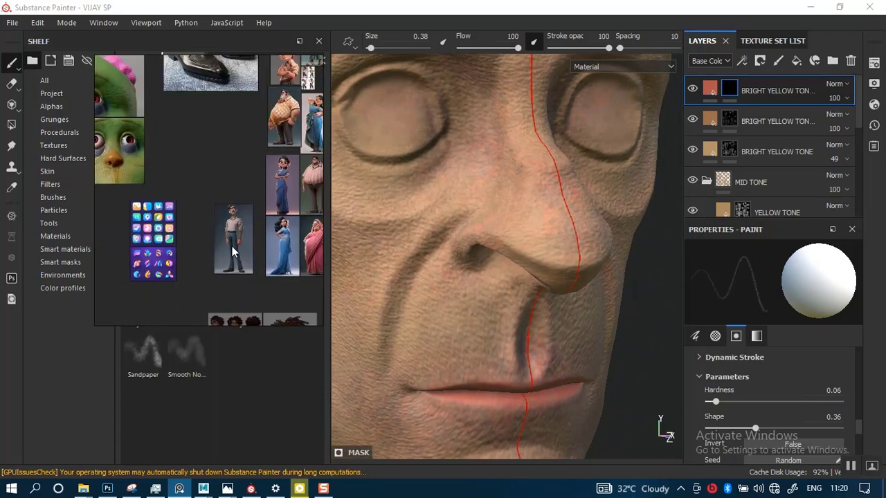
scroll(232, 246, up, 6)
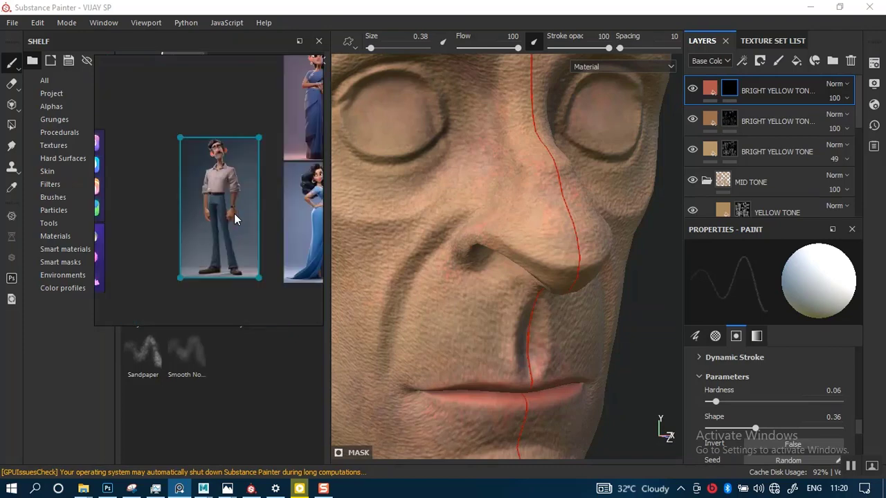
Step: Target the brown BRIGHT YELLOW TONE copy's mask, move the reference aside, and choose the Dirt 1 brush at 63 stroke opacity
mouse_move(523, 277)
alt+right_down()
mouse_move(518, 206)
mouse_move(458, 195)
alt+right_up()
mouse_move(560, 378)
alt+middle_down()
mouse_move(530, 201)
mouse_move(537, 325)
alt+middle_up()
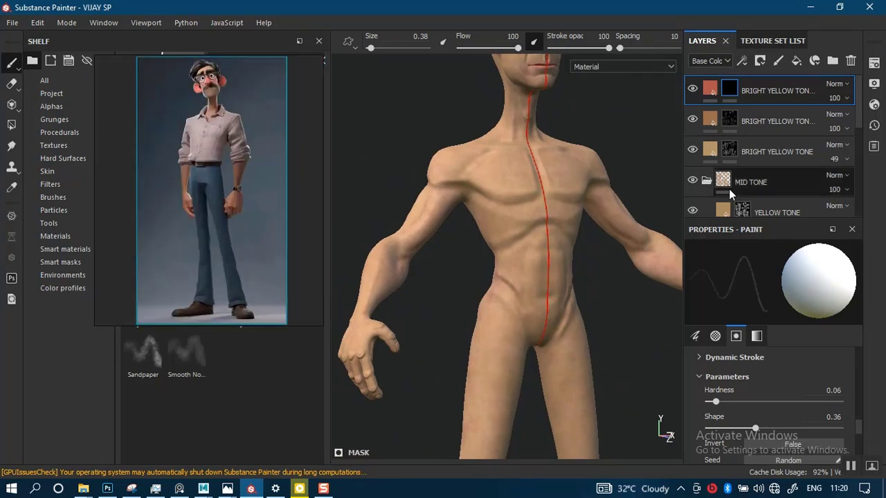
click(731, 120)
mouse_move(249, 188)
mouse_down()
mouse_move(298, 159)
mouse_move(422, 133)
mouse_move(481, 132)
mouse_move(376, 163)
mouse_move(133, 170)
mouse_up()
click(287, 158)
mouse_move(408, 237)
alt+mouse_down()
mouse_move(475, 241)
mouse_move(621, 68)
mouse_move(587, 50)
alt+mouse_up()
click(589, 48)
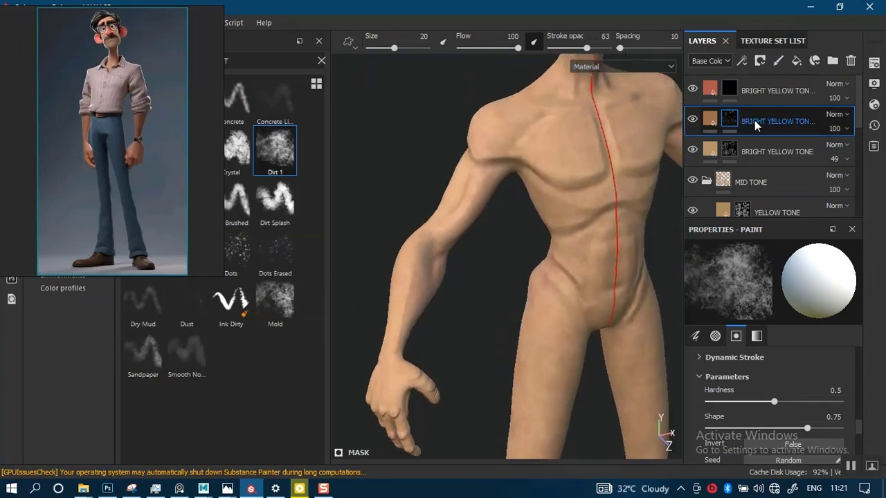
Step: Duplicate the brown BRIGHT YELLOW TONE copy layer, rename the duplicate ARM BROWN TONE, and replace its mask with a black one
key(ctrl+d)
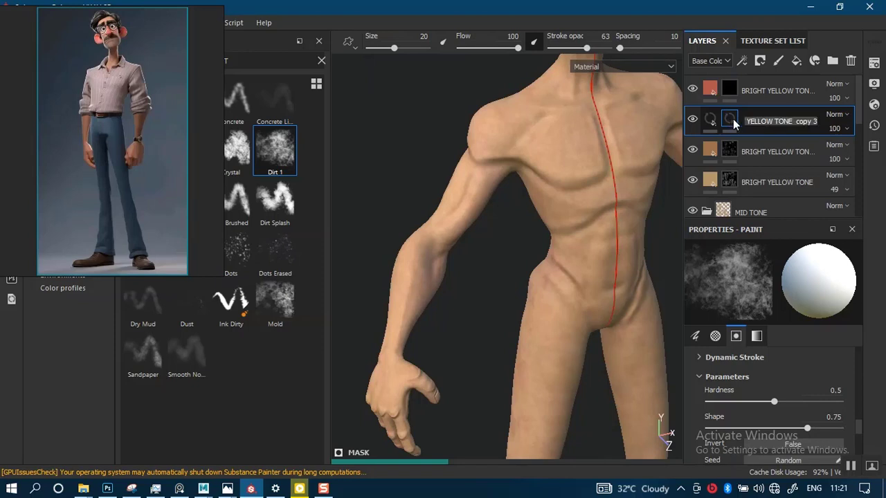
mouse_move(726, 123)
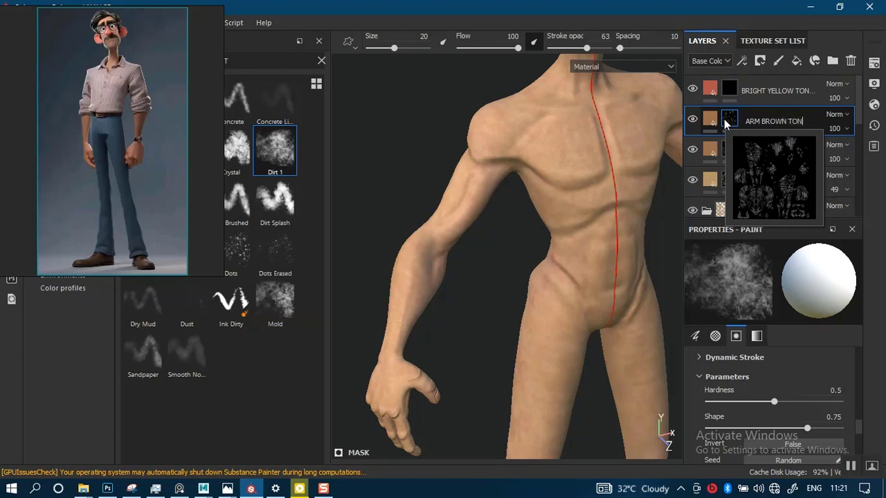
text(E)
key(Return)
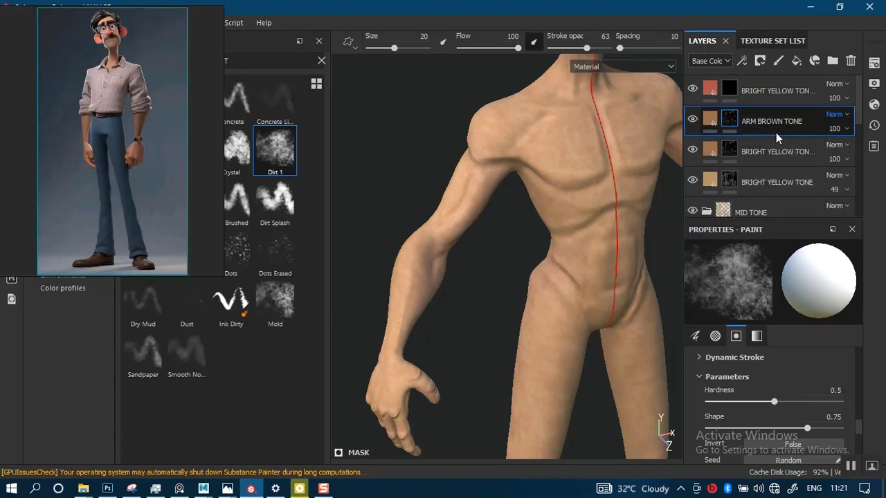
right_click(730, 121)
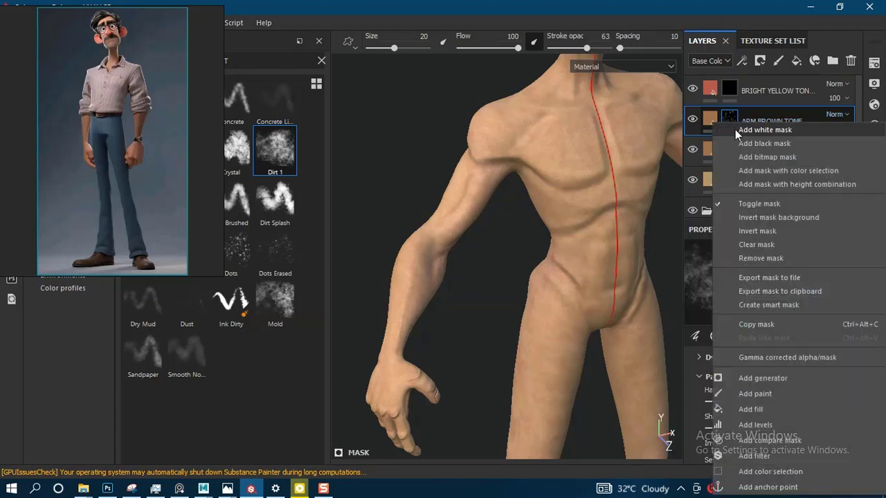
click(744, 143)
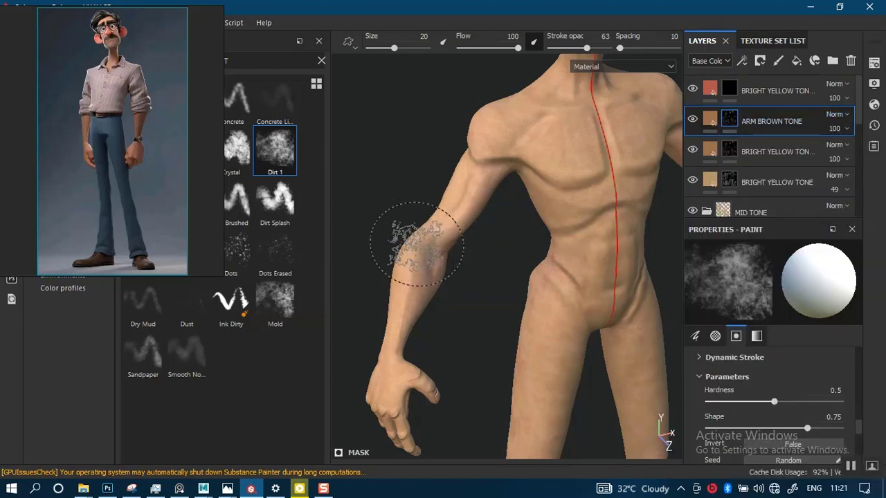
Step: Compare the forearm with ARM BROWN TONE hidden and shown, and reset the layer's mask to black
scroll(419, 283, up, 5)
alt+drag(449, 315, 437, 301)
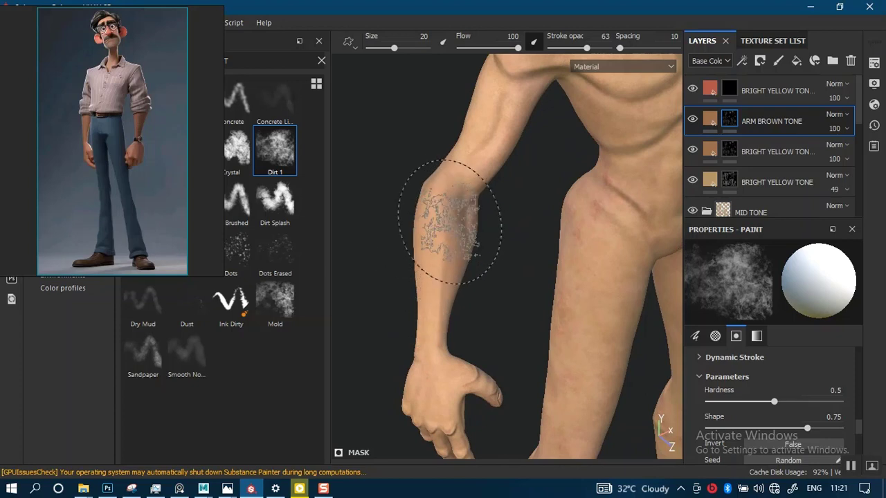
mouse_move(443, 260)
alt+right_down()
mouse_move(437, 306)
mouse_move(450, 271)
alt+right_up()
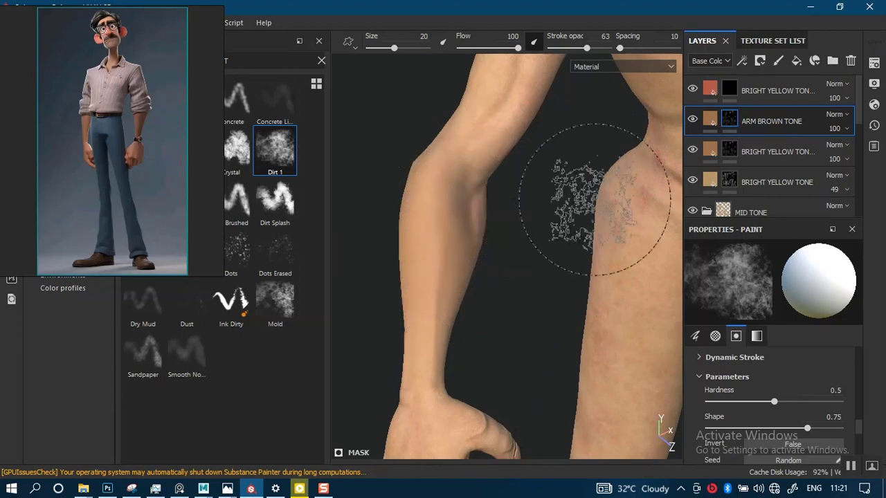
click(694, 120)
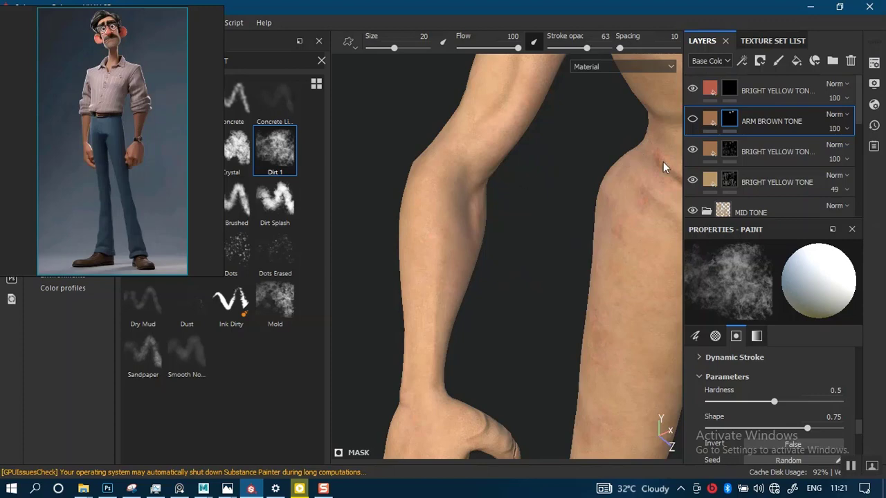
click(692, 118)
right_click(730, 119)
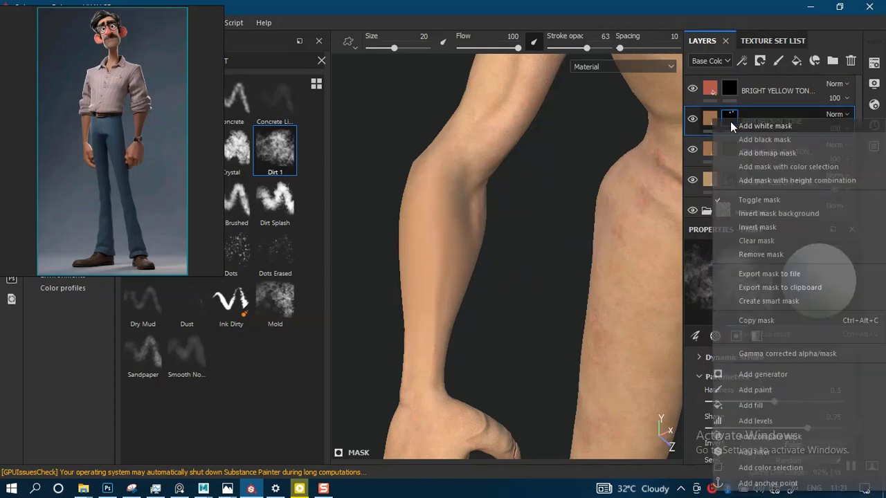
click(764, 139)
Step: Sample the reference man's forearm as ARM BROWN TONE's base color, brighten it to a light salmon, and move the reference aside
click(710, 118)
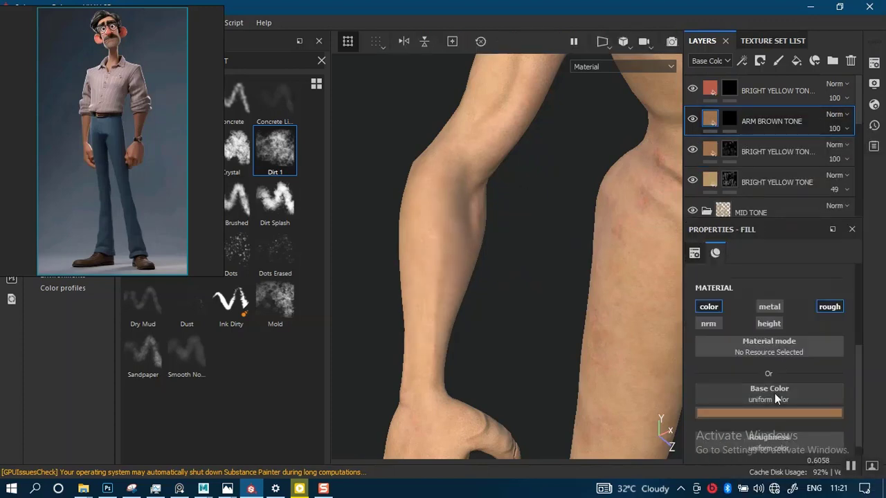
click(768, 411)
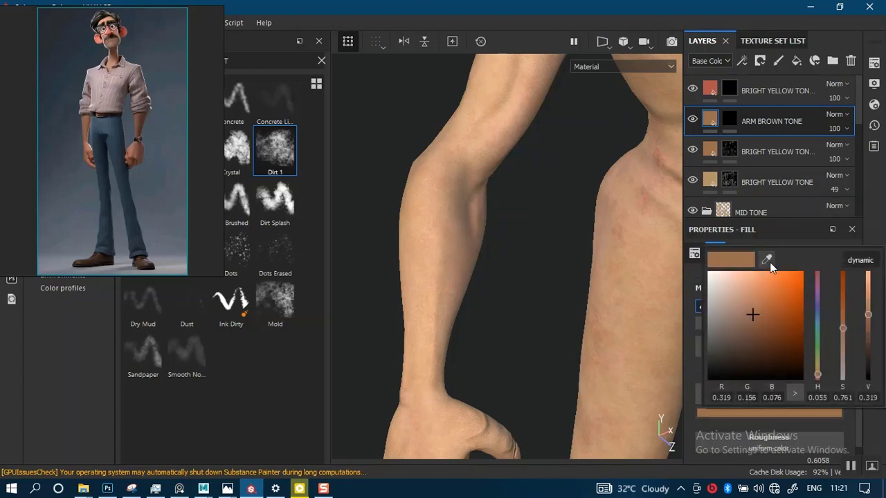
click(766, 260)
click(240, 152)
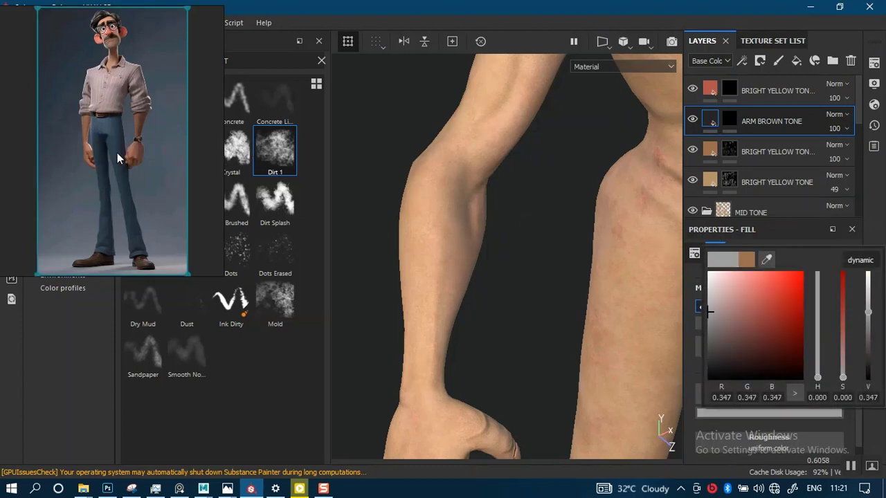
right_drag(117, 152, 515, 264)
click(723, 413)
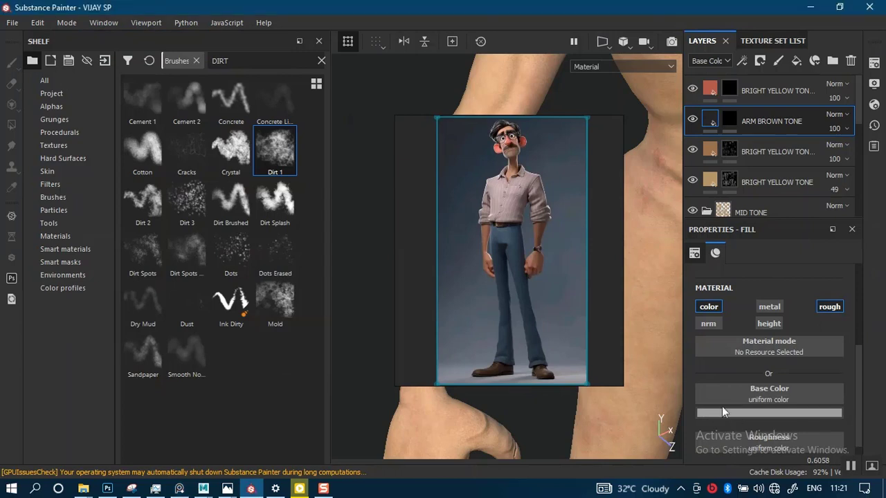
drag(724, 200, 539, 233)
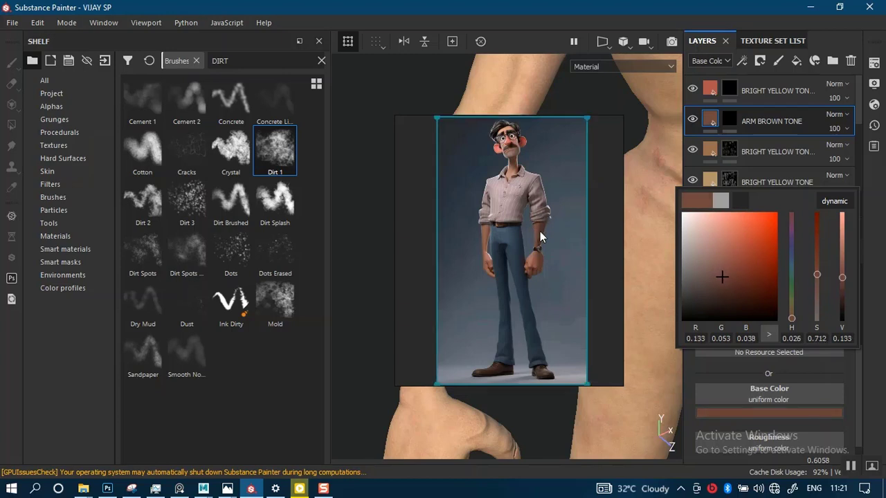
drag(539, 236, 541, 239)
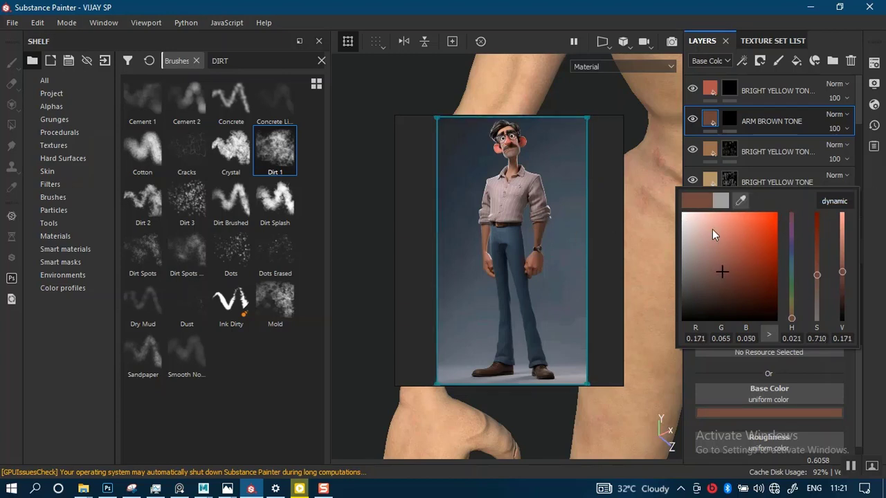
drag(839, 264, 846, 218)
right_drag(542, 159, 168, 118)
Step: Paint the salmon tone over the forearm on ARM BROWN TONE's mask with the Dirt 1 brush at size 20
alt+drag(508, 217, 482, 251)
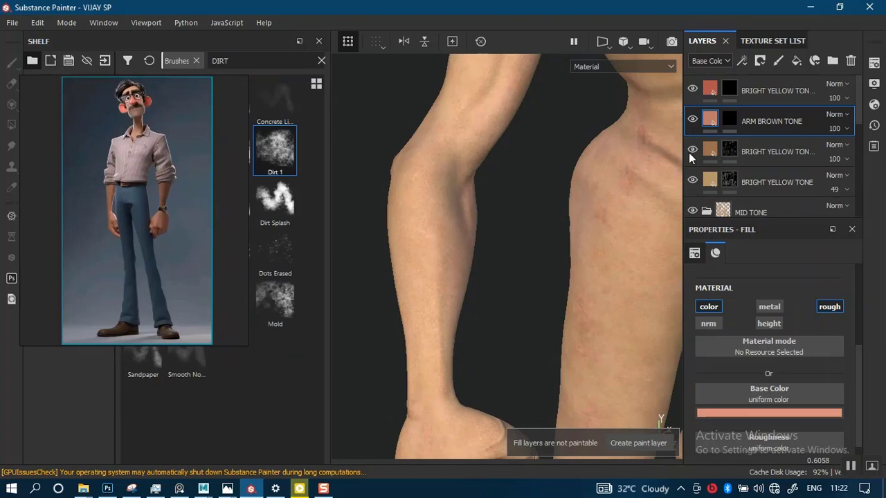
click(727, 120)
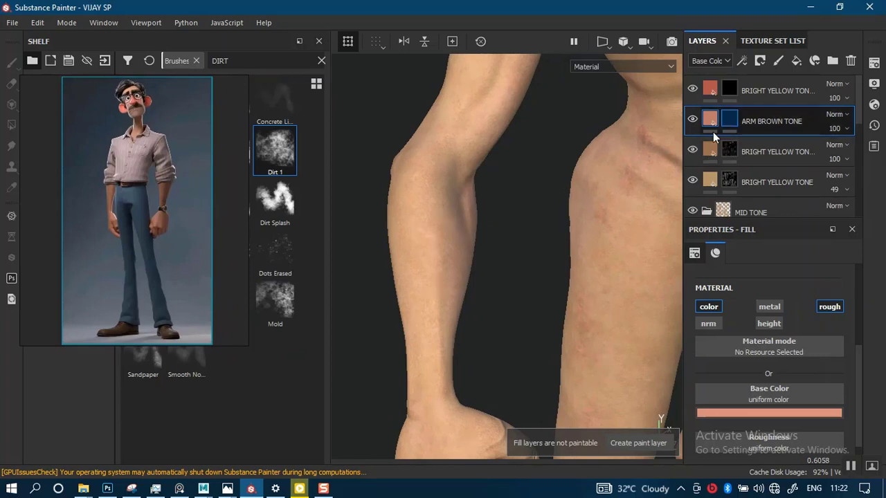
key(1)
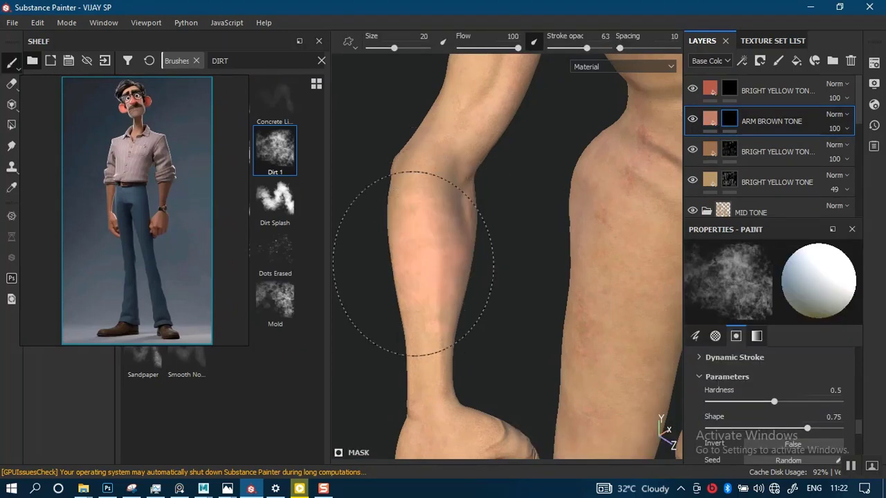
mouse_move(413, 263)
mouse_down()
mouse_move(407, 275)
mouse_move(420, 260)
mouse_up()
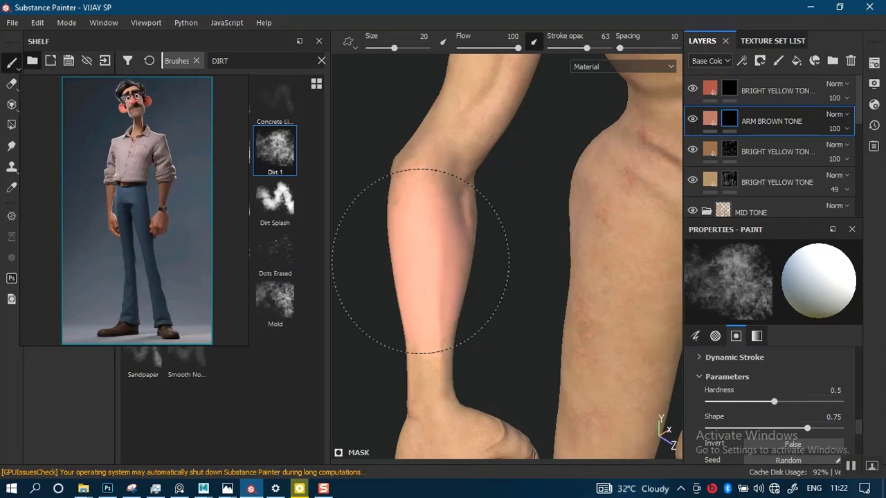
scroll(455, 238, up, 3)
mouse_move(454, 237)
alt+mouse_down()
mouse_move(506, 273)
mouse_move(459, 269)
alt+mouse_up()
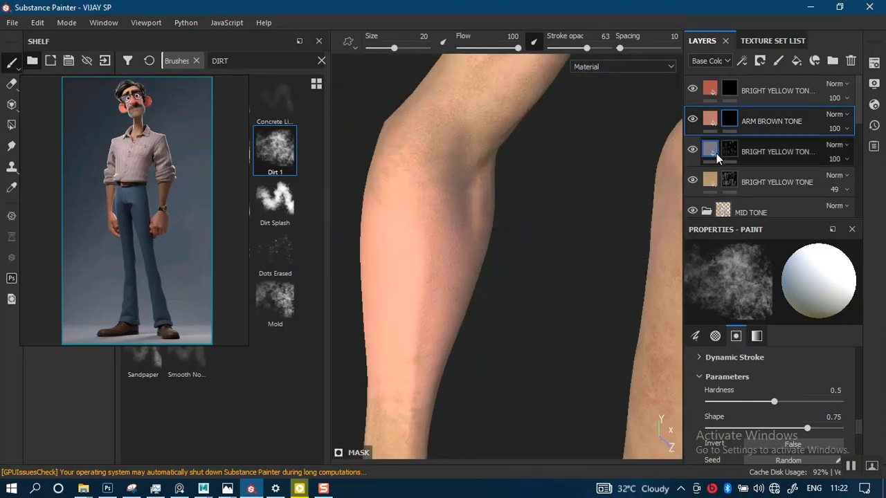
mouse_move(514, 247)
alt+mouse_down()
mouse_move(435, 228)
mouse_move(460, 244)
alt+mouse_up()
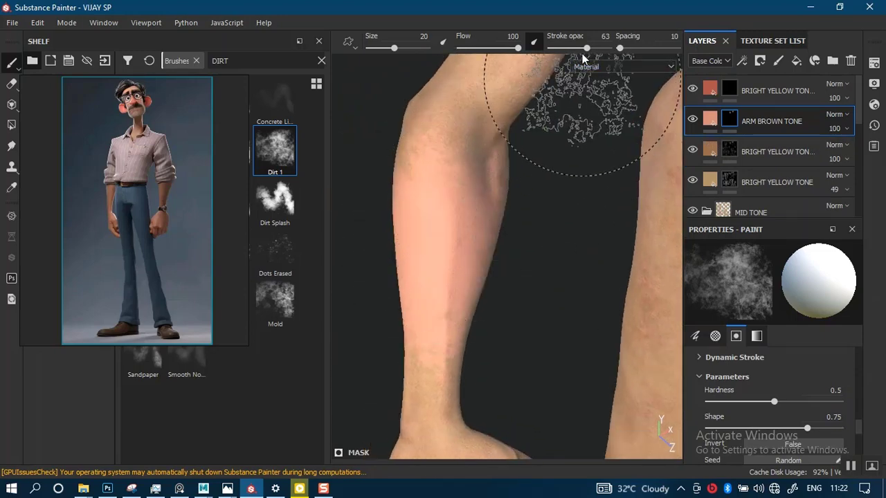
Step: Raise the stroke opacity to 100, stamp the forearm once more, and display only the Base Color channel
drag(585, 48, 610, 48)
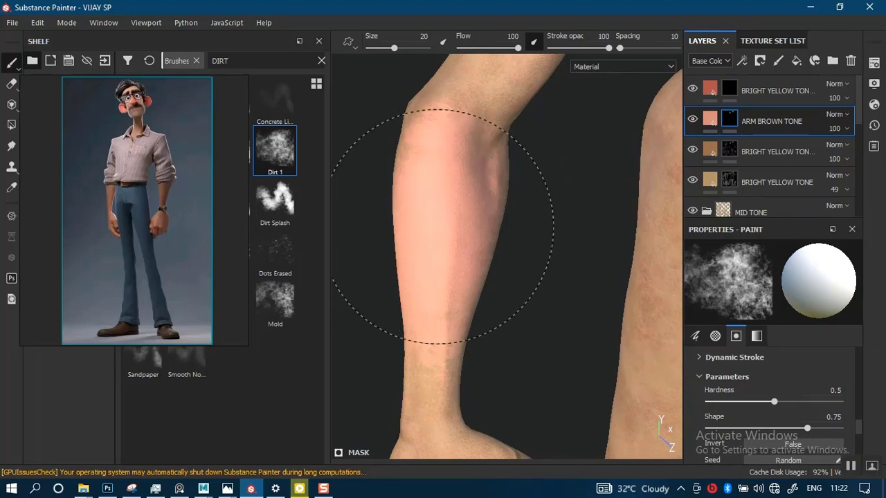
click(432, 214)
key(c)
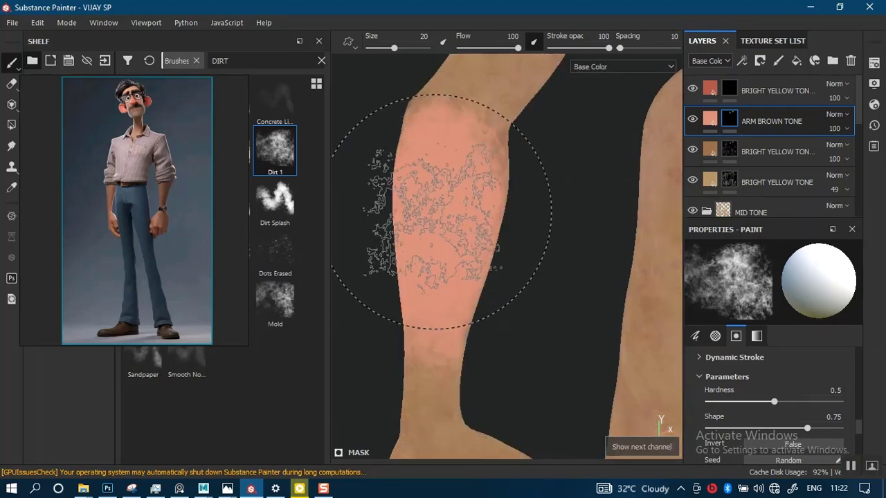
alt+drag(519, 210, 504, 212)
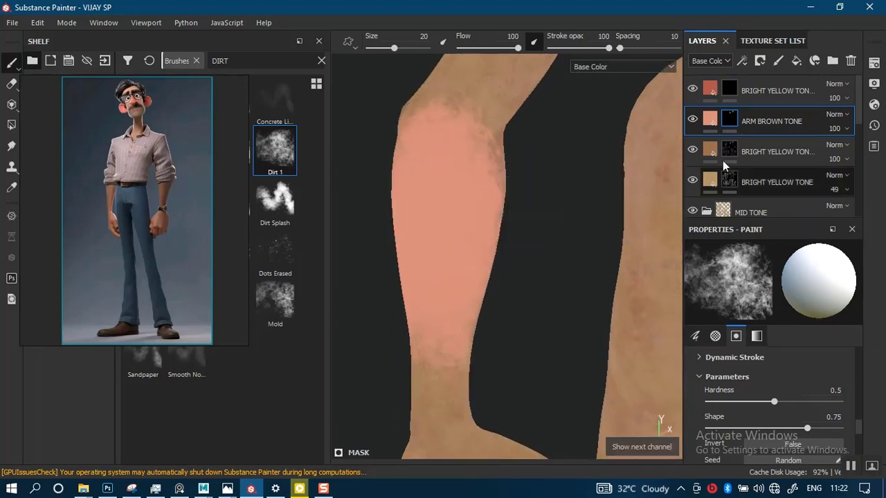
Step: Reset ARM BROWN TONE's mask to black and set its base color to brown with R 0.234, G 0.099, B 0.032
right_click(731, 121)
click(739, 144)
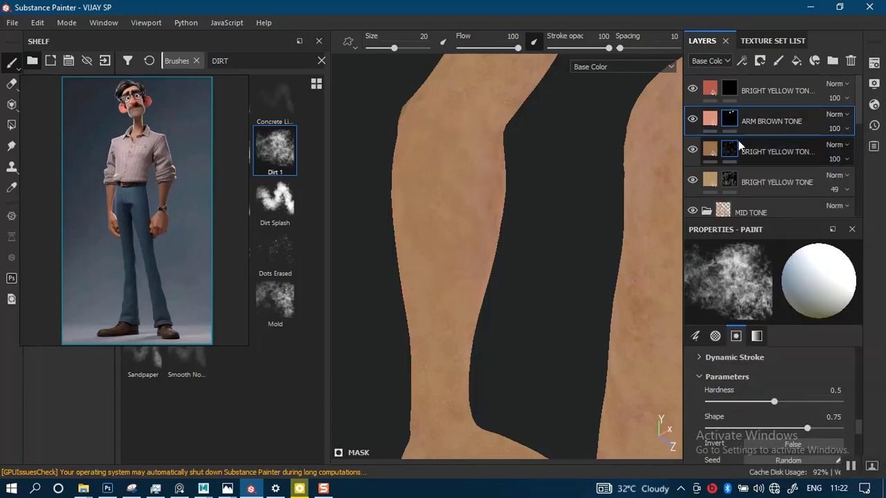
click(711, 120)
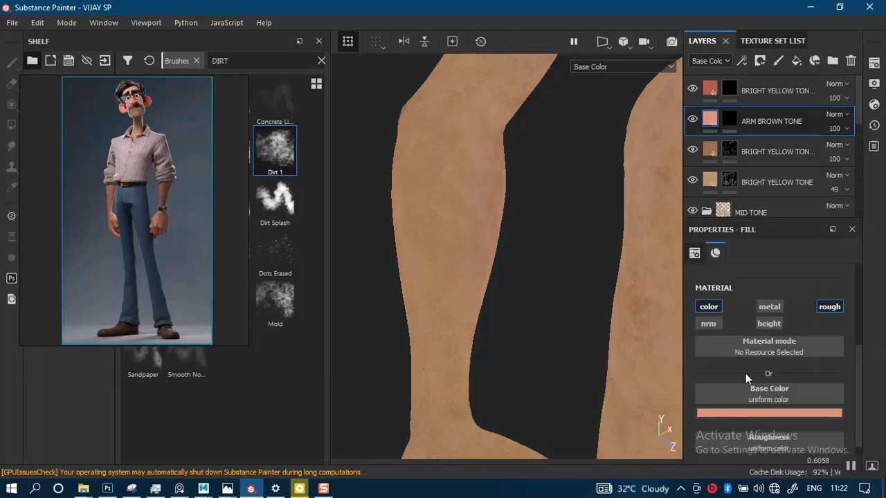
click(738, 414)
click(768, 251)
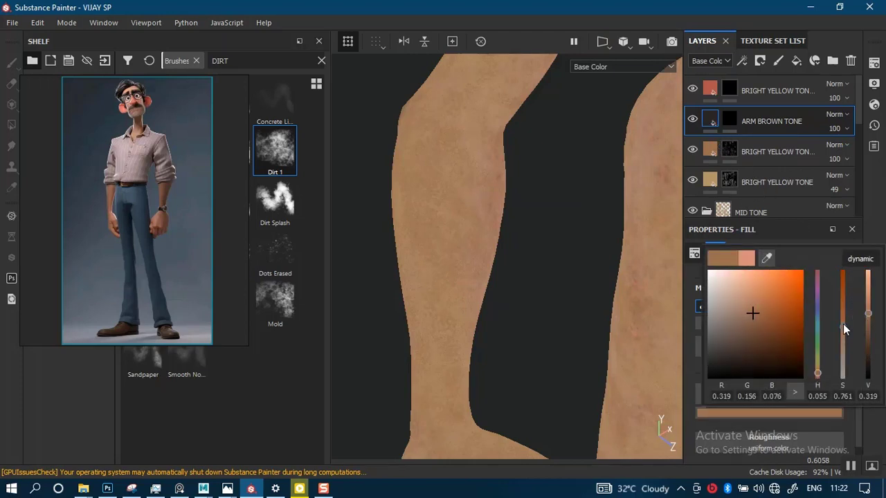
drag(843, 325, 867, 321)
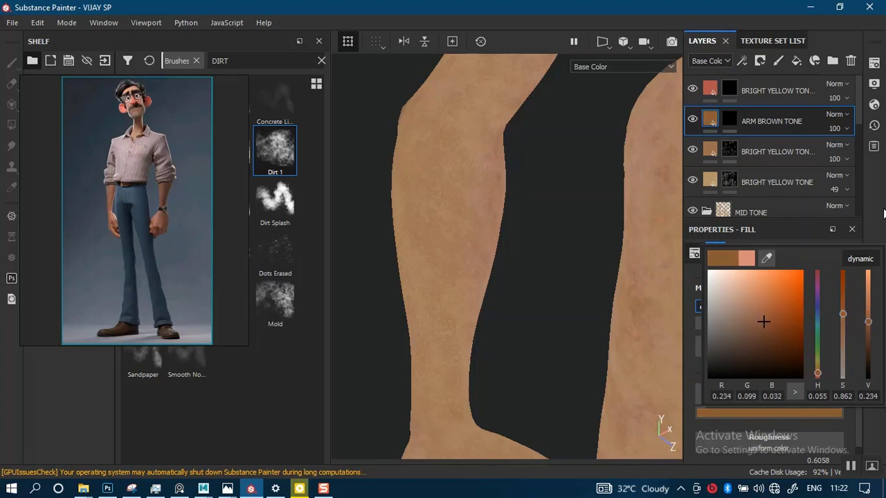
Step: Paint brown patches down the forearm on ARM BROWN TONE's mask with the brush reduced to size 14.99, and show the full material
click(723, 120)
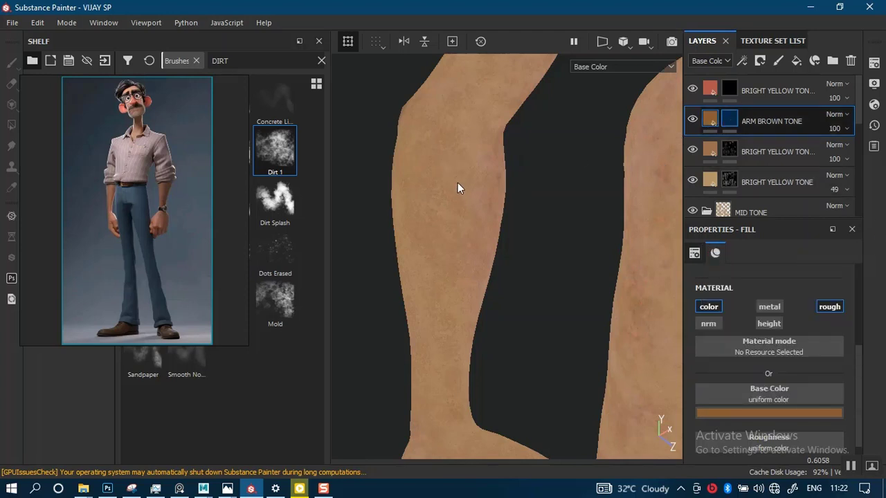
key(1)
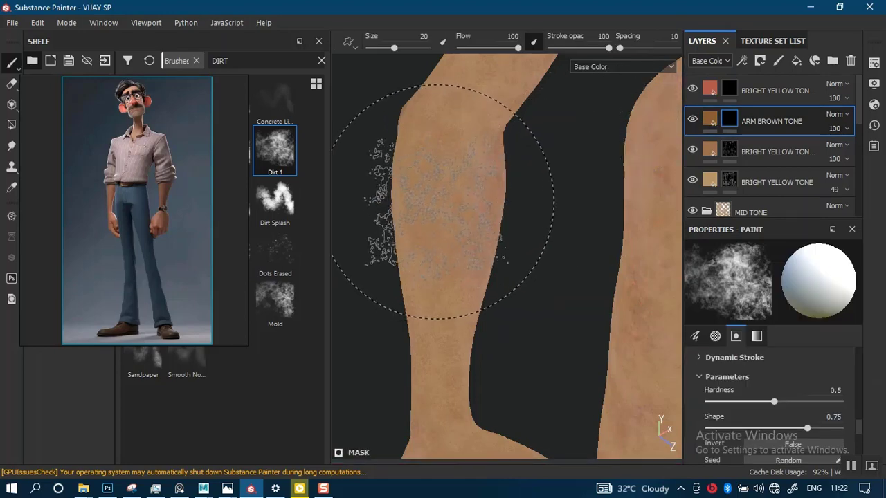
key(bracketleft)
key(bracketleft)
mouse_move(452, 172)
mouse_down()
mouse_move(439, 231)
mouse_move(447, 257)
mouse_up()
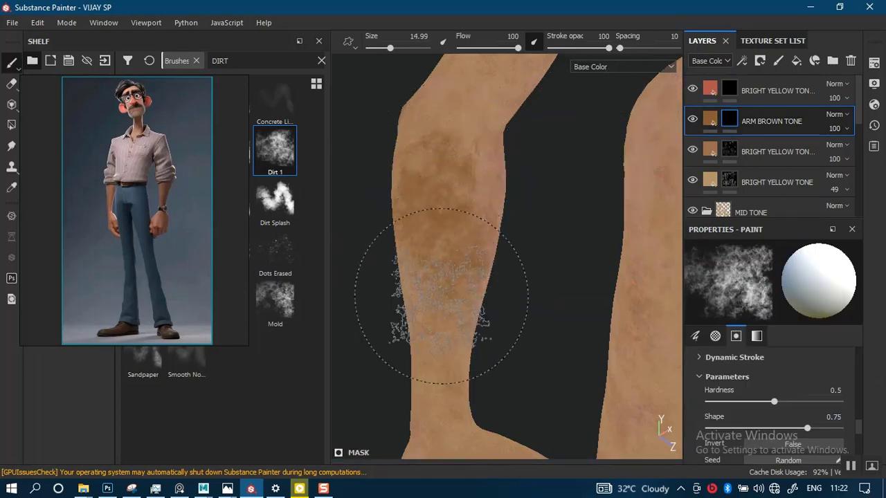
key(m)
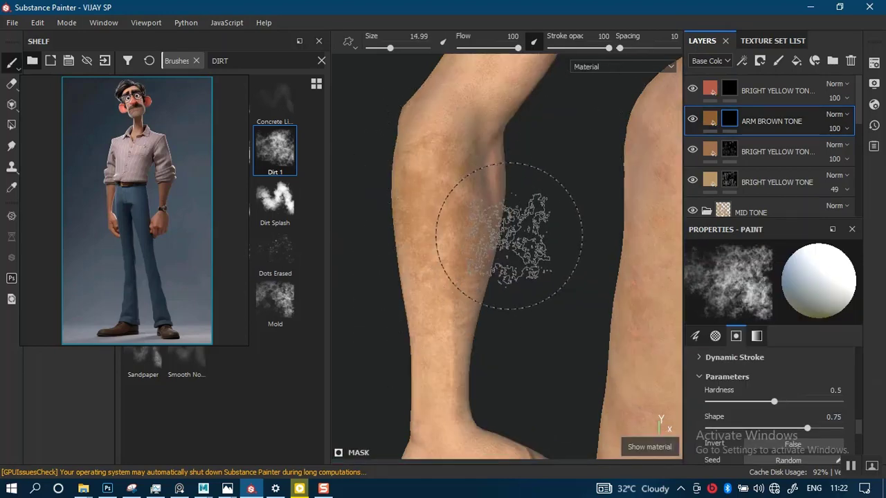
Step: Try ARM BROWN TONE at reduced layer opacity, including 52, and restore it to 100
click(835, 128)
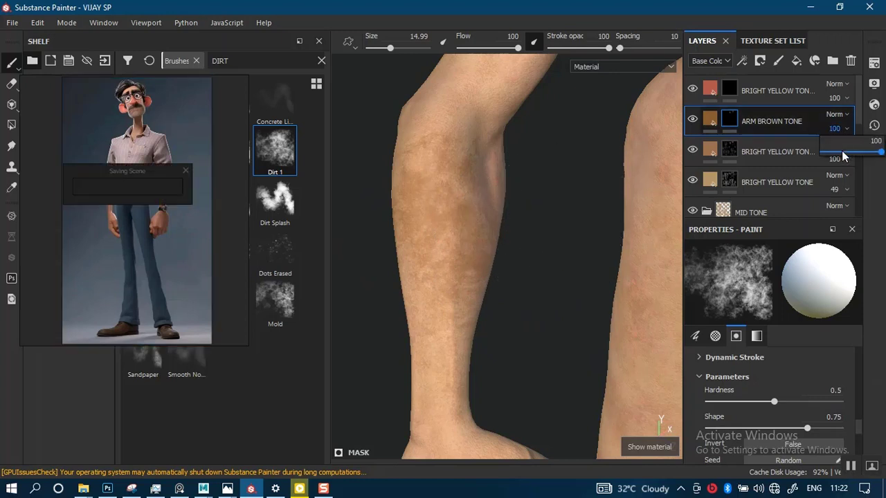
click(838, 152)
drag(837, 153, 838, 153)
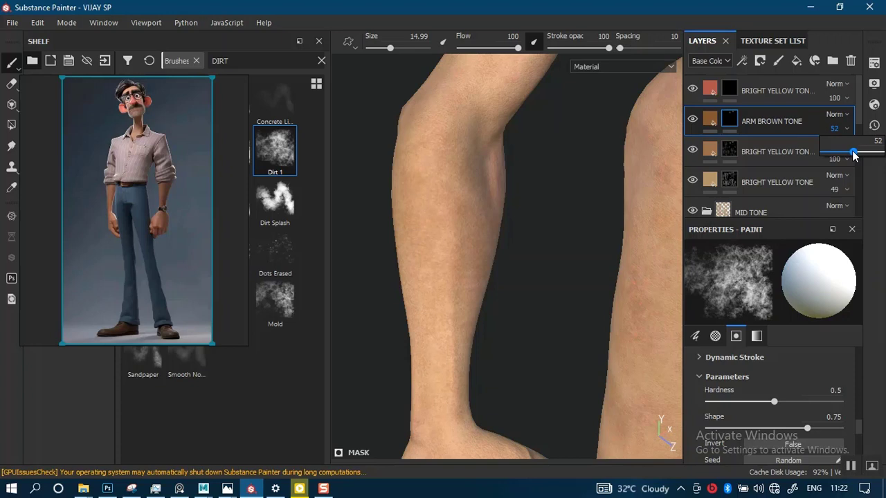
drag(852, 154, 884, 152)
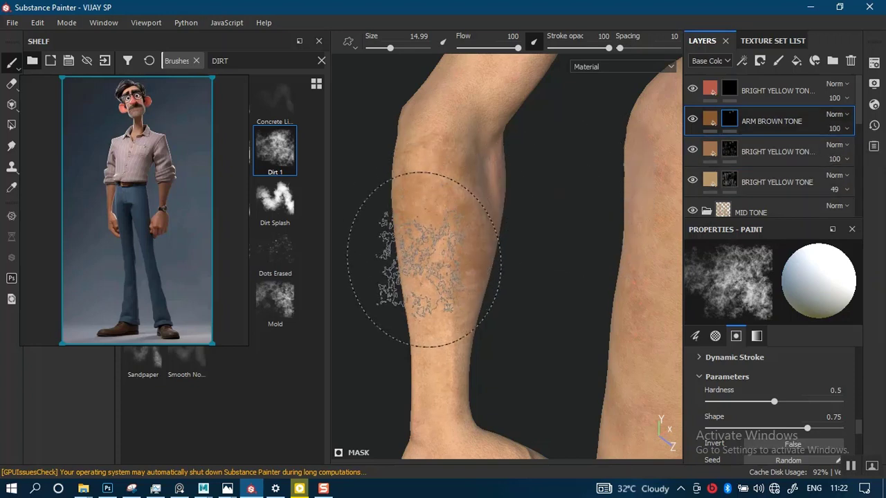
Step: Display only the Base Color channel and paint ARM BROWN TONE's mask along the forearm toward the elbow with the brush reduced to size 12.05
key(c)
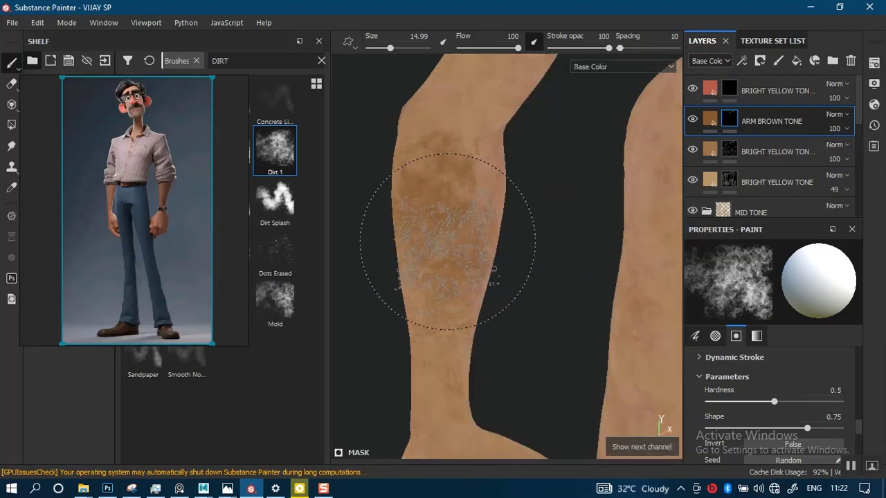
key(bracketleft)
key(bracketleft)
alt+drag(470, 227, 483, 232)
mouse_move(352, 376)
alt+mouse_down()
mouse_move(482, 132)
mouse_move(471, 220)
mouse_move(521, 167)
mouse_move(559, 208)
alt+mouse_up()
alt+middle_drag(559, 208, 580, 271)
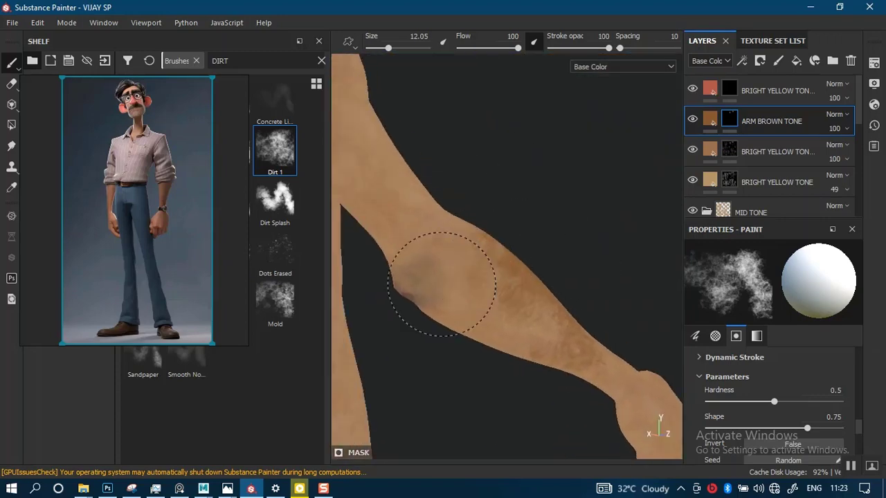
Step: Reduce the brush to size 9.43 and paint brown tone over the wrist and back of the hand
alt+drag(593, 356, 508, 303)
key(bracketleft)
key(bracketleft)
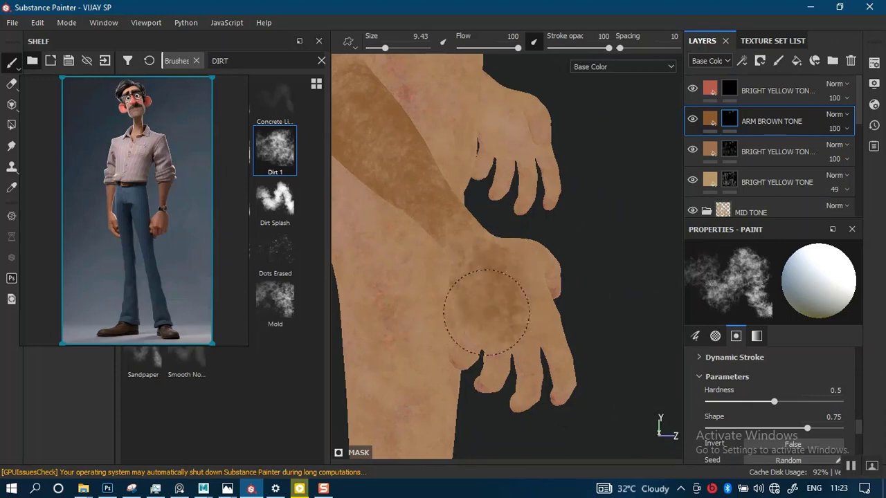
mouse_move(468, 265)
alt+mouse_down()
mouse_move(464, 307)
mouse_move(475, 256)
mouse_move(453, 257)
mouse_move(484, 259)
alt+mouse_up()
alt+drag(427, 333, 474, 267)
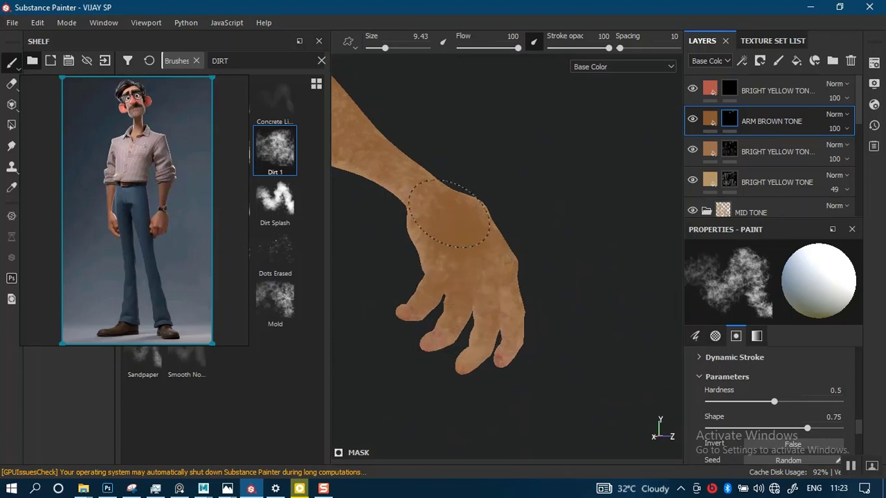
mouse_move(539, 239)
alt+mouse_down()
mouse_move(524, 316)
mouse_move(435, 256)
mouse_move(500, 231)
alt+mouse_up()
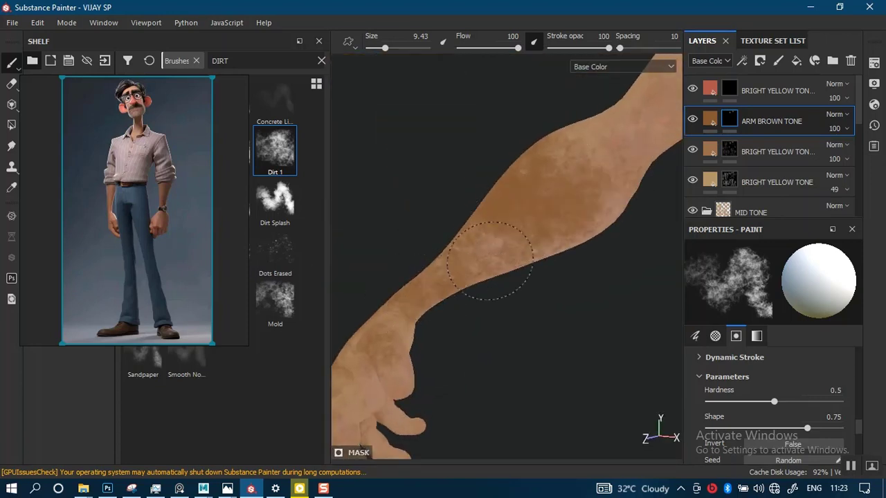
Step: Continue the brown tone around the underside of the forearm, the palm edge and fingers, and the area below the elbow
mouse_move(491, 277)
alt+mouse_down()
mouse_move(435, 236)
mouse_move(467, 241)
mouse_move(624, 135)
mouse_move(455, 259)
mouse_move(620, 192)
alt+mouse_up()
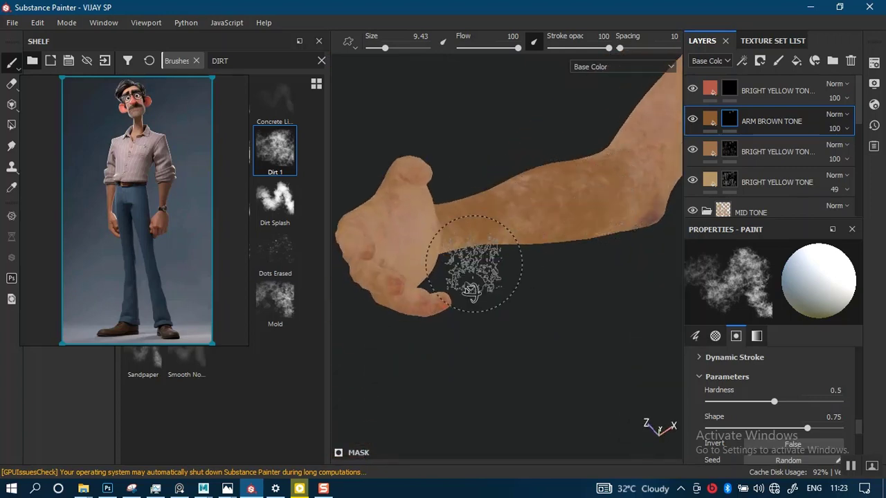
mouse_move(470, 291)
alt+mouse_down()
mouse_move(486, 316)
mouse_move(469, 342)
mouse_move(409, 355)
mouse_move(530, 229)
alt+mouse_up()
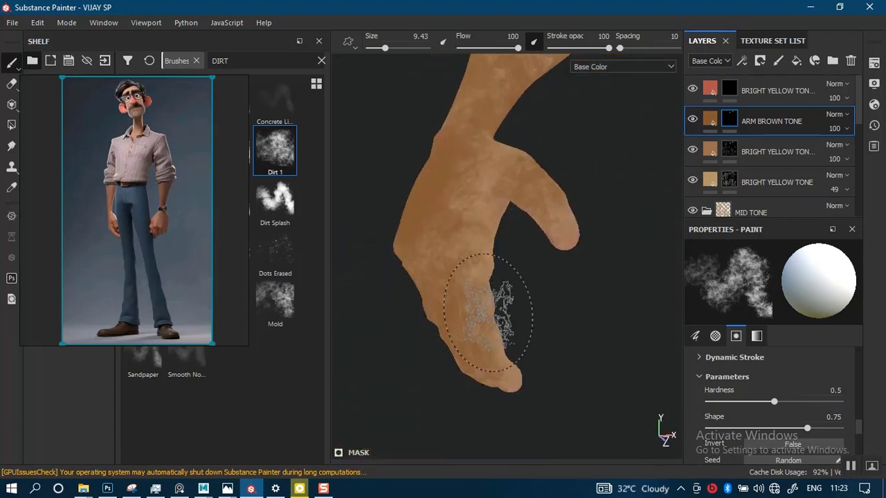
mouse_move(488, 312)
alt+mouse_down()
mouse_move(544, 233)
mouse_move(445, 247)
mouse_move(579, 283)
alt+mouse_up()
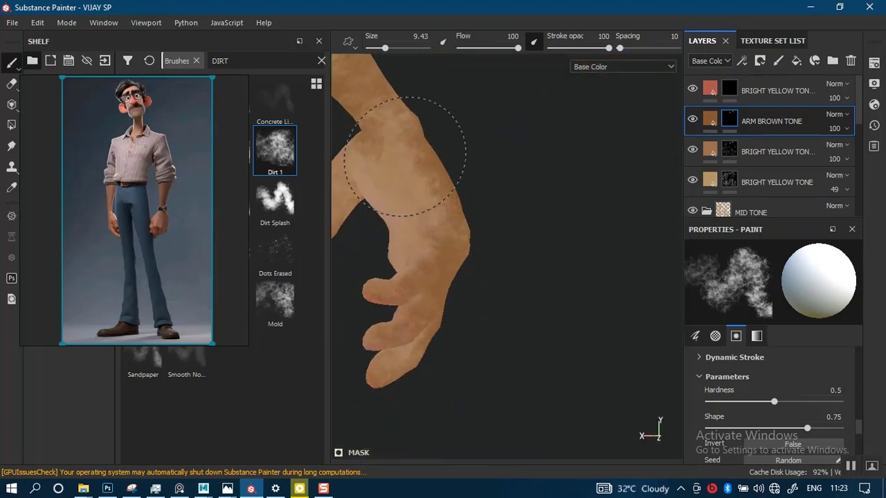
mouse_move(425, 287)
alt+mouse_down()
mouse_move(478, 212)
mouse_move(359, 253)
mouse_move(453, 262)
mouse_move(411, 307)
mouse_move(374, 260)
mouse_move(388, 250)
mouse_move(454, 263)
alt+mouse_up()
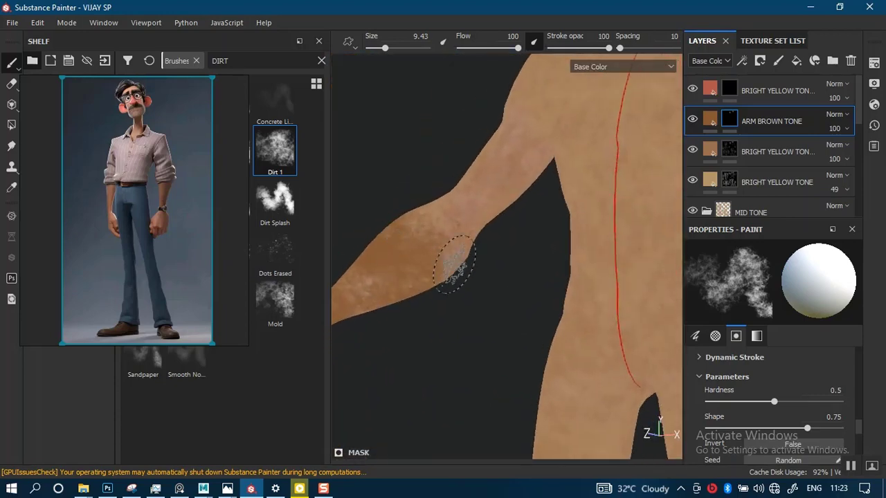
mouse_move(489, 178)
alt+mouse_down()
mouse_move(450, 275)
mouse_move(450, 245)
mouse_move(491, 273)
mouse_move(494, 198)
alt+mouse_up()
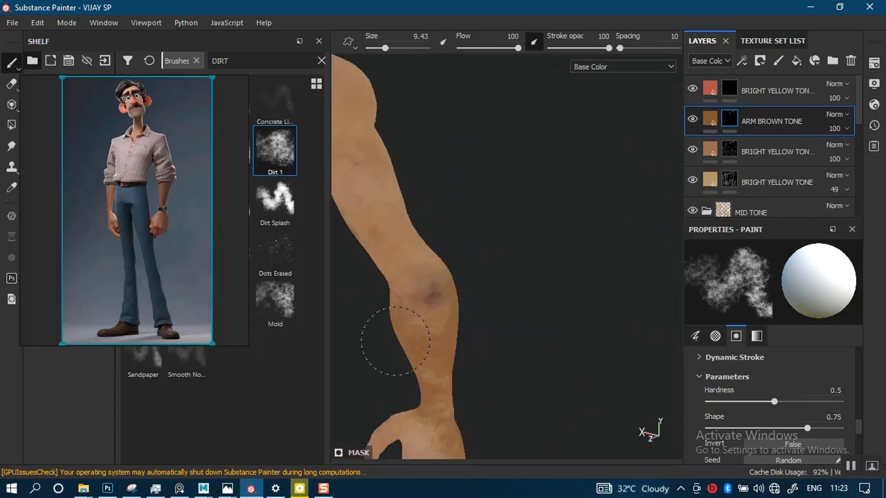
Step: Extend the brown patches past the elbow onto the lower part of the upper arm
drag(387, 228, 401, 211)
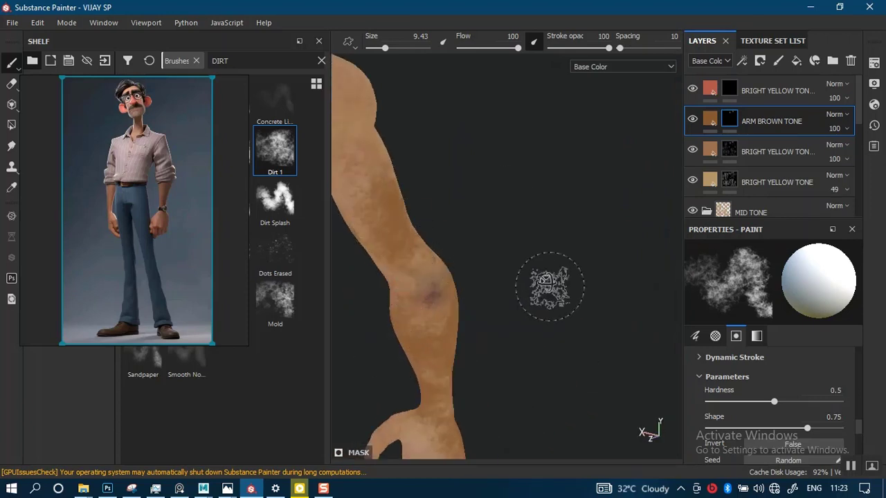
mouse_move(549, 287)
alt+mouse_down()
mouse_move(431, 265)
mouse_move(328, 342)
mouse_move(580, 260)
alt+mouse_up()
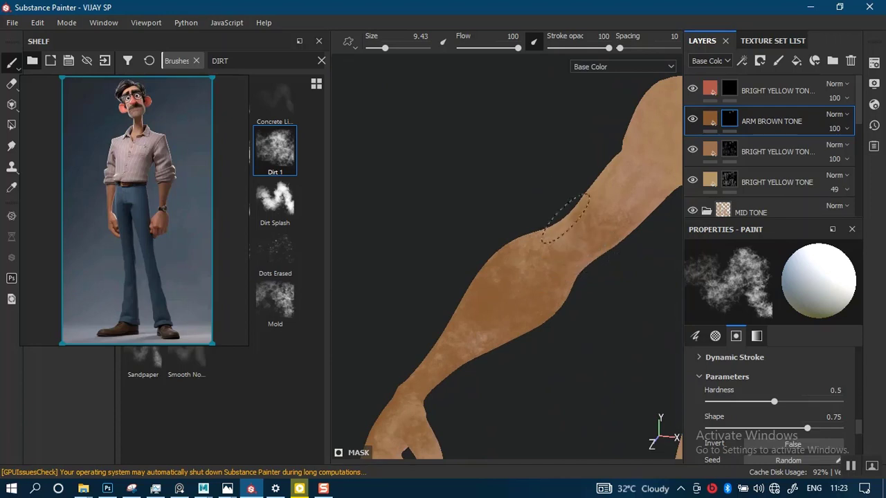
alt+middle_drag(513, 267, 290, 235)
scroll(443, 273, down, 2)
alt+right_drag(426, 220, 524, 143)
Step: Add a Blur filter to ARM BROWN TONE's mask and set its blur intensity to 2.07
right_click(726, 124)
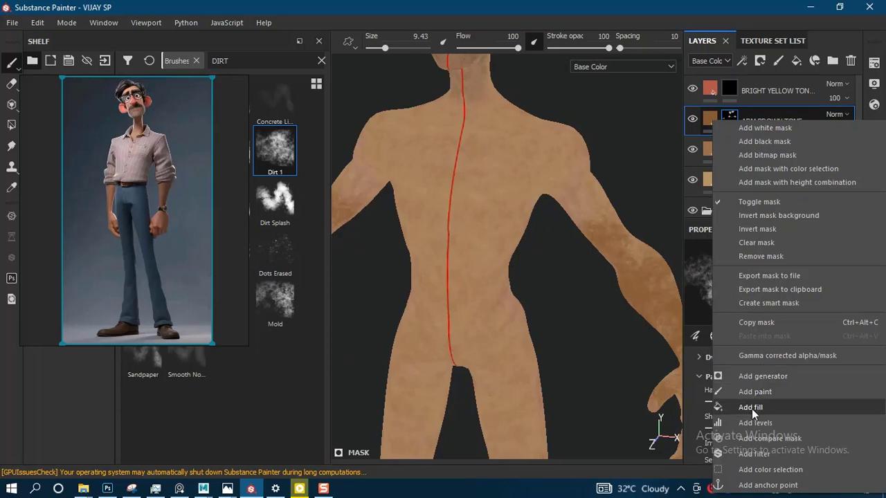
click(747, 454)
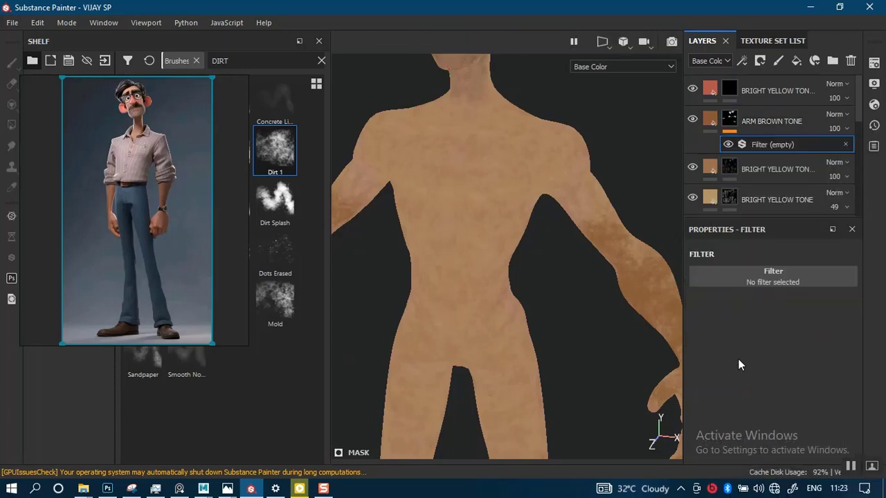
click(764, 277)
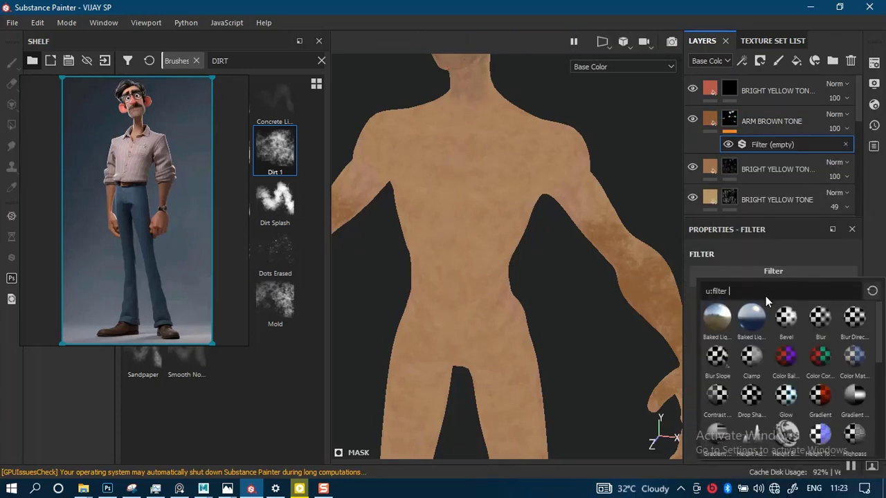
click(820, 320)
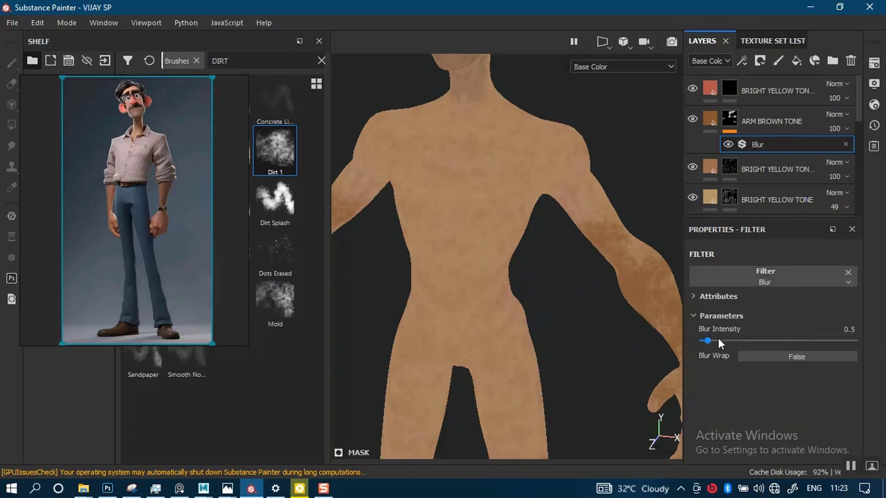
click(721, 341)
Step: Show the full material and fill in brown tone around the thumb on ARM BROWN TONE's mask with brush size 6.1
key(m)
alt+drag(541, 303, 674, 303)
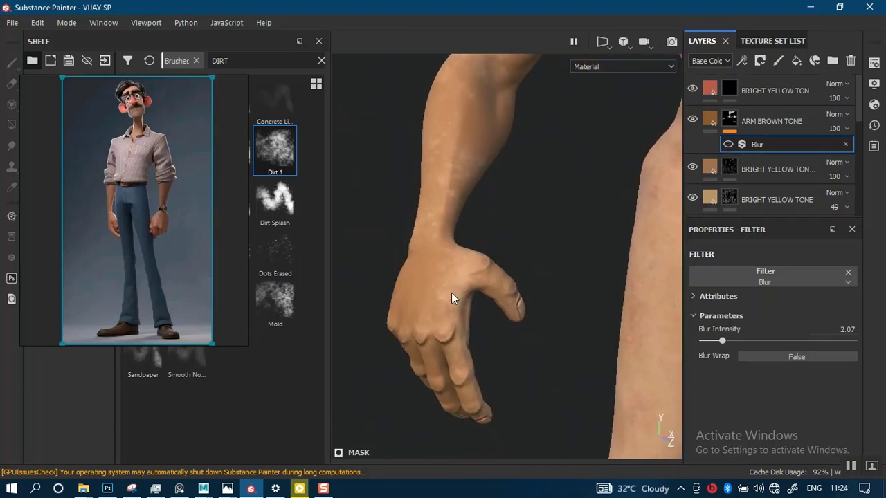
alt+drag(451, 297, 451, 360)
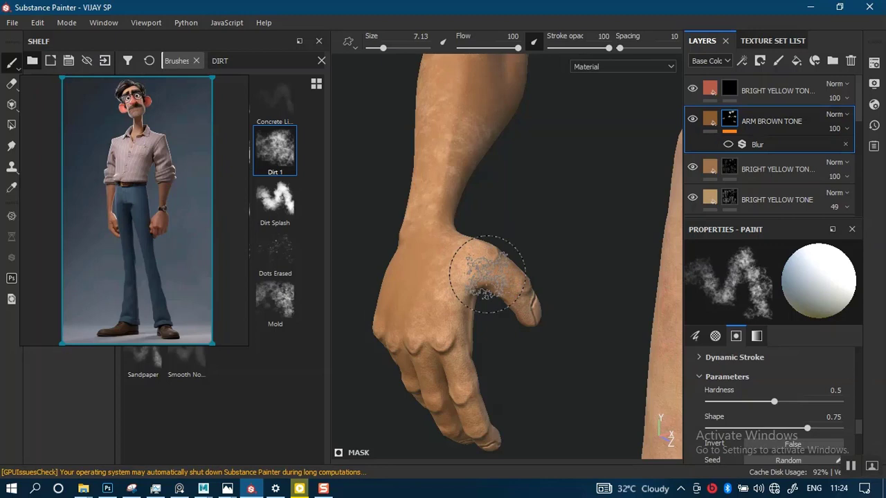
key(bracketleft)
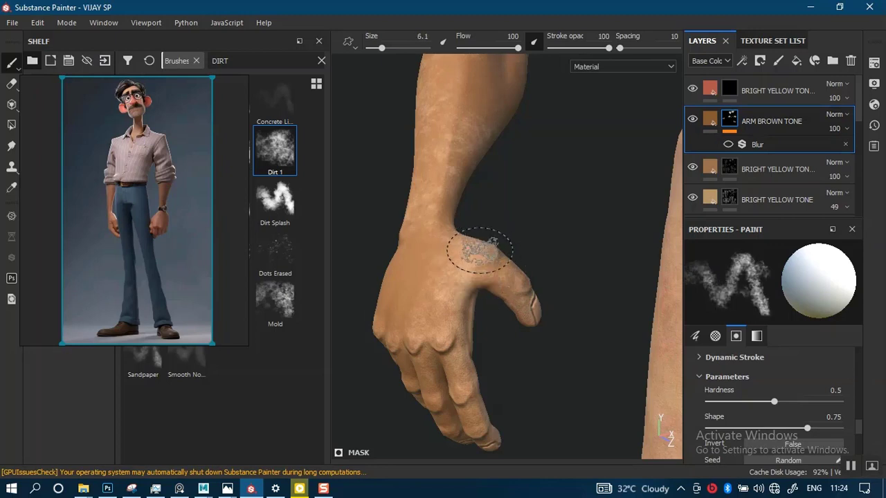
mouse_move(479, 251)
mouse_down()
mouse_move(439, 337)
mouse_move(469, 238)
mouse_up()
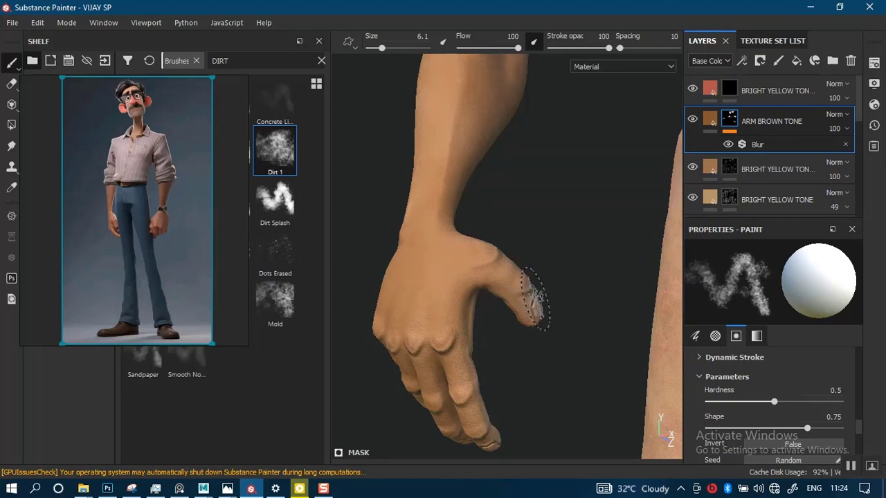
Step: Lower ARM BROWN TONE's layer opacity to 89 and check the blend between arms and torso
alt+right_drag(549, 308, 512, 309)
alt+drag(512, 309, 586, 271)
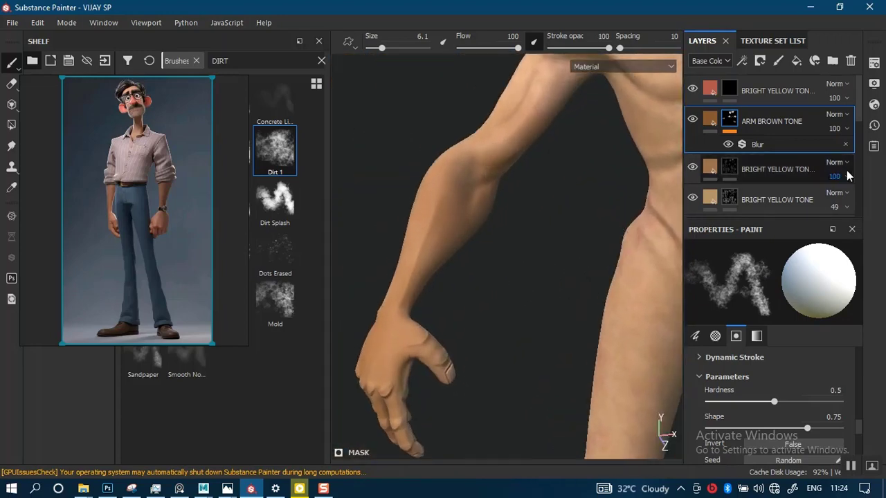
click(846, 129)
drag(847, 151, 876, 152)
alt+drag(643, 281, 527, 239)
alt+right_drag(526, 239, 588, 207)
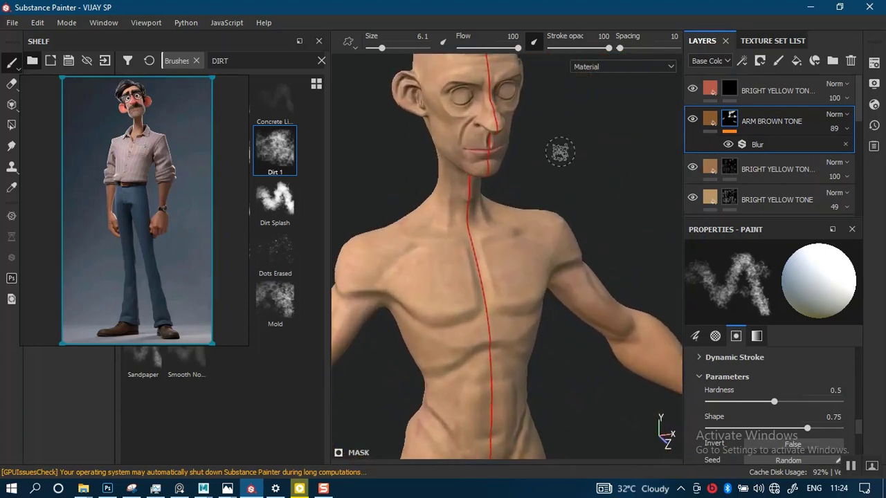
Step: Select the mask of the topmost red layer, choose the Dirt 3 brush, and reposition the reference image clear of the model
click(730, 89)
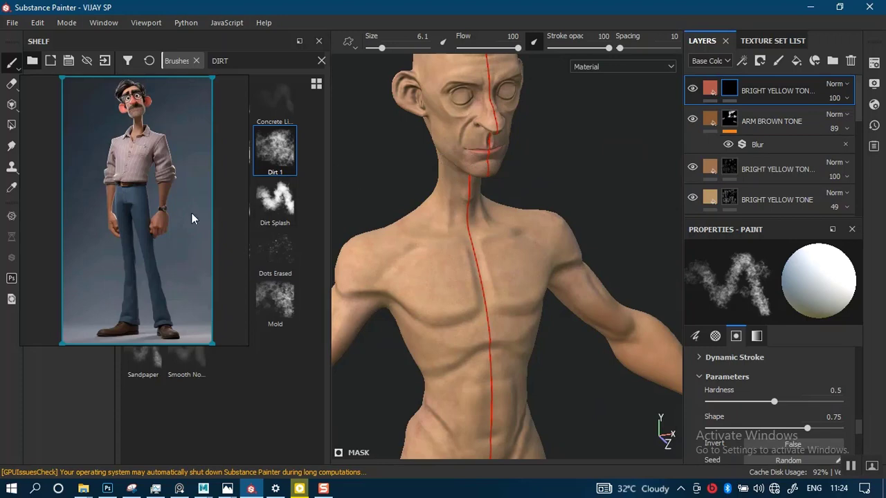
mouse_move(191, 213)
mouse_down()
mouse_move(420, 146)
mouse_move(690, 94)
mouse_up()
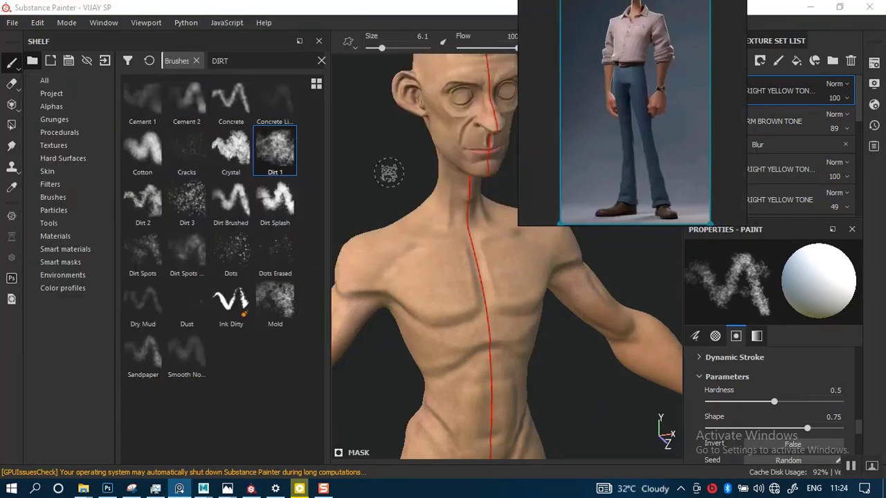
click(184, 203)
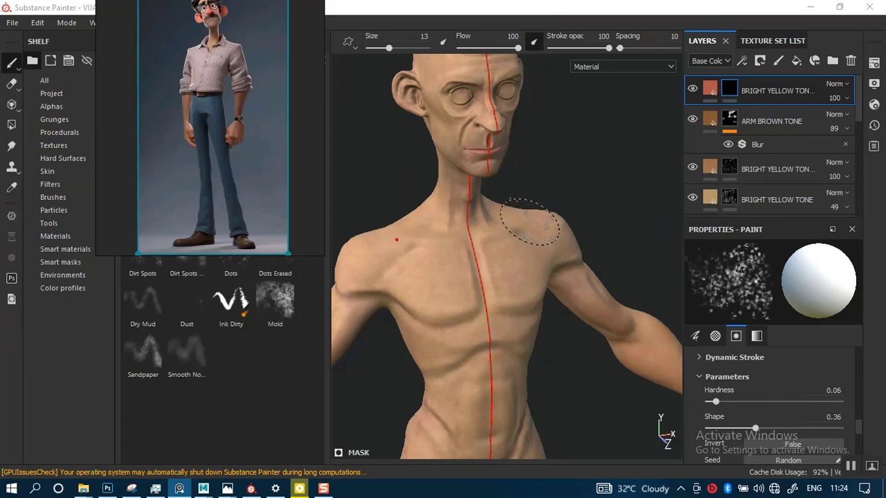
drag(162, 168, 261, 185)
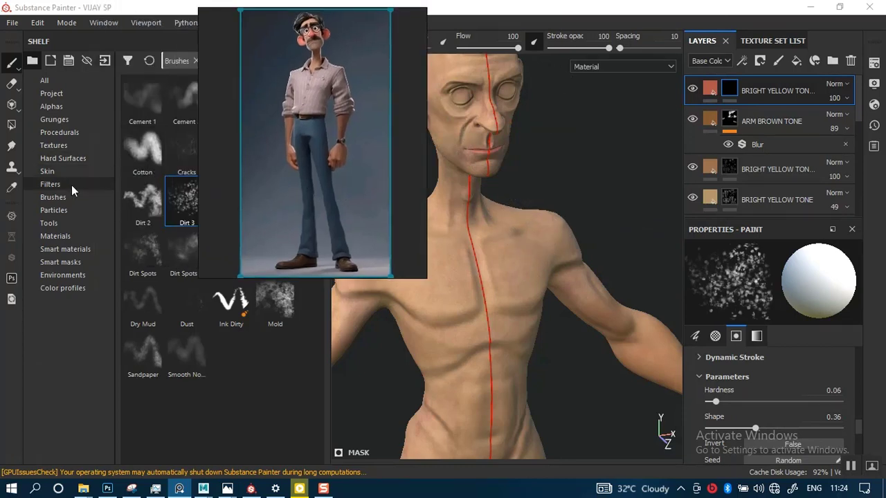
click(11, 125)
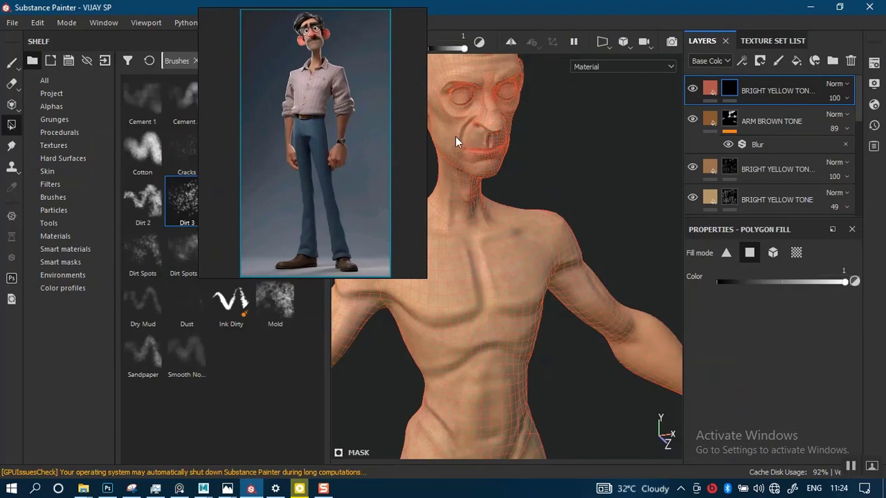
drag(362, 197, 207, 214)
click(11, 62)
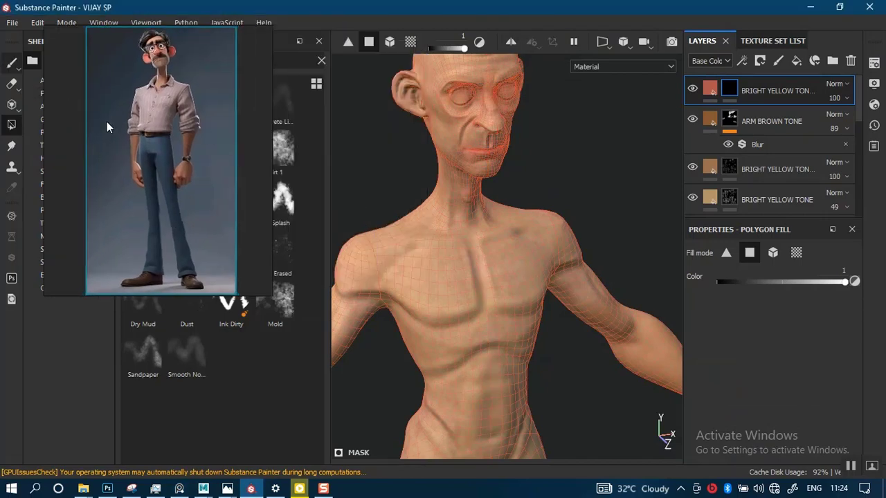
Step: Reduce the Dirt 3 brush to size 2.6 for painting on the face
alt+right_drag(534, 264, 542, 274)
mouse_move(534, 115)
alt+middle_down()
mouse_move(578, 228)
mouse_move(569, 356)
alt+middle_up()
alt+right_drag(568, 356, 553, 392)
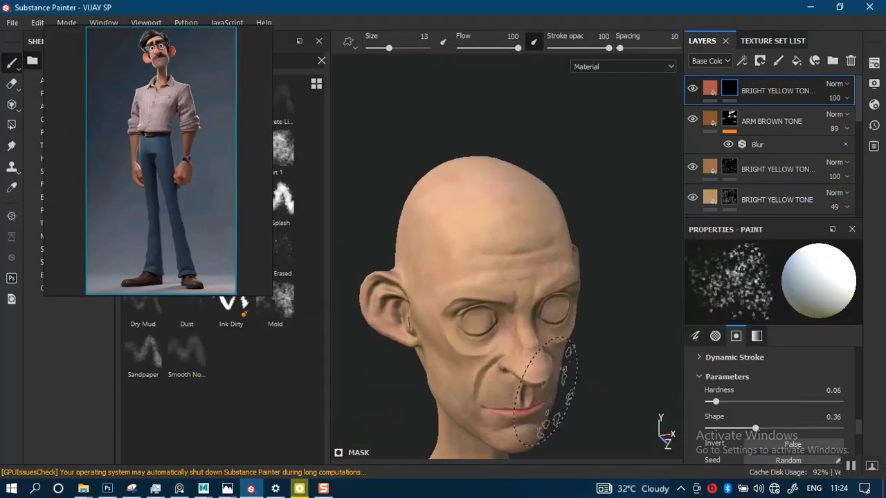
alt+drag(591, 275, 537, 301)
alt+right_drag(537, 301, 533, 425)
ctrl+right_drag(499, 290, 450, 284)
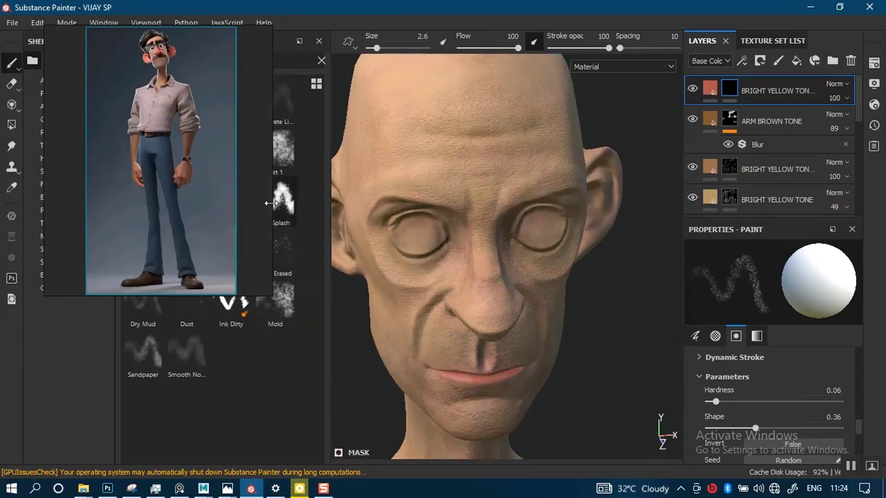
Step: Enlarge the reference image to a close-up of the character's face
middle_drag(138, 132, 159, 235)
scroll(167, 207, up, 7)
scroll(164, 182, up, 2)
middle_drag(164, 182, 133, 208)
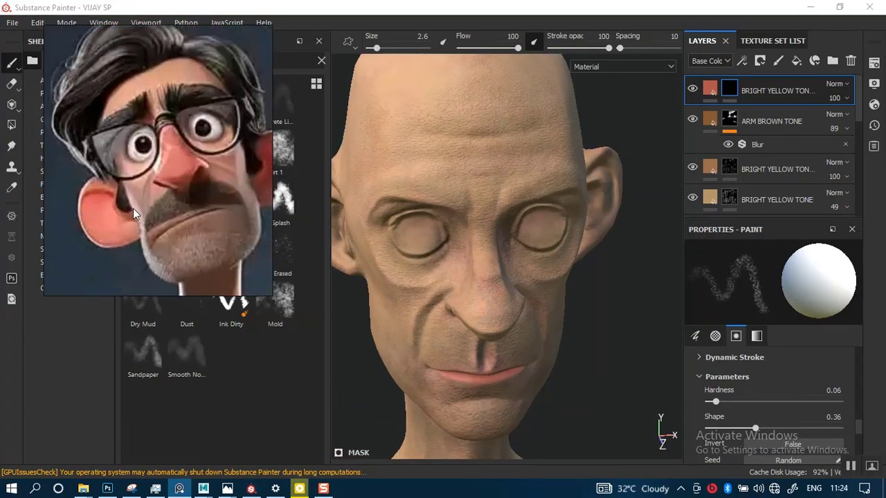
Step: Reduce the brush to size 2 and paint red speckles over the left side of the character's forehead
mouse_move(551, 271)
alt+mouse_down()
mouse_move(530, 231)
mouse_move(521, 260)
mouse_move(526, 254)
alt+mouse_up()
scroll(548, 216, up, 2)
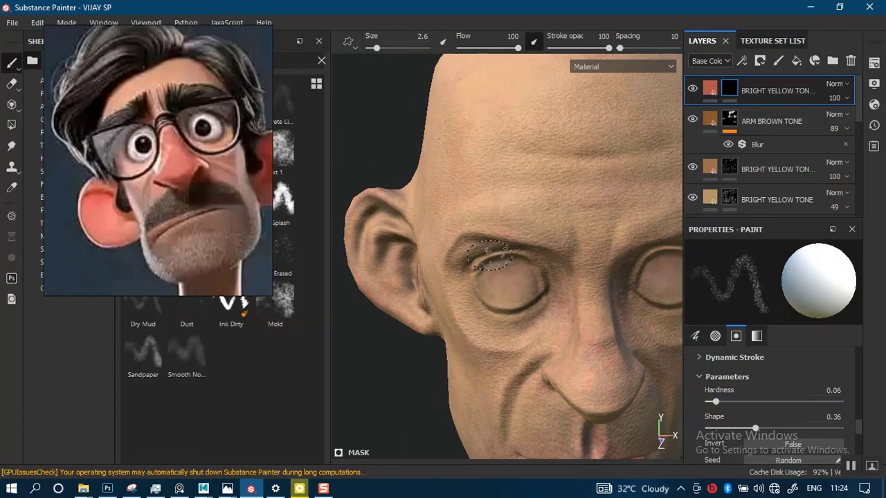
mouse_move(489, 258)
alt+middle_down()
mouse_move(463, 272)
mouse_move(446, 239)
alt+middle_up()
alt+drag(510, 288, 508, 217)
alt+middle_drag(514, 163, 496, 267)
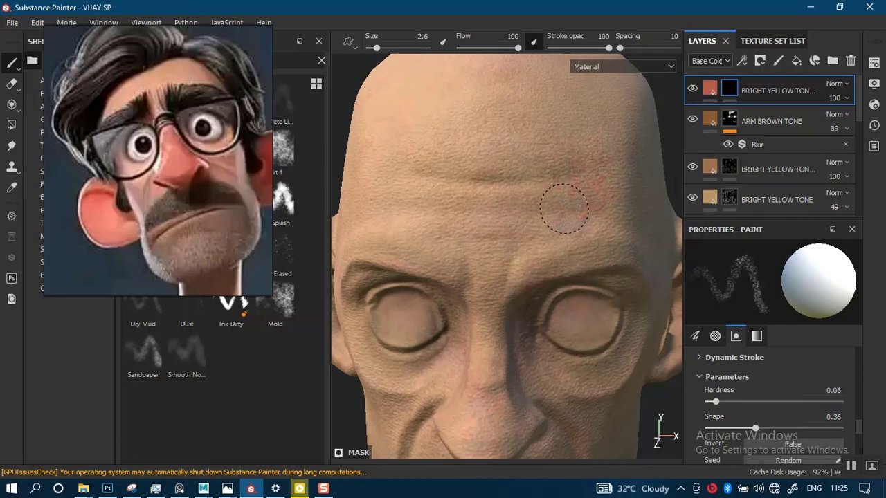
key(bracketleft)
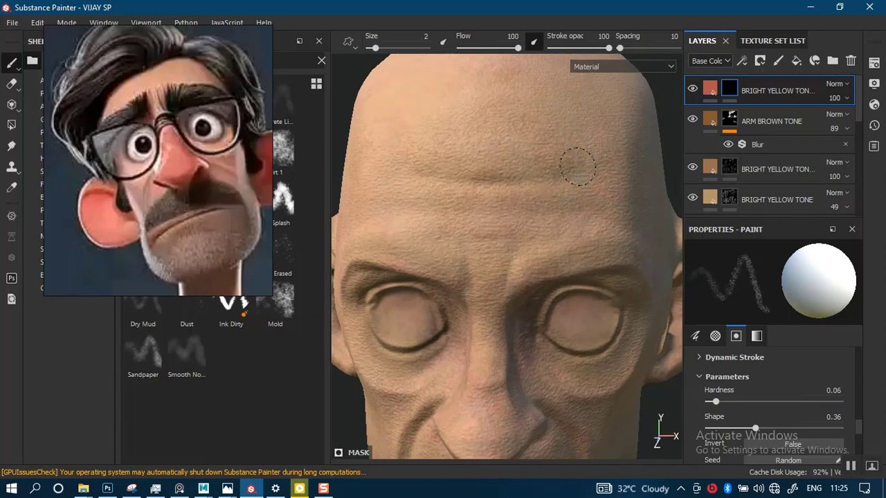
scroll(573, 183, up, 4)
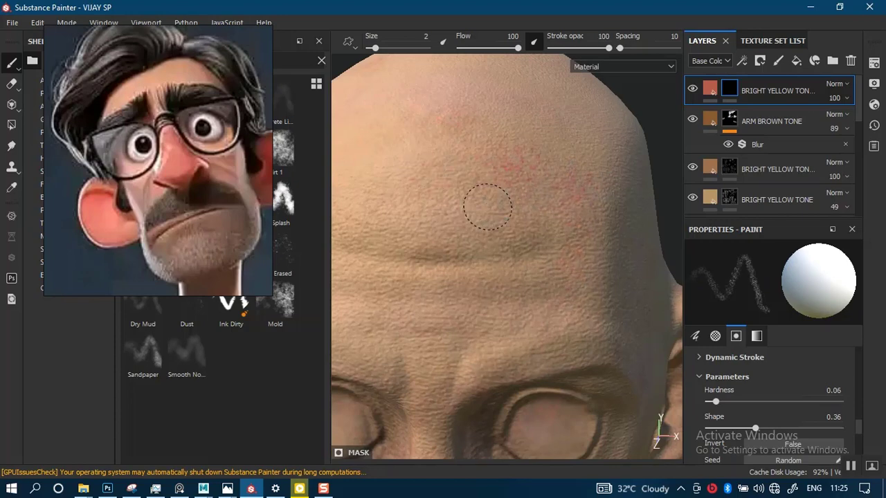
alt+drag(575, 232, 549, 209)
alt+middle_drag(549, 210, 592, 229)
alt+drag(592, 228, 567, 230)
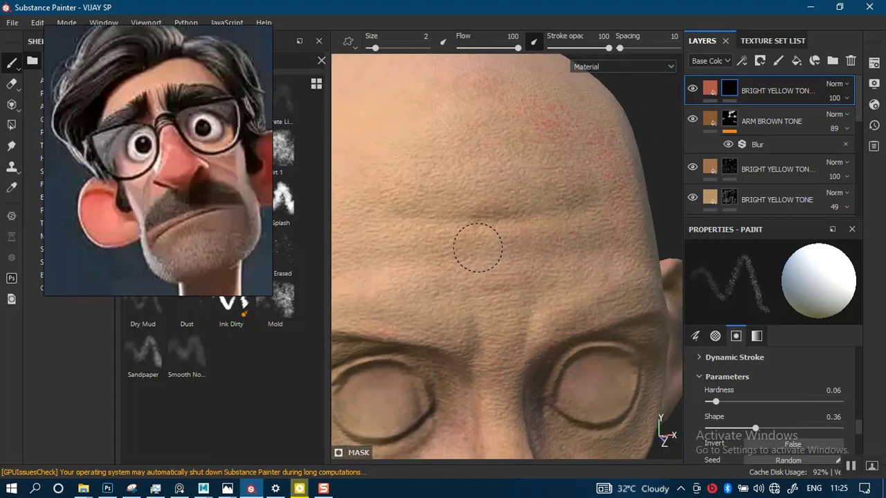
Step: Paint red speckles on the right side of the character's forehead, down toward the brow
alt+middle_drag(421, 206, 514, 214)
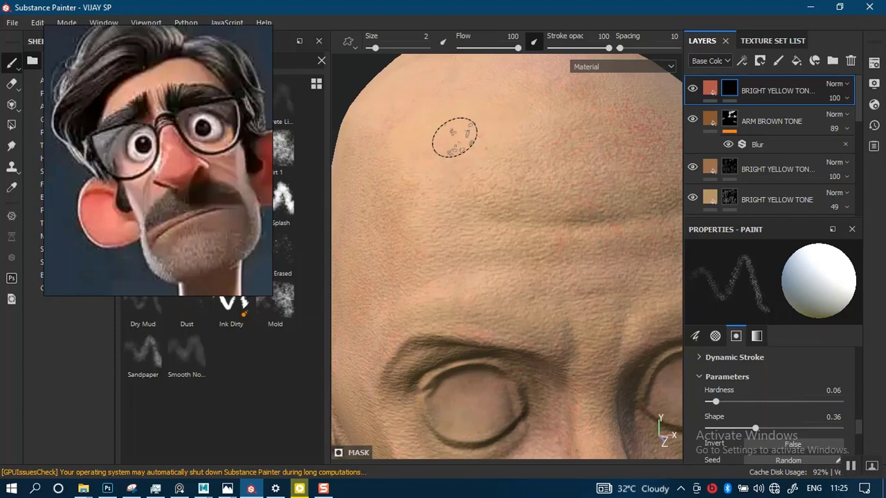
mouse_move(455, 137)
mouse_down()
mouse_move(538, 117)
mouse_move(413, 188)
mouse_move(433, 231)
mouse_up()
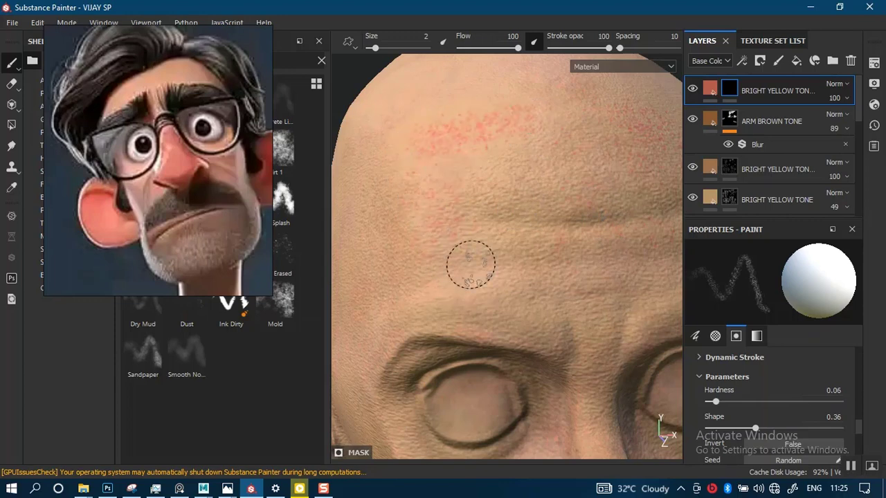
mouse_move(470, 264)
mouse_down()
mouse_move(491, 276)
mouse_move(505, 247)
mouse_move(494, 233)
mouse_up()
Step: Paint dense red speckles over the nose, covering the bridge, tip and both nostrils
mouse_move(534, 269)
alt+middle_down()
mouse_move(499, 234)
mouse_move(467, 167)
alt+middle_up()
alt+middle_drag(518, 246, 507, 169)
alt+drag(525, 209, 510, 205)
alt+middle_drag(495, 260, 487, 246)
alt+drag(487, 274, 500, 276)
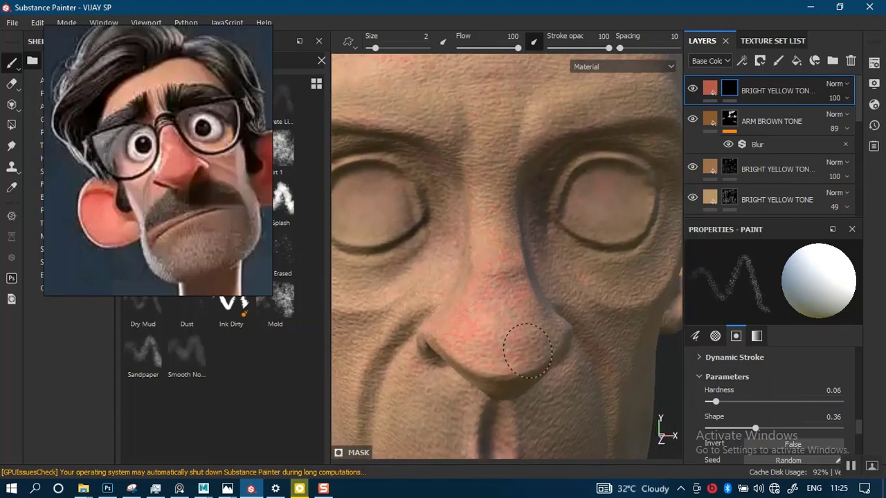
alt+drag(528, 351, 489, 241)
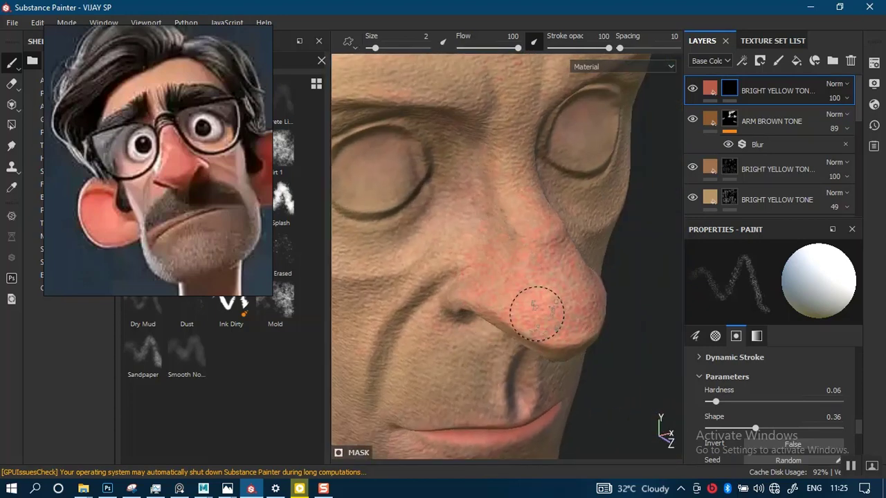
mouse_move(537, 313)
alt+mouse_down()
mouse_move(553, 237)
mouse_move(549, 277)
mouse_move(574, 315)
mouse_move(517, 297)
mouse_move(461, 332)
alt+mouse_up()
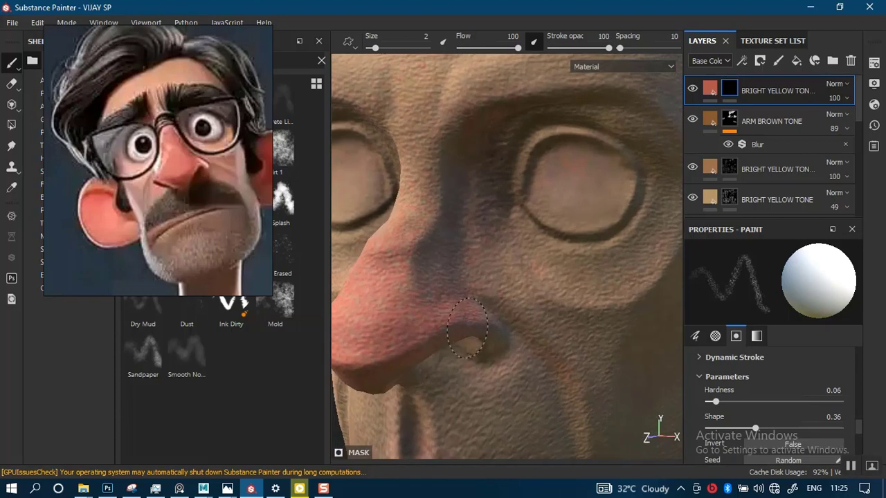
alt+right_drag(481, 344, 534, 103)
alt+drag(495, 192, 552, 173)
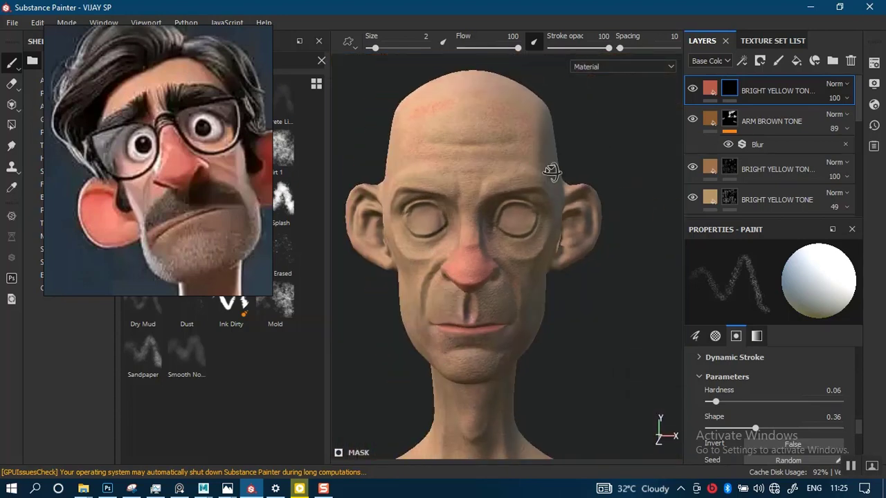
Step: Reduce the brush to size 0.38 for close-up painting on the rim of the character's right eye
alt+middle_drag(551, 172, 571, 179)
alt+drag(485, 198, 512, 229)
alt+right_drag(512, 229, 512, 278)
alt+middle_drag(504, 211, 536, 154)
alt+right_drag(527, 197, 522, 283)
alt+middle_drag(522, 239, 518, 301)
mouse_move(518, 300)
alt+right_down()
mouse_move(505, 360)
mouse_move(508, 307)
alt+right_up()
mouse_move(500, 274)
ctrl+right_down()
mouse_move(481, 274)
mouse_move(504, 258)
ctrl+right_up()
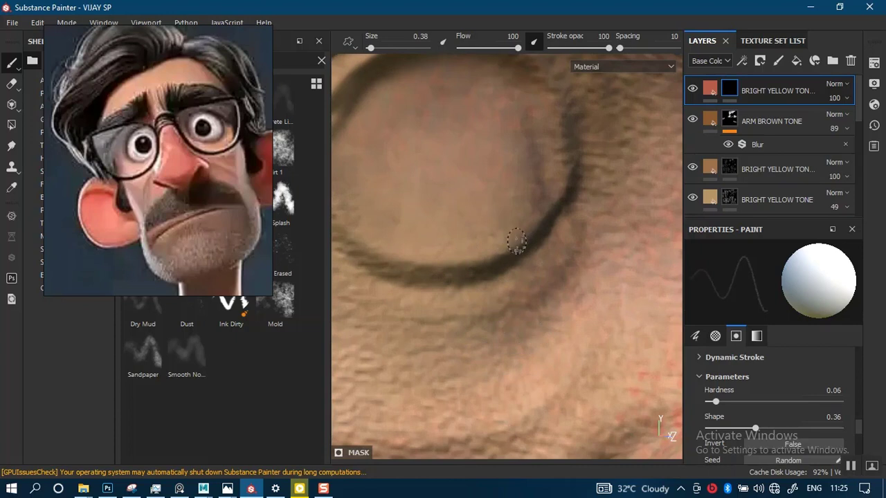
Step: Enable symmetry through the Polygon Fill tool's options and return to the Paint tool
click(11, 126)
click(512, 42)
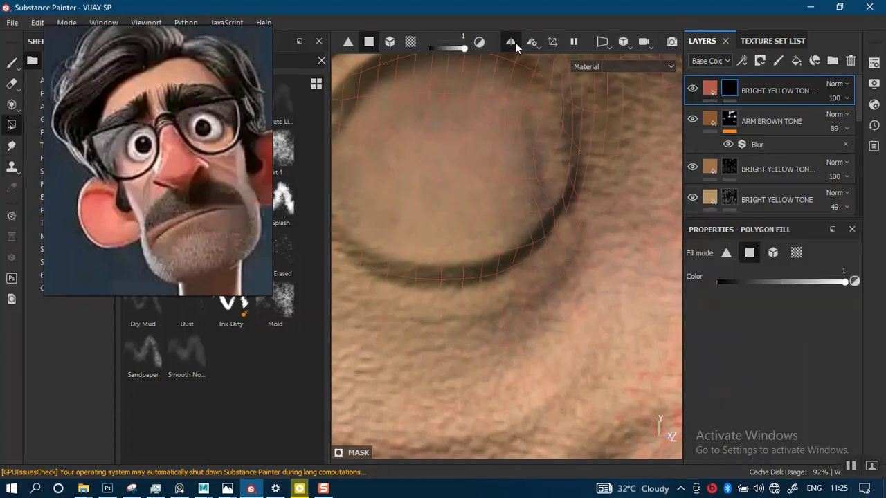
alt+drag(505, 236, 483, 213)
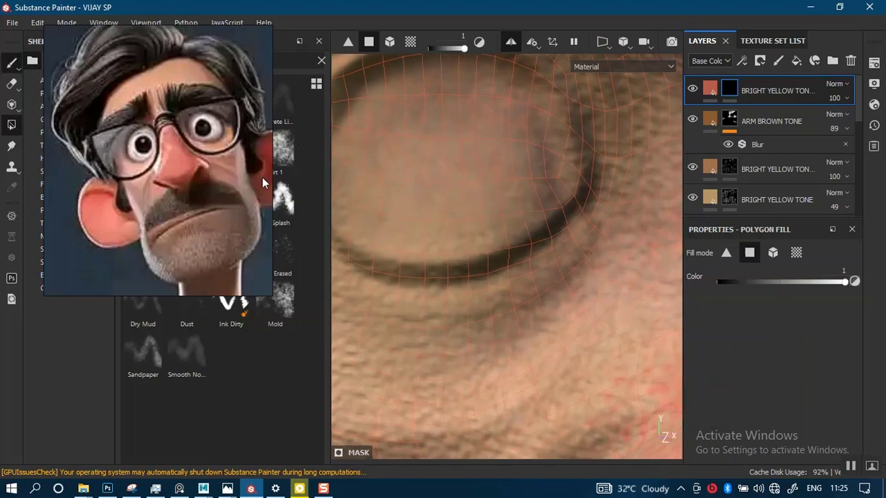
key(1)
scroll(554, 235, up, 2)
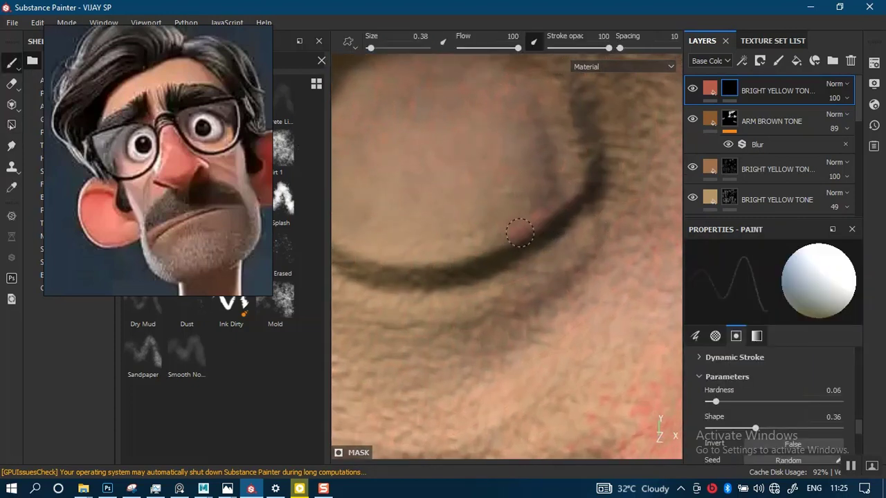
Step: Paint a red tone along the lower and upper eyelid rims, mirrored to both eyes
alt+drag(397, 261, 527, 258)
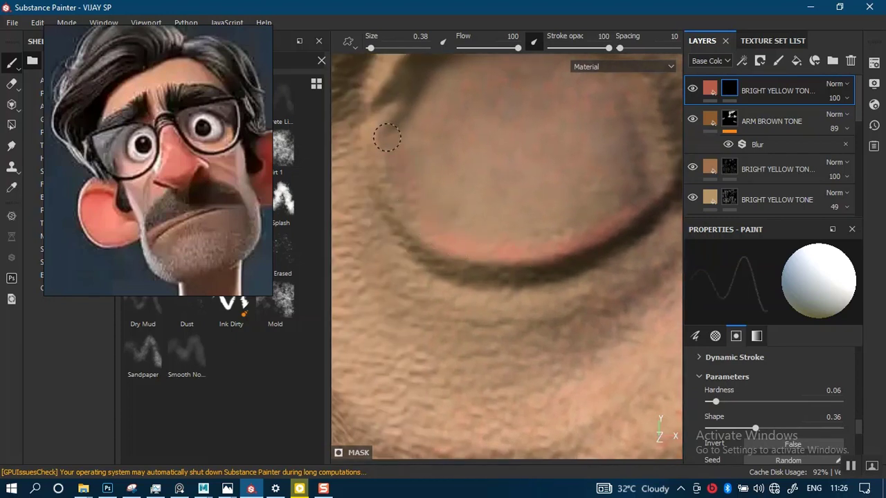
alt+drag(554, 261, 563, 267)
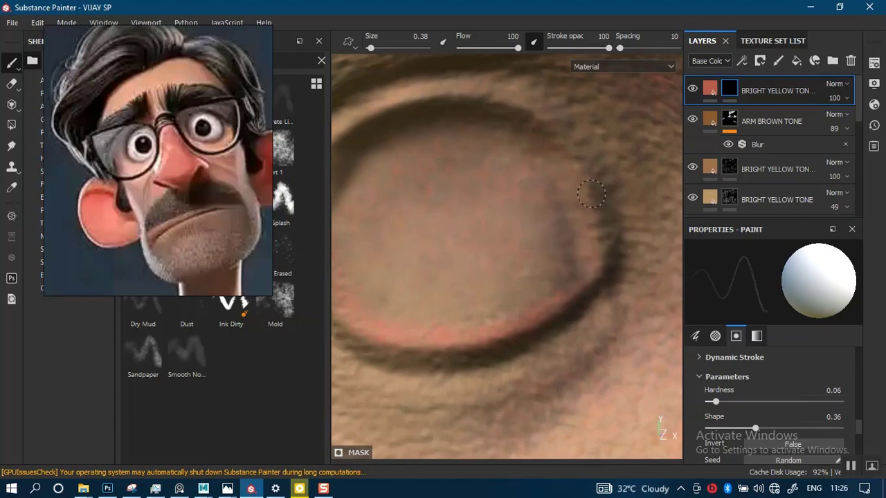
alt+drag(418, 122, 597, 190)
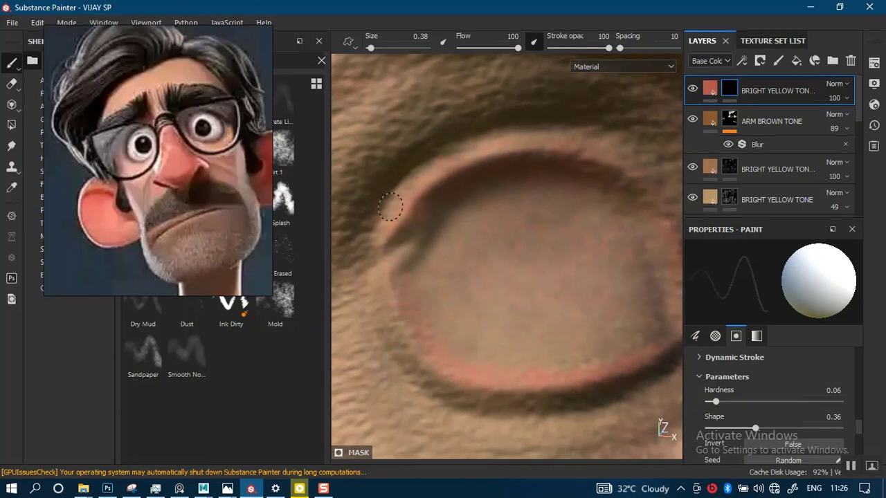
alt+right_drag(660, 216, 611, 117)
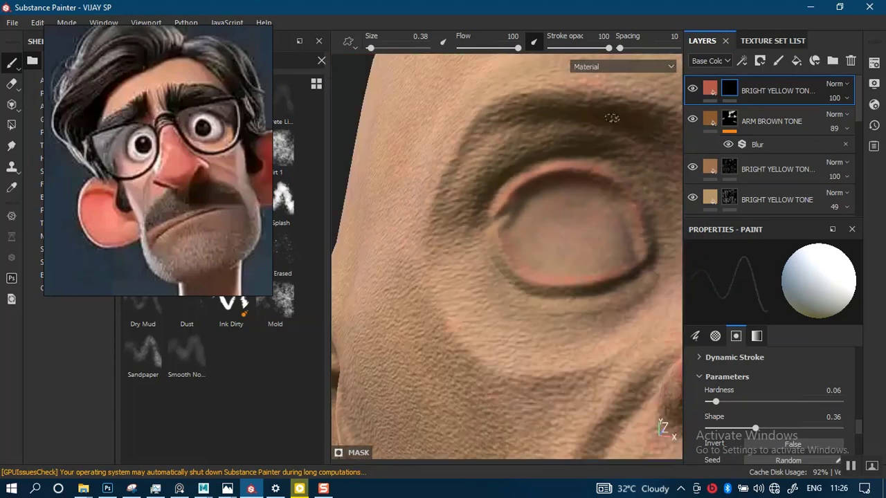
alt+drag(611, 117, 589, 218)
alt+right_drag(588, 218, 559, 249)
alt+drag(559, 249, 584, 272)
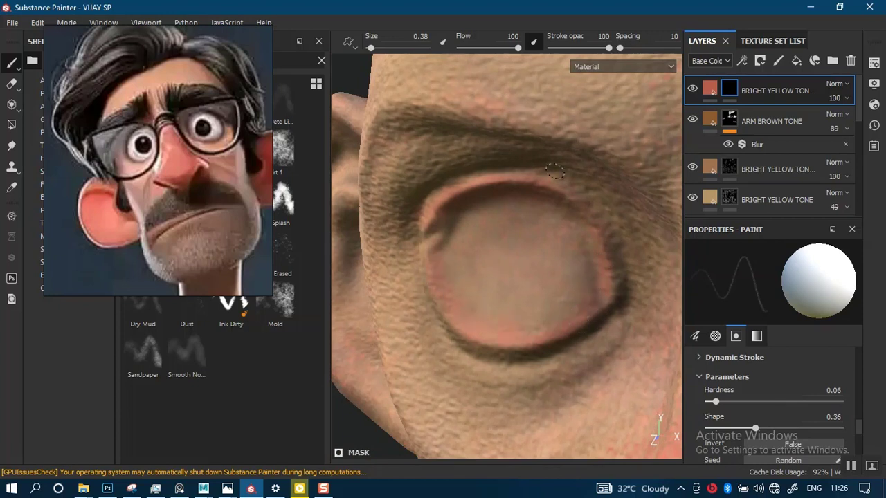
Step: Disable symmetry through the Polygon Fill tool's options and go back to the Paint tool
click(11, 125)
click(514, 40)
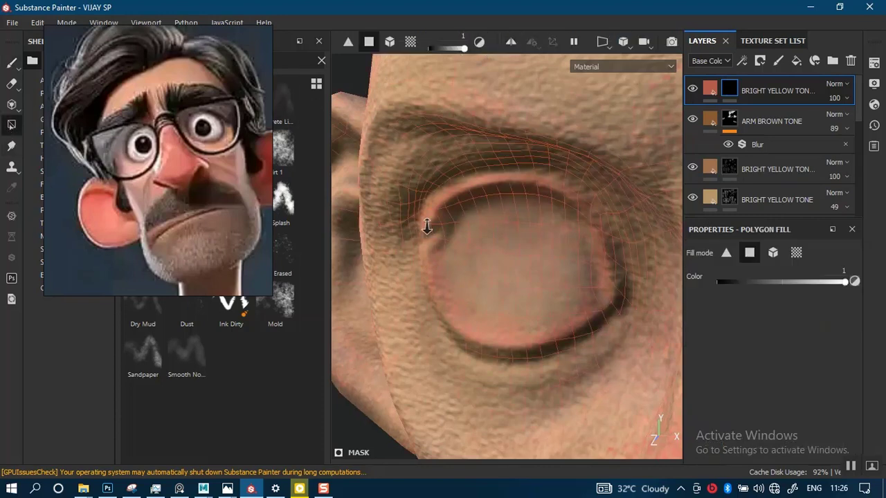
alt+drag(425, 233, 446, 157)
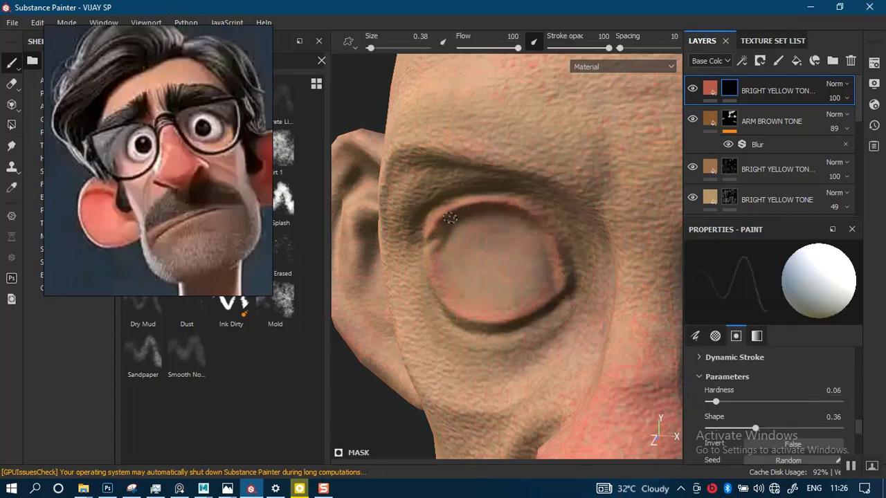
scroll(449, 219, down, 1)
Step: Enlarge the brush to size 1.49 and paint the front of the character's right ear red
alt+drag(502, 341, 470, 217)
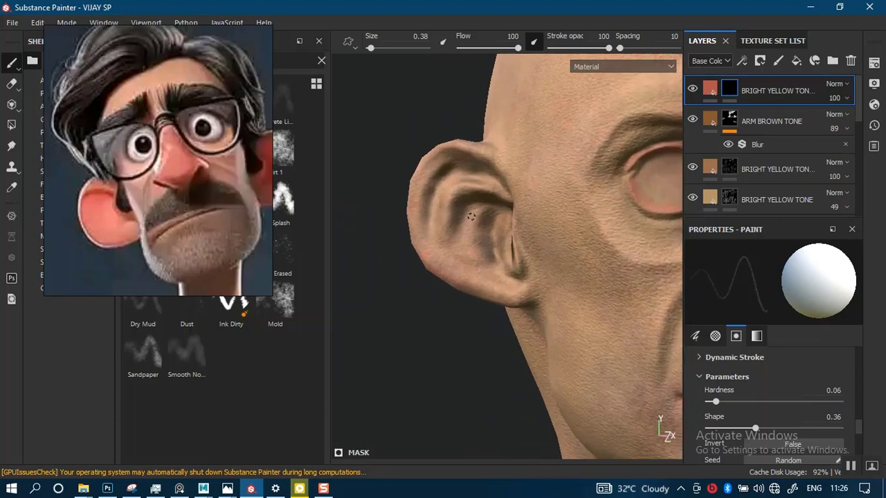
key(bracketright)
key(bracketright)
key(bracketright)
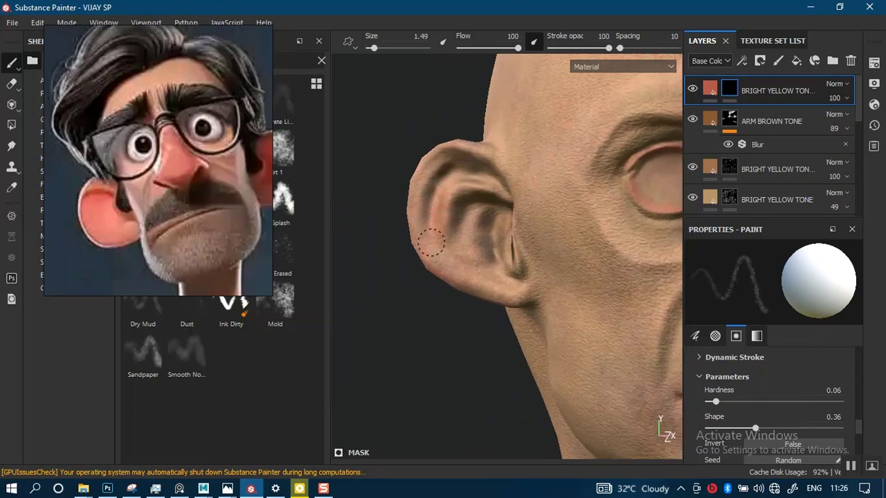
mouse_move(455, 202)
alt+mouse_down()
mouse_move(459, 224)
mouse_move(478, 192)
mouse_move(483, 305)
alt+mouse_up()
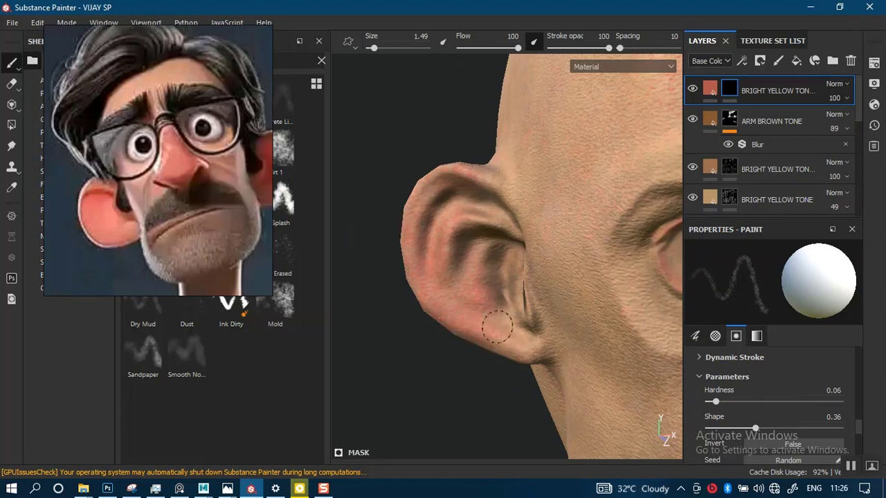
Step: Extend the red paint over the rim and back of the character's right ear
alt+drag(493, 245, 479, 230)
mouse_move(530, 282)
alt+mouse_down()
mouse_move(514, 251)
mouse_move(516, 259)
alt+mouse_up()
shift+right_drag(527, 229, 500, 220)
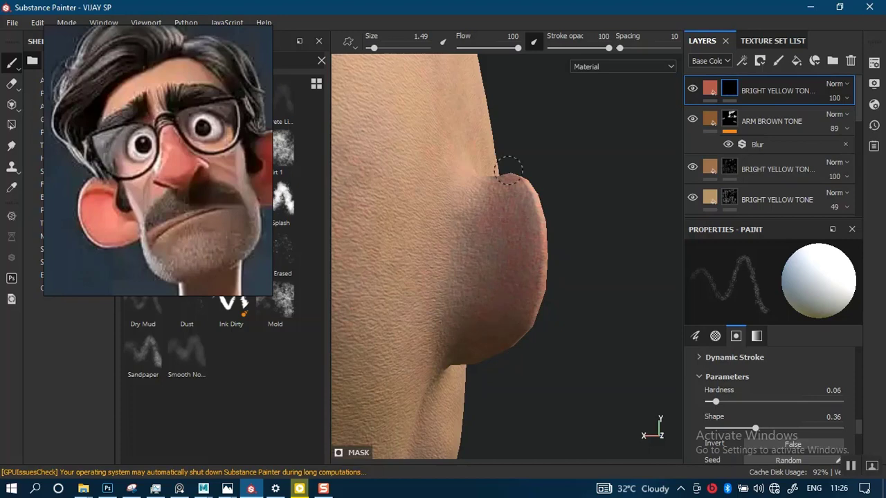
mouse_move(528, 261)
alt+mouse_down()
mouse_move(534, 253)
mouse_move(542, 308)
mouse_move(474, 245)
mouse_move(495, 188)
alt+mouse_up()
Step: Paint the front of the character's left ear with the same red speckles
alt+right_drag(463, 211, 463, 131)
alt+drag(512, 222, 420, 233)
alt+right_drag(443, 221, 468, 257)
alt+middle_drag(514, 265, 425, 260)
mouse_move(425, 259)
alt+right_down()
mouse_move(456, 224)
mouse_move(441, 296)
alt+right_up()
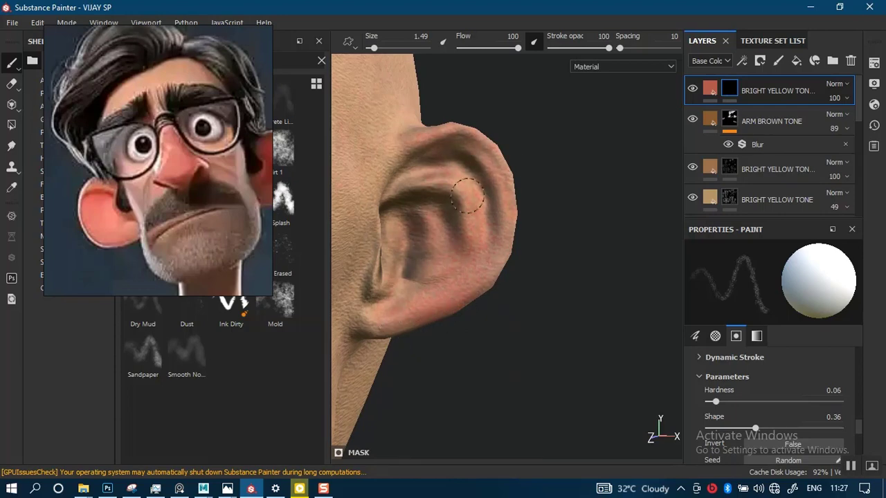
Step: Paint red speckles over the back of the character's left ear and check the whole head
alt+drag(489, 278, 429, 309)
alt+middle_drag(429, 309, 418, 440)
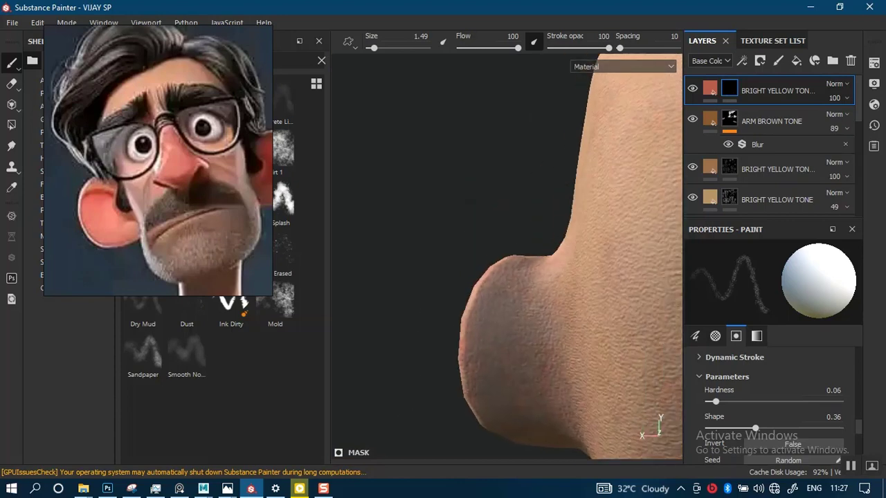
alt+middle_drag(501, 399, 484, 214)
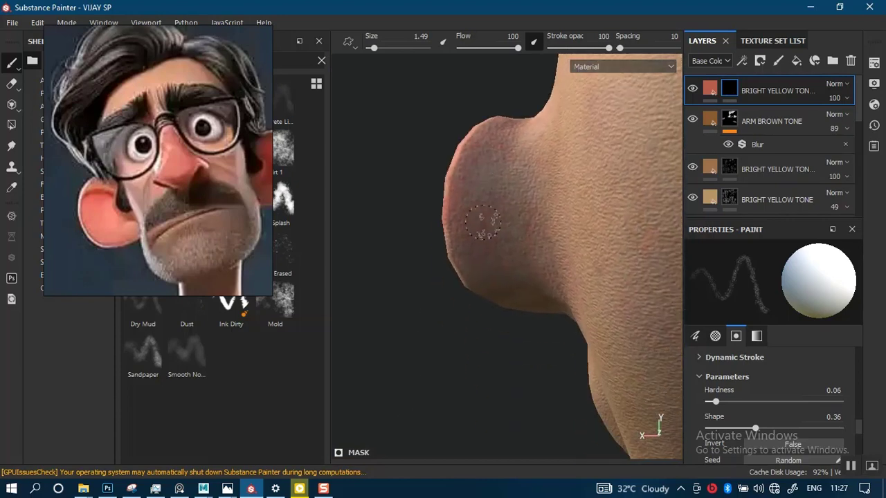
alt+drag(494, 267, 507, 278)
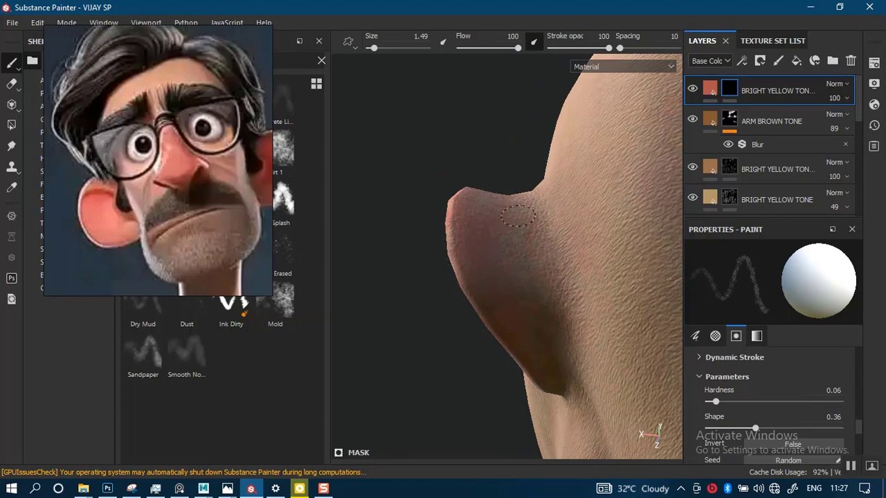
alt+drag(488, 315, 468, 353)
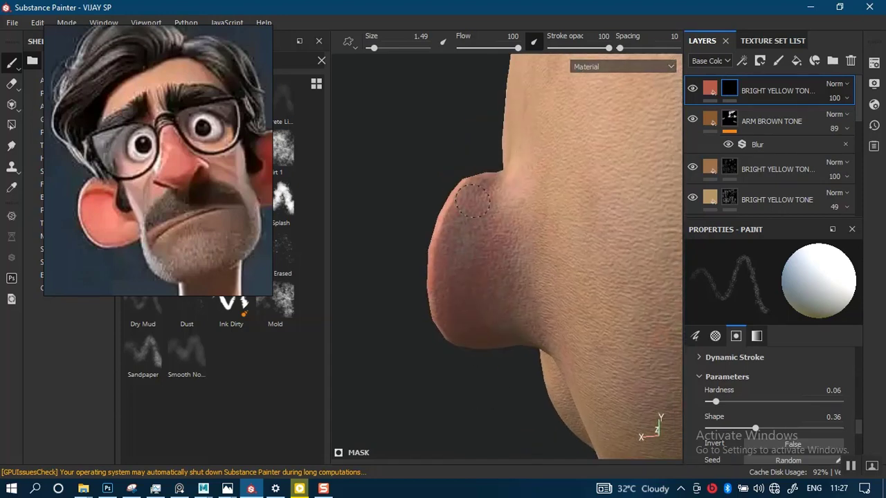
alt+drag(483, 352, 468, 232)
alt+right_drag(468, 232, 436, 139)
alt+right_drag(453, 217, 505, 127)
alt+drag(506, 127, 475, 354)
alt+right_drag(463, 327, 465, 335)
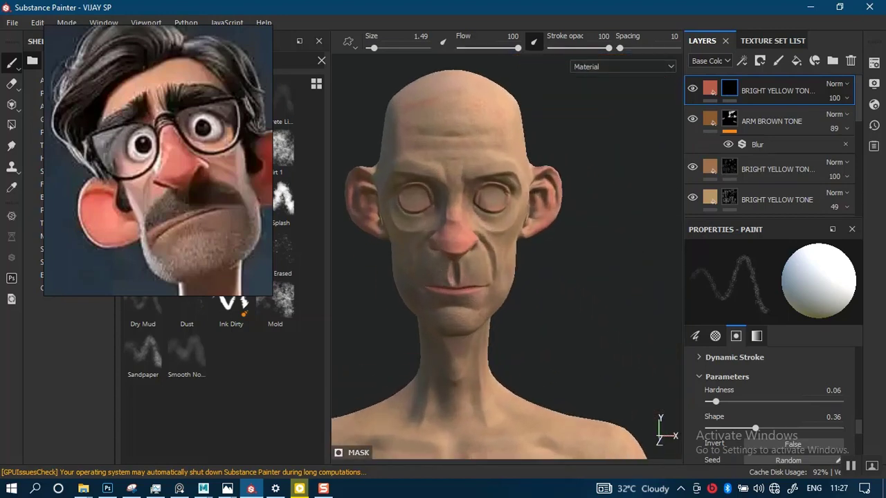
Step: Lower the brush flow to 52, stroke opacity to 67 and size to 1.04, and paint faint red speckles on the character's left cheek
alt+middle_drag(465, 335, 457, 320)
alt+right_drag(457, 321, 428, 311)
alt+middle_drag(428, 311, 463, 366)
alt+drag(463, 366, 530, 277)
alt+right_drag(530, 277, 487, 297)
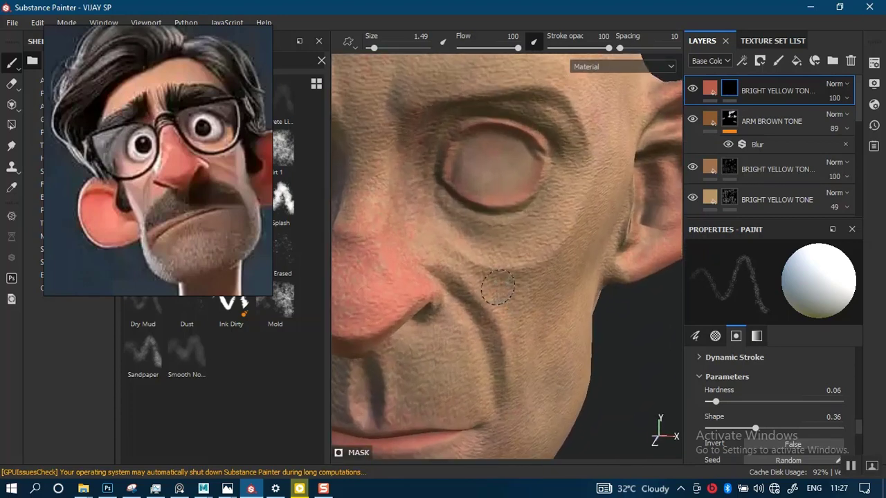
drag(518, 48, 490, 47)
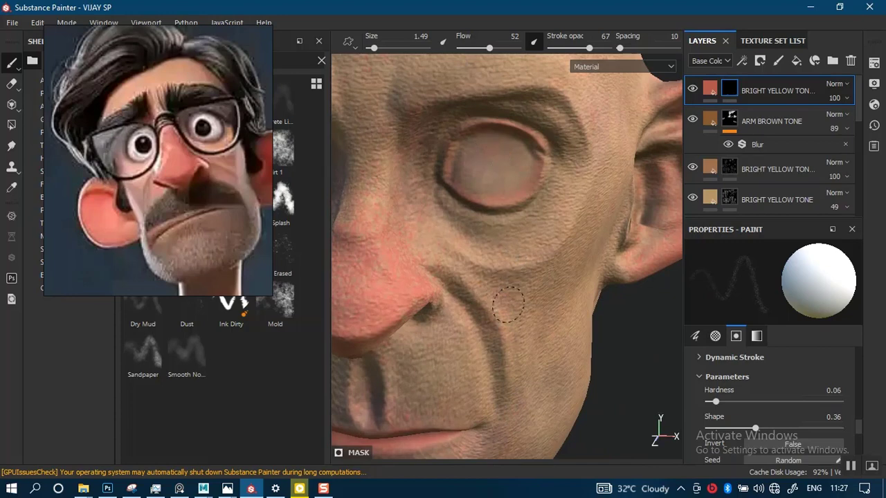
alt+right_drag(540, 243, 530, 289)
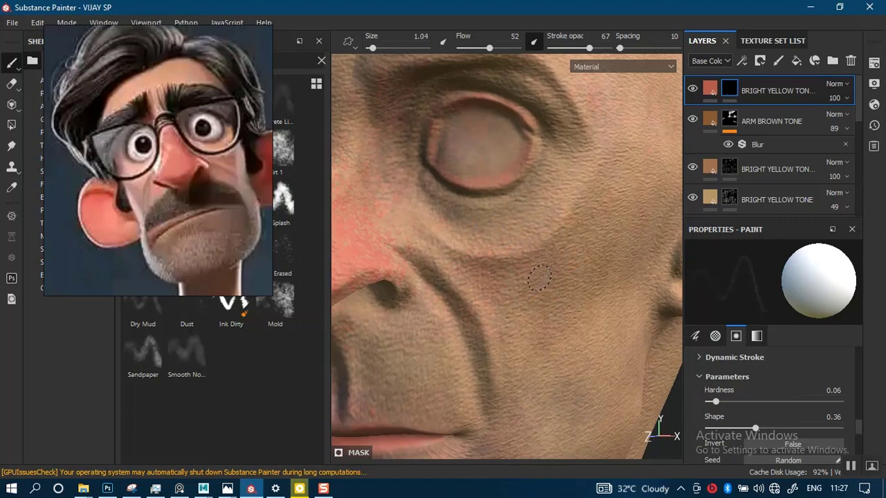
alt+right_drag(532, 265, 509, 329)
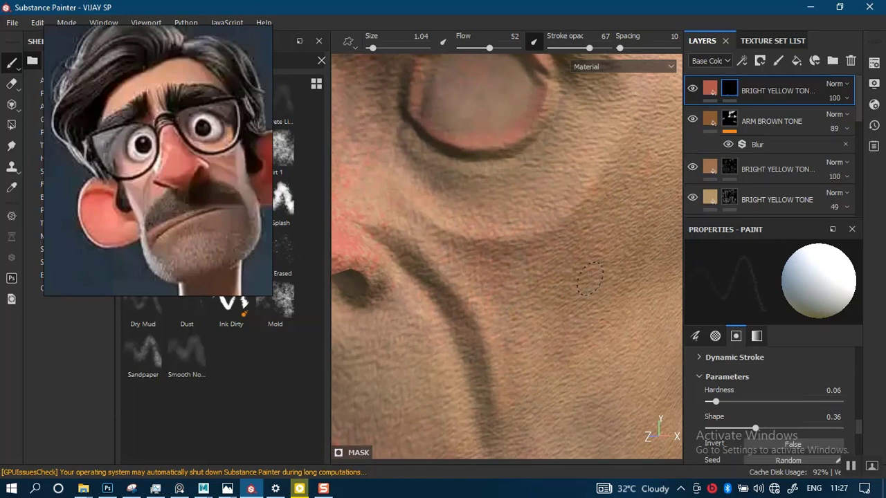
Step: Paint the same faint red speckles on the character's right cheek, below the eye and beside the smile fold
alt+right_drag(589, 279, 563, 89)
alt+drag(470, 259, 554, 265)
scroll(553, 265, up, 2)
shift+right_drag(553, 265, 465, 356)
alt+middle_drag(465, 356, 521, 306)
scroll(517, 291, up, 1)
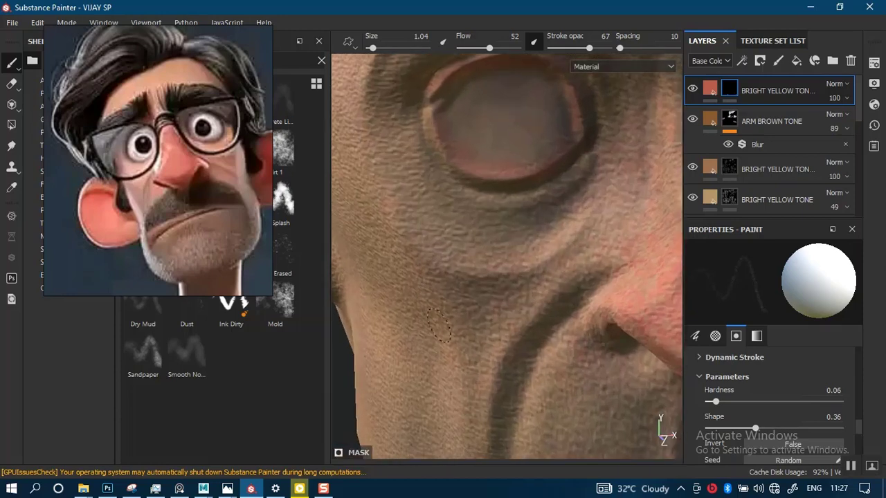
alt+drag(458, 359, 541, 262)
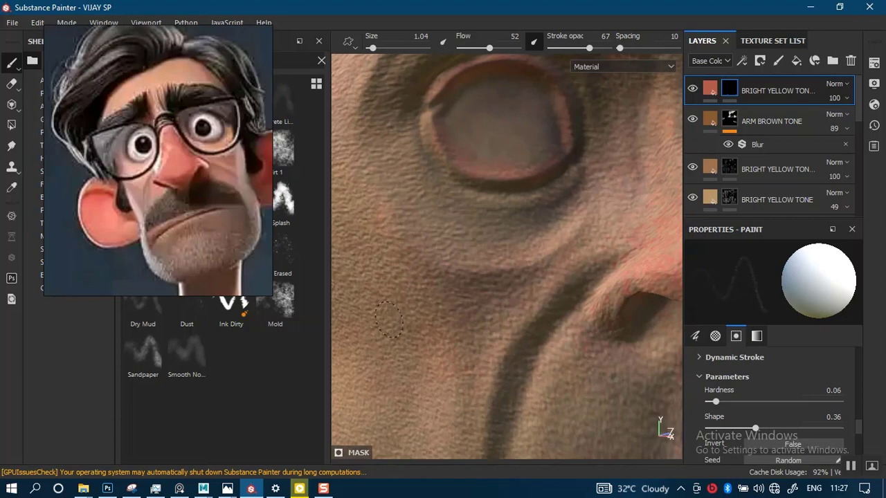
alt+right_drag(519, 237, 485, 180)
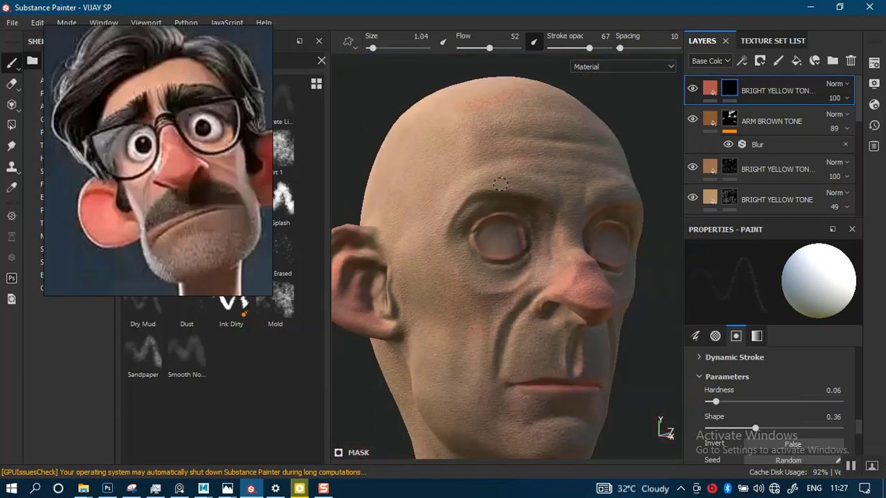
Step: Examine the red tint on the right cheek, nose and mouth area up close and from different sides
alt+drag(505, 240, 515, 249)
alt+right_drag(514, 249, 505, 340)
alt+drag(506, 340, 485, 332)
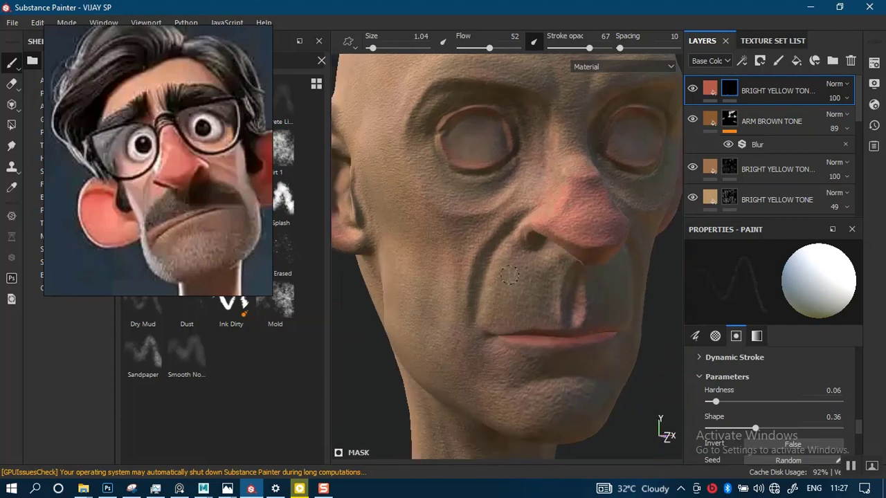
alt+right_drag(478, 270, 498, 291)
alt+middle_drag(498, 291, 502, 243)
alt+right_drag(502, 244, 527, 275)
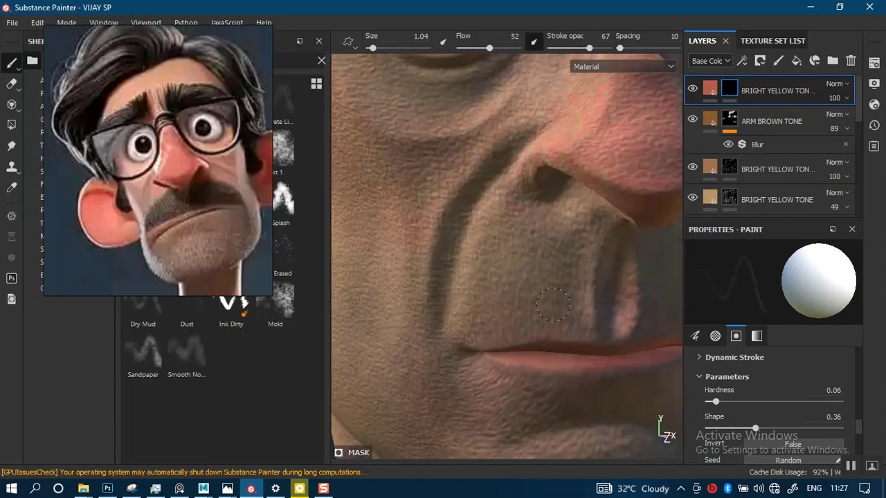
alt+drag(552, 305, 568, 229)
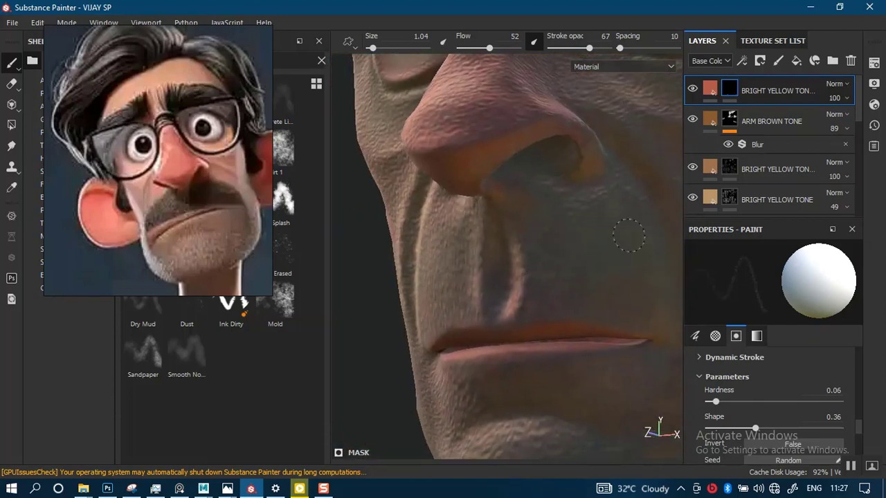
alt+drag(556, 334, 595, 329)
alt+middle_drag(557, 355, 568, 422)
alt+right_drag(568, 422, 546, 179)
alt+right_drag(506, 300, 527, 138)
alt+drag(546, 257, 520, 259)
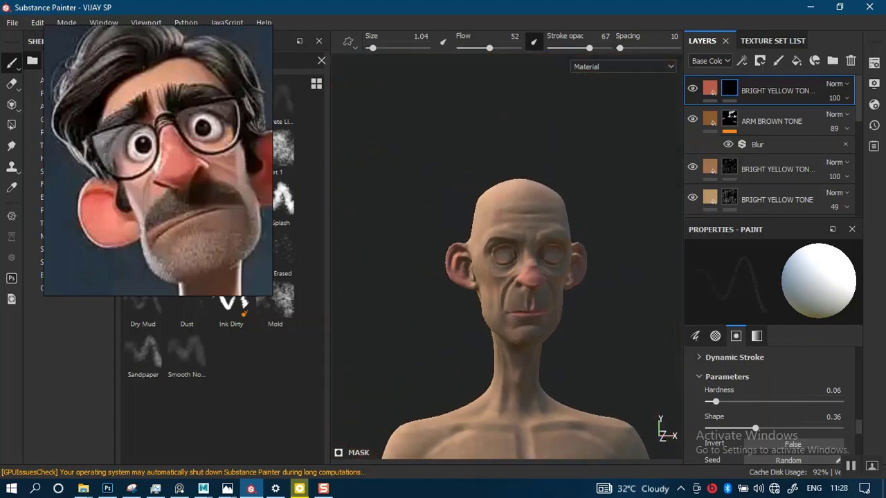
Step: Check the overall red speckling on the head from the front, and inspect the forehead up close from above
mouse_move(521, 259)
shift+right_down()
mouse_move(548, 259)
mouse_move(514, 260)
shift+right_up()
alt+middle_drag(514, 287, 474, 267)
alt+right_drag(479, 285, 500, 370)
alt+right_drag(500, 194, 502, 271)
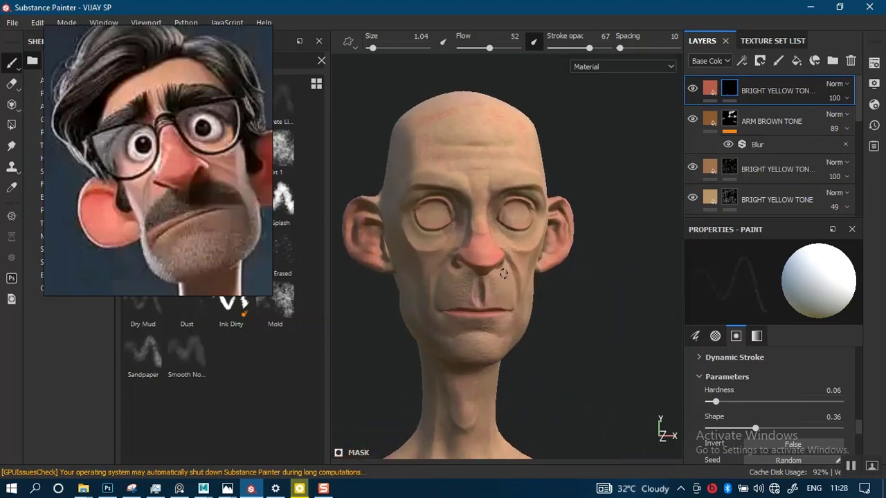
alt+middle_drag(506, 310, 520, 328)
alt+right_drag(492, 205, 490, 274)
alt+middle_drag(490, 274, 532, 279)
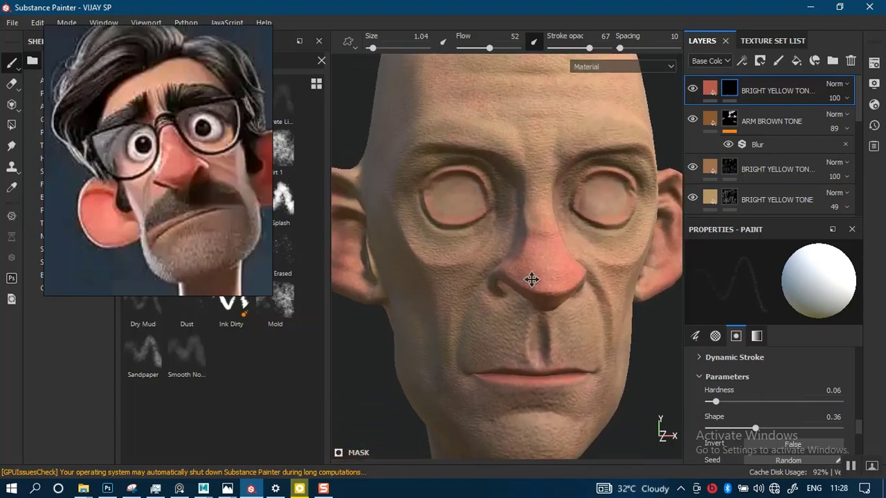
alt+right_drag(508, 241, 510, 309)
alt+middle_drag(510, 309, 531, 257)
shift+right_drag(531, 256, 542, 233)
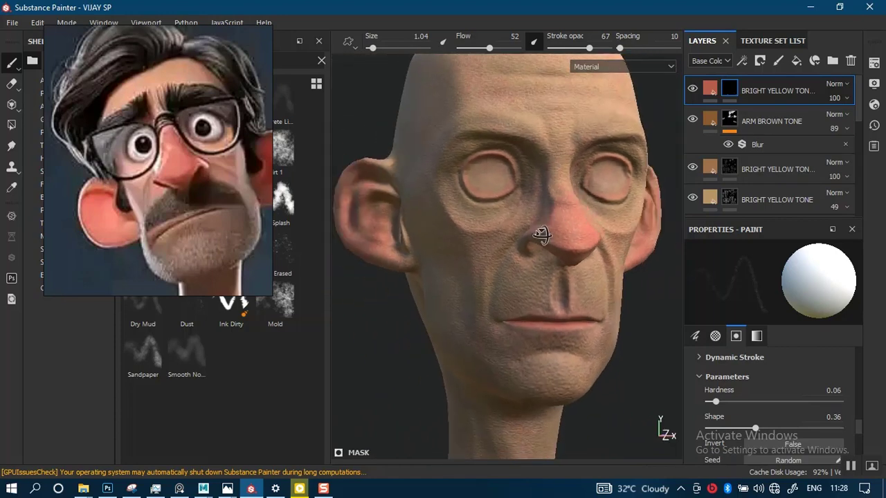
alt+drag(542, 233, 492, 325)
alt+middle_drag(532, 258, 503, 357)
alt+right_drag(521, 242, 506, 311)
alt+drag(506, 311, 498, 327)
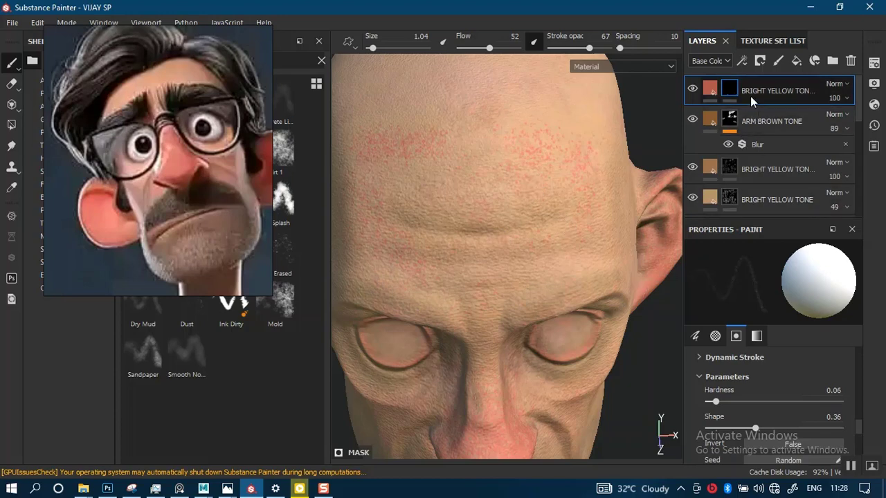
Step: Add a Blur filter with an intensity of 0.5 to the red speckle layer's mask and check the softened speckles on the face
right_click(729, 86)
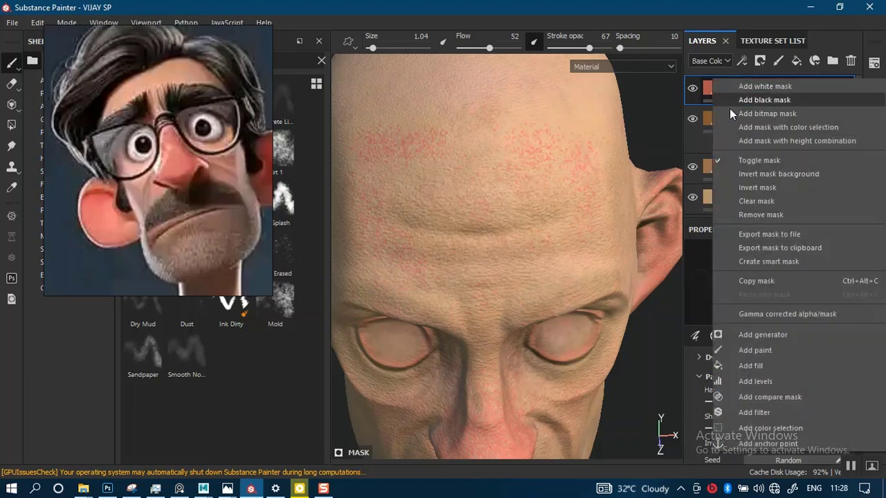
click(749, 413)
click(795, 281)
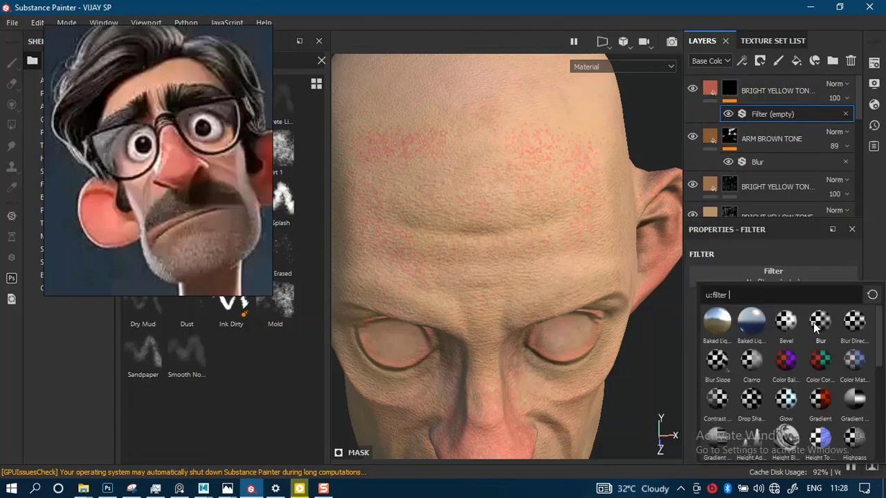
click(820, 320)
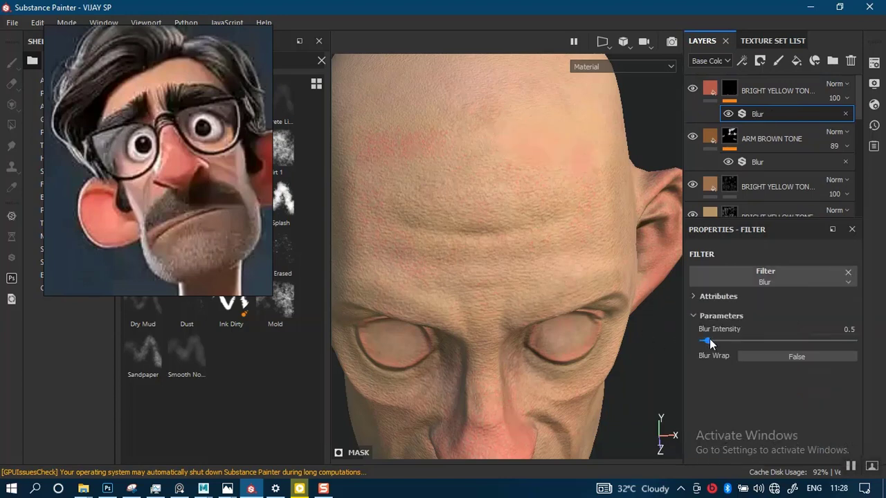
alt+right_drag(560, 236, 520, 249)
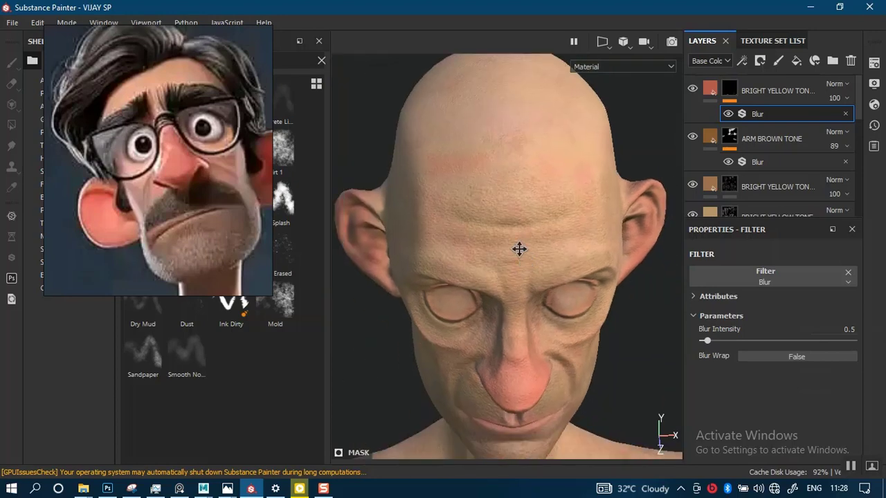
alt+drag(519, 249, 512, 294)
alt+right_drag(512, 295, 593, 336)
scroll(593, 336, up, 1)
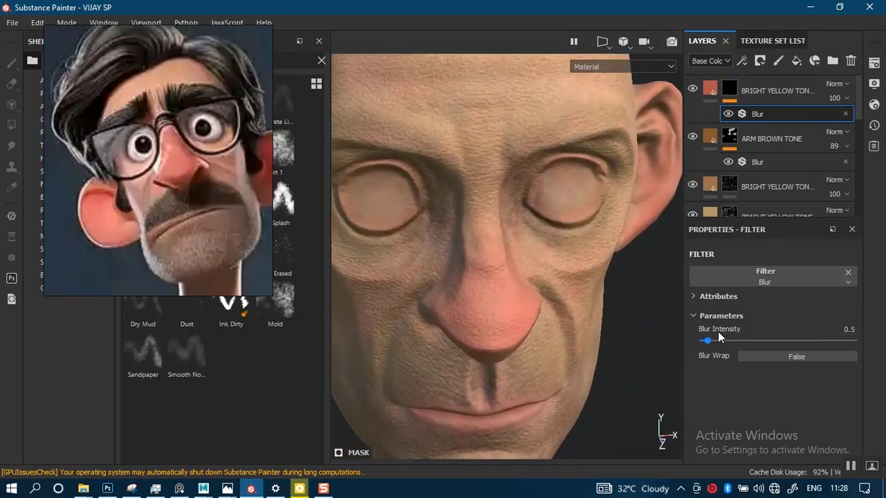
Step: Reduce the speckle mask's blur intensity to 0.41 and check the head and shoulders
drag(707, 339, 704, 341)
alt+middle_drag(521, 278, 563, 252)
alt+right_drag(566, 315, 522, 239)
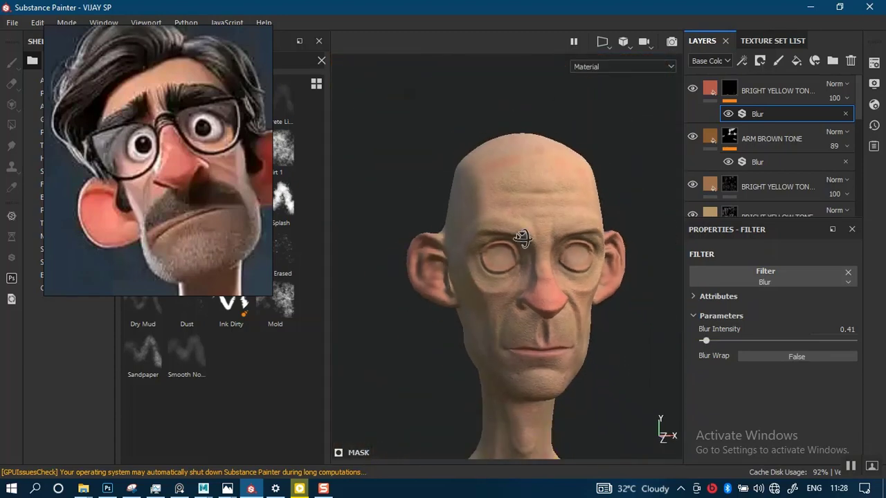
alt+middle_drag(522, 239, 483, 189)
alt+right_drag(482, 188, 508, 263)
alt+middle_drag(508, 263, 504, 233)
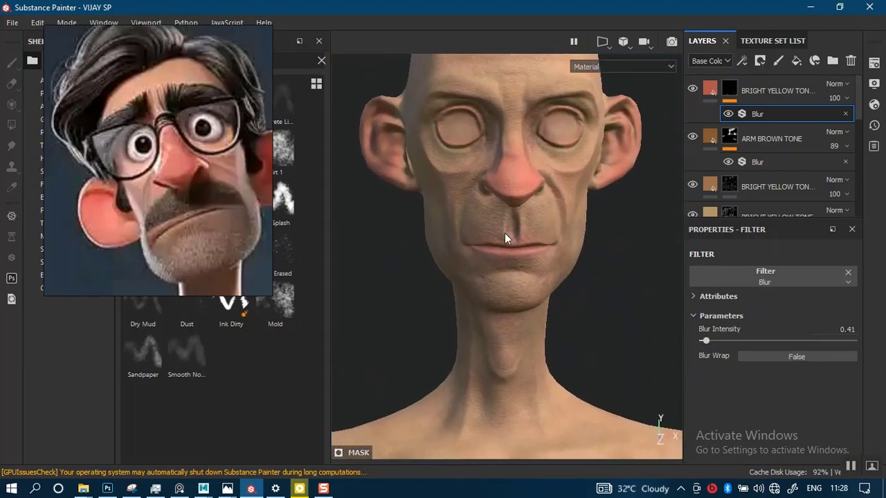
alt+right_drag(500, 308, 509, 205)
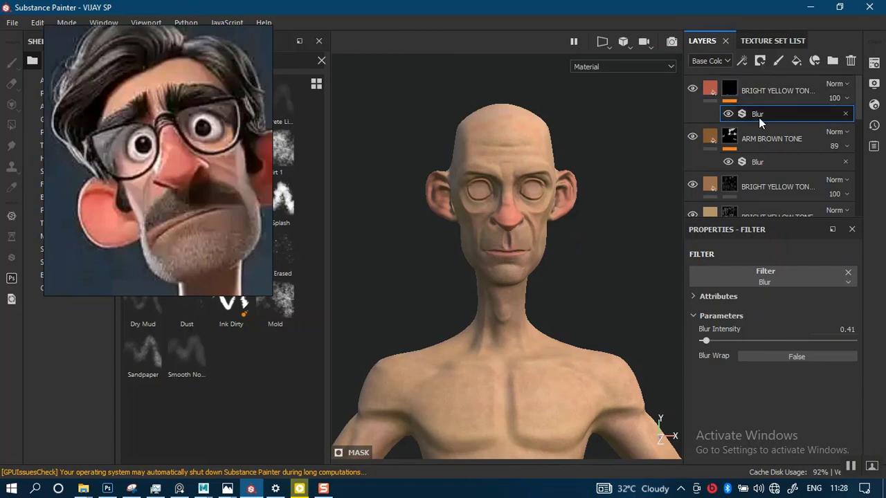
Step: Group the four layers above the MID TONE folder into a new folder named TOP TONE and collapse it
drag(858, 122, 854, 145)
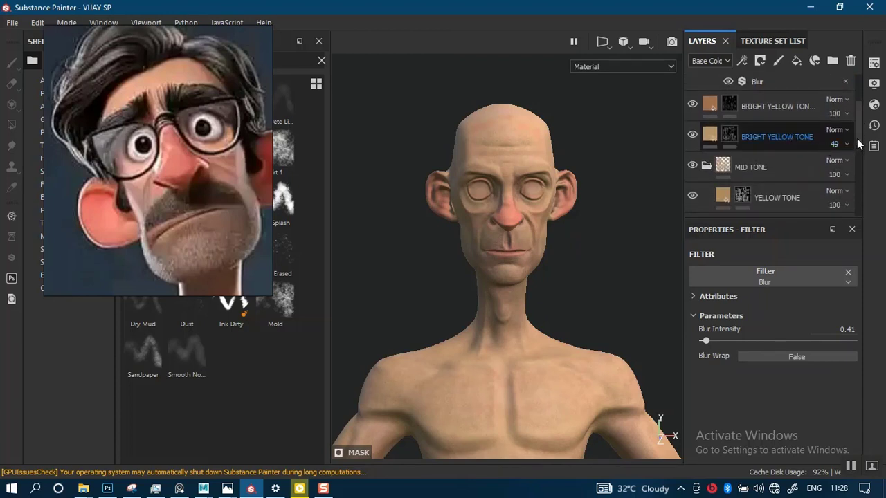
drag(859, 135, 854, 77)
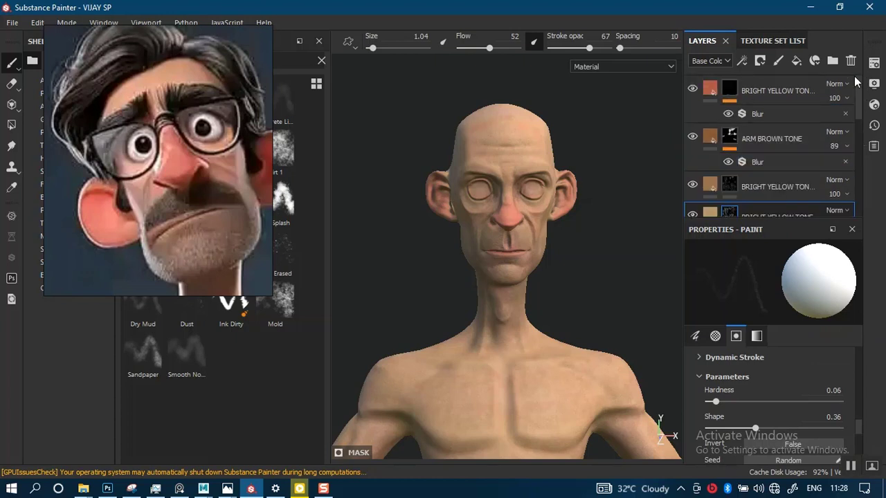
shift+click(778, 101)
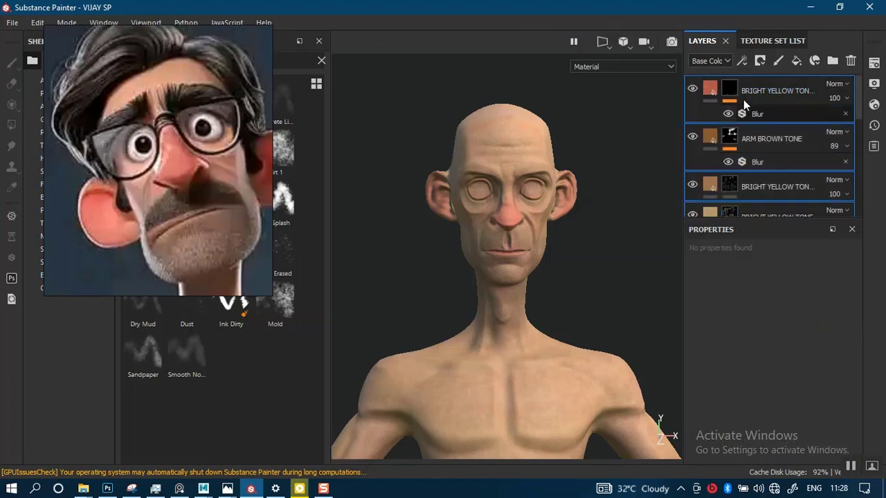
key(ctrl+g)
double_click(744, 91)
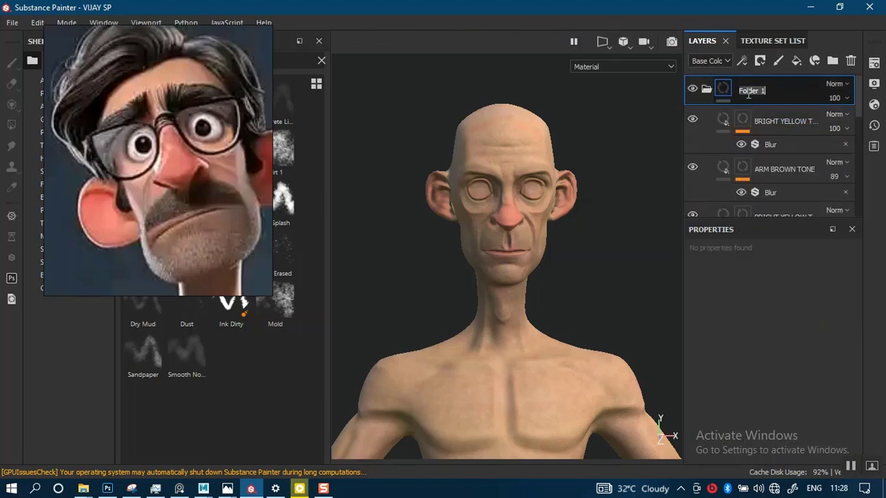
text(TOP TONE)
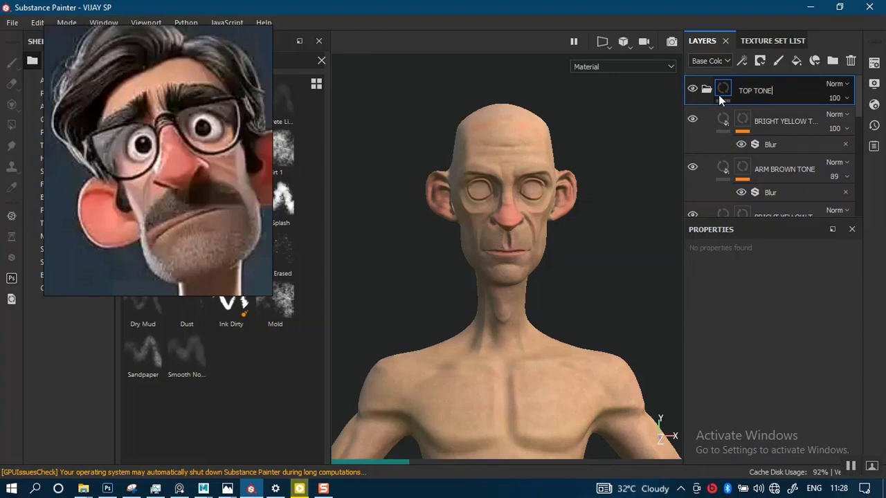
key(Return)
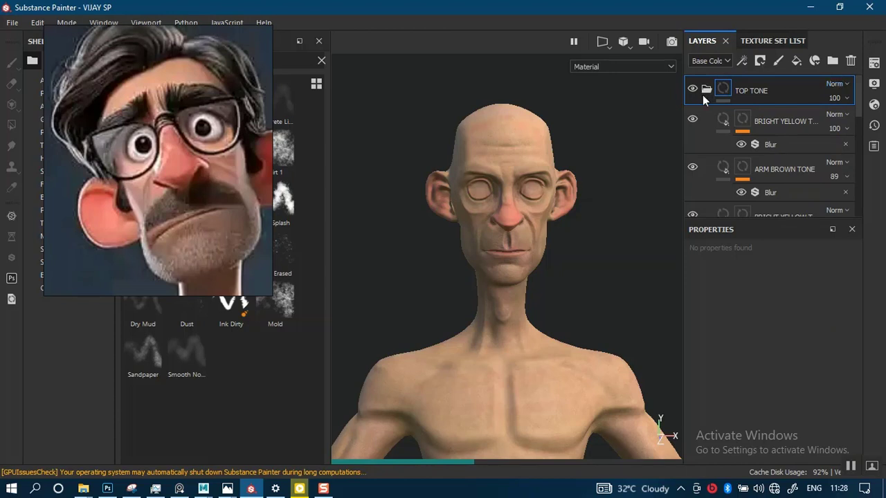
click(705, 91)
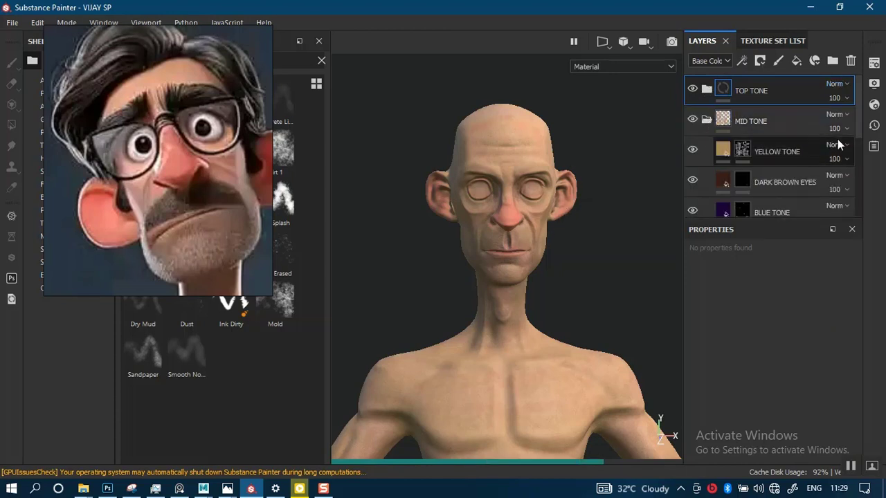
Step: Duplicate the WHITE TONE layer from the MID TONE folder
scroll(856, 157, down, 4)
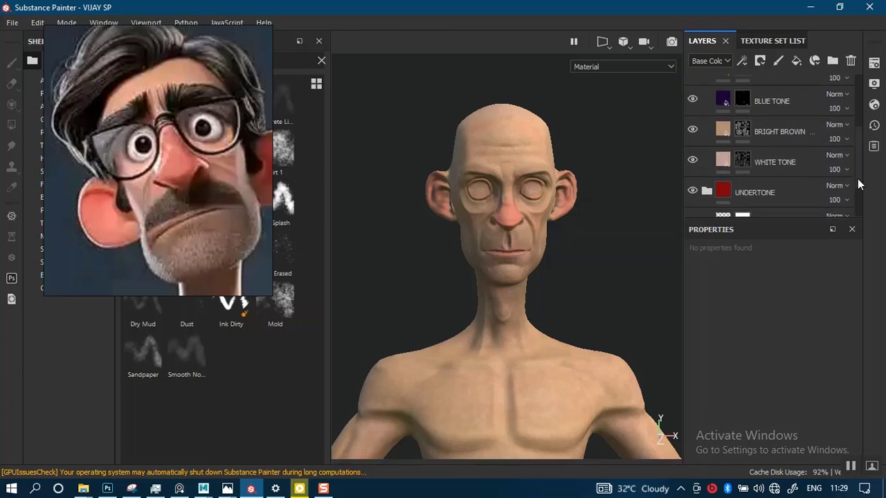
click(765, 171)
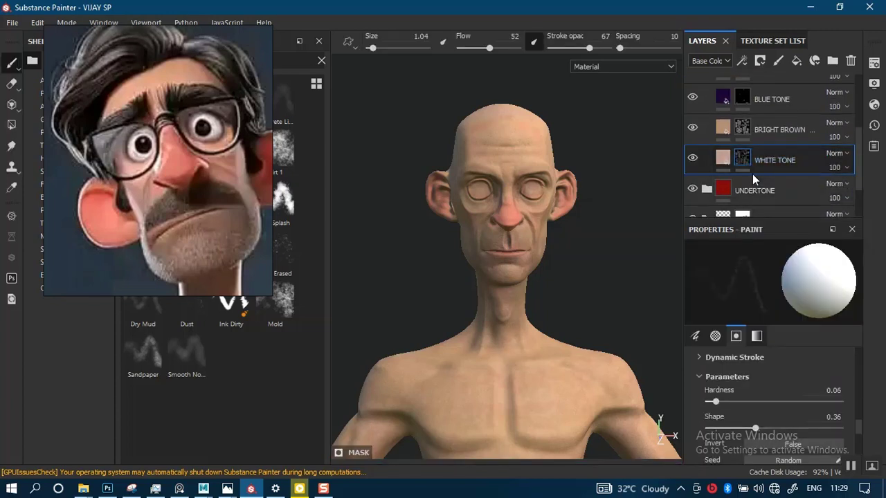
key(ctrl+d)
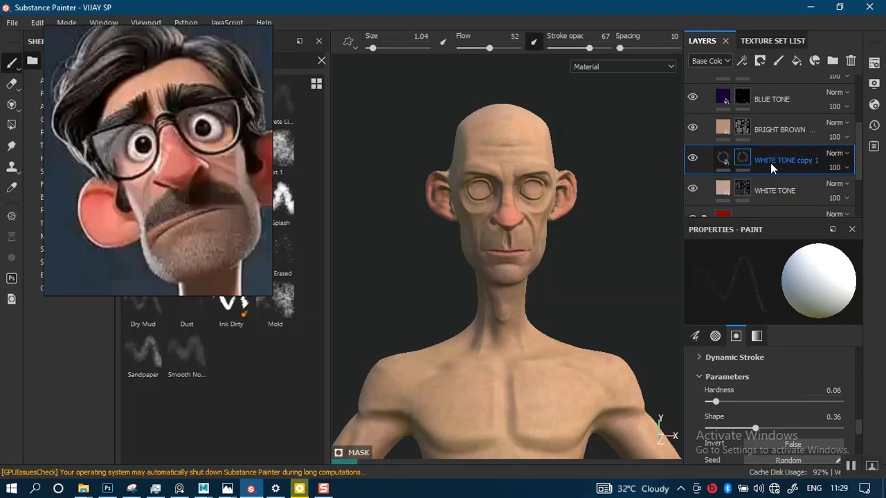
drag(770, 163, 770, 84)
Step: Place the WHITE TONE copy in the TOP TONE folder directly below ARM BROWN TONE, and collapse the MID TONE folder
click(706, 91)
click(706, 90)
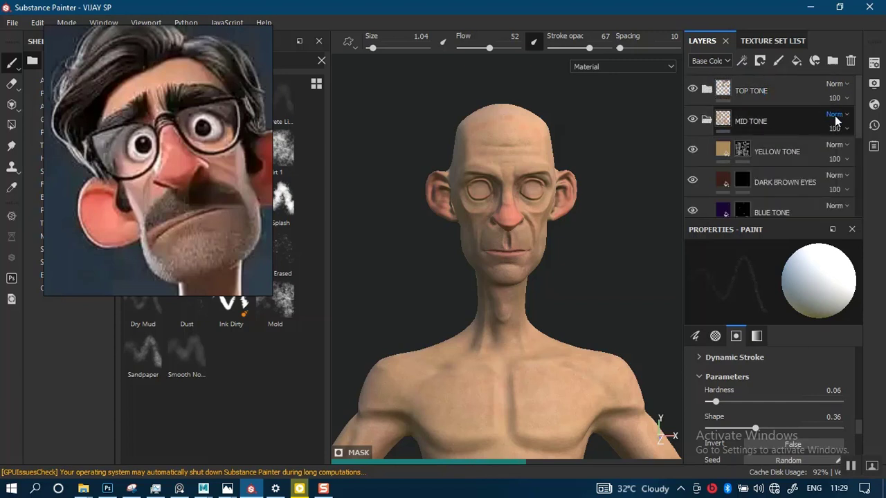
click(706, 119)
click(707, 91)
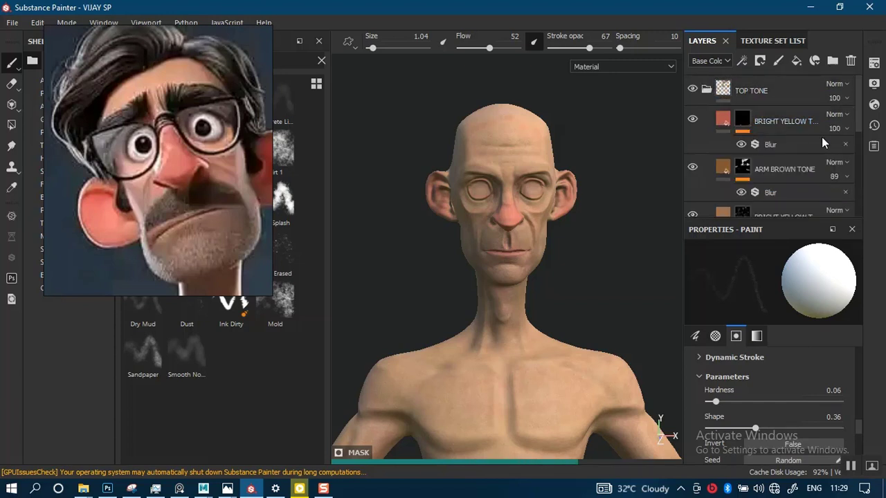
drag(858, 117, 774, 104)
drag(858, 141, 858, 113)
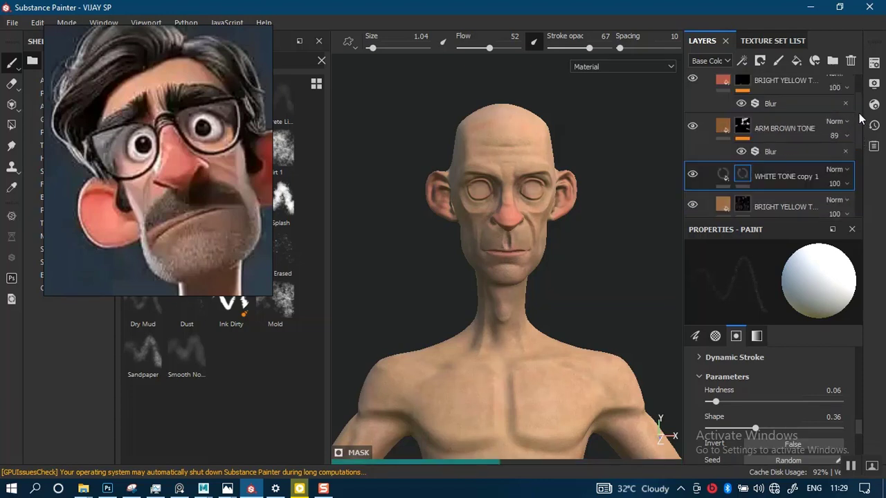
scroll(859, 113, up, 2)
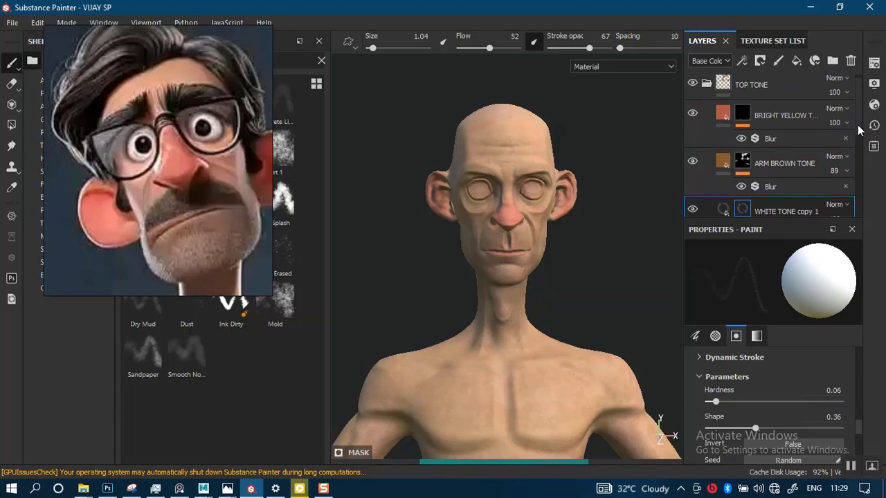
Step: Replace the mask of the WHITE TONE copy with a fresh black mask
right_click(781, 210)
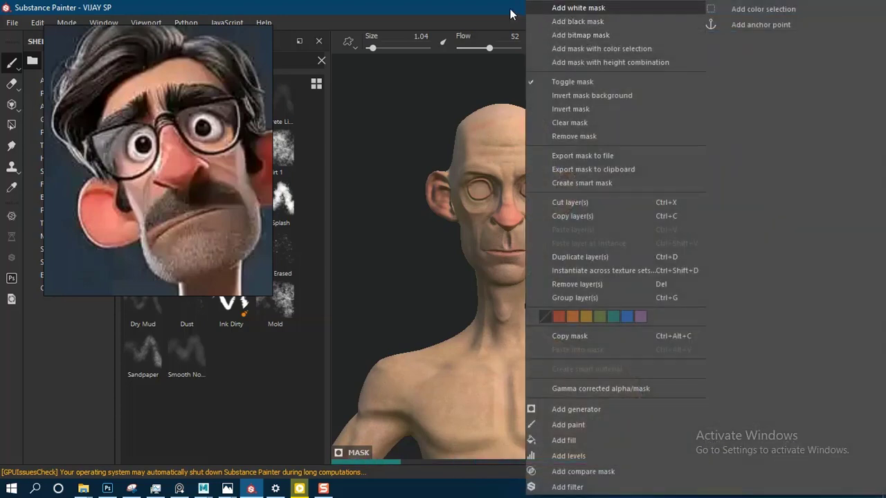
click(512, 14)
right_click(715, 208)
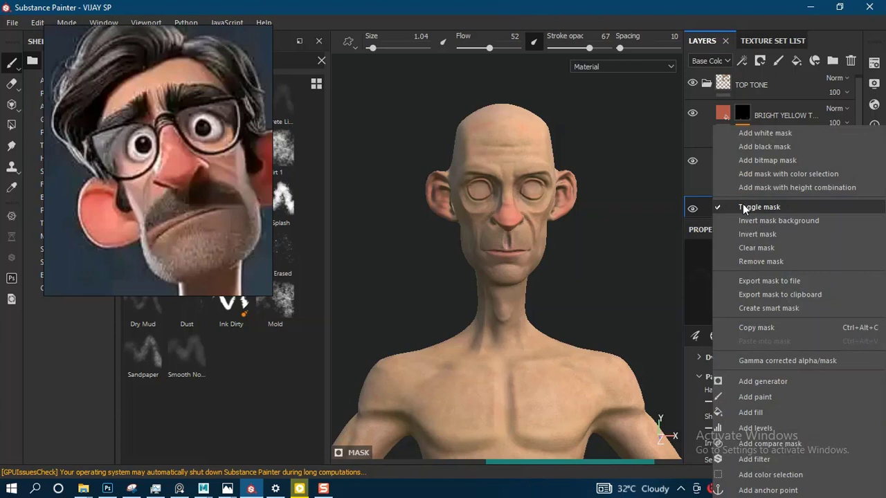
click(754, 147)
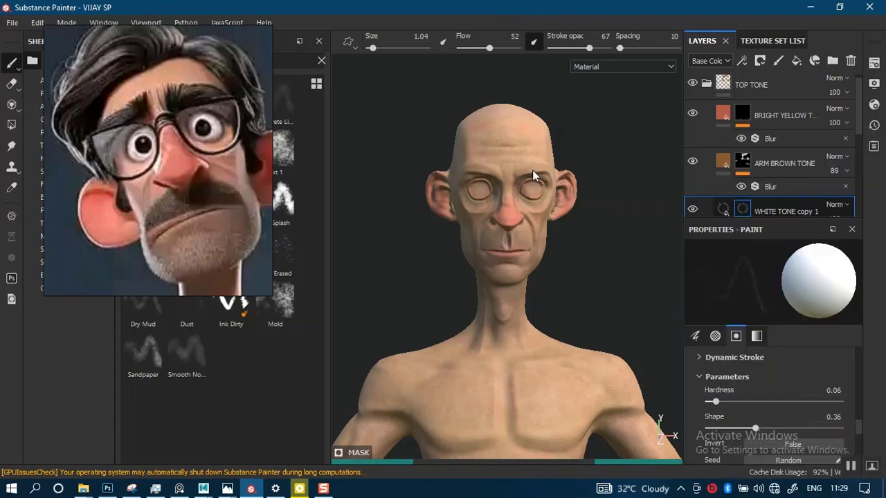
click(723, 208)
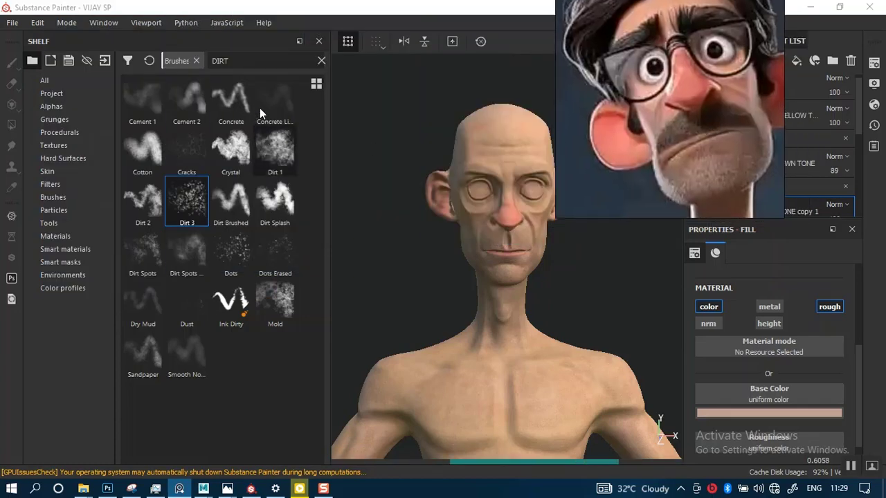
Step: Shorten the brush search from DIRT to D to list more brushes
click(246, 61)
key(BackSpace)
key(BackSpace)
key(BackSpace)
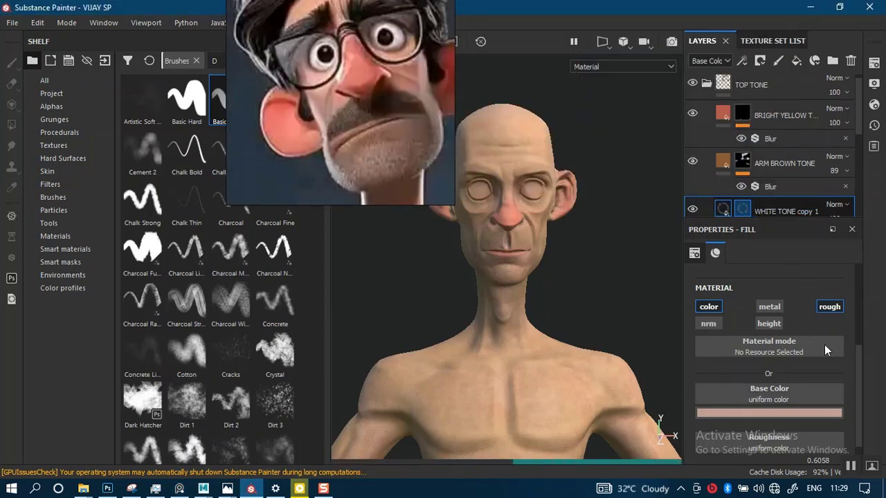
Step: Choose the Basic Hard brush variant beside the plain Basic Hard for painting the mask, and set its hardness to 0
key(1)
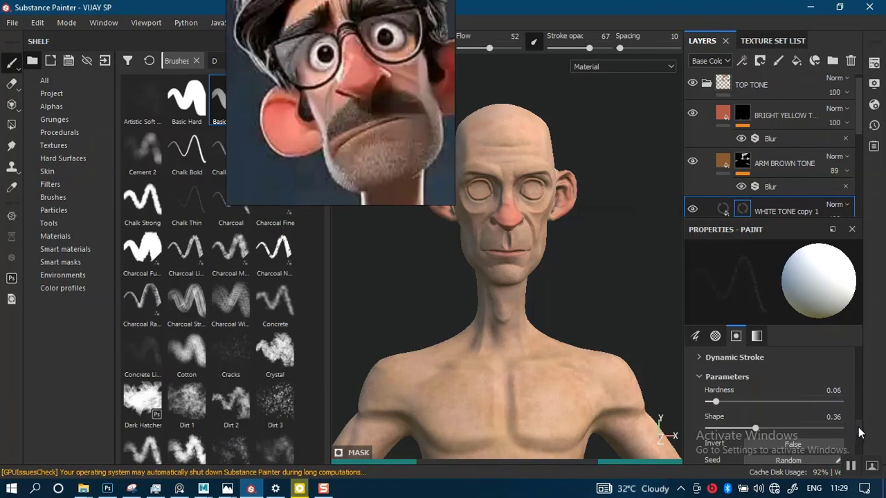
scroll(855, 439, down, 5)
scroll(855, 442, up, 3)
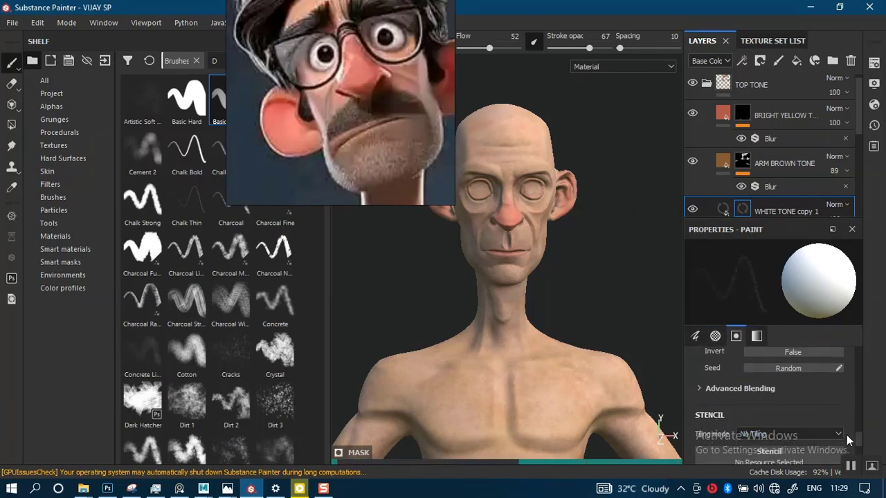
scroll(858, 428, up, 3)
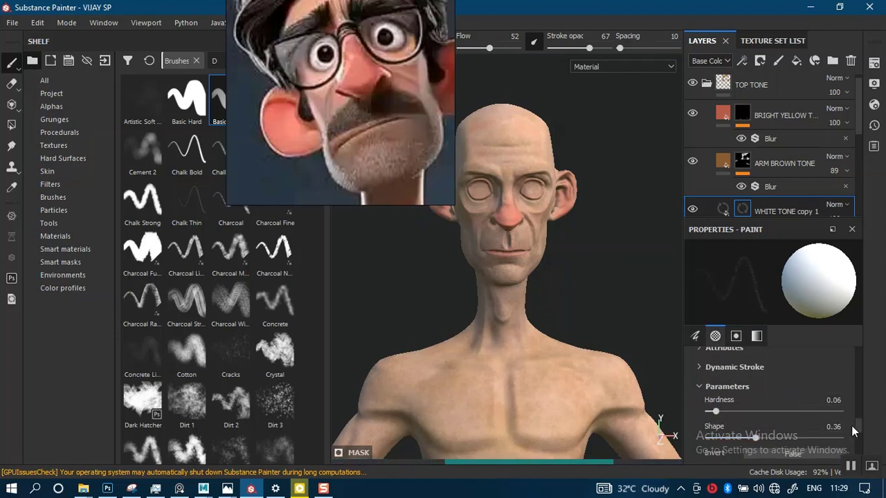
scroll(858, 425, up, 1)
scroll(858, 425, down, 3)
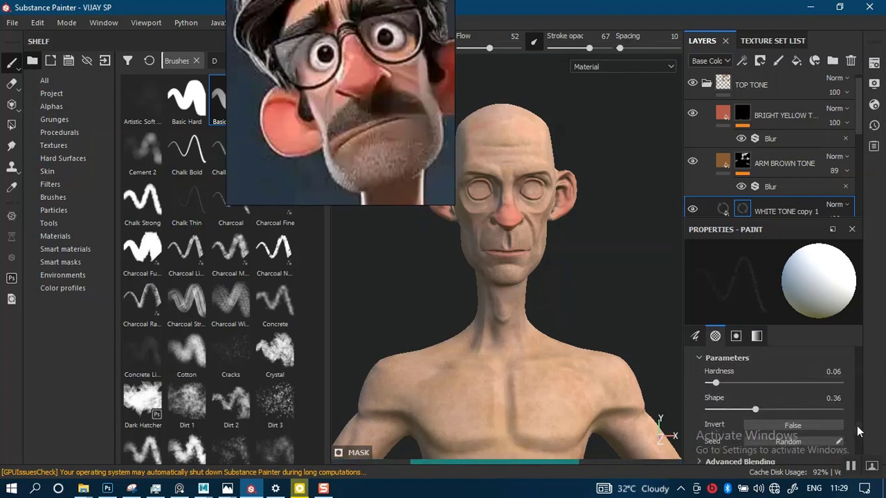
mouse_move(307, 144)
mouse_down()
mouse_move(602, 118)
mouse_move(628, 127)
mouse_up()
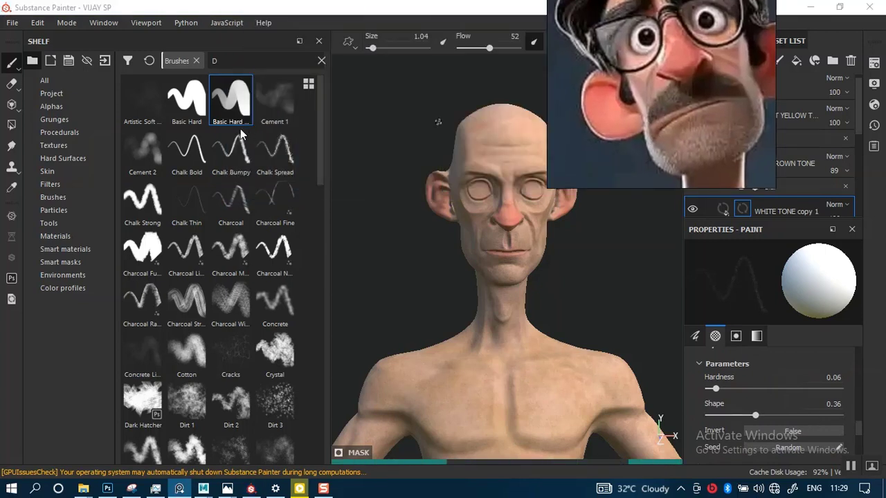
click(242, 108)
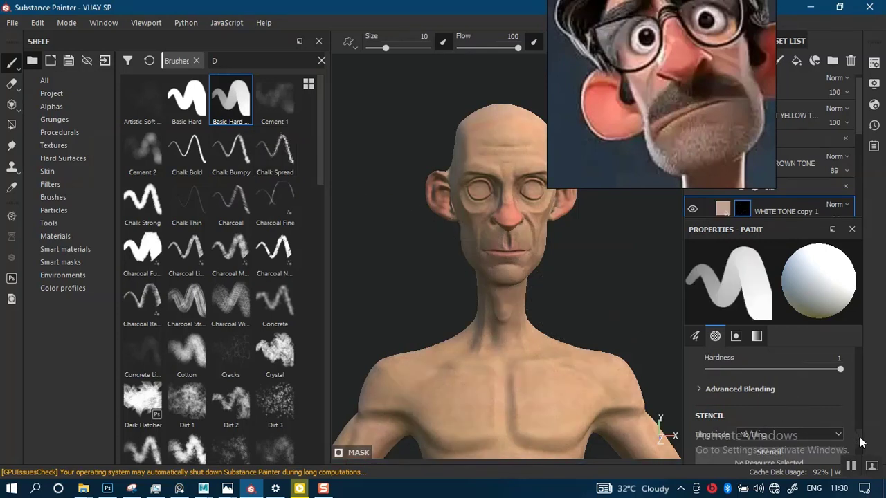
scroll(862, 443, up, 3)
drag(840, 434, 668, 431)
Step: Frame the face closely and reduce the brush size to 4.68
alt+right_drag(505, 280, 497, 316)
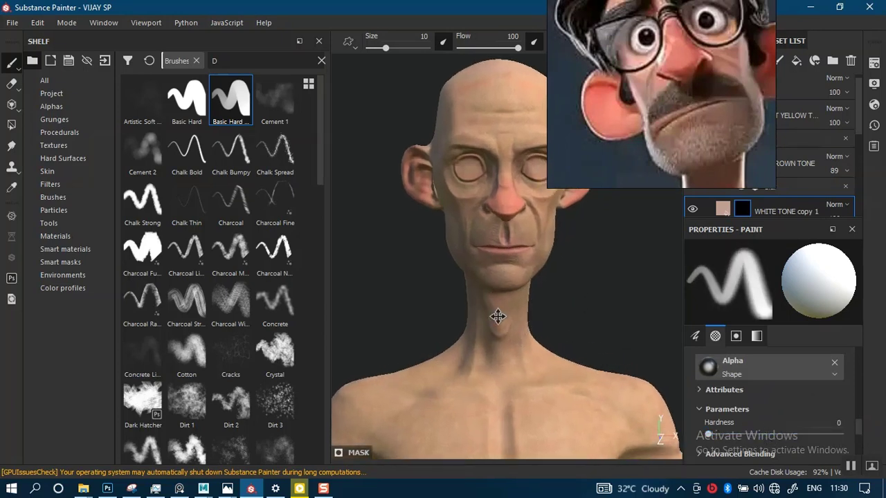
alt+middle_drag(497, 316, 473, 340)
alt+right_drag(473, 340, 488, 344)
key(bracketleft)
key(bracketleft)
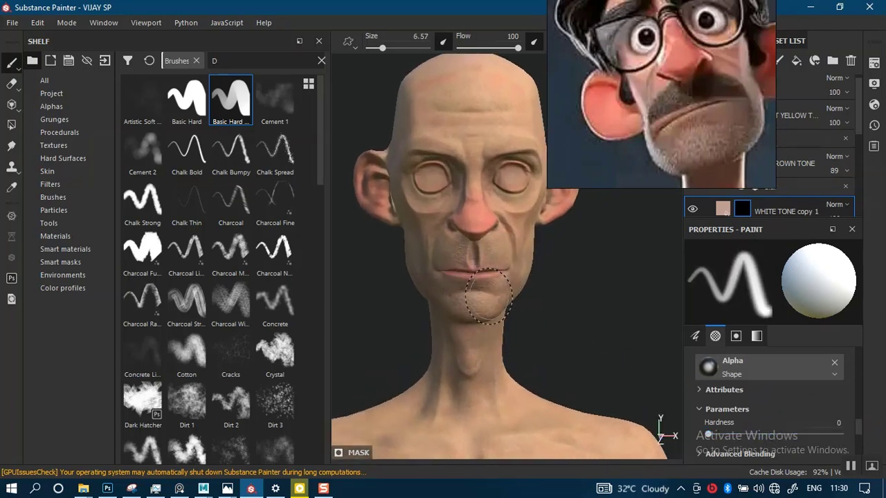
key(bracketleft)
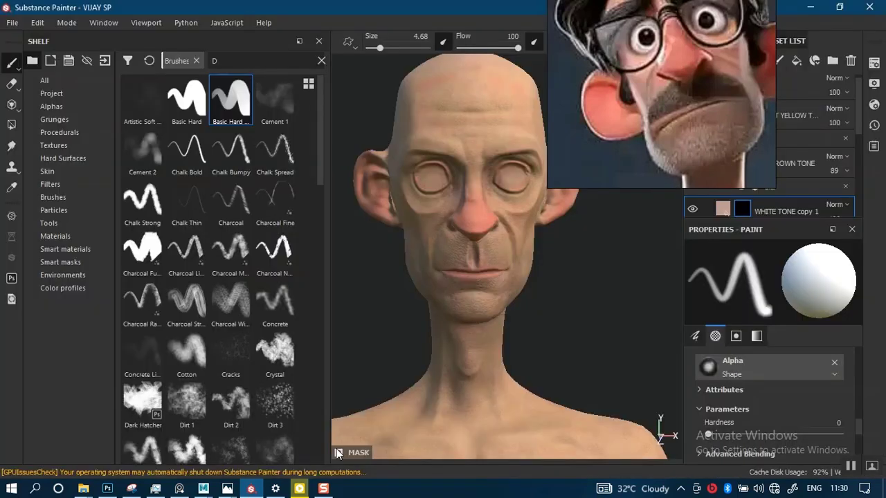
Step: Bring the character's hand into close view and reduce the brush size to 2.44
alt+right_drag(580, 296, 579, 314)
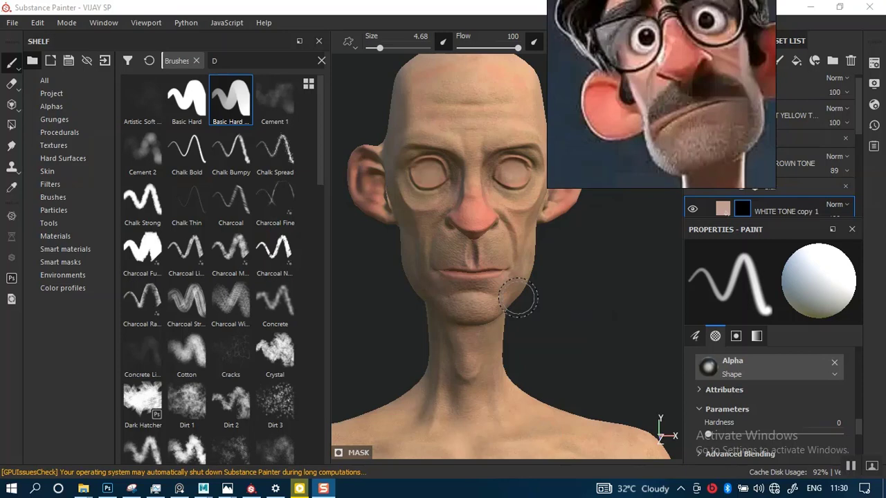
alt+right_drag(490, 374, 441, 375)
alt+middle_drag(442, 374, 474, 259)
mouse_move(436, 429)
alt+middle_down()
mouse_move(450, 348)
mouse_move(478, 346)
mouse_move(537, 242)
alt+middle_up()
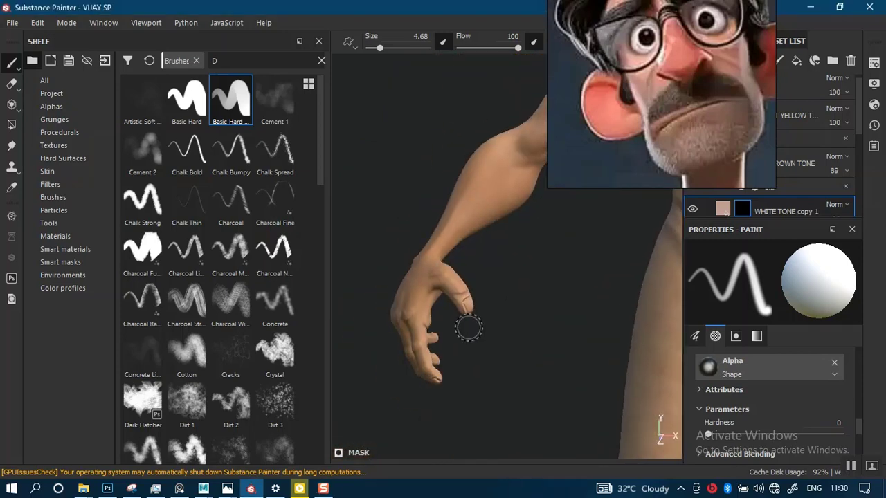
alt+right_drag(433, 328, 434, 386)
alt+middle_drag(440, 346, 520, 267)
alt+right_drag(454, 311, 455, 392)
alt+middle_drag(429, 384, 554, 245)
ctrl+right_drag(466, 381, 450, 381)
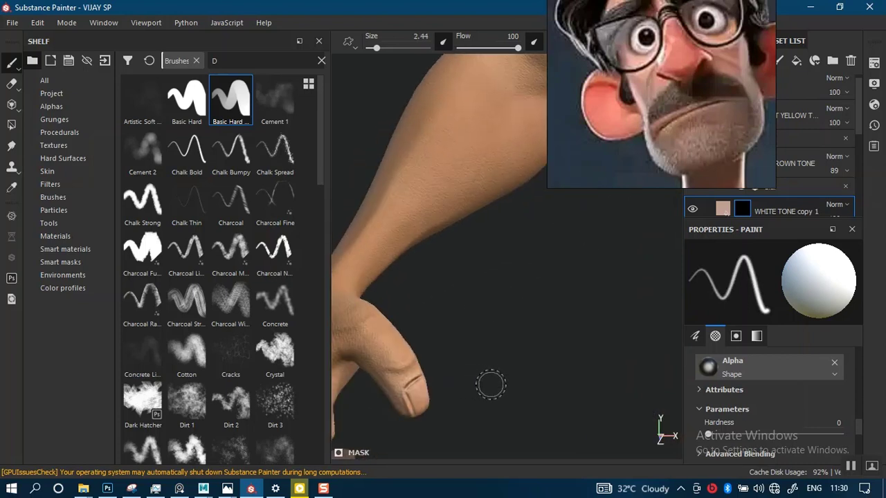
Step: Move the reference image clear of the layer stack and frame the thumb's nail up close
alt+drag(490, 385, 443, 386)
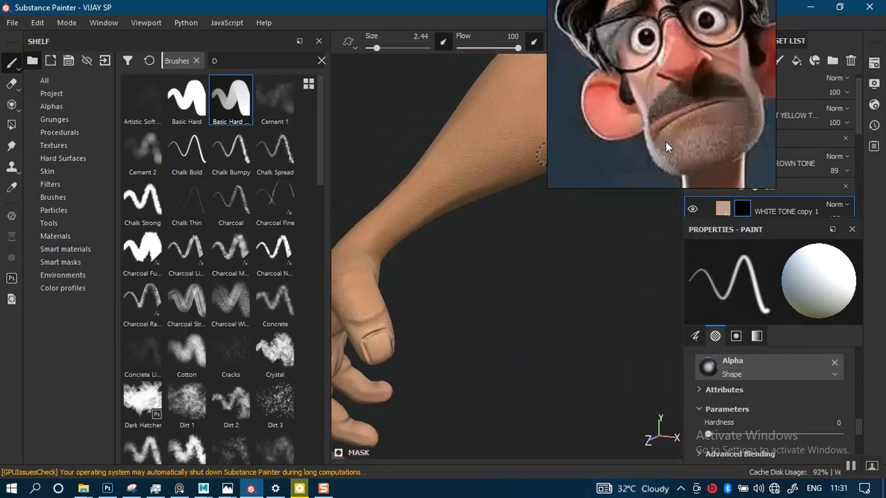
drag(667, 144, 150, 202)
alt+right_drag(499, 279, 491, 360)
alt+middle_drag(491, 346, 519, 369)
alt+middle_drag(483, 288, 544, 268)
alt+middle_drag(377, 450, 463, 359)
alt+right_drag(463, 359, 500, 425)
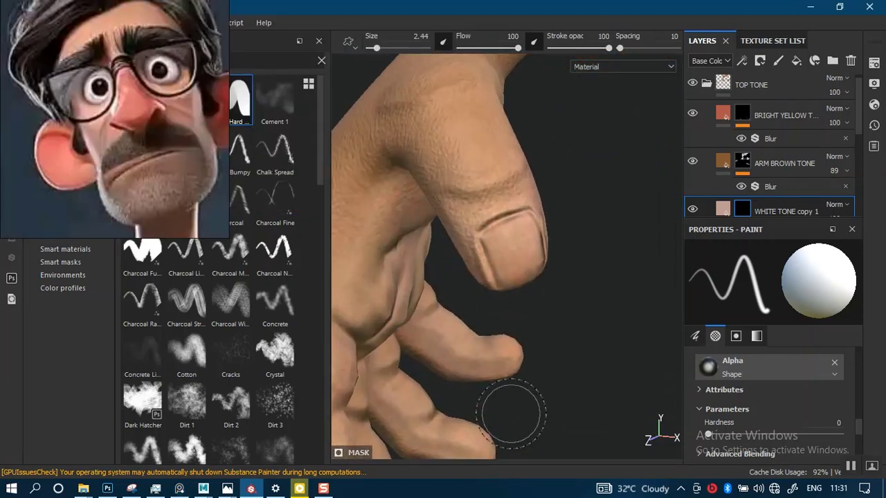
Step: Fine-tune the brush size to 0.92 to fit the thumbnail
key(bracketleft)
key(bracketleft)
key(bracketleft)
key(bracketleft)
key(bracketleft)
key(bracketleft)
key(bracketleft)
key(bracketleft)
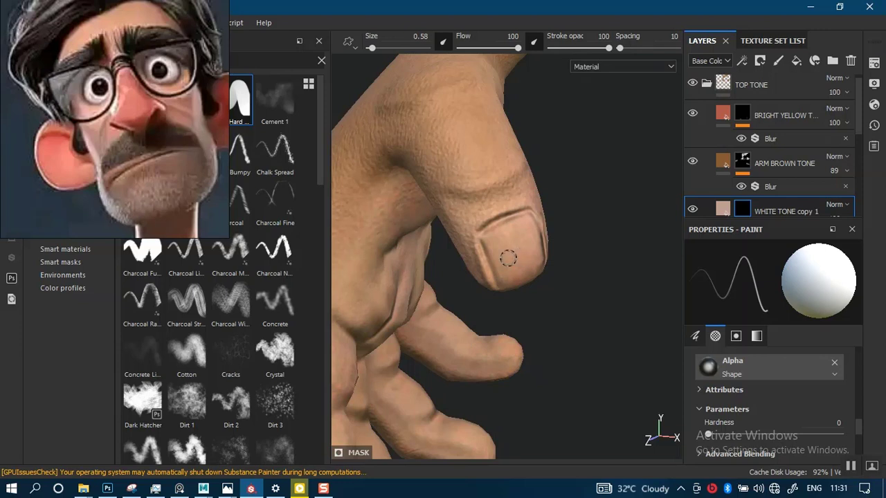
key(bracketright)
key(bracketright)
key(bracketright)
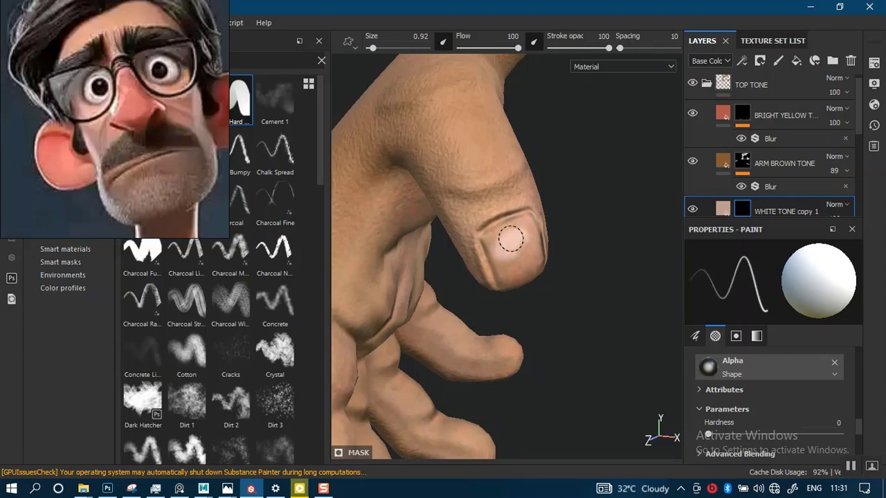
Step: Paint the white tone across the whole thumbnail on the copied layer's mask
alt+right_drag(508, 250, 516, 348)
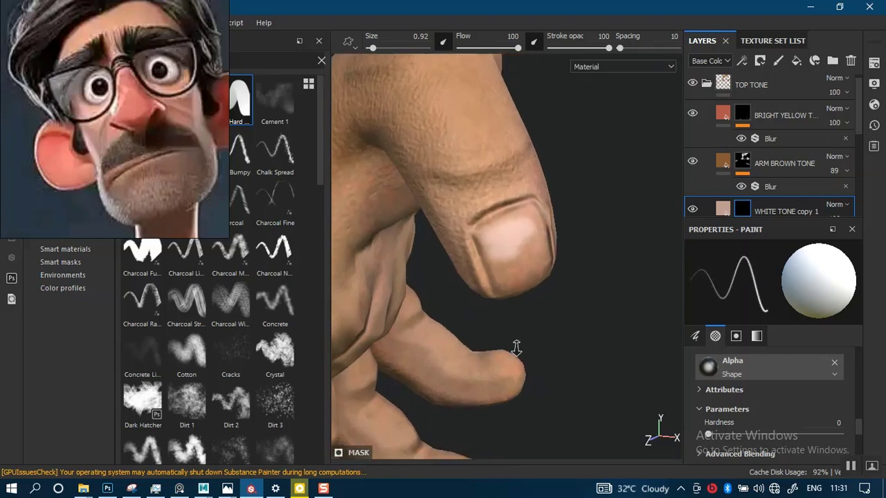
mouse_move(518, 233)
mouse_down()
mouse_move(526, 256)
mouse_move(509, 248)
mouse_move(501, 284)
mouse_move(510, 271)
mouse_move(495, 275)
mouse_move(514, 260)
mouse_move(542, 251)
mouse_move(539, 264)
mouse_move(515, 274)
mouse_up()
scroll(514, 260, up, 2)
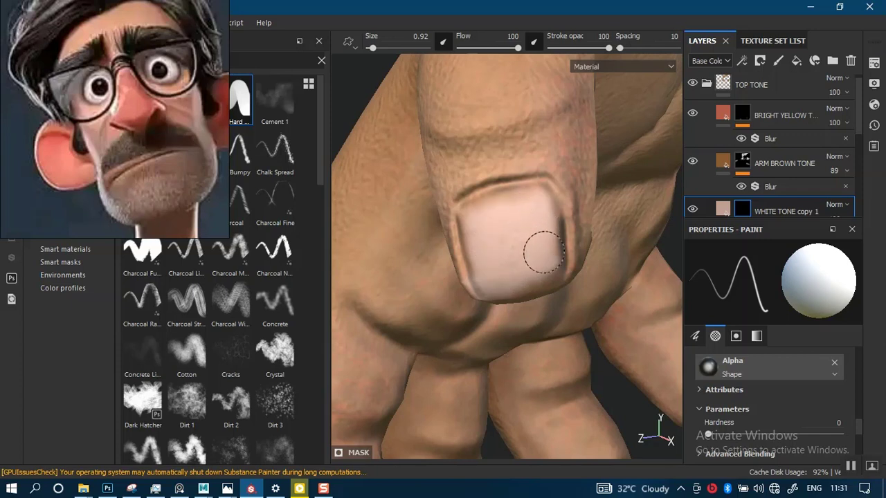
mouse_move(483, 227)
mouse_down()
mouse_move(475, 228)
mouse_move(477, 268)
mouse_move(478, 222)
mouse_move(513, 209)
mouse_up()
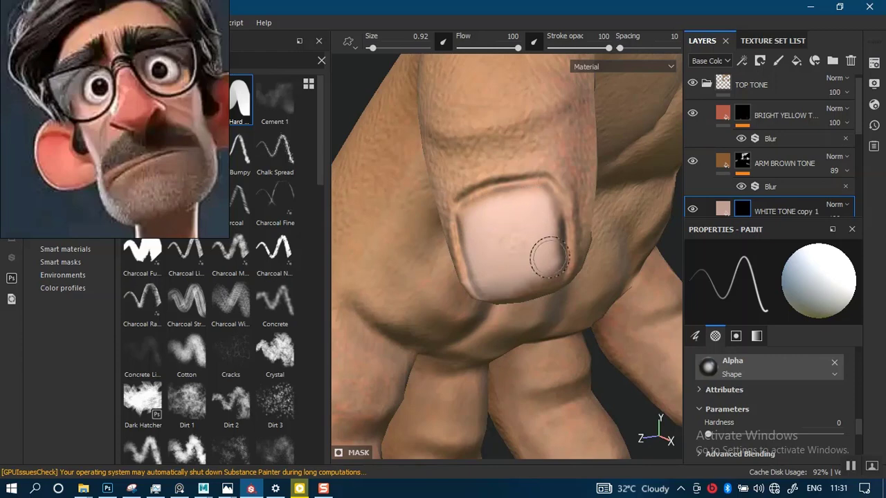
Step: Paint the white tone over the index finger's nail on the same hand
mouse_move(548, 257)
alt+mouse_down()
mouse_move(475, 213)
mouse_move(529, 250)
mouse_move(520, 261)
mouse_move(530, 260)
mouse_move(519, 215)
mouse_move(526, 230)
alt+mouse_up()
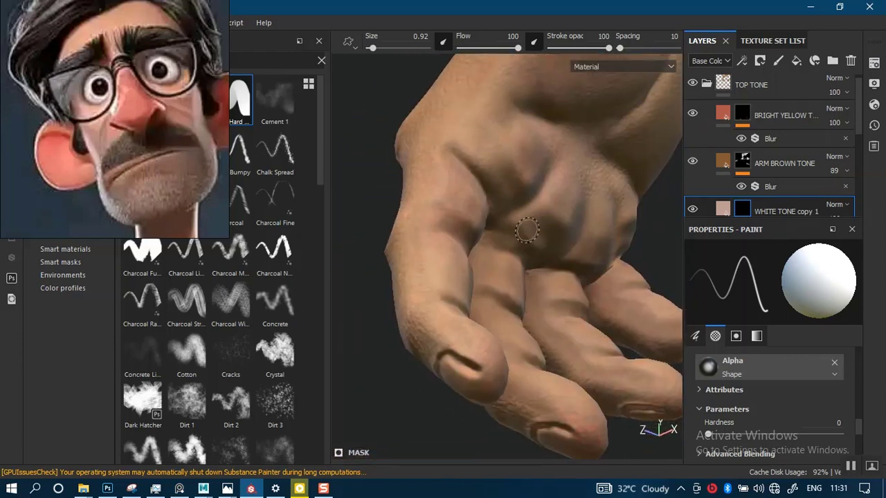
mouse_move(492, 296)
alt+mouse_down()
mouse_move(471, 385)
mouse_move(550, 352)
mouse_move(523, 275)
alt+mouse_up()
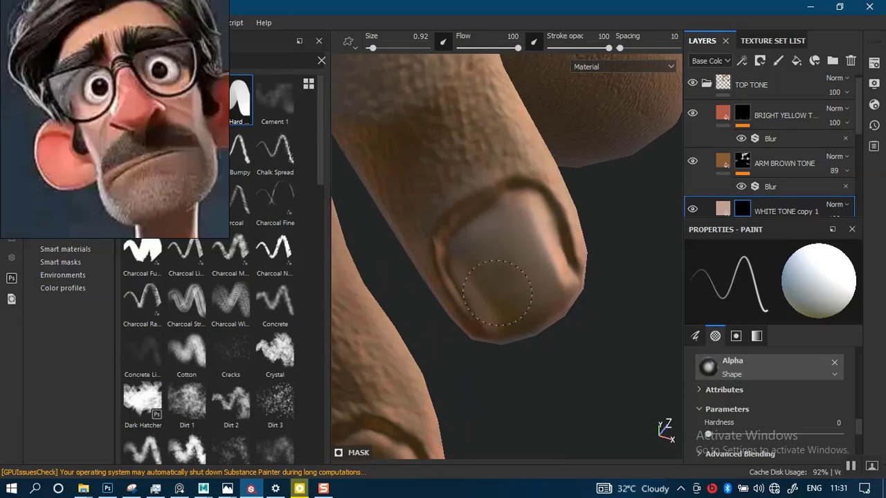
mouse_move(530, 265)
alt+mouse_down()
mouse_move(504, 277)
mouse_move(494, 238)
mouse_move(478, 246)
alt+mouse_up()
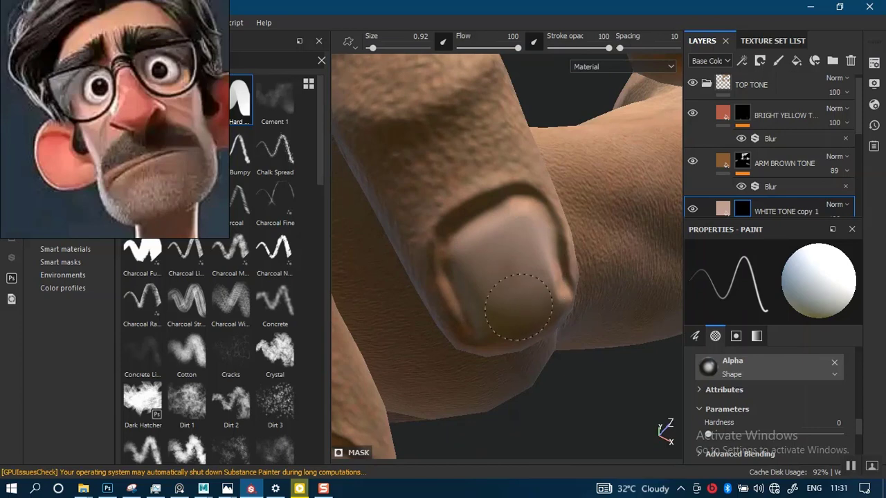
Step: Paint the white tone over the middle finger's nail
alt+drag(517, 299, 510, 273)
alt+middle_drag(510, 274, 480, 290)
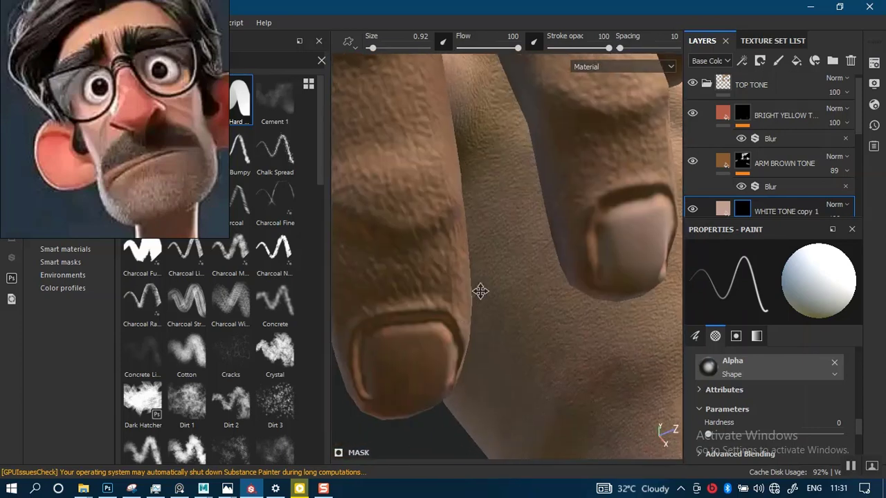
alt+right_drag(481, 291, 470, 404)
mouse_move(462, 267)
shift+right_down()
mouse_move(491, 283)
mouse_move(397, 283)
shift+right_up()
mouse_move(525, 292)
alt+mouse_down()
mouse_move(506, 282)
mouse_move(558, 297)
mouse_move(542, 339)
mouse_move(495, 340)
mouse_move(494, 299)
alt+mouse_up()
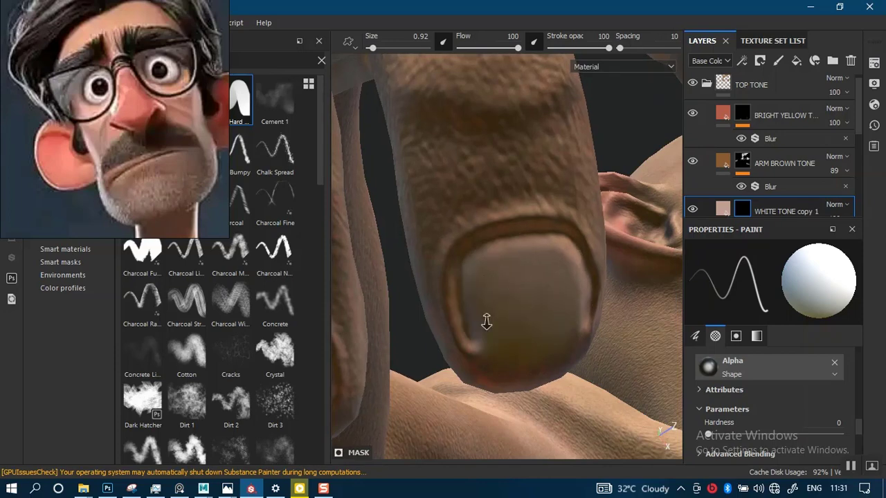
Step: Paint the white tone over the nails of the ring and little fingers
mouse_move(487, 320)
alt+mouse_down()
mouse_move(554, 263)
mouse_move(476, 281)
alt+mouse_up()
alt+right_drag(477, 281, 498, 300)
alt+middle_drag(498, 300, 516, 291)
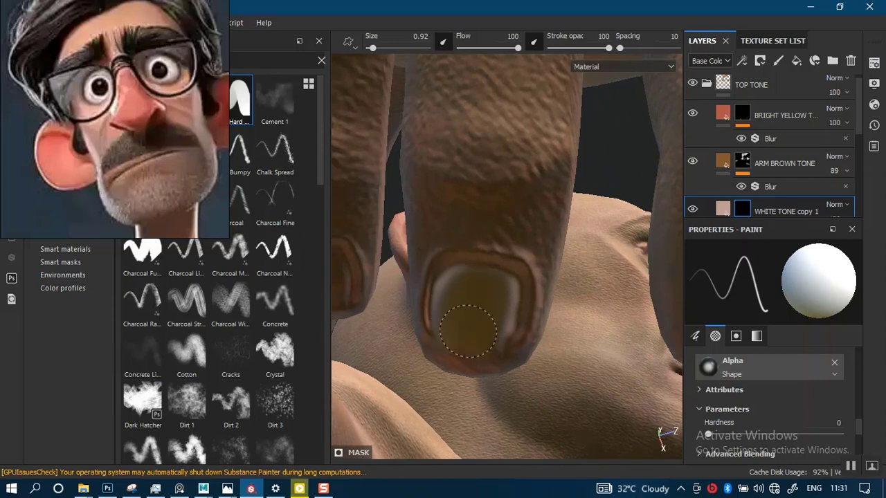
mouse_move(464, 332)
alt+mouse_down()
mouse_move(448, 300)
mouse_move(474, 340)
mouse_move(492, 310)
mouse_move(518, 313)
alt+mouse_up()
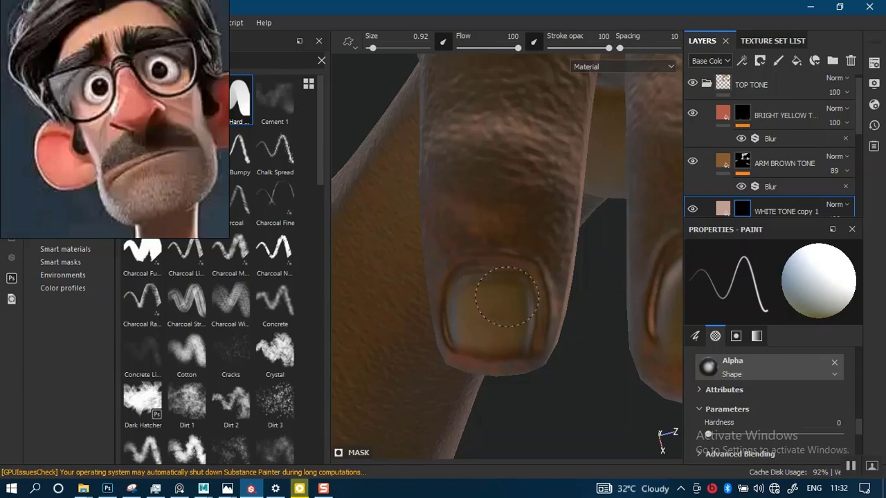
Step: Paint the white tone across the whole thumbnail of the character's opposite hand, up to its side edges
alt+right_drag(479, 294, 581, 7)
alt+drag(463, 215, 488, 328)
alt+right_drag(488, 329, 505, 203)
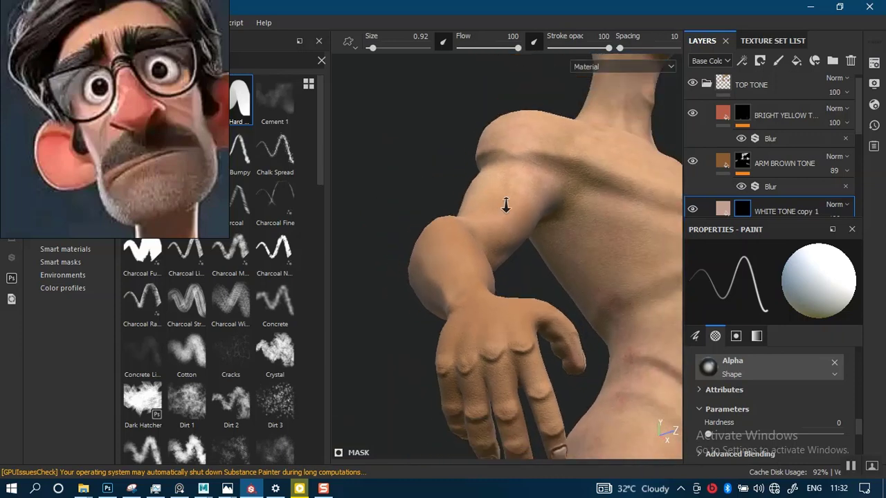
alt+drag(506, 203, 387, 193)
alt+middle_drag(554, 207, 349, 201)
alt+drag(591, 245, 443, 253)
alt+right_drag(471, 229, 499, 283)
alt+middle_drag(498, 284, 534, 169)
alt+right_drag(534, 169, 478, 275)
alt+middle_drag(478, 275, 516, 214)
alt+right_drag(516, 214, 486, 270)
alt+drag(486, 269, 588, 256)
mouse_move(589, 256)
alt+middle_down()
mouse_move(482, 242)
mouse_move(574, 246)
alt+middle_up()
alt+drag(526, 249, 551, 254)
alt+drag(484, 266, 564, 283)
alt+right_drag(486, 273, 471, 288)
drag(436, 314, 430, 329)
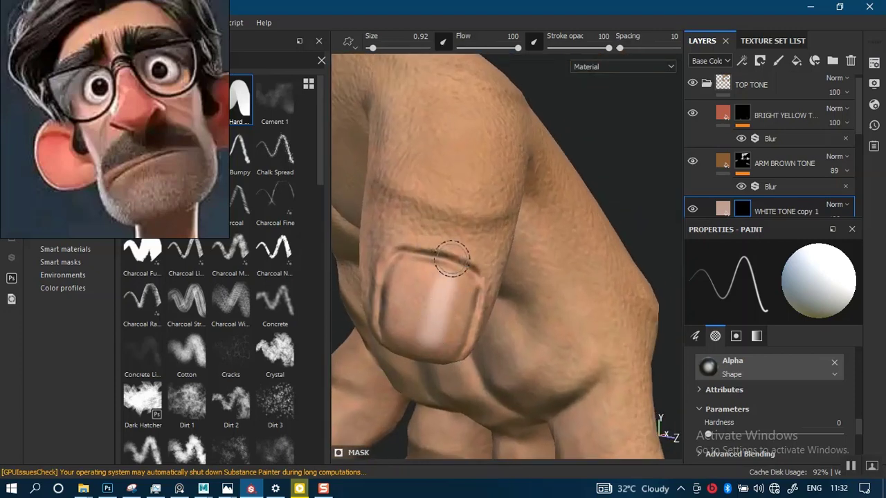
alt+middle_drag(451, 259, 525, 222)
alt+right_drag(525, 222, 485, 305)
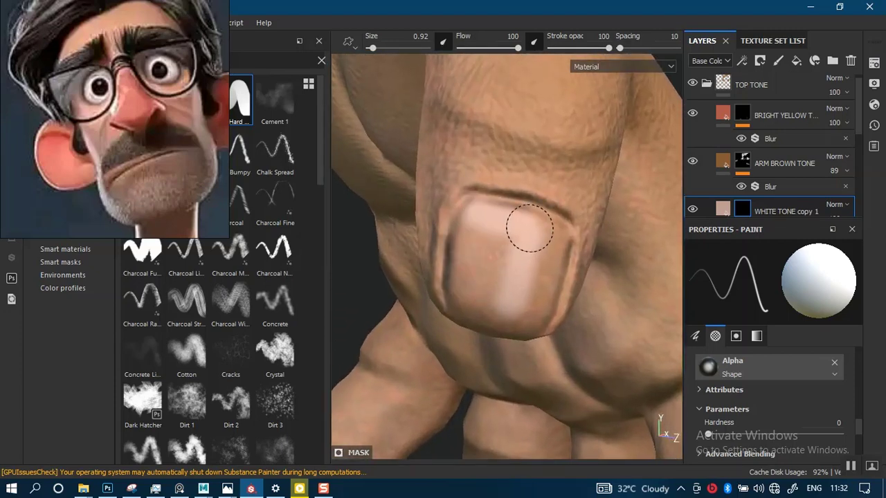
mouse_move(533, 309)
alt+mouse_down()
mouse_move(526, 275)
mouse_move(533, 318)
alt+mouse_up()
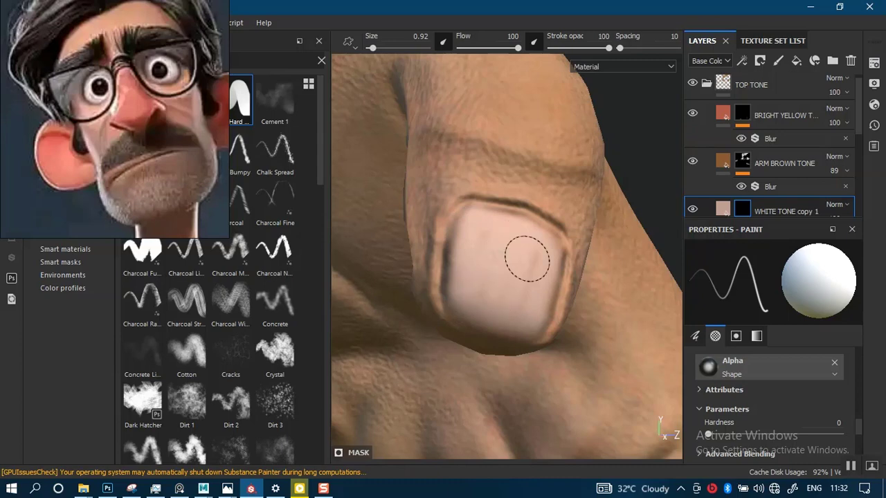
alt+drag(474, 283, 465, 240)
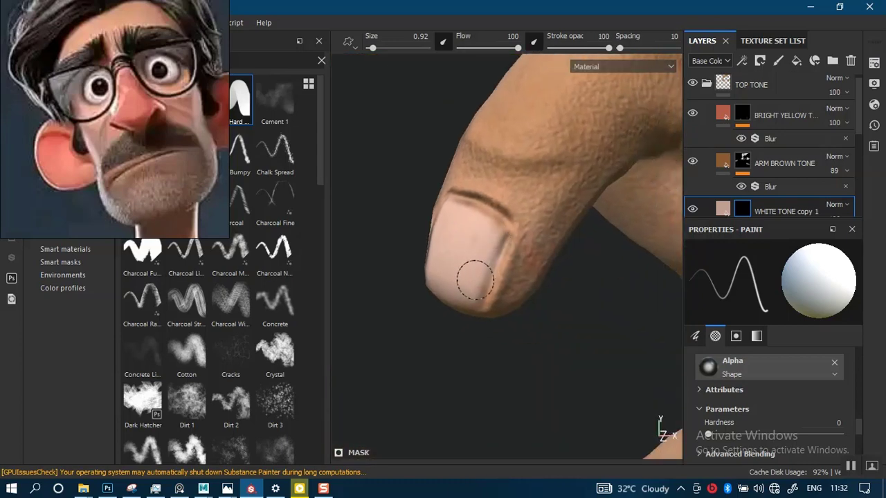
Step: Paint the white tone over the index finger's nail on the second hand
alt+drag(500, 263, 515, 215)
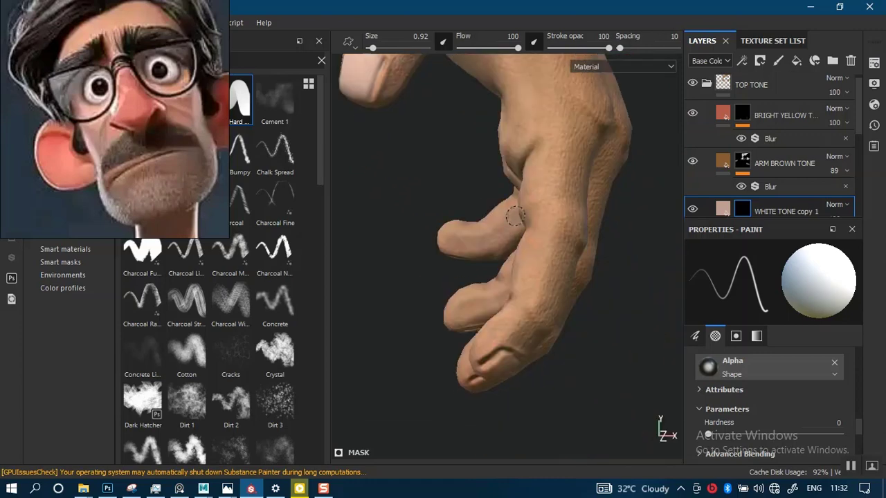
alt+right_drag(514, 216, 518, 239)
alt+drag(518, 239, 484, 215)
alt+right_drag(499, 297, 554, 353)
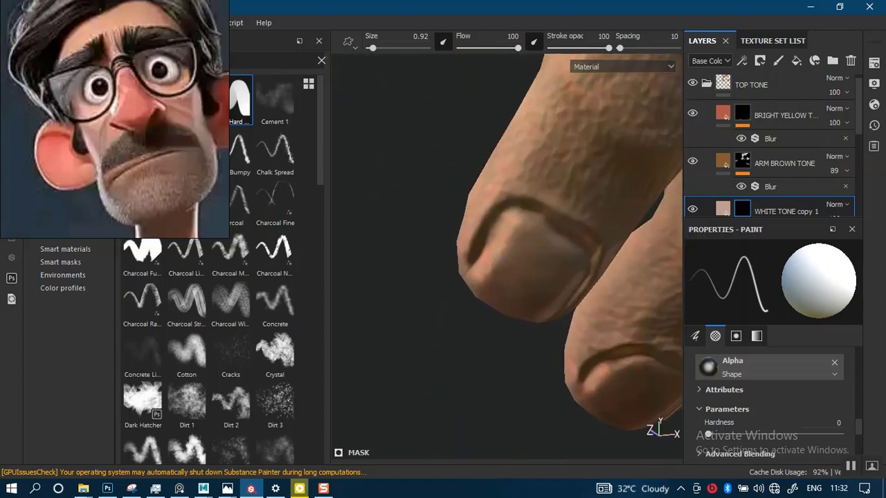
alt+drag(554, 353, 520, 281)
alt+right_drag(519, 281, 522, 325)
alt+drag(522, 325, 497, 261)
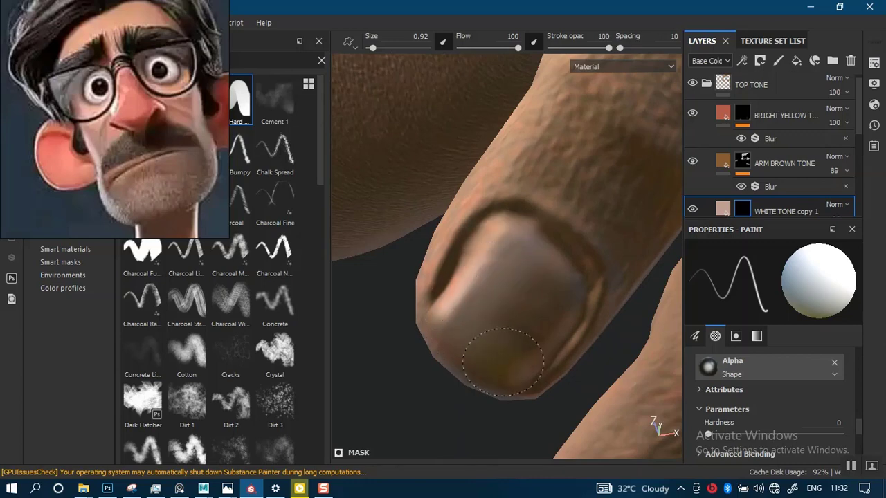
mouse_move(554, 302)
alt+mouse_down()
mouse_move(546, 251)
mouse_move(468, 301)
alt+mouse_up()
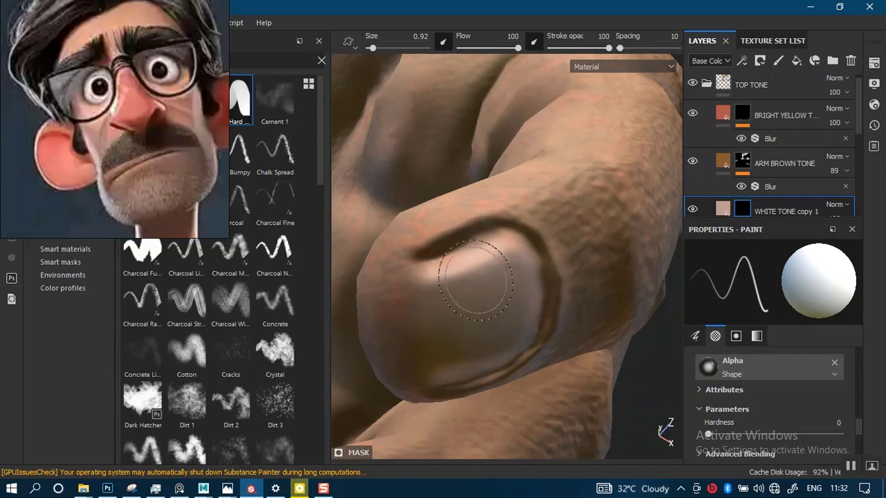
Step: Cover the middle and ring finger nails of the second hand with the white tone
alt+drag(474, 281, 454, 278)
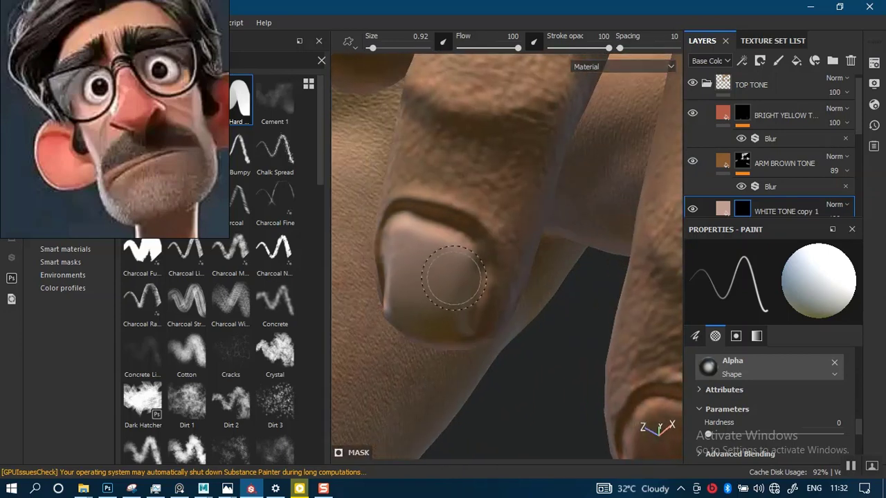
alt+drag(441, 310, 542, 249)
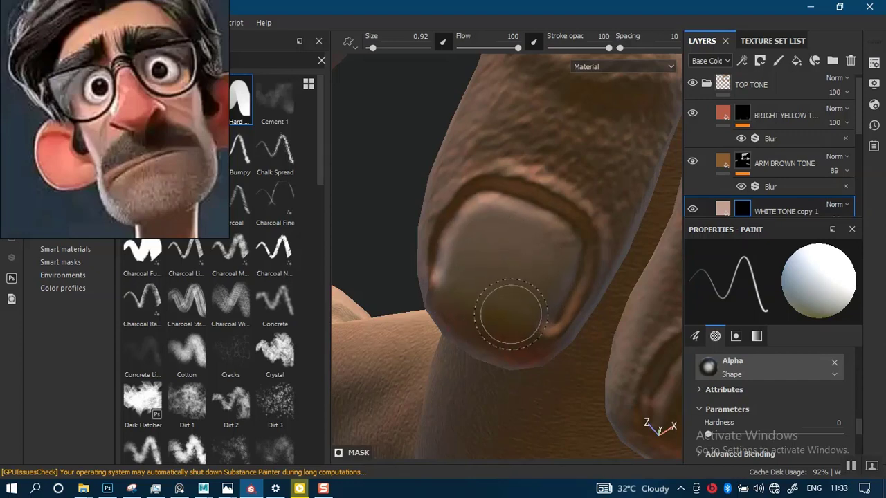
alt+drag(510, 315, 500, 286)
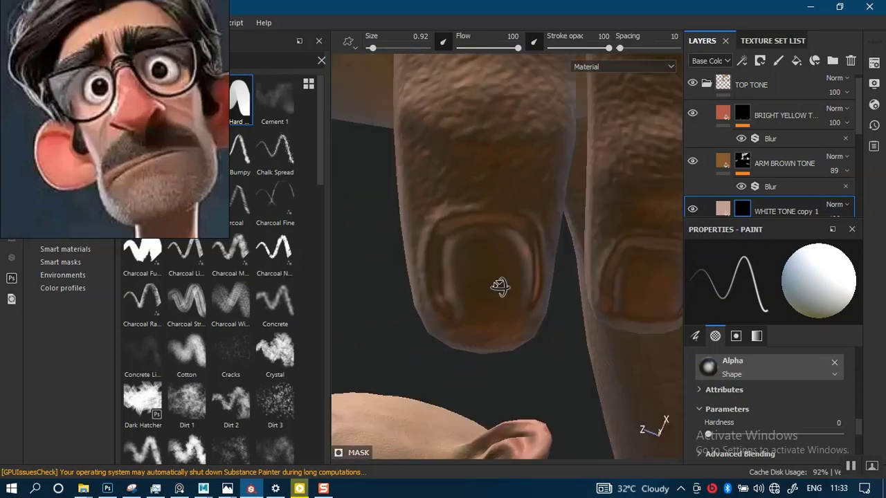
alt+right_drag(499, 286, 474, 349)
shift+right_drag(514, 287, 474, 278)
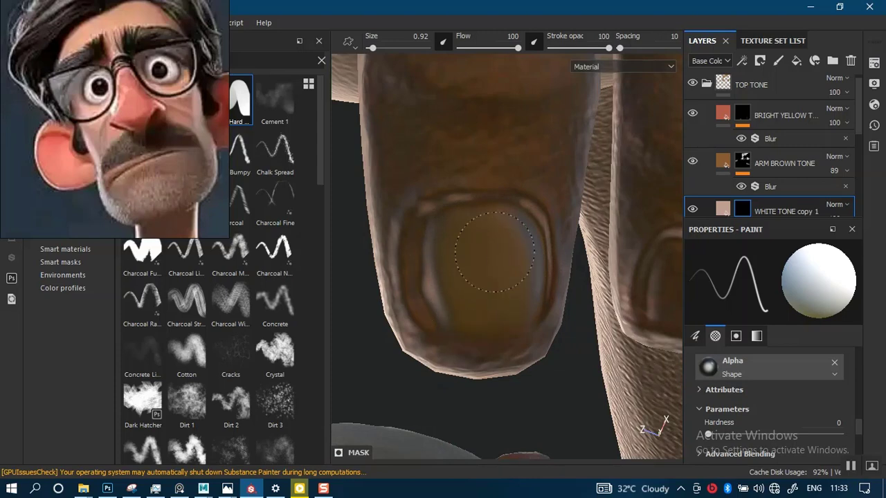
Step: Paint the white tone over the little finger's nail on the second hand
alt+right_drag(479, 276, 494, 241)
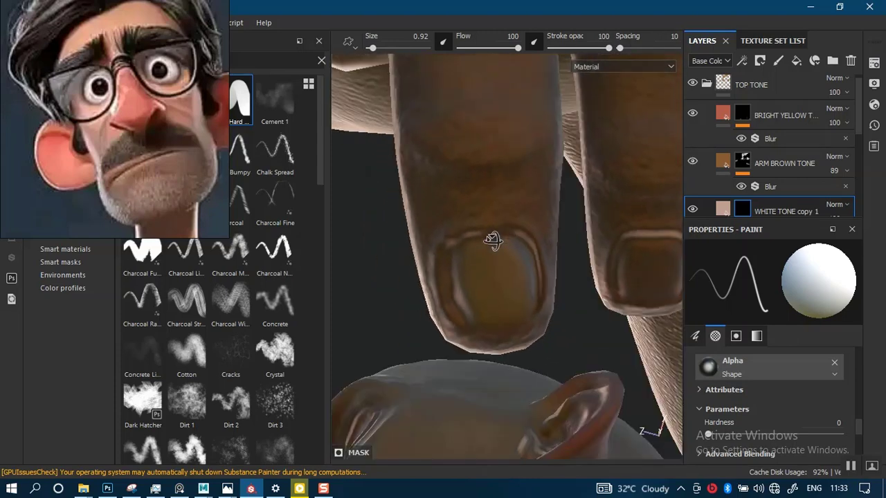
alt+drag(494, 242, 423, 307)
alt+right_drag(423, 307, 459, 363)
alt+drag(459, 363, 534, 259)
alt+middle_drag(534, 258, 450, 246)
alt+right_drag(450, 245, 471, 341)
alt+middle_drag(471, 341, 518, 249)
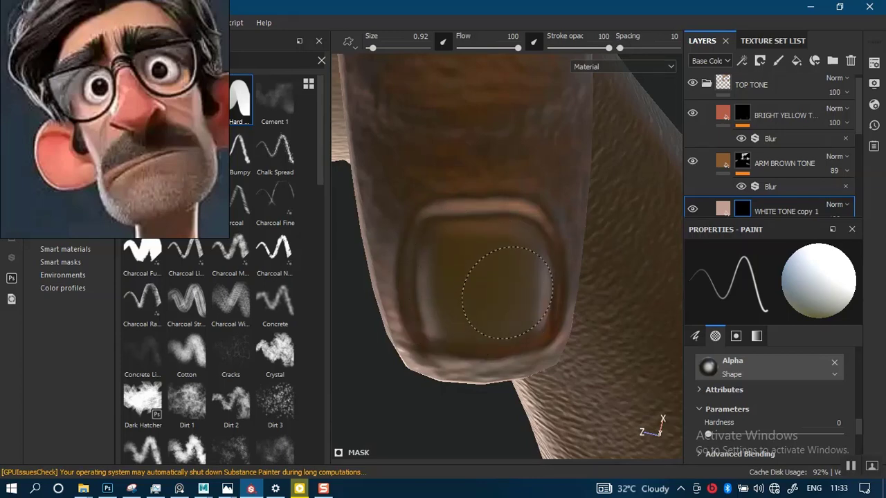
Step: Rename the copied white tone layer to FINHER NAIL TONE
mouse_move(475, 314)
alt+right_down()
mouse_move(463, 277)
mouse_move(506, 161)
mouse_move(486, 202)
alt+right_up()
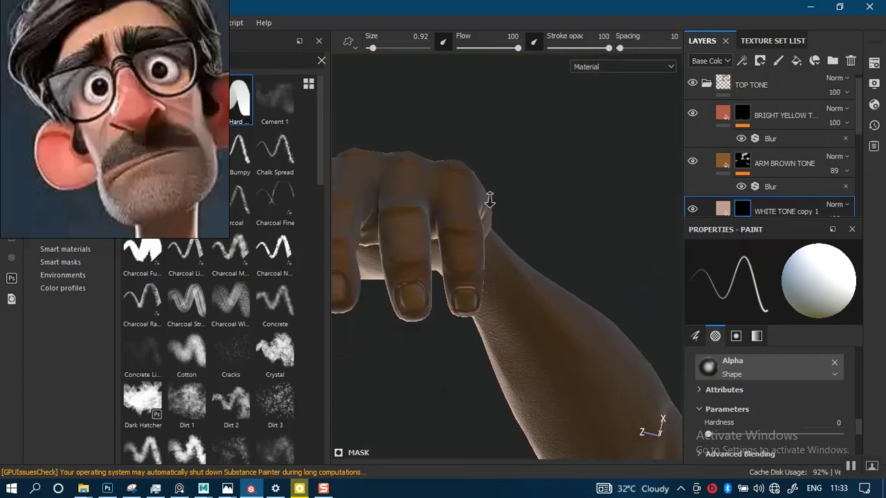
alt+drag(487, 202, 471, 298)
alt+right_drag(470, 297, 430, 267)
alt+drag(429, 267, 449, 241)
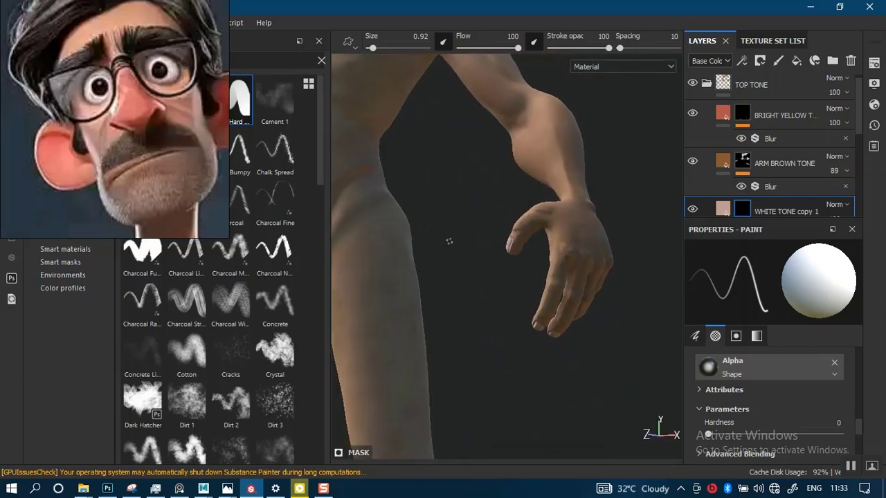
alt+middle_drag(450, 242, 504, 295)
alt+drag(504, 295, 538, 254)
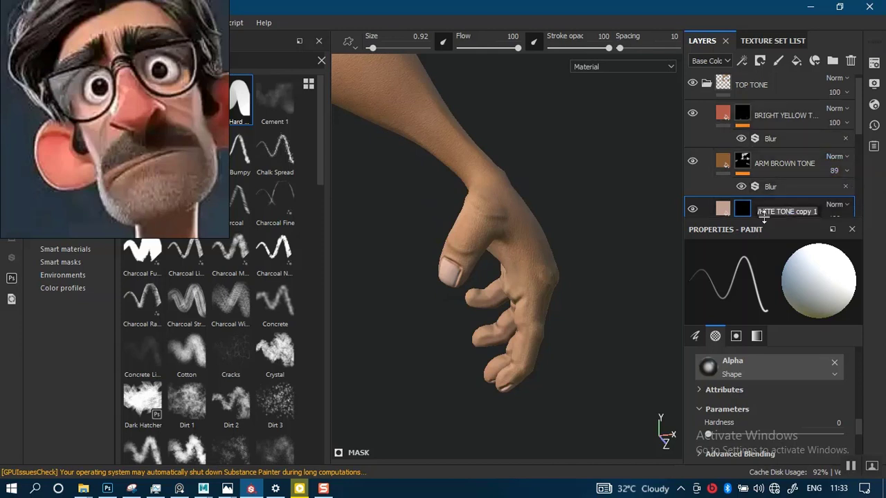
text(FINHER NAIL T)
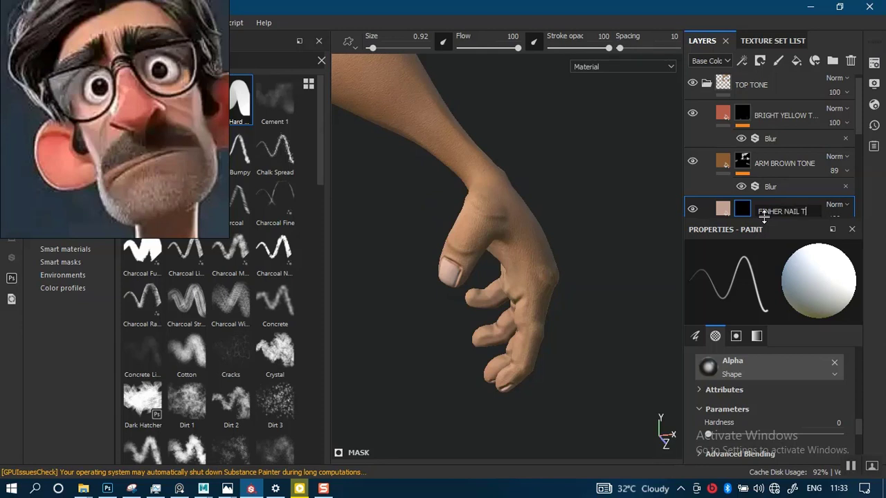
text(ONE)
key(Return)
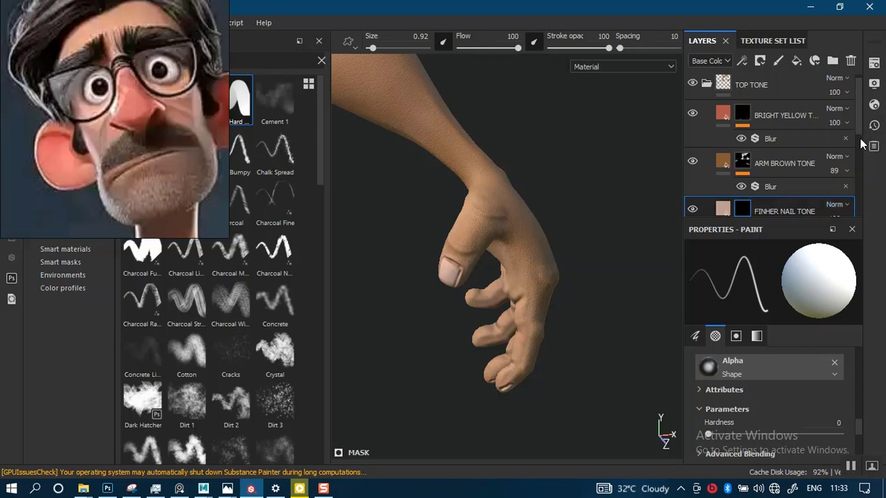
Step: Lower the opacity of the FINHER NAIL TONE layer to 74
scroll(859, 154, down, 3)
scroll(859, 153, up, 2)
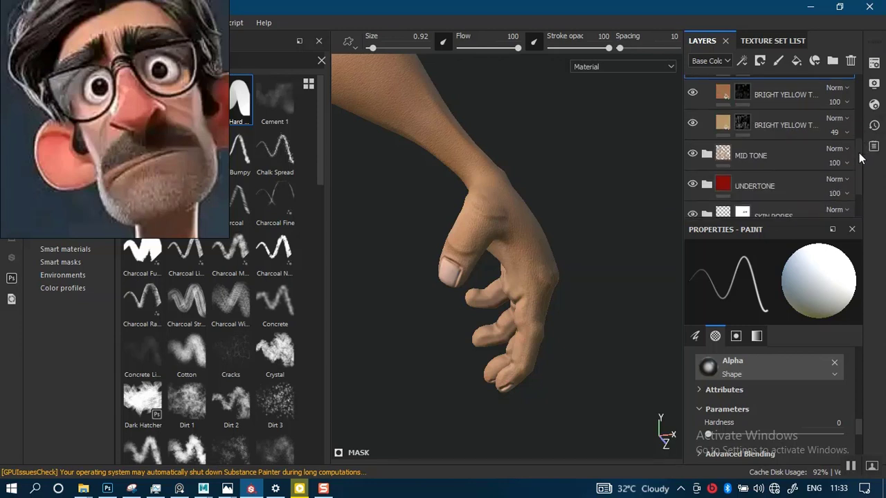
scroll(857, 142, up, 1)
click(845, 151)
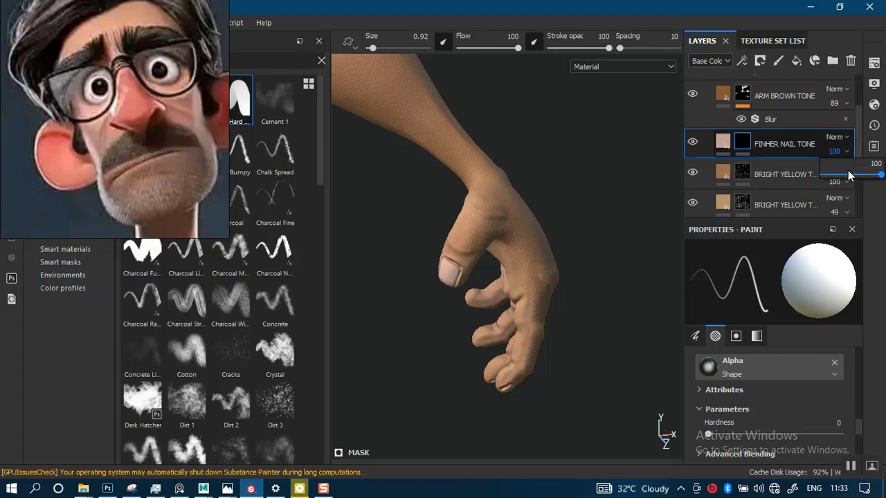
drag(846, 173, 867, 175)
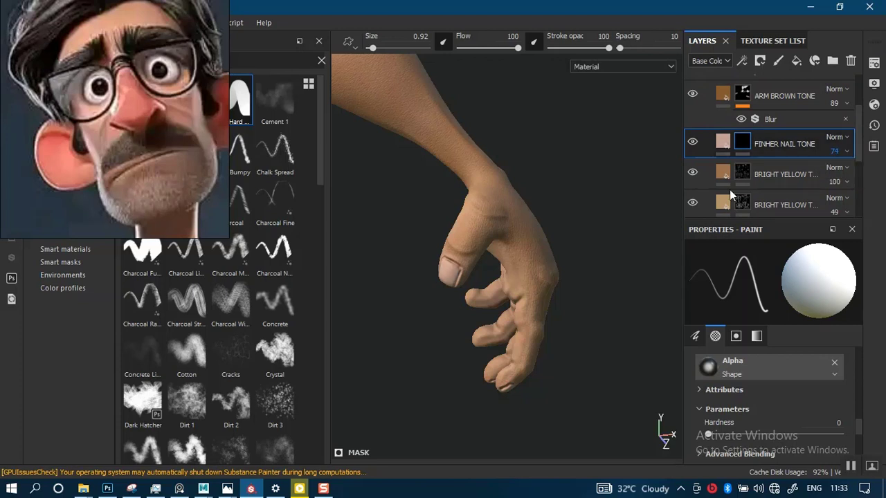
Step: Examine the skin tones across the character's whole body, torso and face
scroll(544, 197, down, 3)
scroll(544, 197, down, 6)
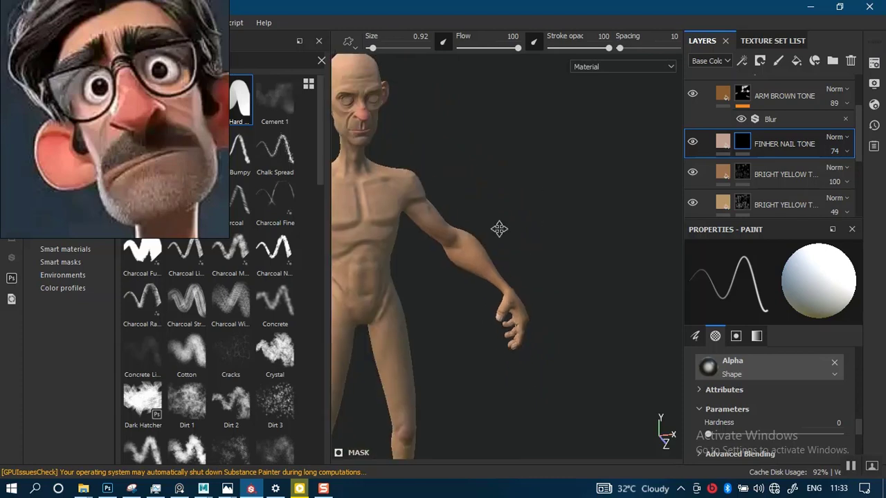
alt+right_drag(535, 196, 530, 182)
alt+middle_drag(530, 181, 543, 195)
alt+right_drag(542, 196, 536, 251)
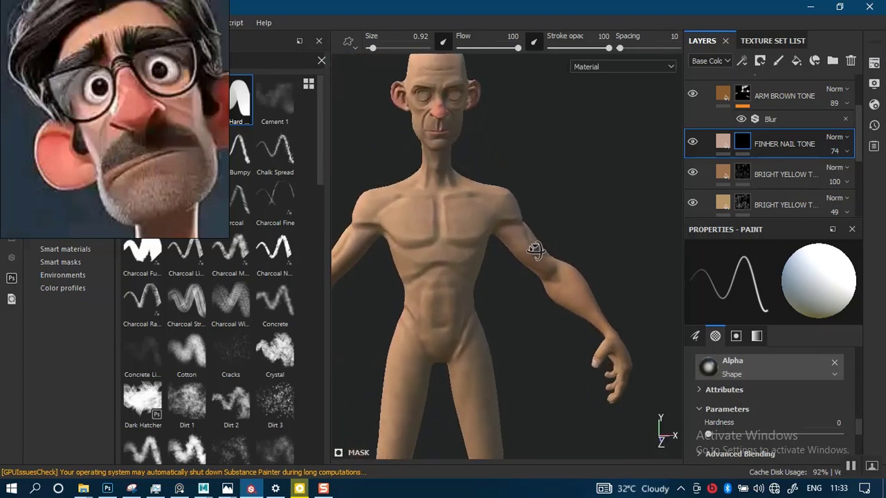
alt+middle_drag(536, 250, 569, 294)
alt+right_drag(530, 198, 547, 221)
alt+middle_drag(547, 221, 559, 238)
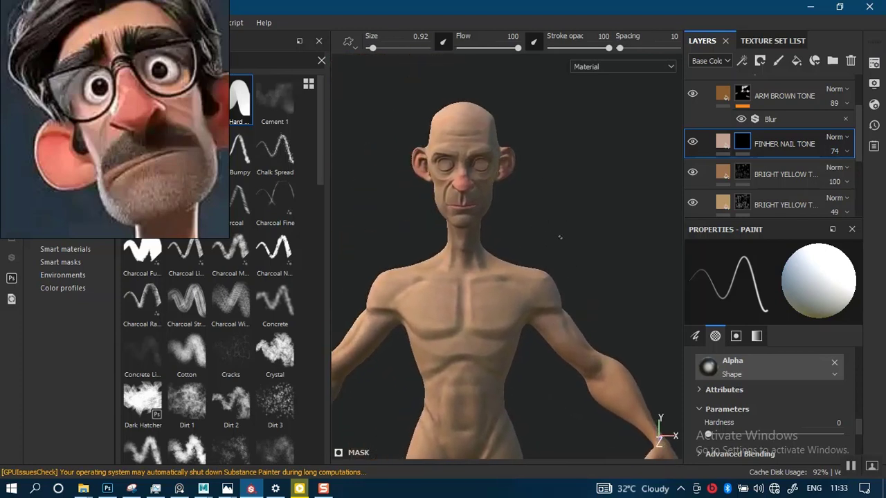
alt+right_drag(557, 230, 545, 296)
alt+middle_drag(552, 249, 567, 290)
mouse_move(568, 290)
alt+right_down()
mouse_move(574, 270)
mouse_move(566, 304)
alt+right_up()
alt+drag(566, 305, 585, 301)
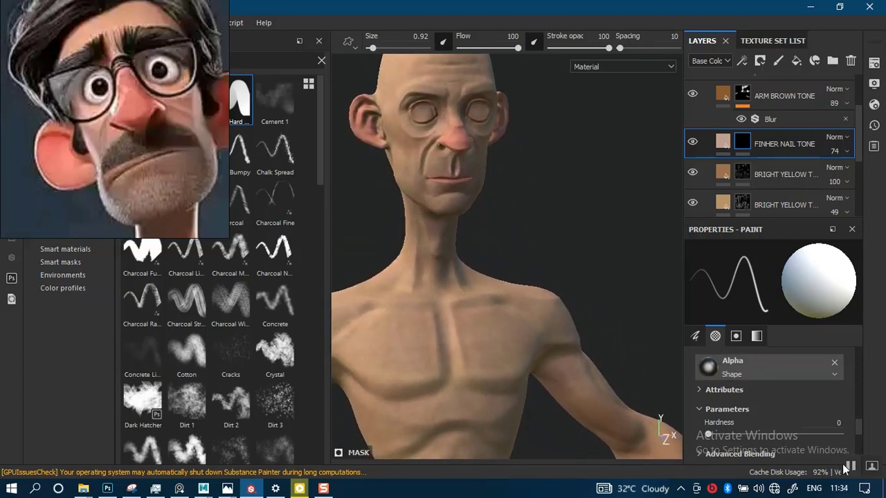
Step: Save the project with the painted nails and skin tones
alt+drag(548, 299, 536, 207)
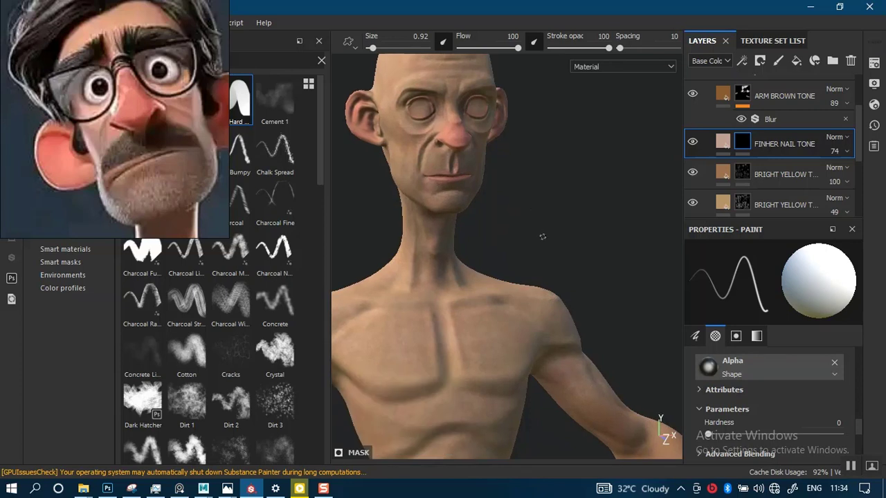
key(alt)
alt+drag(547, 267, 551, 263)
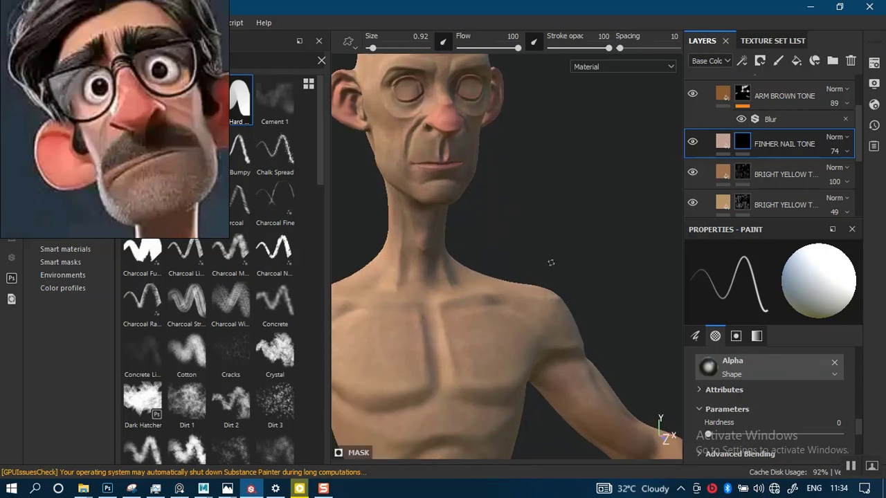
key(ctrl+s)
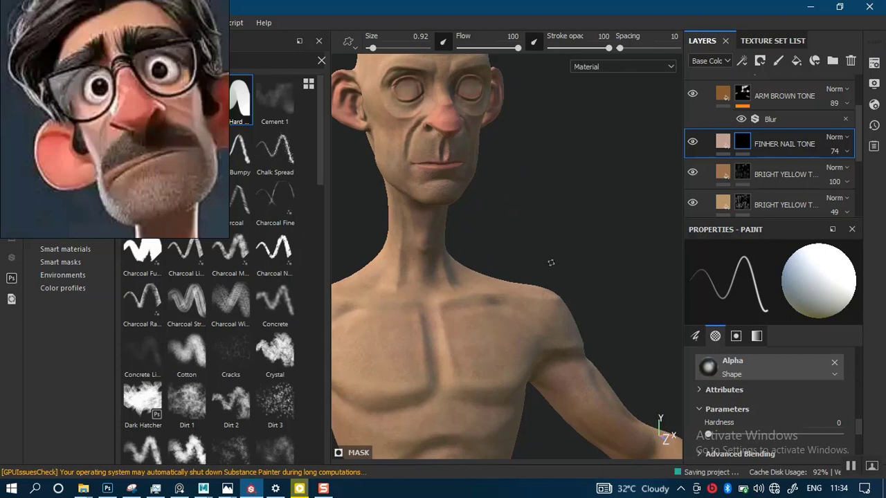